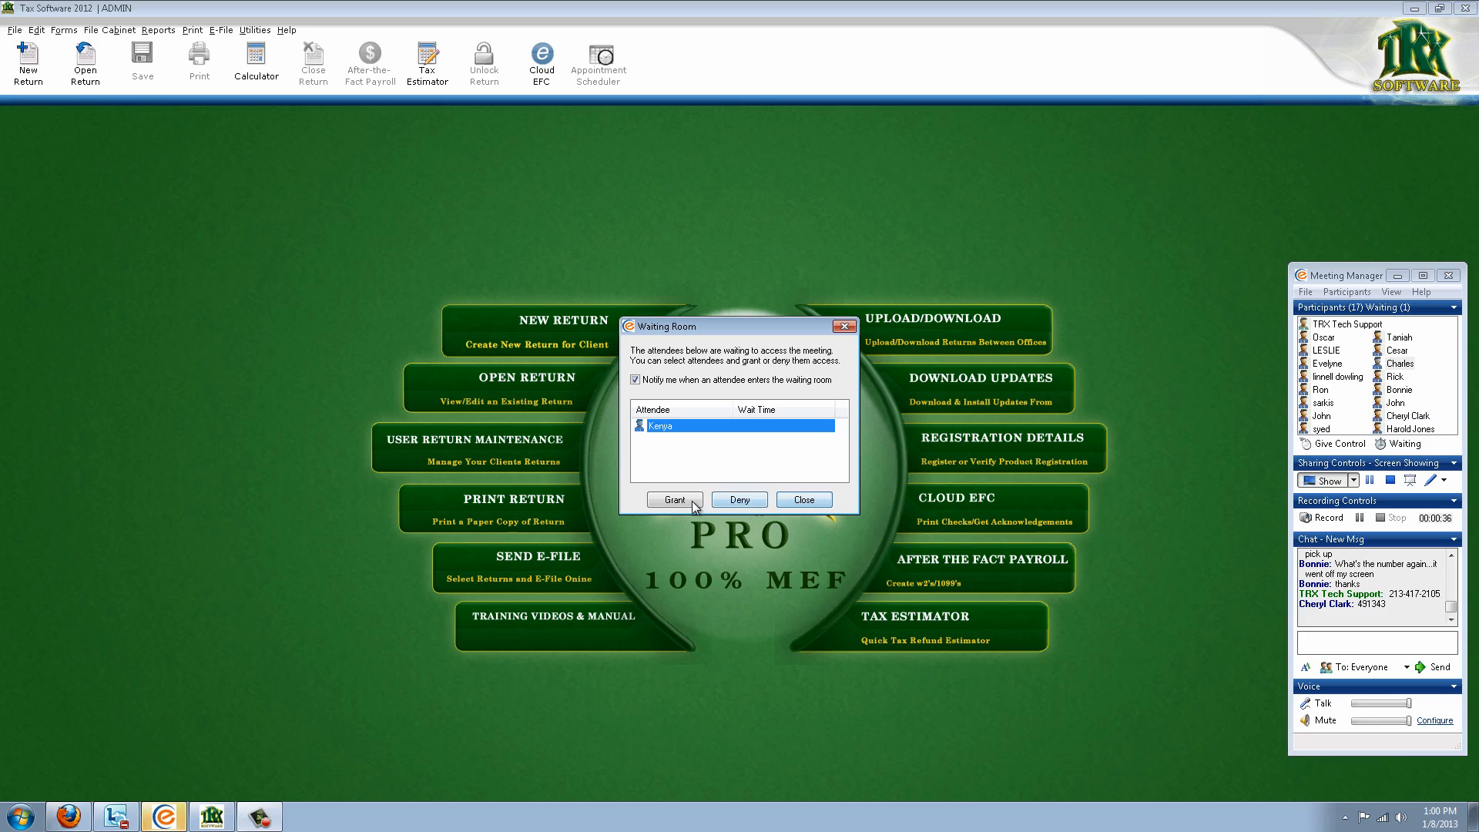
Grant entry to each attendee waiting in the Meeting Manager Waiting Room
{"action": "left_click", "coordinate": [687, 503]}
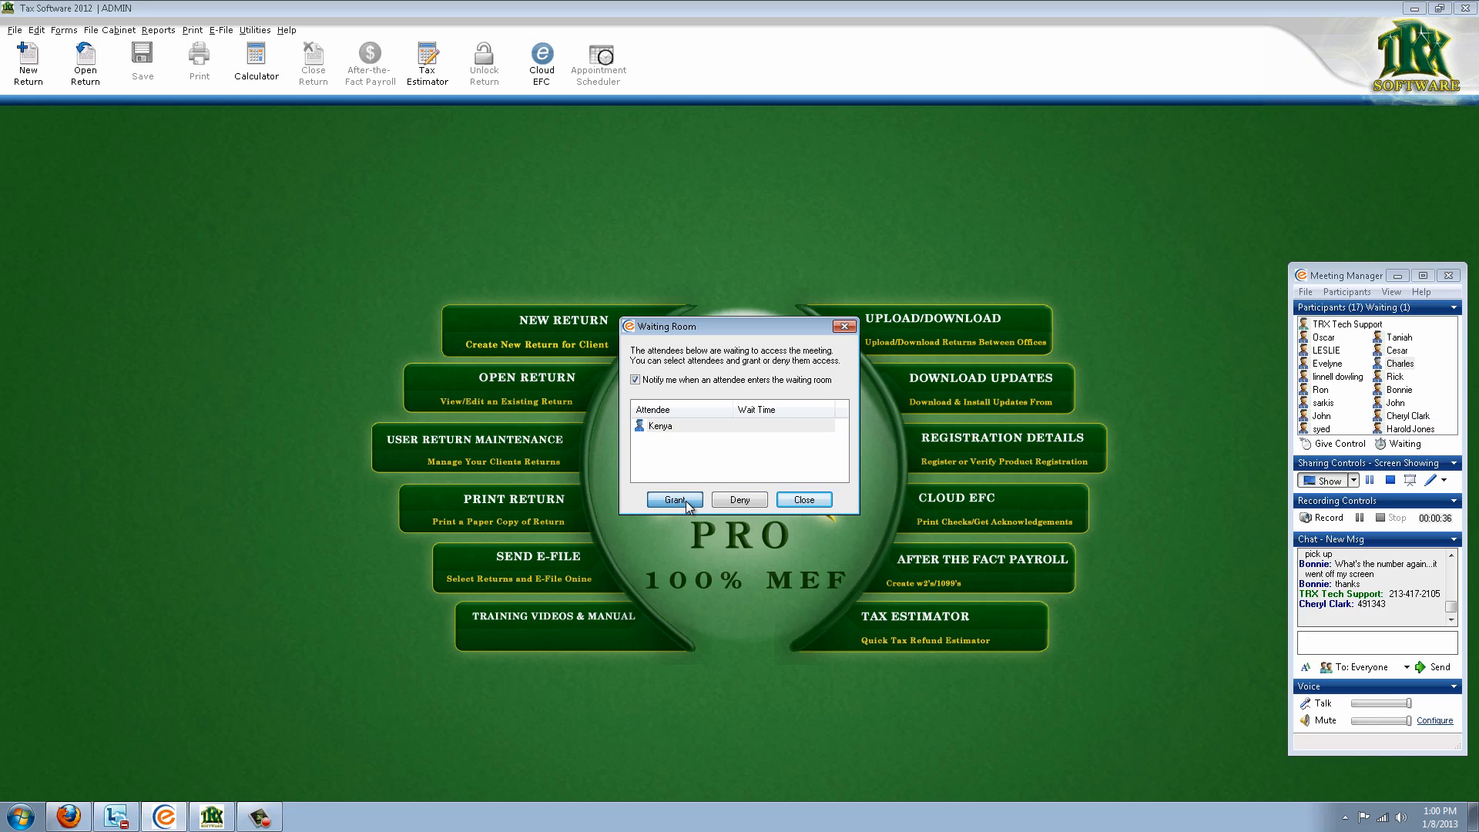
{"action": "left_click", "coordinate": [688, 502]}
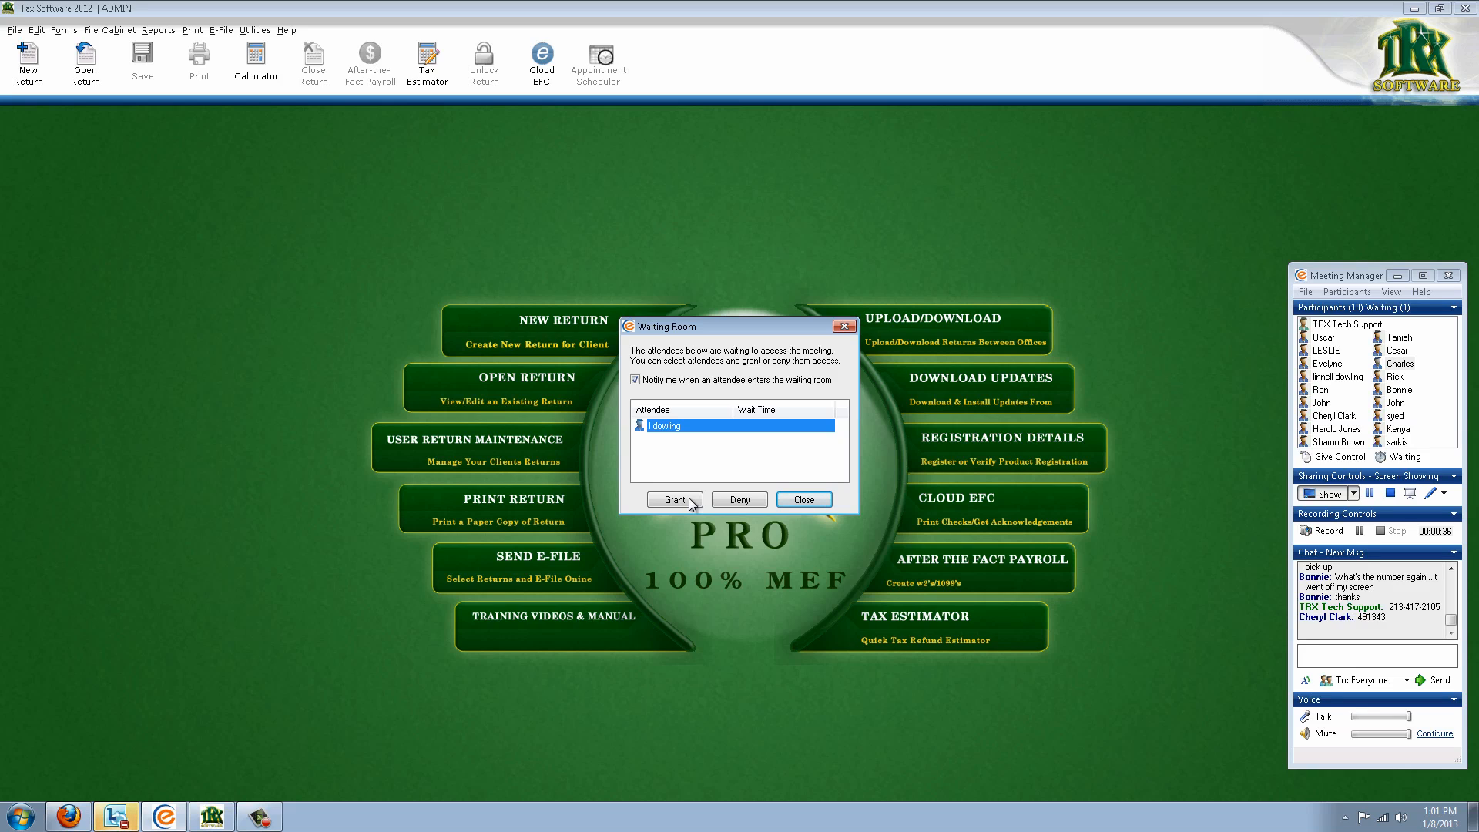
{"action": "left_click", "coordinate": [691, 502]}
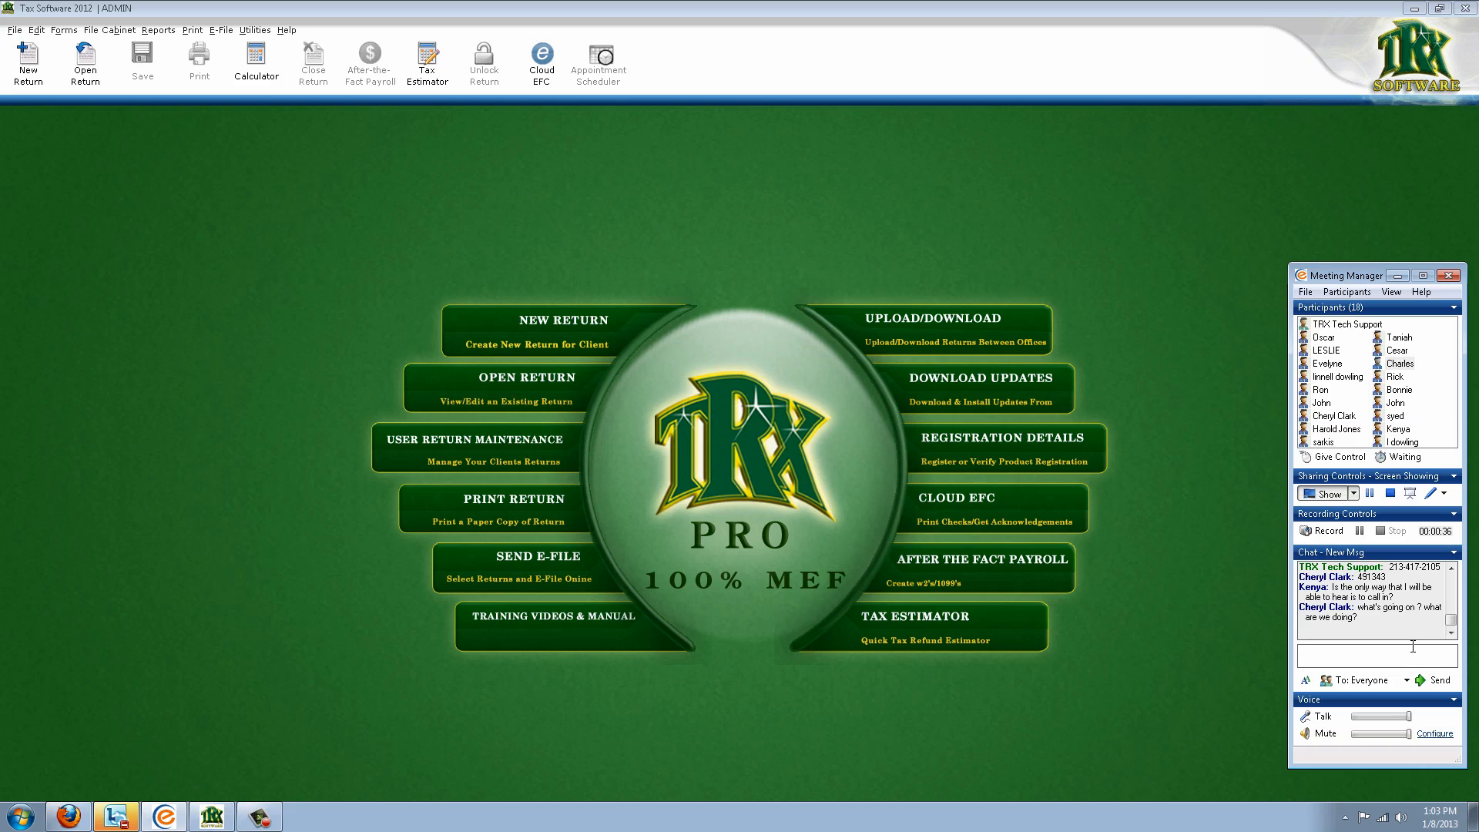
Send the chat reply 'Yes you must call in.' to everyone
{"action": "type", "text": "u must cal"}
{"action": "key", "text": "BackSpace"}
{"action": "key", "text": "BackSpace"}
{"action": "key", "text": "BackSpace"}
{"action": "key", "text": "BackSpace"}
{"action": "key", "text": "BackSpace"}
{"action": "key", "text": "BackSpace"}
{"action": "key", "text": "BackSpace"}
{"action": "key", "text": "BackSpace"}
{"action": "type", "text": "ou must"}
{"action": "key", "text": "BackSpace"}
{"action": "type", "text": "st call in."}
{"action": "key", "text": "Return"}
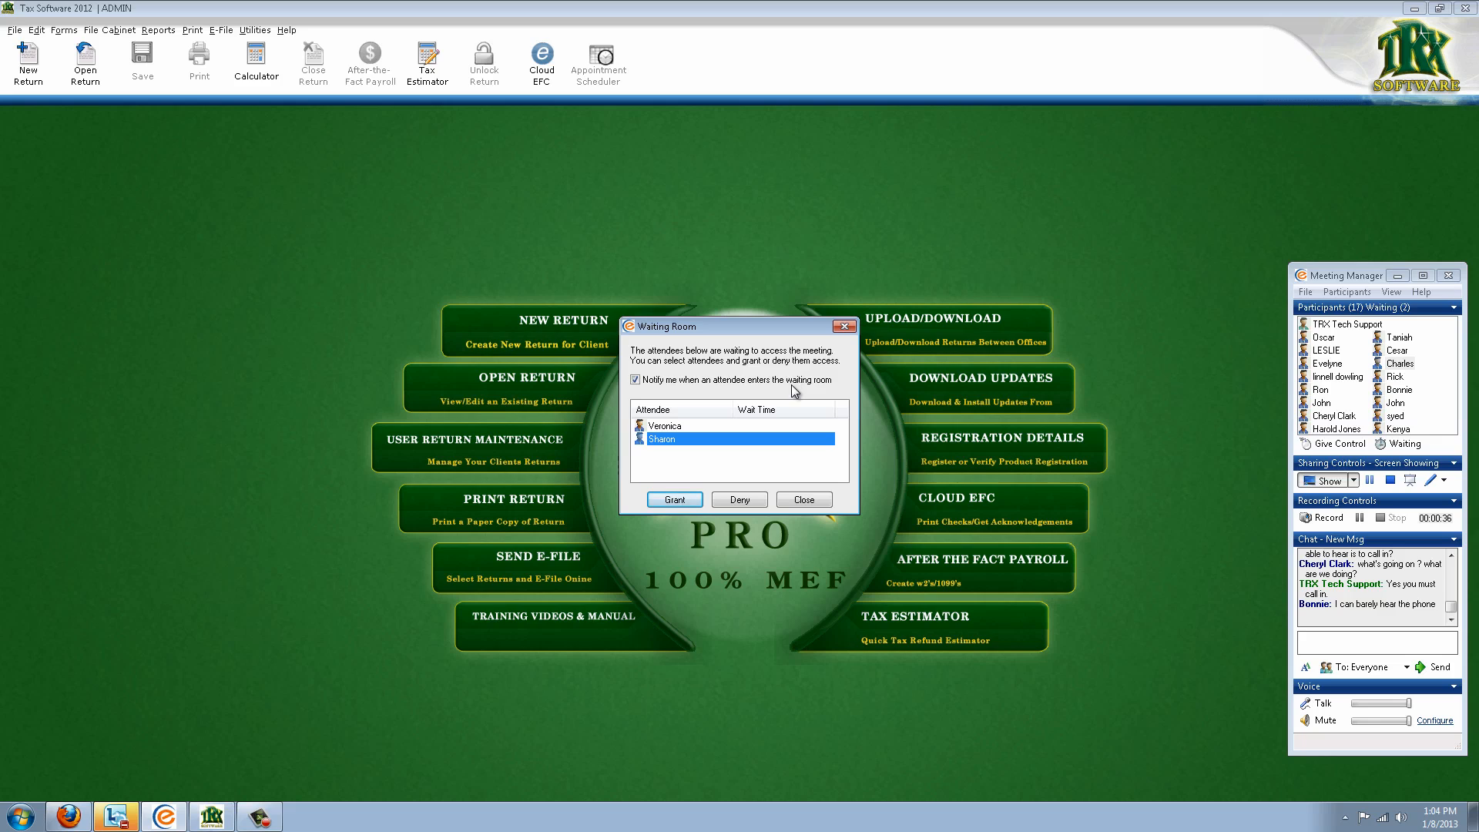
Admit the four waiting attendees, then minimize the Meeting Manager window
{"action": "left_click", "coordinate": [675, 500]}
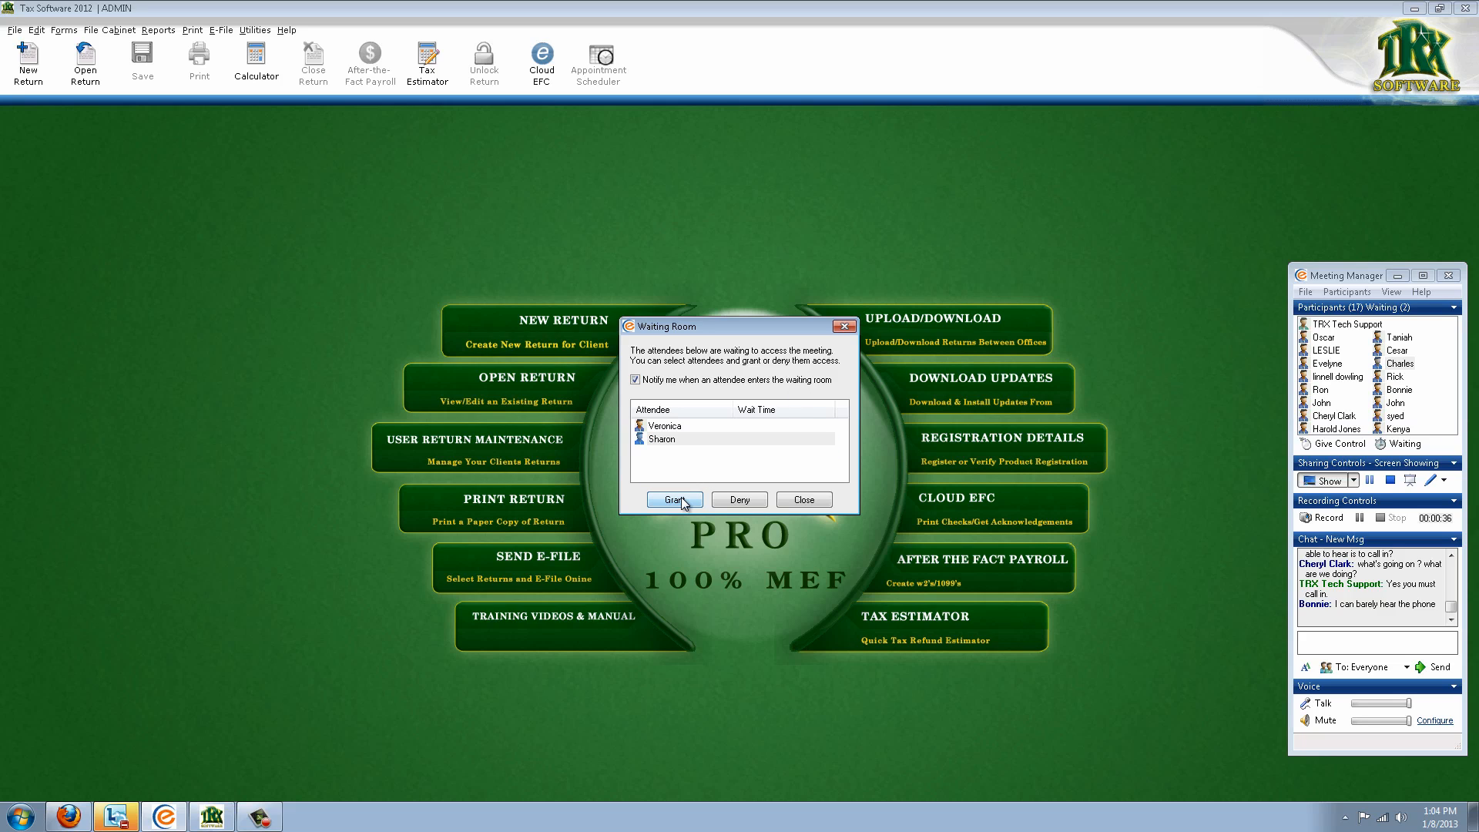
{"action": "left_click", "coordinate": [674, 499]}
{"action": "left_click", "coordinate": [674, 499]}
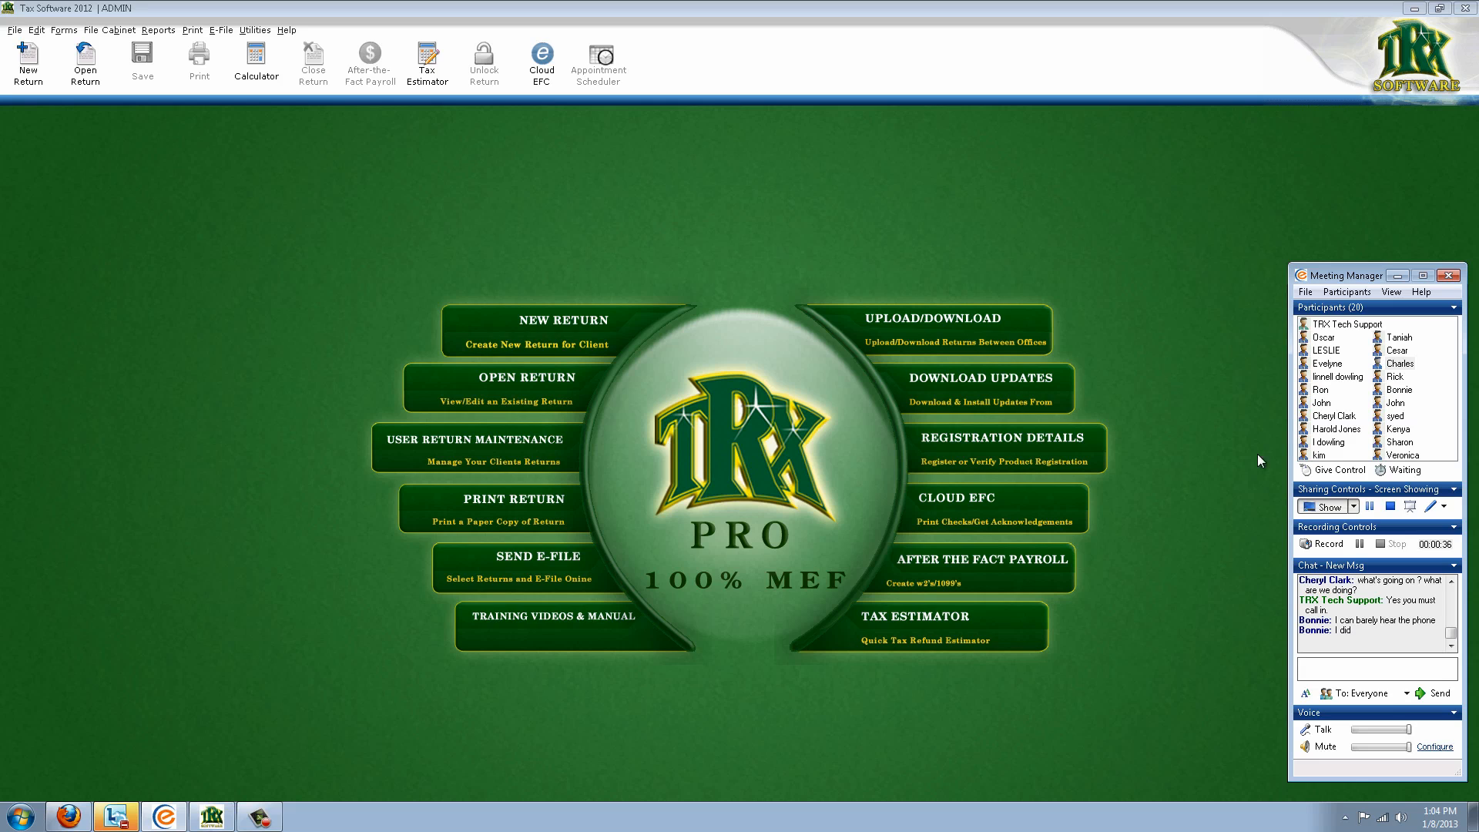
{"action": "left_click", "coordinate": [1257, 333]}
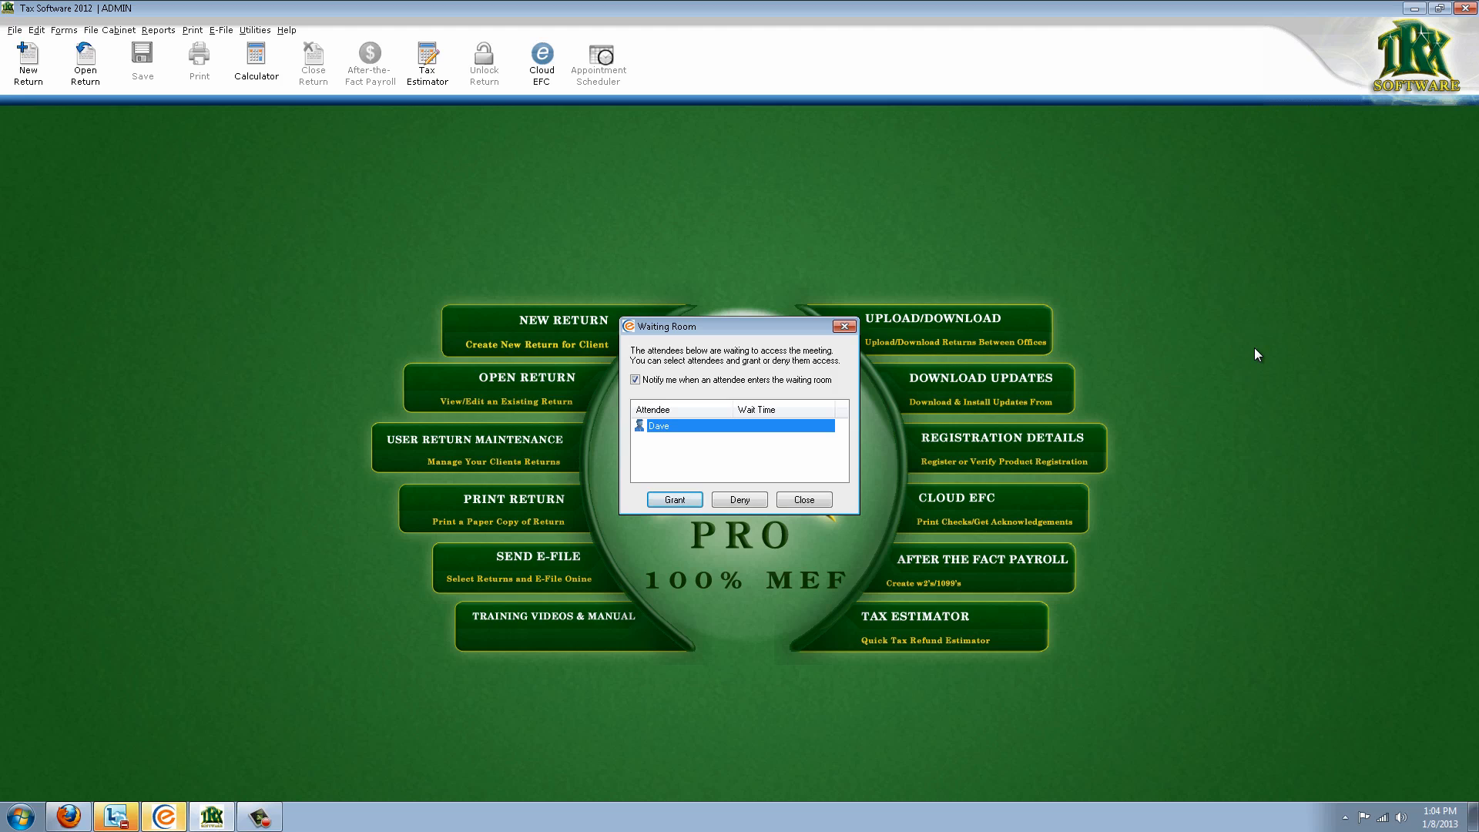
{"action": "left_click", "coordinate": [673, 500]}
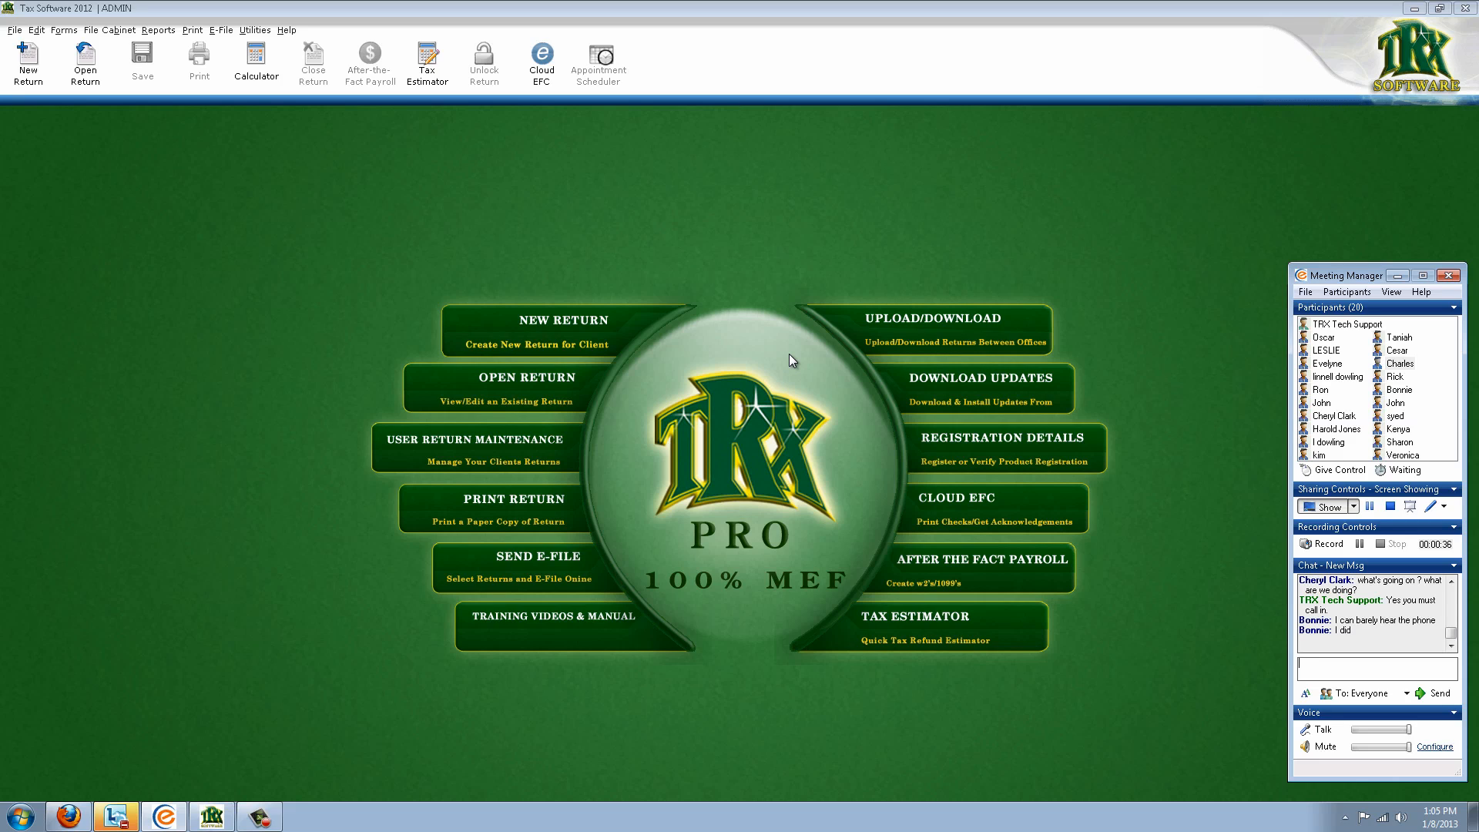
{"action": "left_click", "coordinate": [1397, 275]}
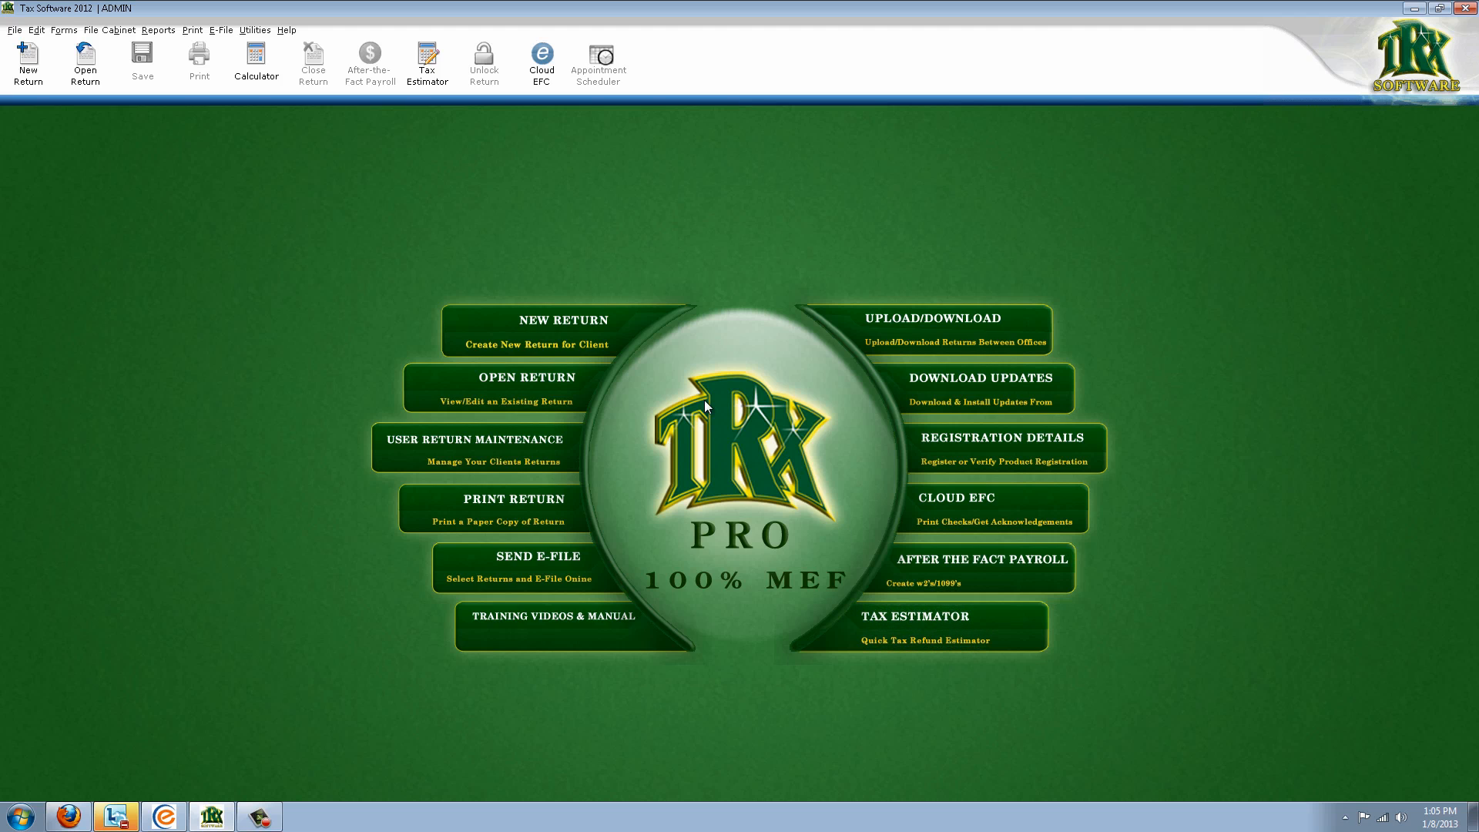
Start a new return and enter the taxpayer's SSN twice, replacing one that already has a return
{"action": "left_click", "coordinate": [613, 343]}
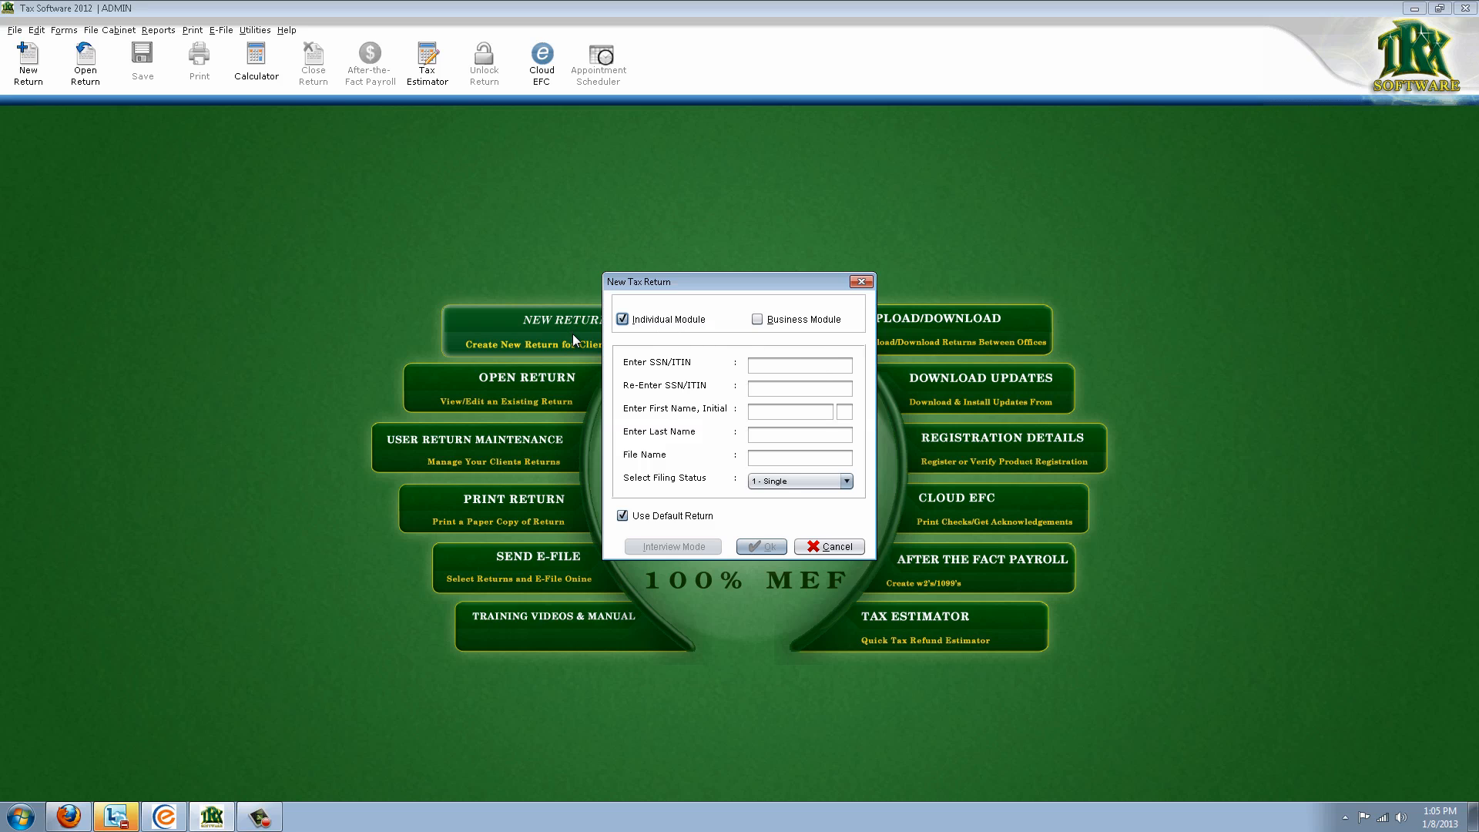
{"action": "left_click", "coordinate": [781, 374]}
{"action": "type", "text": "111-11-1111"}
{"action": "key", "text": "Tab"}
{"action": "type", "text": "111-11-1111"}
{"action": "key", "text": "Tab"}
{"action": "key", "text": "Return"}
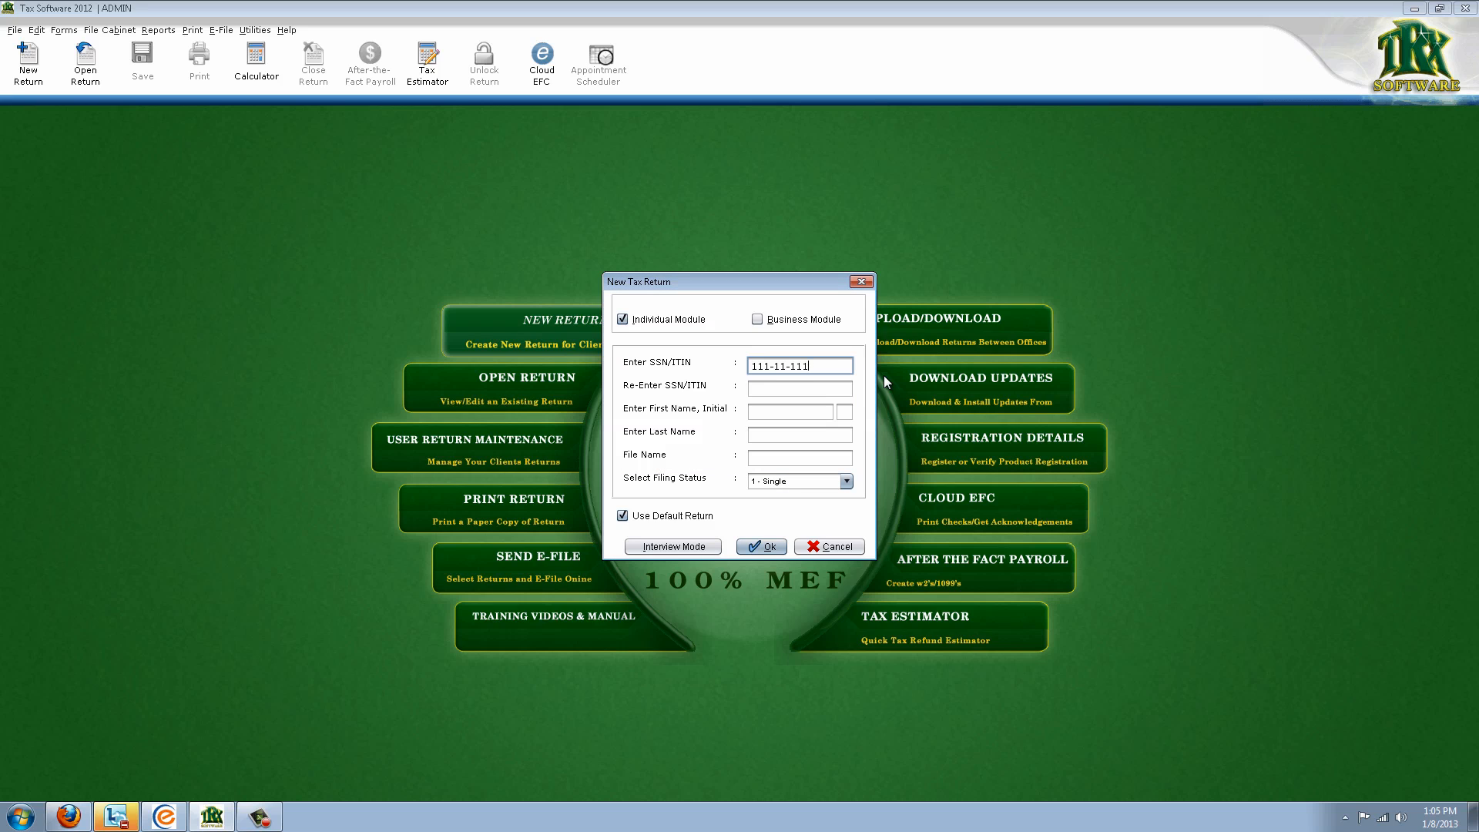
{"action": "key", "text": "BackSpace"}
{"action": "key", "text": "BackSpace"}
{"action": "key", "text": "BackSpace"}
{"action": "key", "text": "BackSpace"}
{"action": "key", "text": "BackSpace"}
{"action": "key", "text": "BackSpace"}
{"action": "key", "text": "BackSpace"}
{"action": "key", "text": "BackSpace"}
{"action": "key", "text": "BackSpace"}
{"action": "key", "text": "BackSpace"}
{"action": "type", "text": "222-22-2222"}
{"action": "key", "text": "Tab"}
{"action": "type", "text": "222-22-2222"}
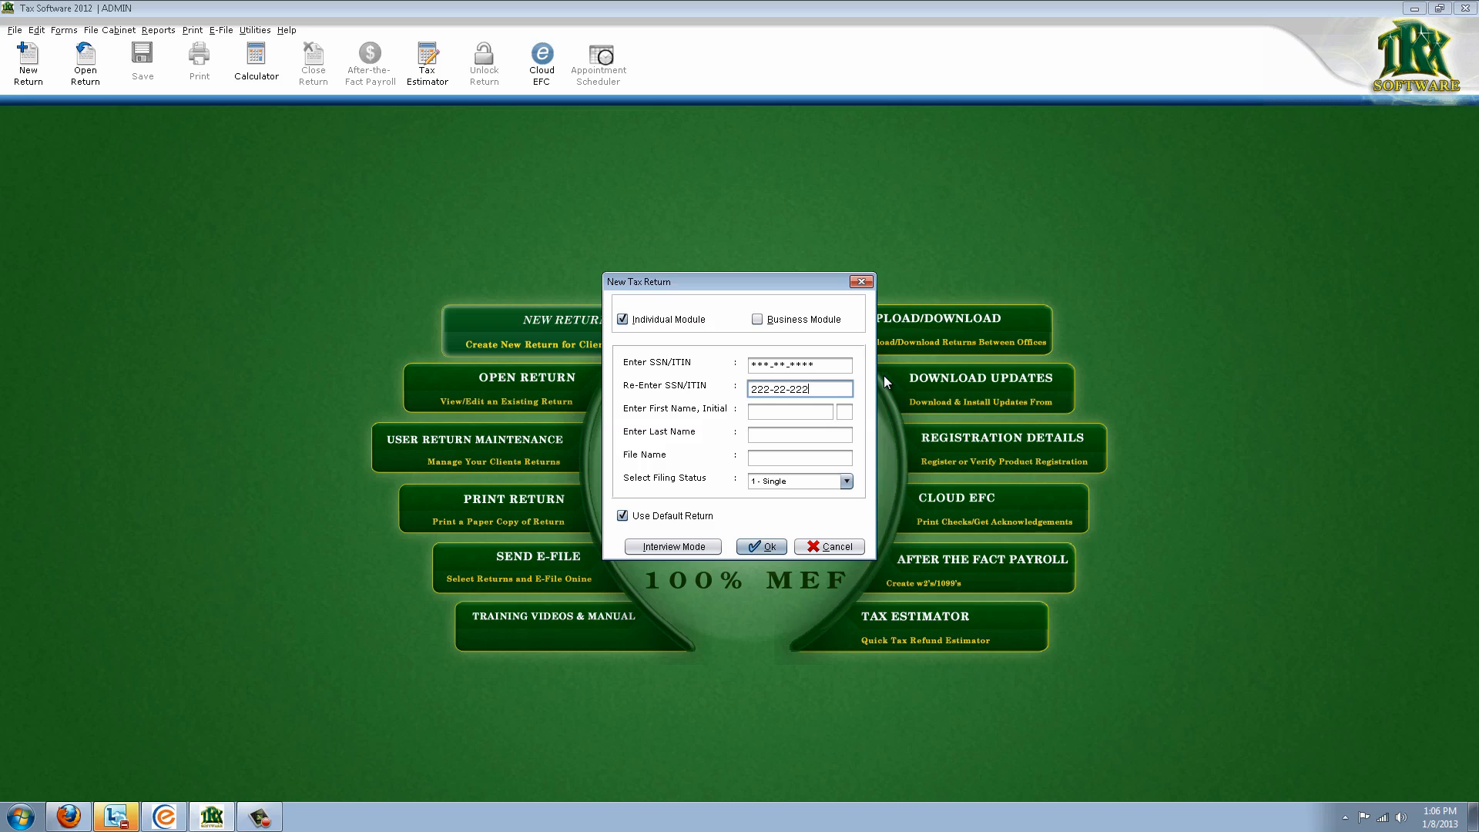
{"action": "key", "text": "Tab"}
Enter the taxpayer's first and last name and choose '2 - Married filing jointly'
{"action": "key", "text": "Tab"}
{"action": "key", "text": "Tab"}
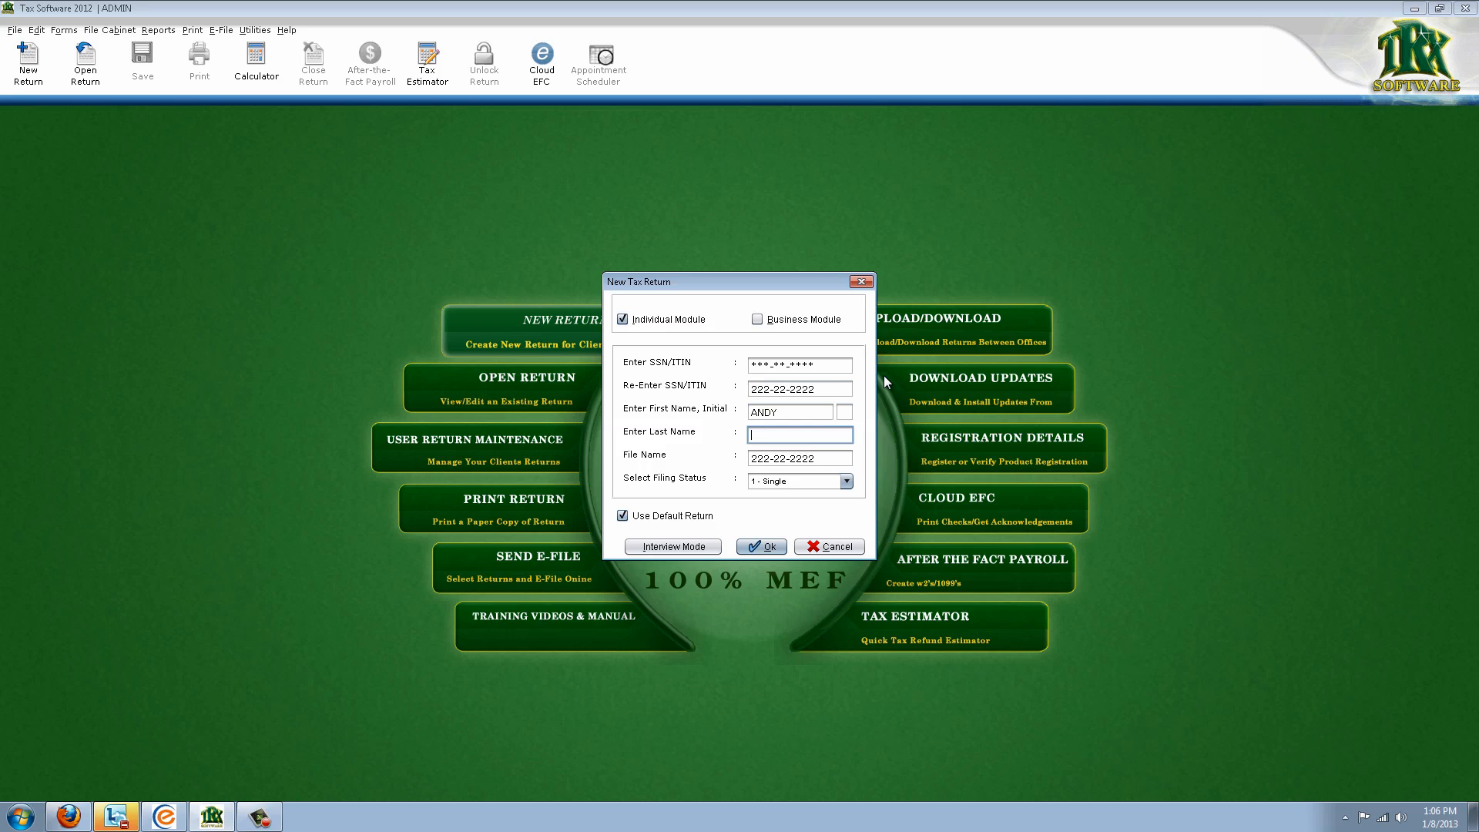
{"action": "key", "text": "Tab"}
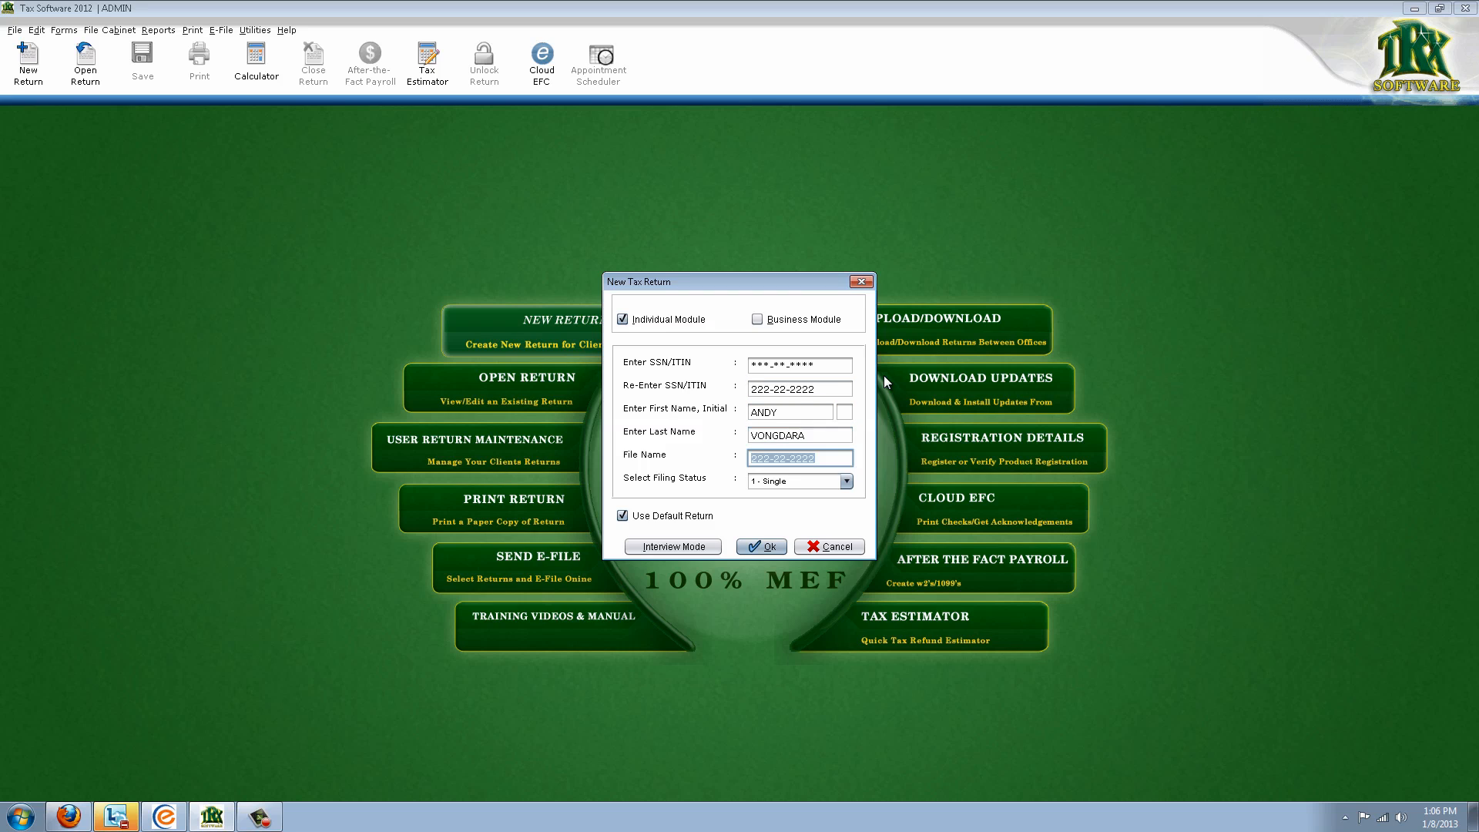
{"action": "left_click", "coordinate": [826, 481]}
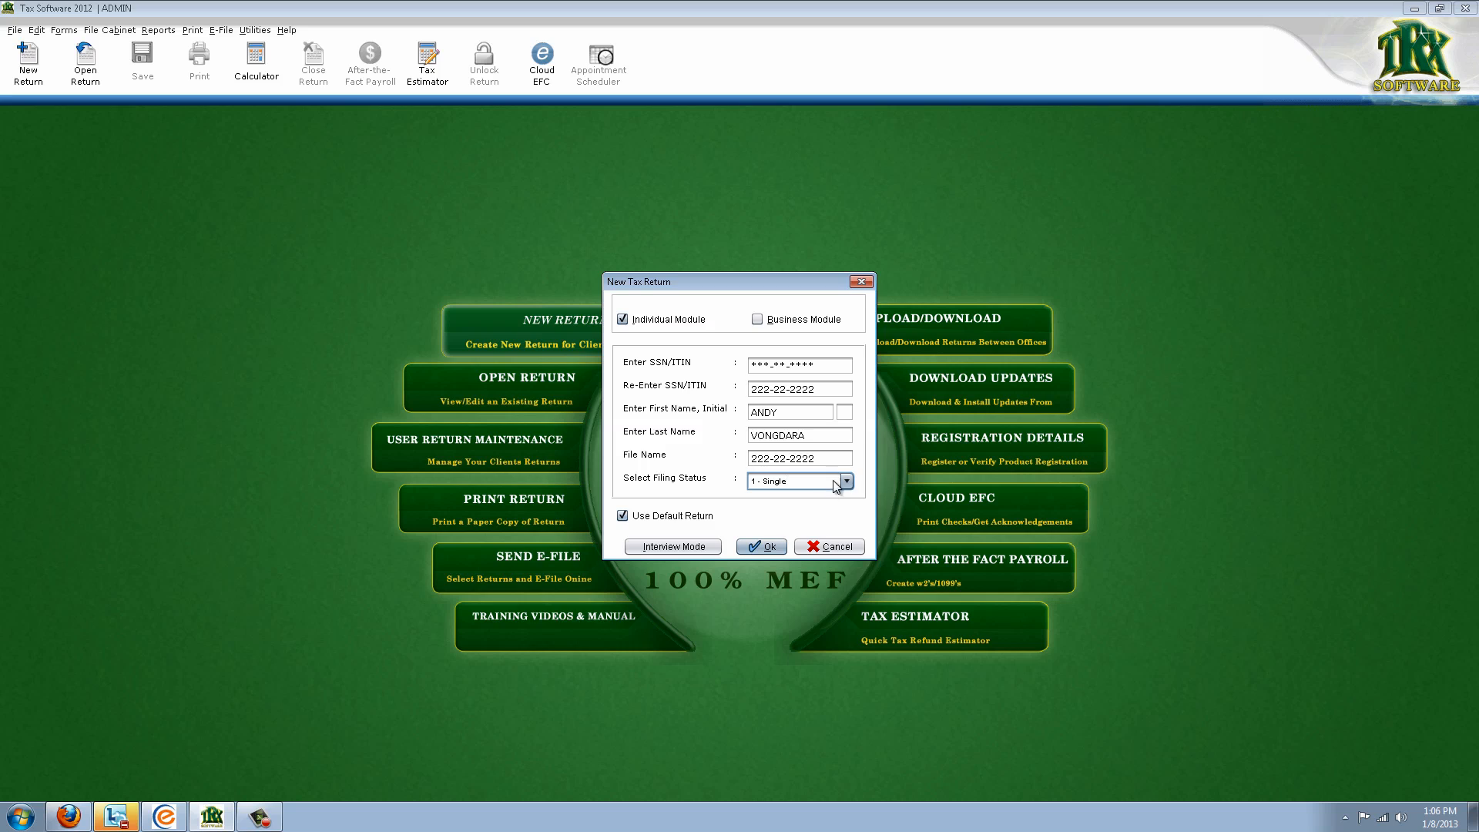
{"action": "left_click", "coordinate": [849, 480]}
{"action": "left_click", "coordinate": [839, 511]}
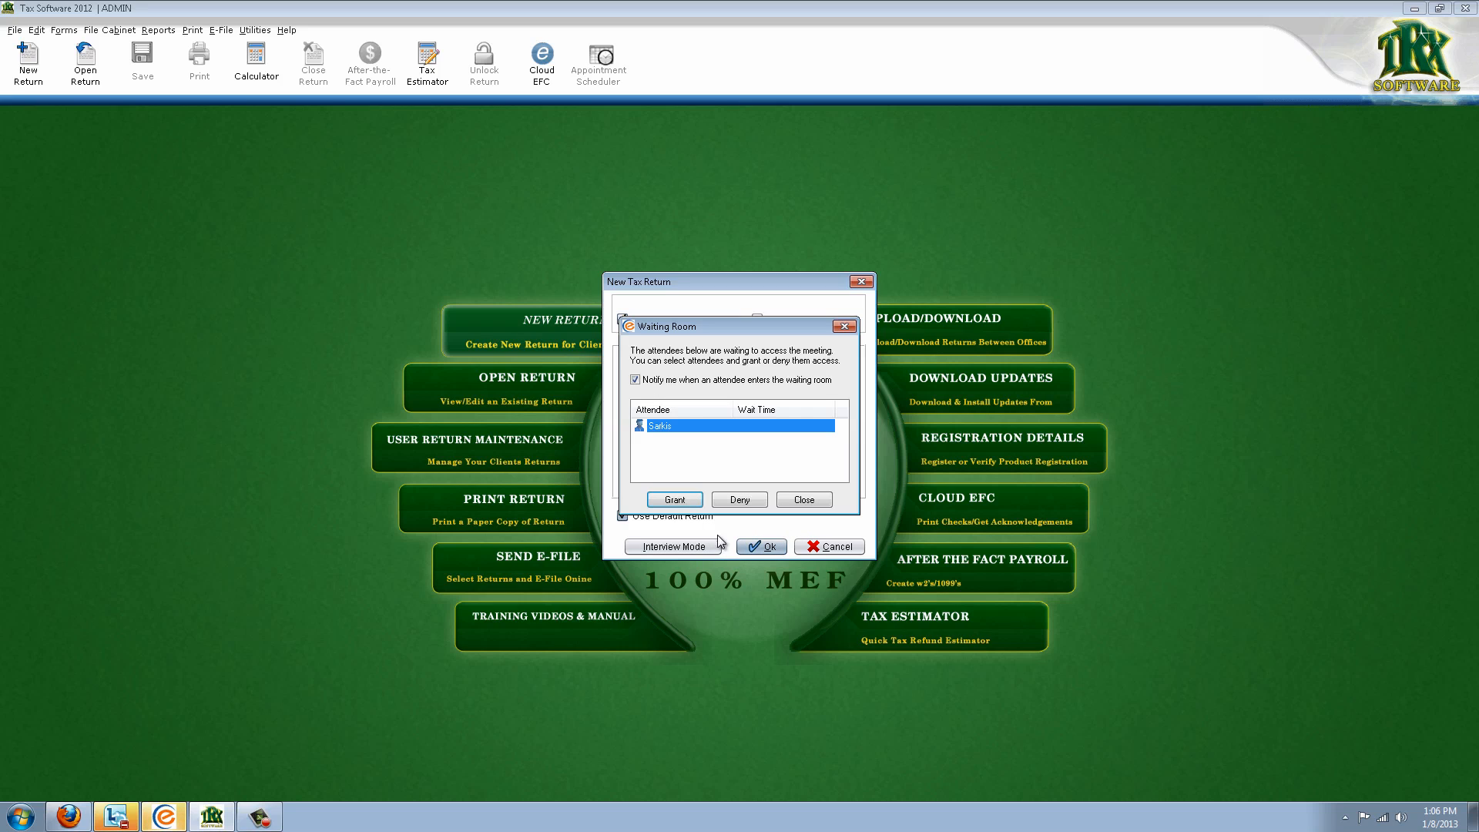
Admit a waiting attendee, then create the return and open its guided interview
{"action": "left_click", "coordinate": [670, 502]}
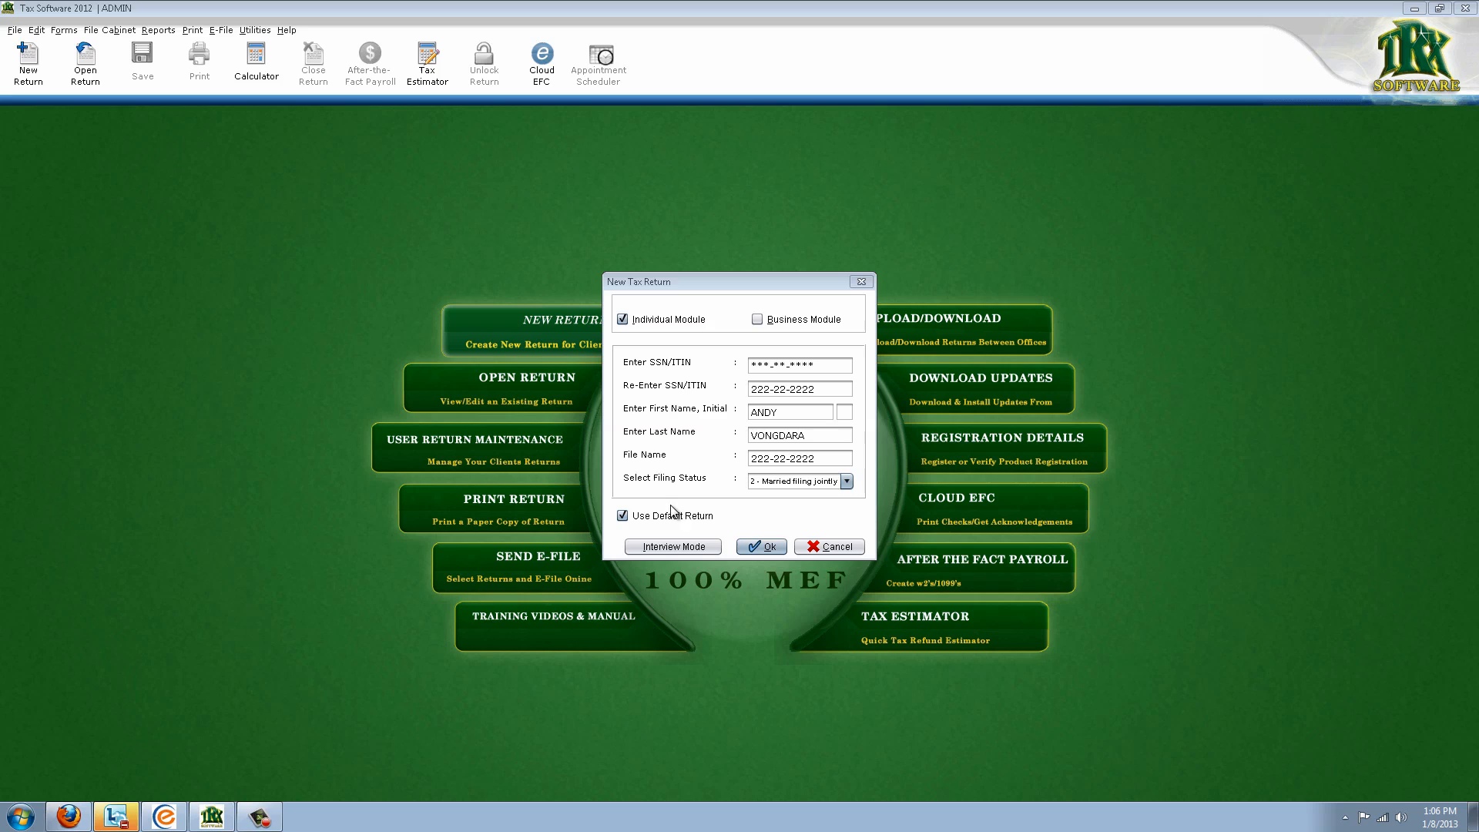
{"action": "left_click", "coordinate": [672, 547]}
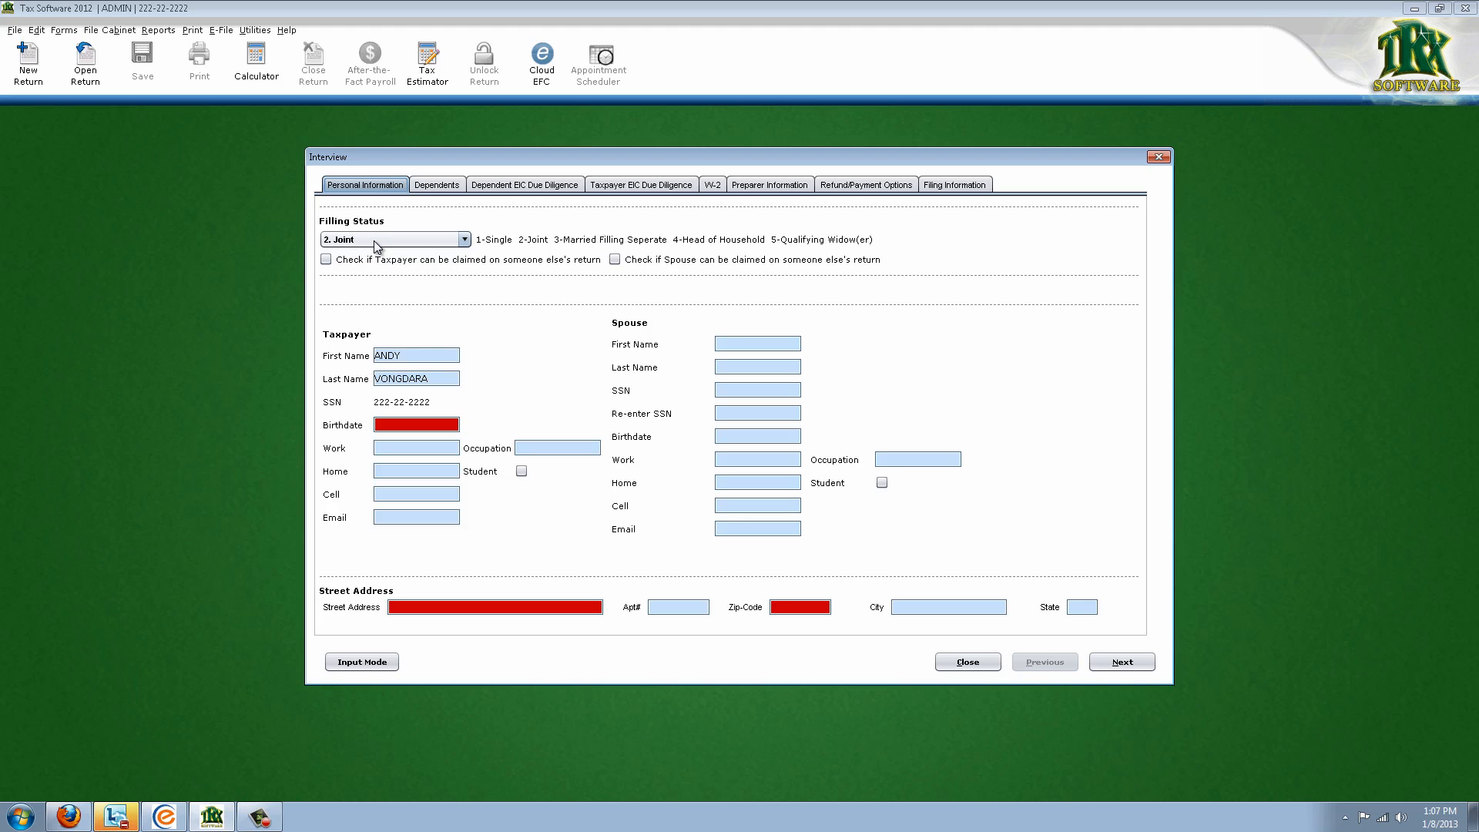
Enter the taxpayer's birthdate 01/01/1980 and work phone number
{"action": "left_click", "coordinate": [448, 422]}
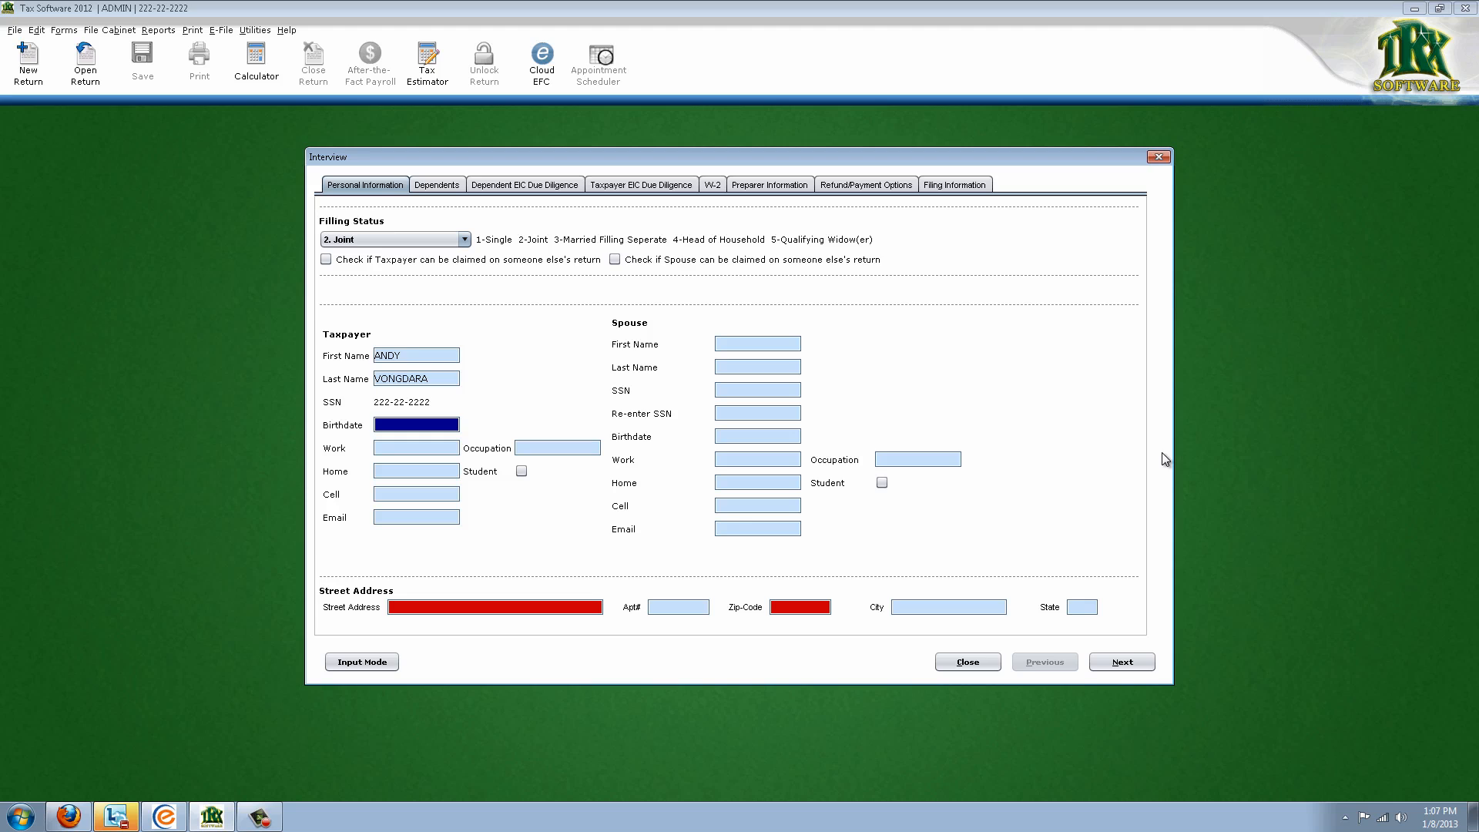
{"action": "type", "text": "01/01/1980"}
{"action": "key", "text": "Tab"}
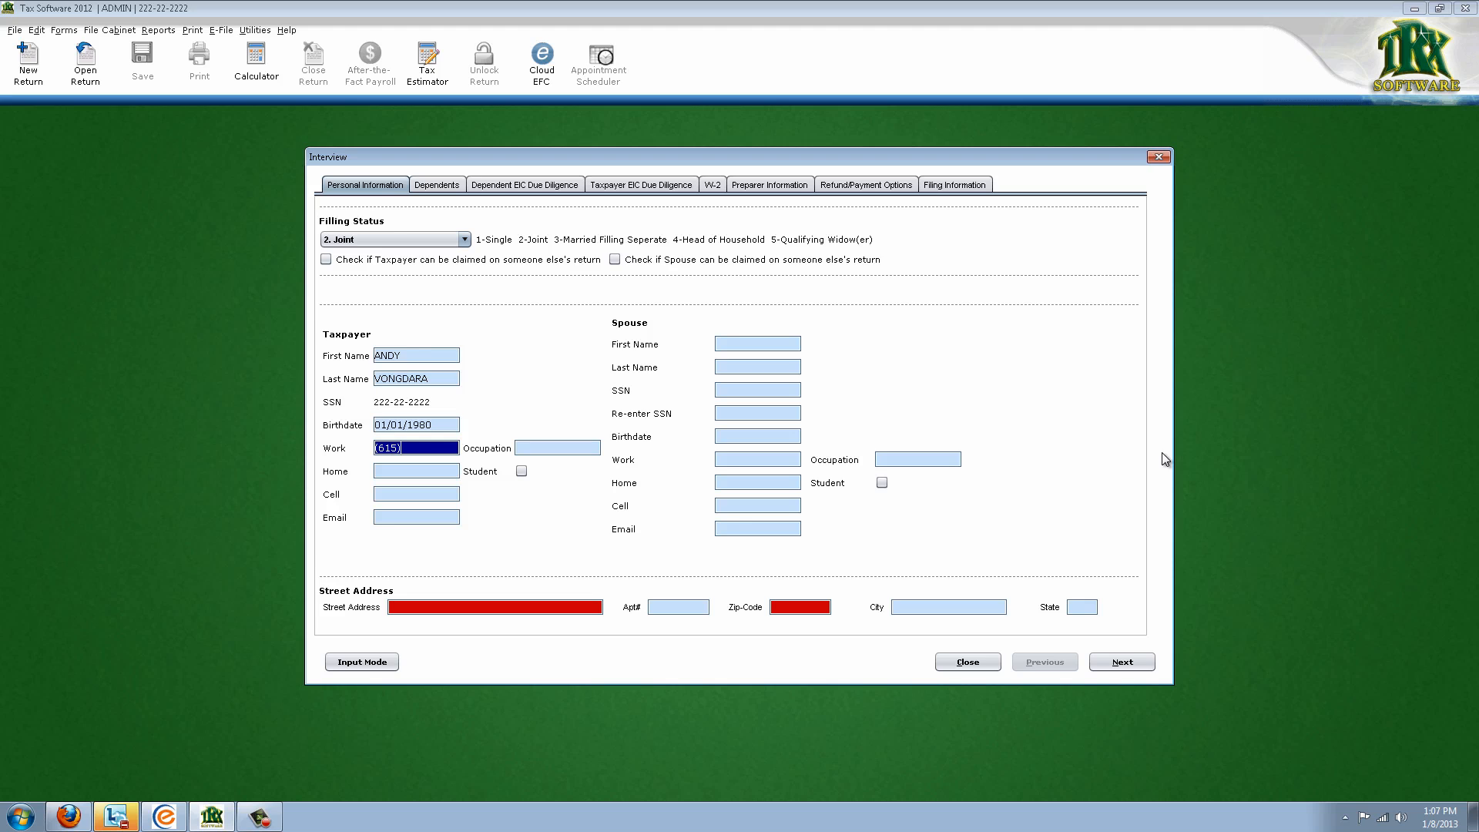
{"action": "key", "text": "Tab"}
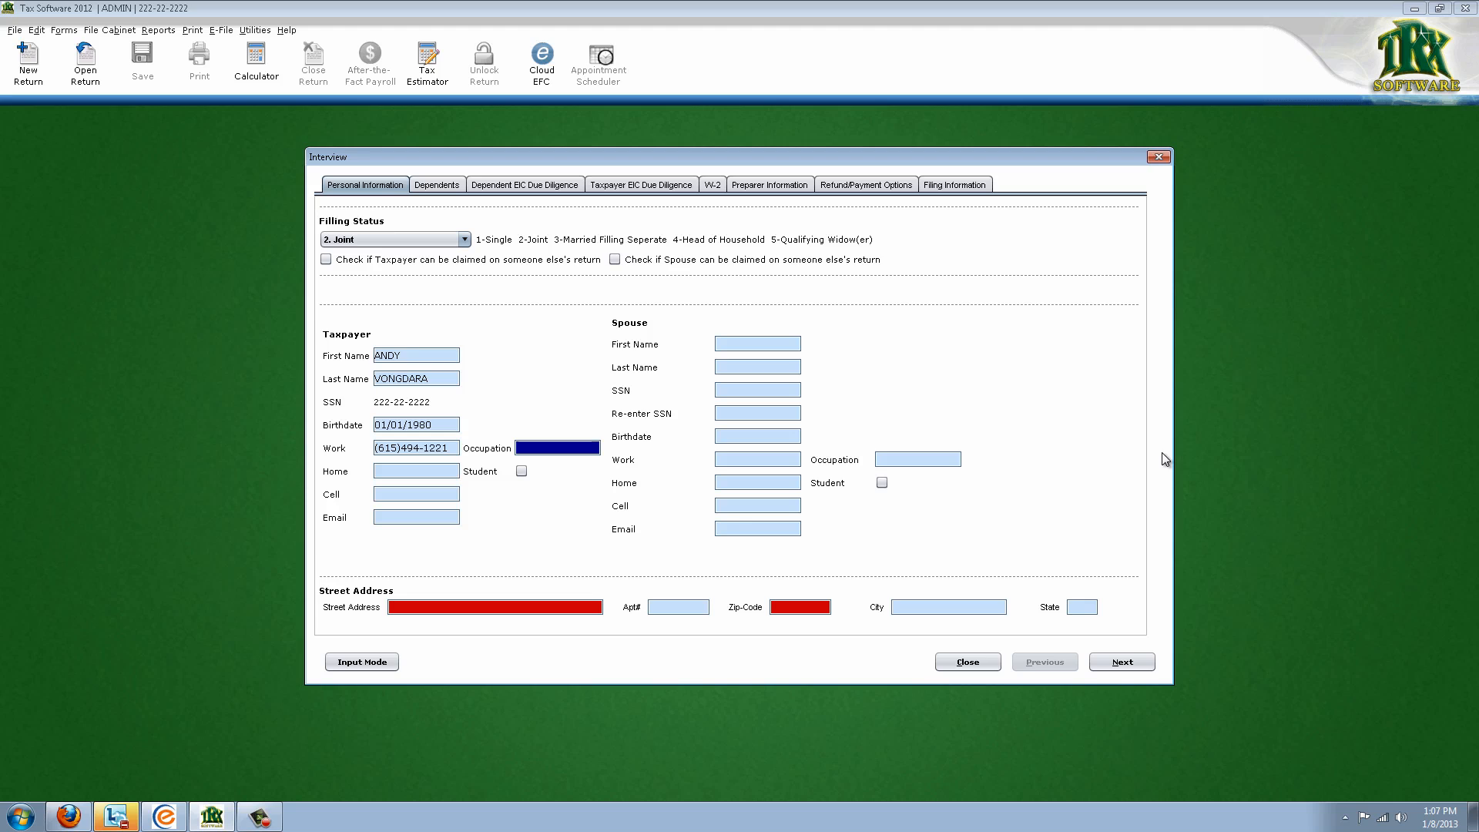
{"action": "key", "text": "Tab"}
{"action": "key", "text": "Tab"}
{"action": "key", "text": "Tab"}
{"action": "key", "text": "Tab"}
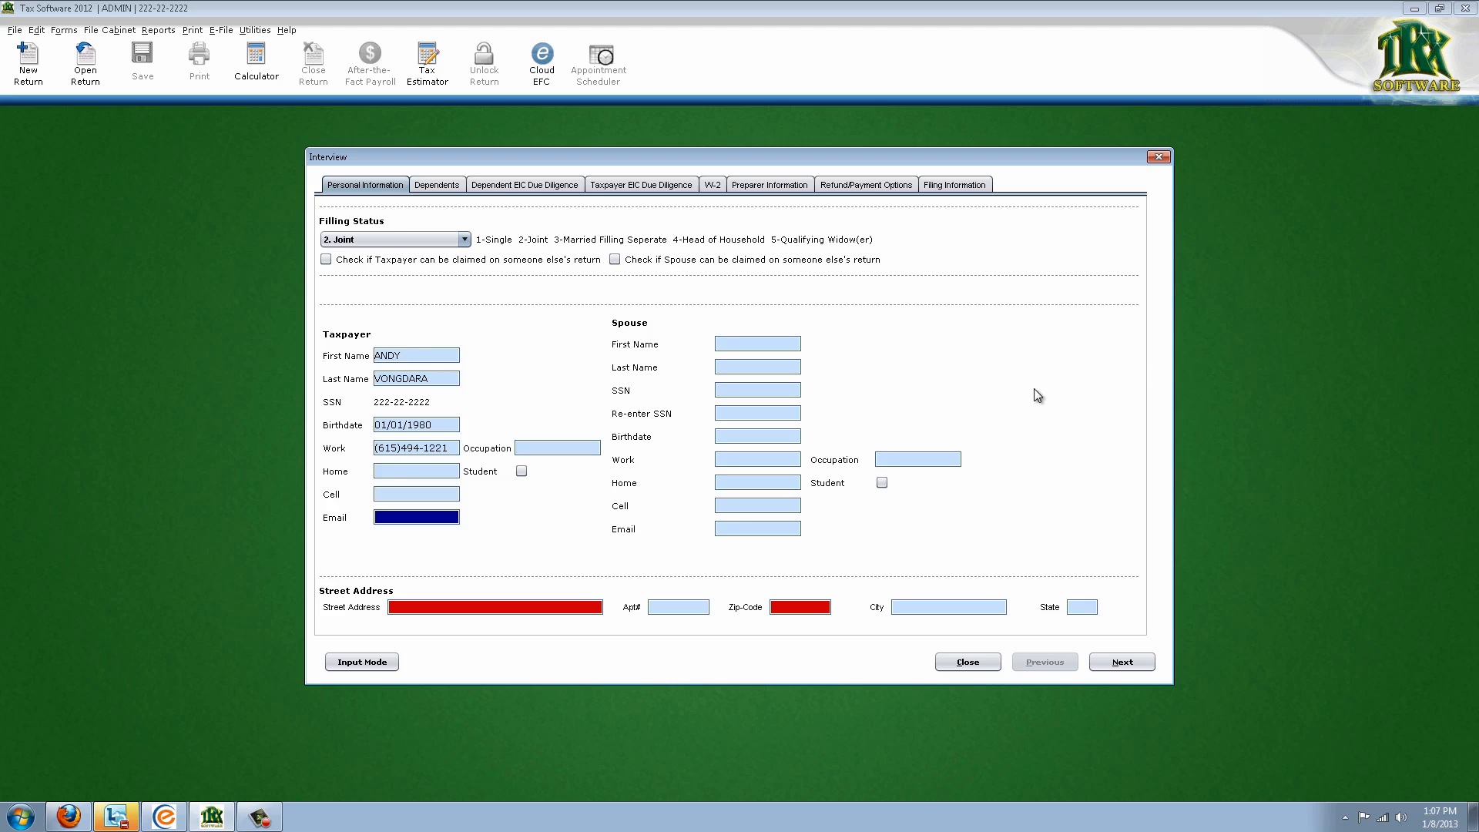
Enter the spouse's first name, SSN twice, and birthdate 01/01/1980
{"action": "left_click", "coordinate": [796, 344]}
{"action": "type", "text": "SARAH"}
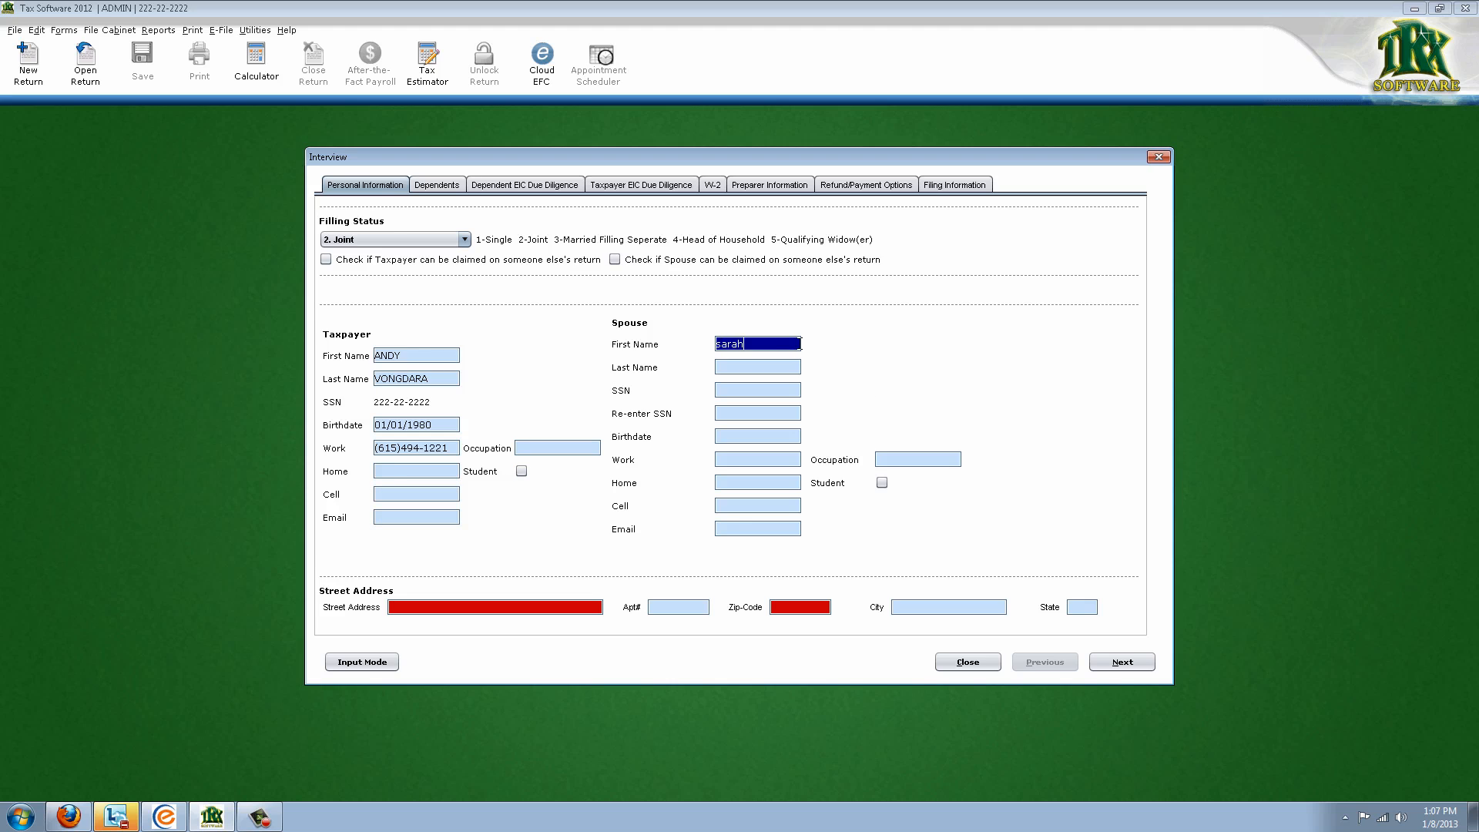
{"action": "key", "text": "Tab"}
{"action": "key", "text": "Tab"}
{"action": "type", "text": "333333333"}
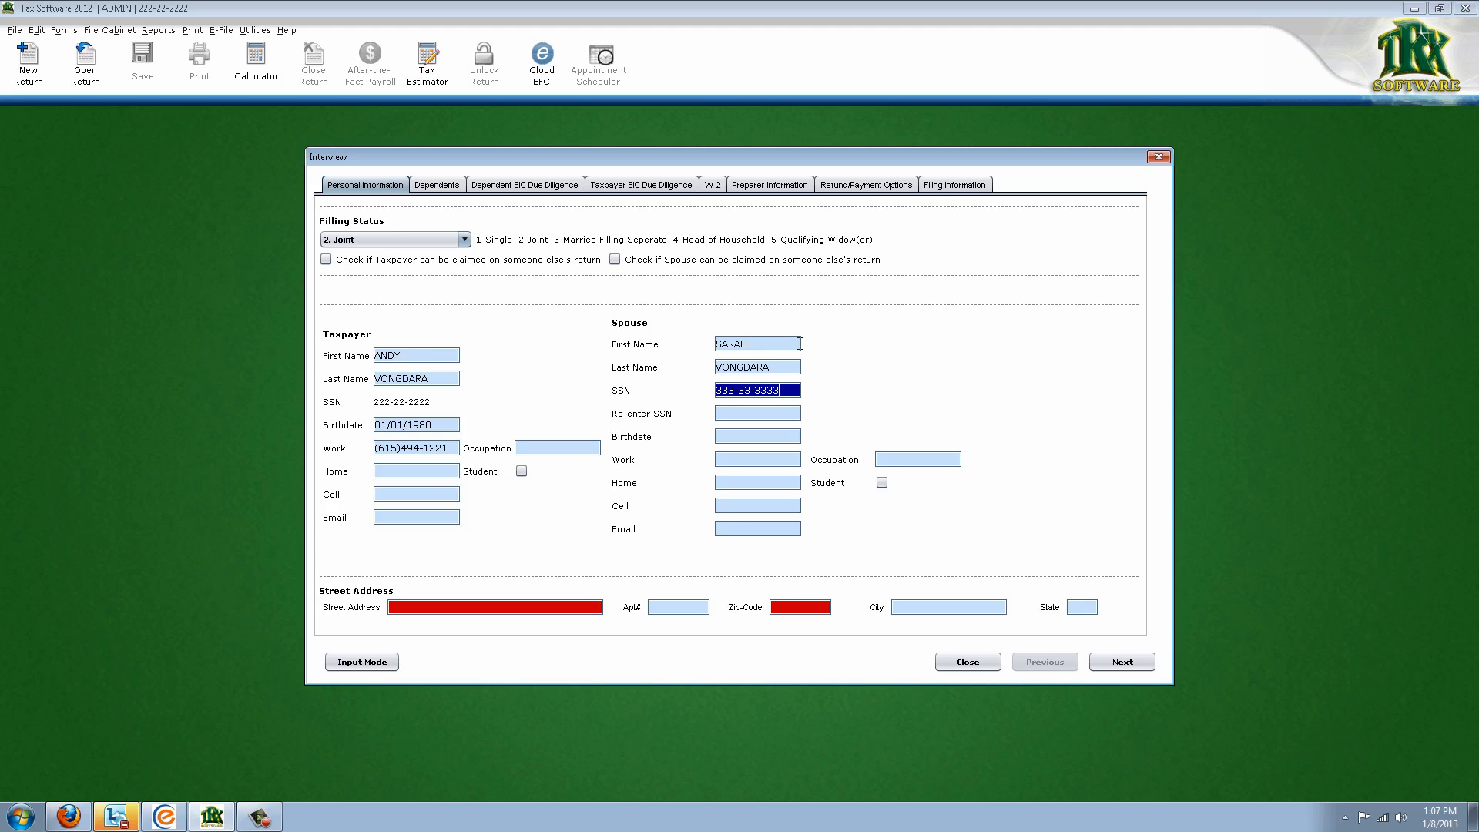
{"action": "key", "text": "Tab"}
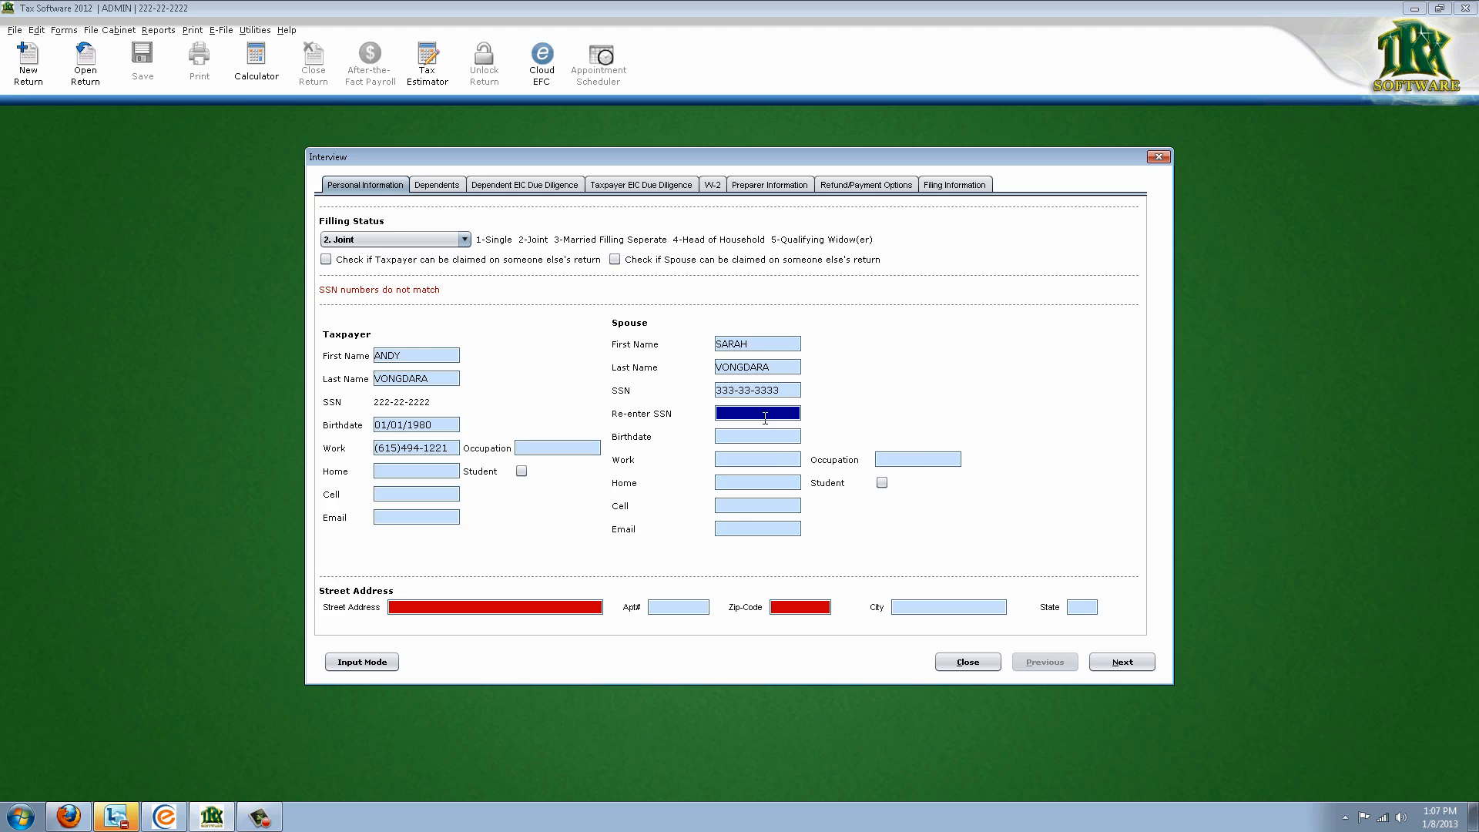
{"action": "type", "text": "333333333"}
{"action": "key", "text": "Tab"}
{"action": "type", "text": "0"}
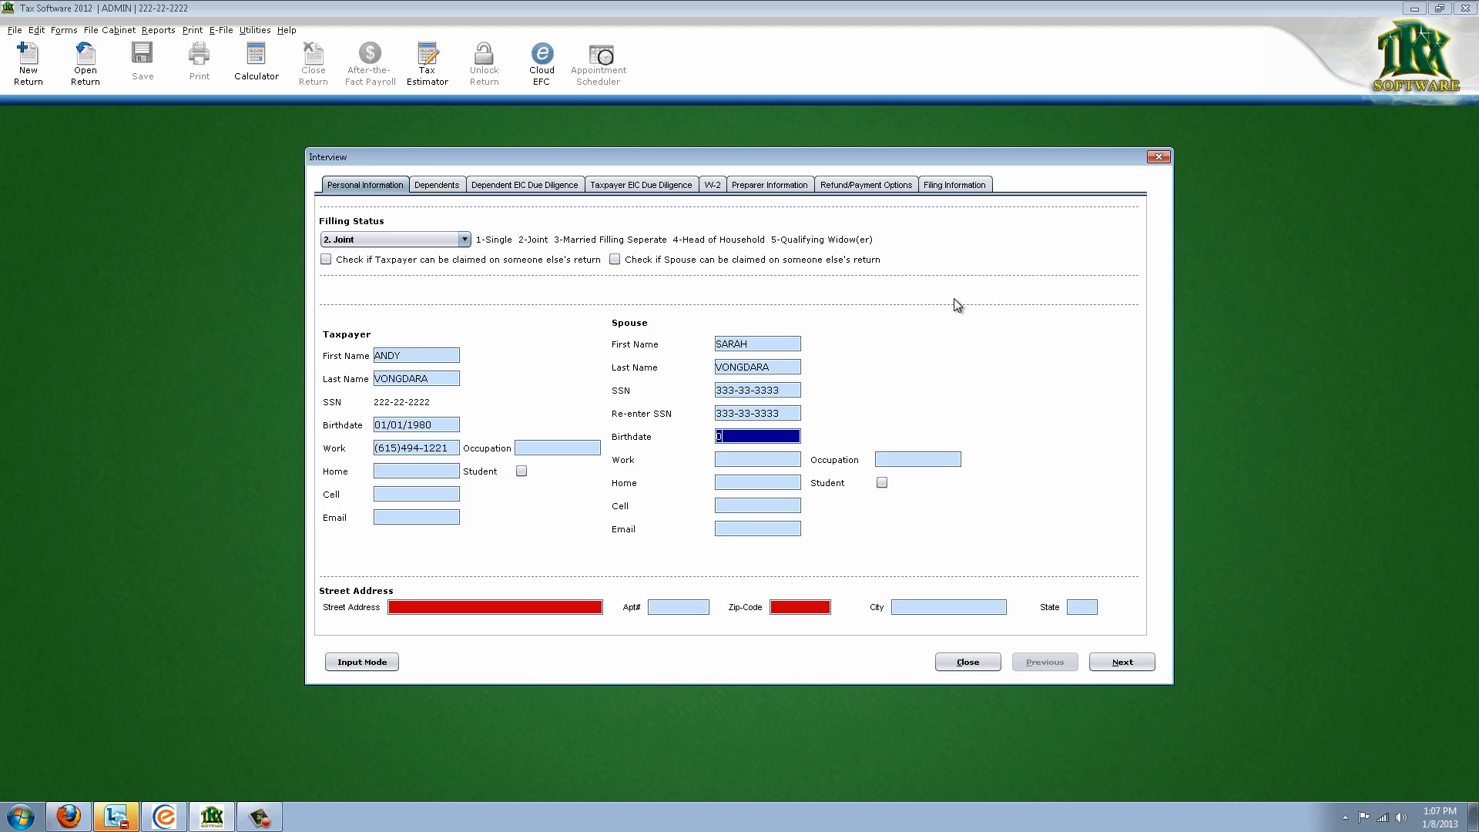
{"action": "type", "text": "1/01/1980"}
{"action": "key", "text": "Tab"}
Enter the street address and zip code so city and state auto-fill, then continue to Dependents
{"action": "left_click", "coordinate": [484, 602]}
{"action": "type", "text": "123 main st"}
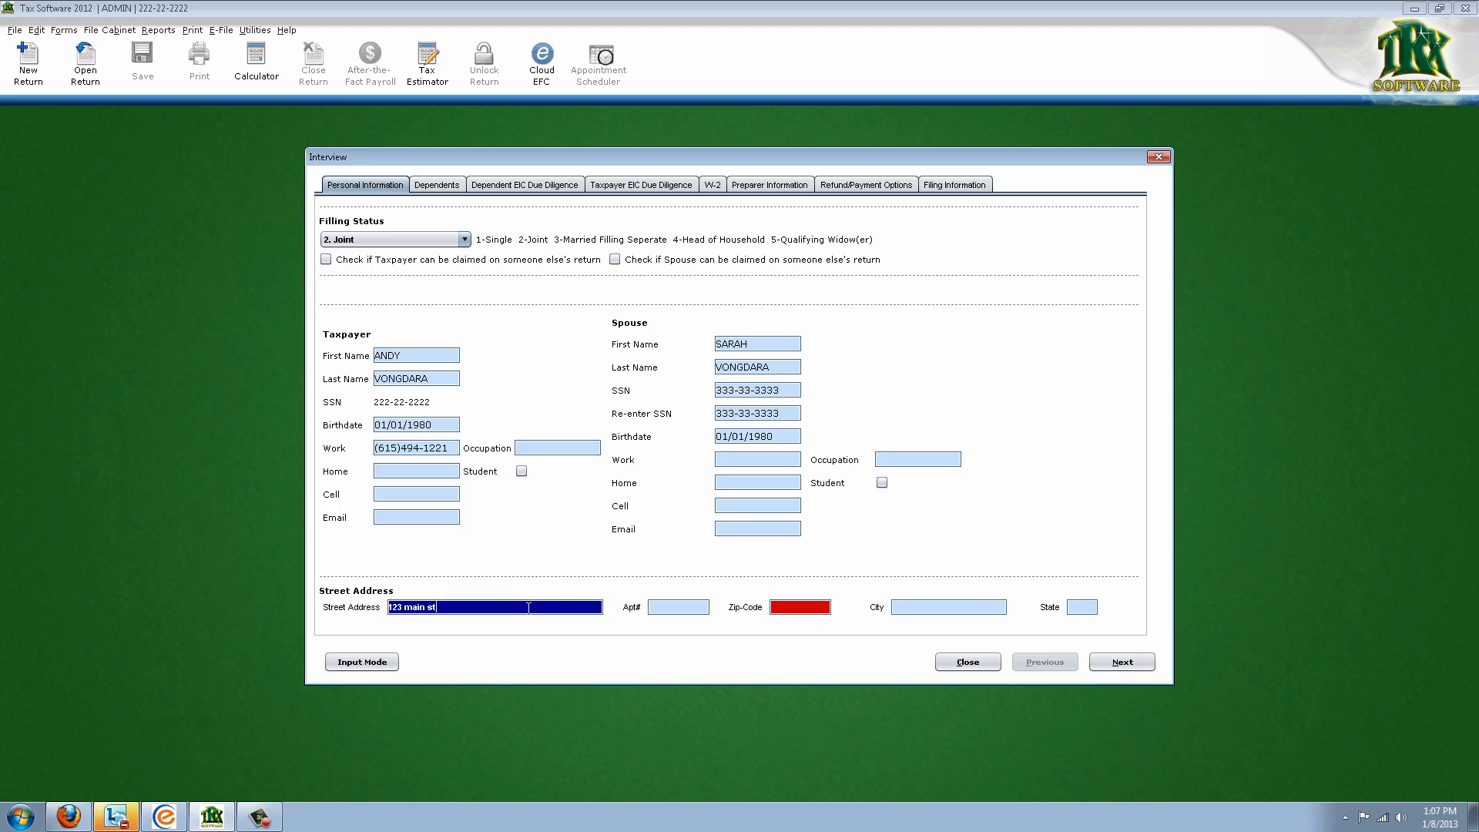
{"action": "key", "text": "Tab"}
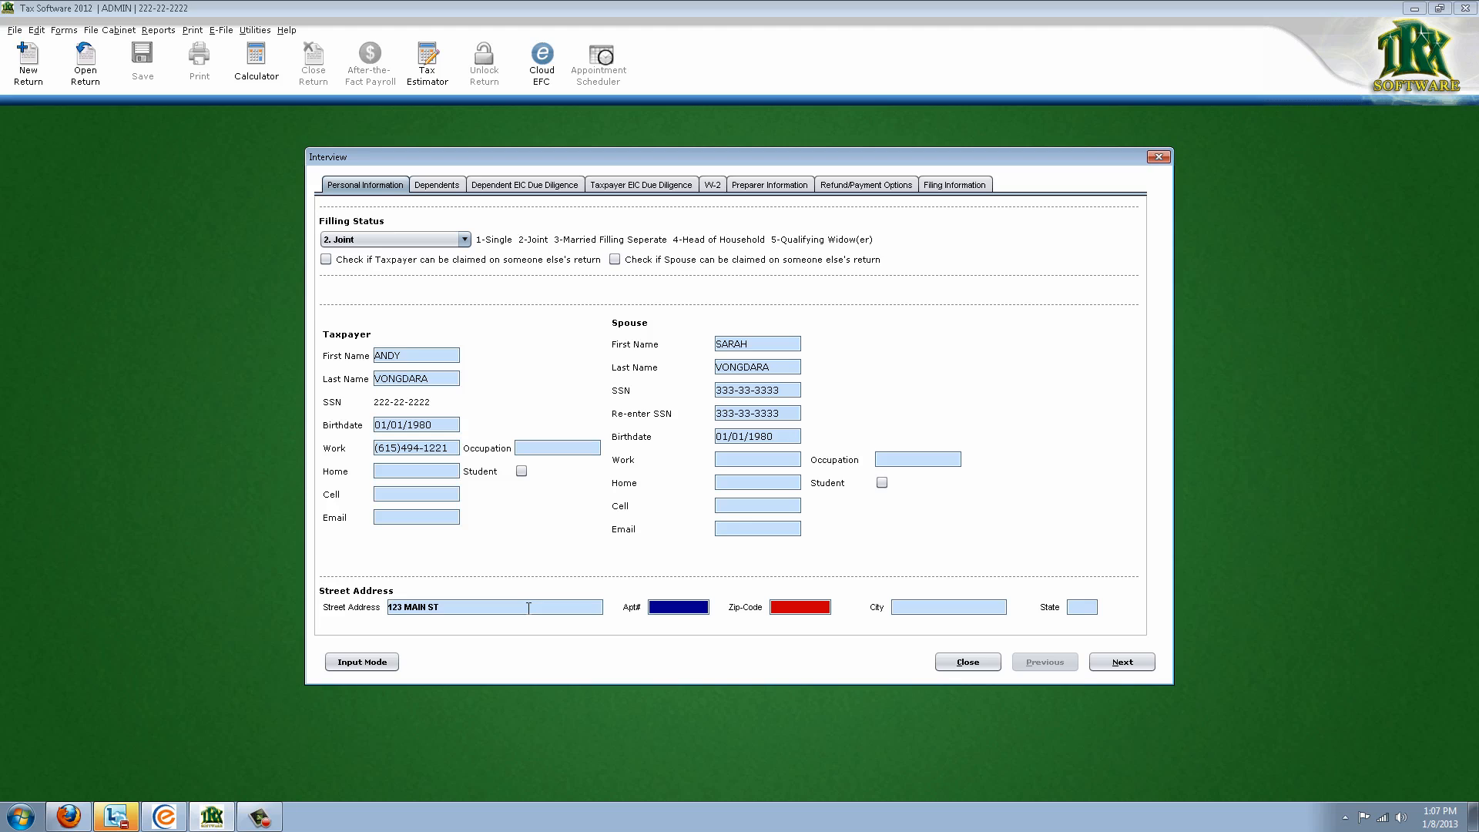
{"action": "key", "text": "Tab"}
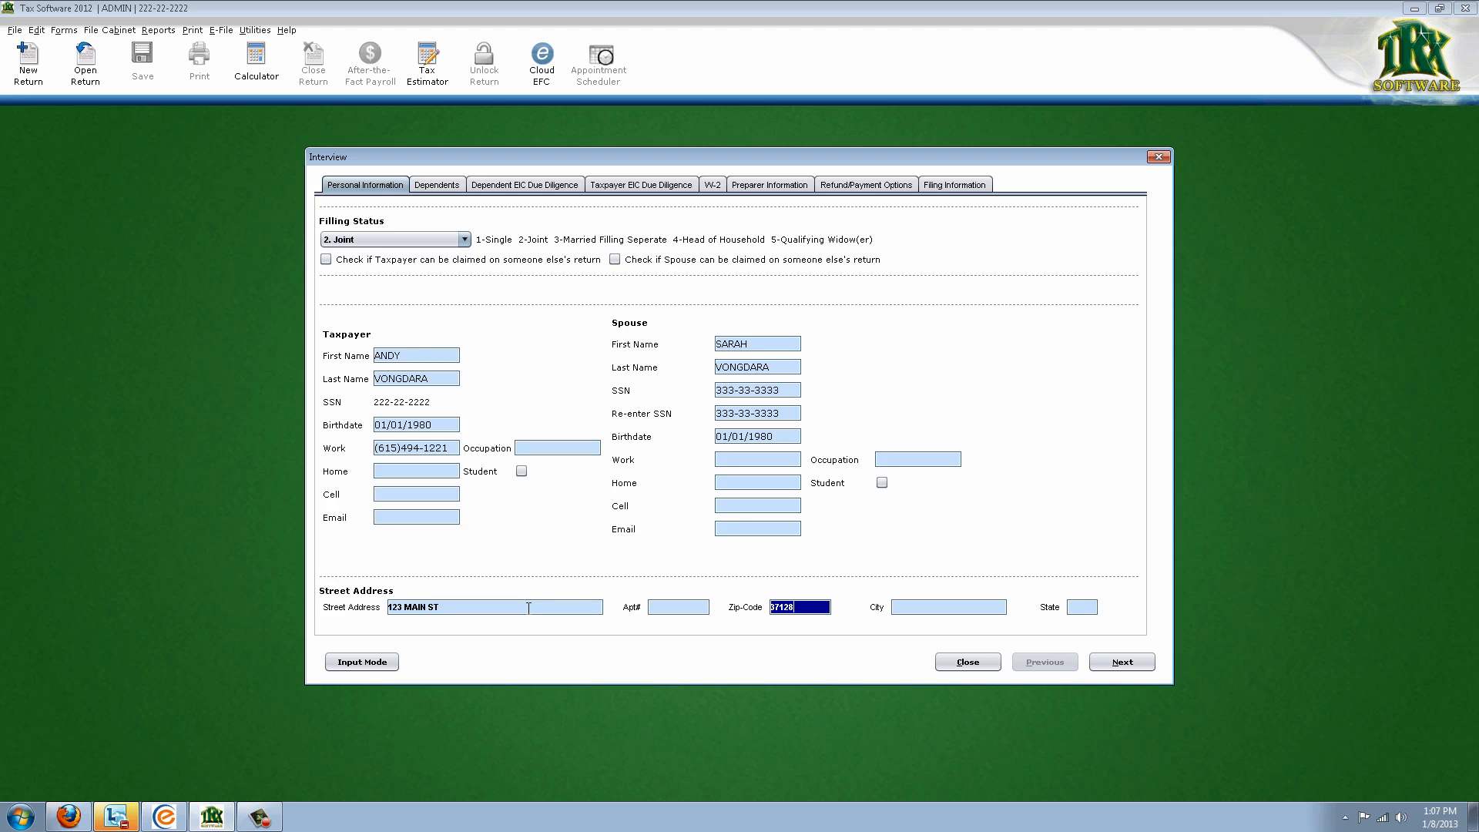
{"action": "key", "text": "Tab"}
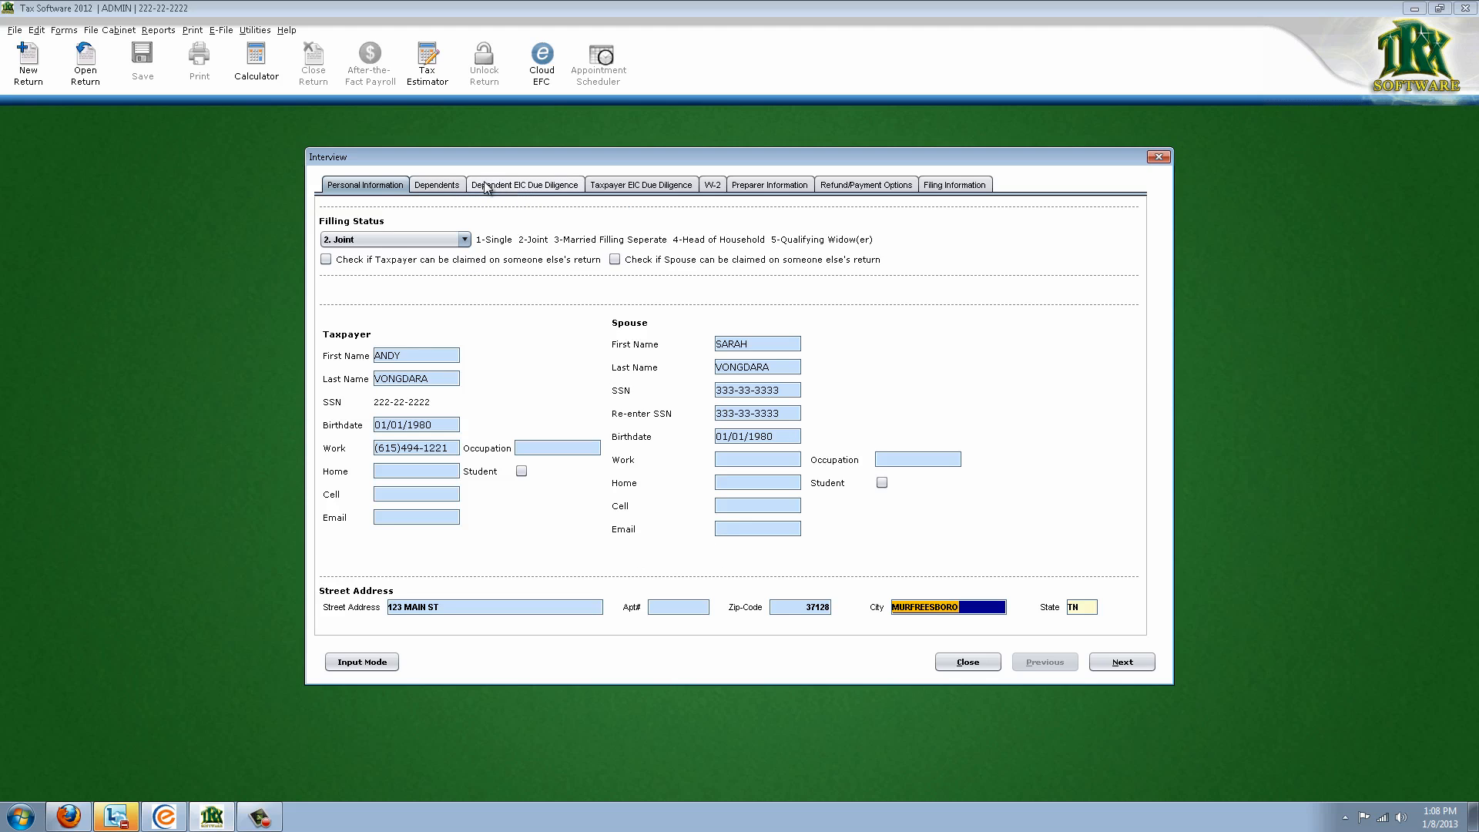
{"action": "left_click", "coordinate": [1110, 664]}
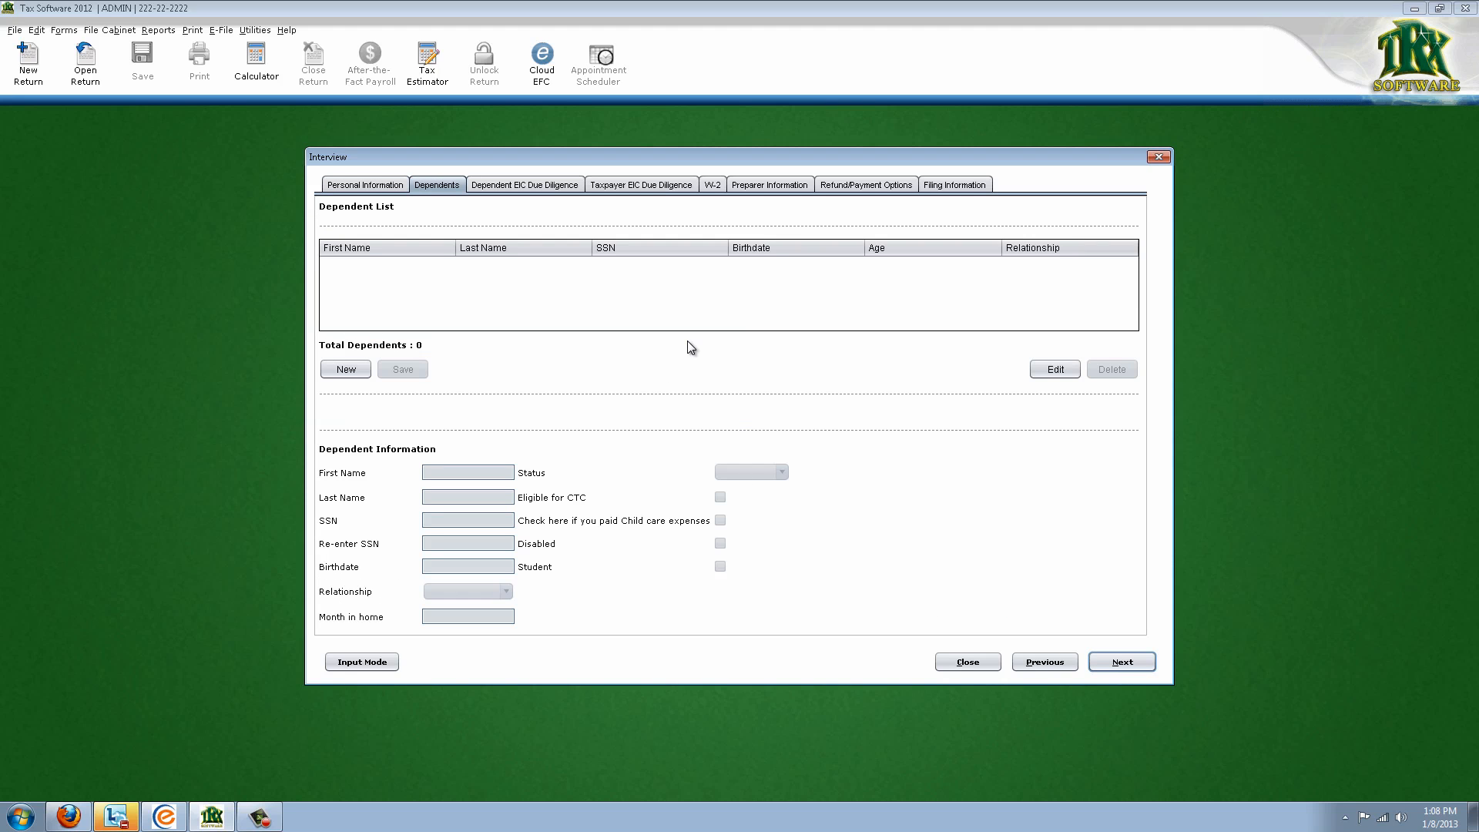
Add a new dependent with first name, status '1 - Lives With', SSN twice, and birthdate 01/01/2000
{"action": "left_click", "coordinate": [359, 372]}
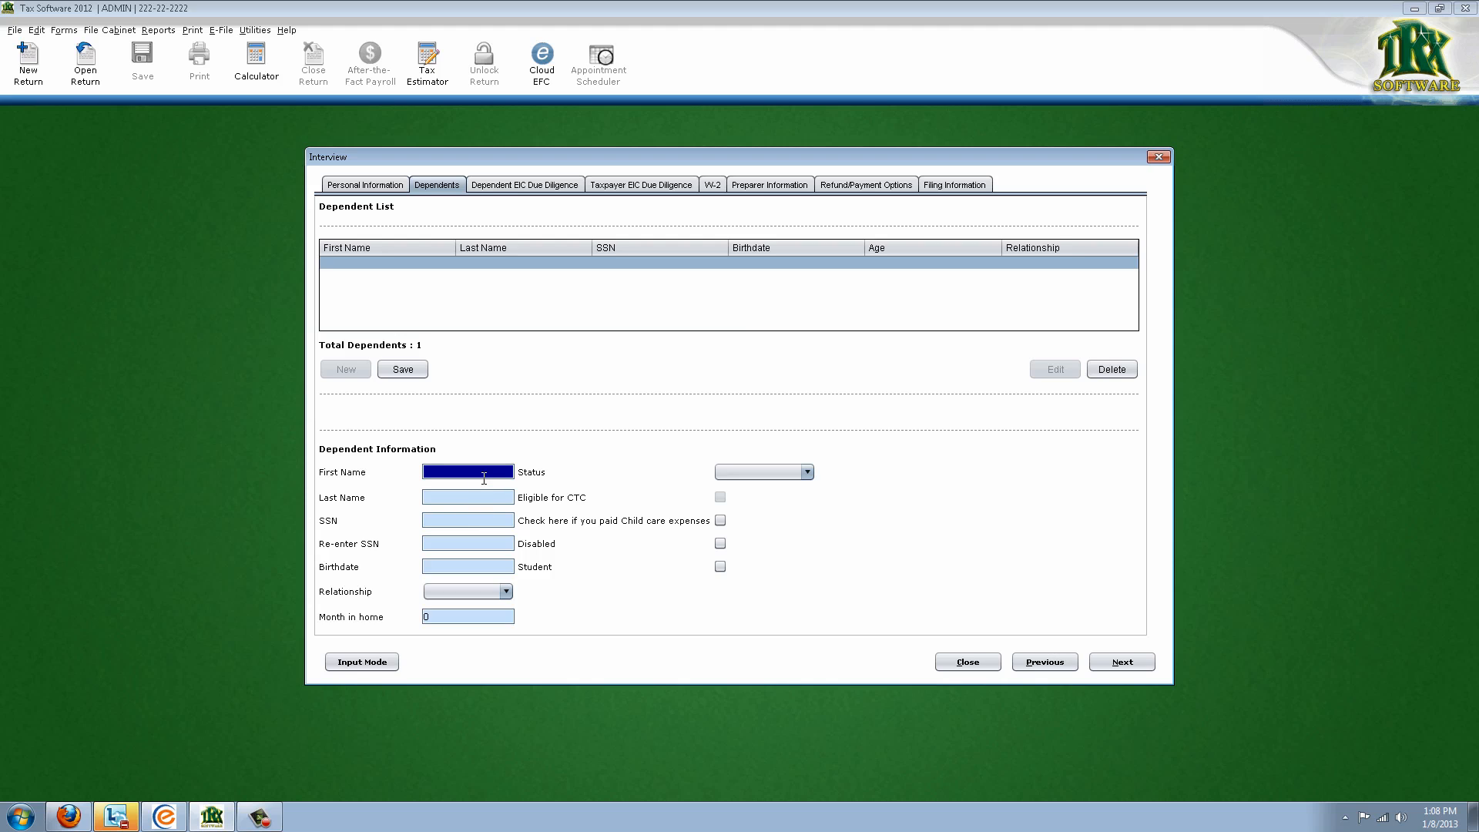
{"action": "type", "text": "BILLY"}
{"action": "key", "text": "Tab"}
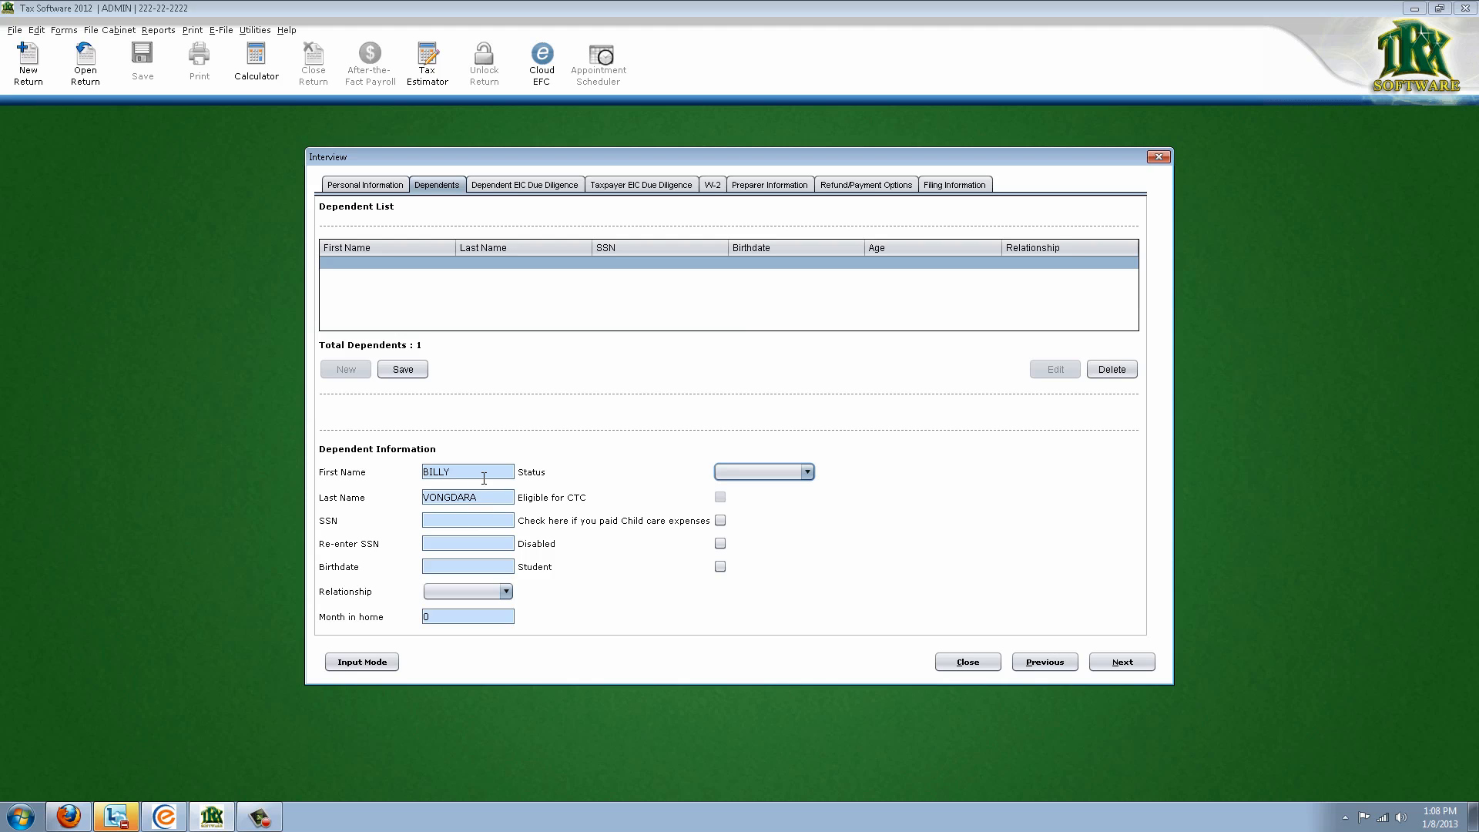
{"action": "left_click", "coordinate": [743, 470]}
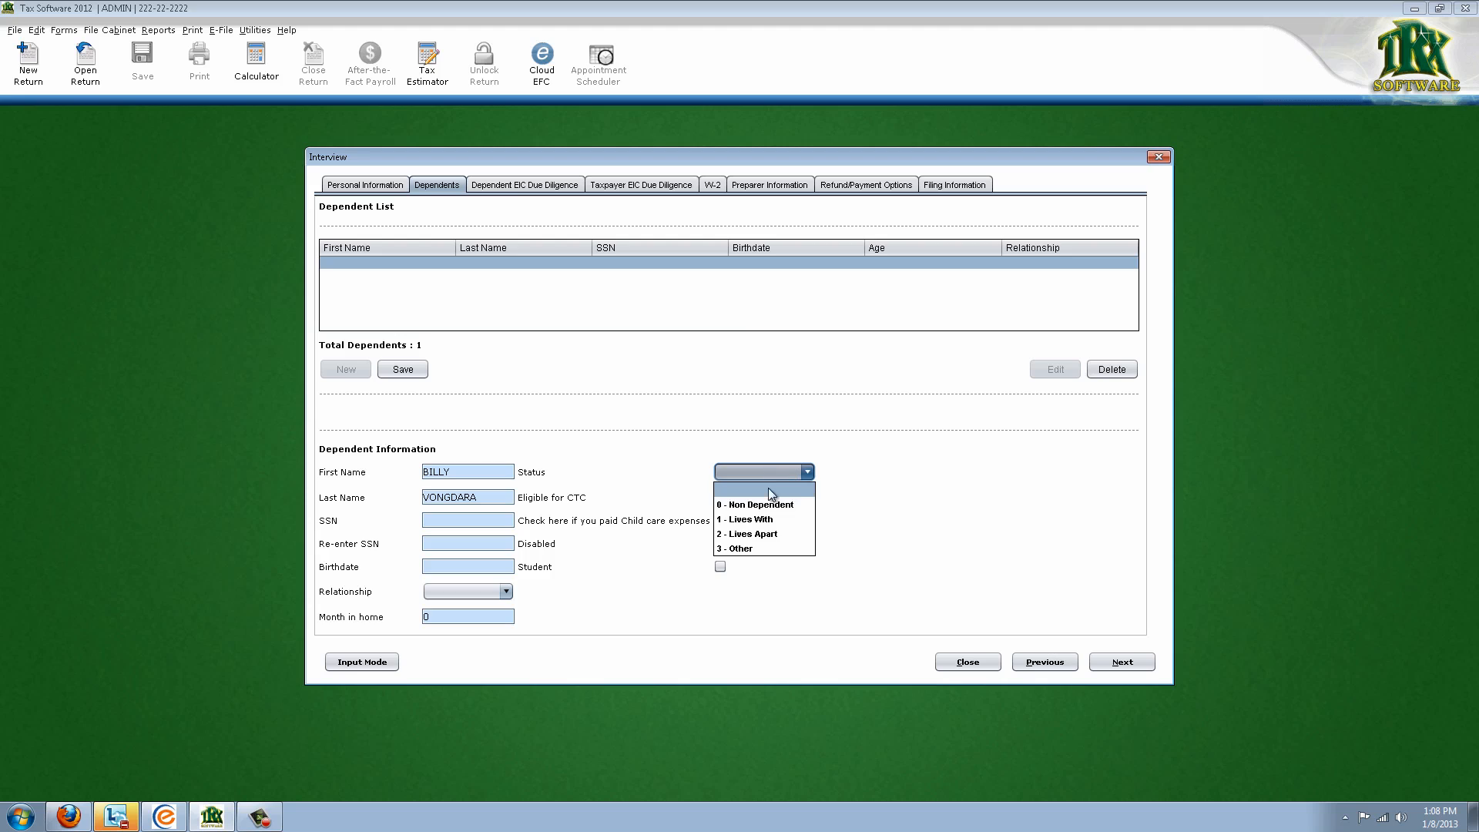
{"action": "left_click", "coordinate": [769, 512]}
{"action": "left_click", "coordinate": [508, 521]}
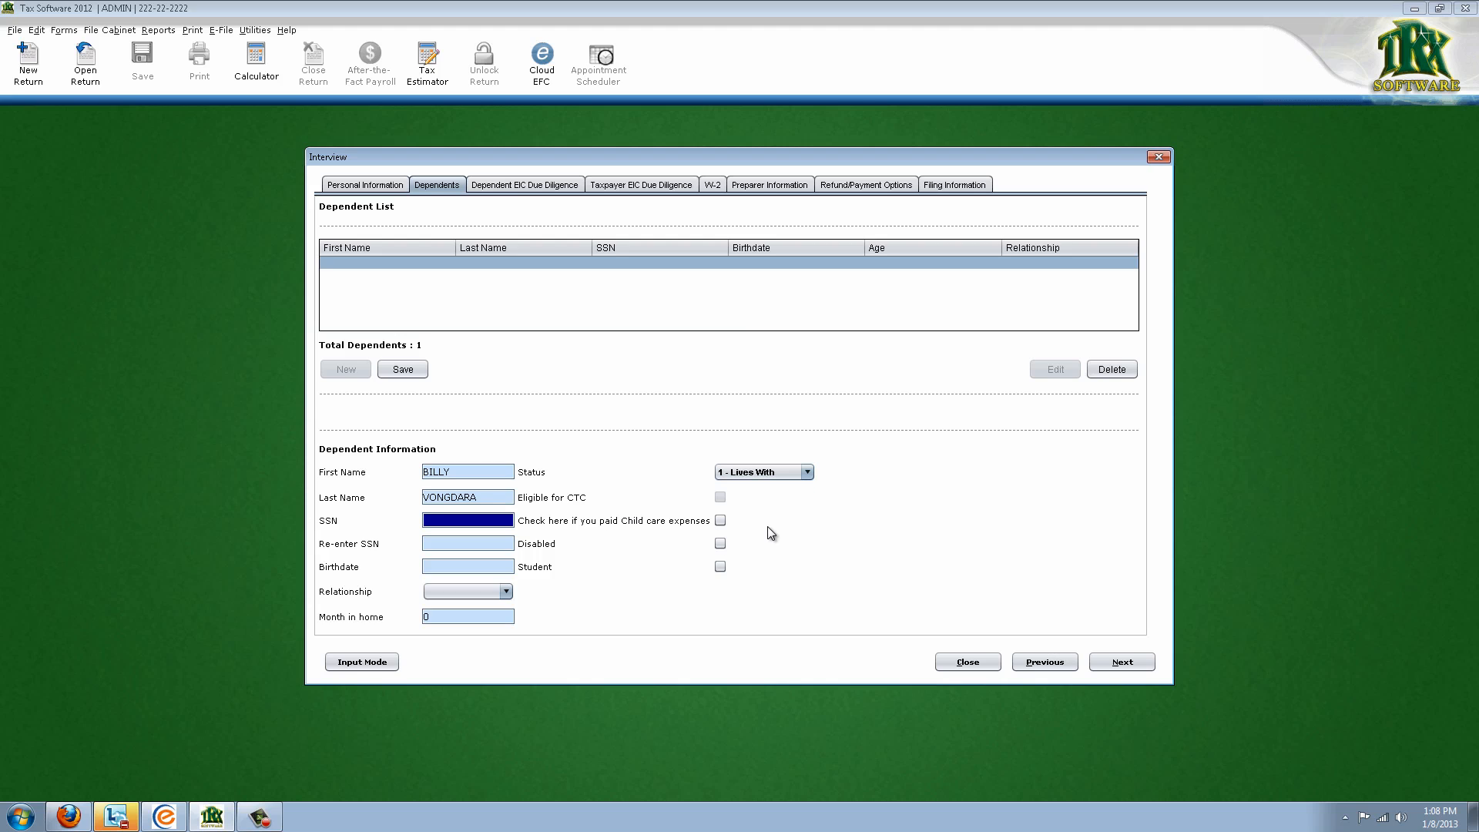
{"action": "type", "text": "444-44-4444"}
{"action": "key", "text": "Tab"}
{"action": "left_click", "coordinate": [509, 546]}
{"action": "type", "text": "444444444"}
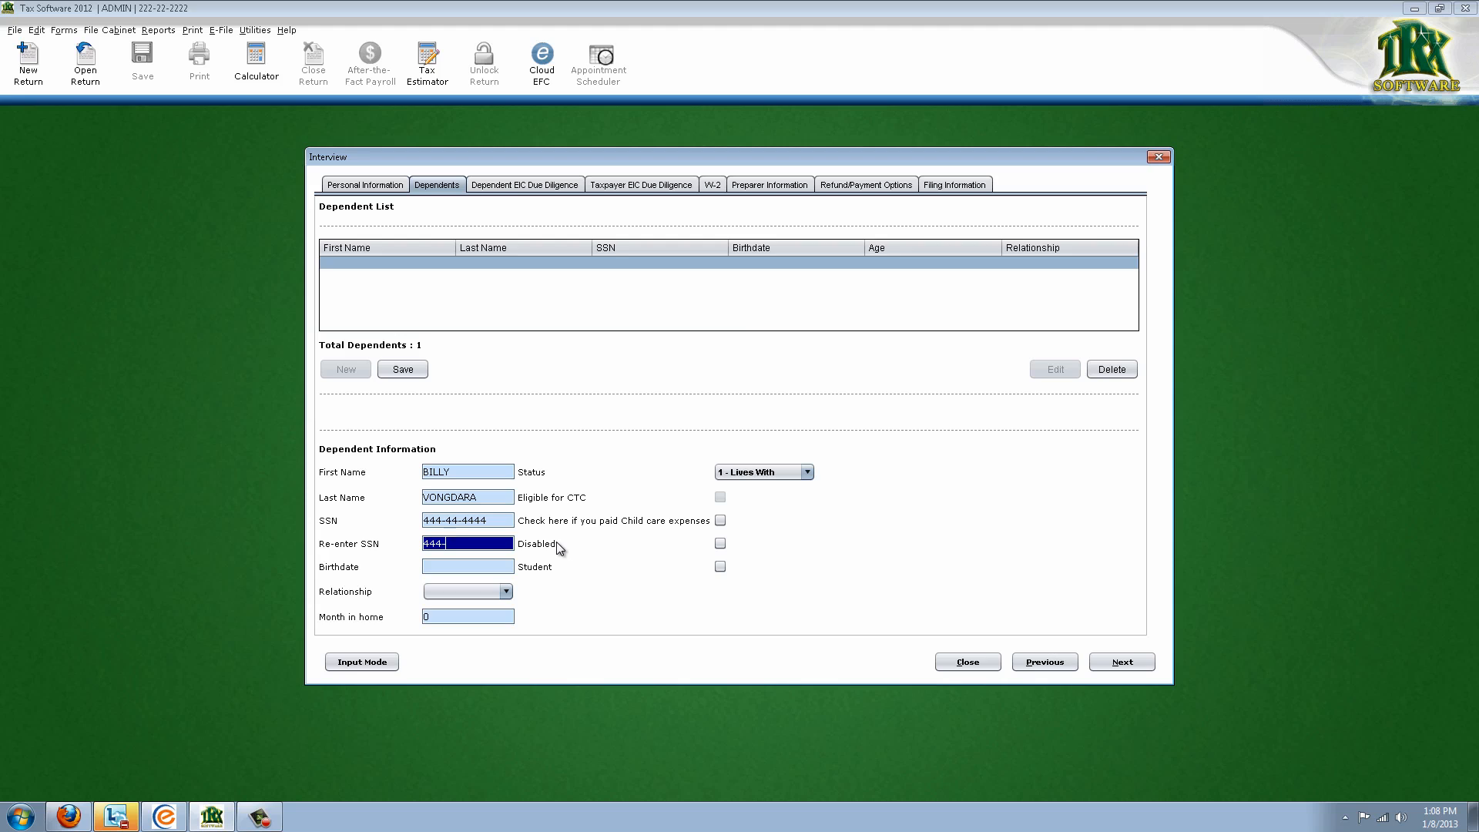
{"action": "key", "text": "Tab"}
{"action": "key", "text": "Tab"}
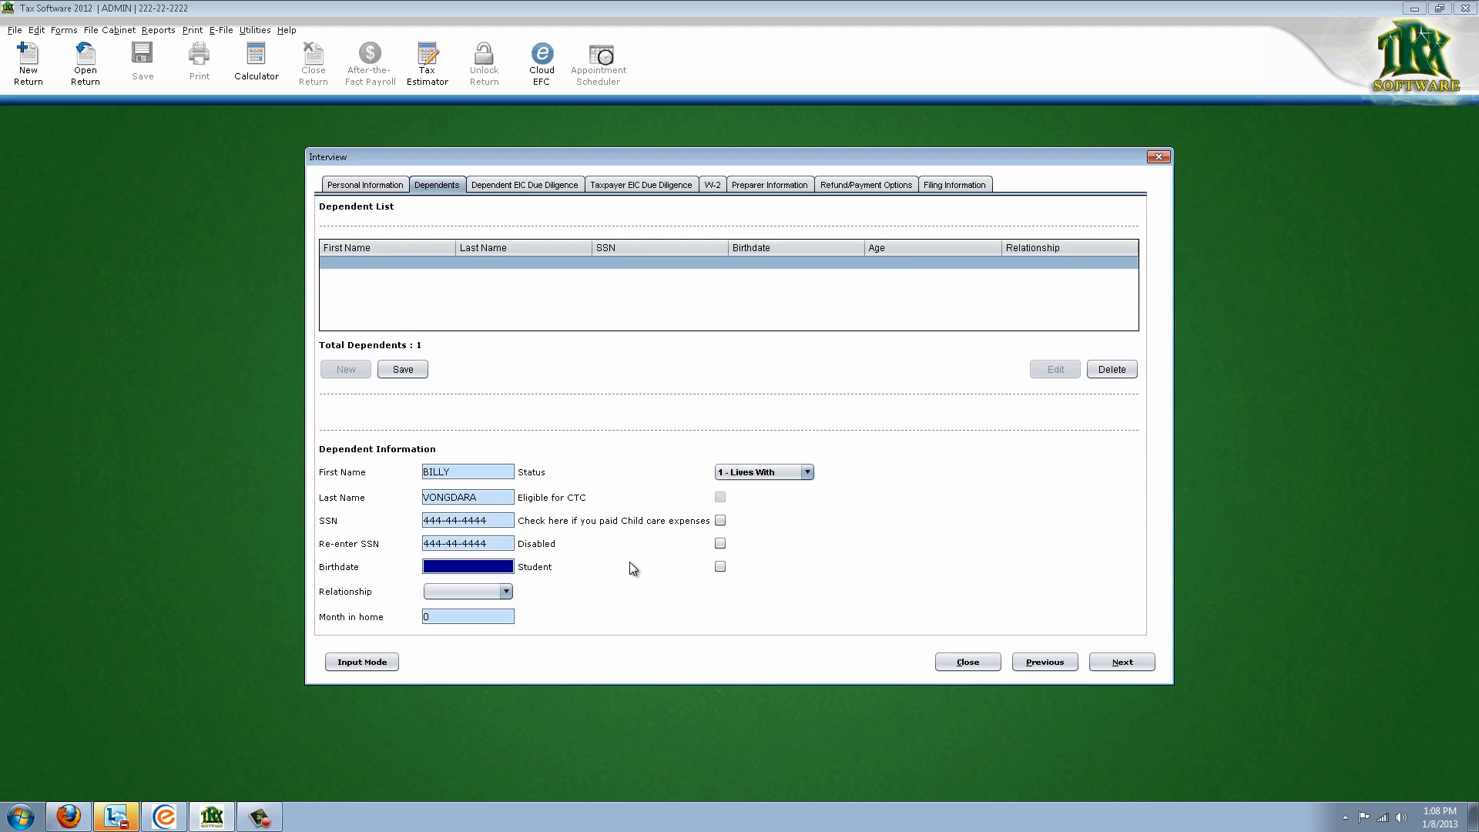
{"action": "type", "text": "01/01/2000"}
{"action": "key", "text": "Tab"}
Set the dependent's relationship to SON and 12 months in the home, then save
{"action": "left_click", "coordinate": [505, 592]}
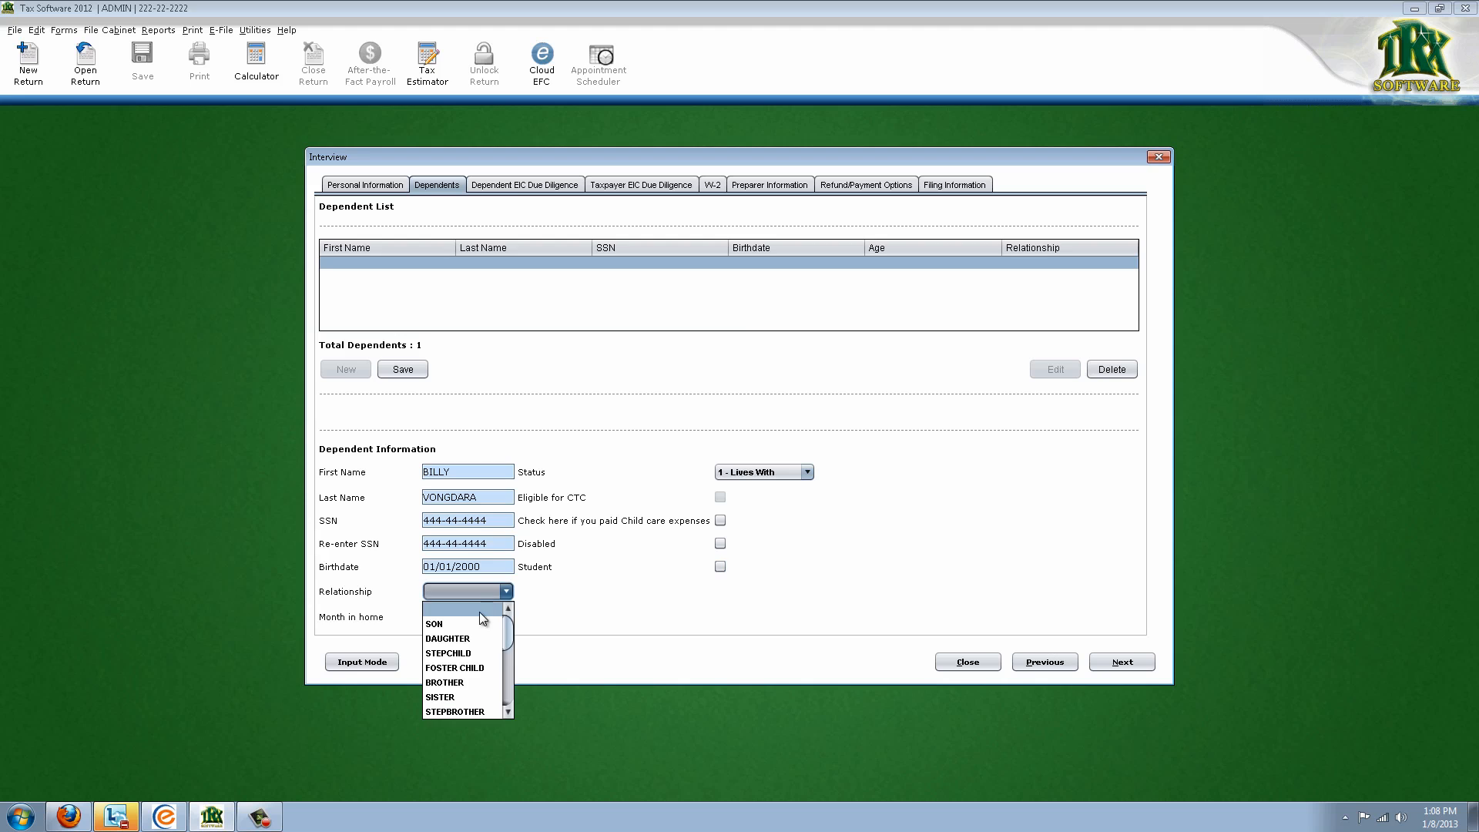
{"action": "left_click", "coordinate": [474, 622]}
{"action": "left_click", "coordinate": [670, 500]}
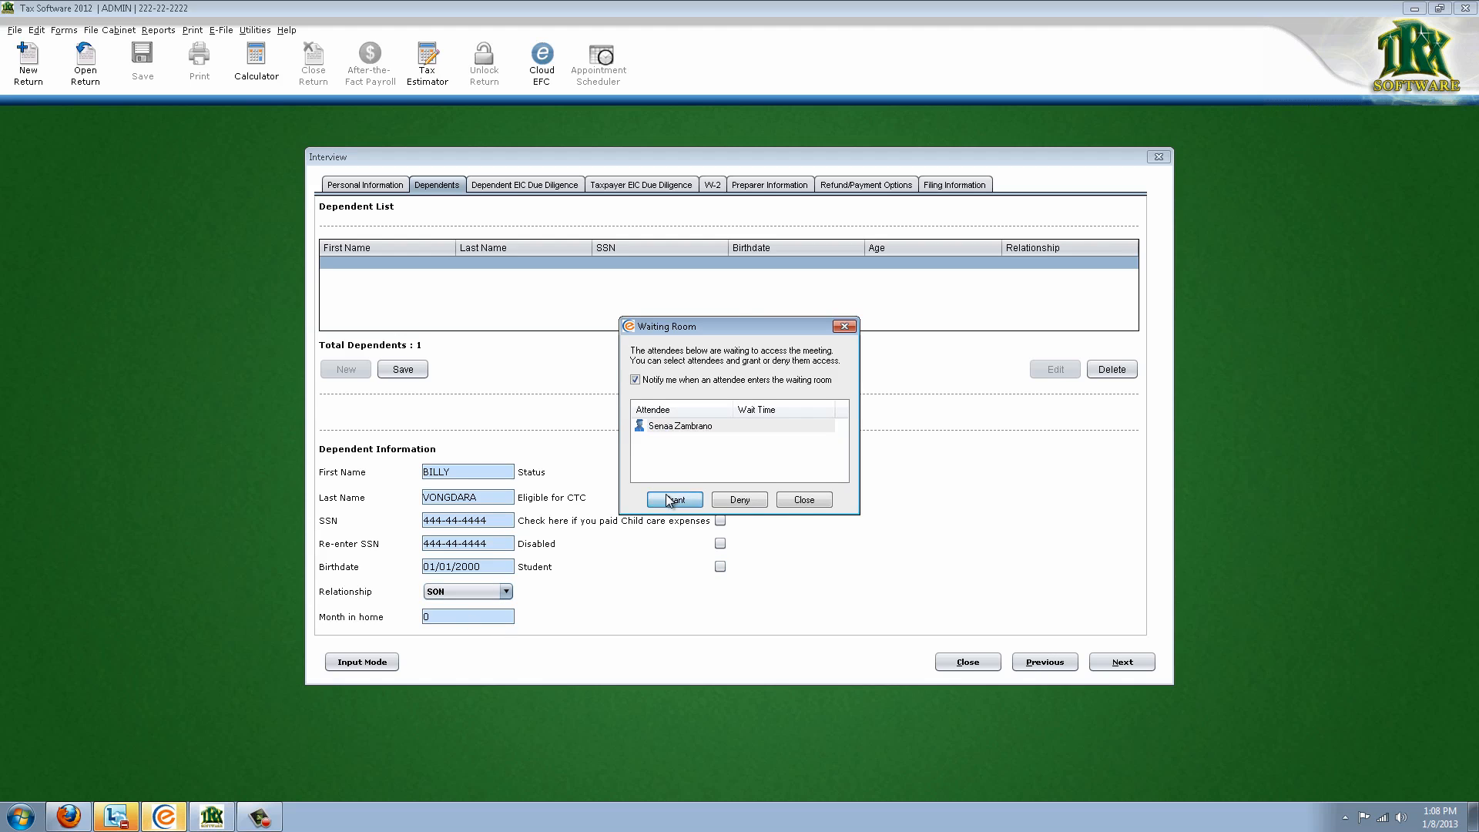
{"action": "left_click", "coordinate": [498, 621]}
{"action": "type", "text": "12"}
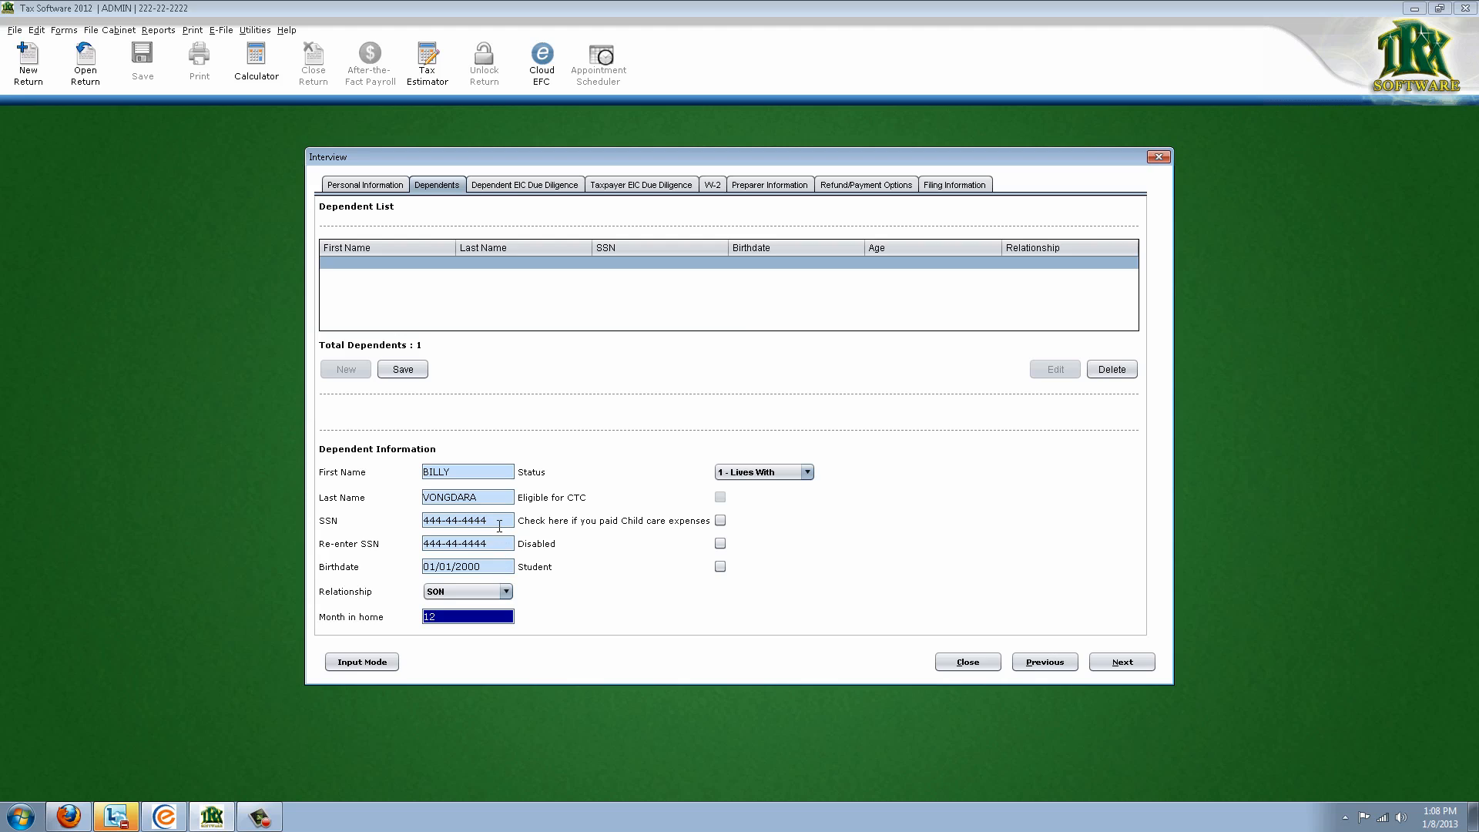
{"action": "left_click", "coordinate": [420, 374]}
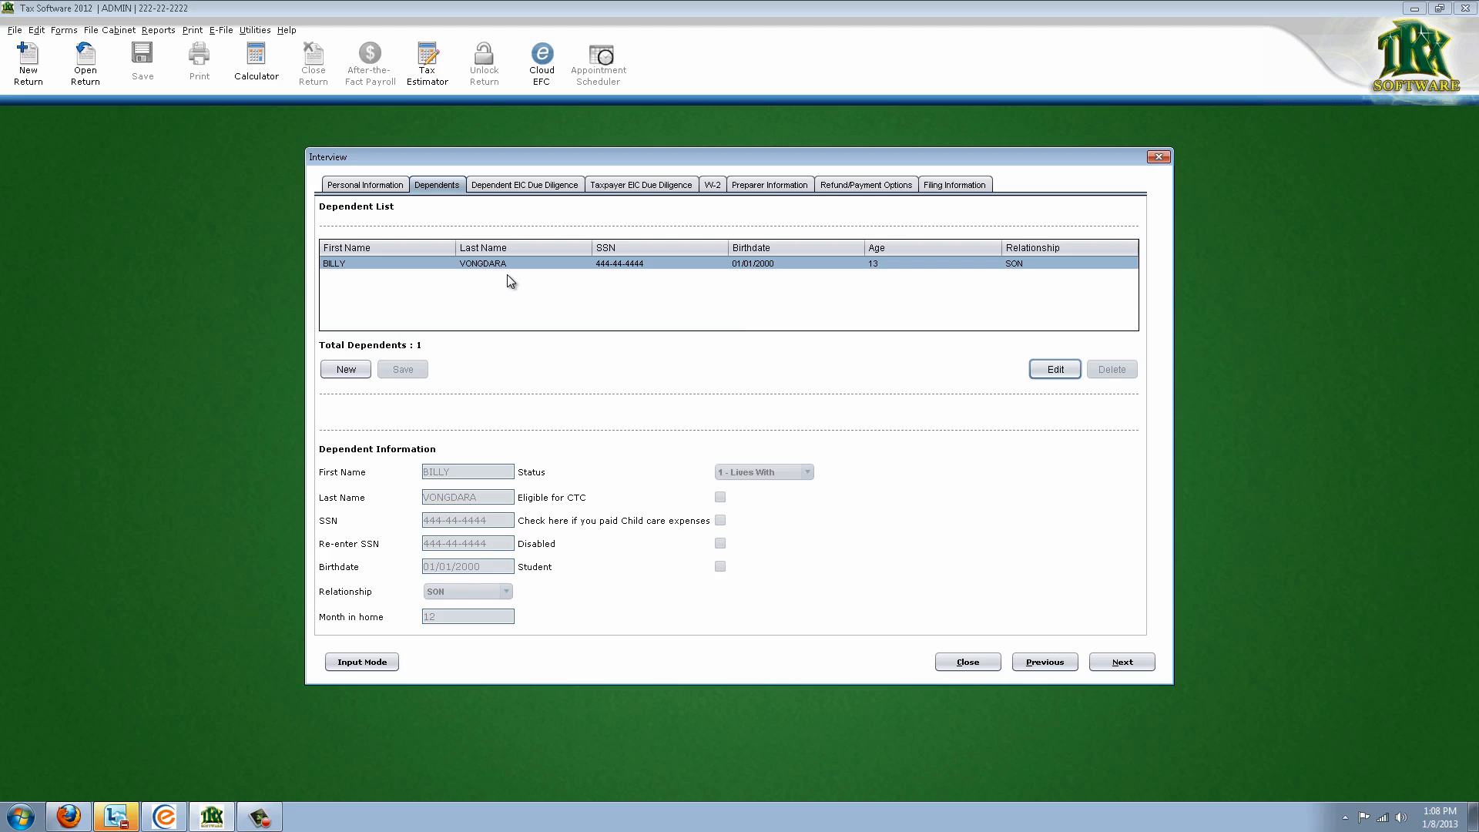
Add a second dependent with first name, SSN twice, and birthdate 01/01/2002
{"action": "left_click", "coordinate": [347, 369]}
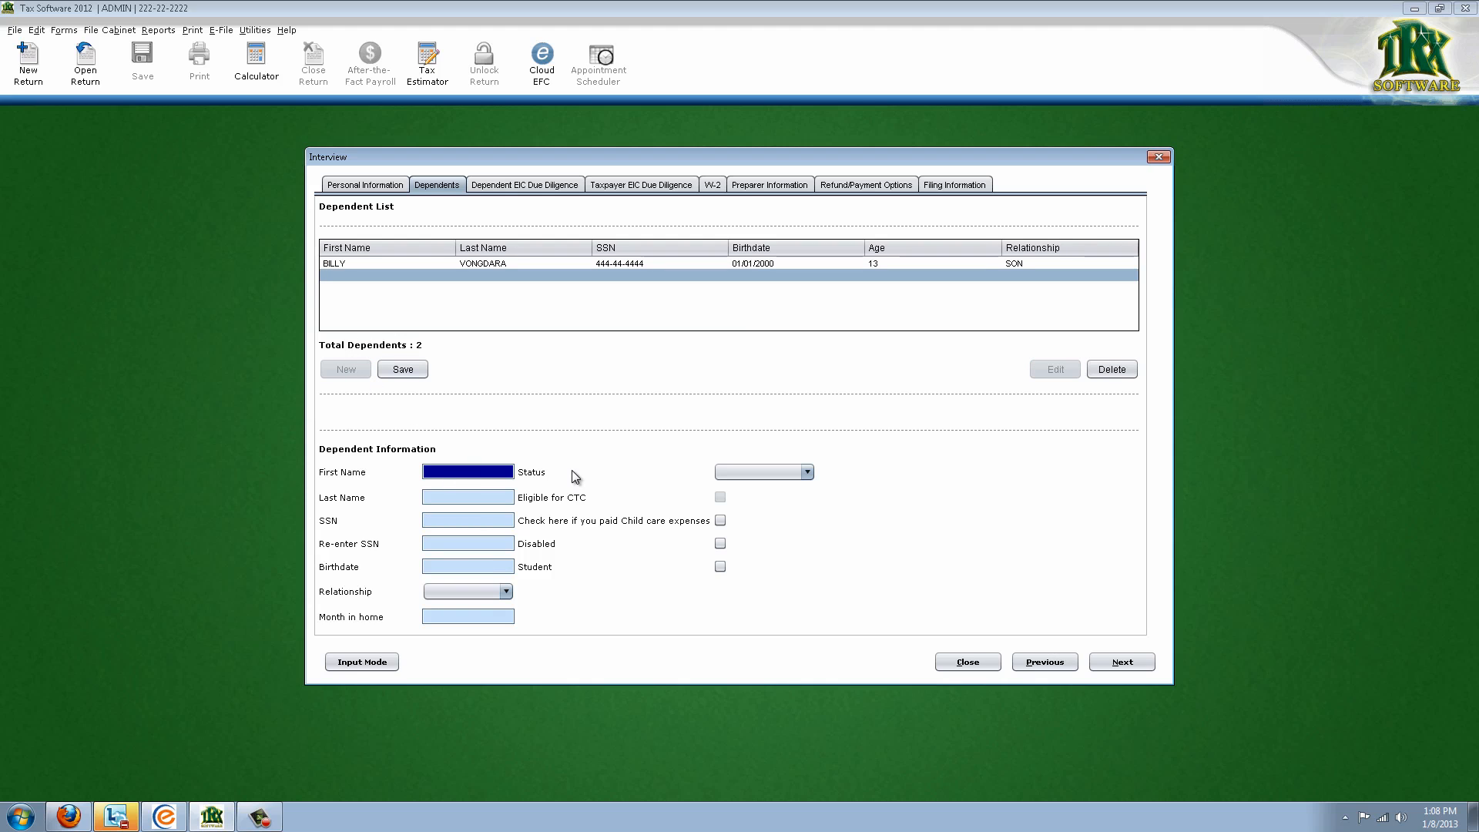
{"action": "type", "text": "TONY"}
{"action": "key", "text": "Tab"}
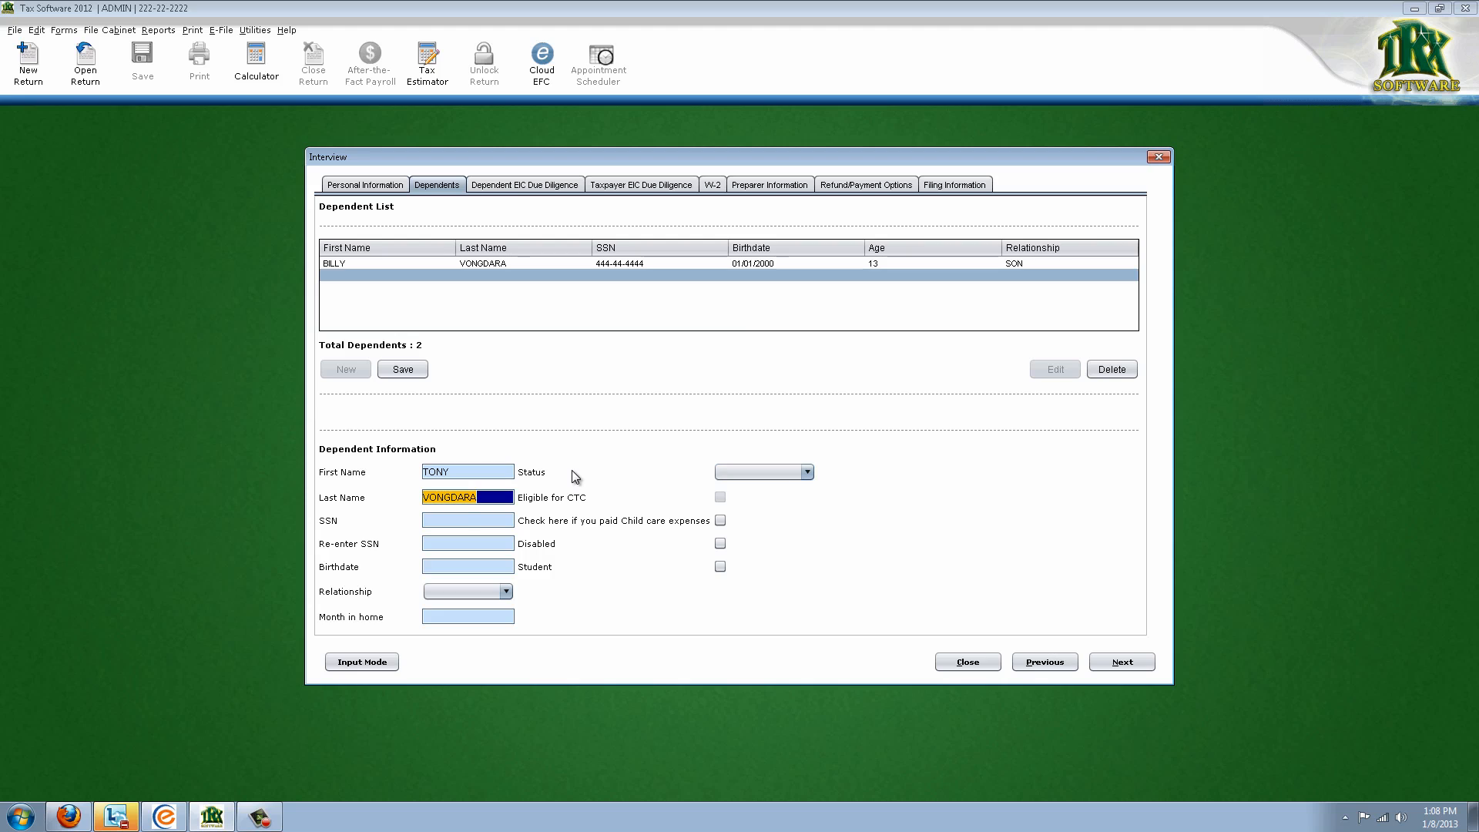
{"action": "key", "text": "Tab"}
{"action": "type", "text": "5"}
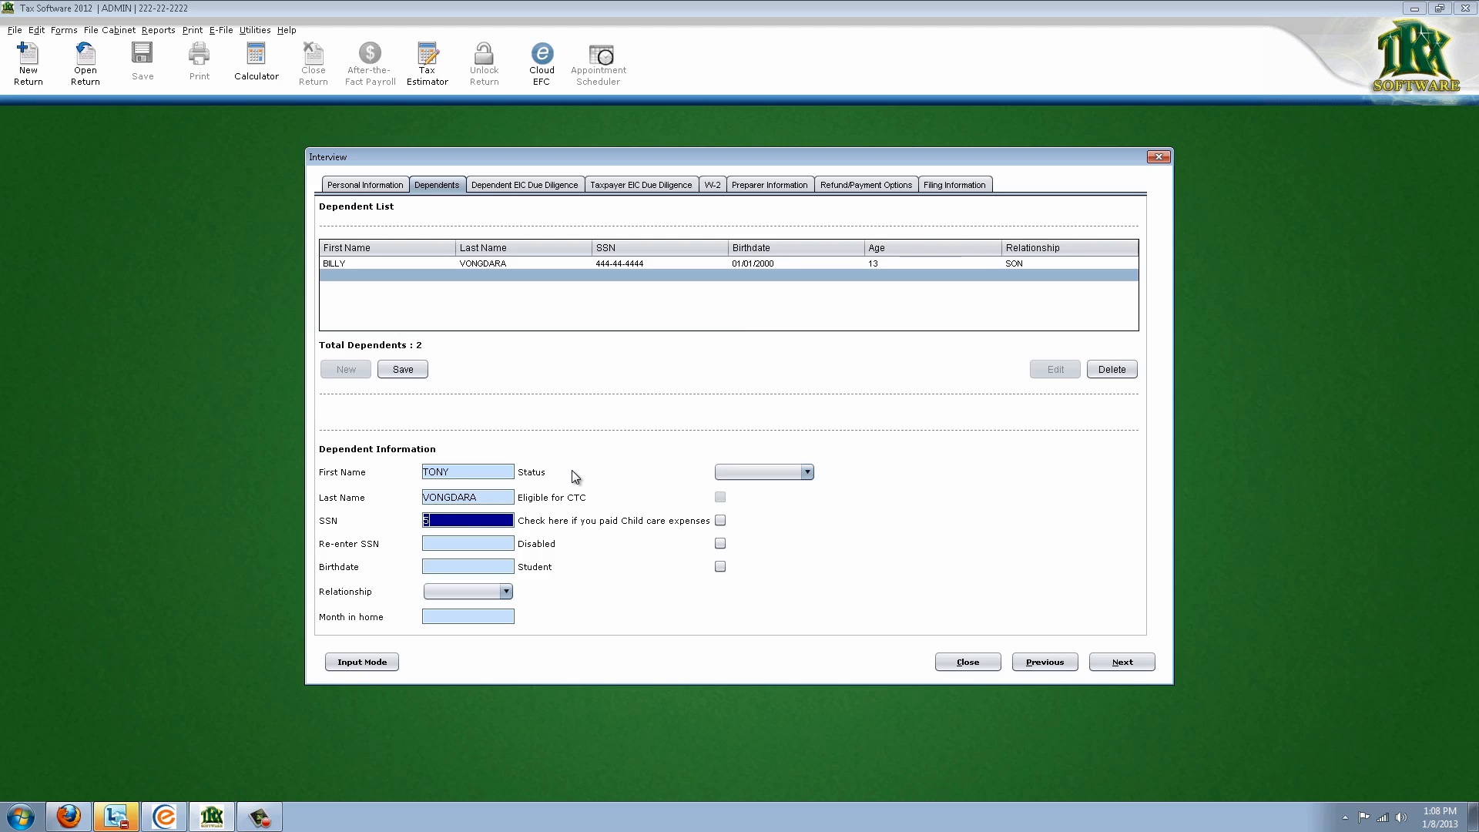
{"action": "type", "text": "55-55-5555"}
{"action": "key", "text": "Tab"}
{"action": "key", "text": "Tab"}
{"action": "type", "text": "5"}
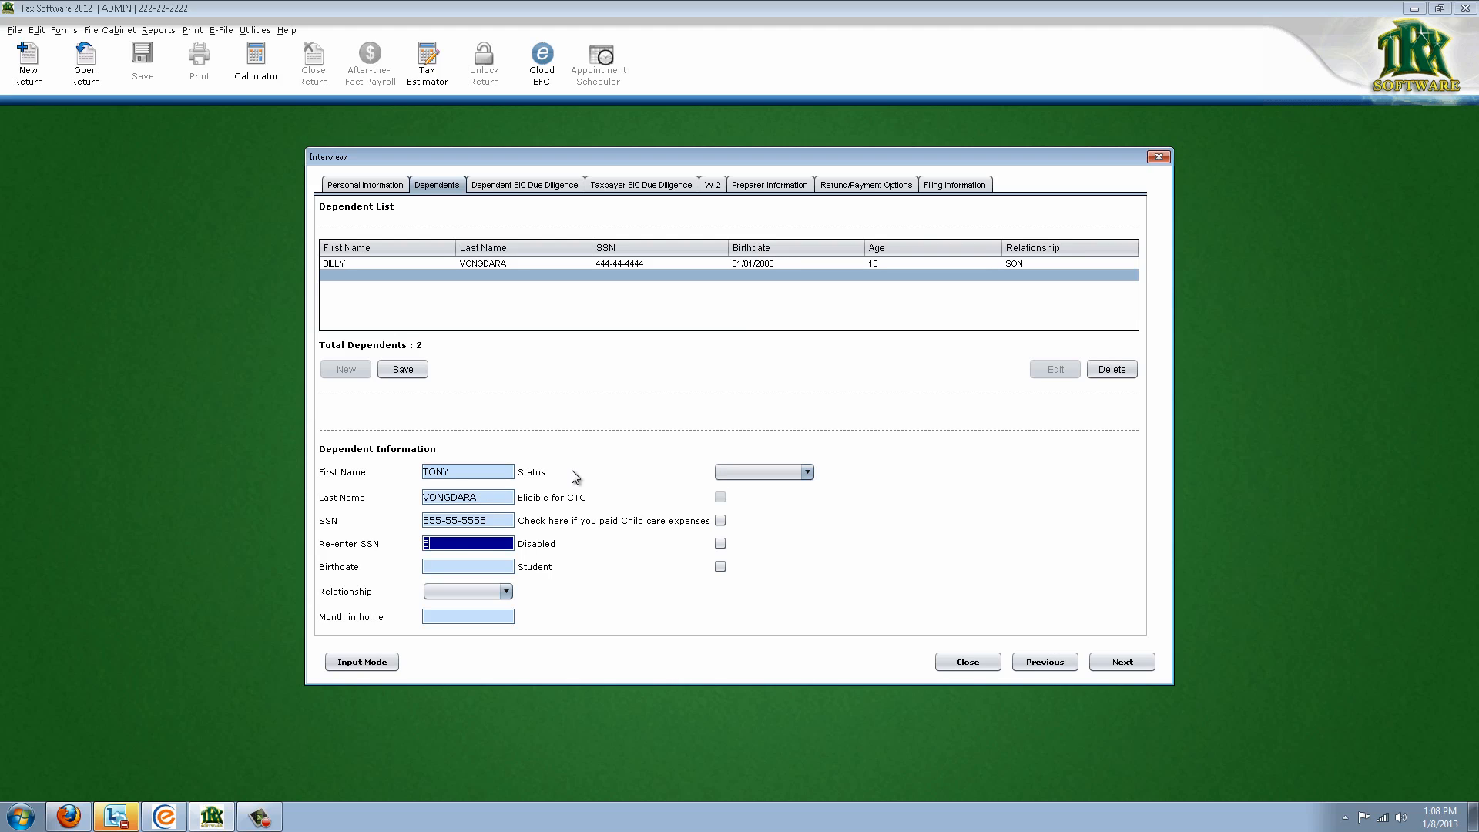
{"action": "type", "text": "55-55-5555"}
{"action": "key", "text": "Tab"}
{"action": "key", "text": "Tab"}
{"action": "type", "text": "01/01/2"}
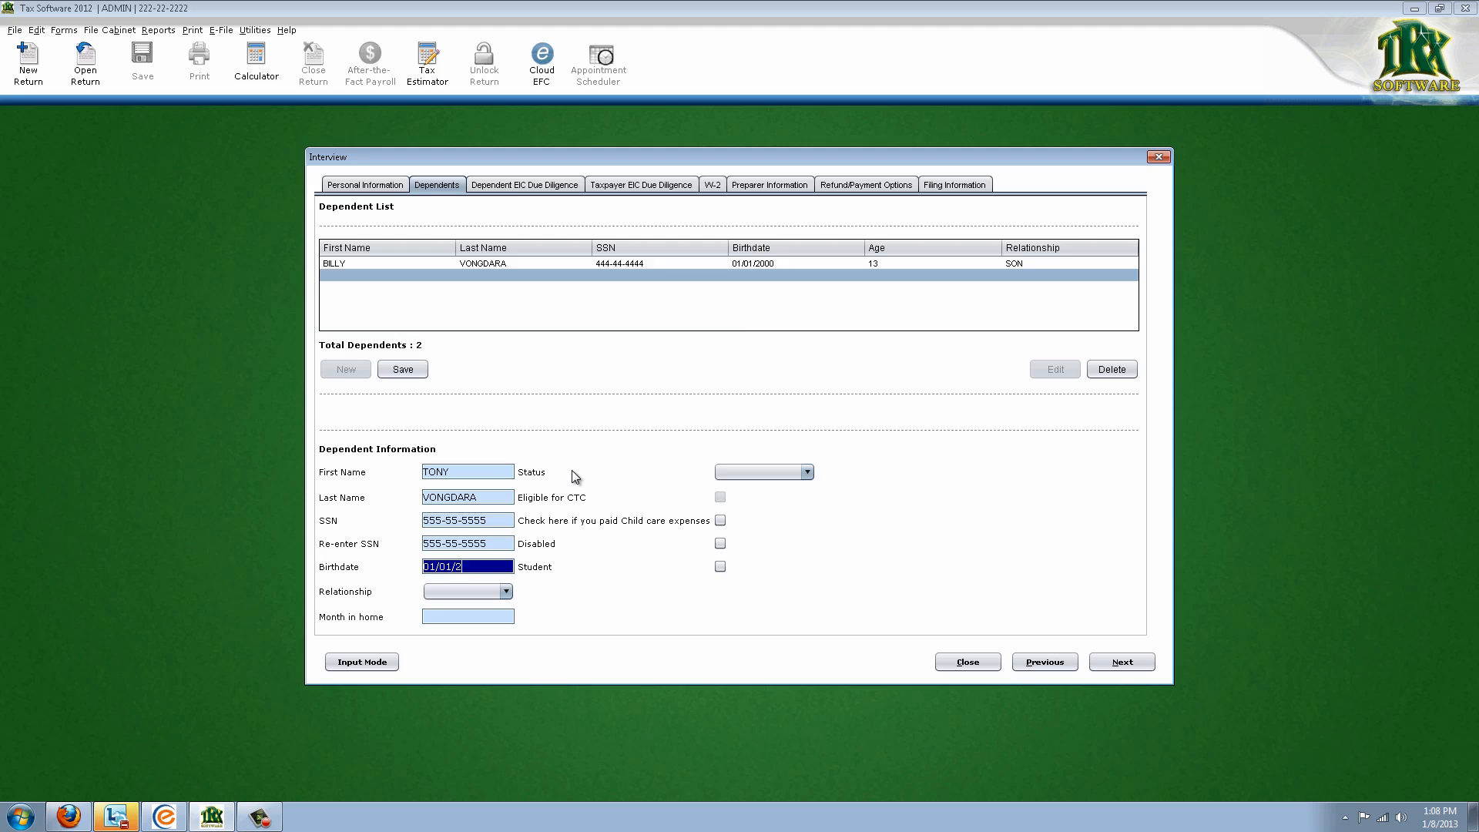
{"action": "type", "text": "002"}
{"action": "key", "text": "Tab"}
Set status '1 - Lives With', relationship SON, 12 months in the home, and save the second son
{"action": "left_click", "coordinate": [727, 473]}
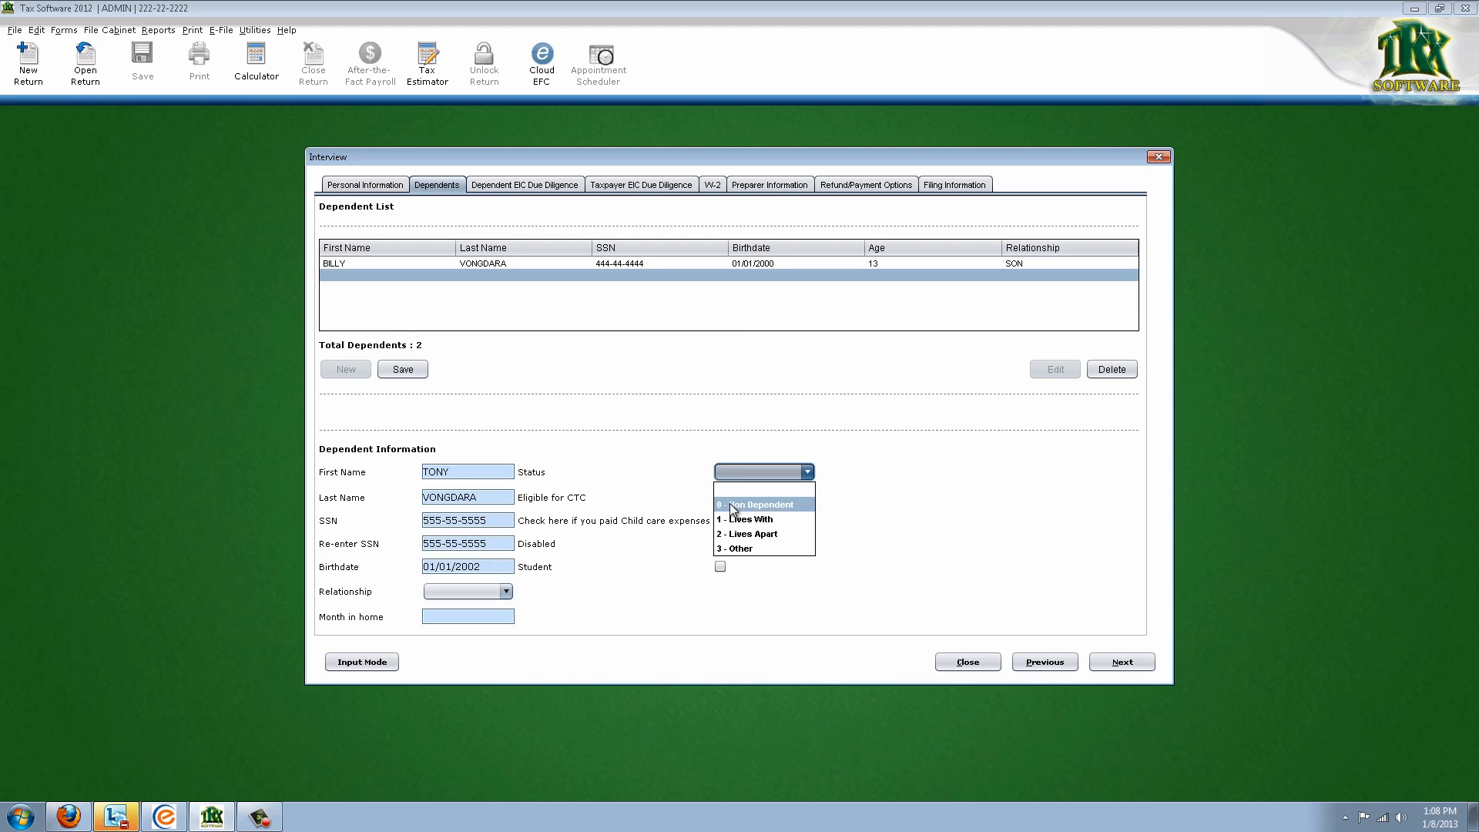
{"action": "left_click", "coordinate": [751, 519]}
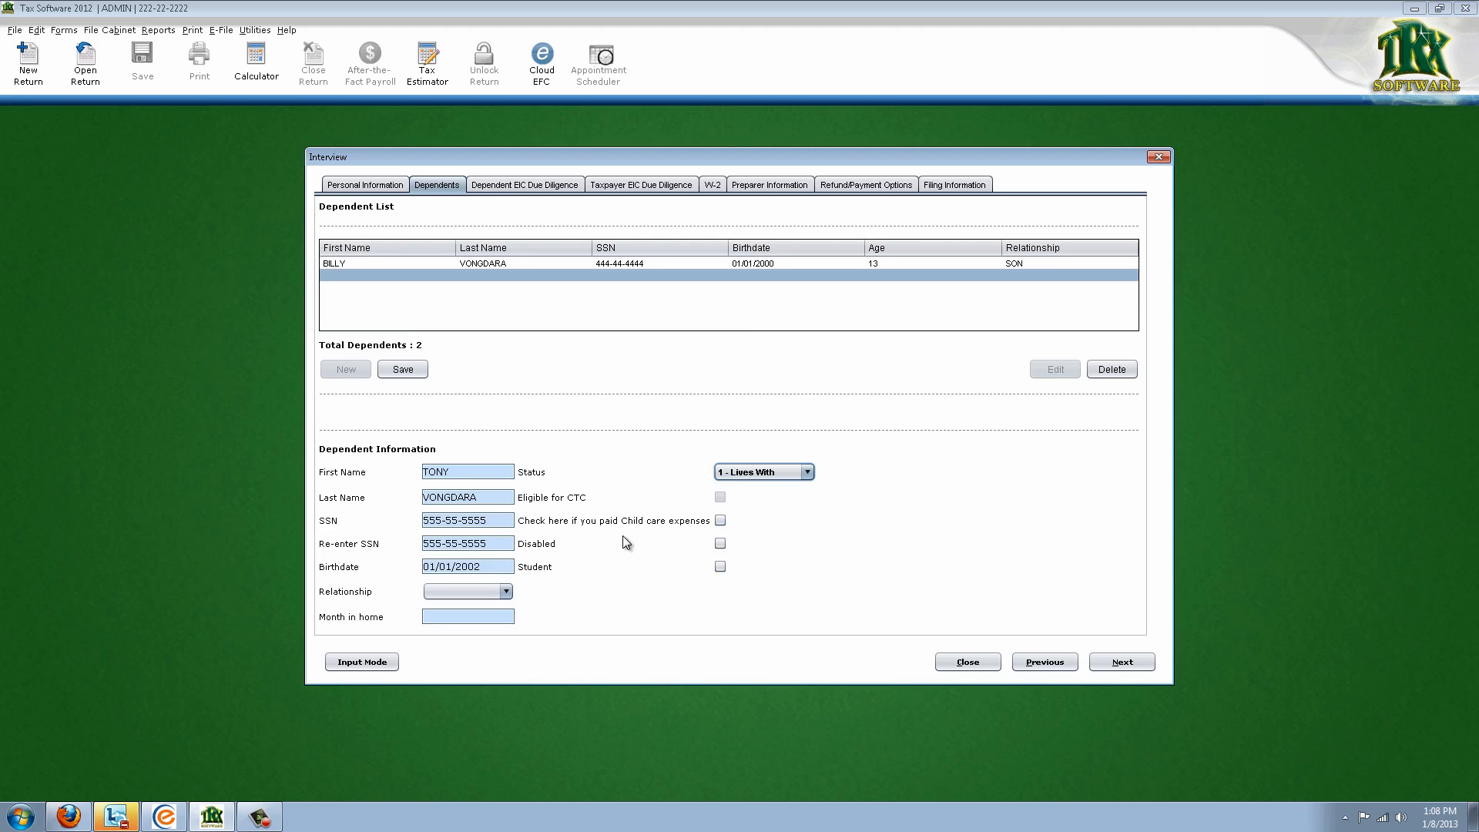
{"action": "left_click", "coordinate": [490, 591]}
{"action": "left_click", "coordinate": [481, 624]}
{"action": "left_click", "coordinate": [490, 617]}
{"action": "type", "text": "12"}
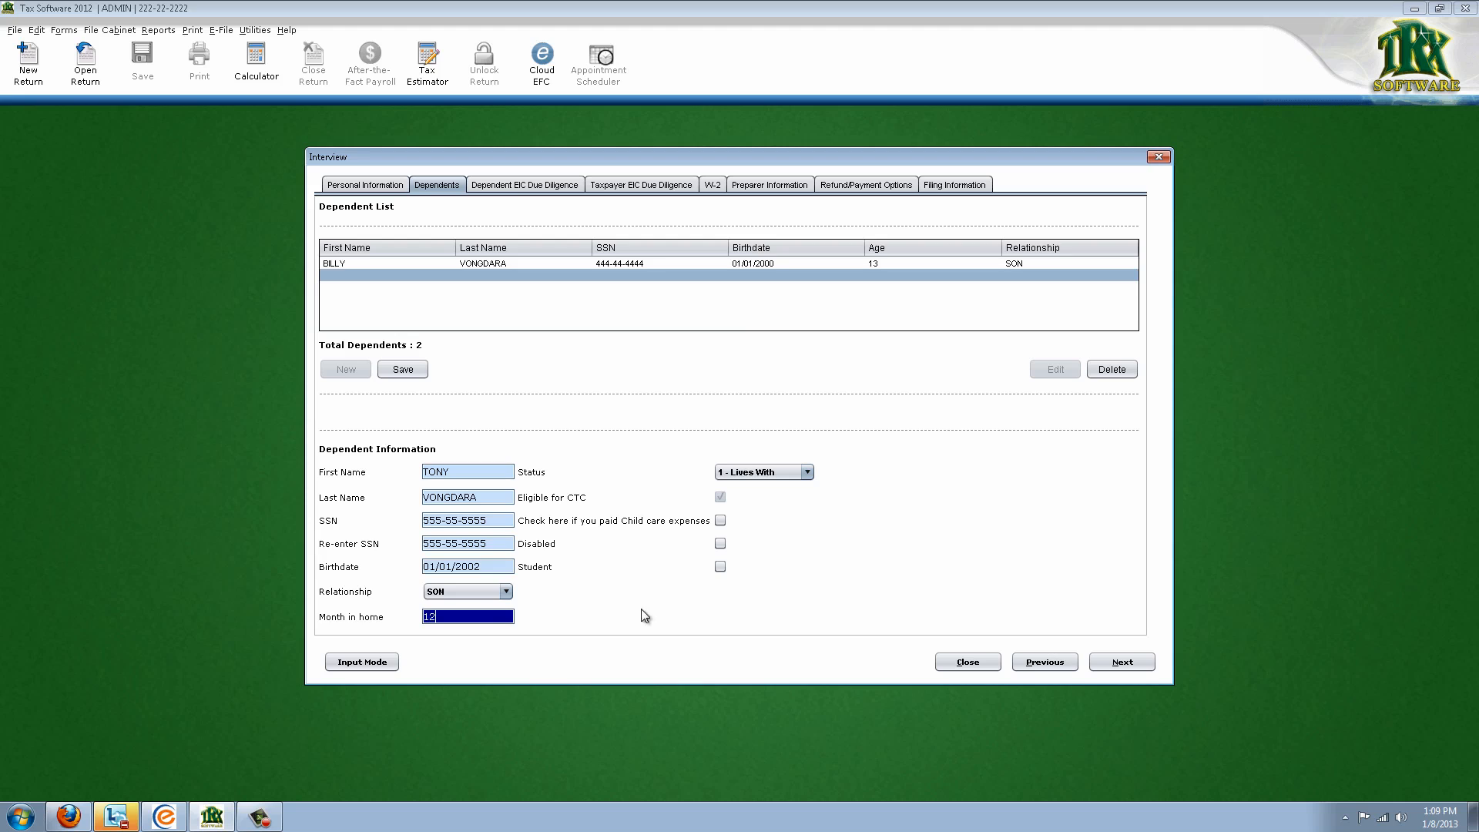
{"action": "key", "text": "Tab"}
{"action": "left_click", "coordinate": [409, 372]}
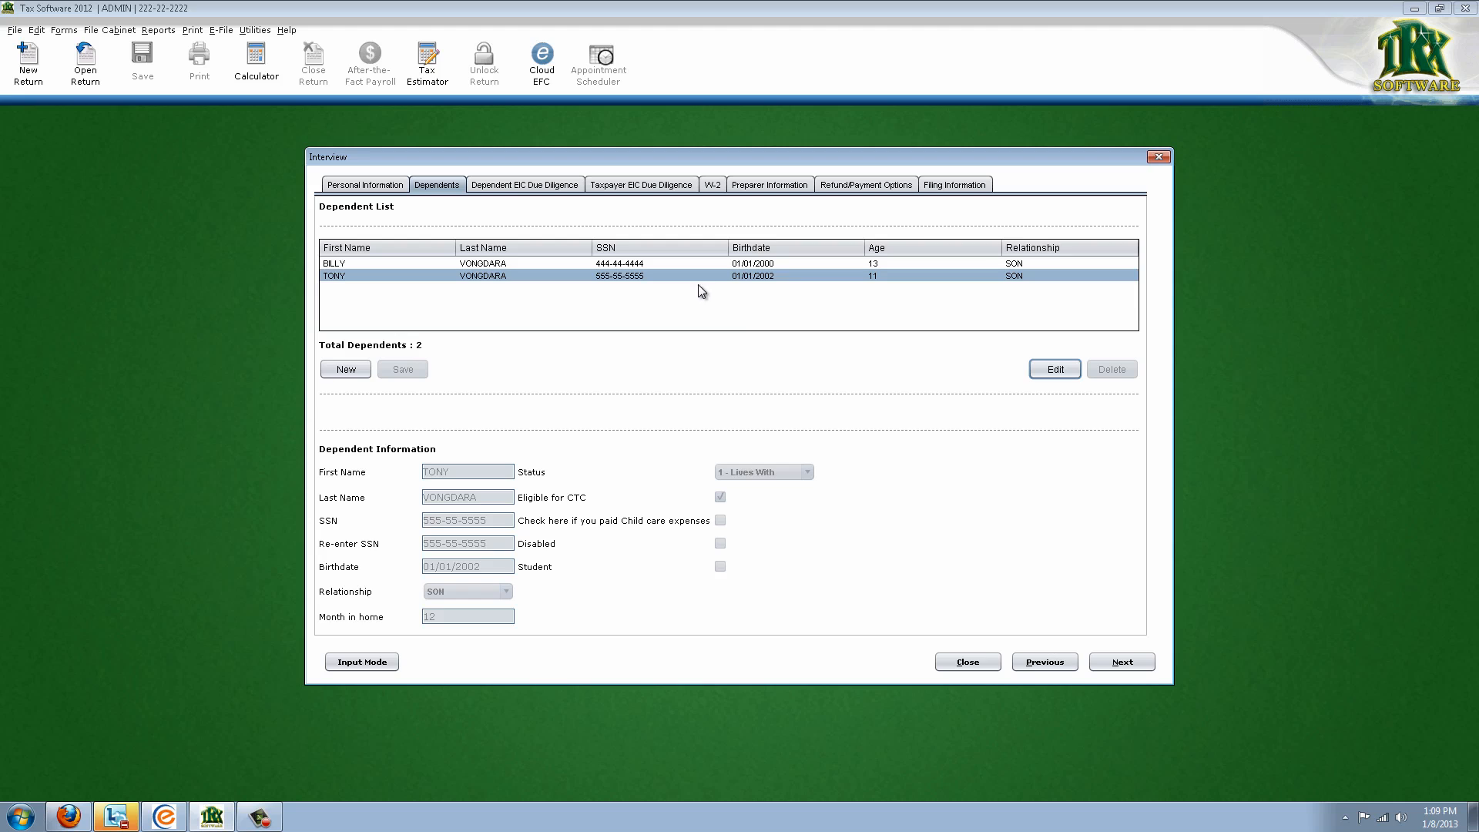
Reopen the first son's record for editing and save it again
{"action": "left_click", "coordinate": [491, 263]}
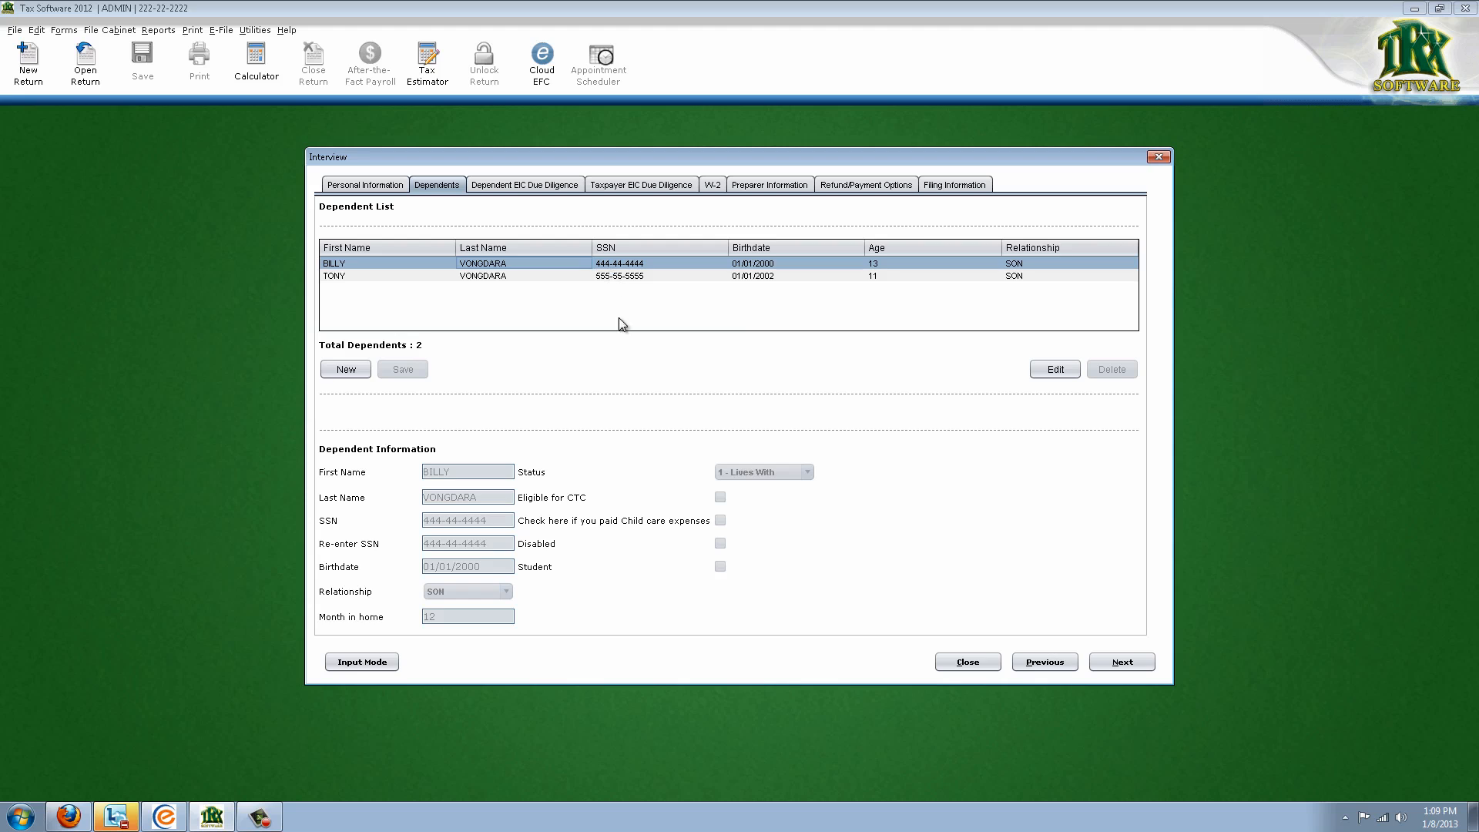
{"action": "left_click", "coordinate": [443, 263]}
{"action": "left_click", "coordinate": [1055, 369]}
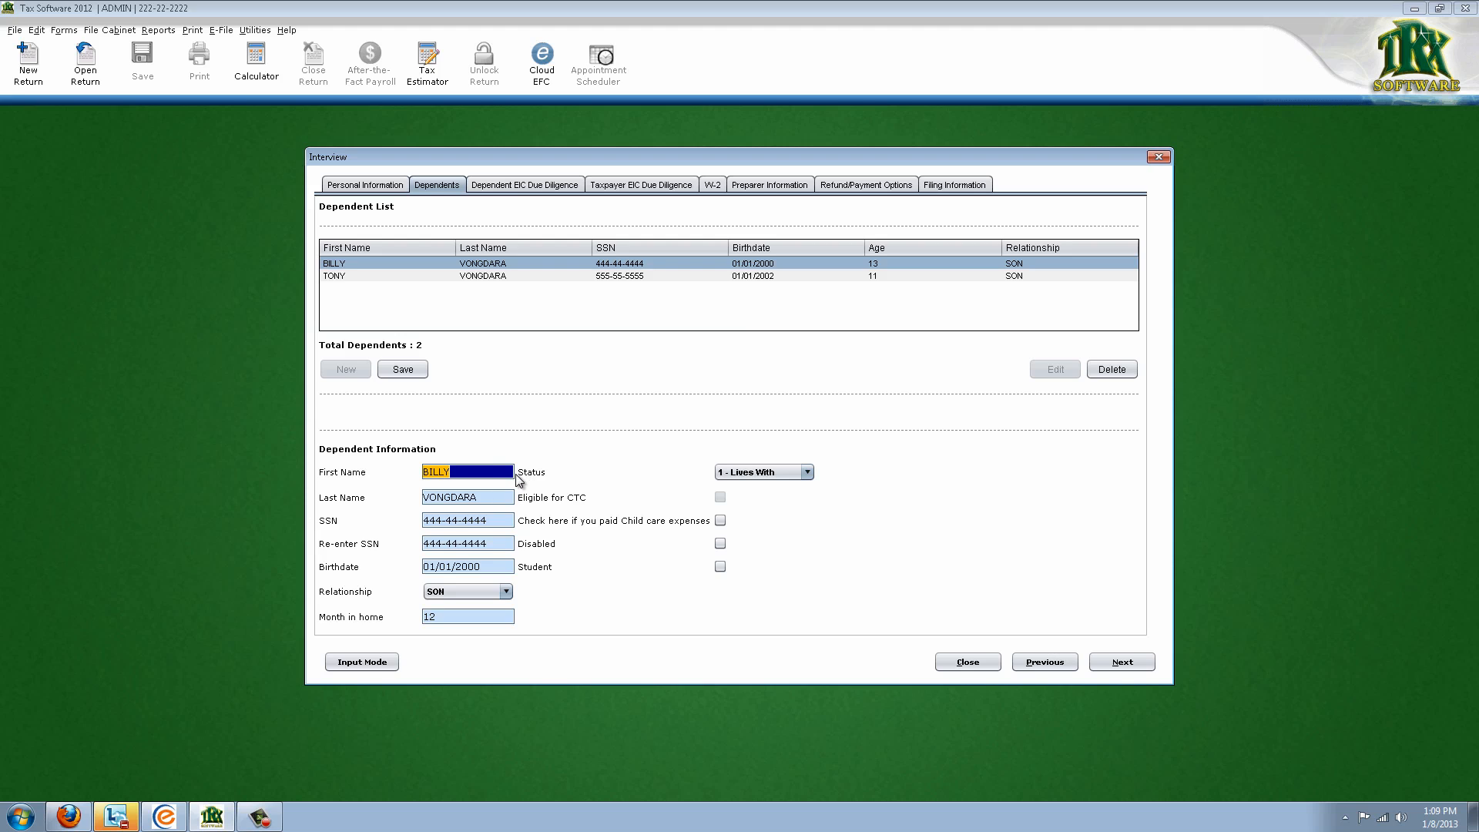
{"action": "left_click", "coordinate": [414, 366]}
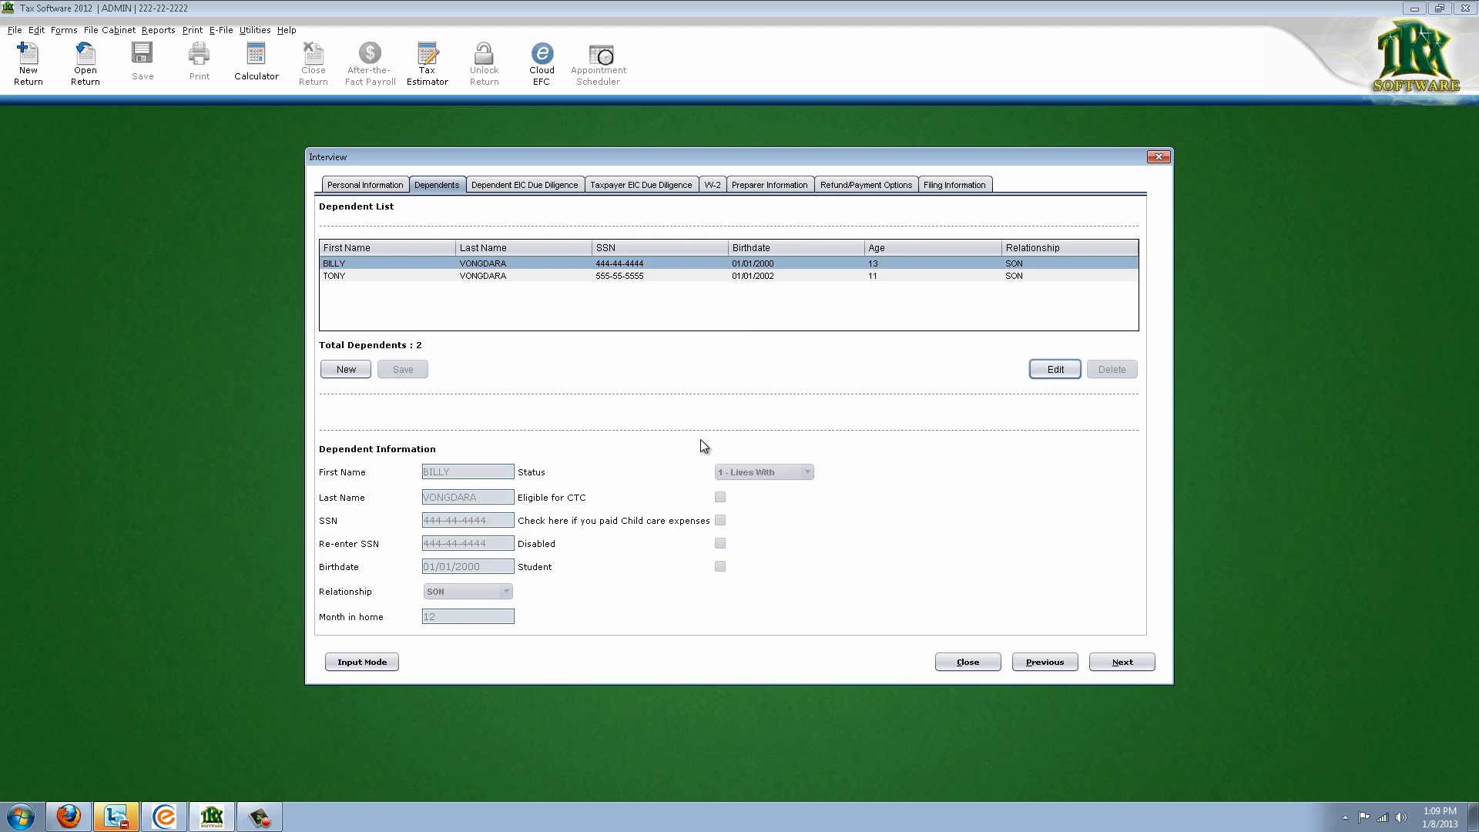
For the first son, answer Q9 and Q10 Yes, Q13a No, Q14 Yes, and save
{"action": "left_click", "coordinate": [1108, 663]}
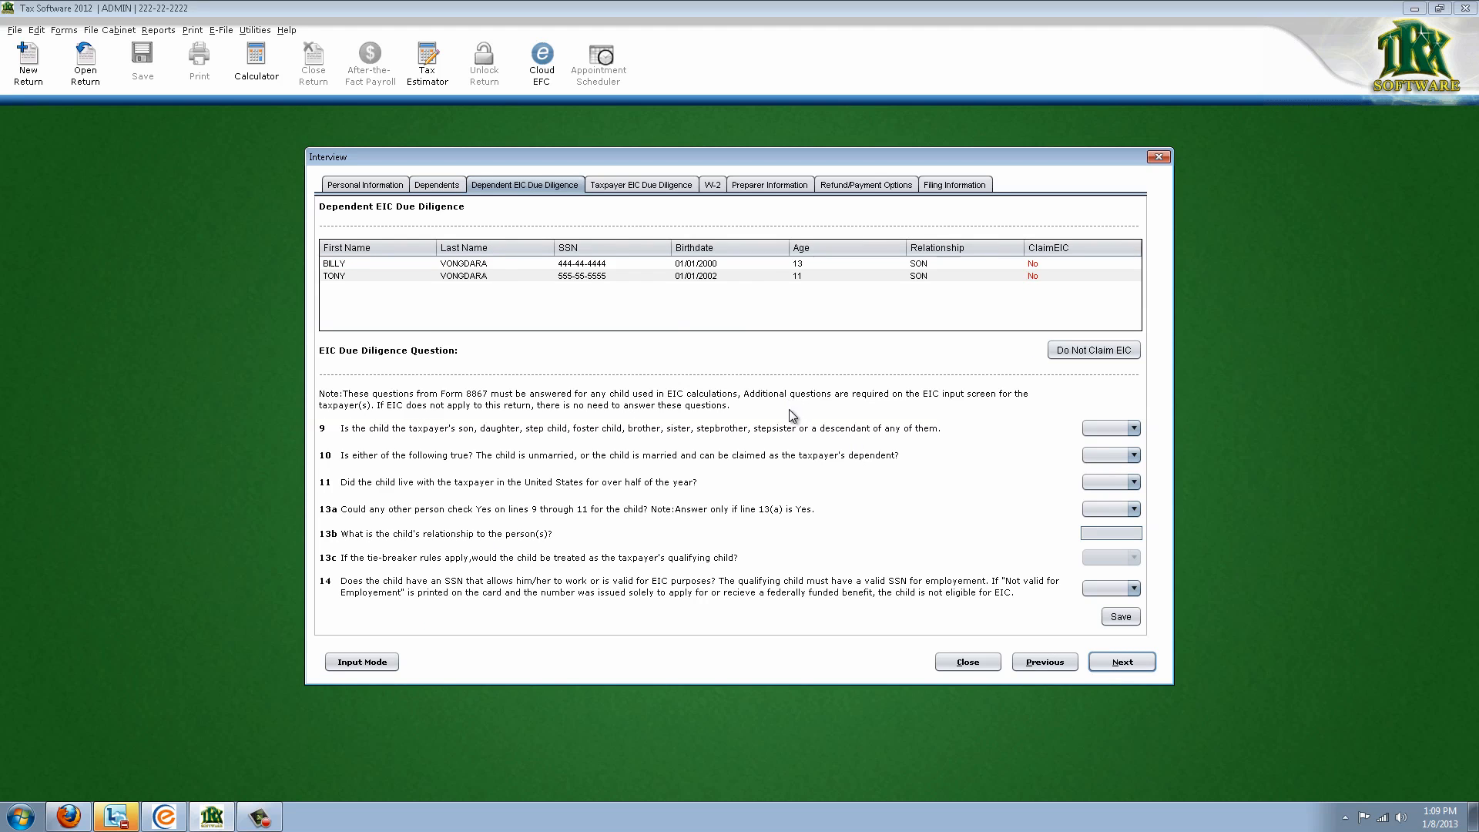
{"action": "left_click", "coordinate": [638, 263]}
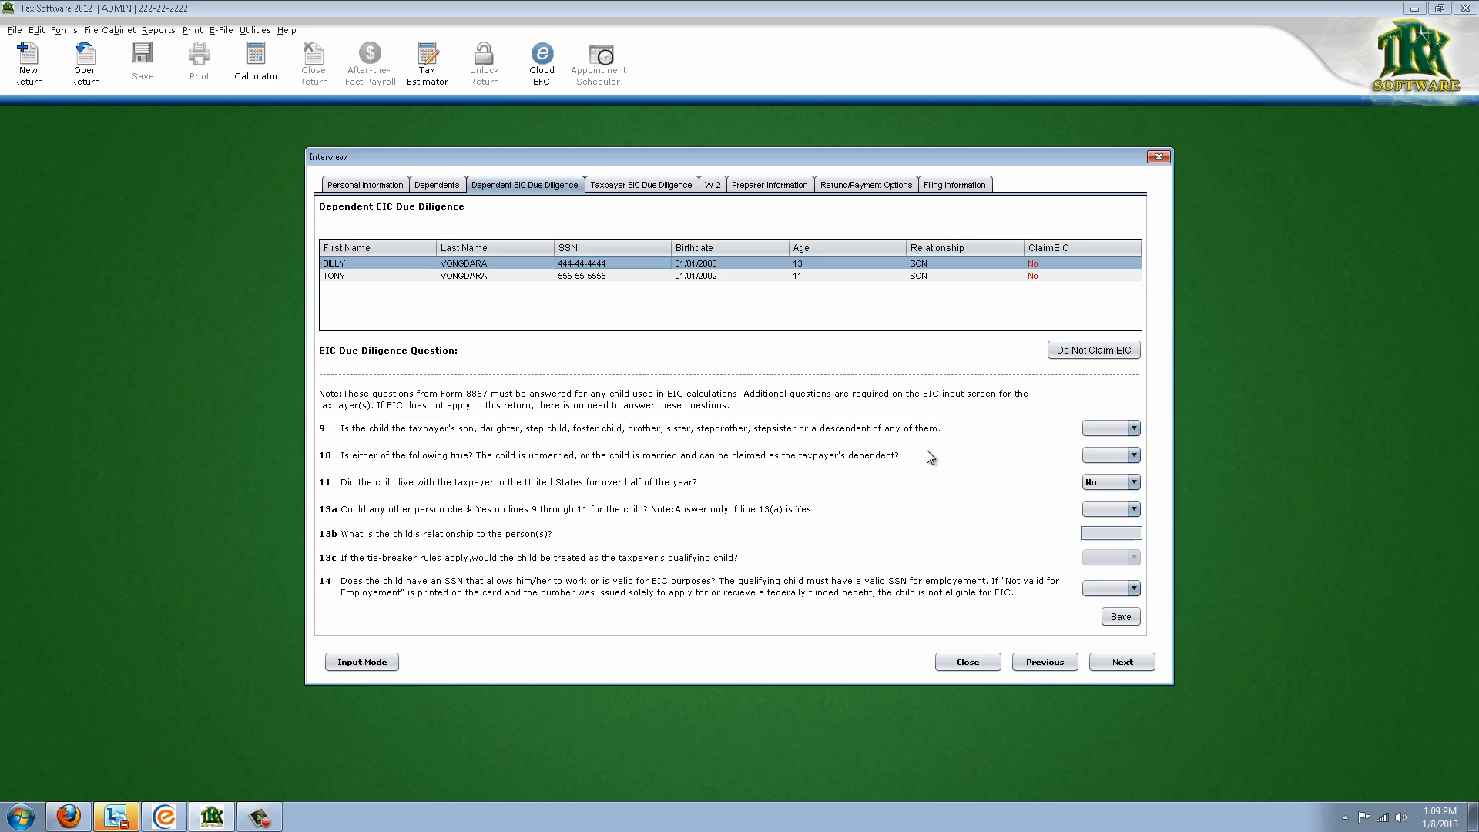
{"action": "left_click", "coordinate": [1120, 428]}
{"action": "left_click", "coordinate": [1116, 451]}
{"action": "left_click", "coordinate": [1113, 455]}
{"action": "left_click", "coordinate": [1105, 487]}
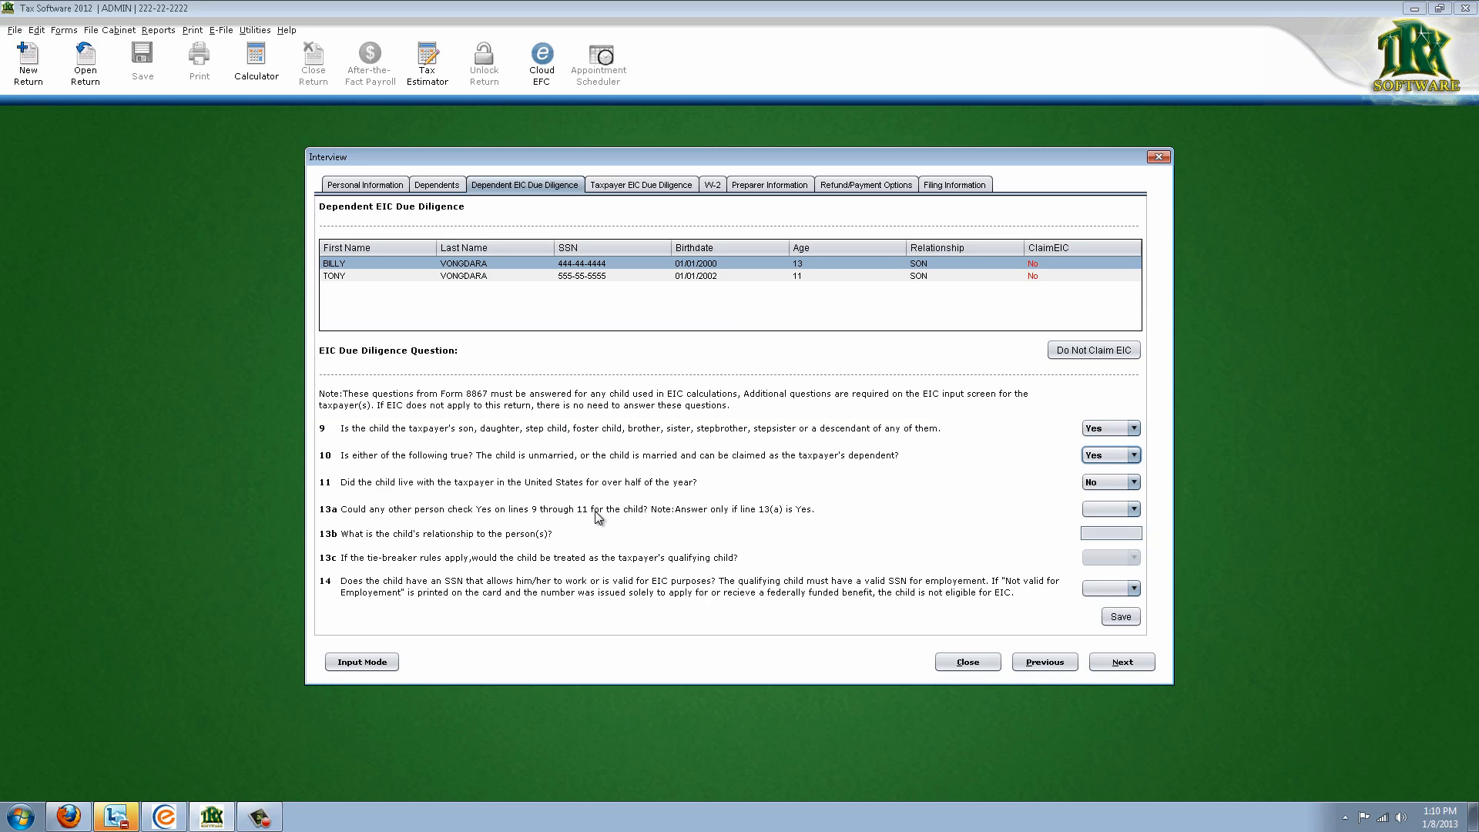
{"action": "left_click", "coordinate": [1129, 484]}
{"action": "left_click", "coordinate": [1111, 516]}
{"action": "left_click", "coordinate": [1106, 551]}
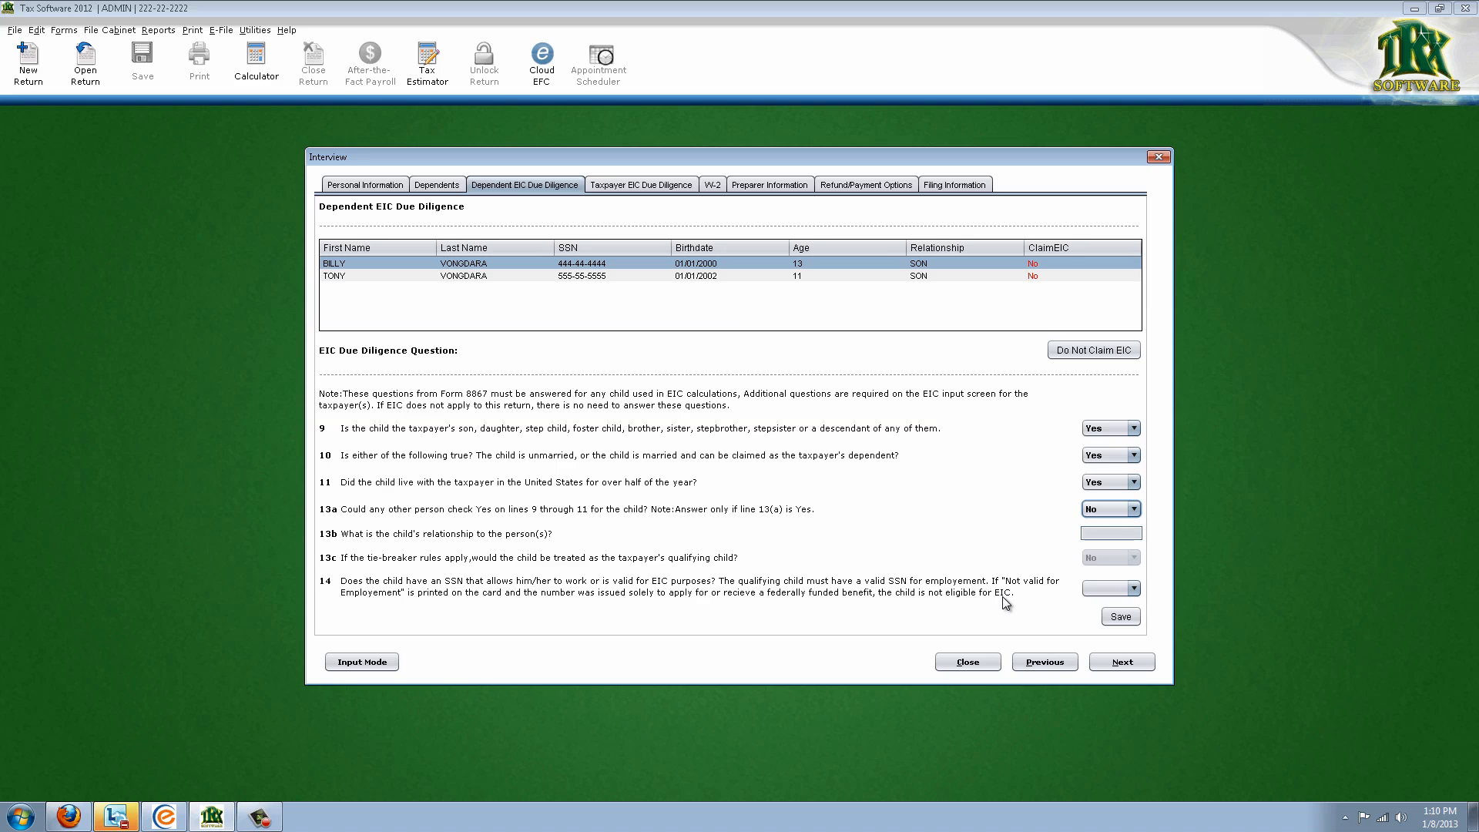
{"action": "left_click", "coordinate": [1117, 589]}
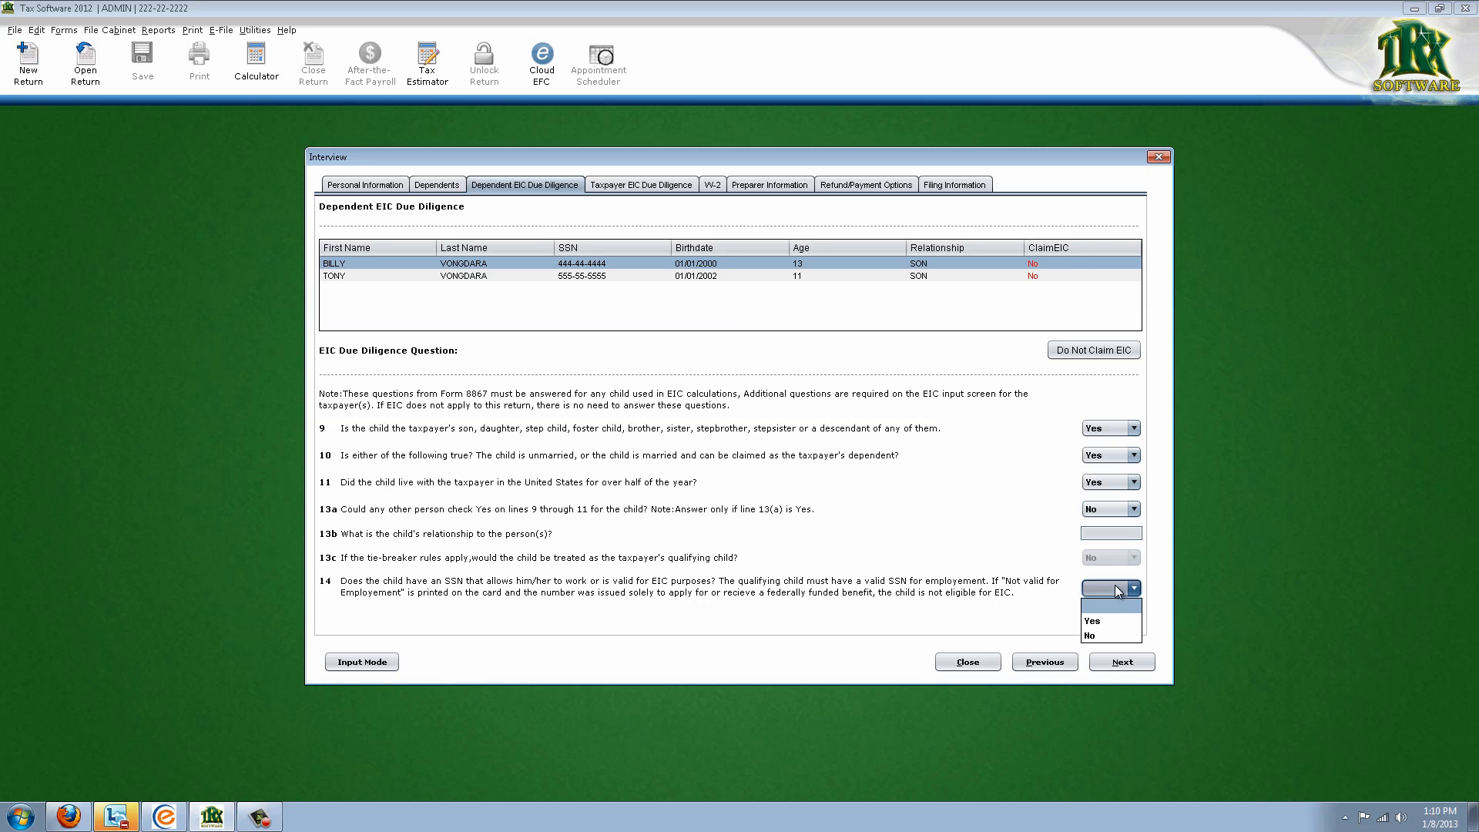
{"action": "left_click", "coordinate": [1113, 623]}
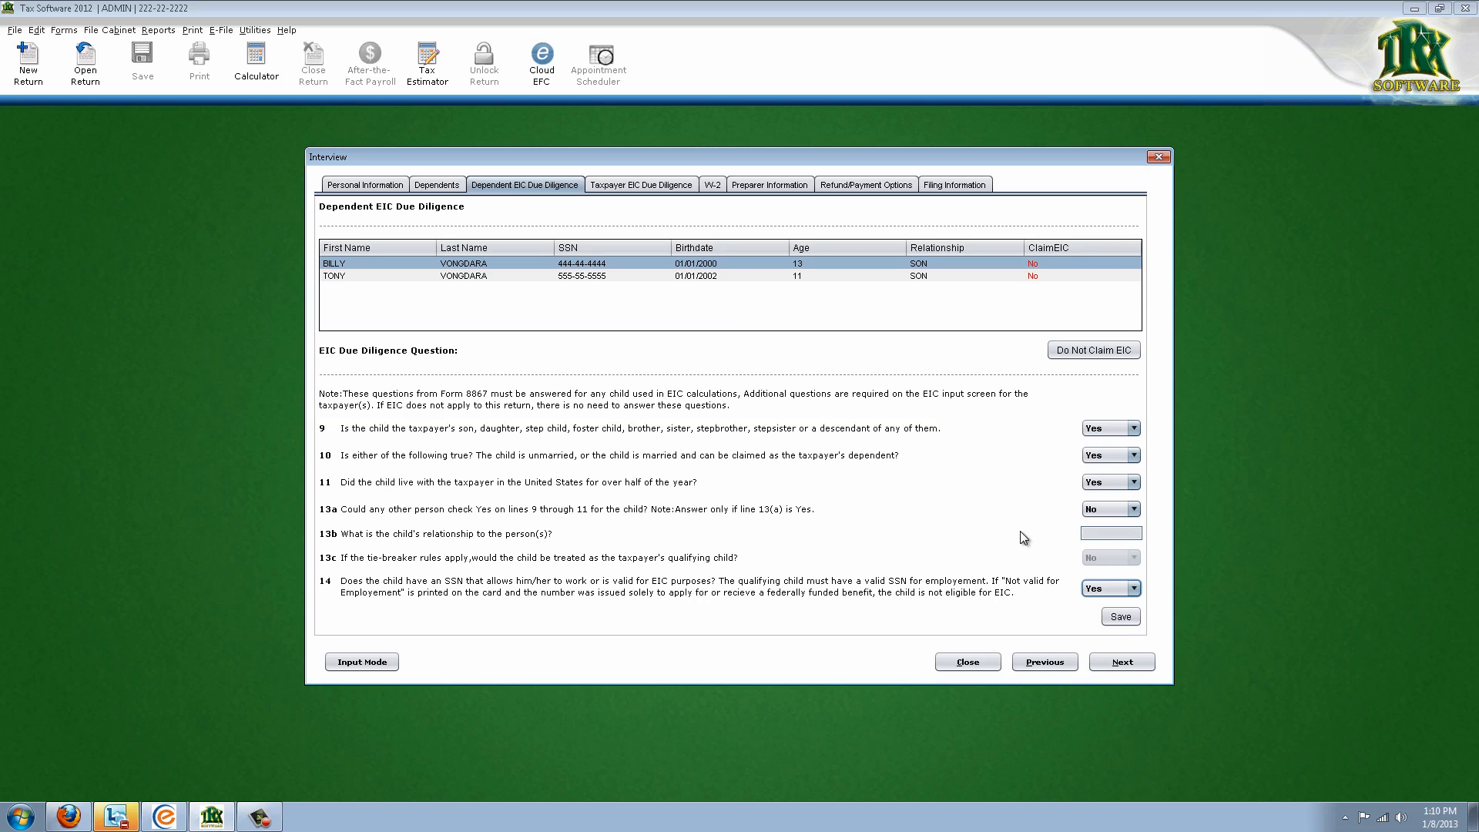
{"action": "left_click", "coordinate": [1117, 617]}
For the second son, answer Q9 and Q10 Yes, Q13a No, and Q14 Yes
{"action": "left_click", "coordinate": [1018, 268]}
{"action": "left_click", "coordinate": [547, 277]}
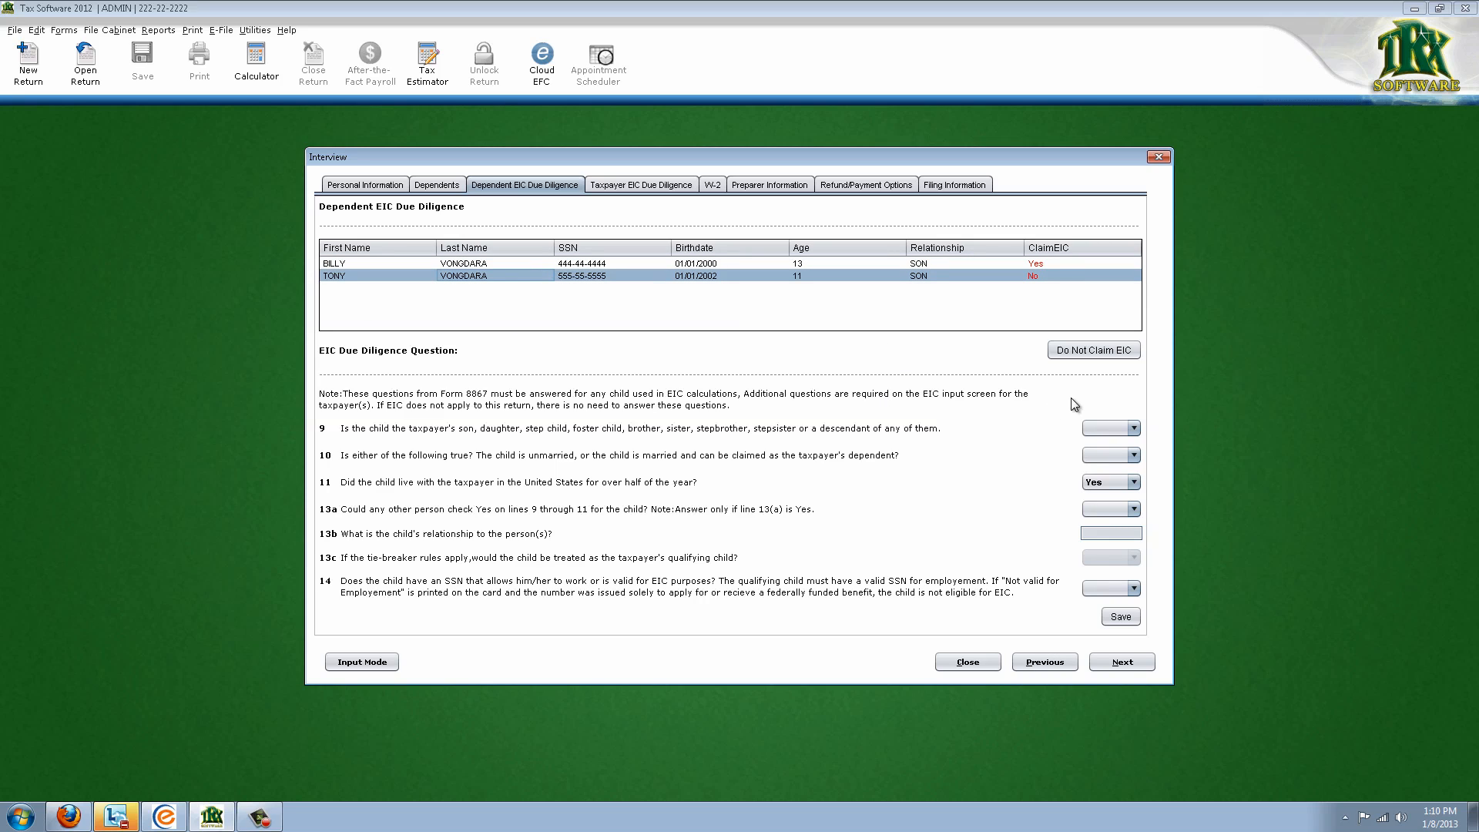
{"action": "left_click", "coordinate": [1104, 430]}
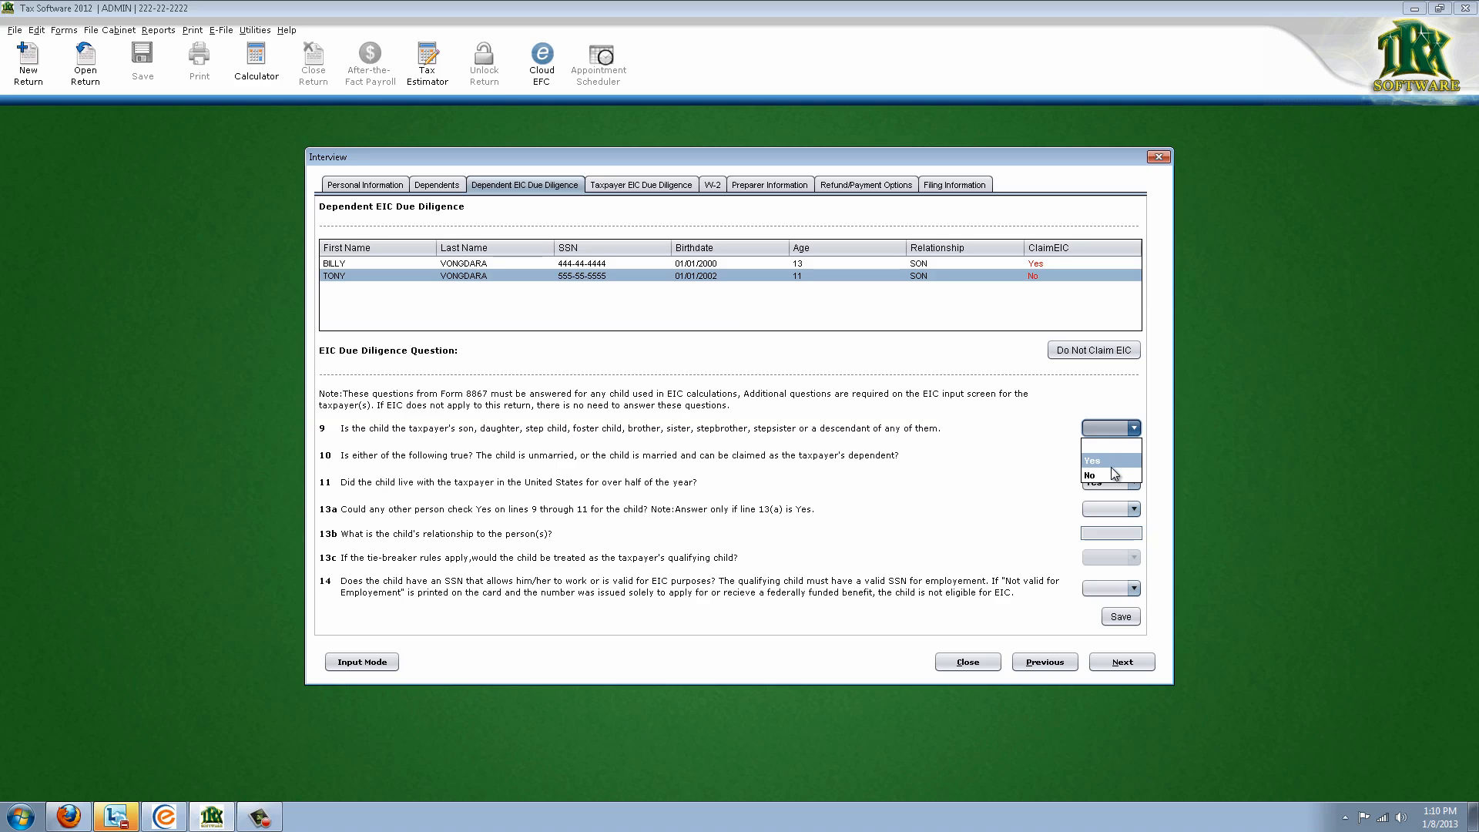
{"action": "left_click", "coordinate": [1111, 461]}
{"action": "left_click", "coordinate": [1111, 456]}
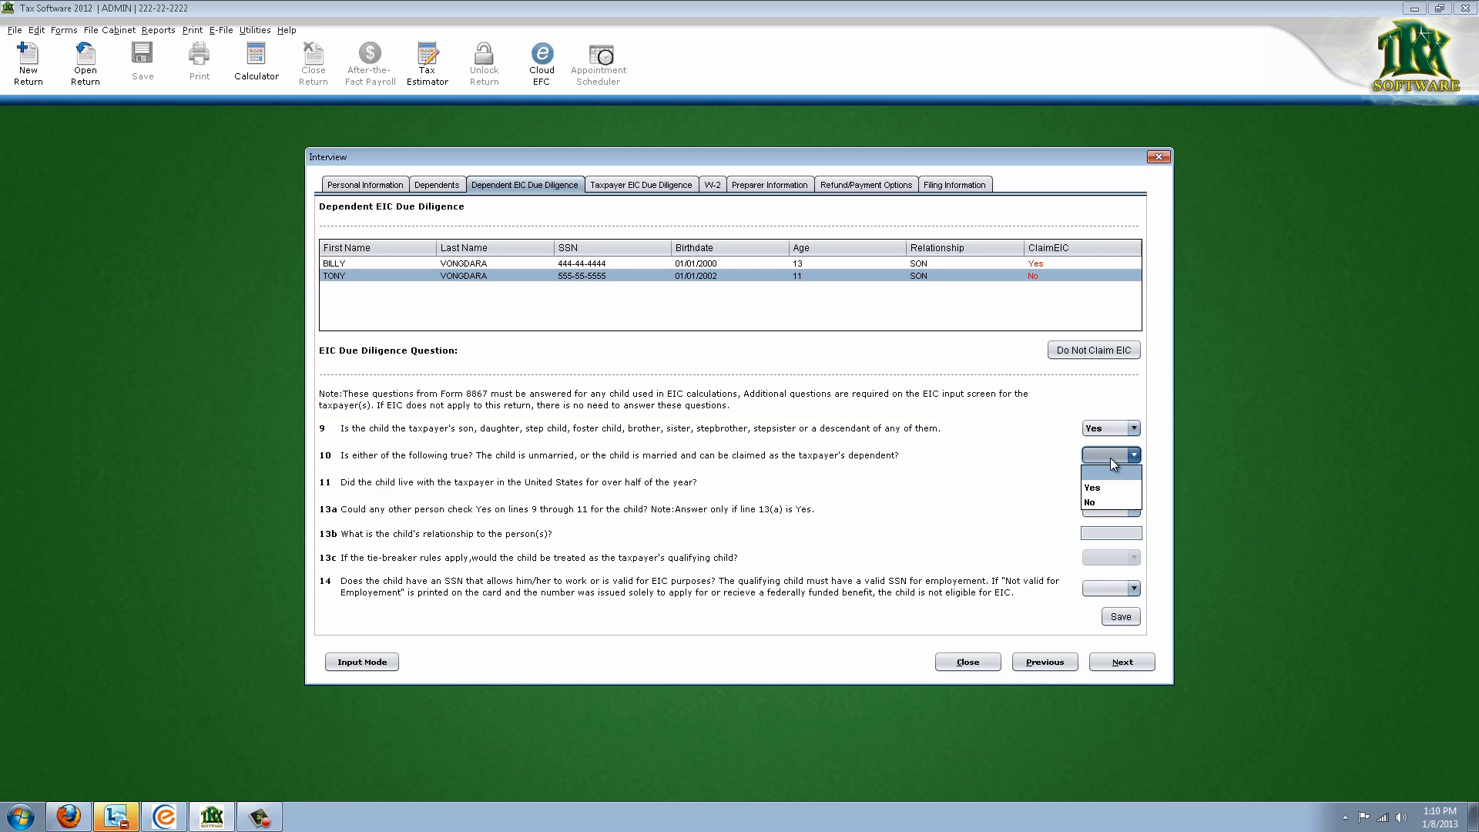
{"action": "left_click", "coordinate": [1119, 486]}
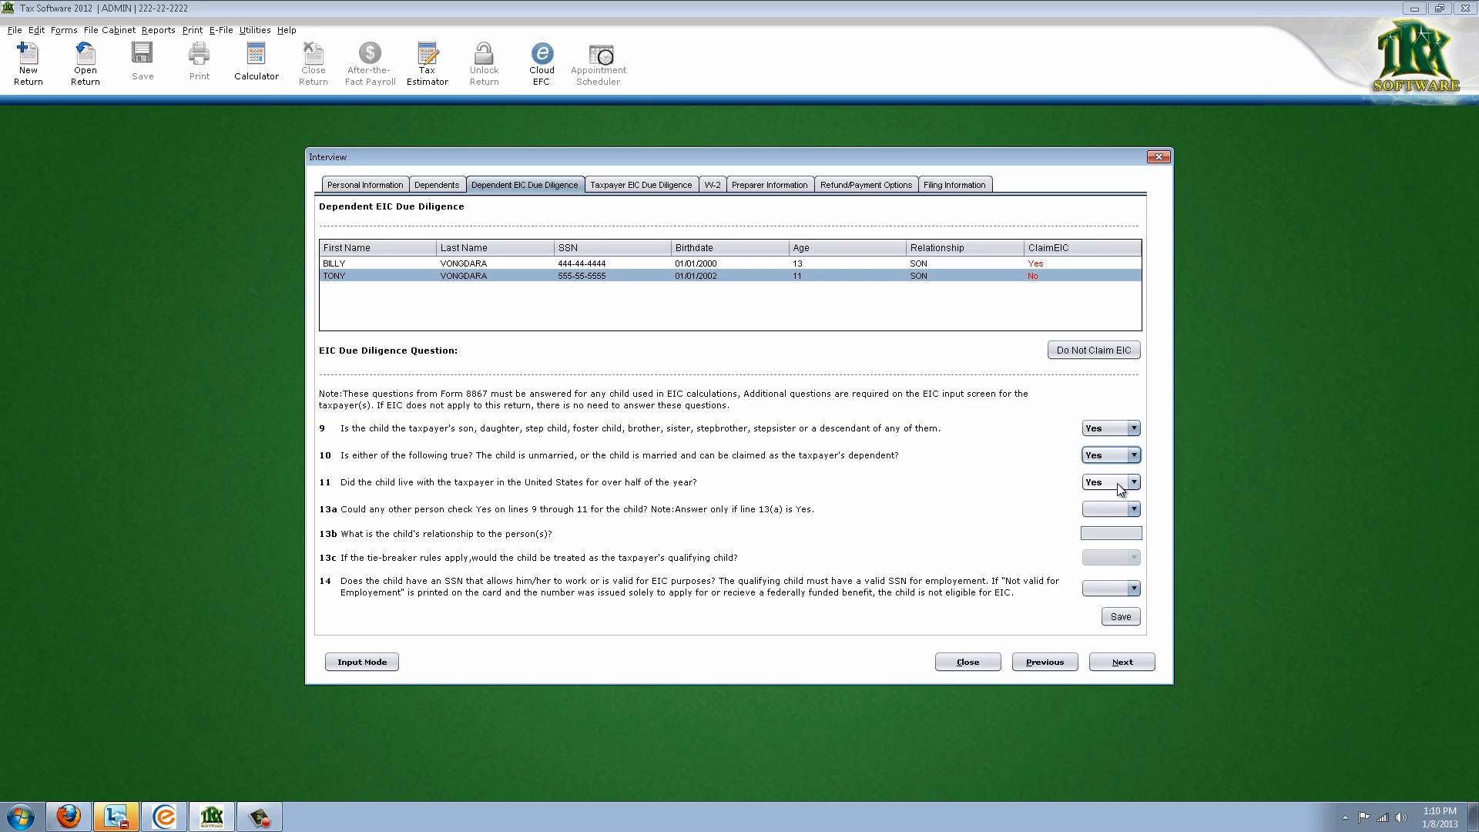
{"action": "left_click", "coordinate": [1134, 510]}
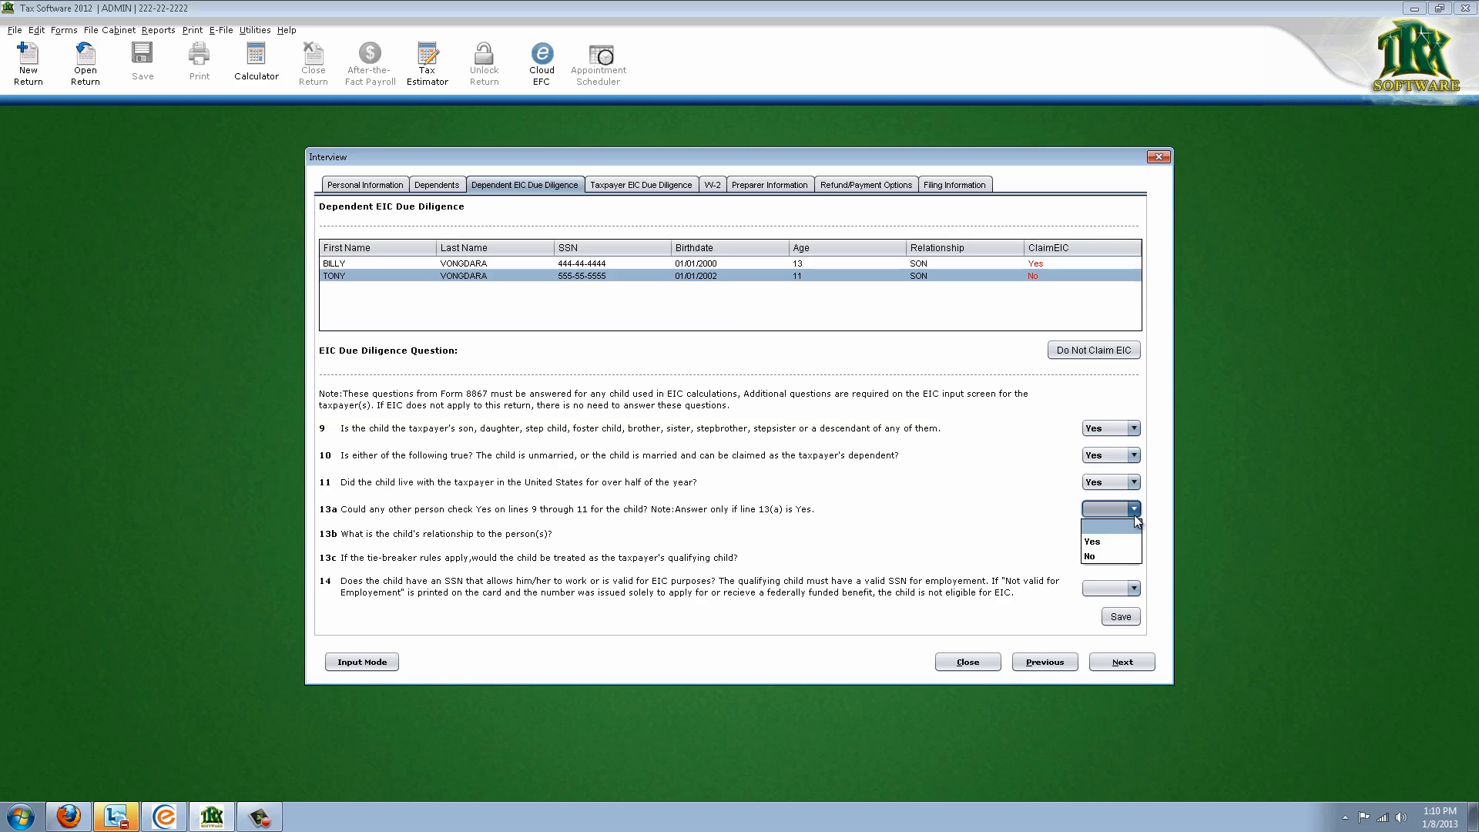
{"action": "left_click", "coordinate": [1120, 556]}
{"action": "left_click", "coordinate": [1133, 589]}
{"action": "left_click", "coordinate": [1115, 621]}
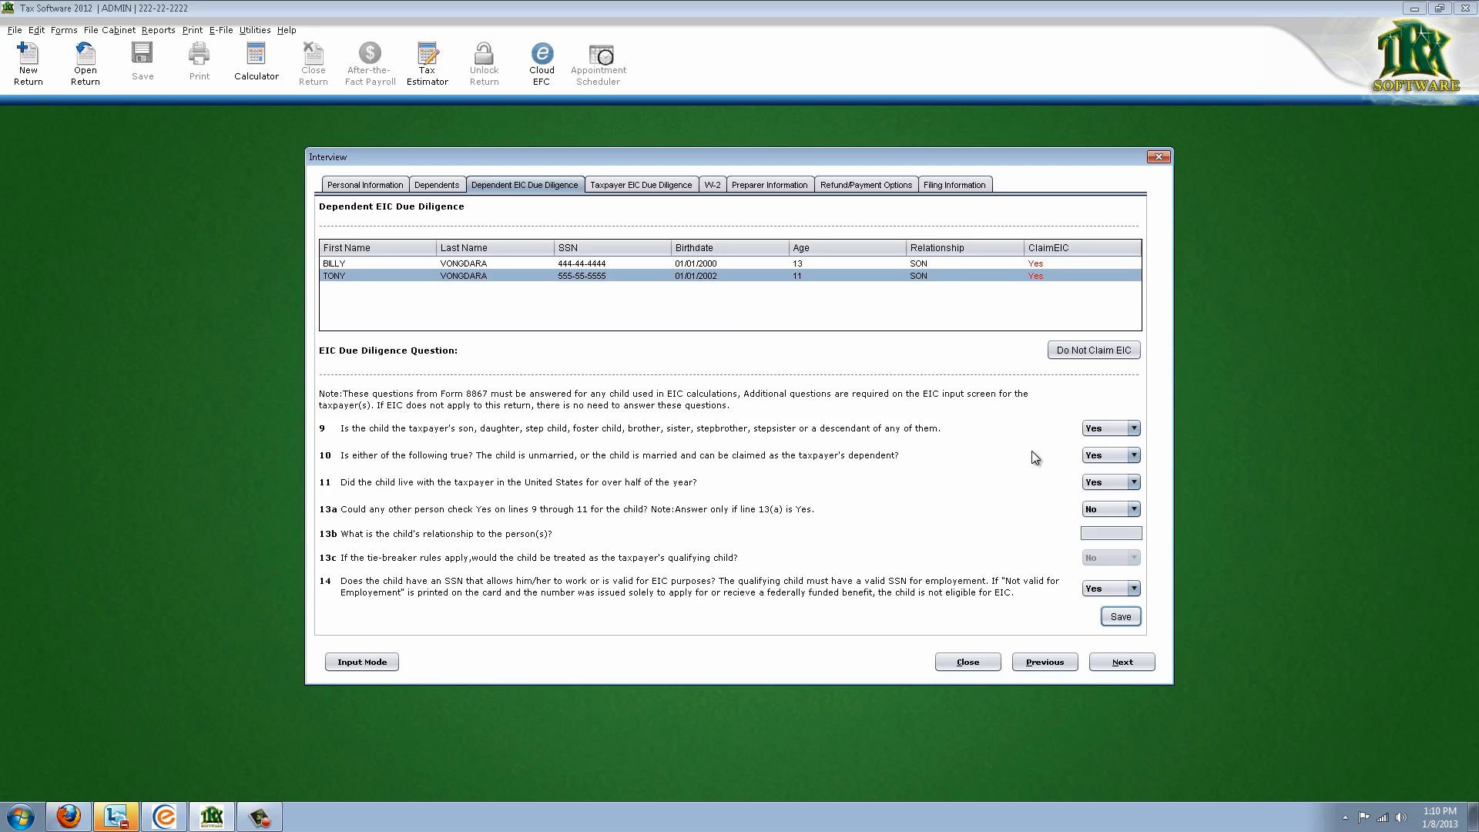
{"action": "left_click", "coordinate": [1123, 665]}
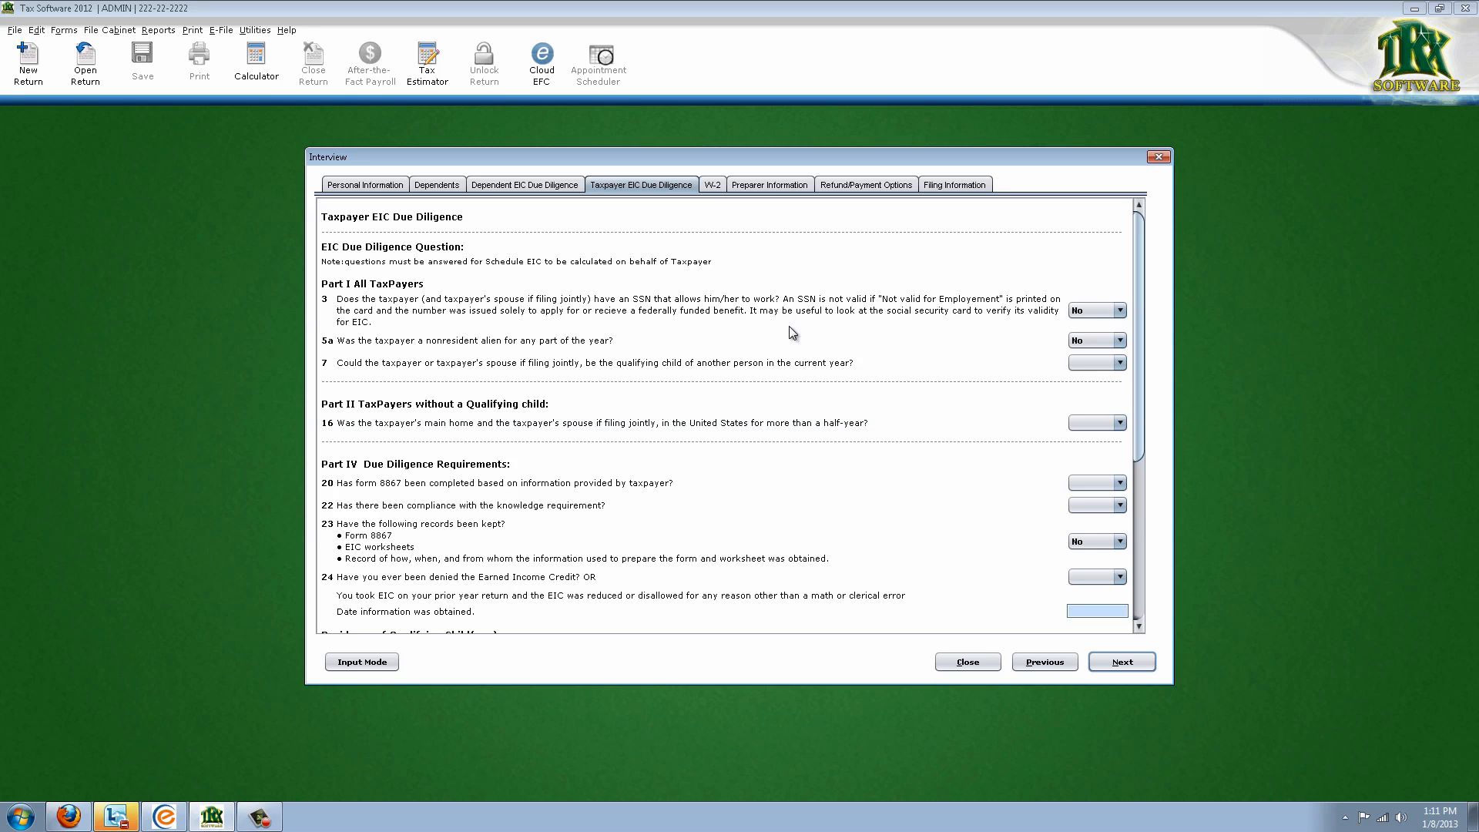
Answer Yes to EIC due diligence question 3 and No to question 7
{"action": "left_click", "coordinate": [1076, 313]}
{"action": "left_click", "coordinate": [1078, 343]}
{"action": "left_click", "coordinate": [1100, 364]}
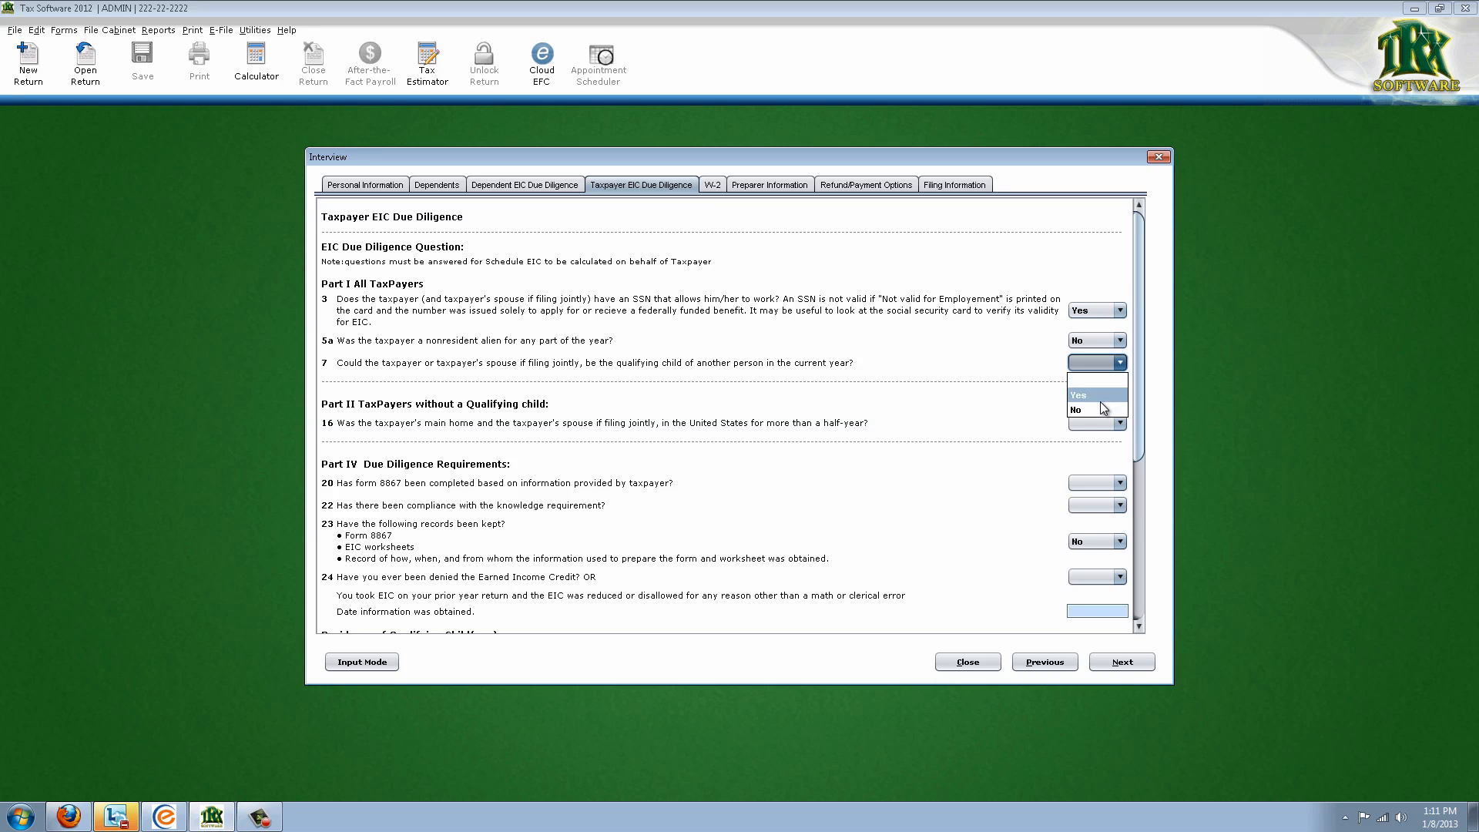
{"action": "left_click", "coordinate": [1094, 416]}
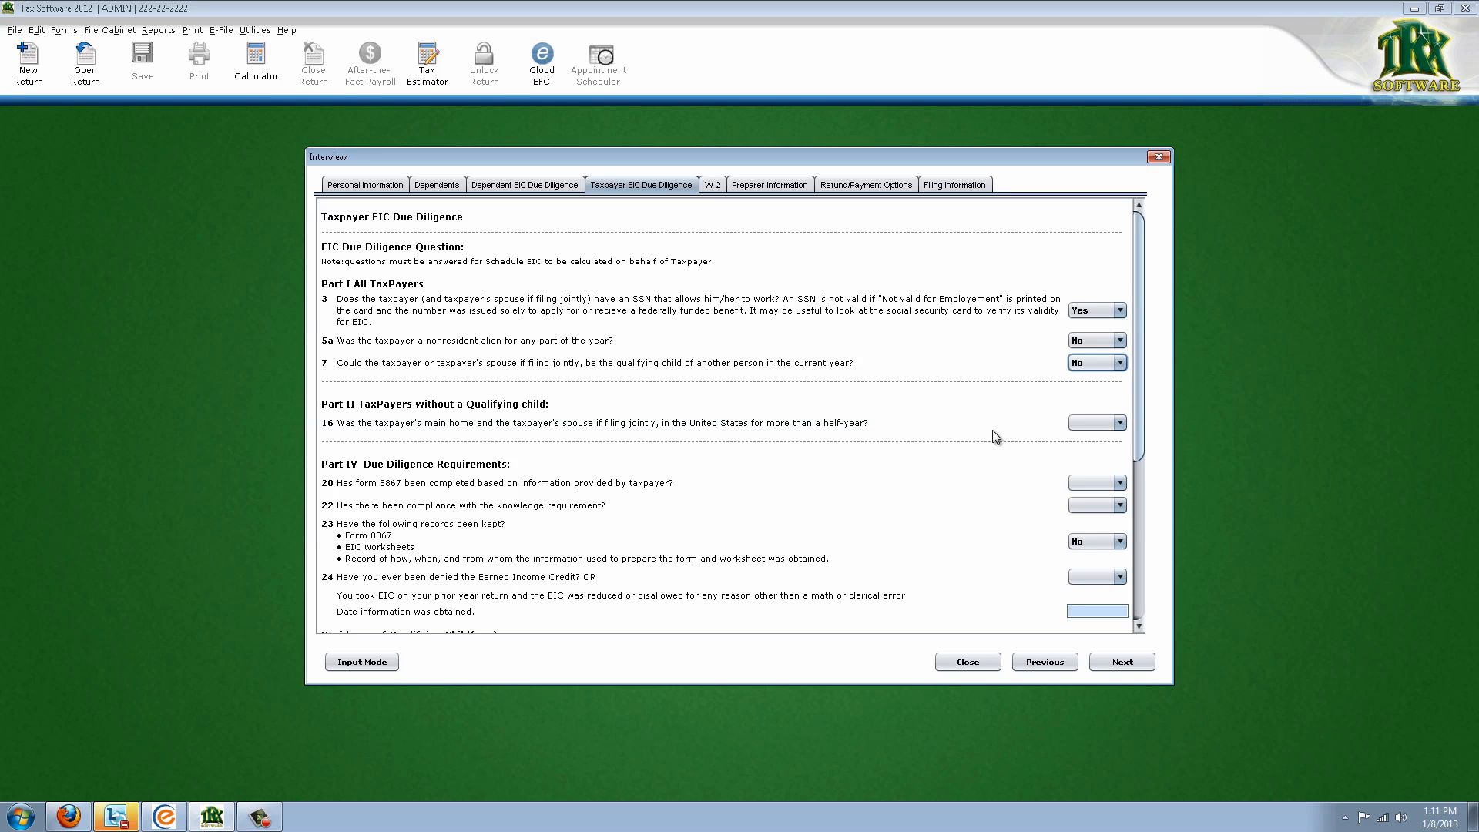
Answer Yes to questions 20, 22 and 23, leaving question 24 blank
{"action": "scroll", "coordinate": [995, 443], "scroll_direction": "down", "scroll_amount": 1}
{"action": "scroll", "coordinate": [468, 455], "scroll_direction": "down", "scroll_amount": 2}
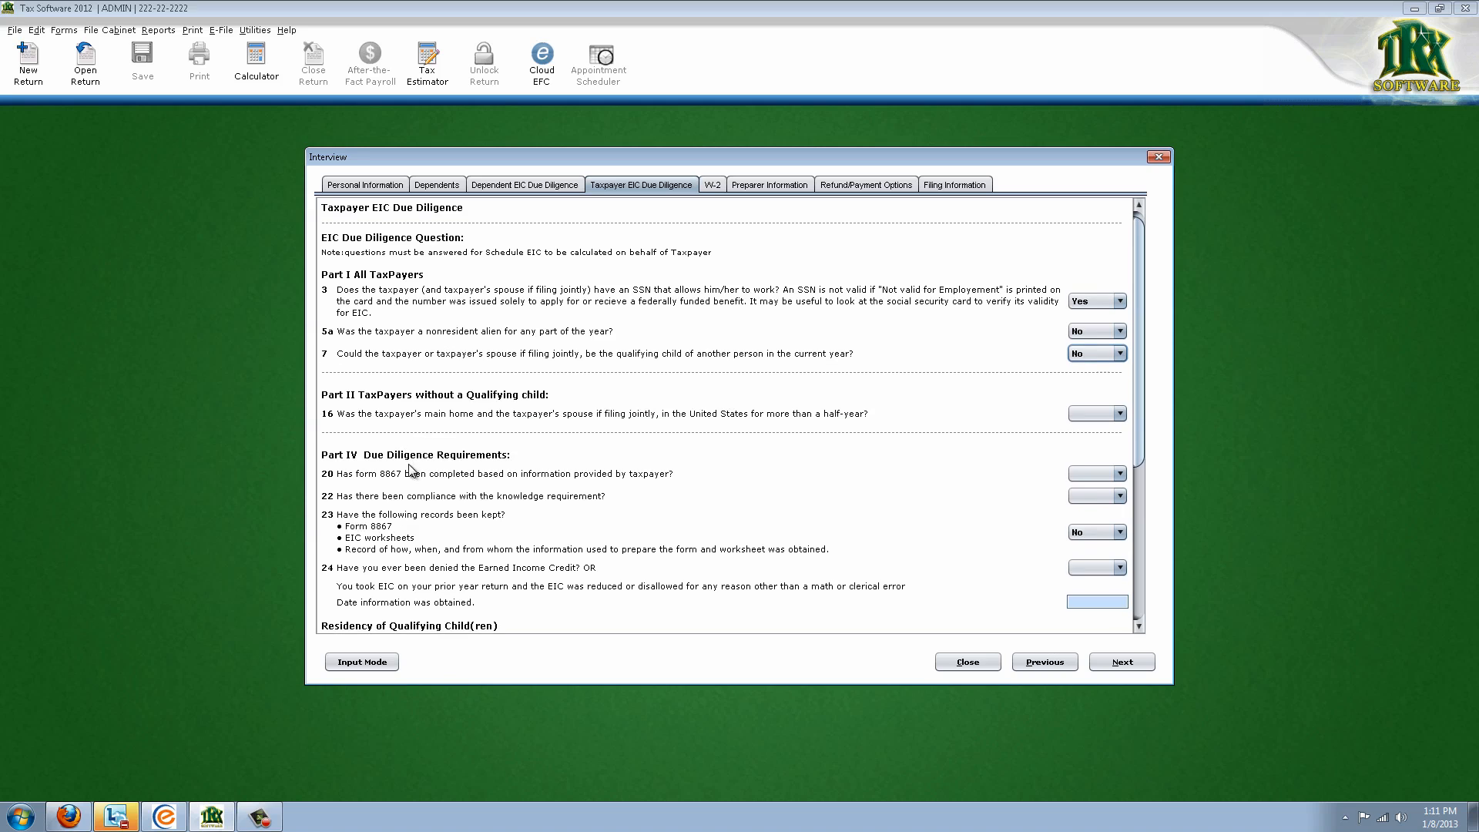
{"action": "scroll", "coordinate": [467, 508], "scroll_direction": "down", "scroll_amount": 2}
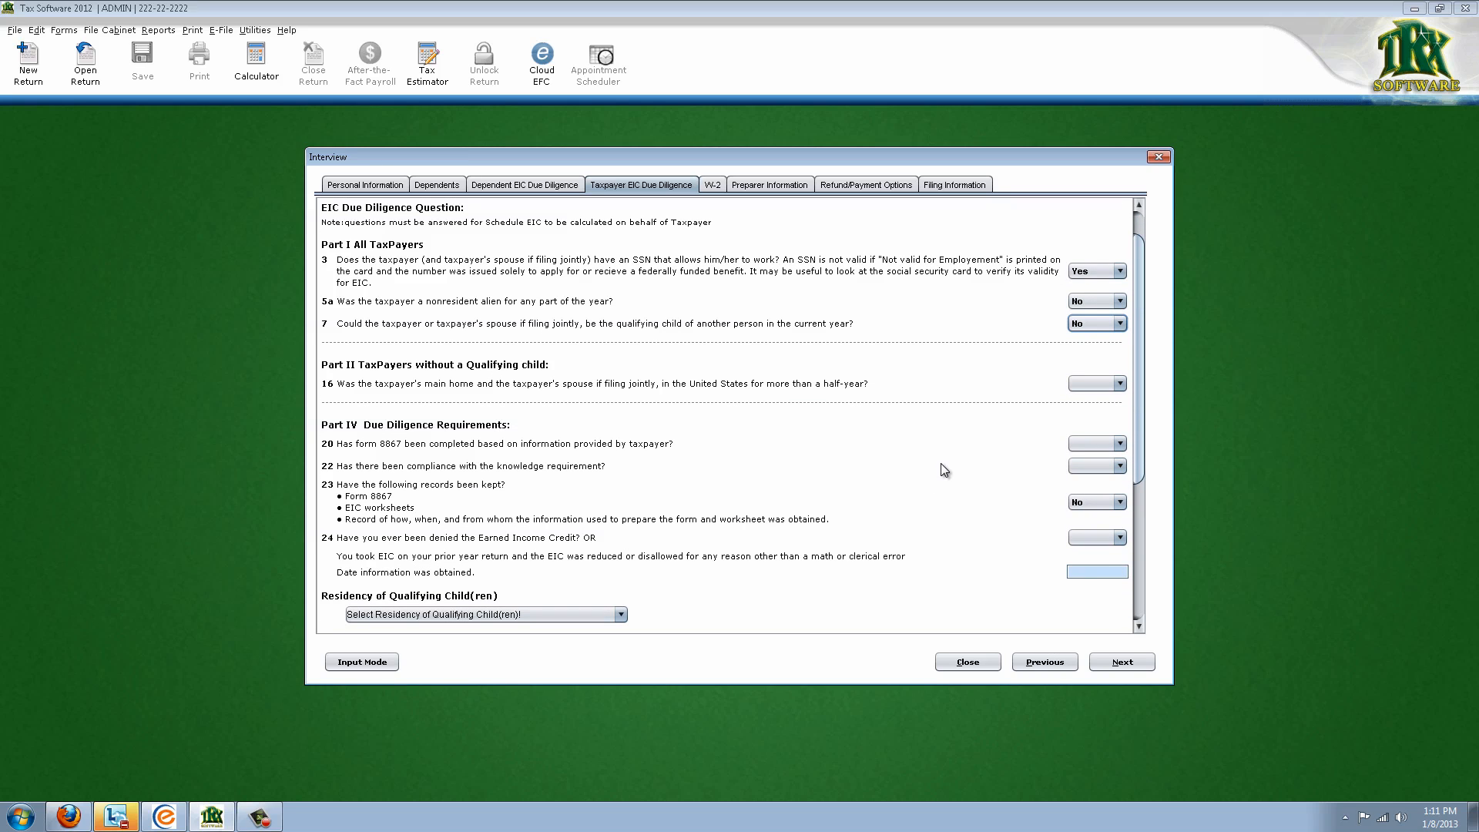
{"action": "left_click", "coordinate": [1120, 443]}
{"action": "left_click", "coordinate": [1118, 466]}
{"action": "left_click", "coordinate": [1095, 492]}
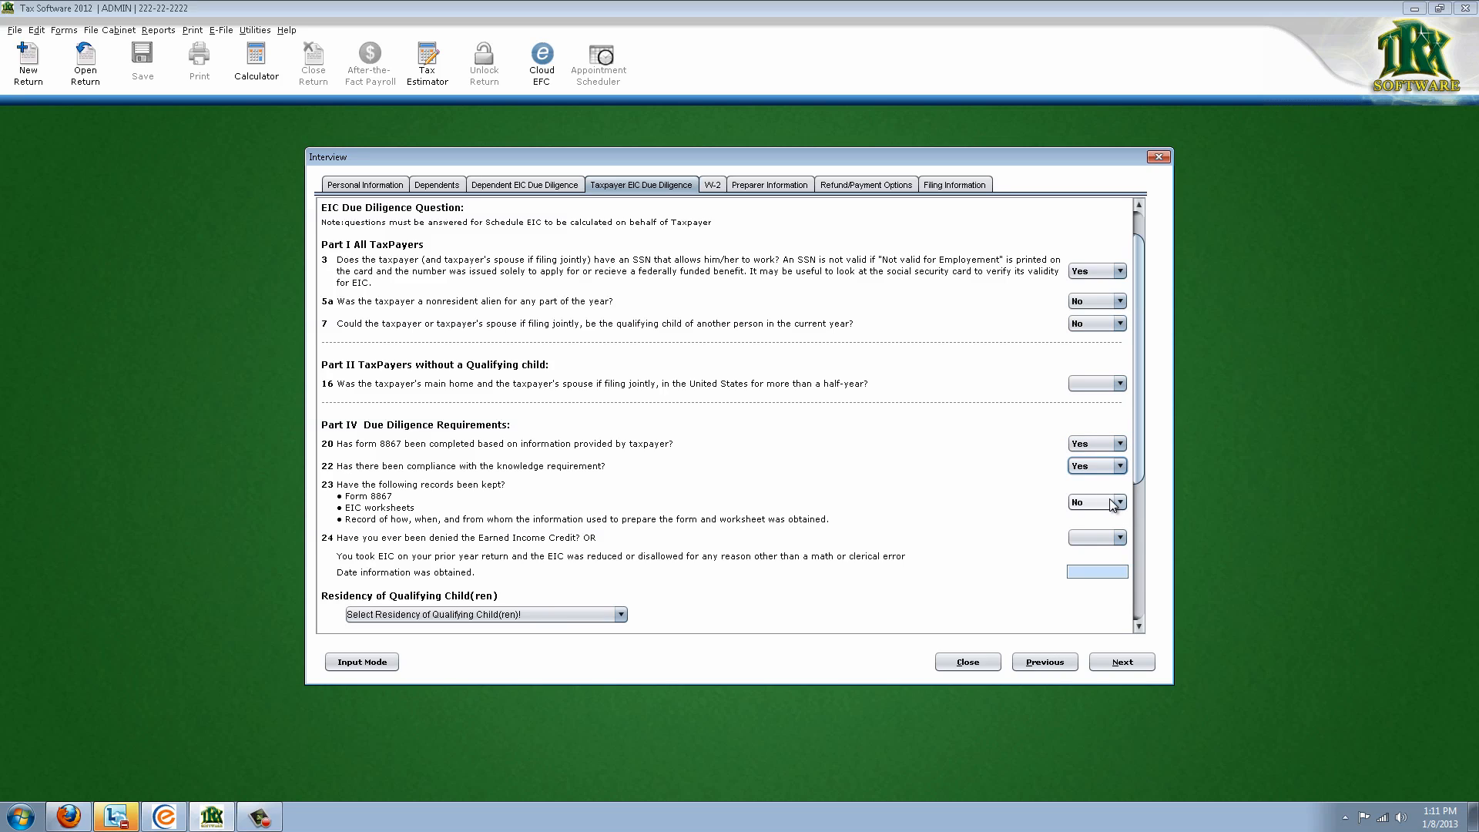
{"action": "left_click", "coordinate": [1118, 502]}
{"action": "left_click", "coordinate": [1105, 526]}
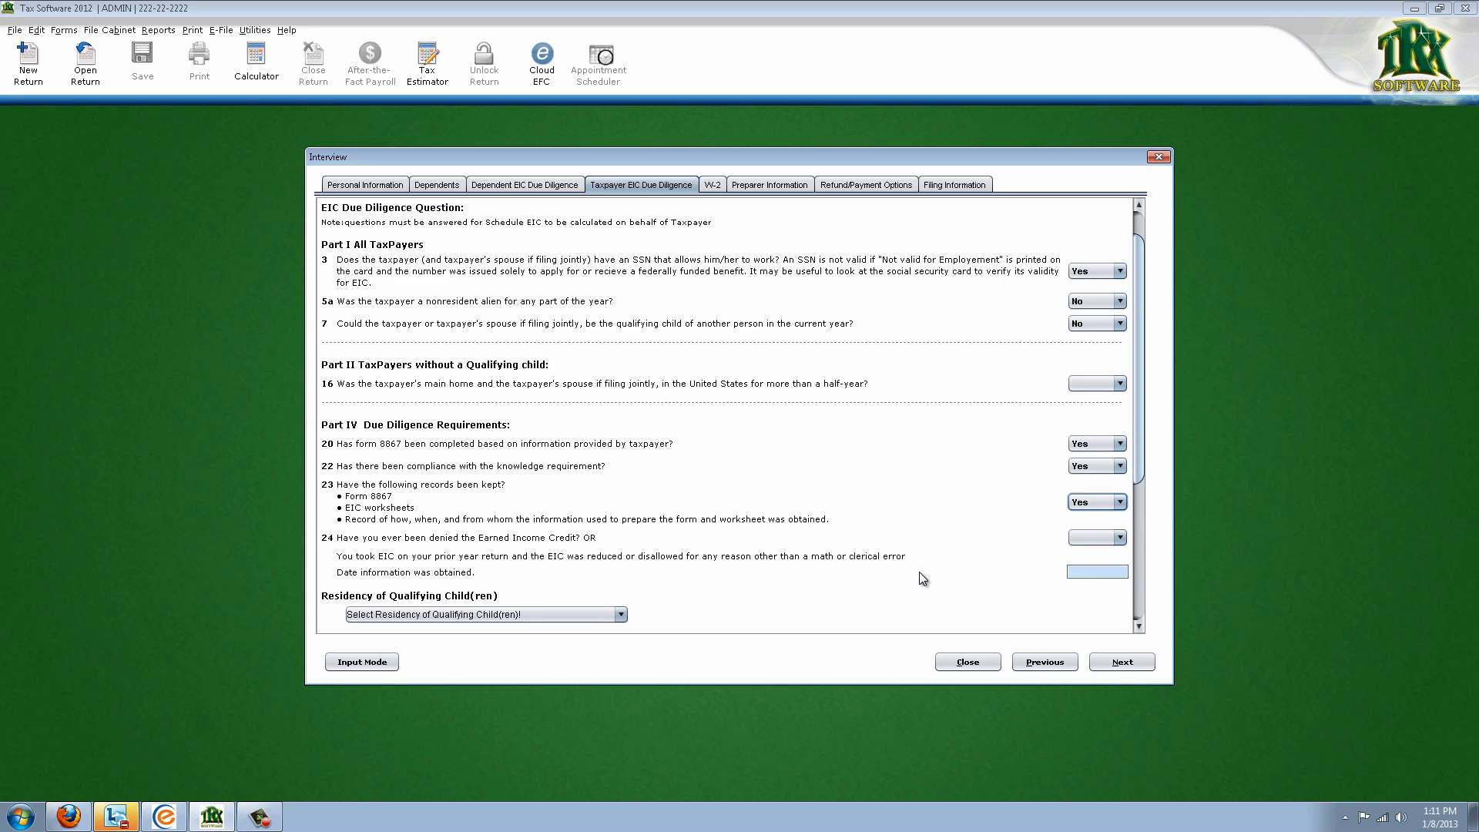
{"action": "left_click", "coordinate": [1086, 537]}
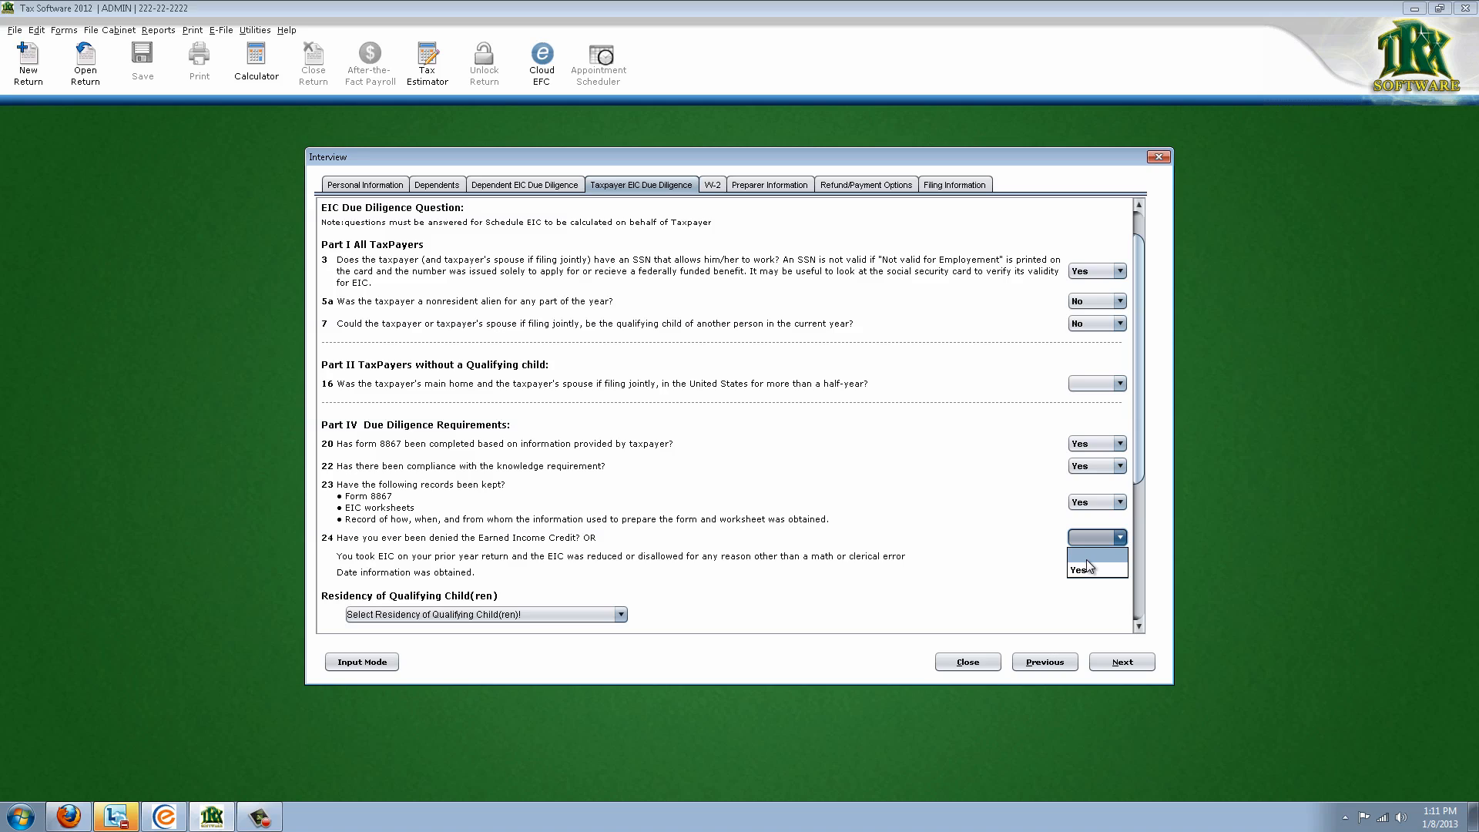
{"action": "left_click", "coordinate": [1086, 559]}
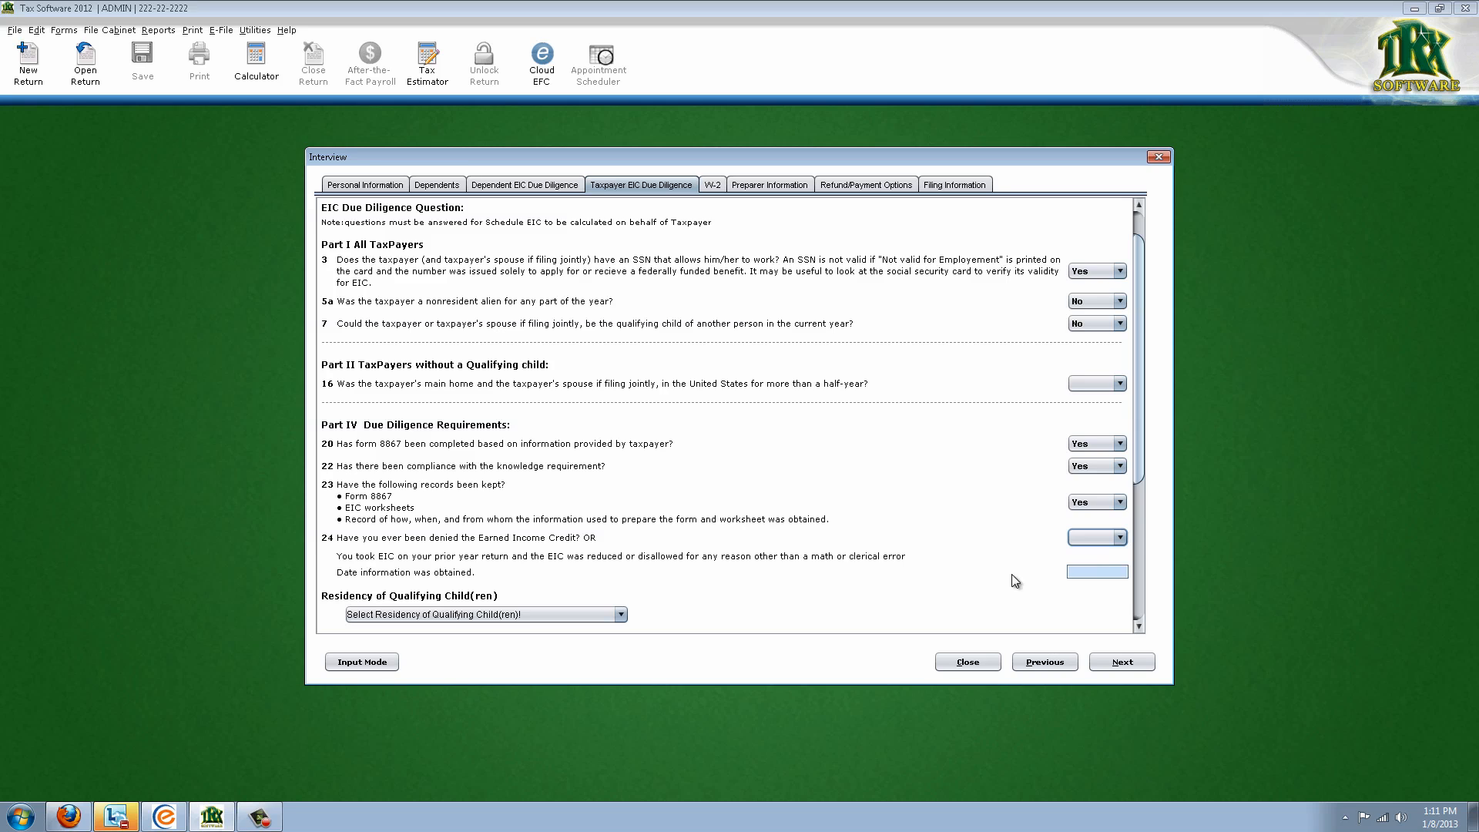
{"action": "scroll", "coordinate": [920, 584], "scroll_direction": "down", "scroll_amount": 1}
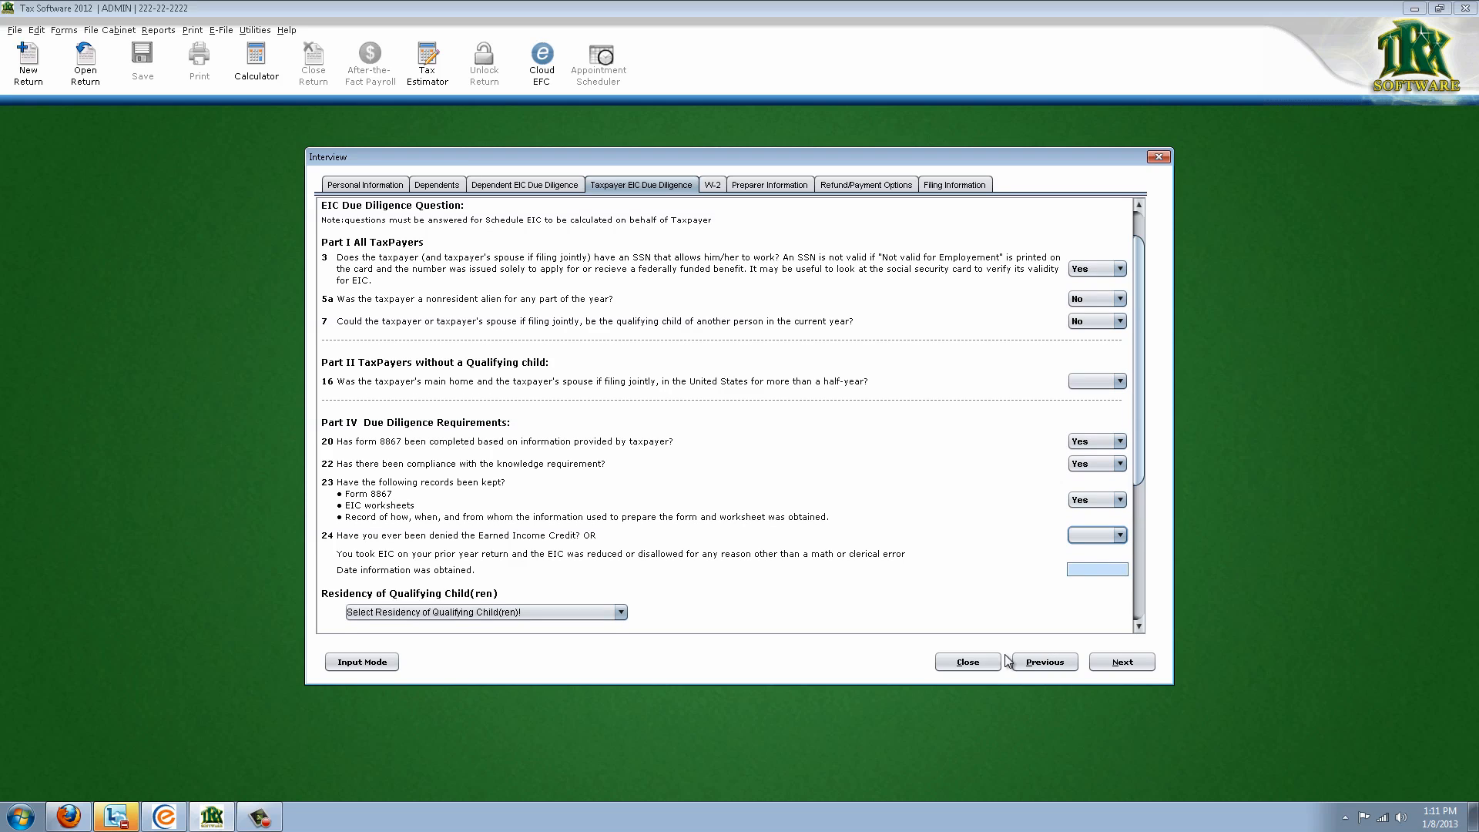
Start a new W-2 and enter employer EIN 12-3456789 to fill in JOBS R US
{"action": "left_click", "coordinate": [1124, 664]}
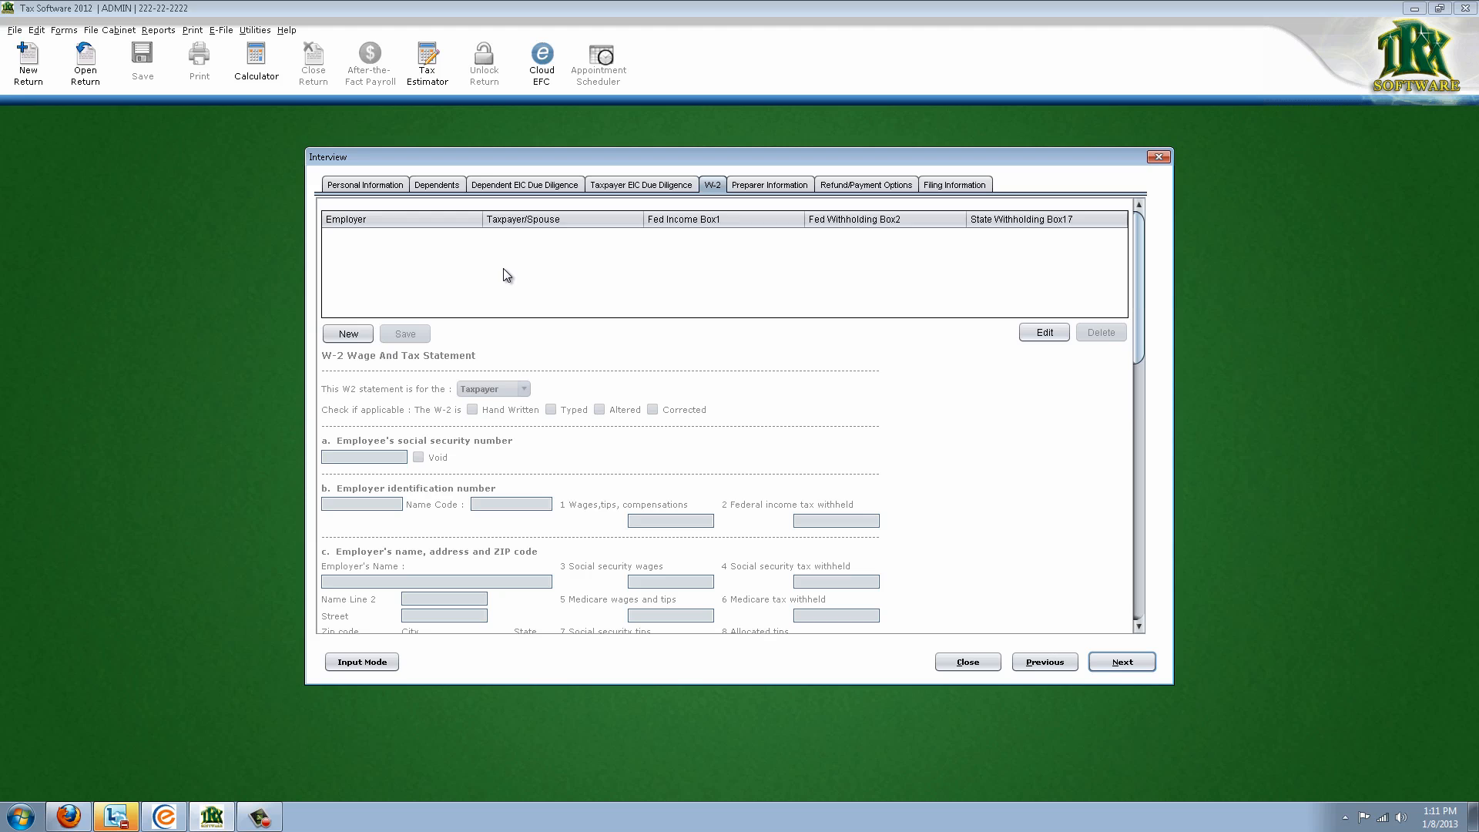
{"action": "left_click", "coordinate": [345, 336]}
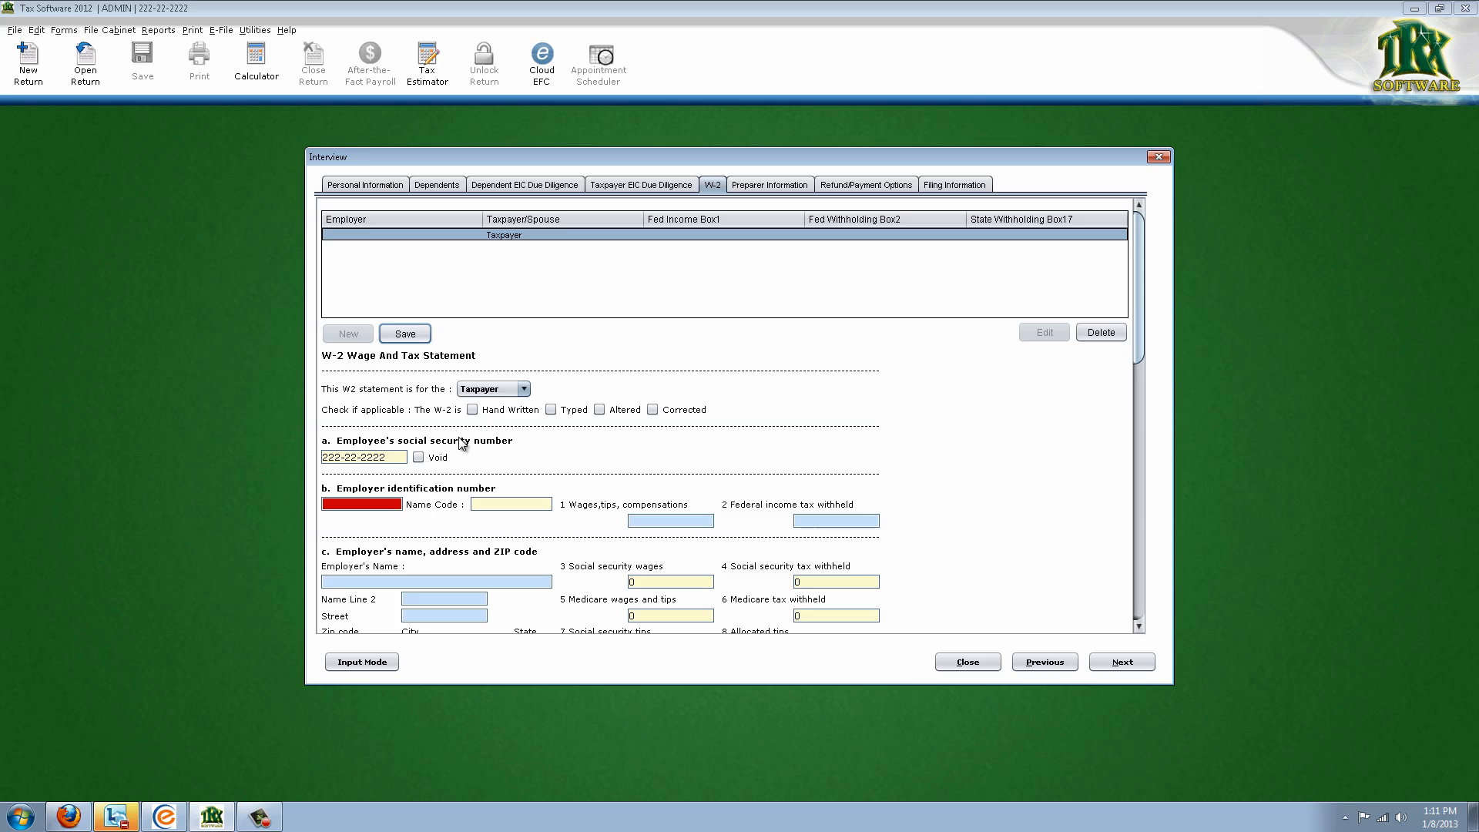
{"action": "scroll", "coordinate": [457, 448], "scroll_direction": "down", "scroll_amount": 7}
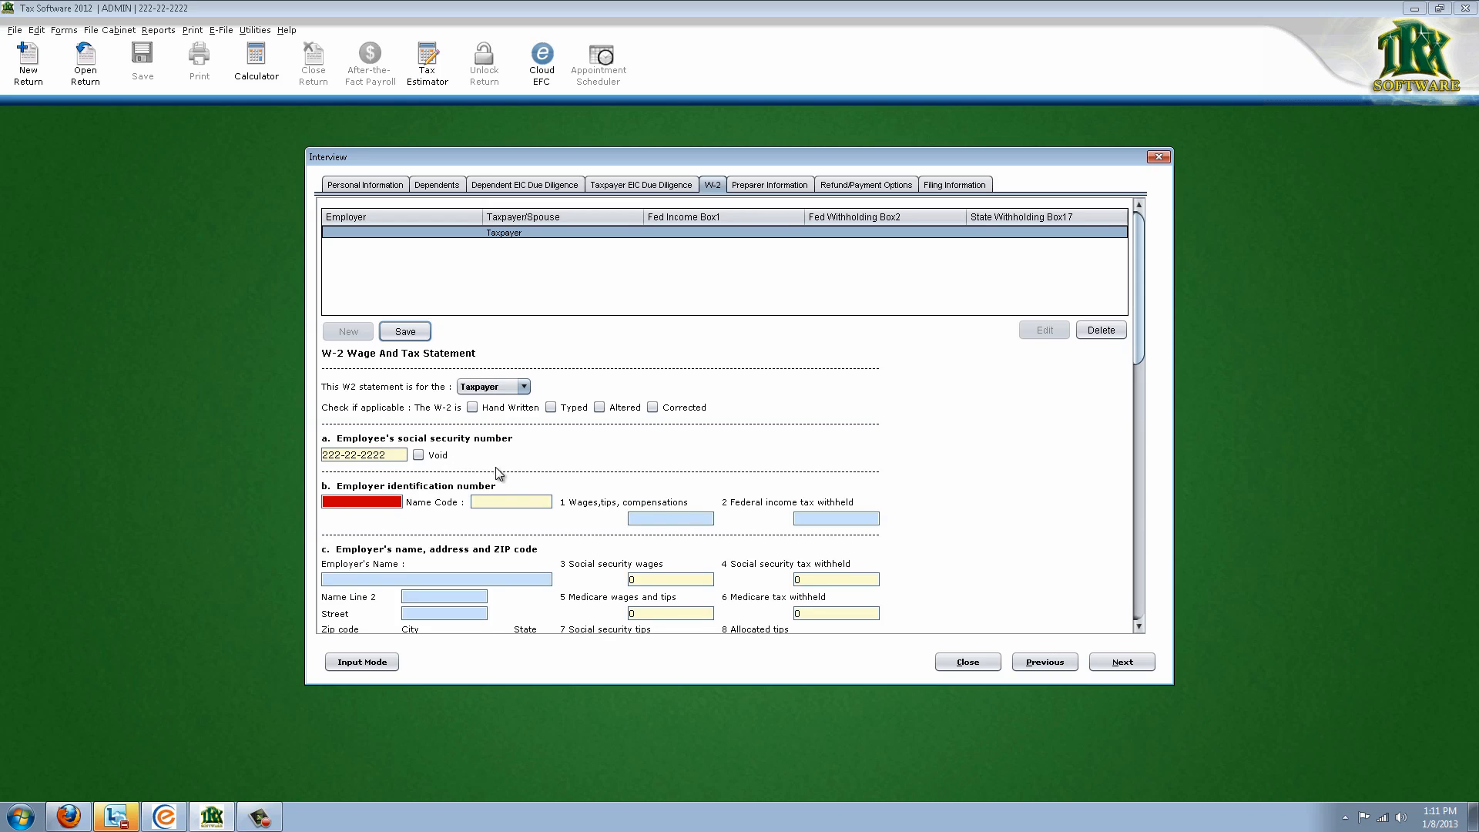
{"action": "left_click", "coordinate": [369, 487]}
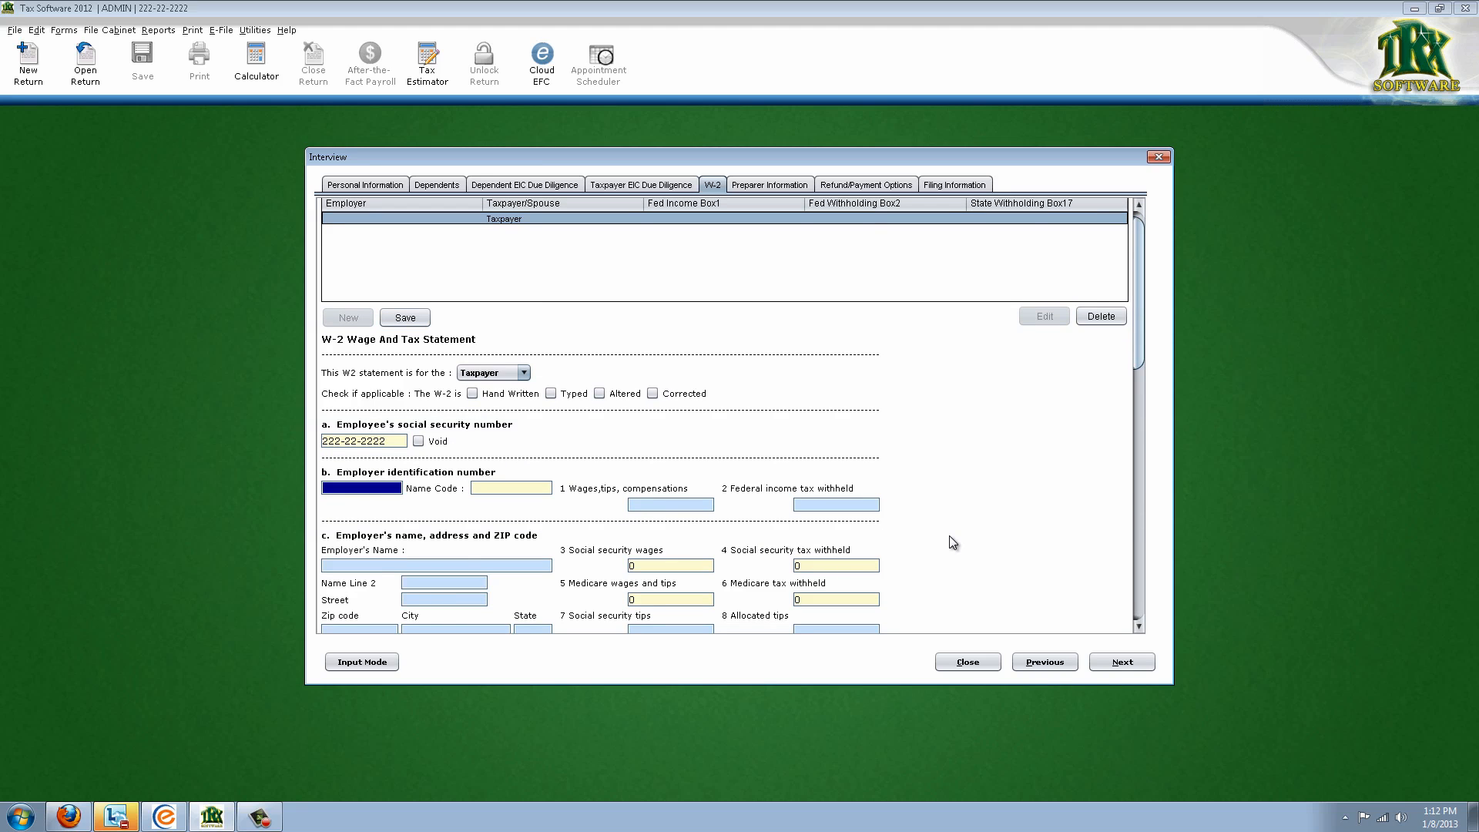
{"action": "type", "text": "12-3456789"}
{"action": "key", "text": "Tab"}
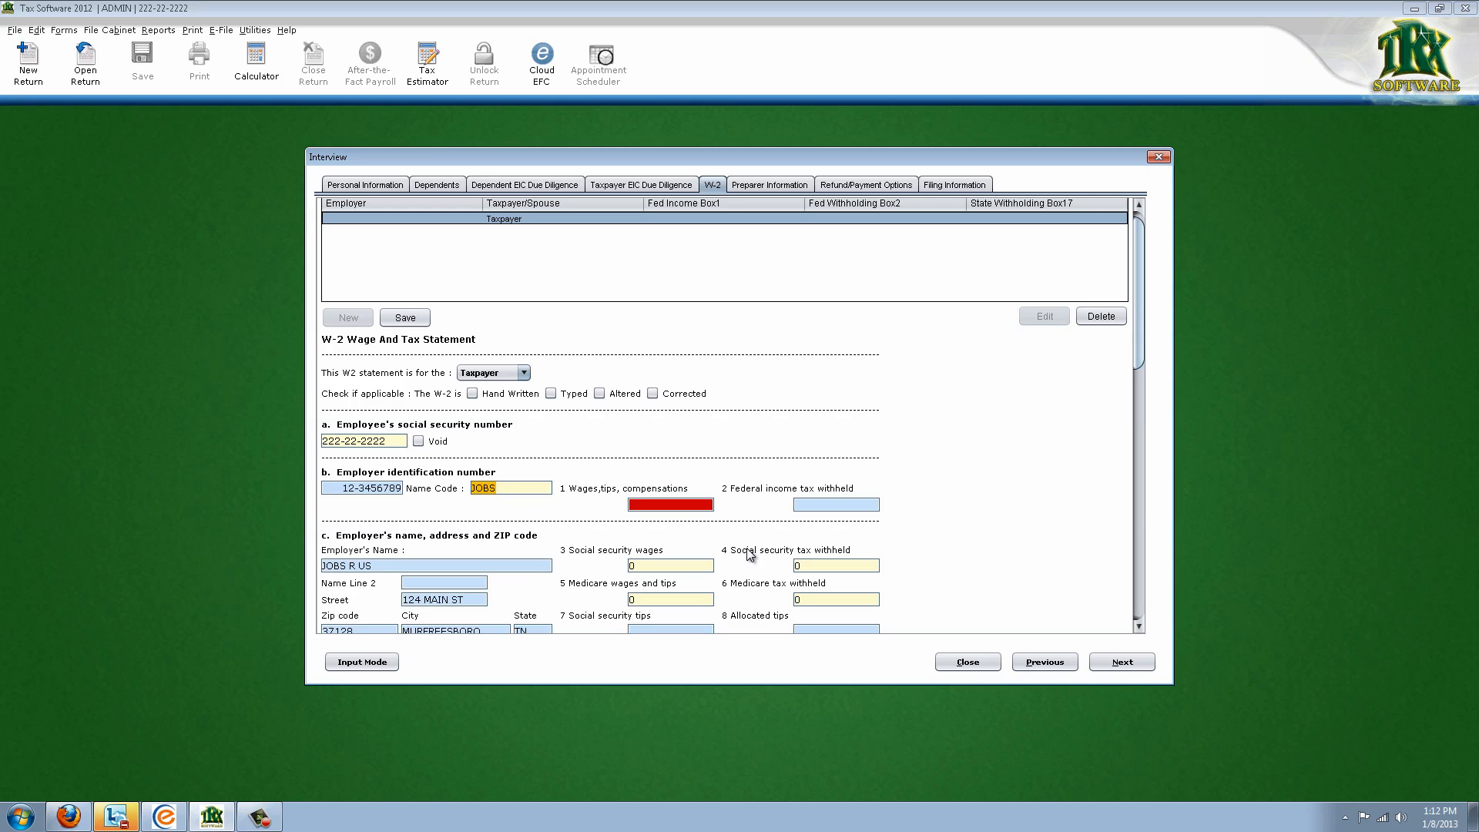
Enter box 1 wages of 15000 and federal income tax withheld of 1000
{"action": "scroll", "coordinate": [542, 535], "scroll_direction": "down", "scroll_amount": 1}
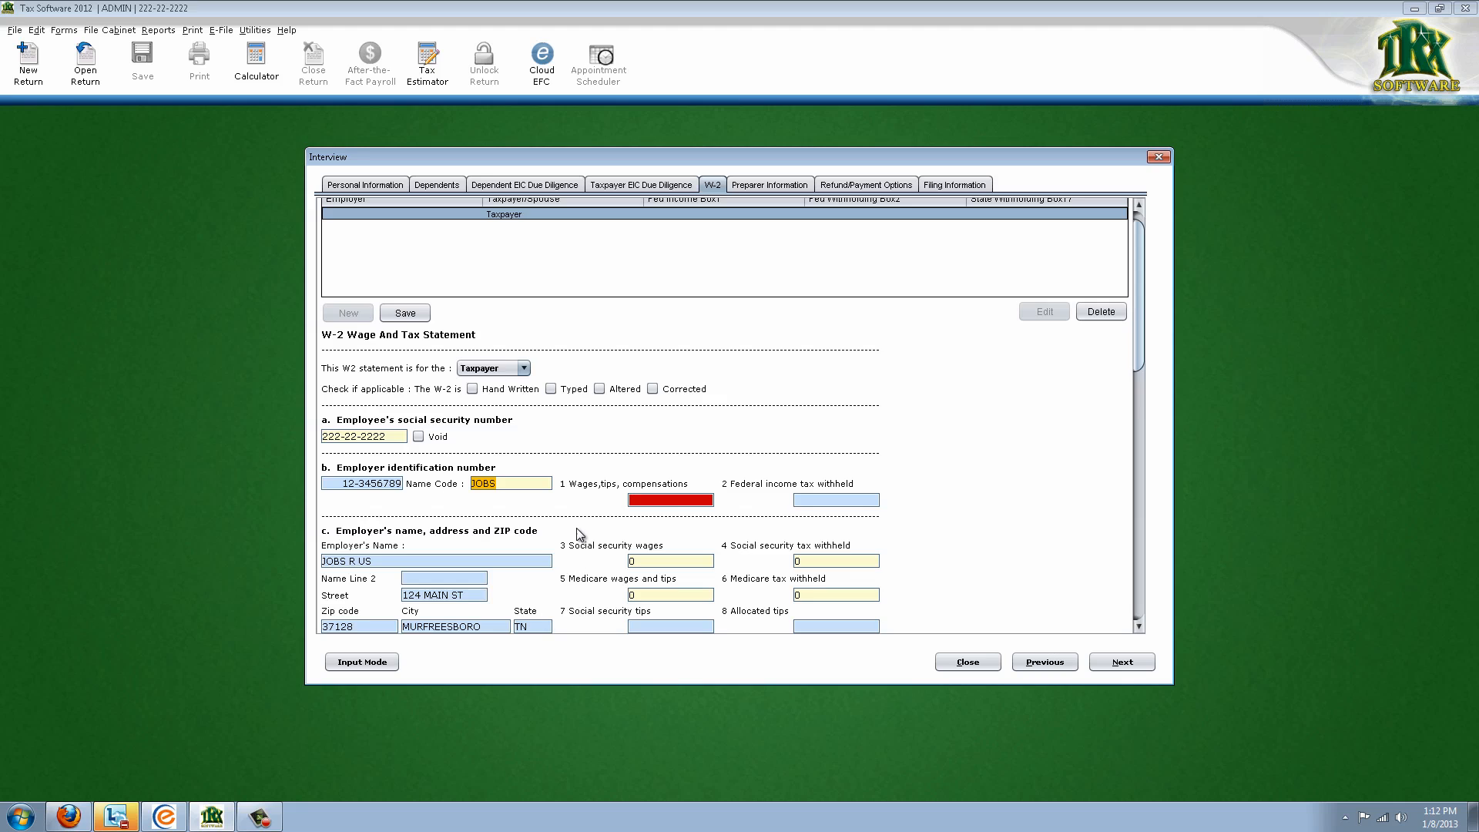
{"action": "scroll", "coordinate": [580, 534], "scroll_direction": "down", "scroll_amount": 2}
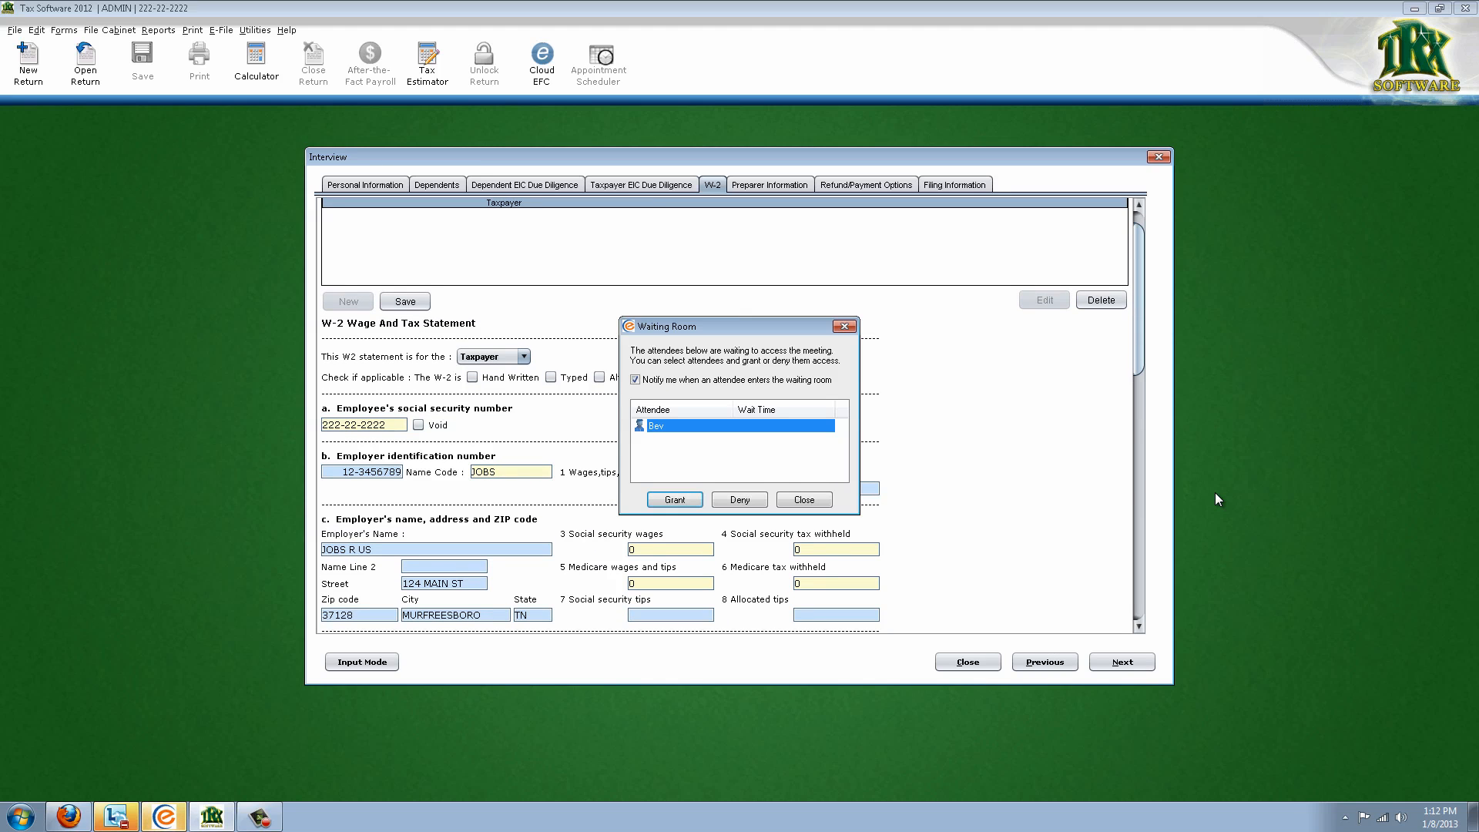
{"action": "left_click", "coordinate": [677, 500]}
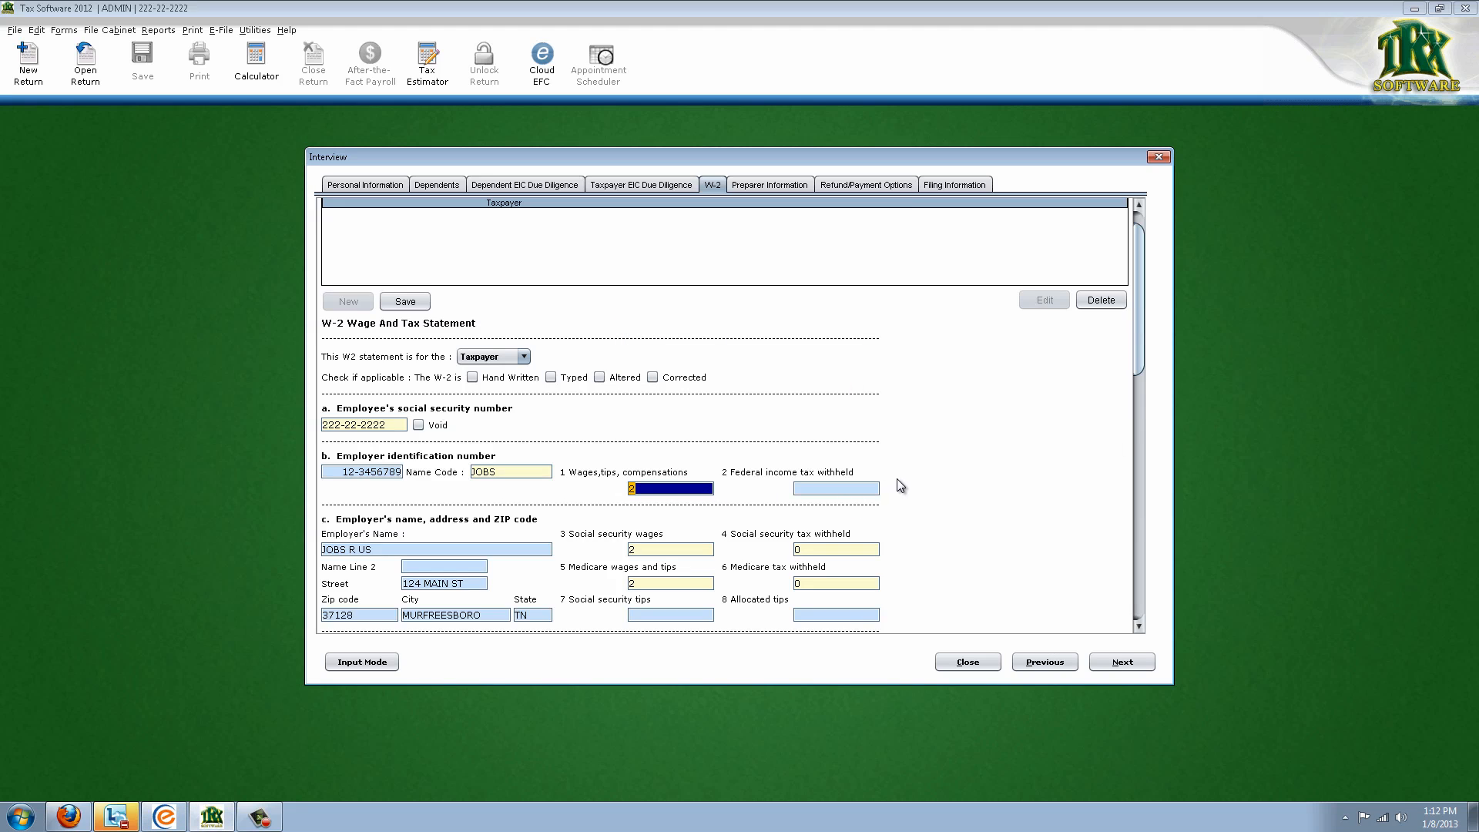
{"action": "type", "text": "15000"}
{"action": "key", "text": "Tab"}
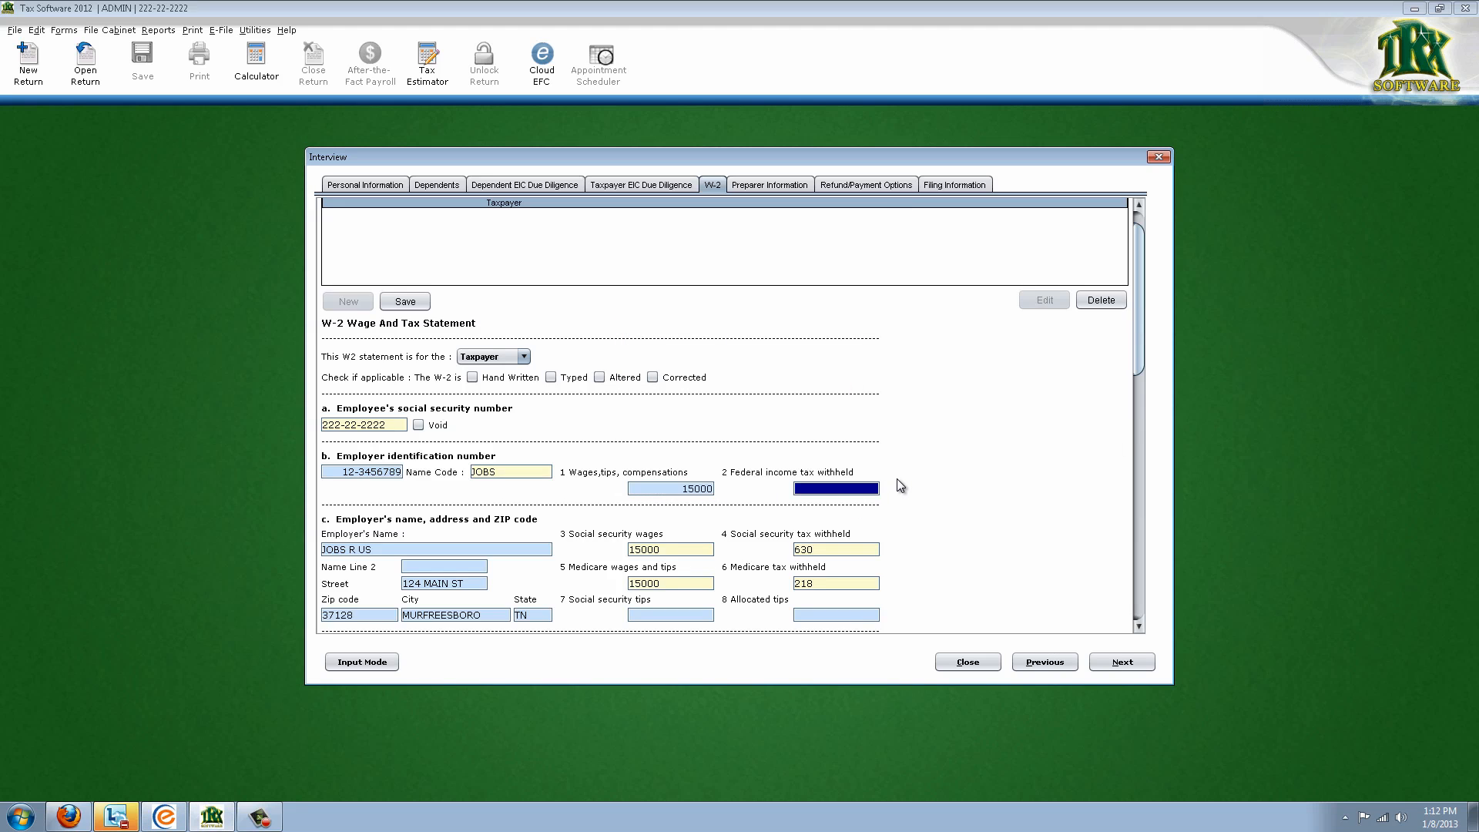
{"action": "type", "text": "1000"}
{"action": "key", "text": "Tab"}
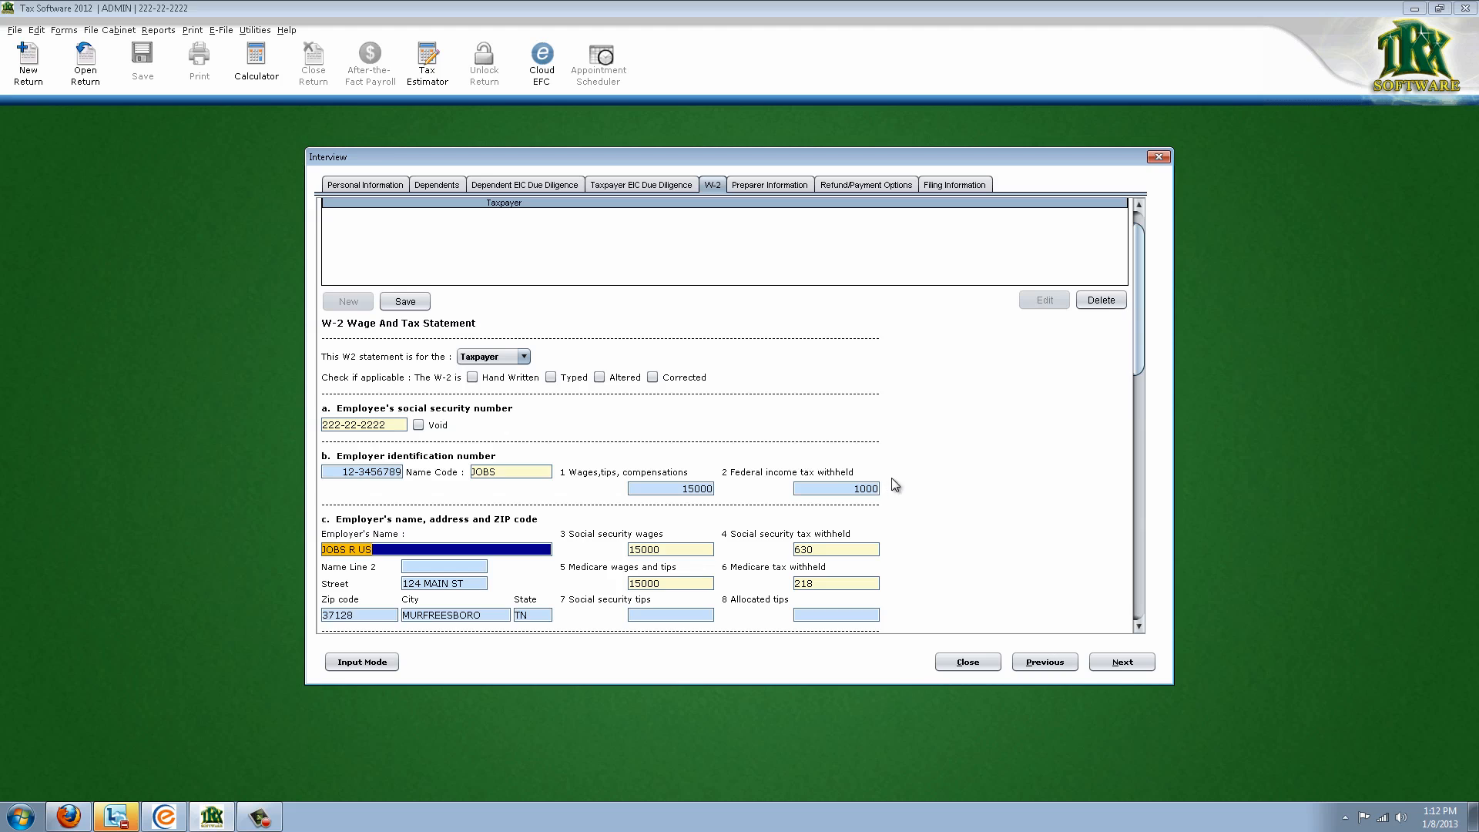
Save the JOBS R US W-2 and continue to Preparer Information
{"action": "scroll", "coordinate": [893, 478], "scroll_direction": "down", "scroll_amount": 1}
{"action": "scroll", "coordinate": [902, 474], "scroll_direction": "down", "scroll_amount": 5}
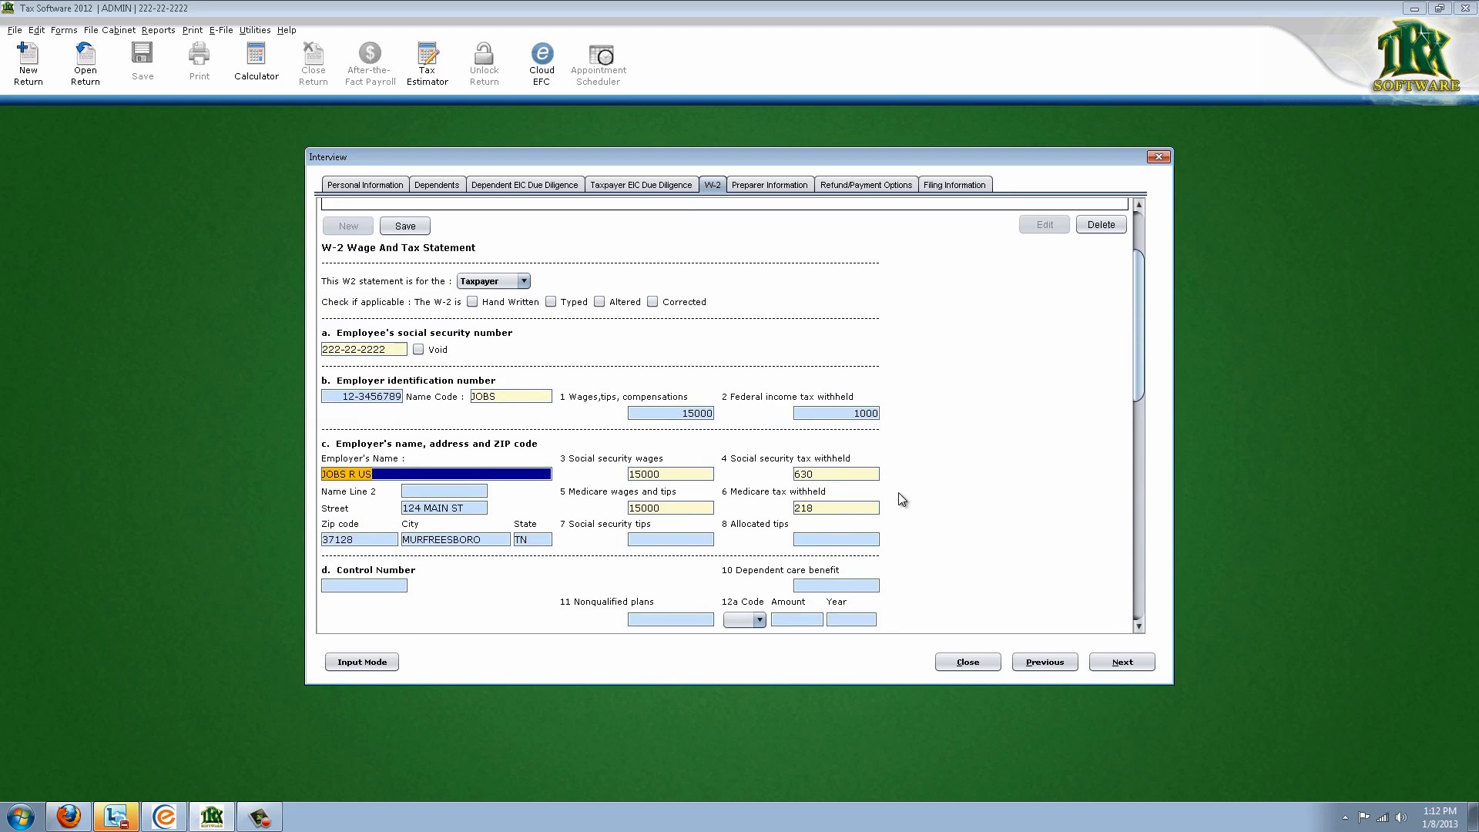
{"action": "left_click_drag", "start_coordinate": [1139, 345], "coordinate": [1135, 280]}
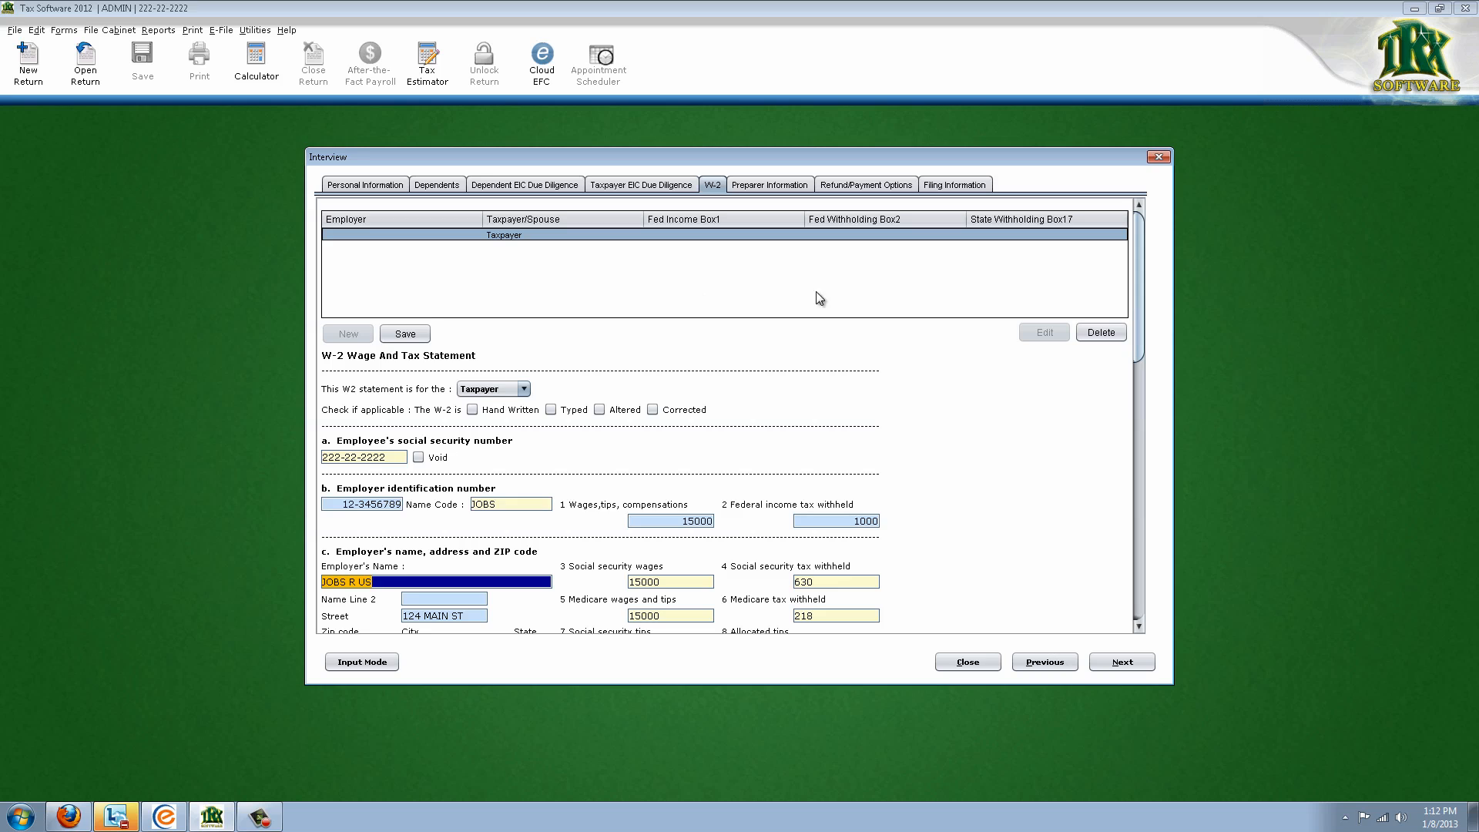
{"action": "left_click", "coordinate": [405, 334]}
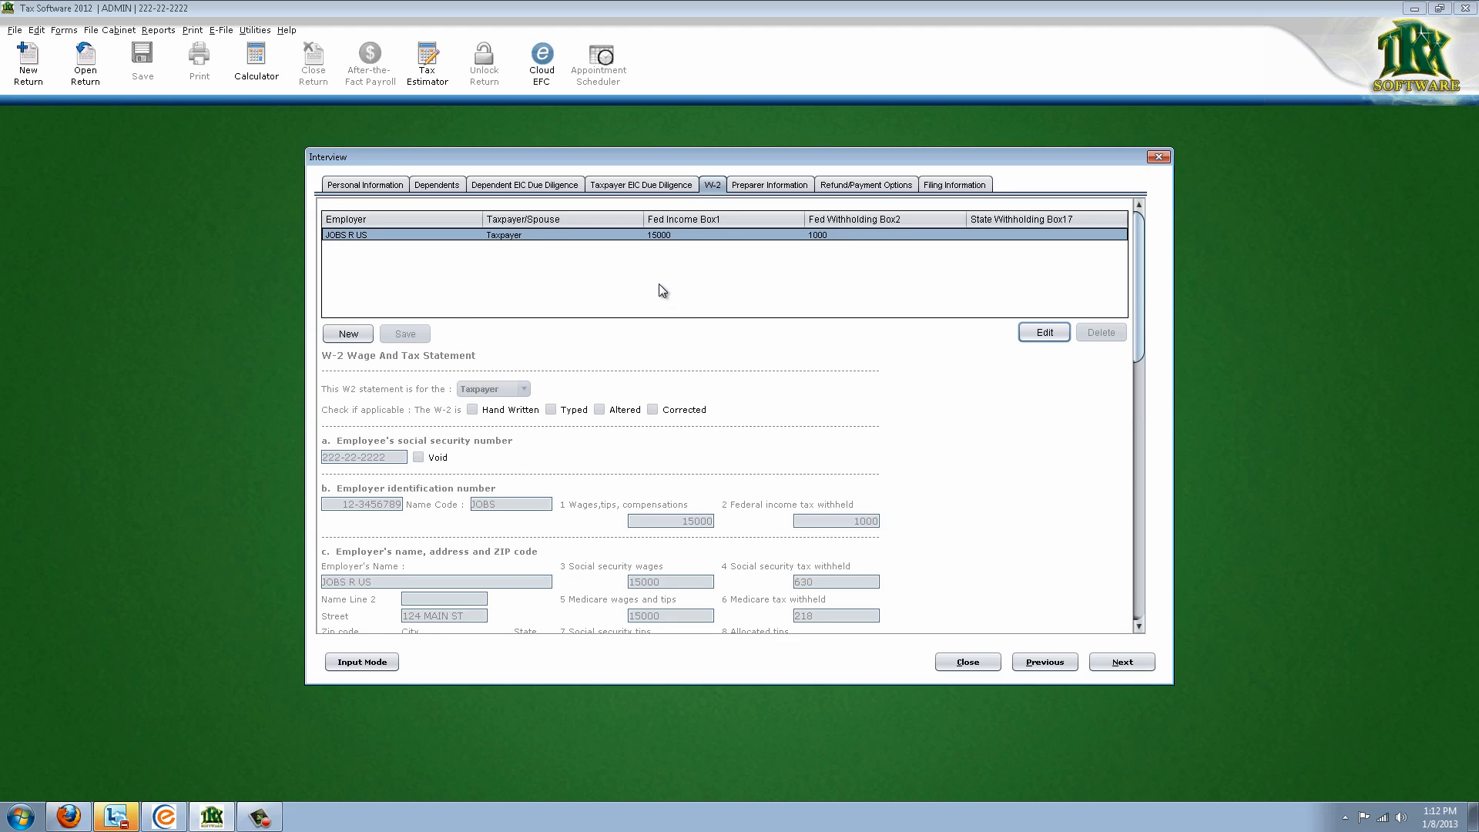
{"action": "left_click", "coordinate": [1121, 661]}
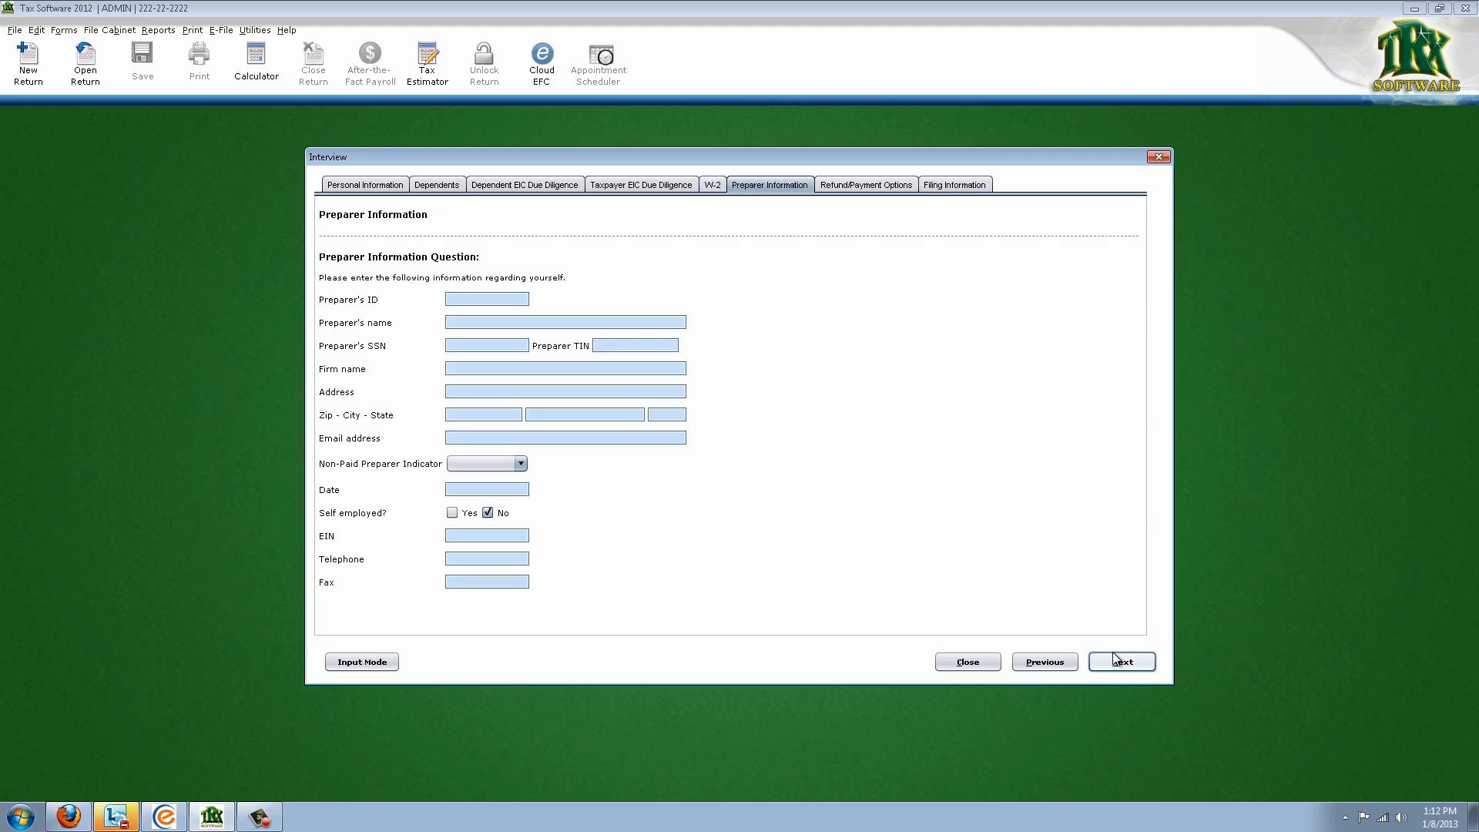
Auto-fill the preparer's details from preparer ID 1, then continue to refund options
{"action": "left_click", "coordinate": [512, 300]}
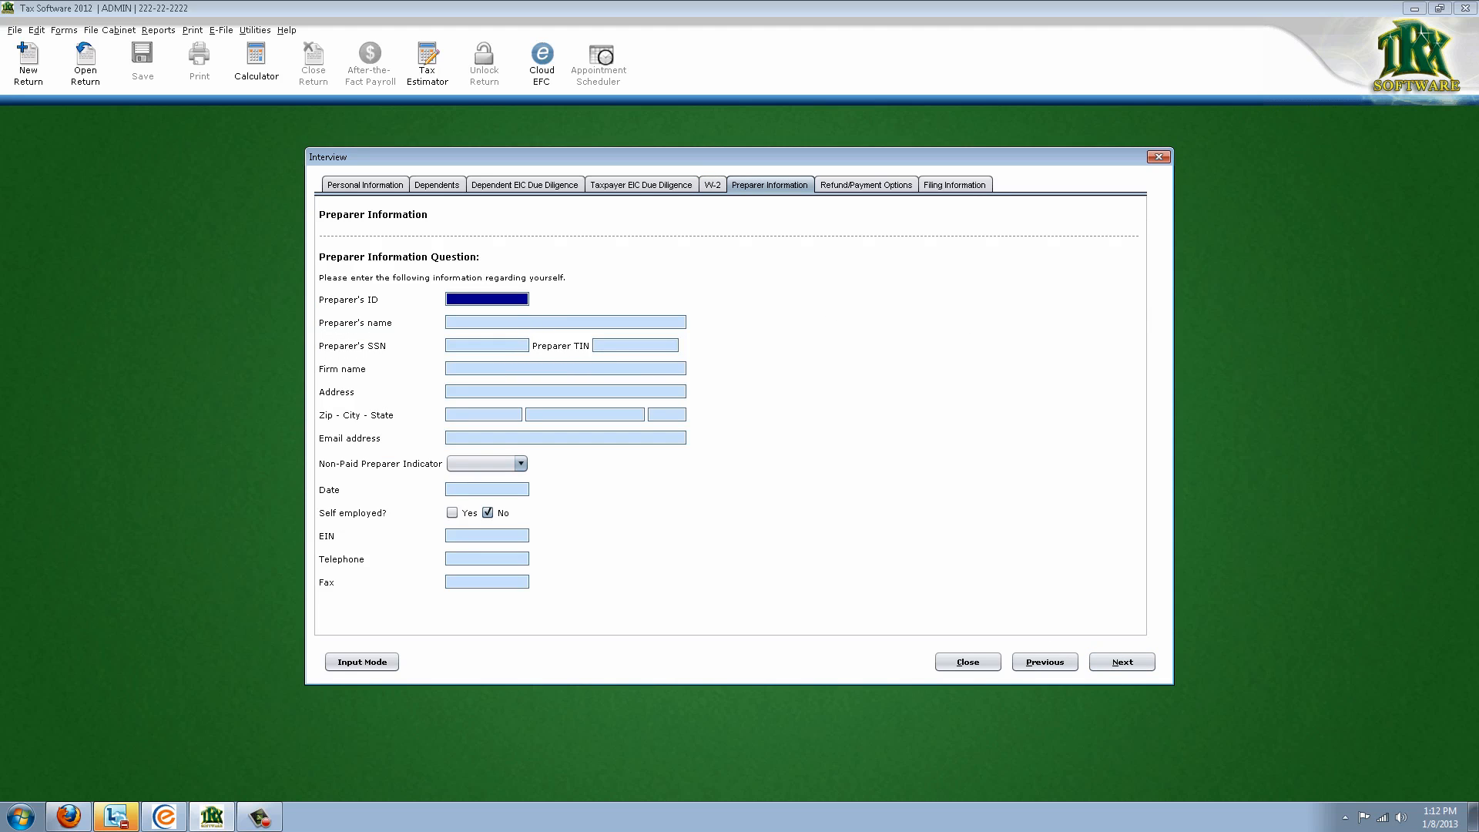
{"action": "type", "text": "1"}
{"action": "key", "text": "Tab"}
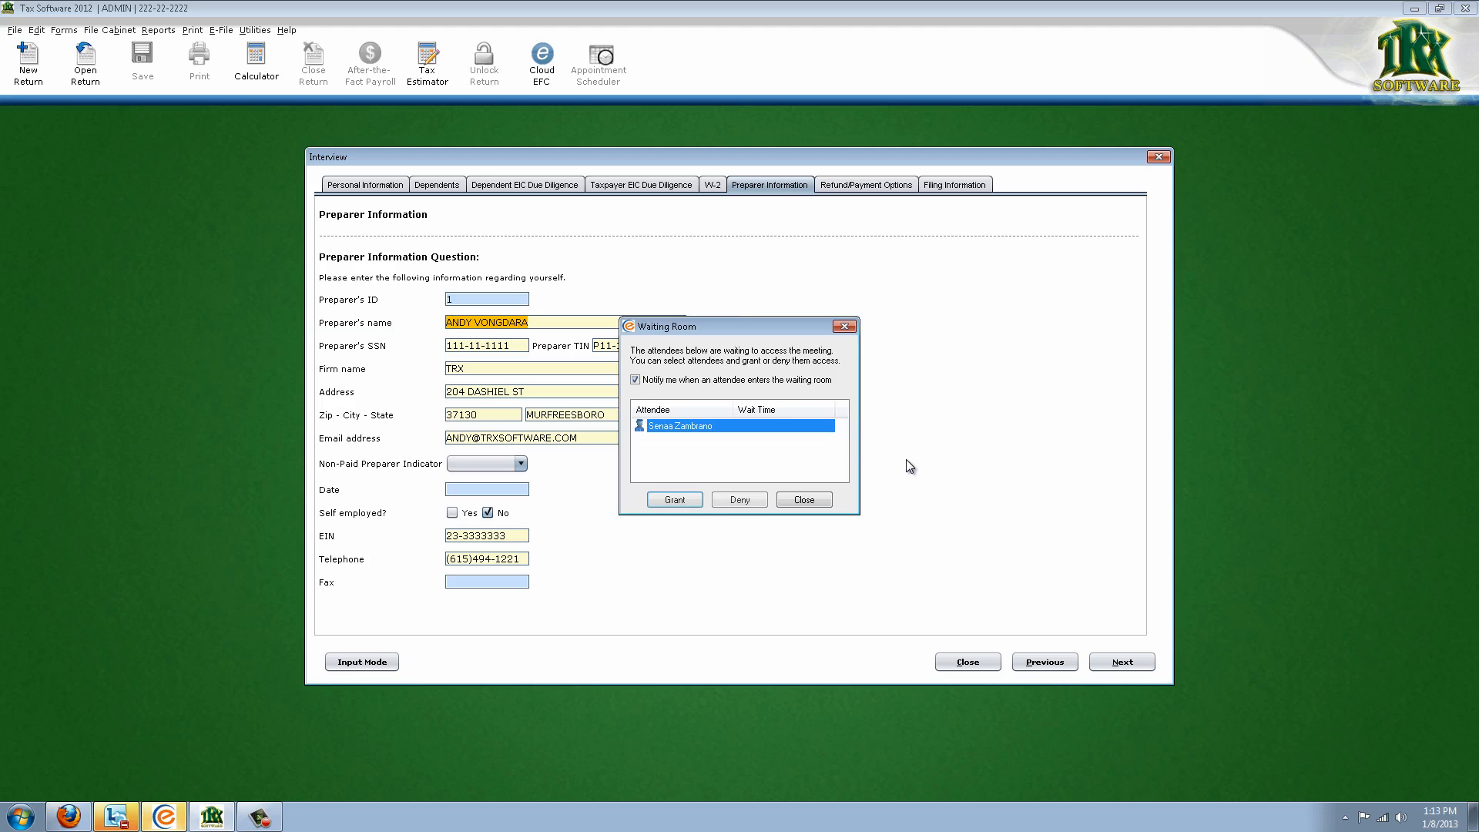
{"action": "left_click", "coordinate": [658, 505]}
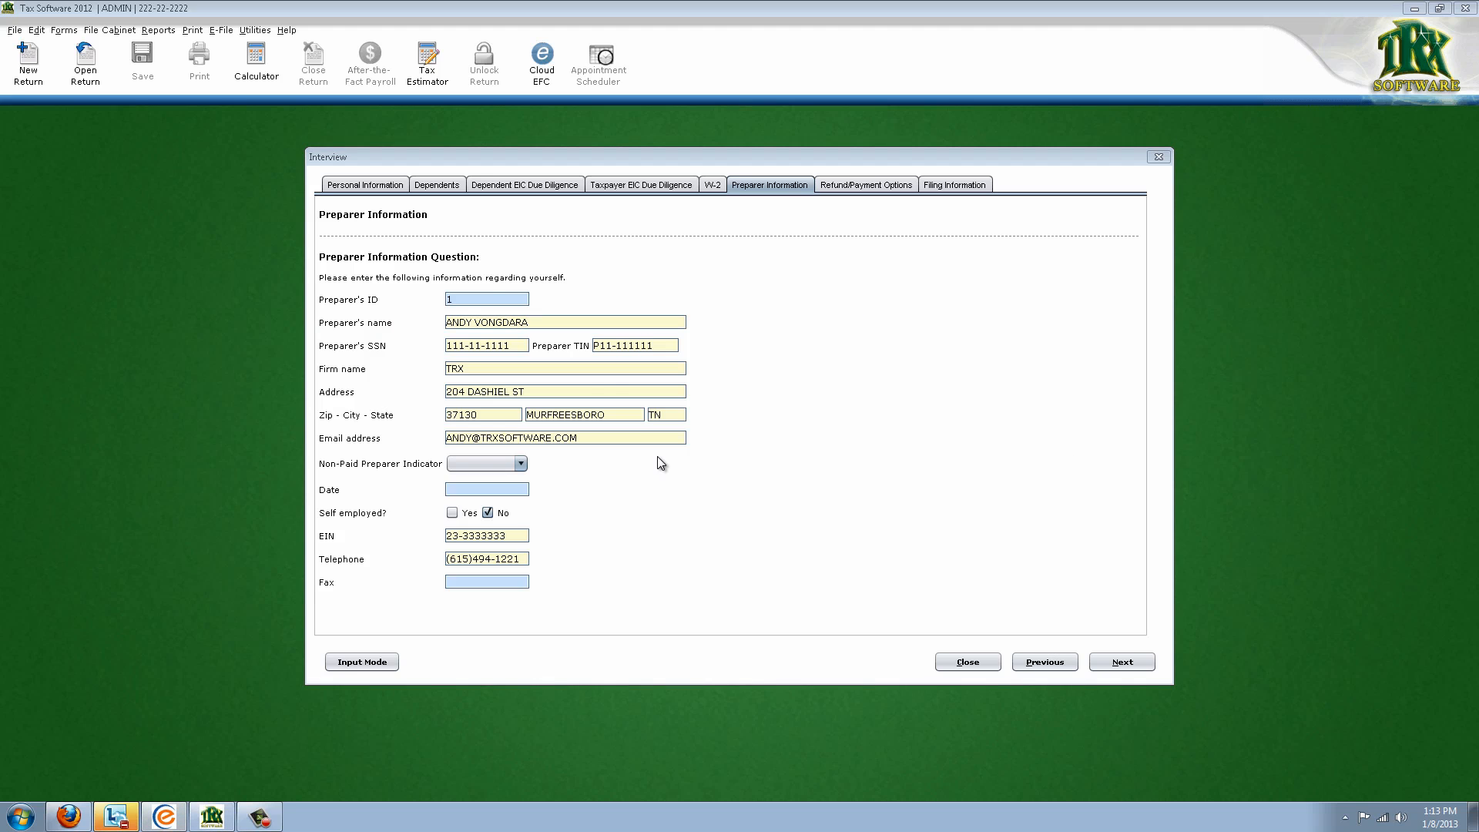
{"action": "left_click", "coordinate": [493, 300]}
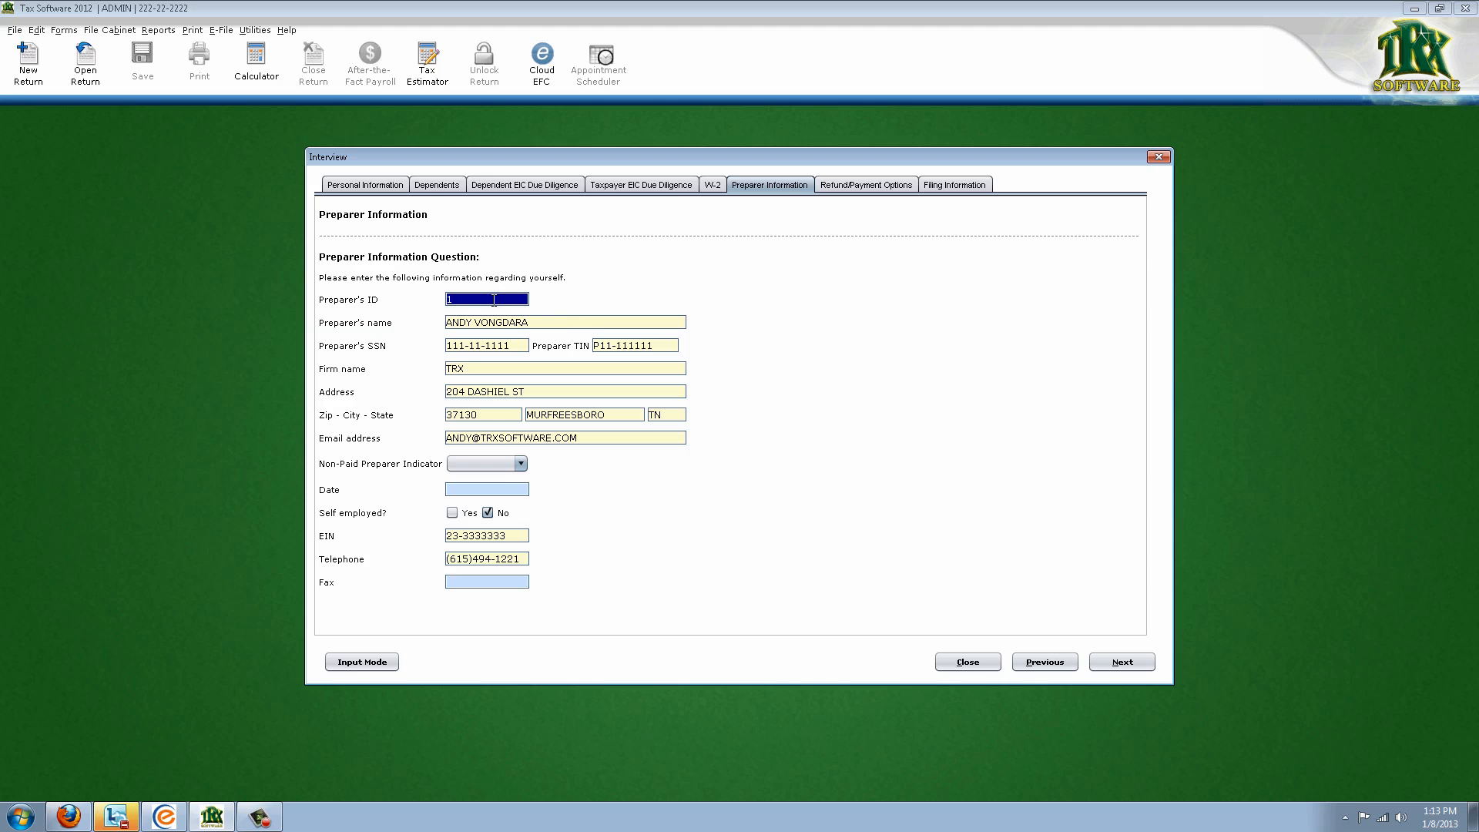
{"action": "key", "text": "Tab"}
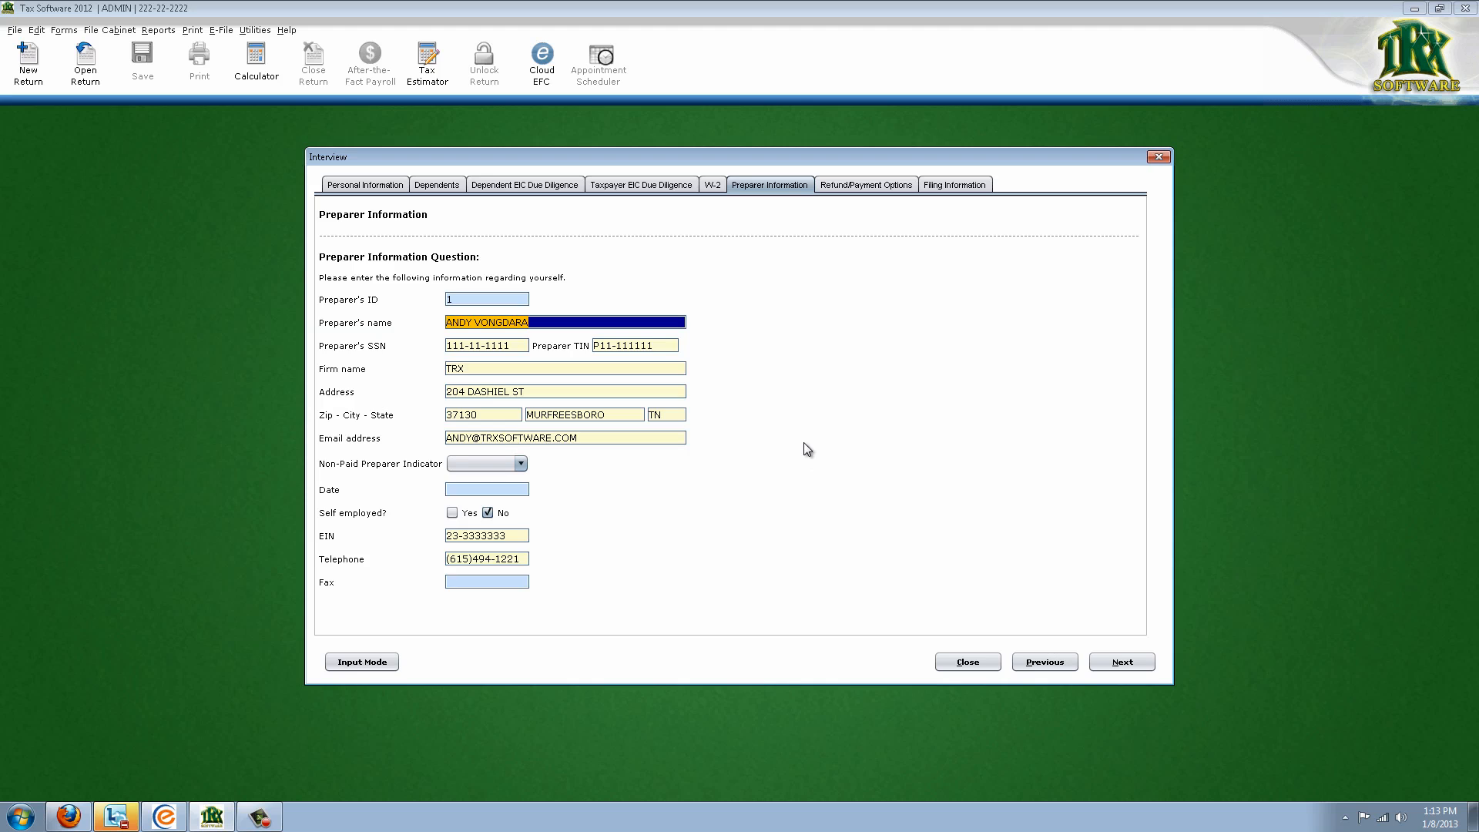
{"action": "left_click", "coordinate": [165, 817]}
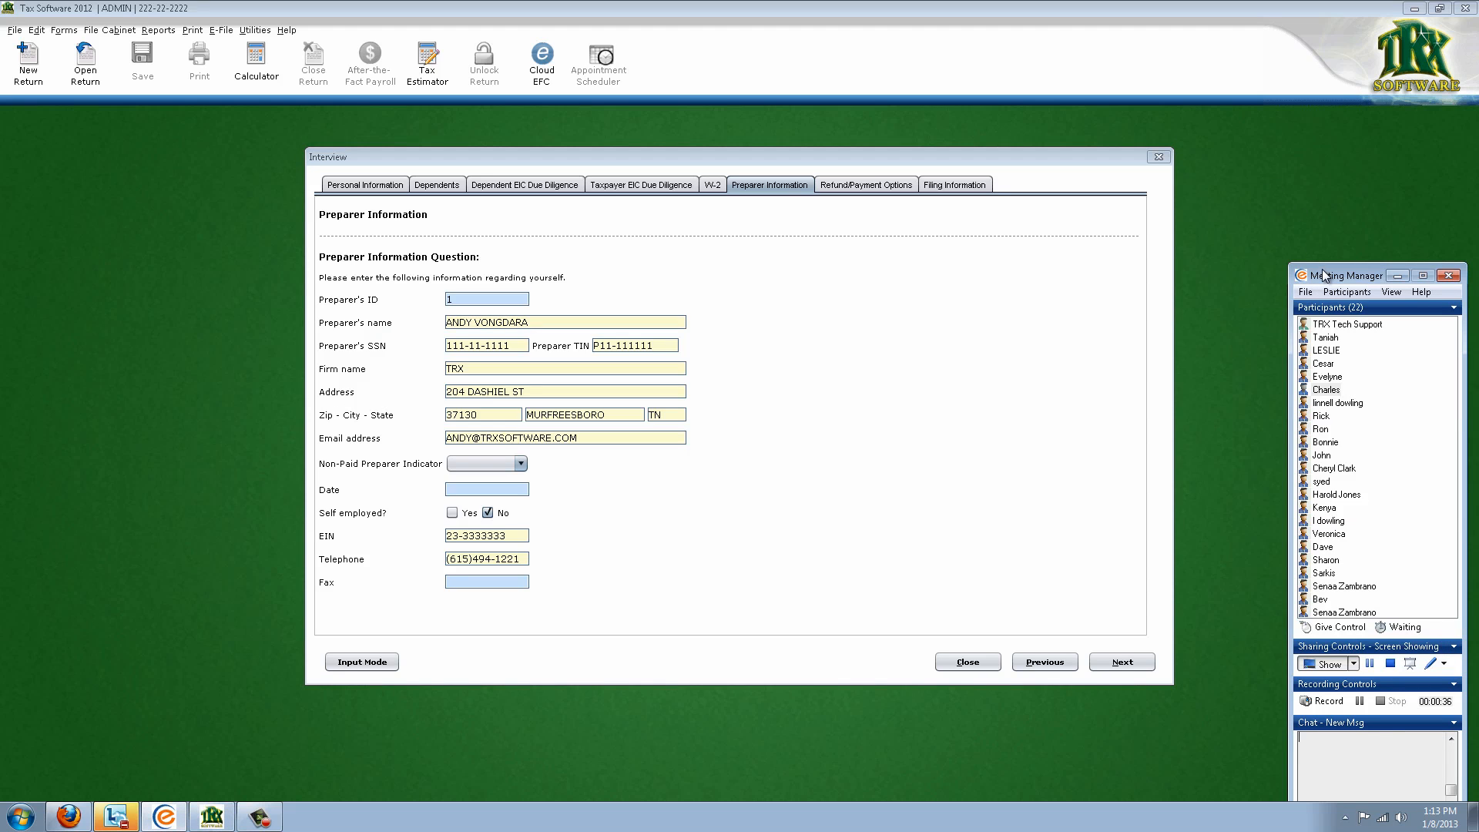
{"action": "left_click_drag", "start_coordinate": [1326, 275], "coordinate": [1325, 258]}
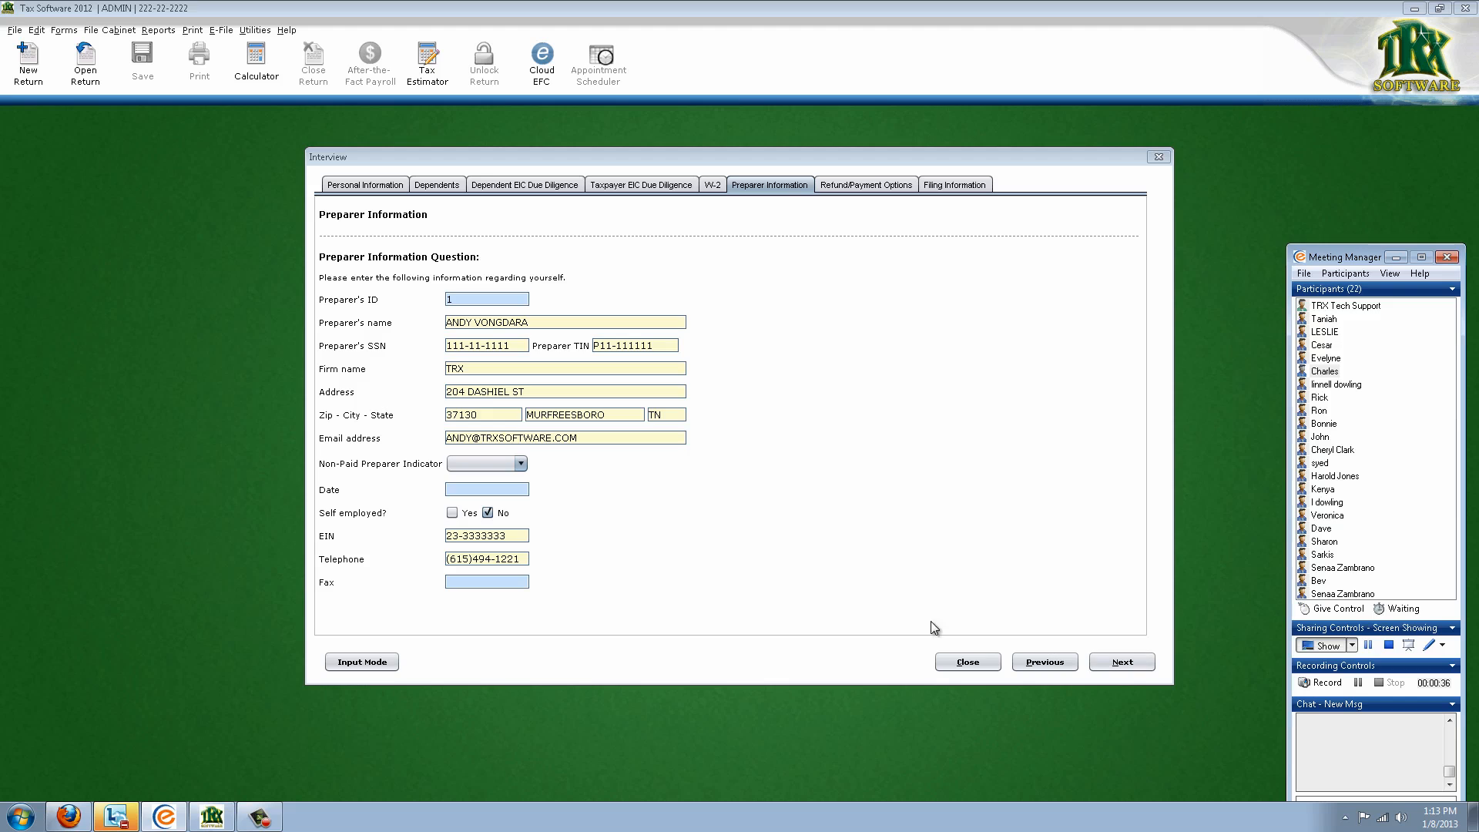
{"action": "left_click", "coordinate": [953, 561]}
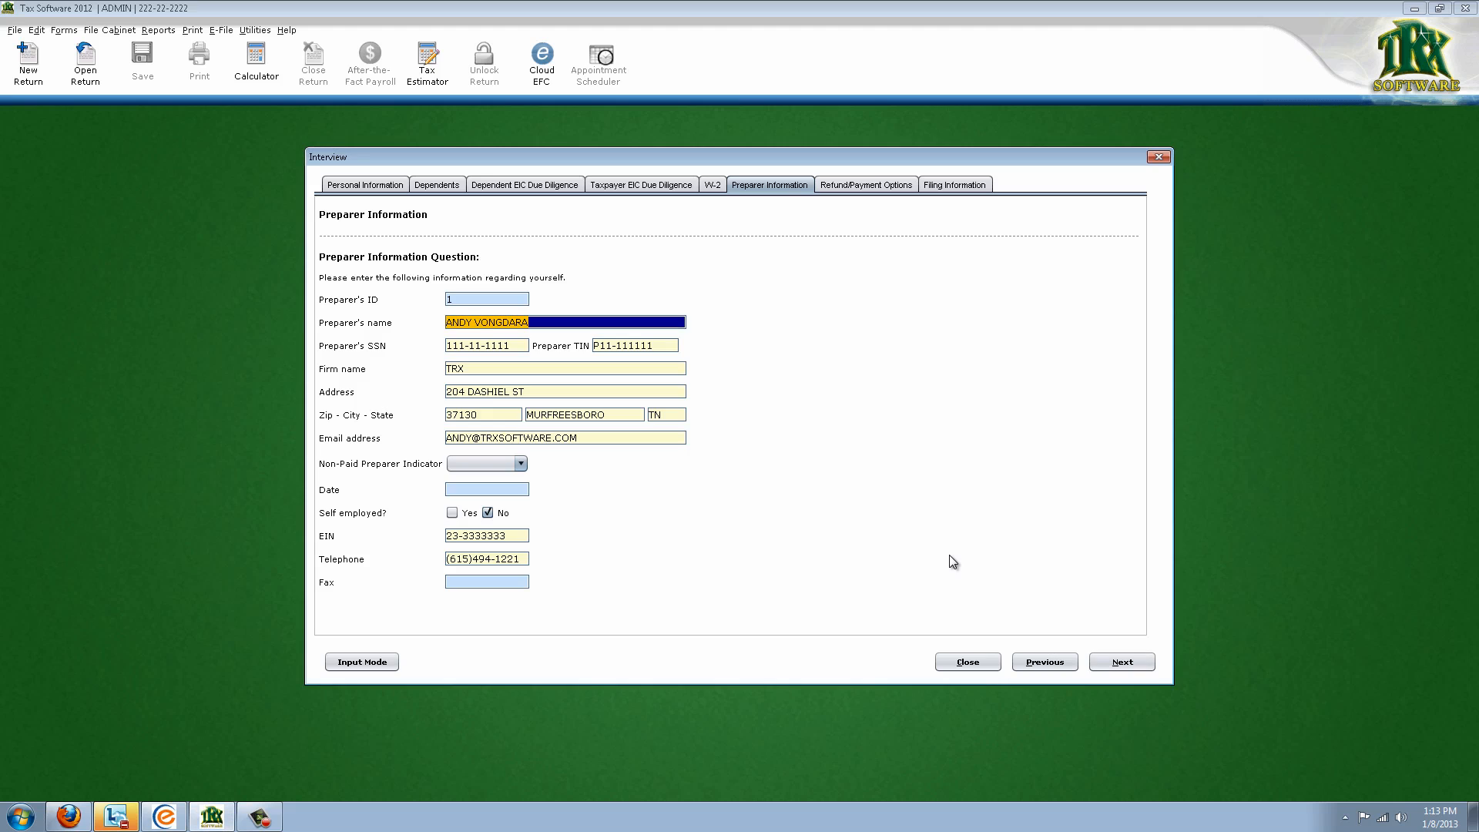
{"action": "left_click", "coordinate": [1118, 664]}
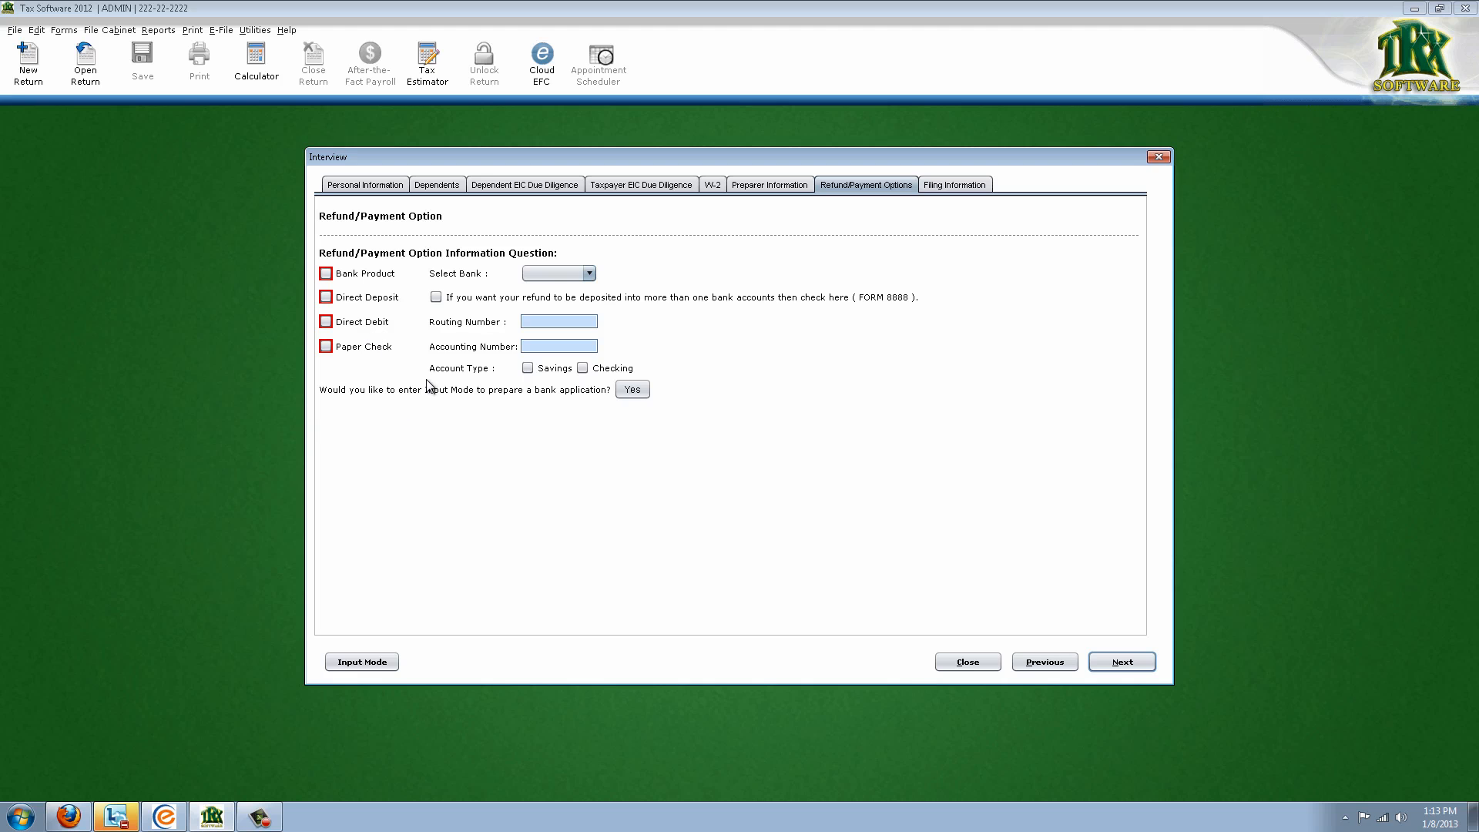
Send the refund by direct deposit to a checking account with its routing and account numbers
{"action": "left_click", "coordinate": [326, 297]}
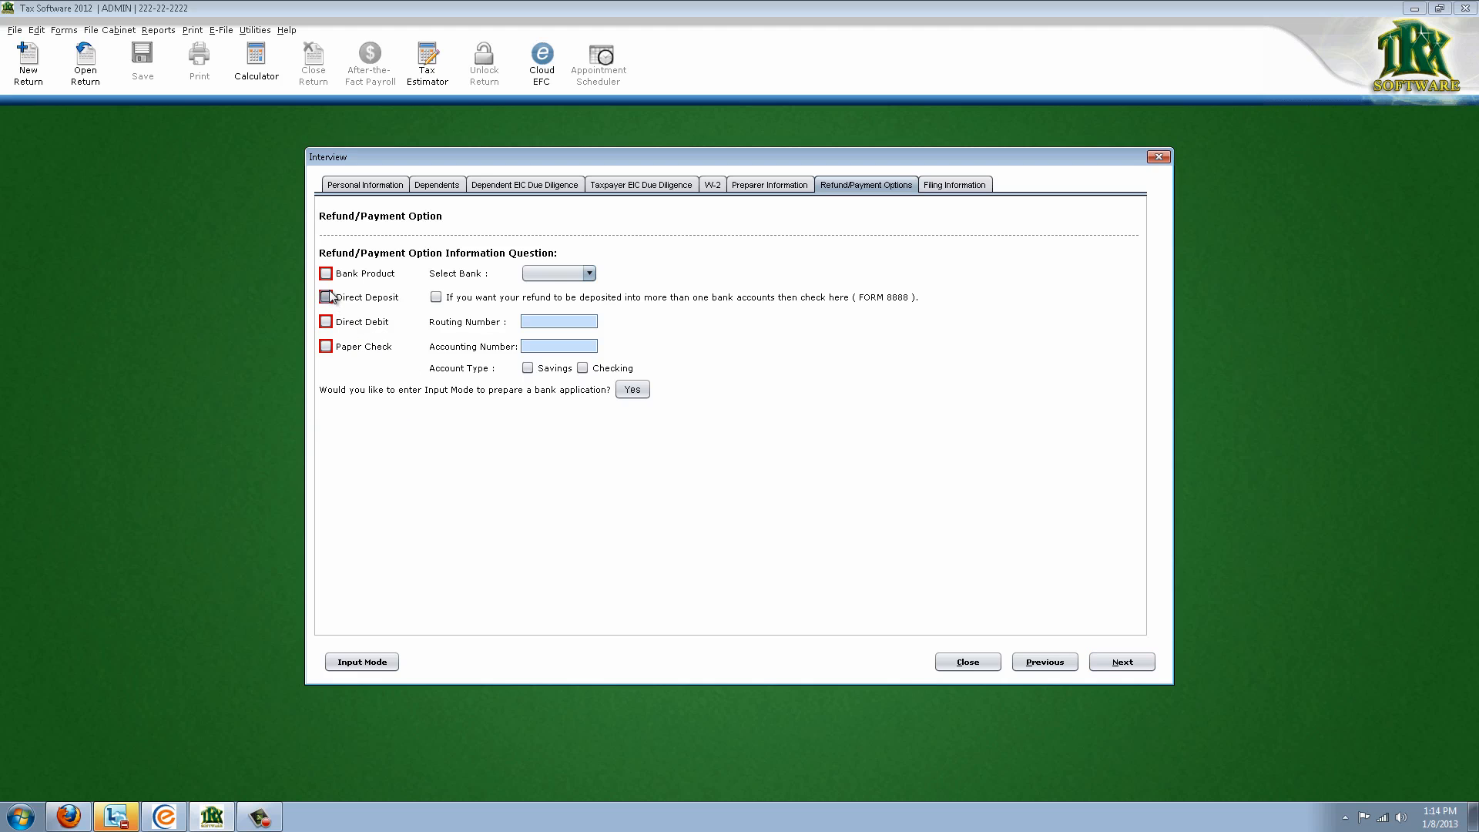
{"action": "left_click", "coordinate": [582, 324]}
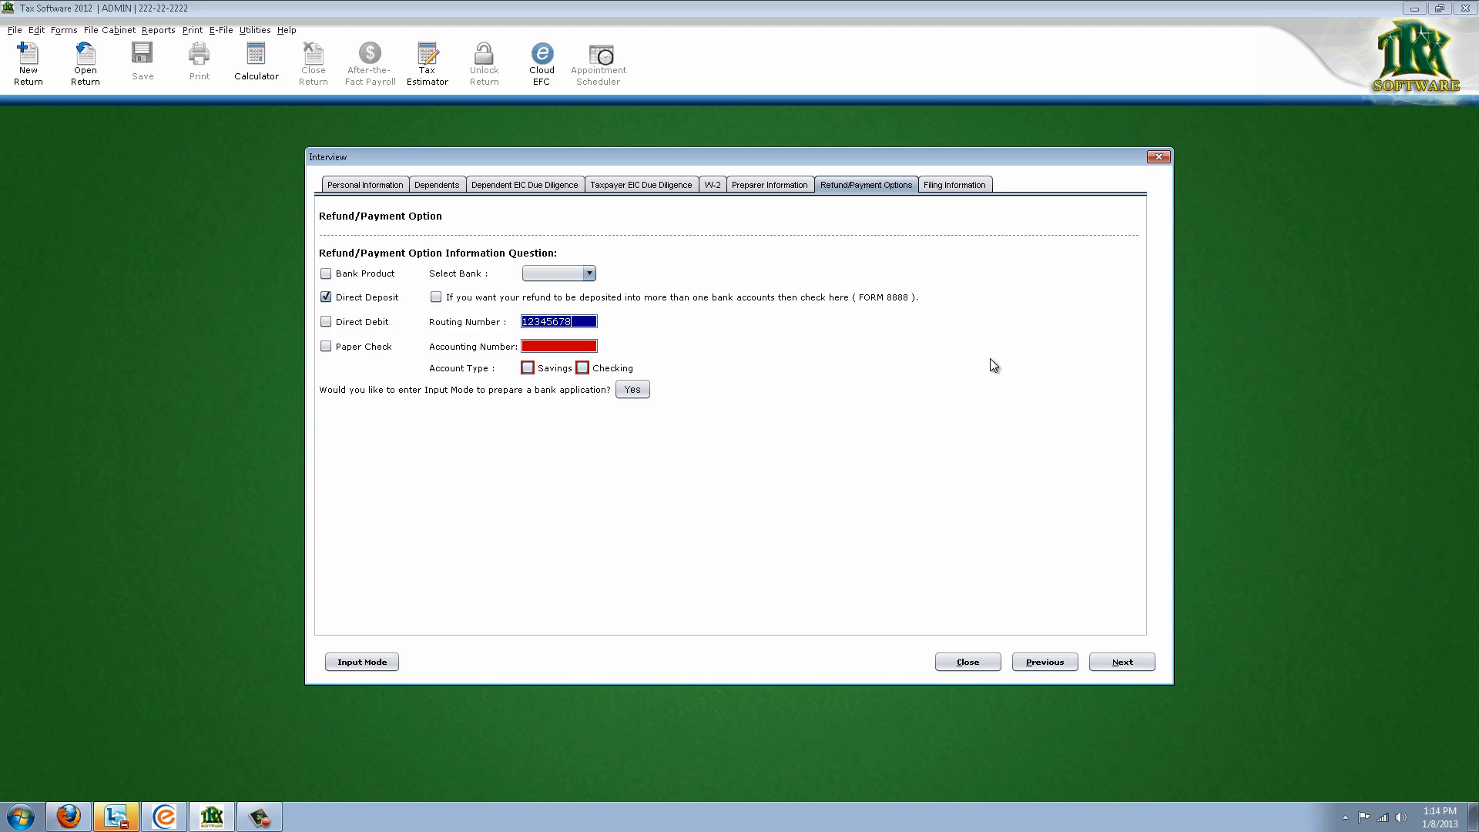
{"action": "key", "text": "Tab"}
{"action": "key", "text": "Tab"}
{"action": "type", "text": "111111111"}
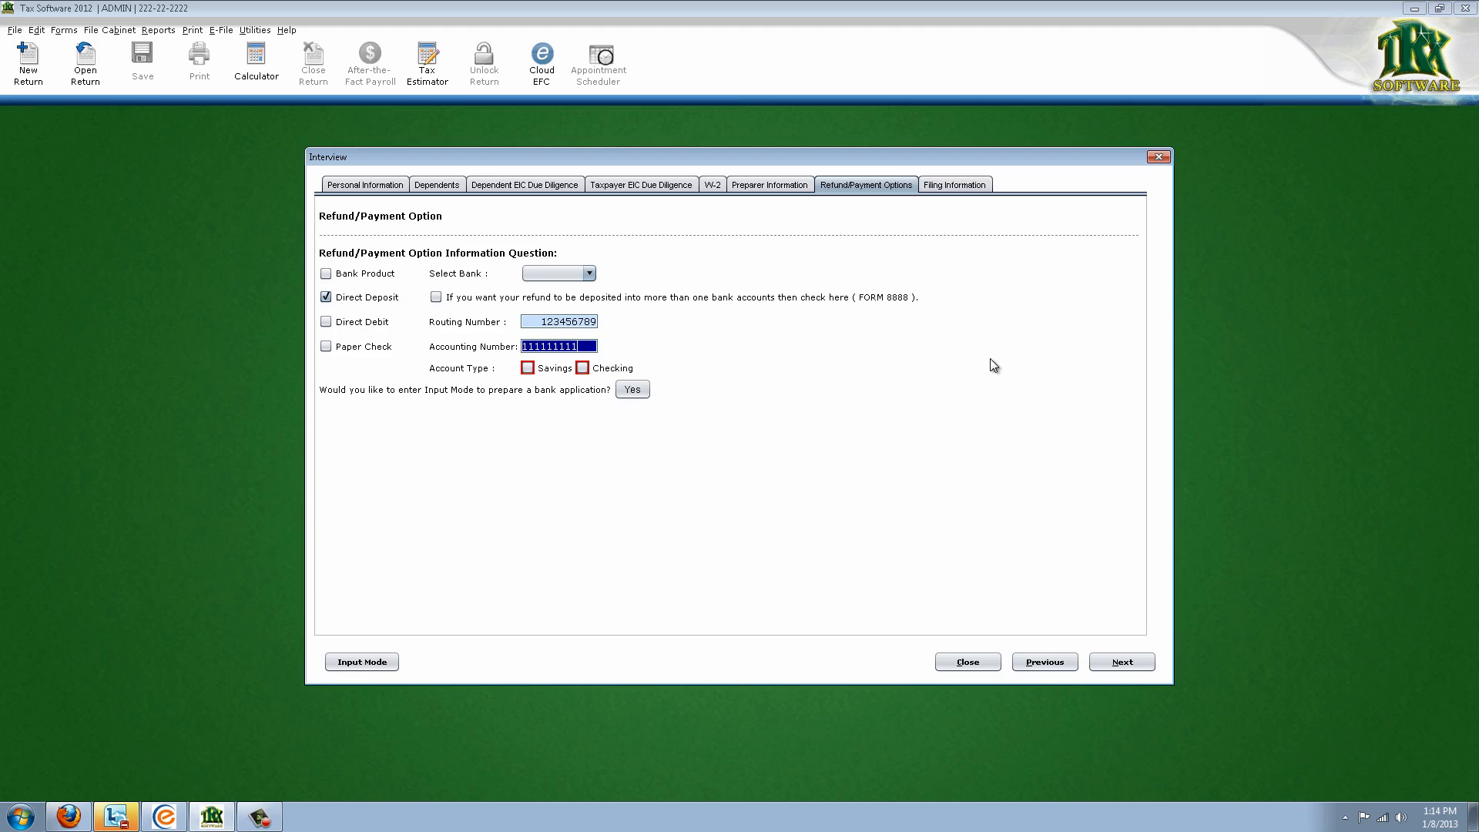
{"action": "key", "text": "Tab"}
{"action": "left_click", "coordinate": [590, 369]}
{"action": "left_click", "coordinate": [1102, 663]}
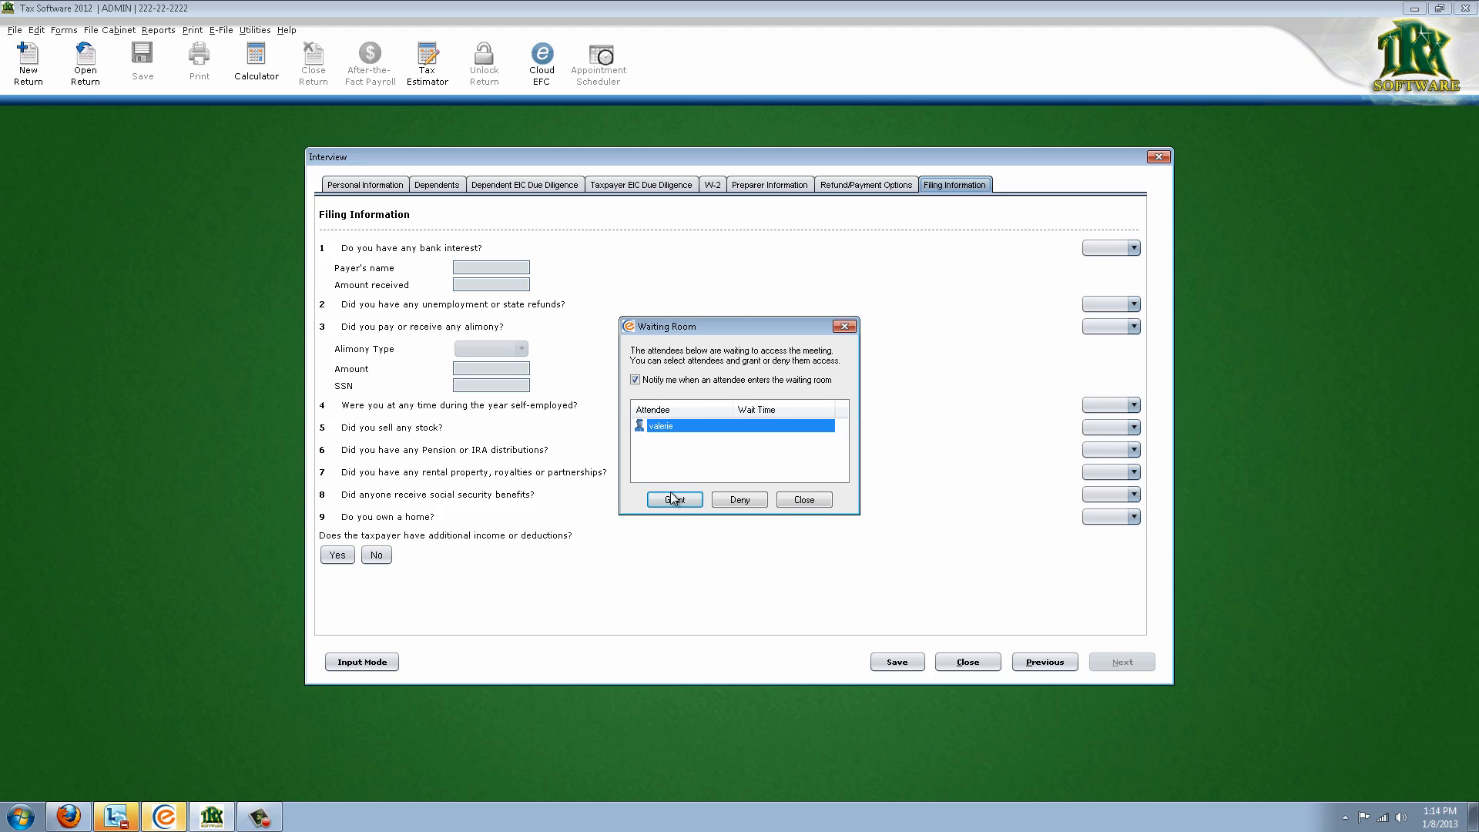
Answer Yes to bank interest, recording payer BANK and amount 100
{"action": "left_click", "coordinate": [668, 500]}
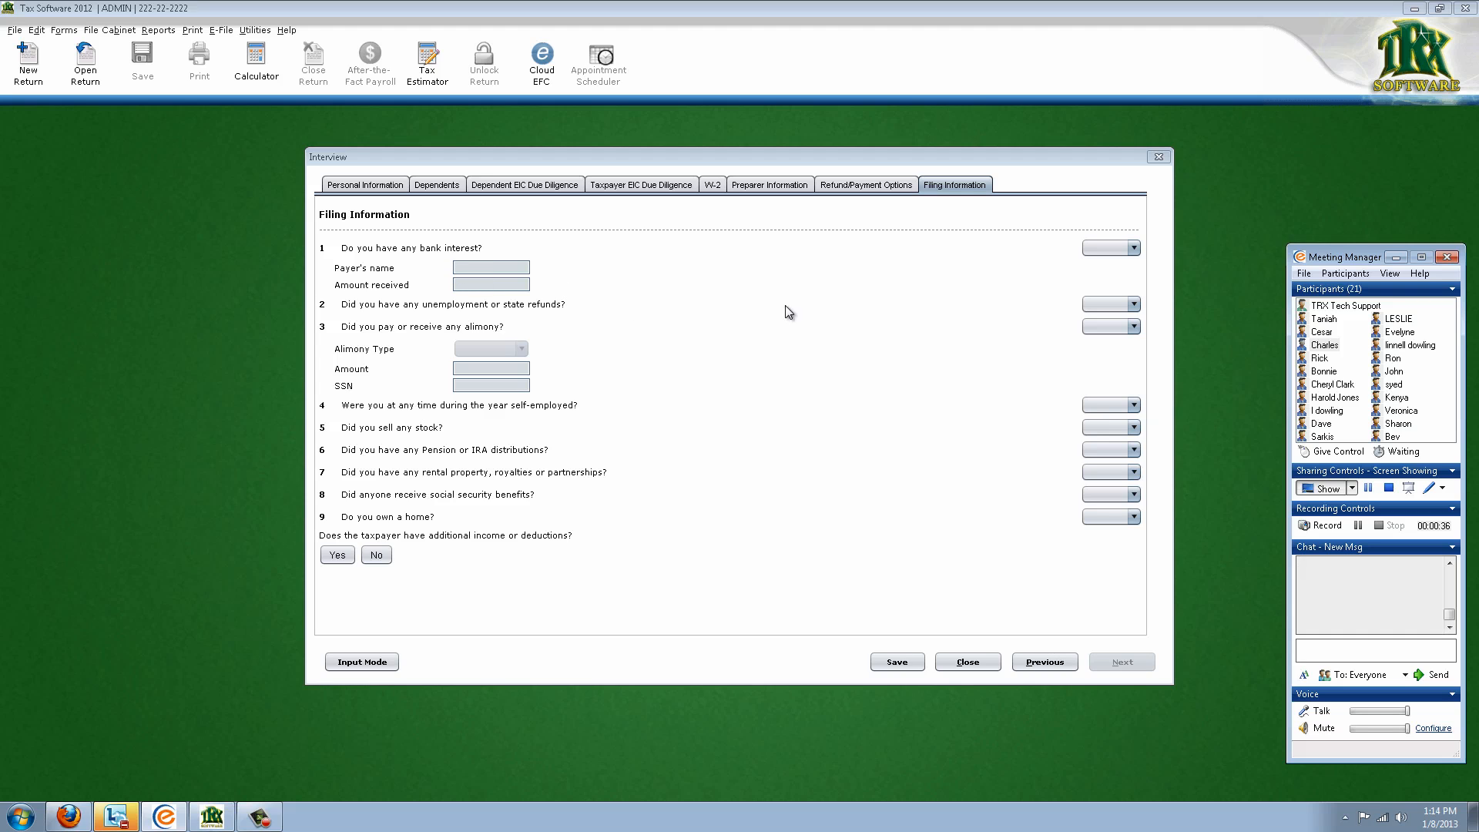
{"action": "left_click", "coordinate": [1110, 247]}
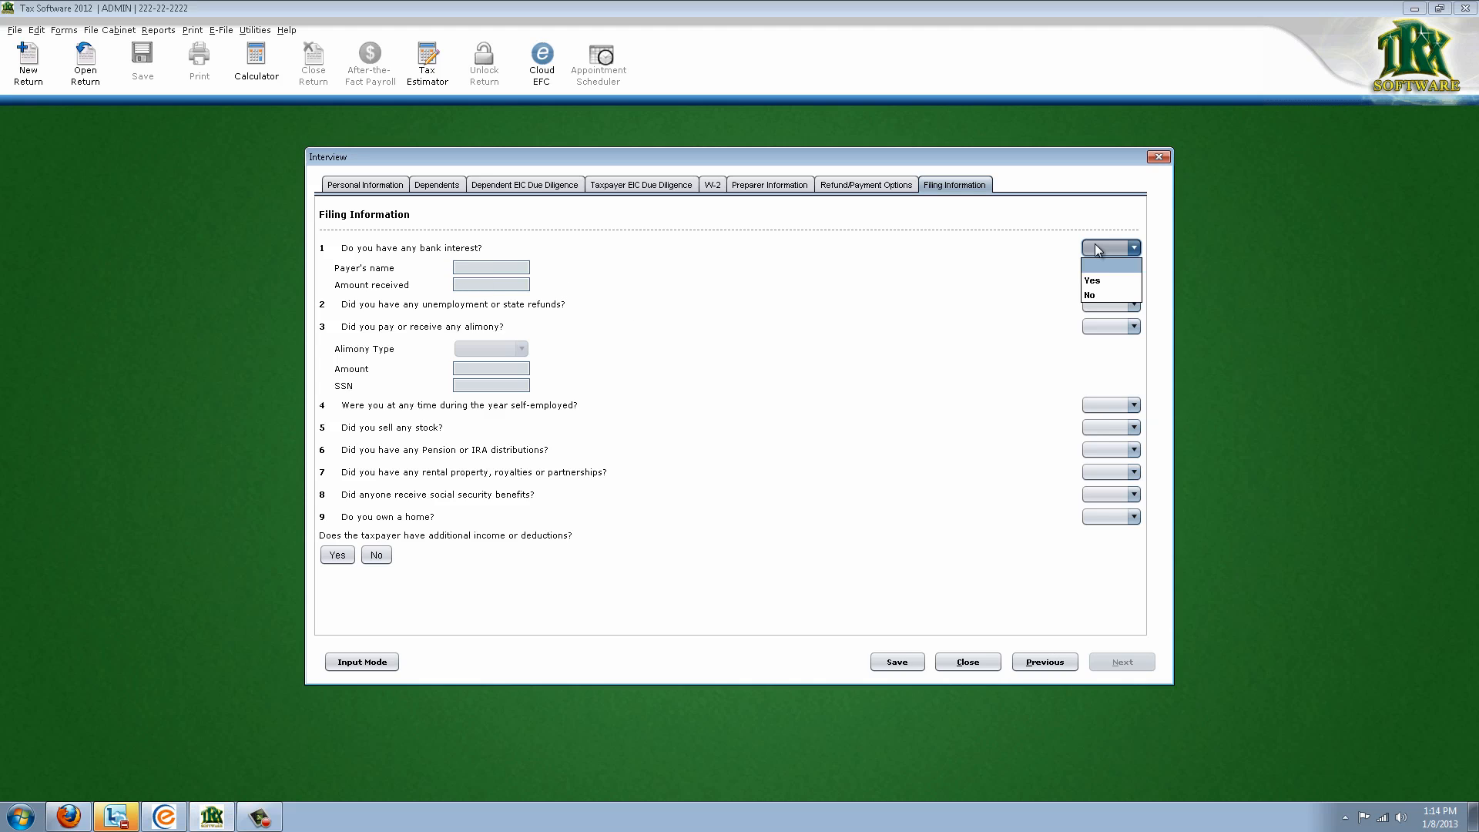
{"action": "left_click", "coordinate": [1103, 286]}
{"action": "left_click", "coordinate": [524, 268]}
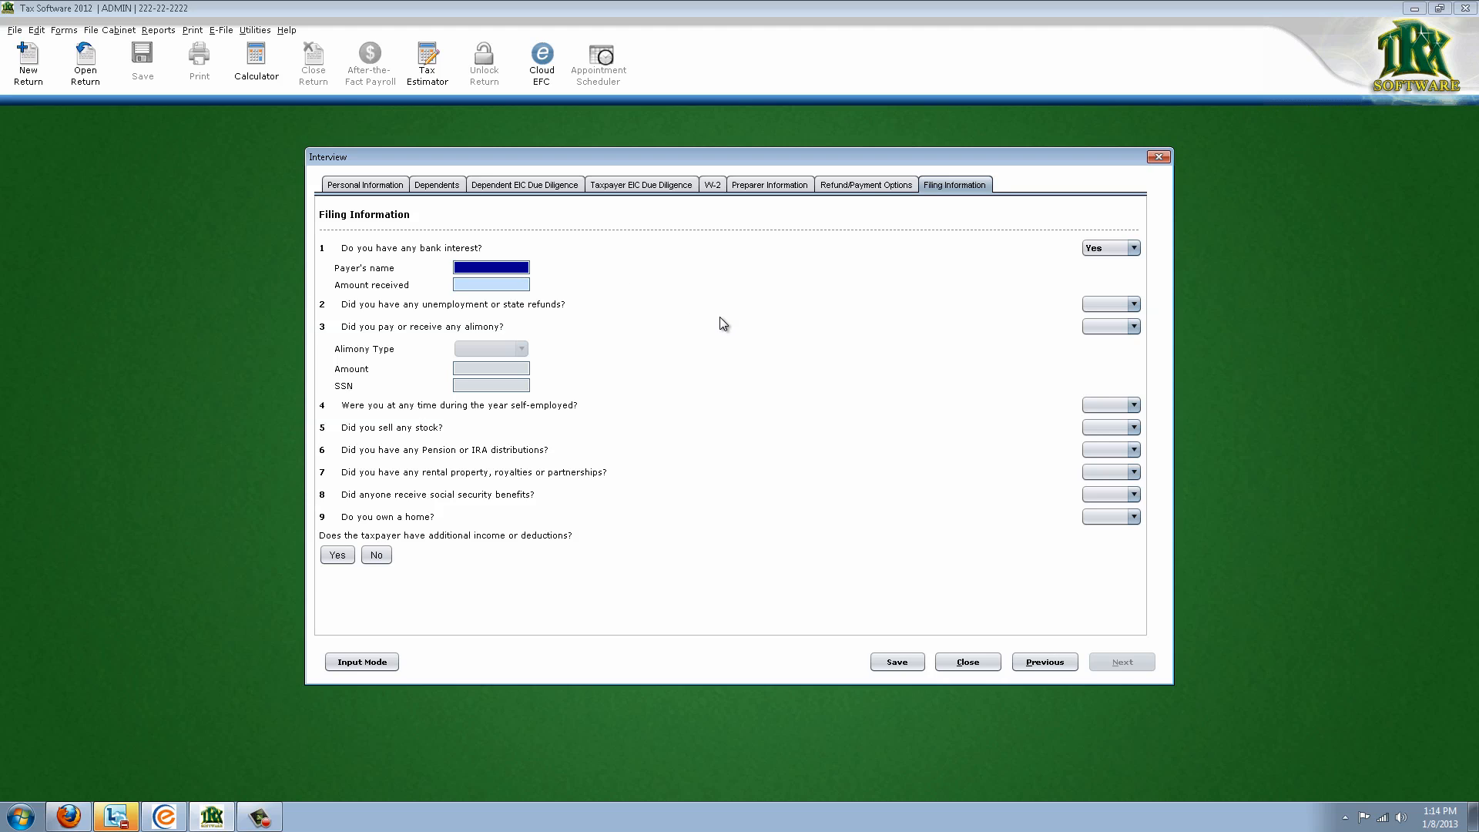
{"action": "type", "text": "BANK"}
{"action": "key", "text": "Tab"}
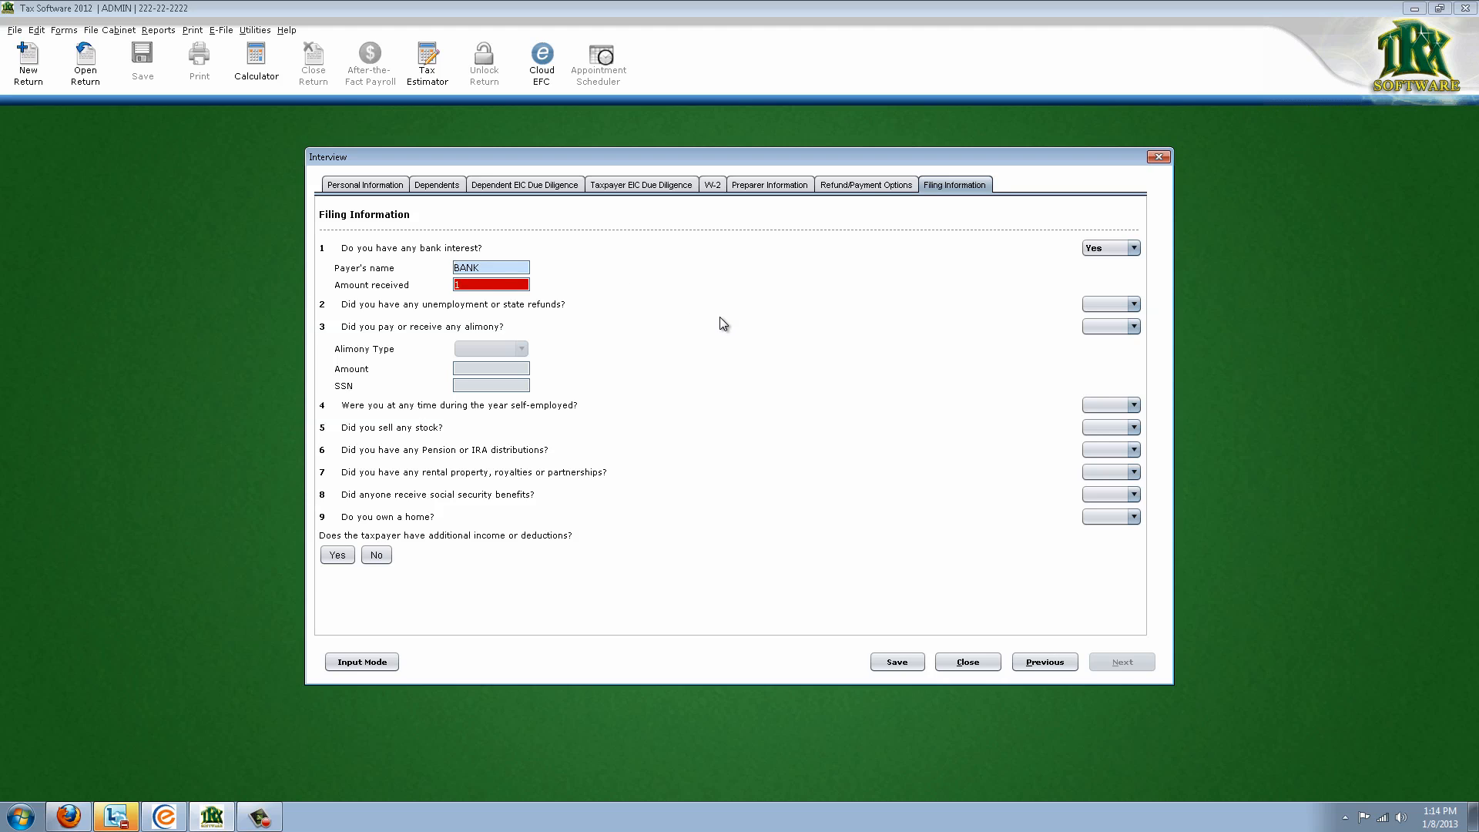
{"action": "key", "text": "Tab"}
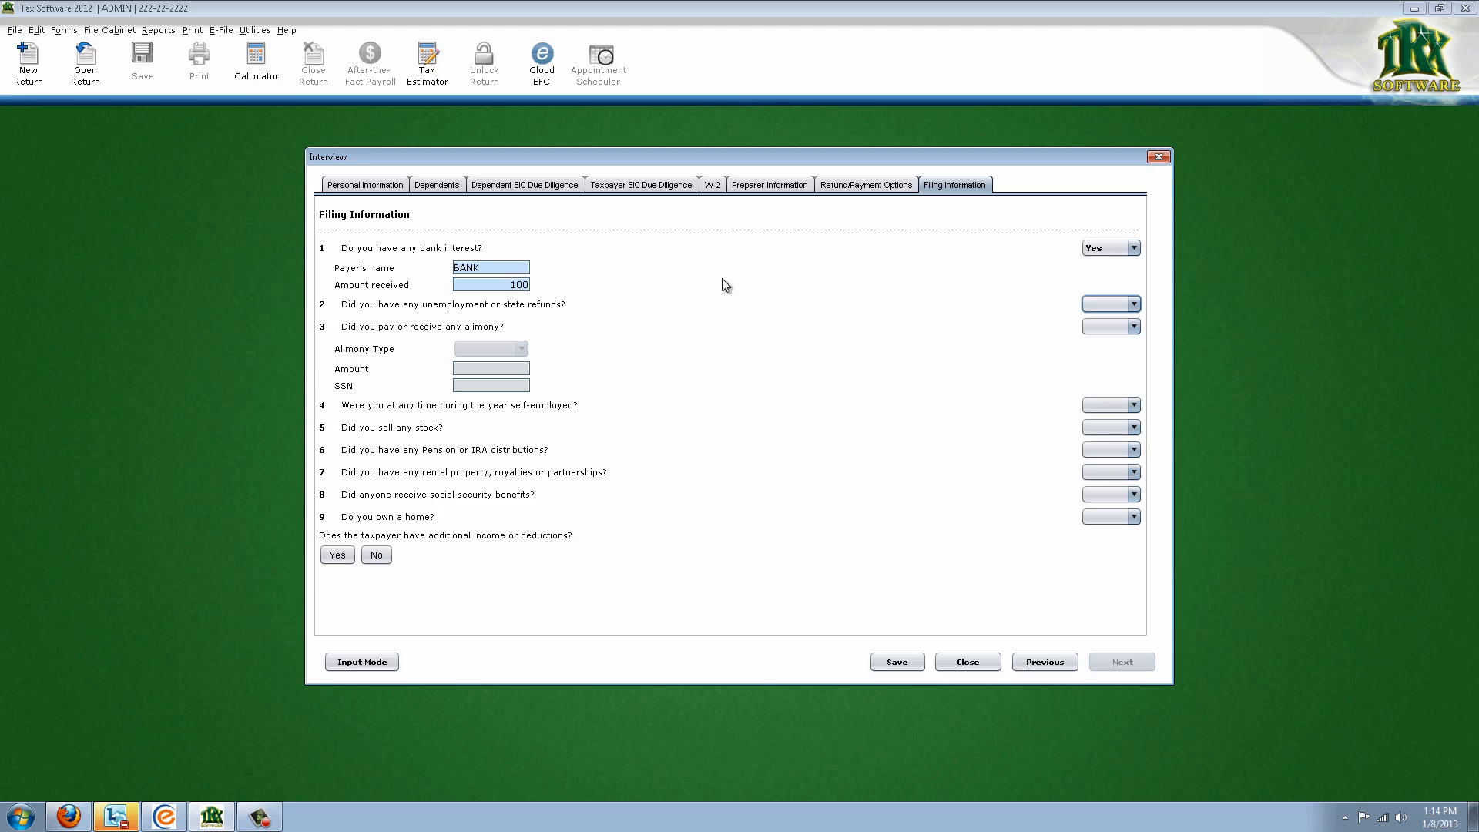
Answer Yes to refunds, No to alimony, and Yes to self-employment
{"action": "left_click", "coordinate": [1109, 304]}
{"action": "left_click", "coordinate": [1094, 333]}
{"action": "left_click", "coordinate": [1109, 327]}
{"action": "left_click", "coordinate": [1111, 374]}
{"action": "left_click", "coordinate": [1131, 406]}
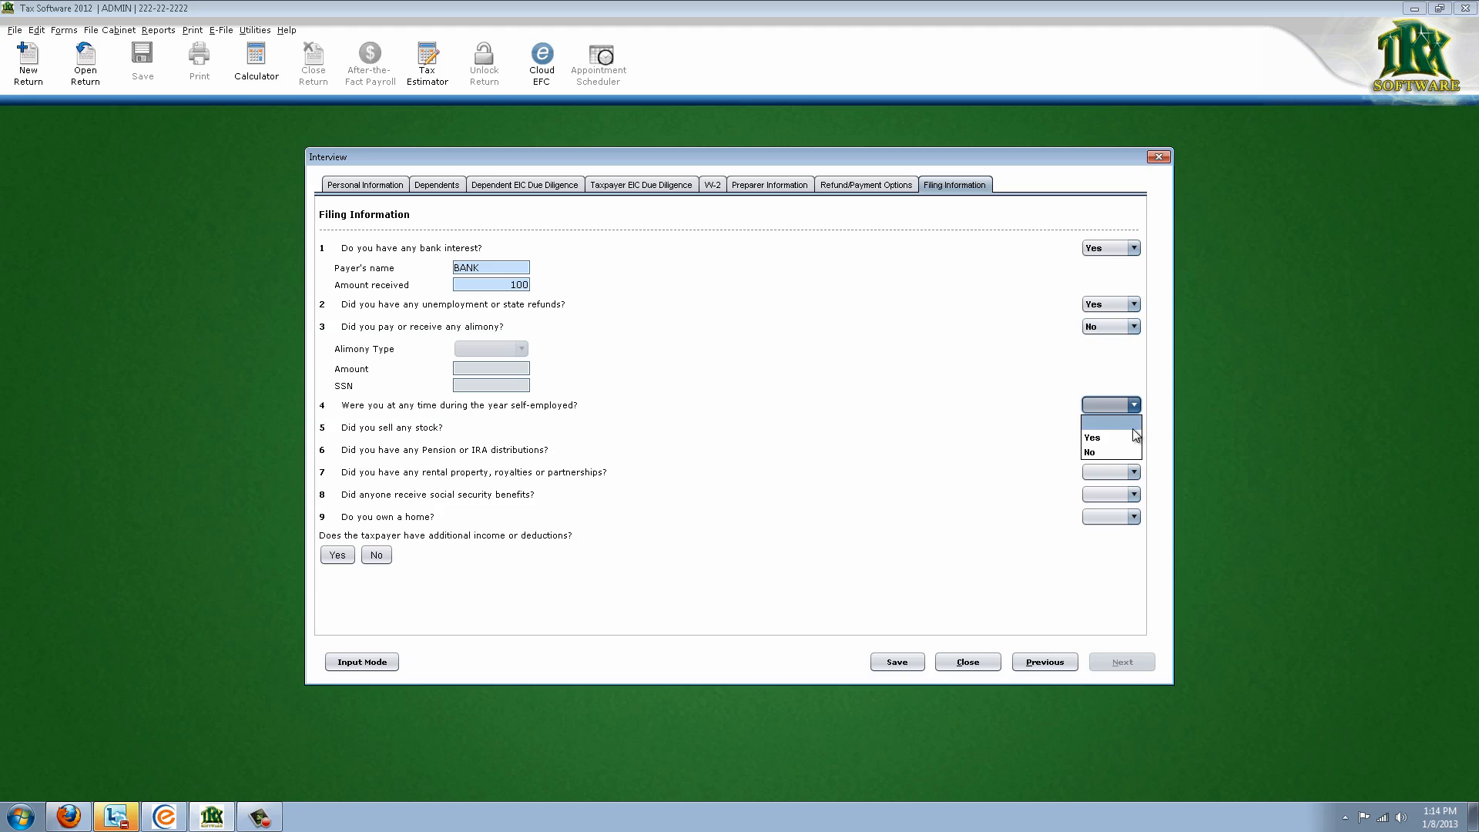
{"action": "left_click", "coordinate": [1131, 430]}
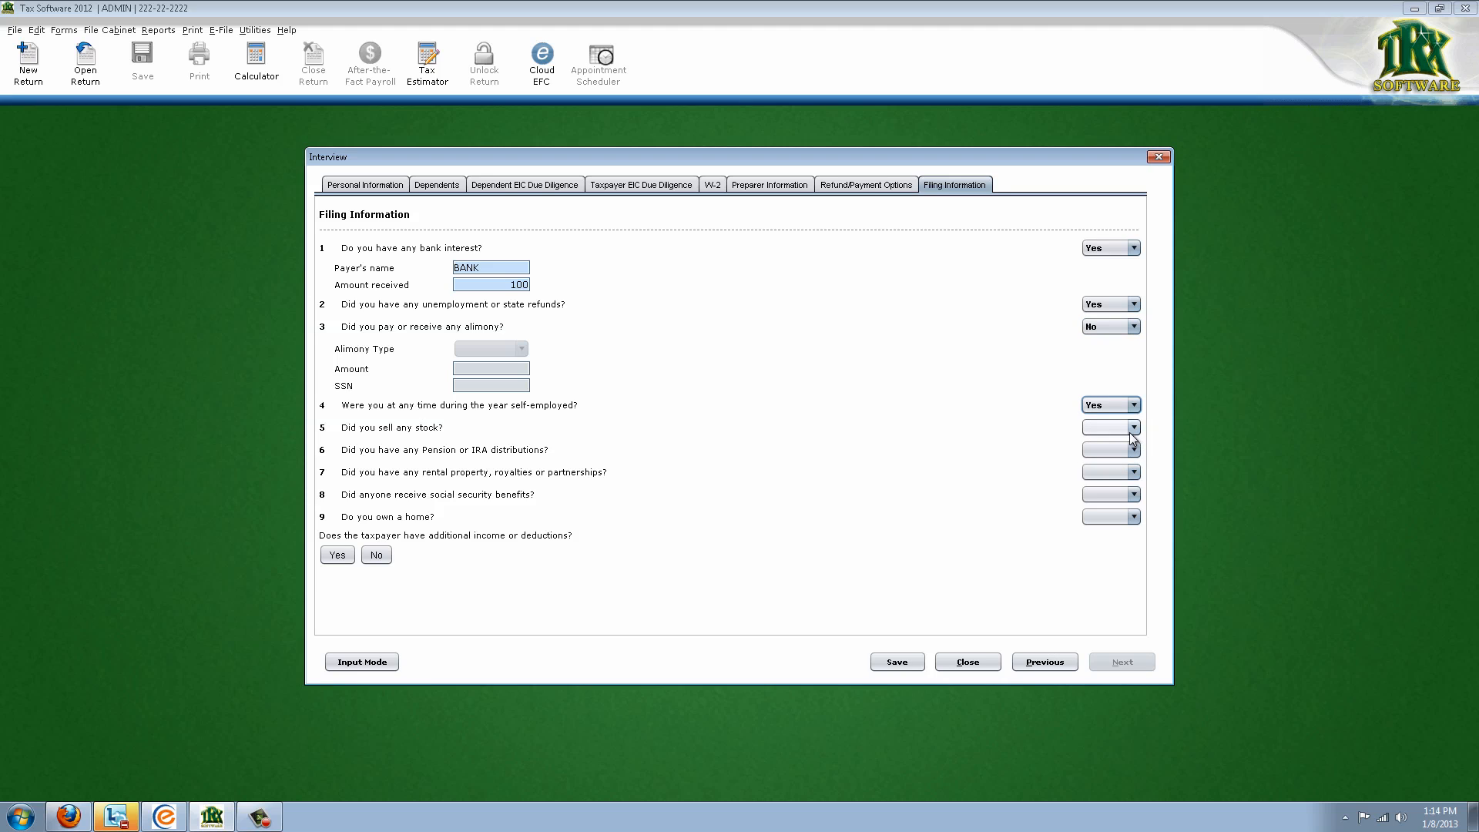
Answer No to stock sales, pensions/IRA, rental, social security and home ownership, then save
{"action": "left_click", "coordinate": [1132, 429]}
{"action": "left_click", "coordinate": [1118, 475]}
{"action": "left_click", "coordinate": [1128, 450]}
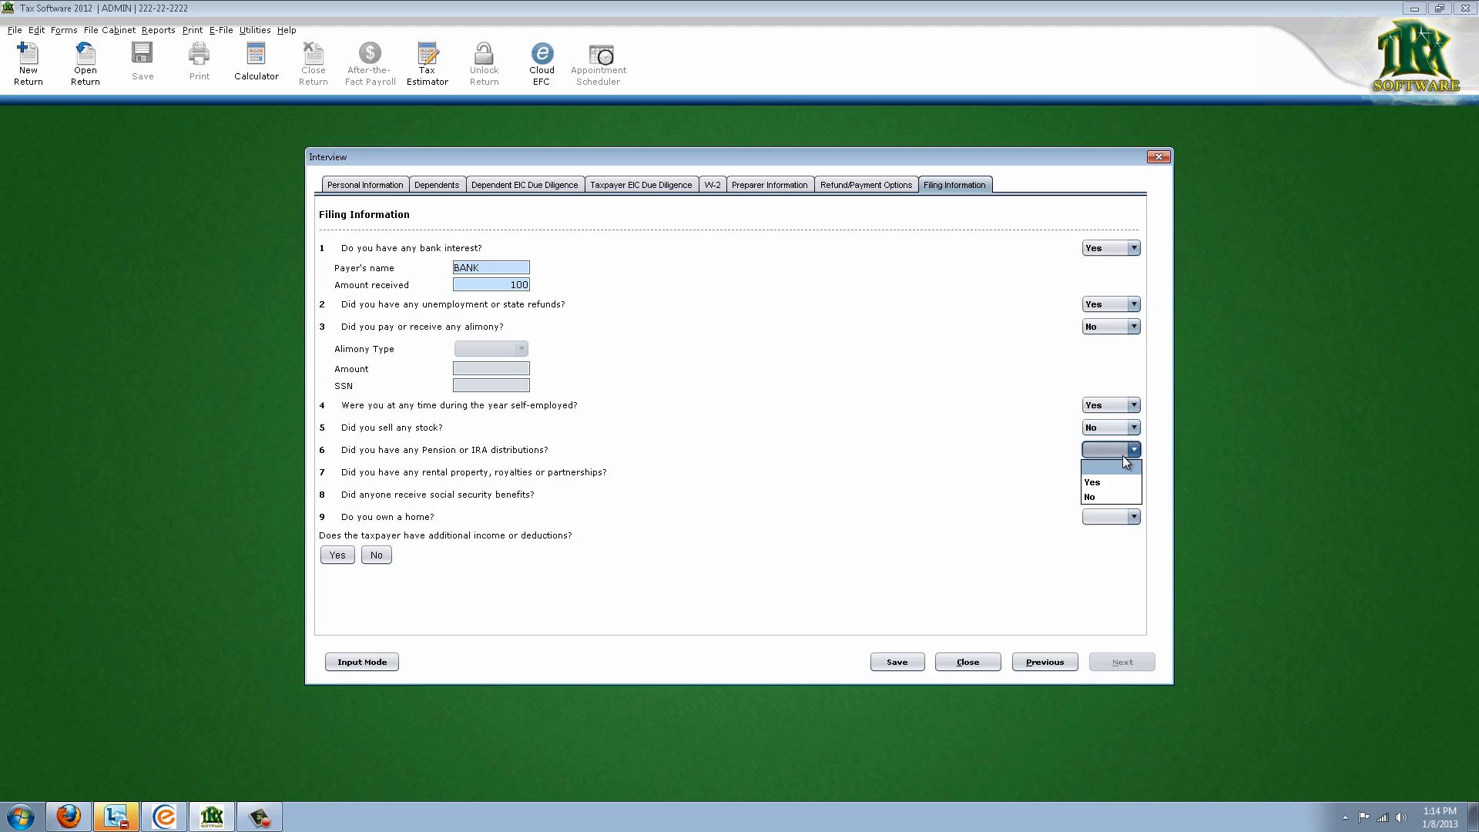
{"action": "left_click", "coordinate": [1113, 497]}
{"action": "left_click", "coordinate": [1131, 472]}
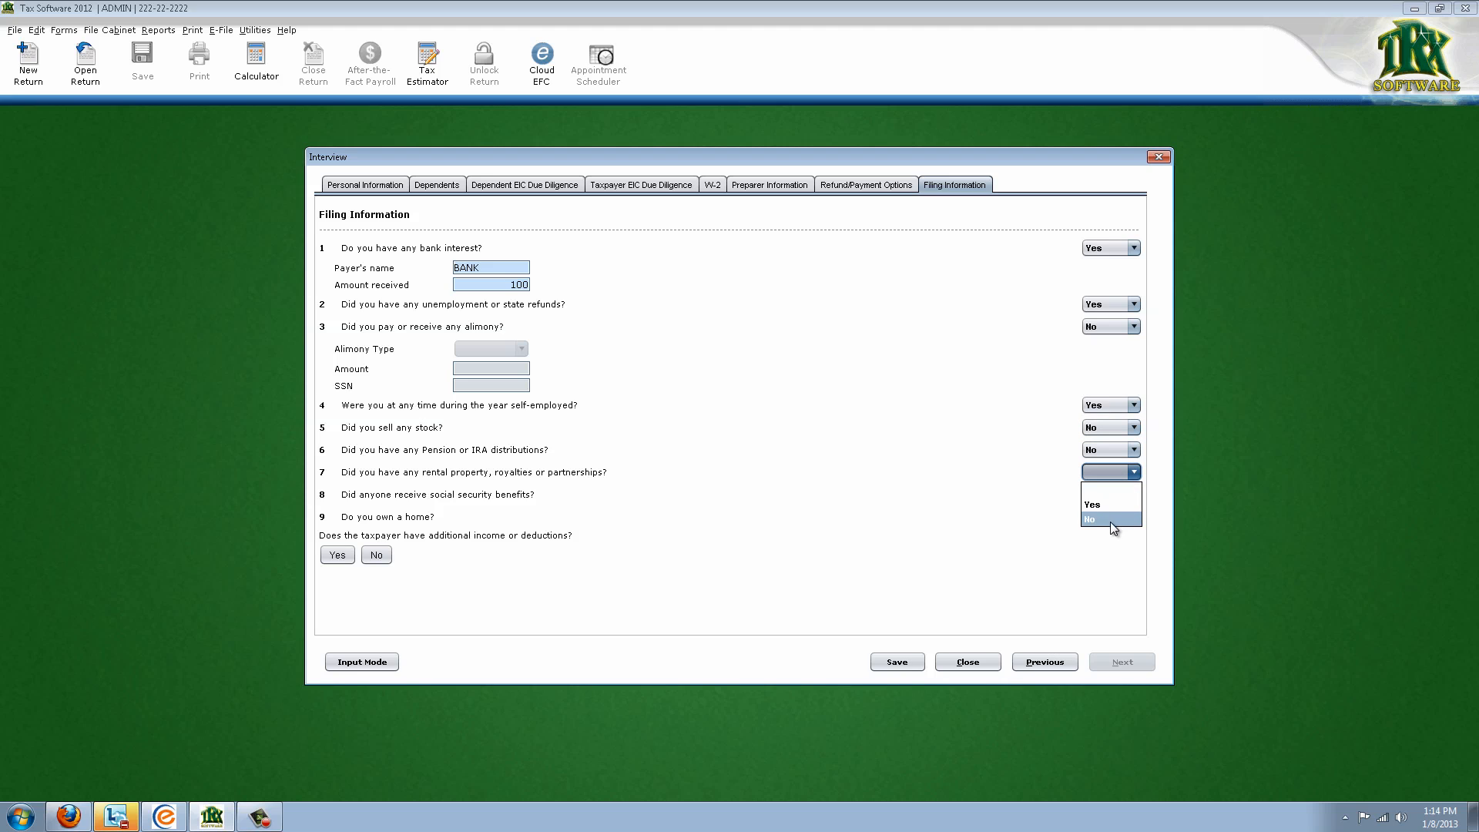
{"action": "left_click", "coordinate": [1113, 519]}
{"action": "left_click", "coordinate": [1132, 495]}
{"action": "left_click", "coordinate": [1113, 541]}
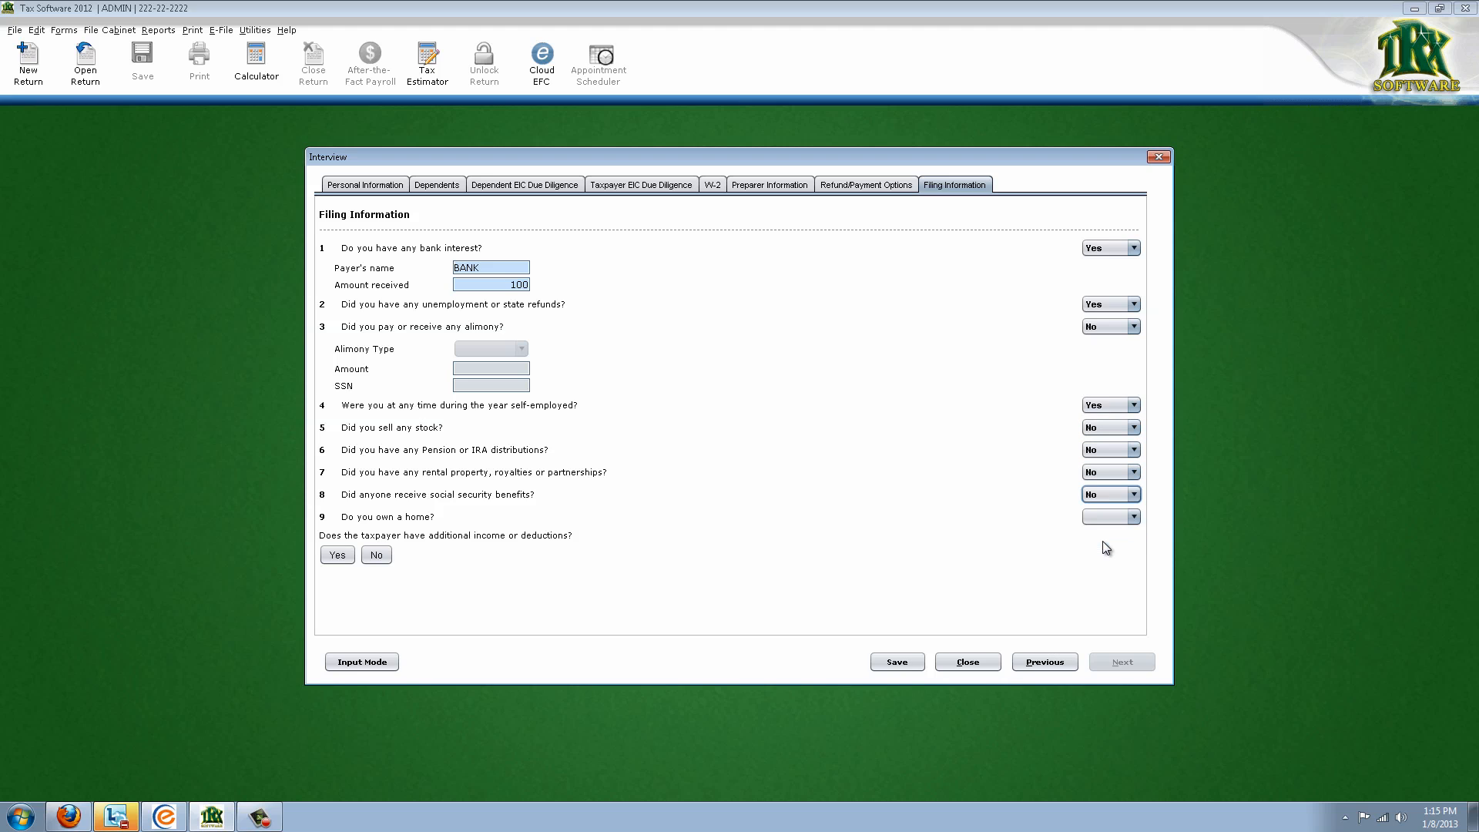
{"action": "left_click", "coordinate": [1109, 517]}
{"action": "left_click", "coordinate": [1093, 564]}
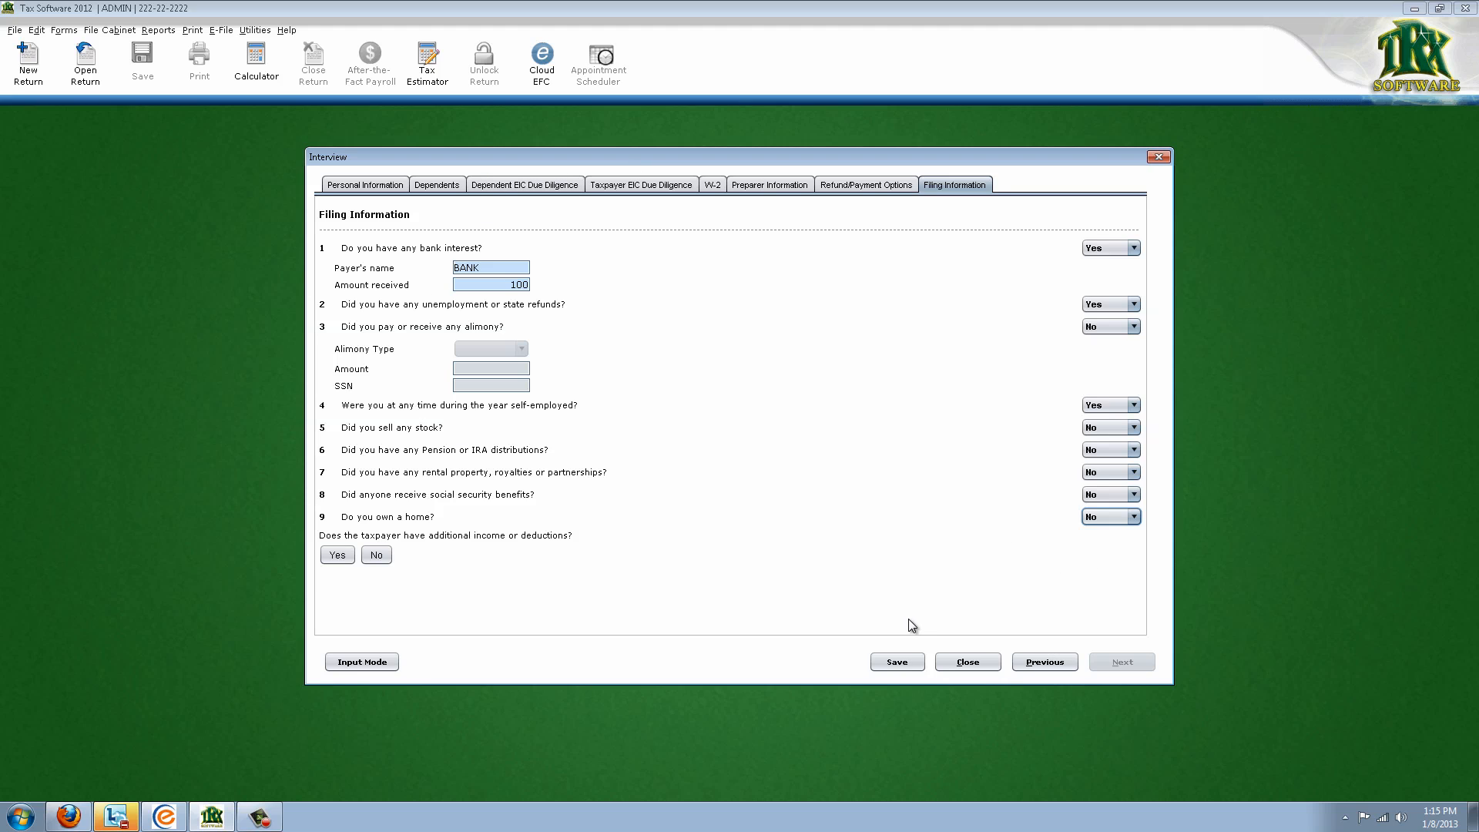
{"action": "left_click", "coordinate": [896, 663]}
Switch to forms entry, scroll through the Client Information Sheet, then open the Return Information Sheet
{"action": "left_click", "coordinate": [380, 667]}
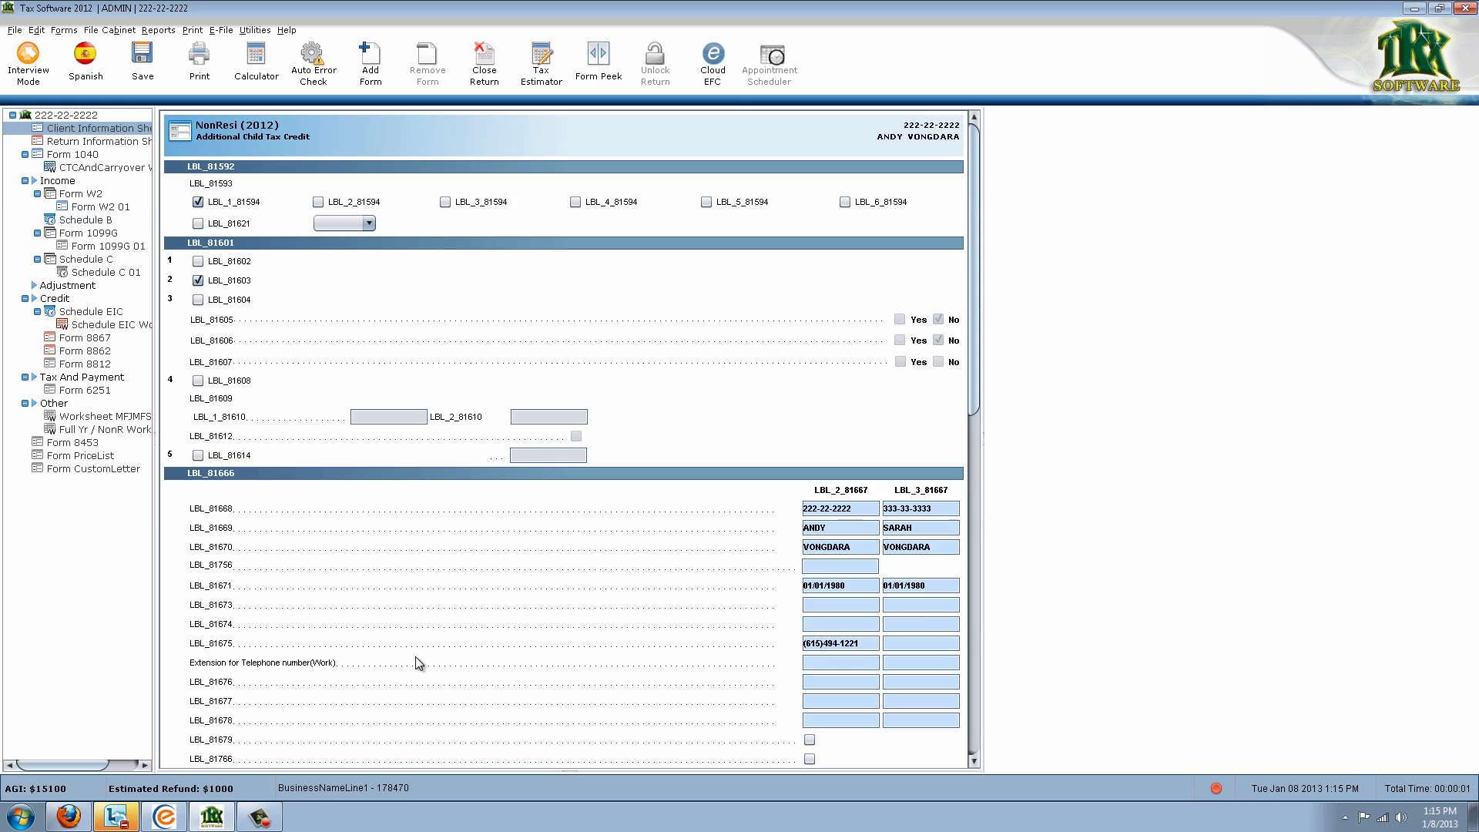
{"action": "left_click", "coordinate": [114, 140]}
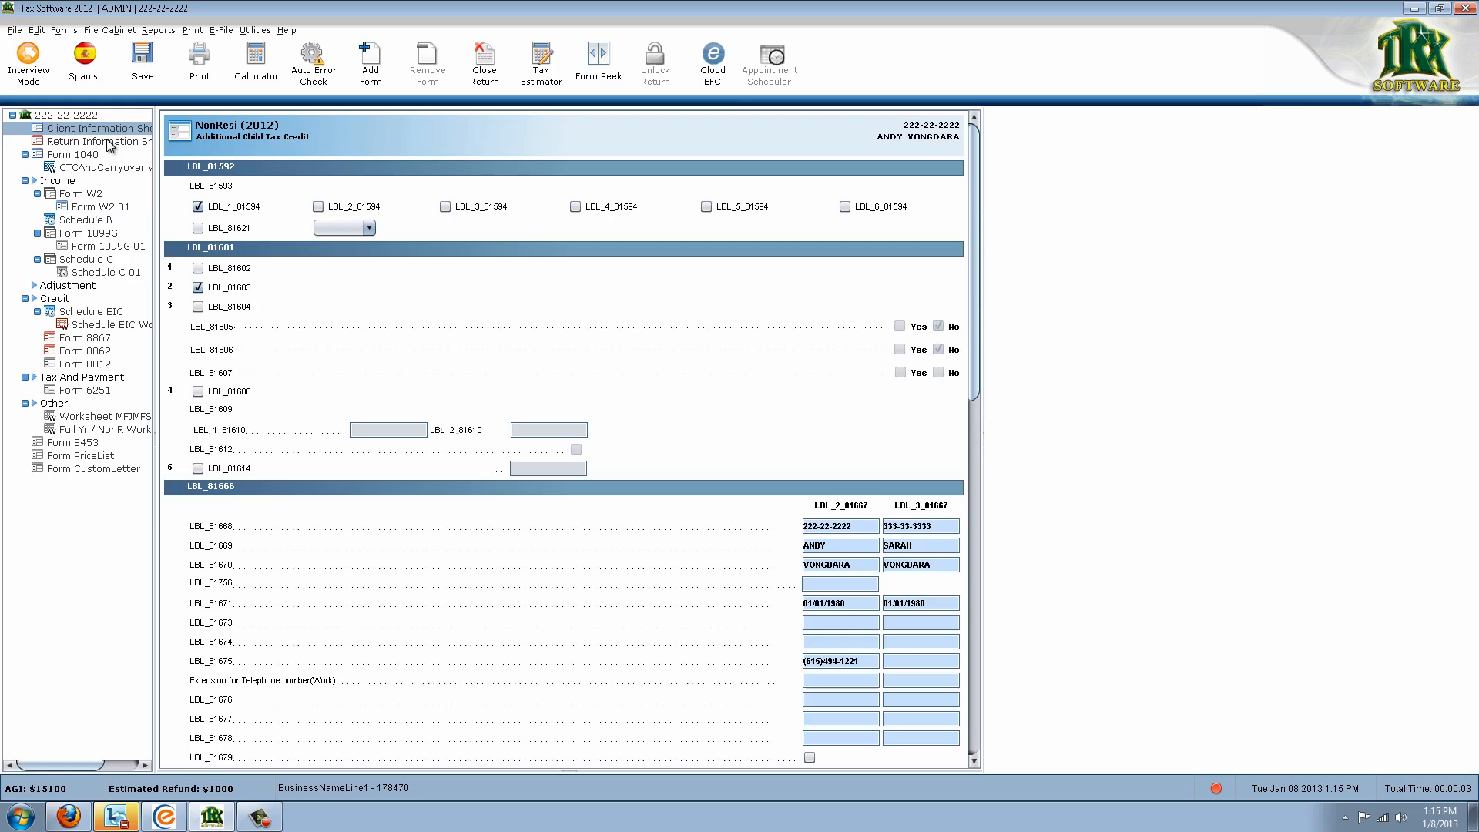
{"action": "left_click", "coordinate": [113, 131]}
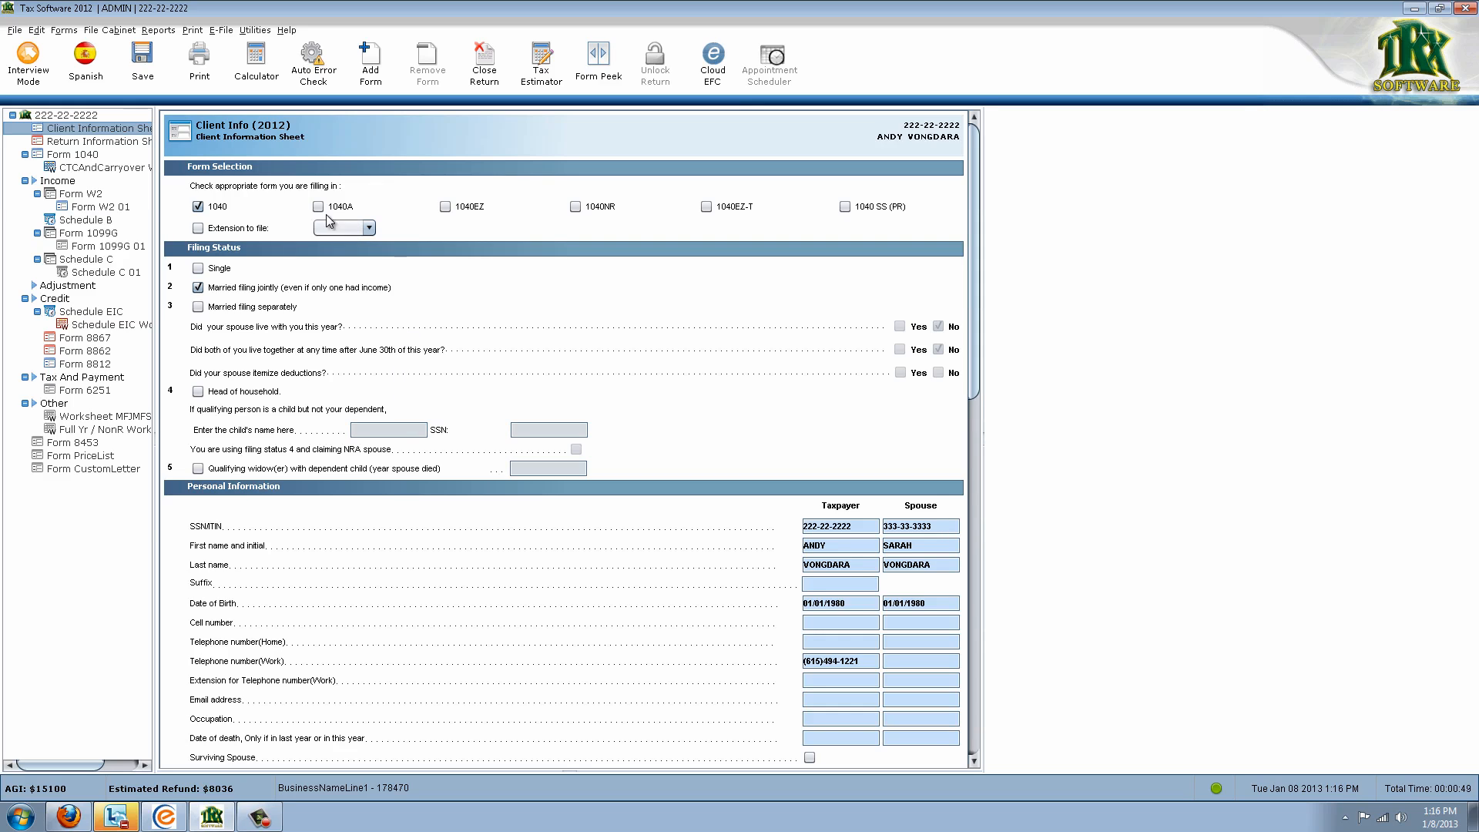
{"action": "scroll", "coordinate": [346, 370], "scroll_direction": "down", "scroll_amount": 3}
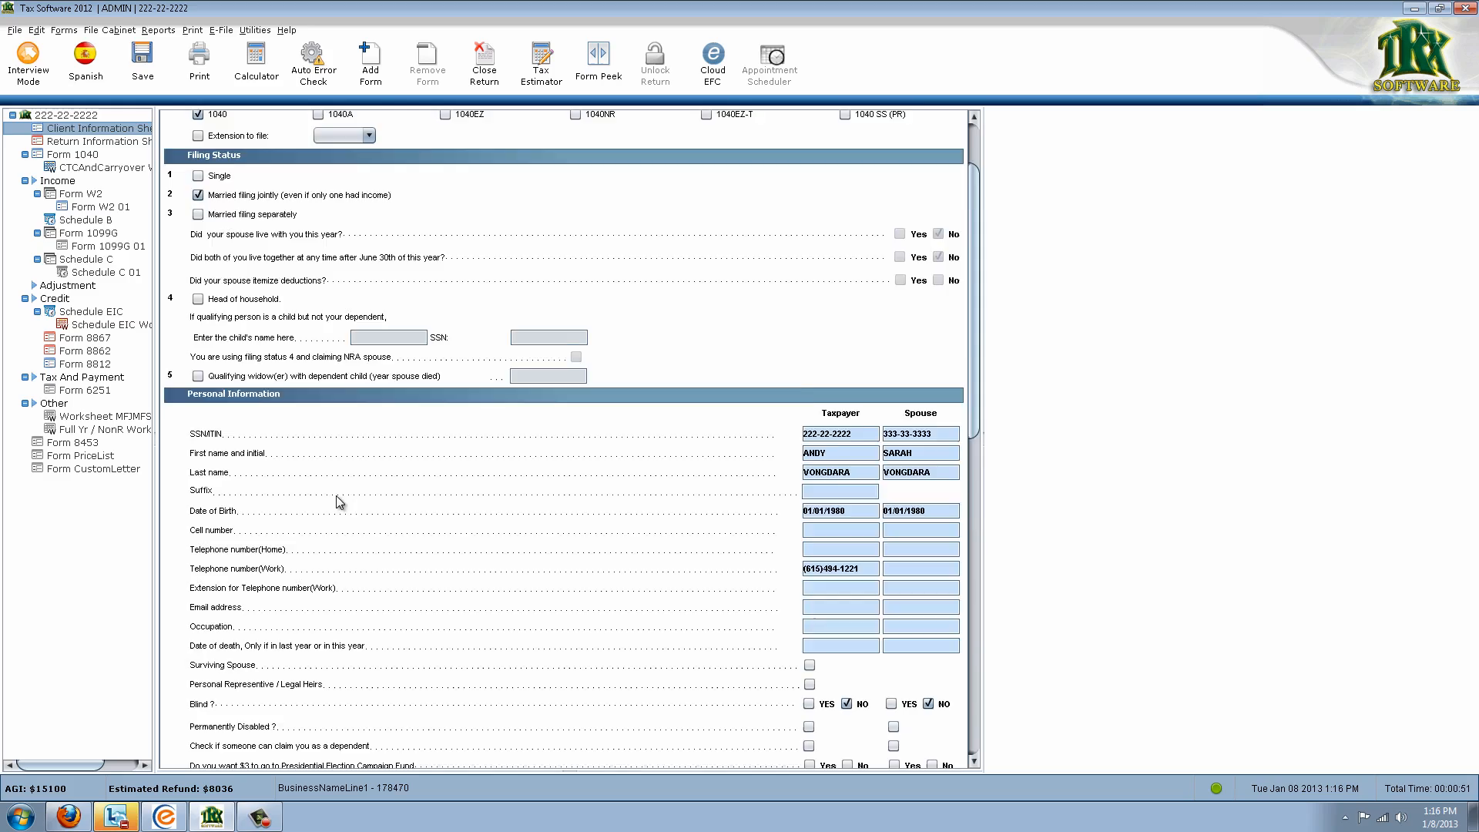
{"action": "scroll", "coordinate": [347, 502], "scroll_direction": "down", "scroll_amount": 15}
{"action": "scroll", "coordinate": [469, 520], "scroll_direction": "down", "scroll_amount": 5}
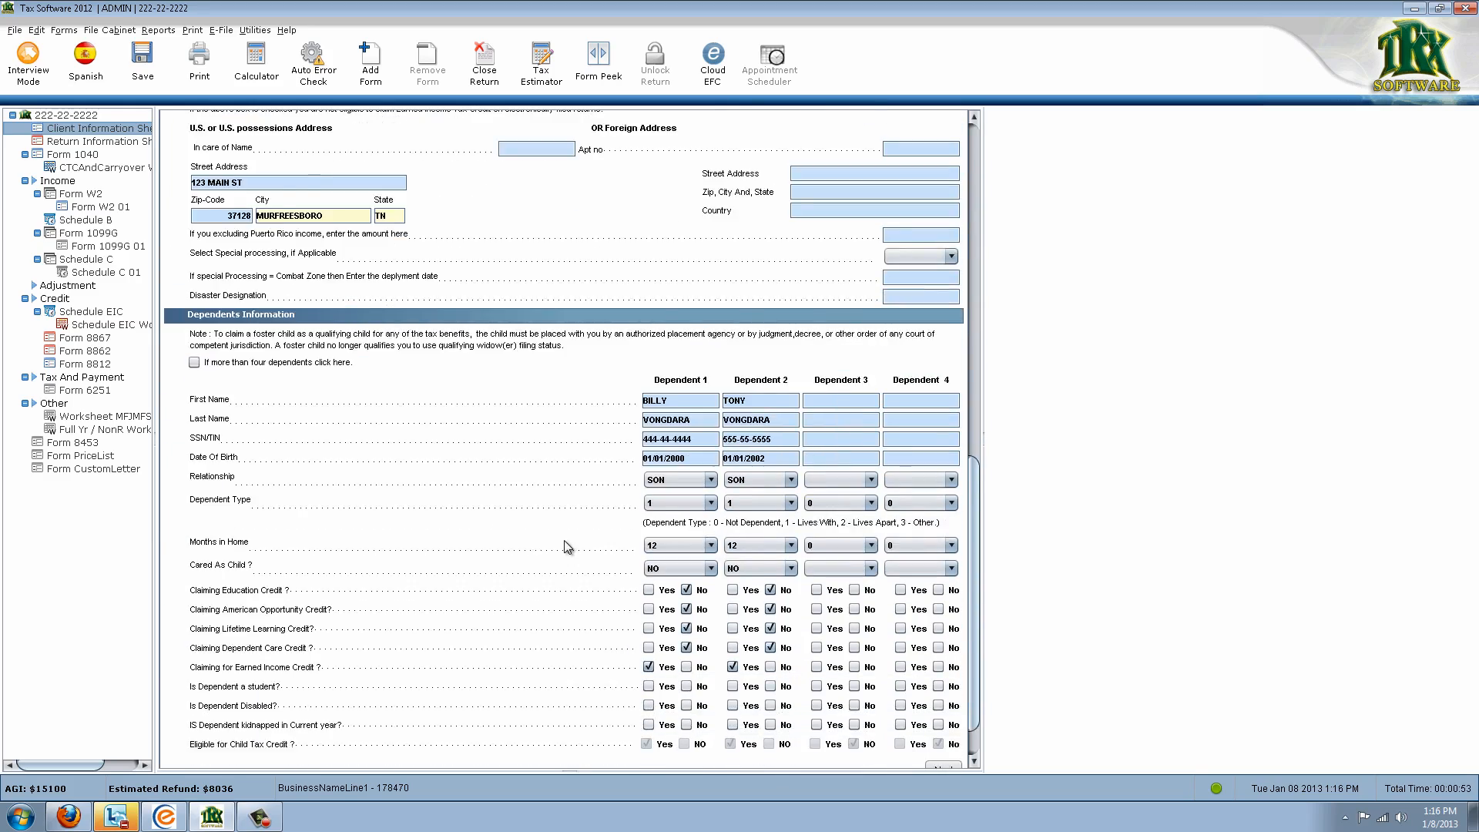
{"action": "scroll", "coordinate": [593, 558], "scroll_direction": "up", "scroll_amount": 6}
{"action": "scroll", "coordinate": [593, 558], "scroll_direction": "up", "scroll_amount": 10}
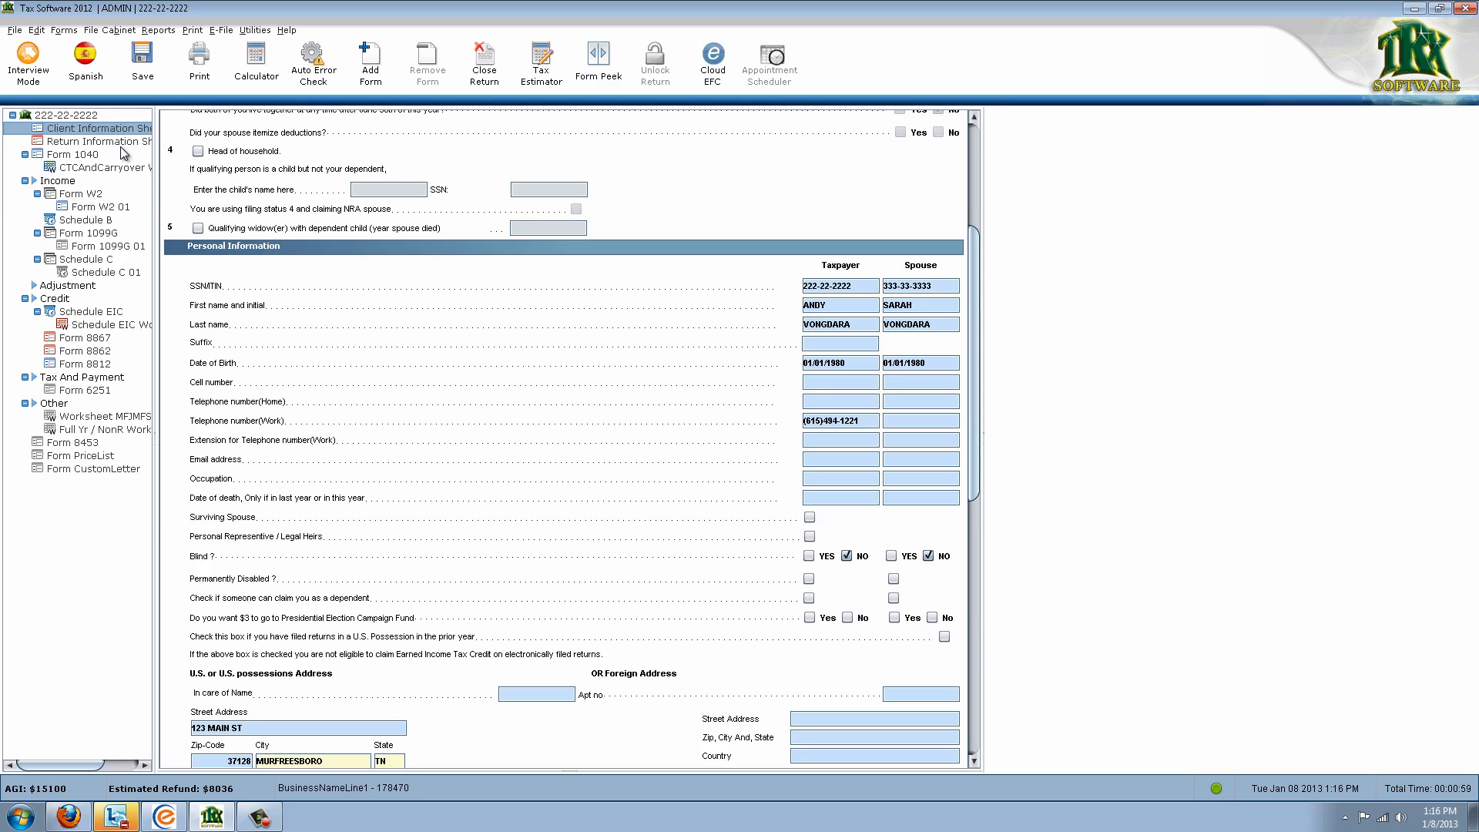
{"action": "left_click", "coordinate": [93, 141]}
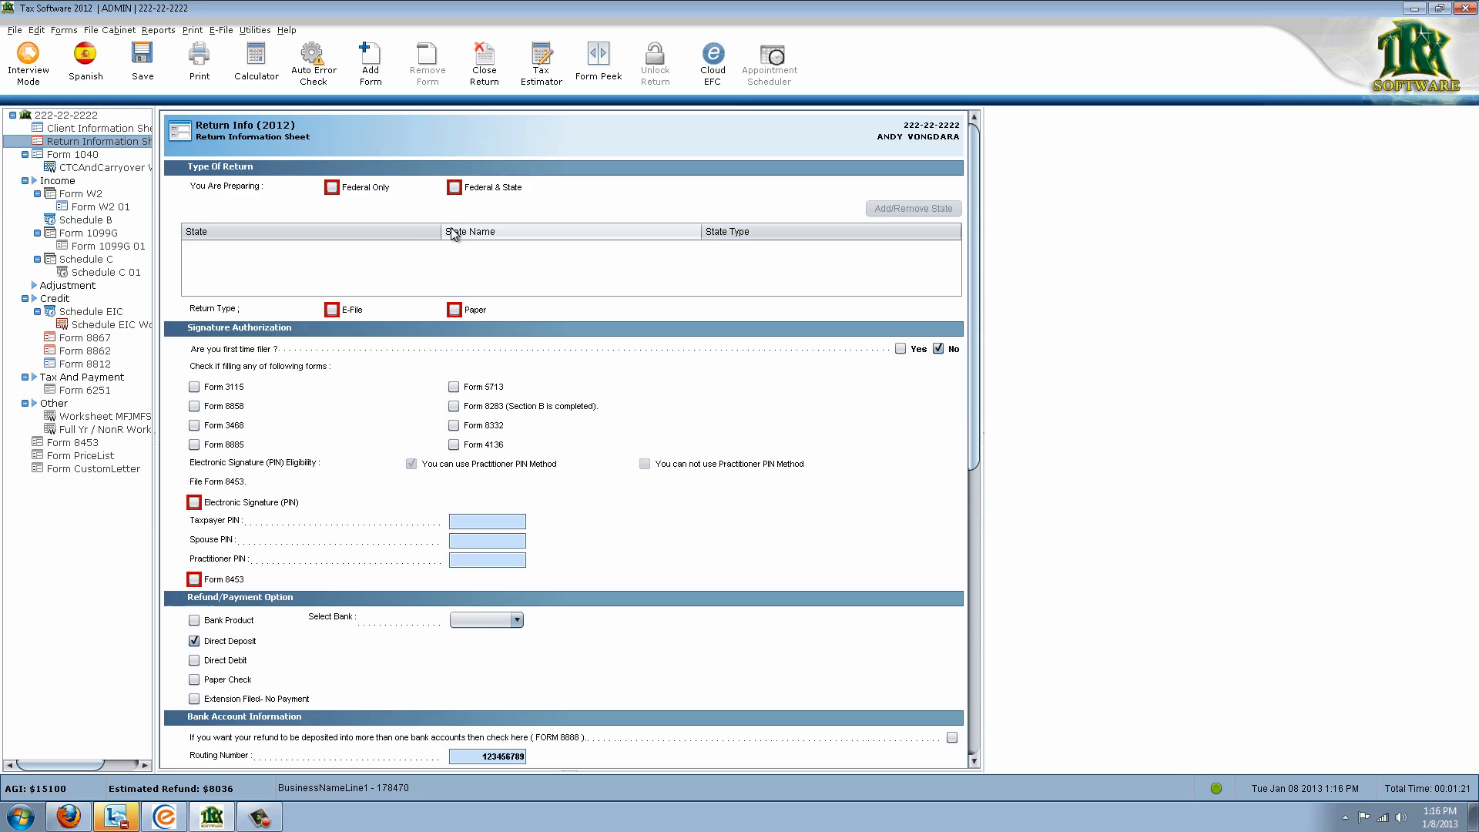
Select Federal & State electronic filing and enter the taxpayer and spouse signature PINs
{"action": "left_click", "coordinate": [454, 188]}
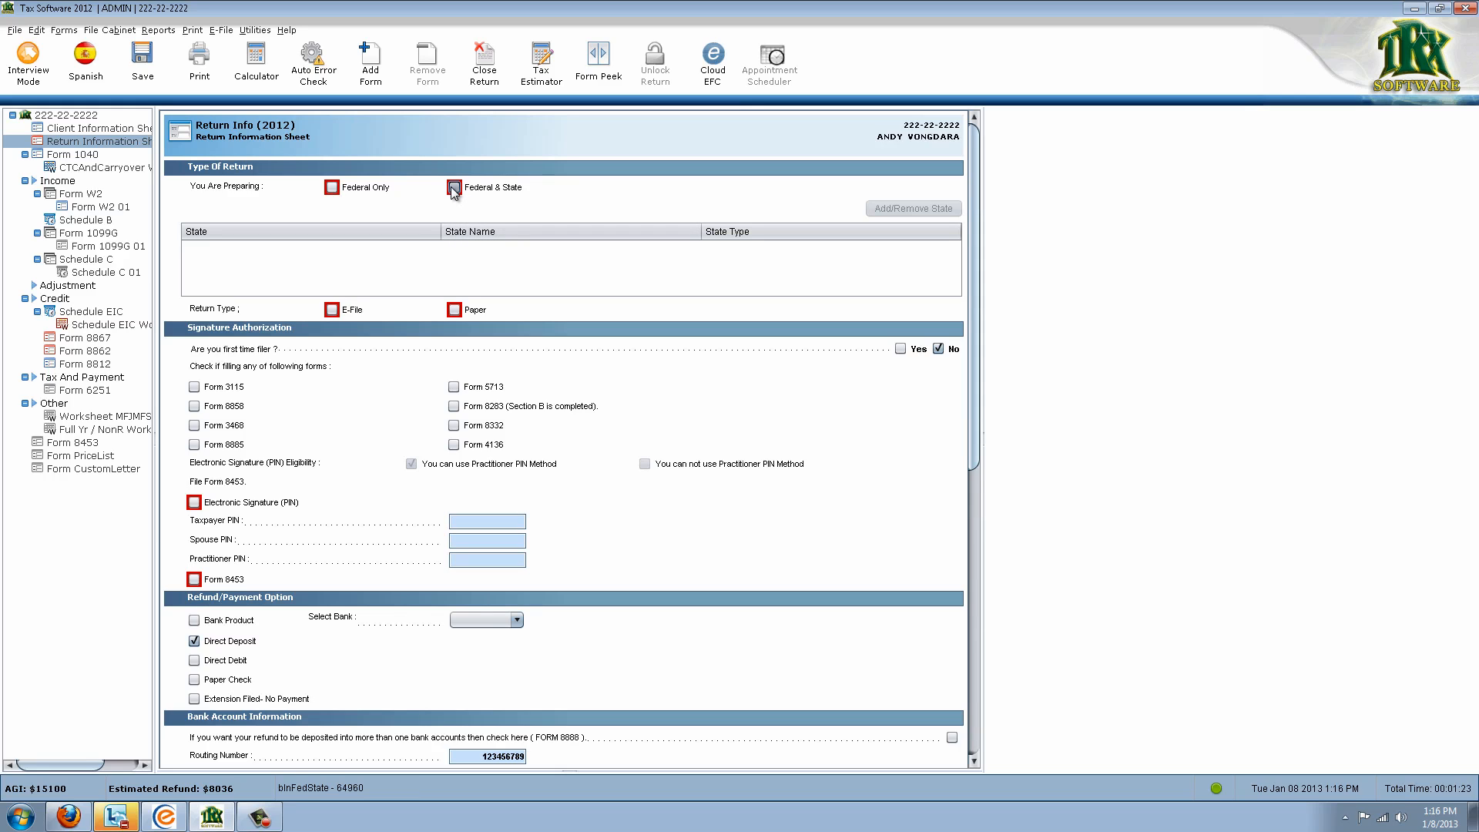
{"action": "left_click", "coordinate": [331, 310]}
{"action": "left_click", "coordinate": [499, 528]}
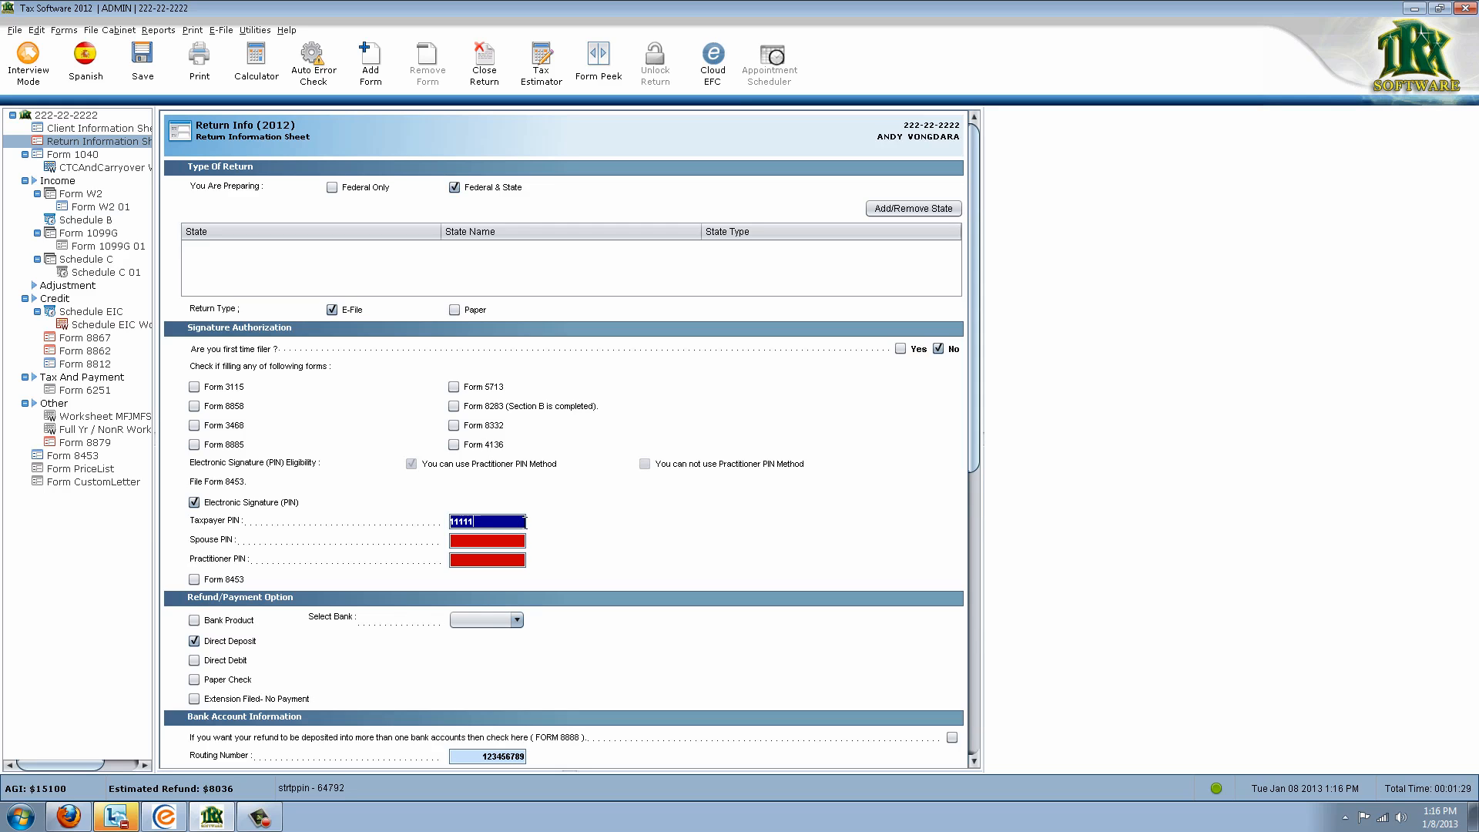
{"action": "key", "text": "Tab"}
{"action": "type", "text": "22222"}
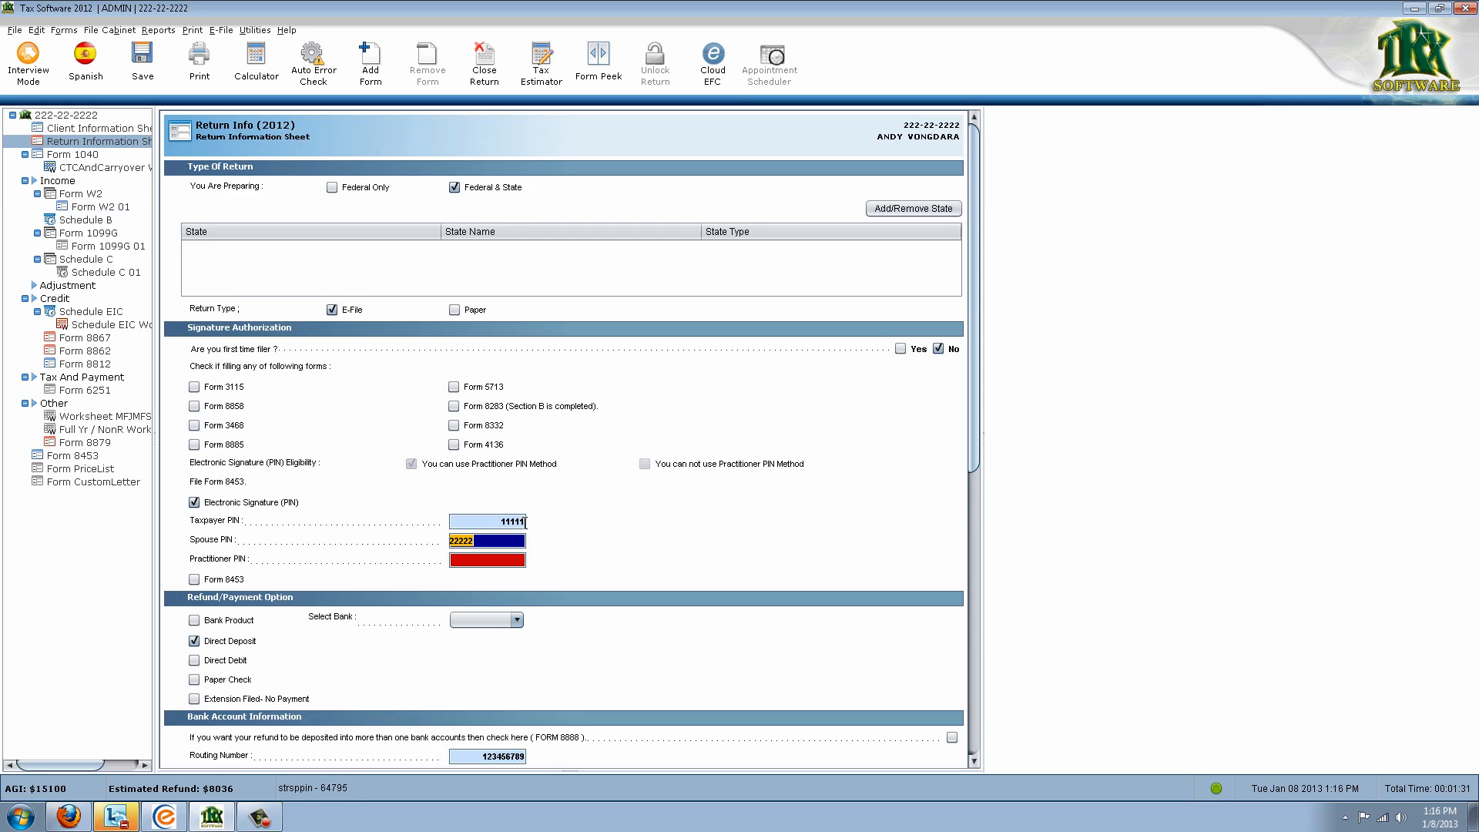
{"action": "key", "text": "Tab"}
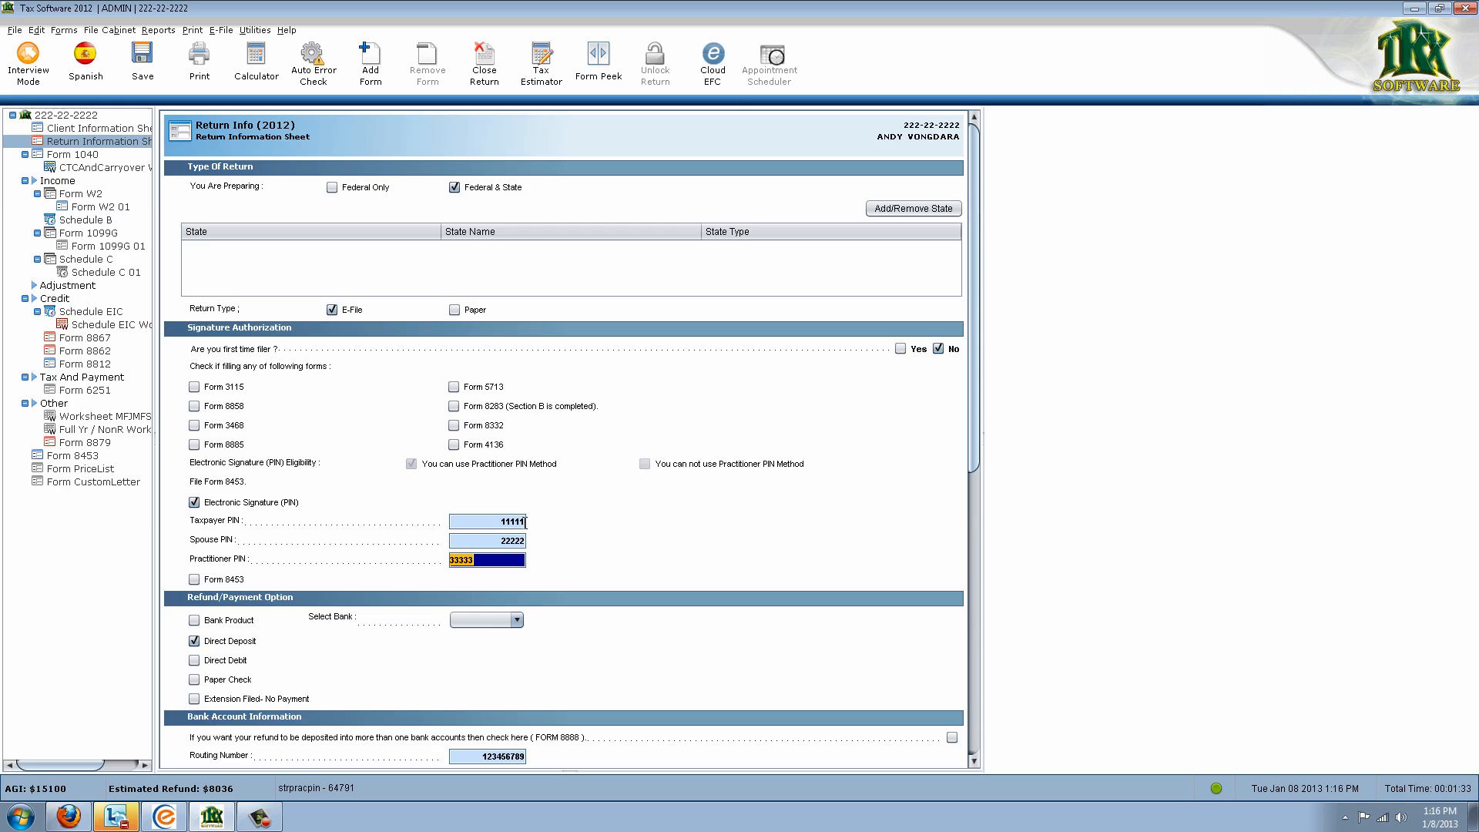
Mark the refund account type as Checking and review the rest of the sheet
{"action": "scroll", "coordinate": [571, 576], "scroll_direction": "down", "scroll_amount": 2}
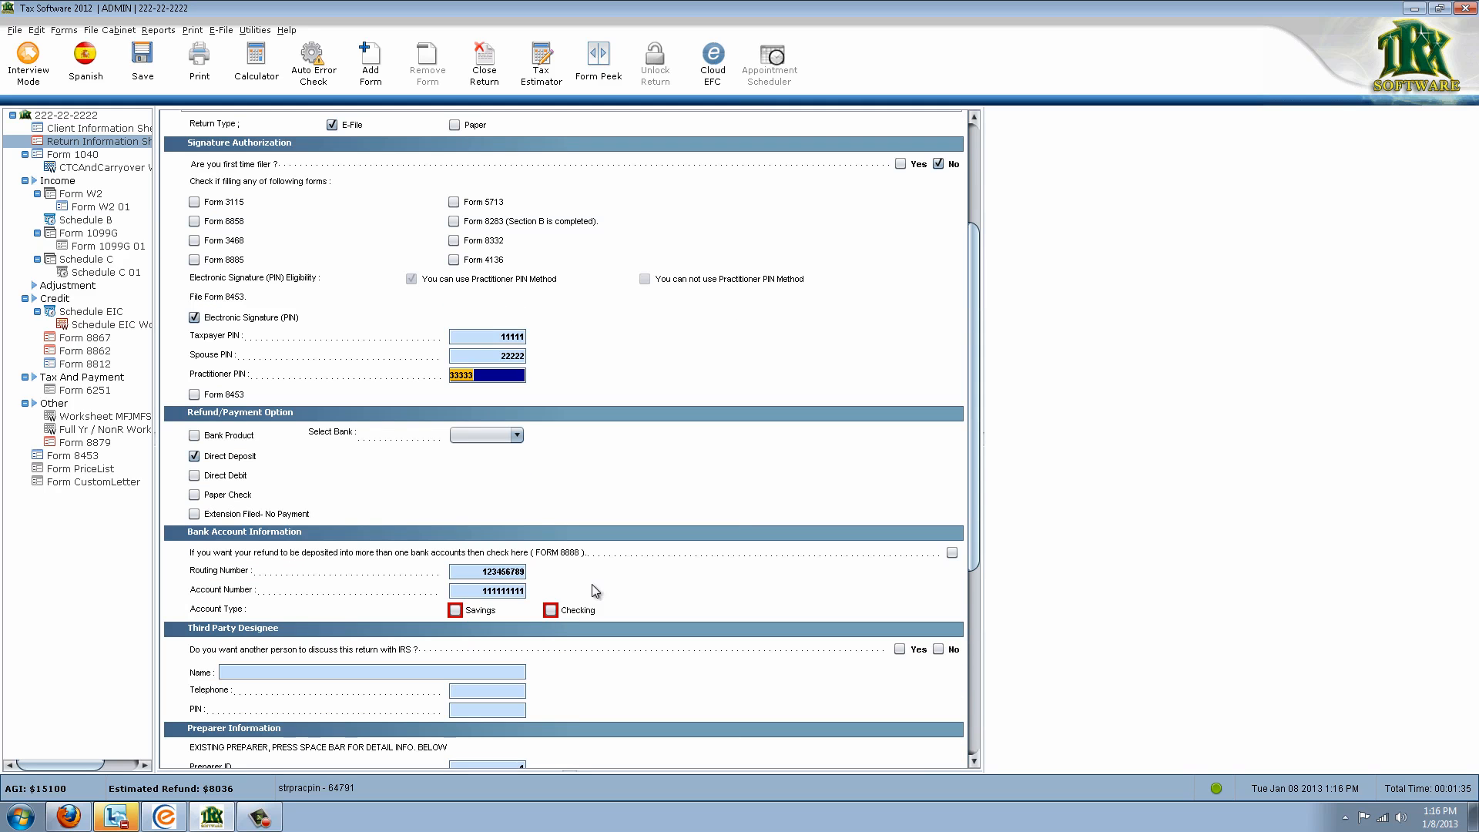
{"action": "left_click", "coordinate": [550, 610]}
{"action": "scroll", "coordinate": [541, 632], "scroll_direction": "down", "scroll_amount": 2}
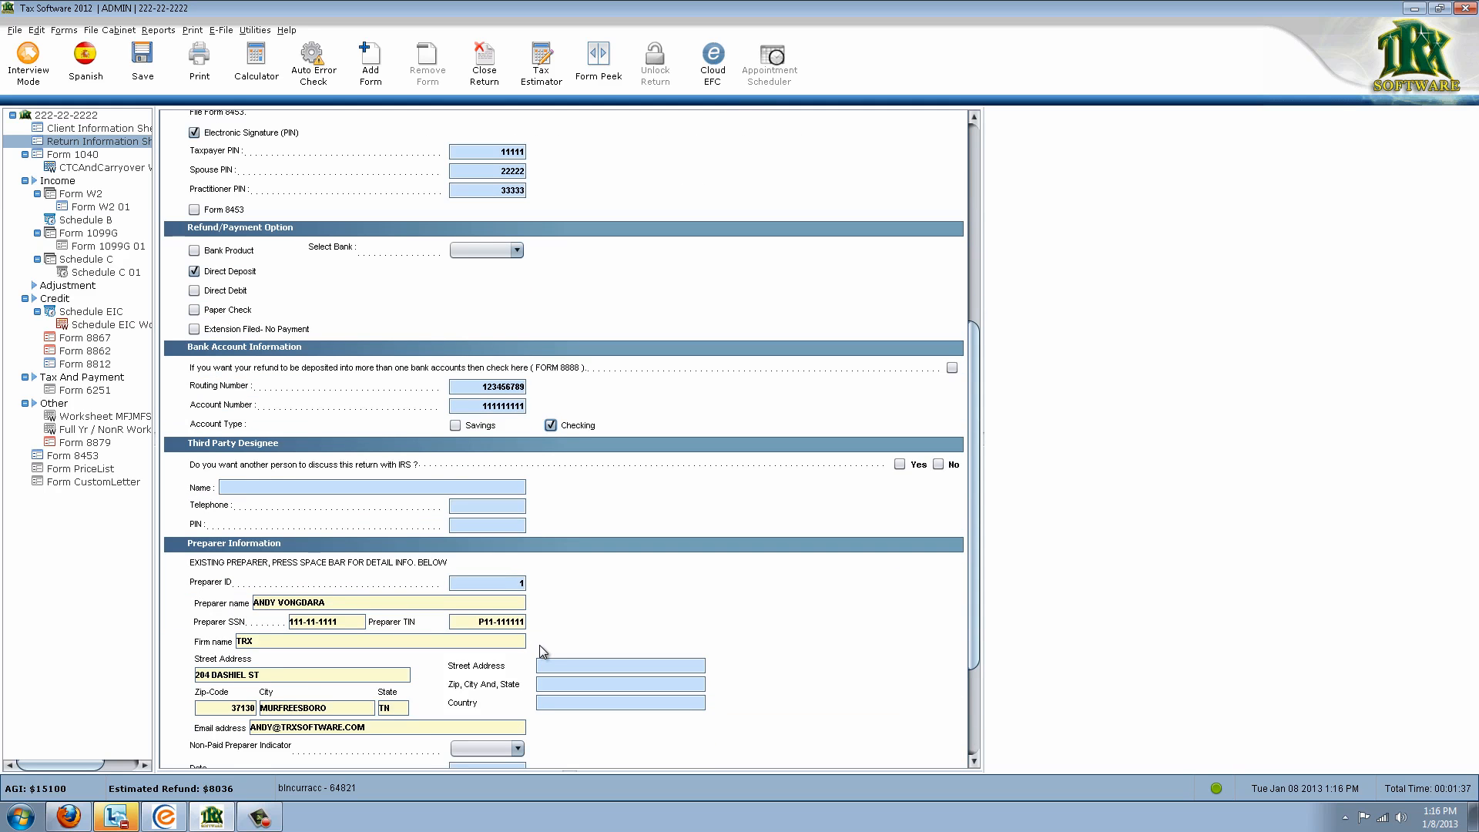
{"action": "scroll", "coordinate": [535, 649], "scroll_direction": "down", "scroll_amount": 1}
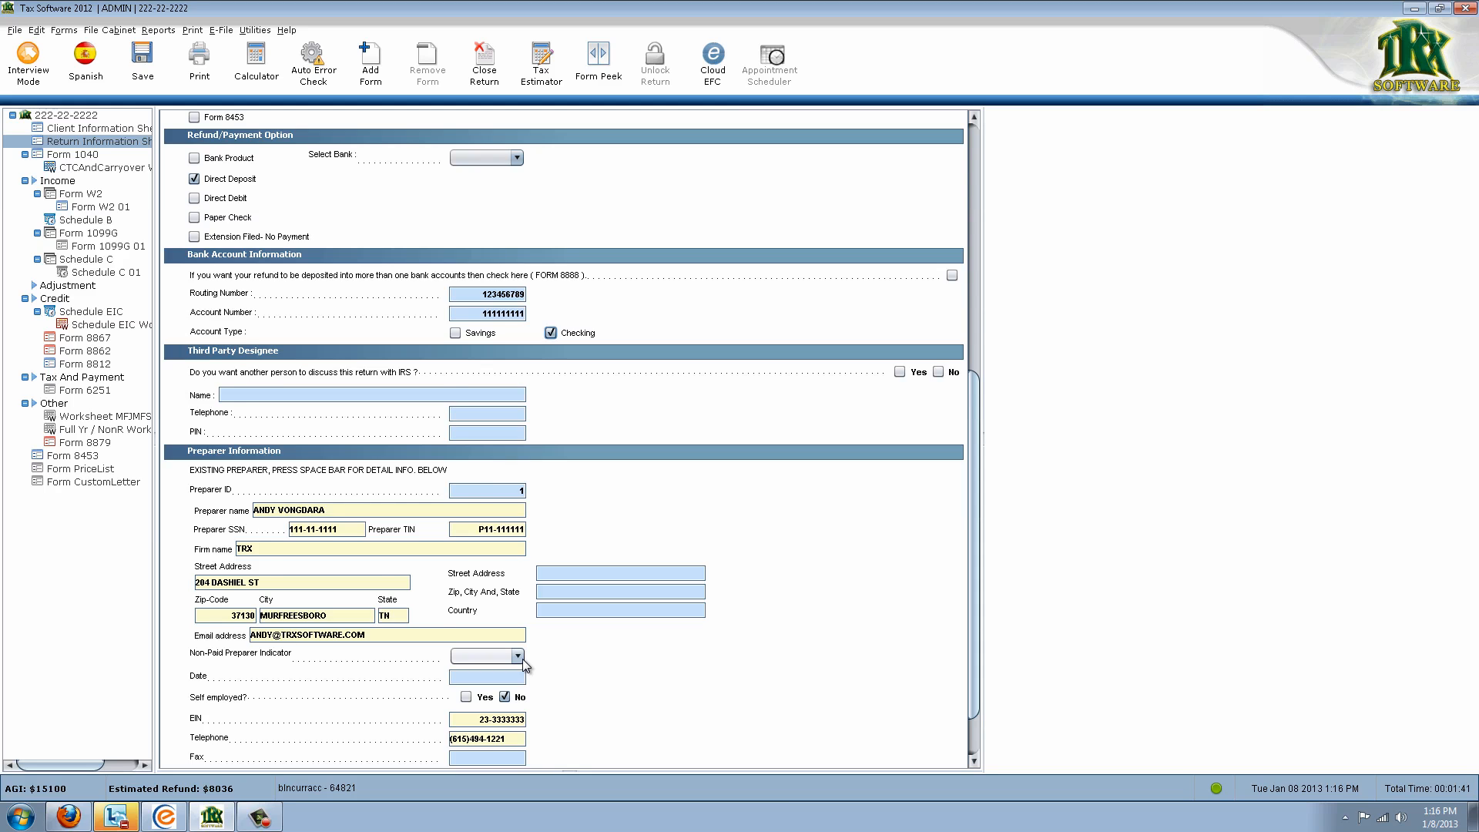
{"action": "scroll", "coordinate": [522, 659], "scroll_direction": "down", "scroll_amount": 1}
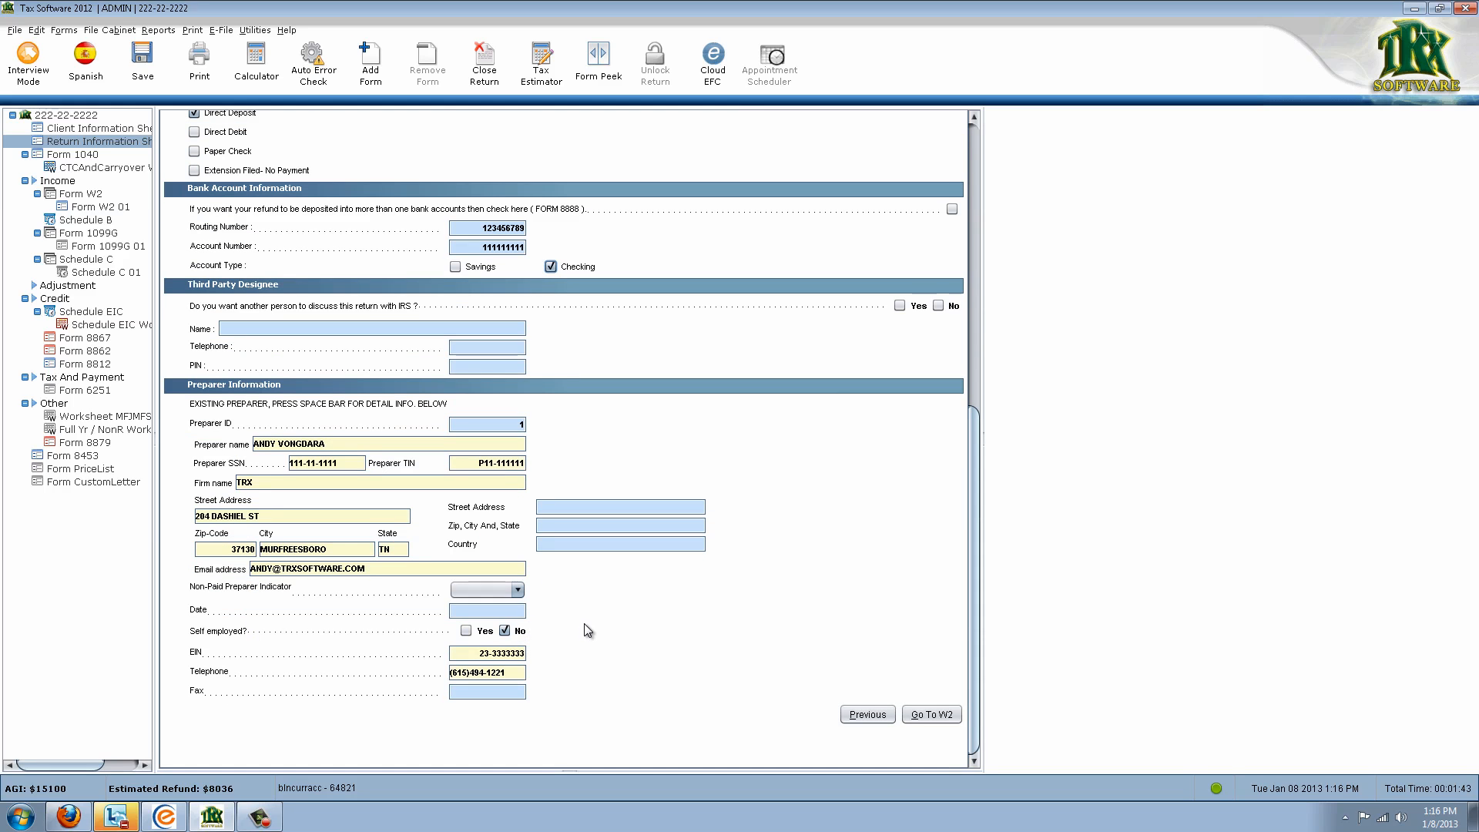
{"action": "scroll", "coordinate": [588, 637], "scroll_direction": "up", "scroll_amount": 1}
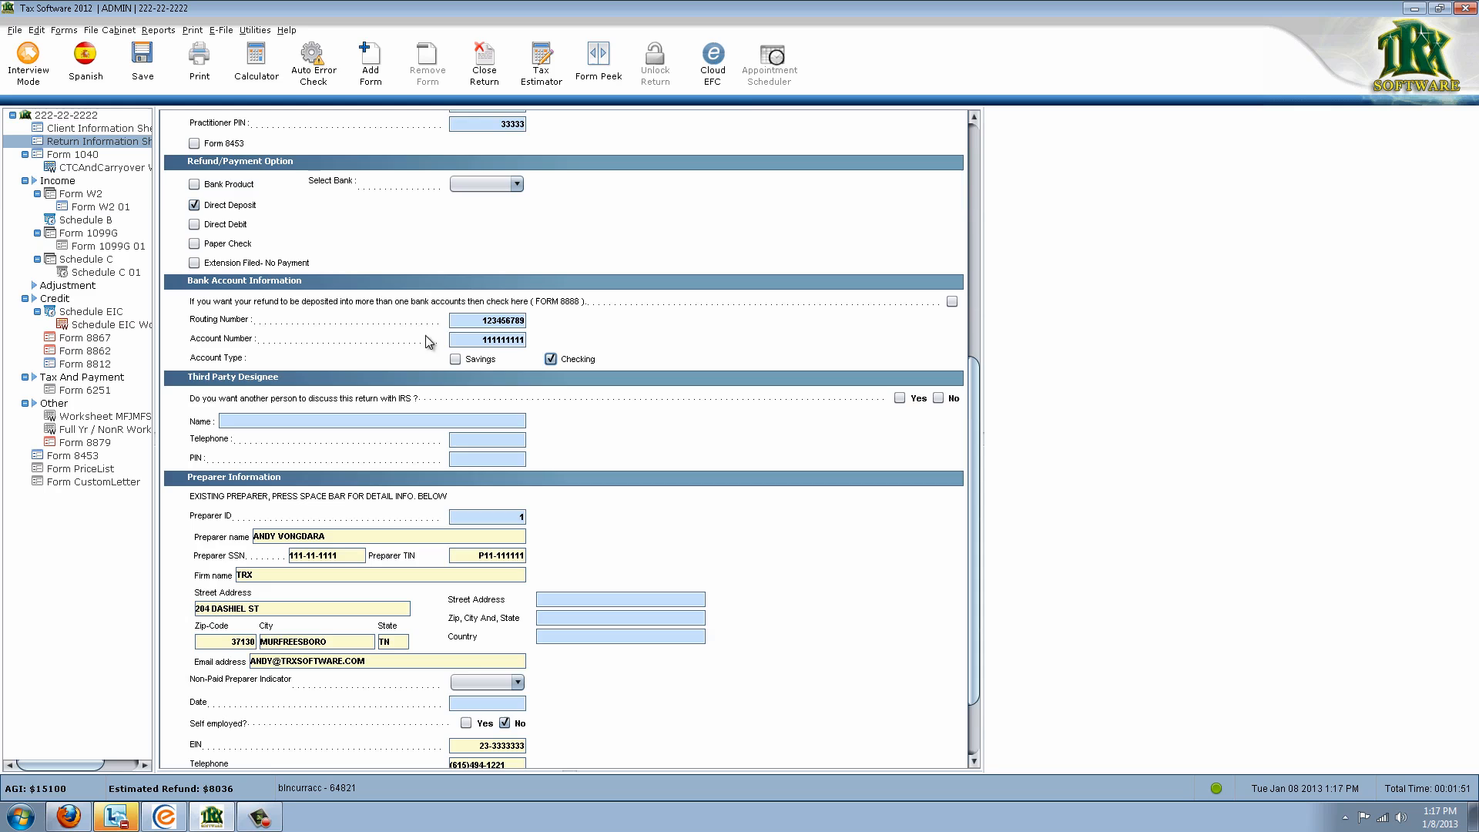
{"action": "scroll", "coordinate": [483, 340], "scroll_direction": "up", "scroll_amount": 3}
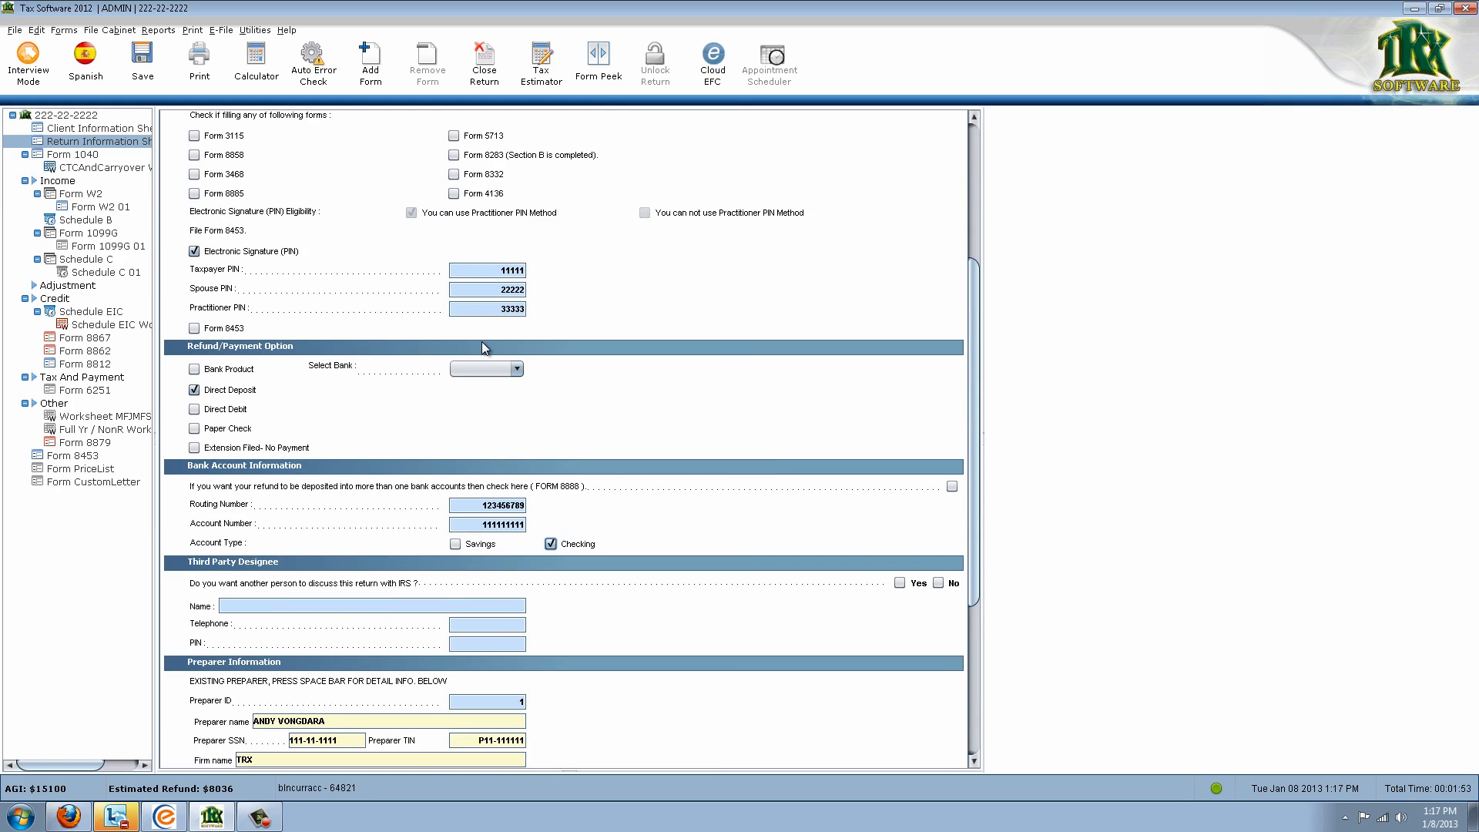
{"action": "scroll", "coordinate": [484, 348], "scroll_direction": "up", "scroll_amount": 3}
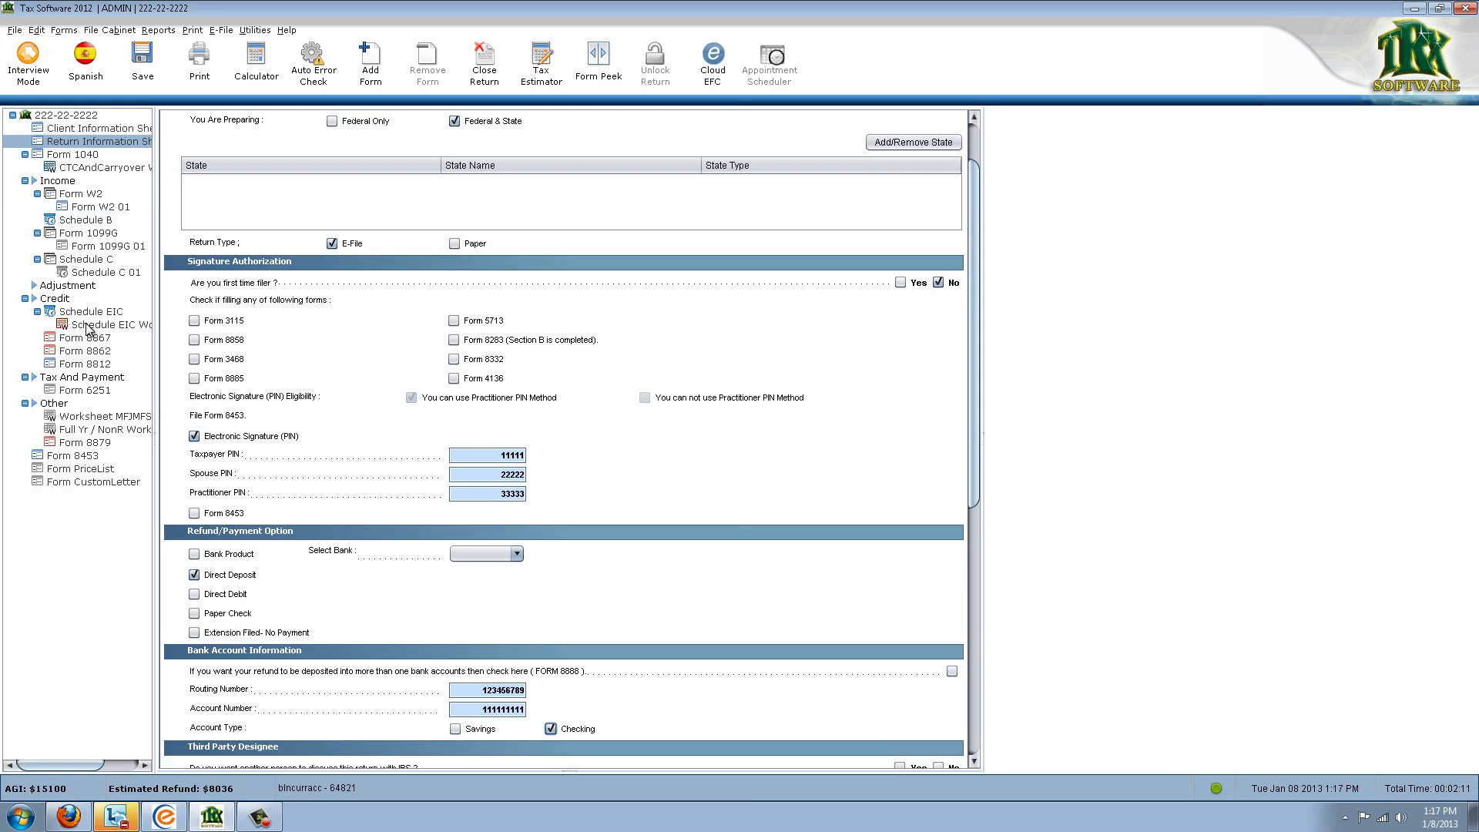
Open Form 1040, scroll to the Income section and select the 15000 line 7 wages
{"action": "left_click", "coordinate": [71, 155]}
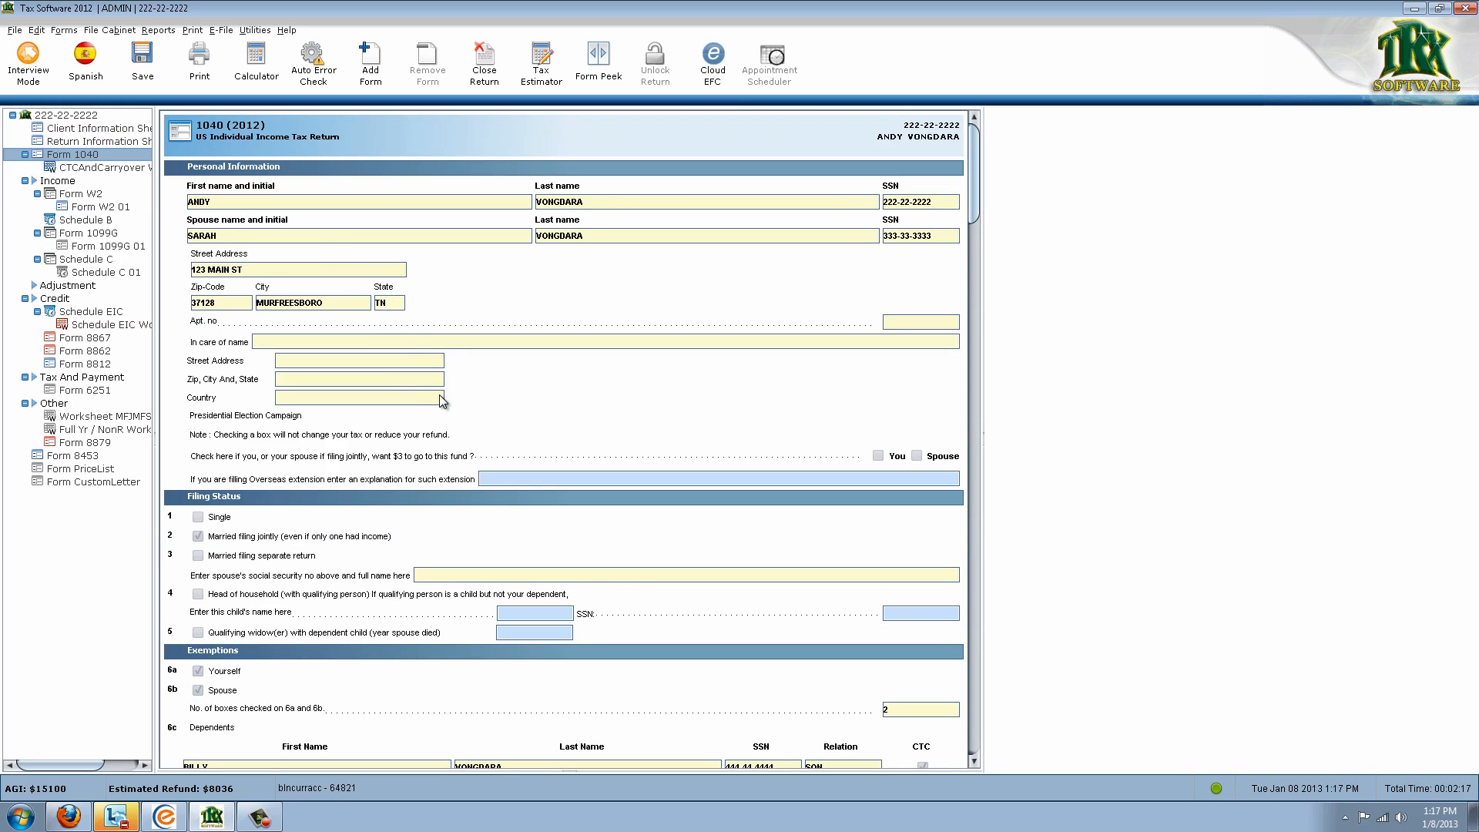
{"action": "scroll", "coordinate": [497, 450], "scroll_direction": "down", "scroll_amount": 1}
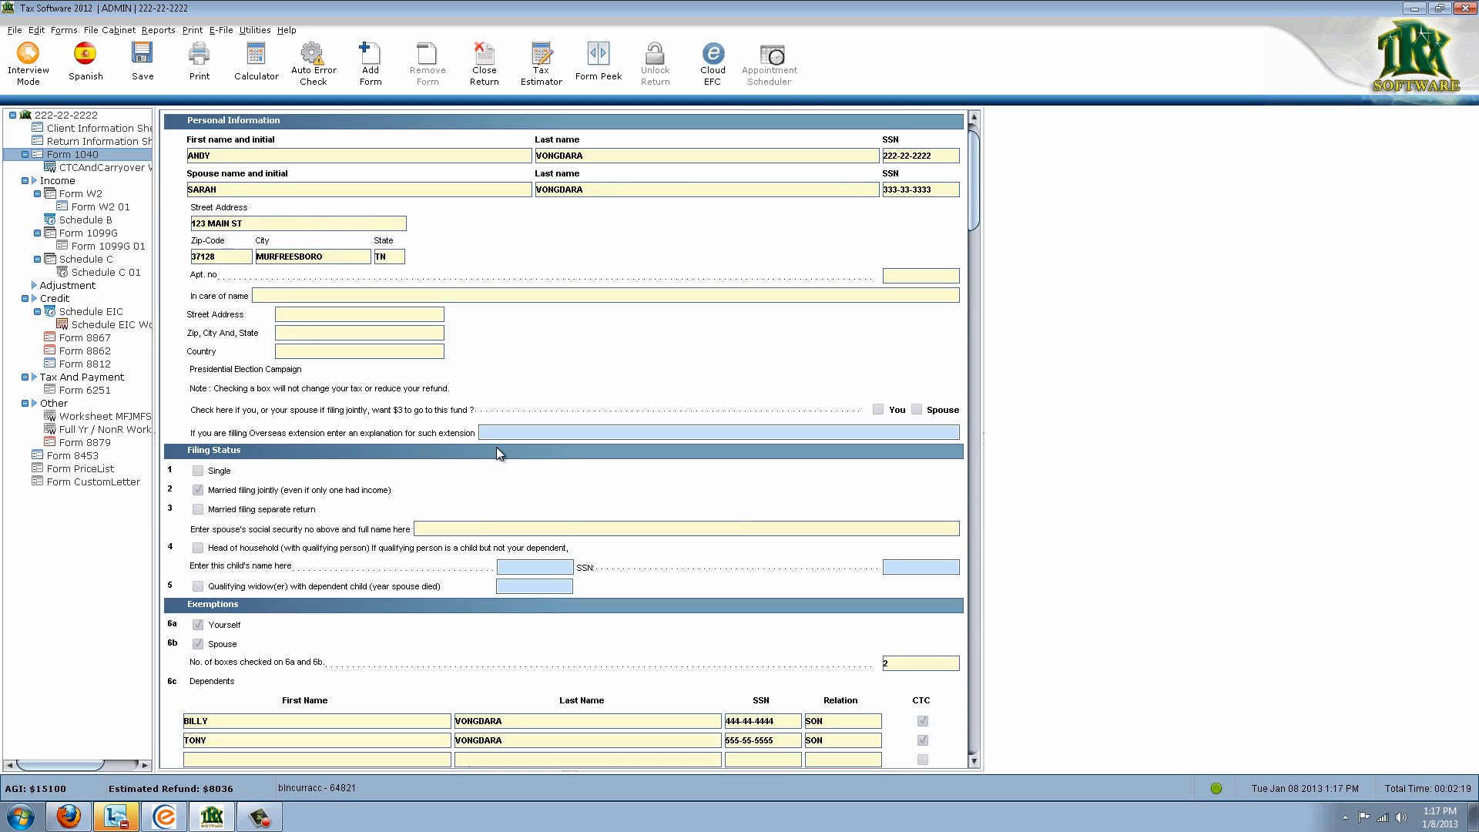
{"action": "scroll", "coordinate": [497, 450], "scroll_direction": "down", "scroll_amount": 6}
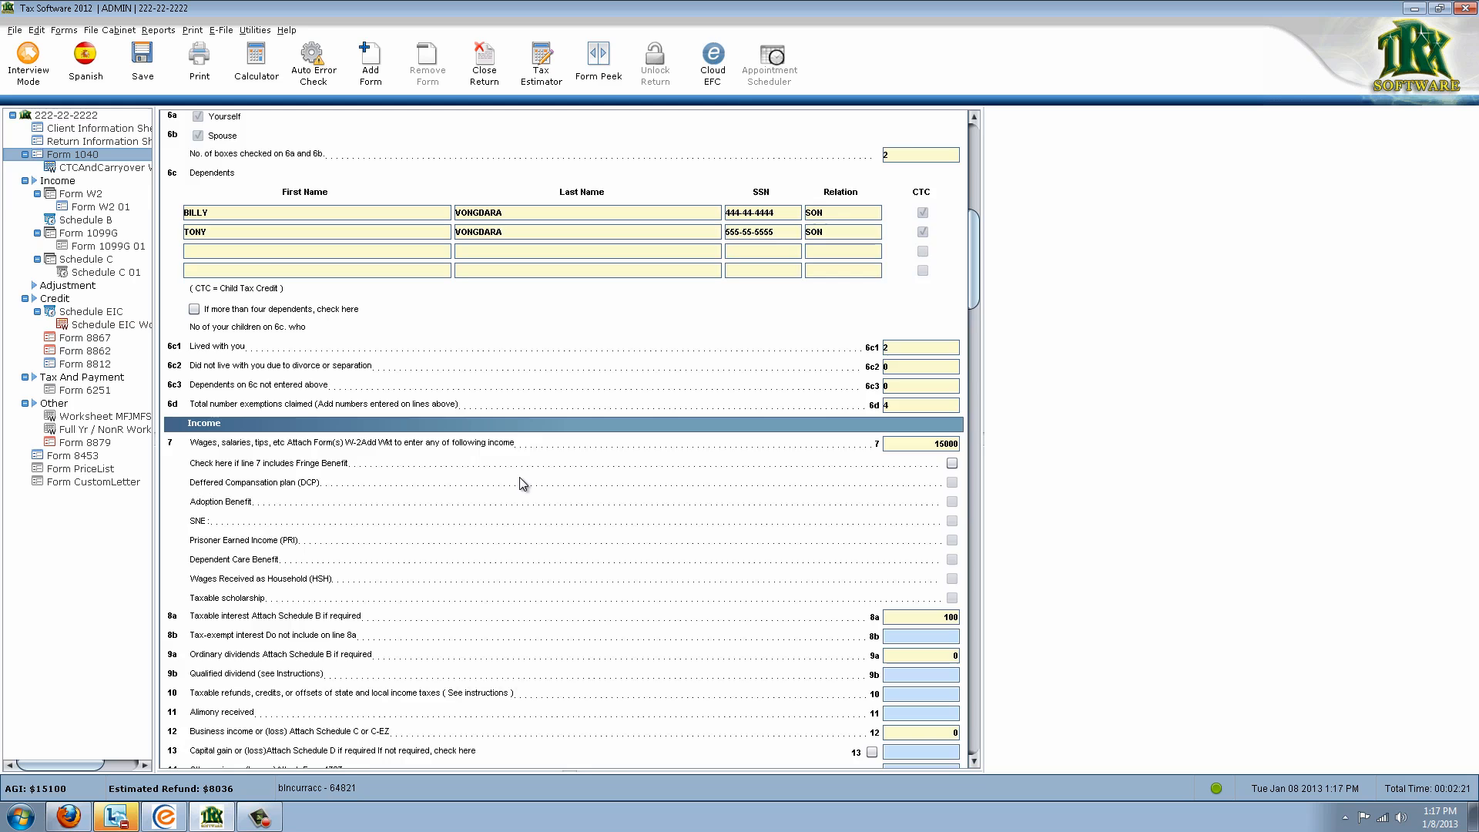
{"action": "scroll", "coordinate": [524, 486], "scroll_direction": "down", "scroll_amount": 1}
{"action": "scroll", "coordinate": [533, 499], "scroll_direction": "down", "scroll_amount": 1}
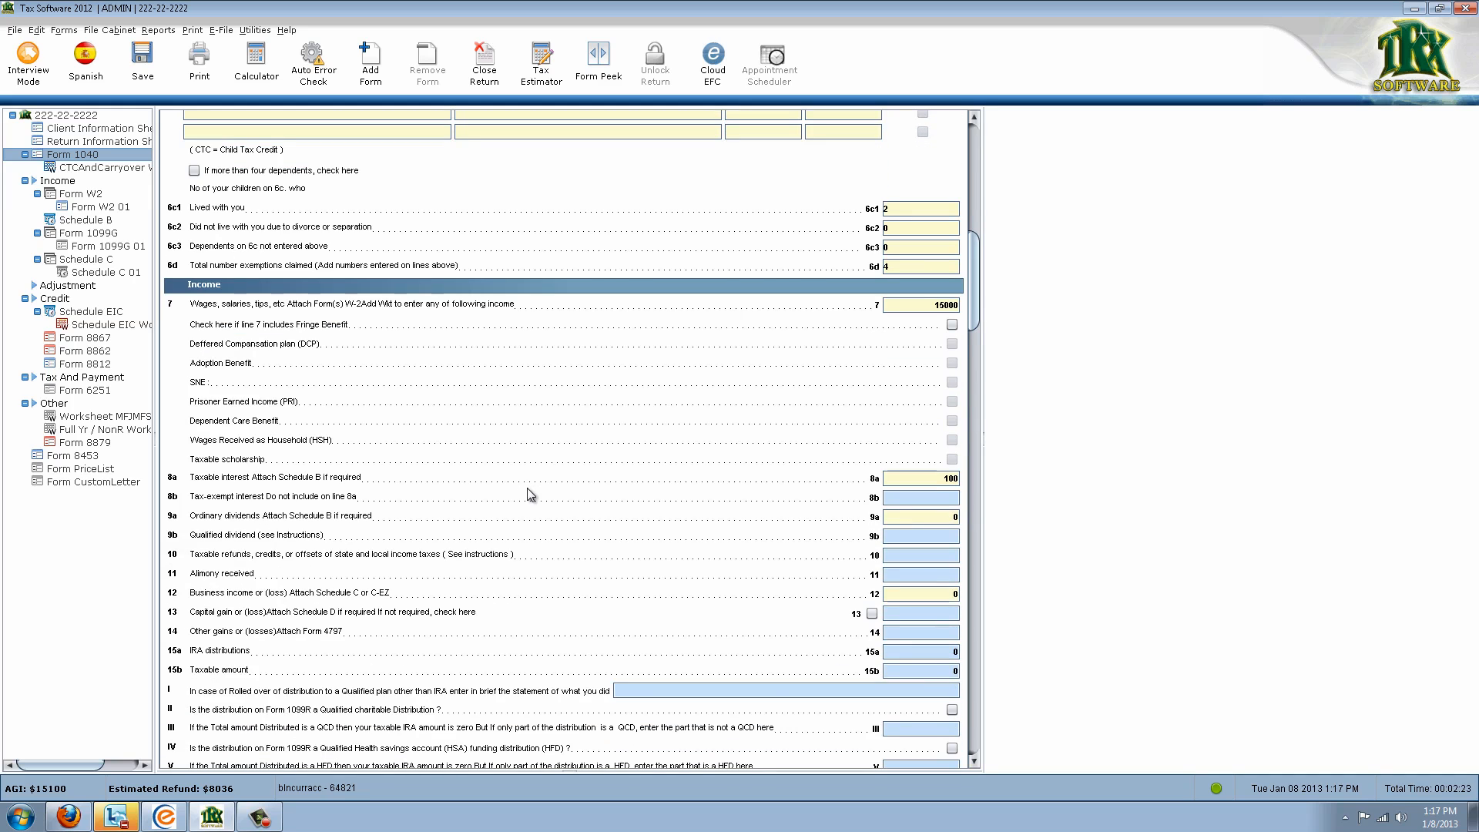
{"action": "scroll", "coordinate": [539, 485], "scroll_direction": "down", "scroll_amount": 1}
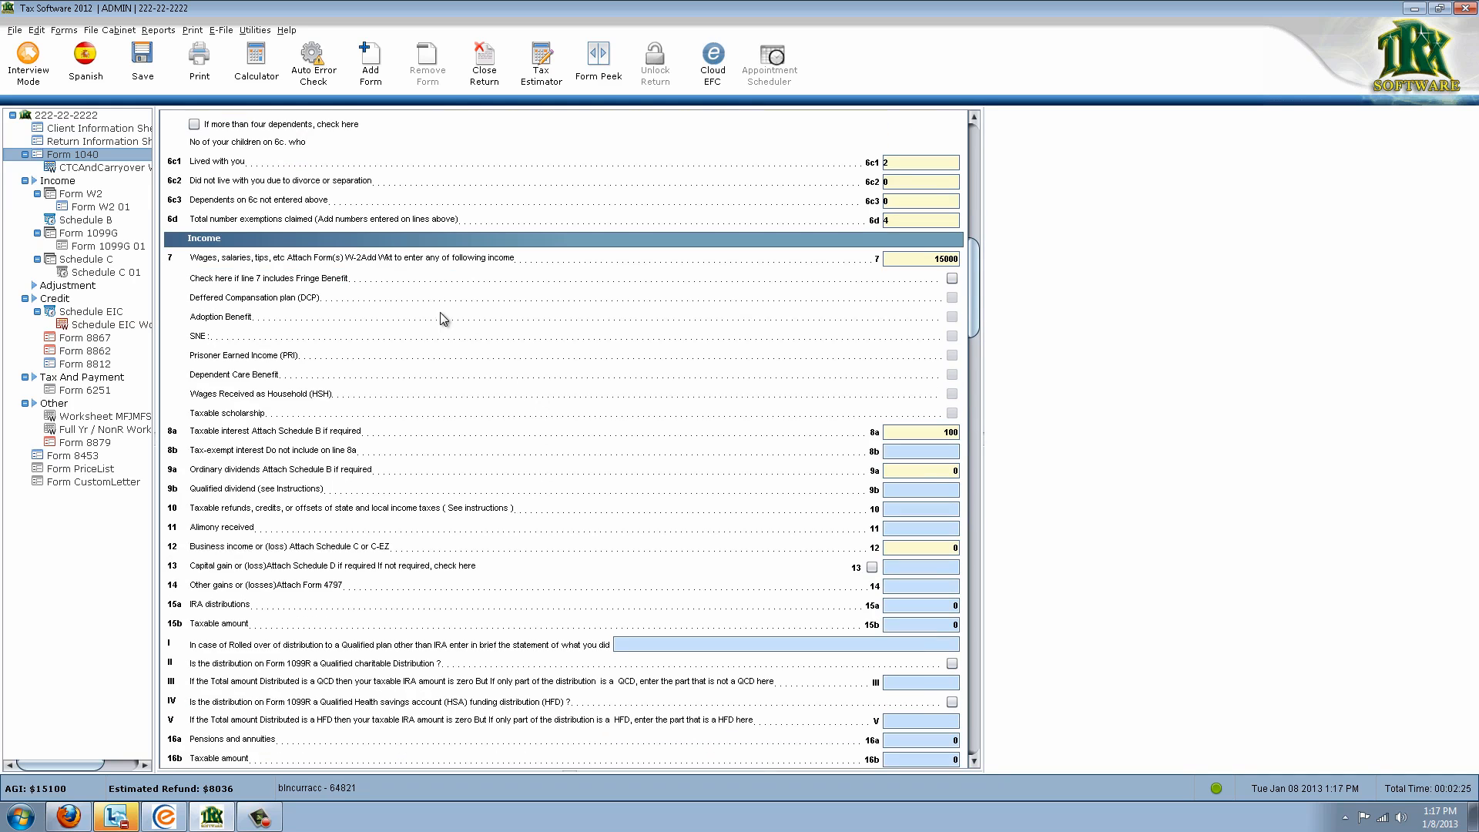
{"action": "scroll", "coordinate": [493, 347], "scroll_direction": "down", "scroll_amount": 2}
{"action": "scroll", "coordinate": [513, 350], "scroll_direction": "up", "scroll_amount": 2}
{"action": "left_click", "coordinate": [912, 260]}
From line 7's Form Links list, choose Form W2 and request one new W2
{"action": "double_click", "coordinate": [916, 258]}
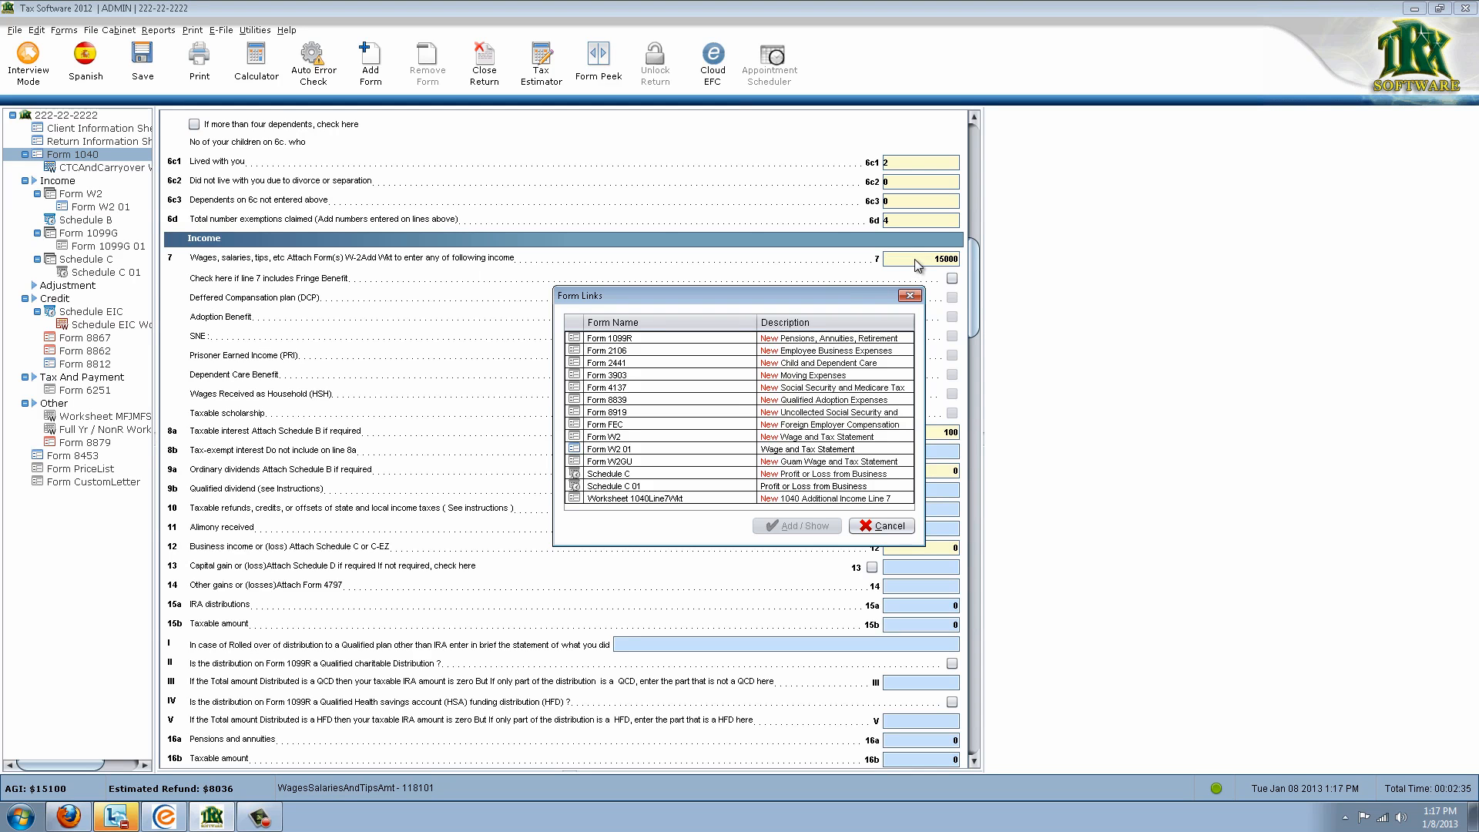
{"action": "left_click_drag", "start_coordinate": [844, 302], "coordinate": [838, 299]}
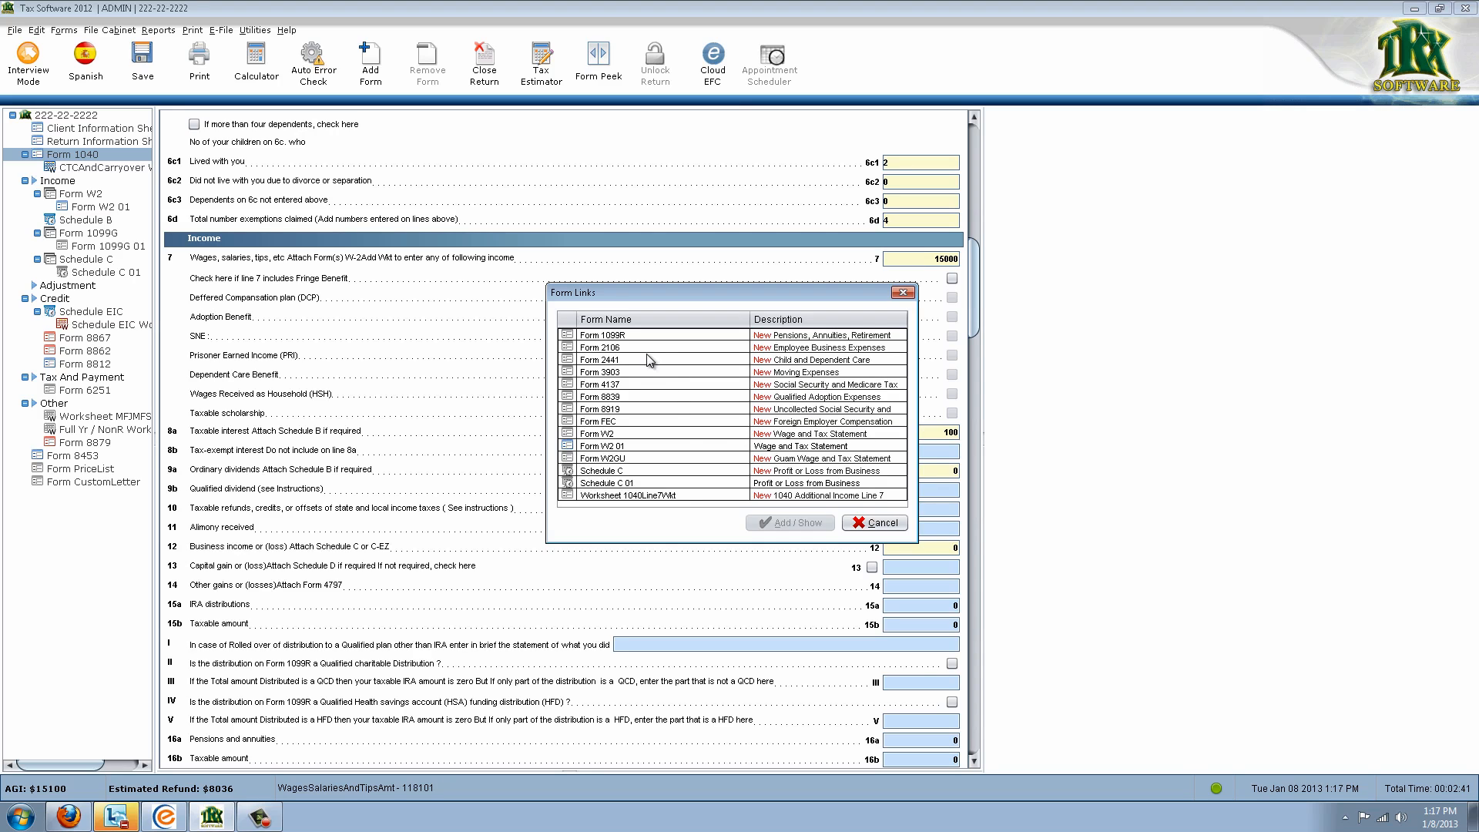
{"action": "left_click", "coordinate": [717, 433]}
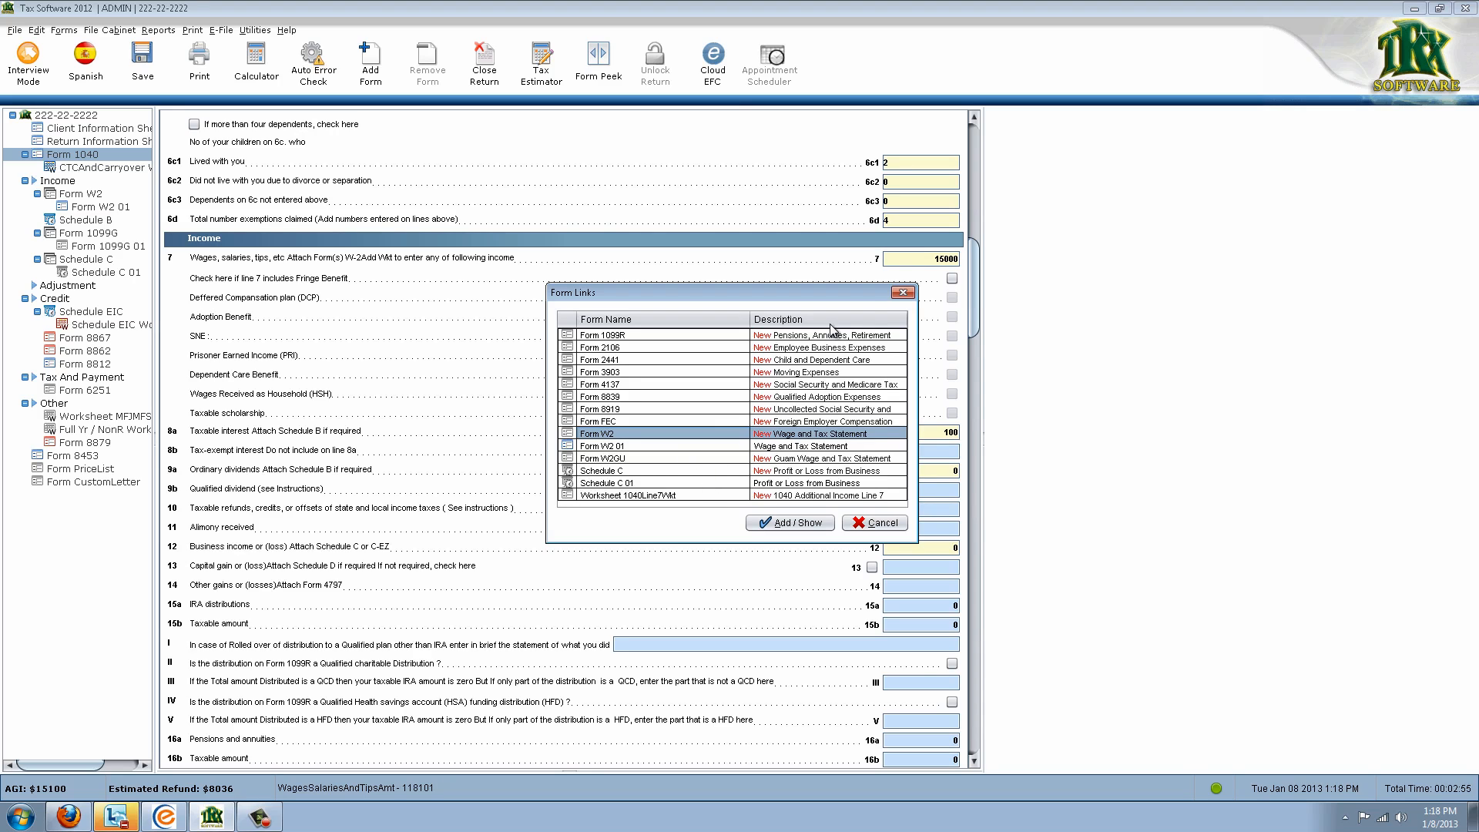
{"action": "left_click", "coordinate": [624, 449]}
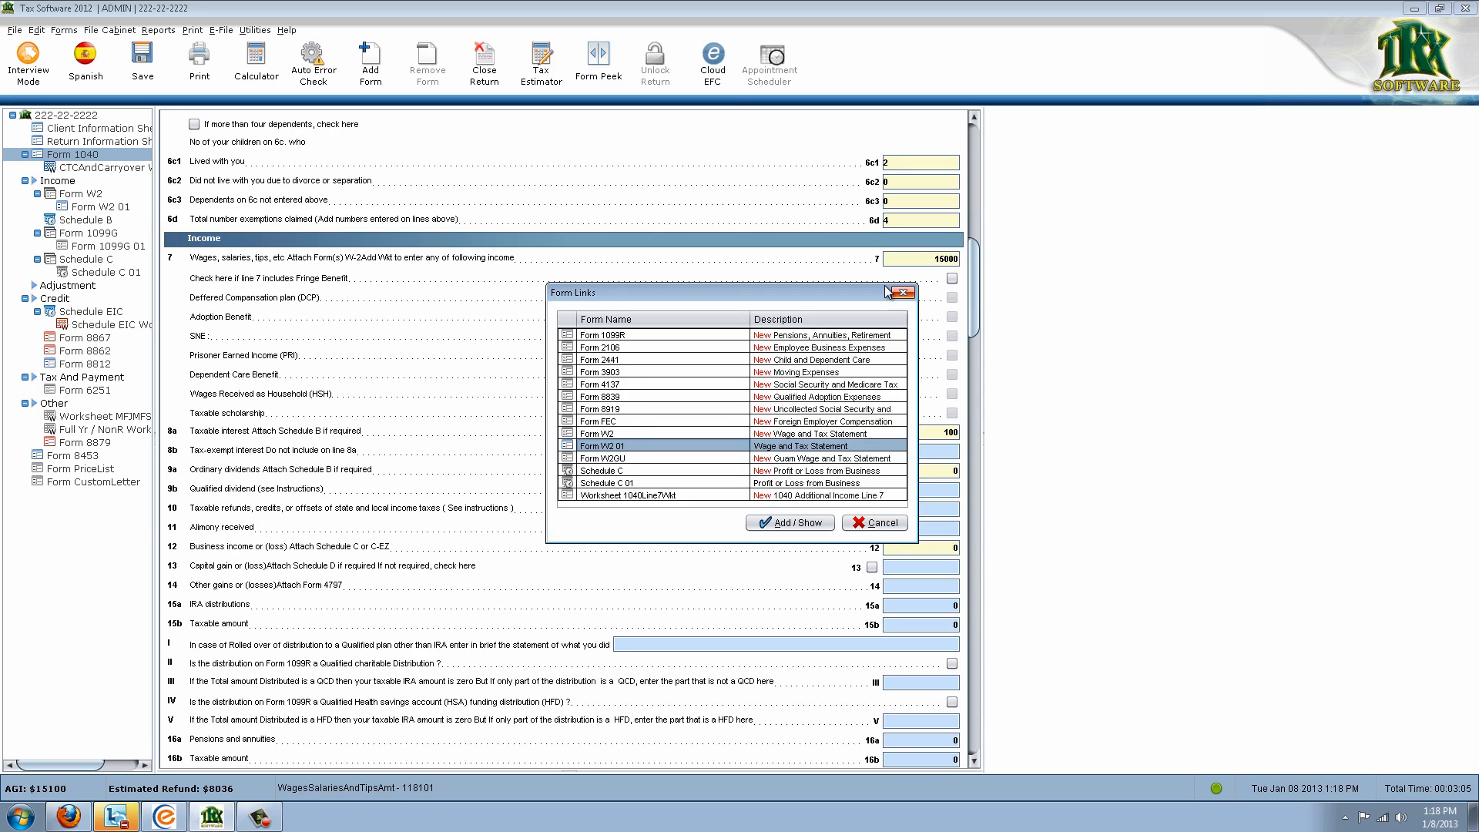
{"action": "double_click", "coordinate": [706, 433]}
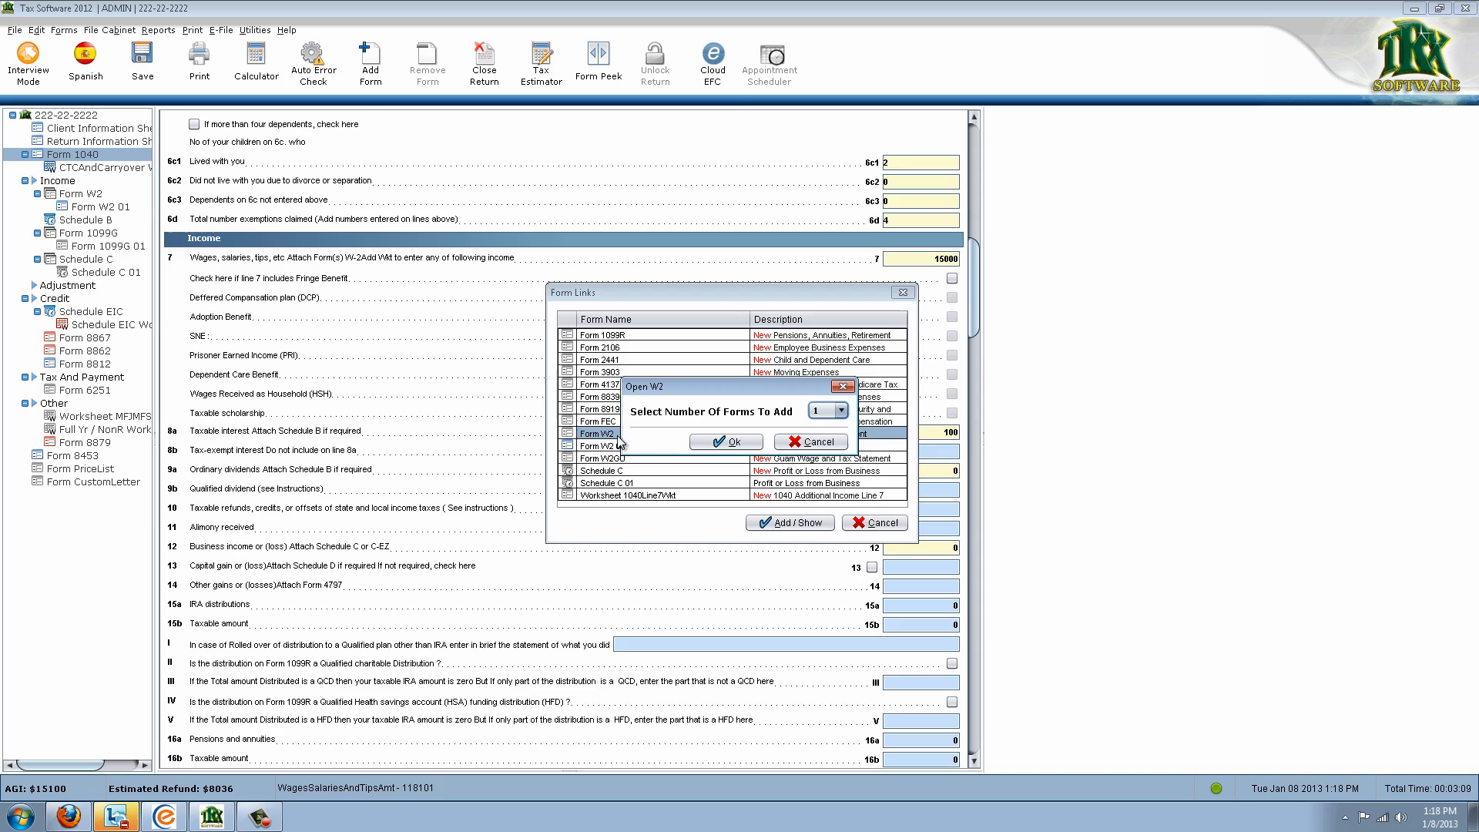
Add Form W2 02, auto-fill employer JOBS R US from the EIN, and enter wages 10000
{"action": "left_click", "coordinate": [729, 441]}
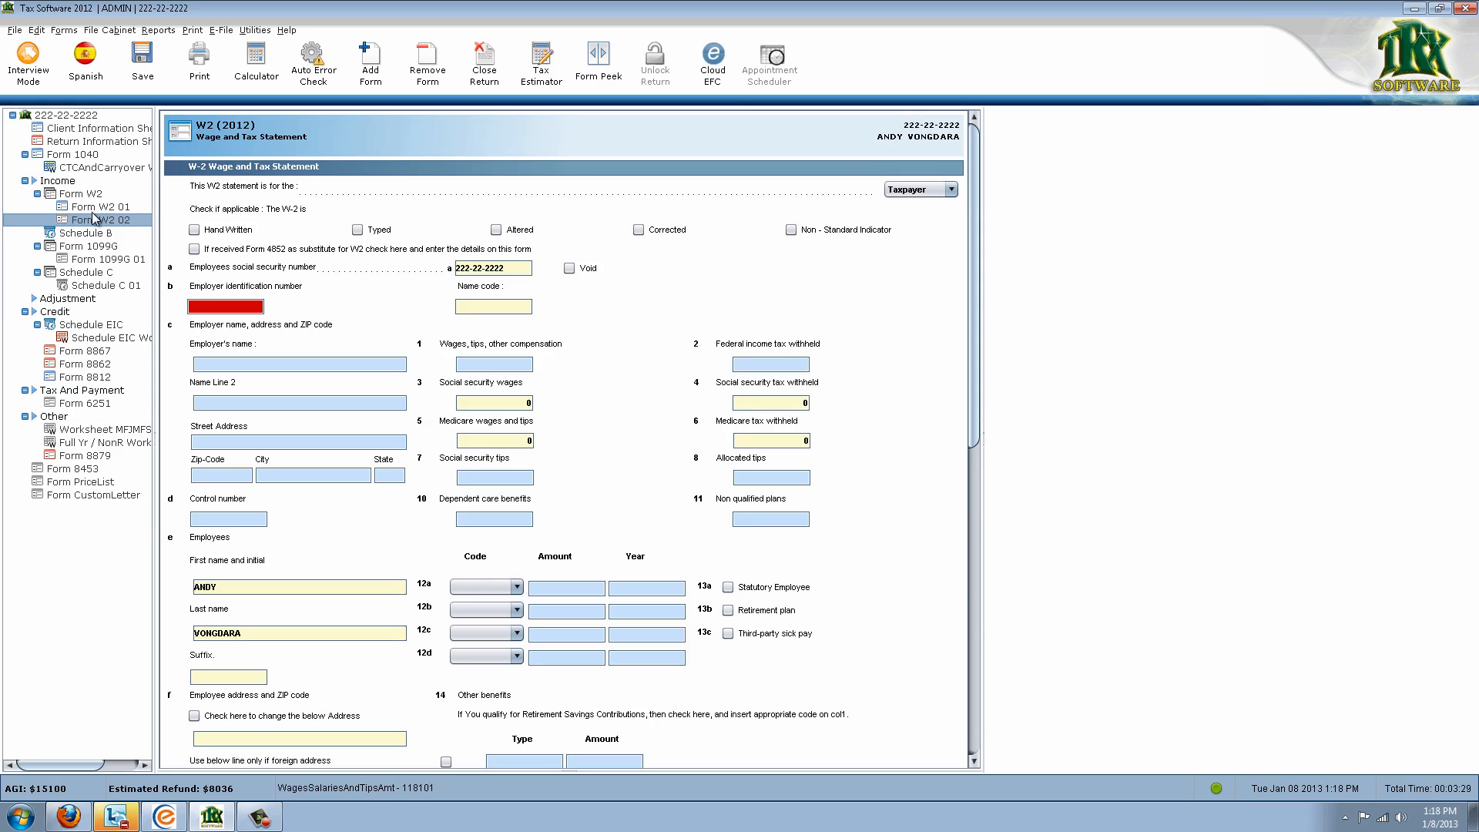
{"action": "left_click", "coordinate": [259, 307]}
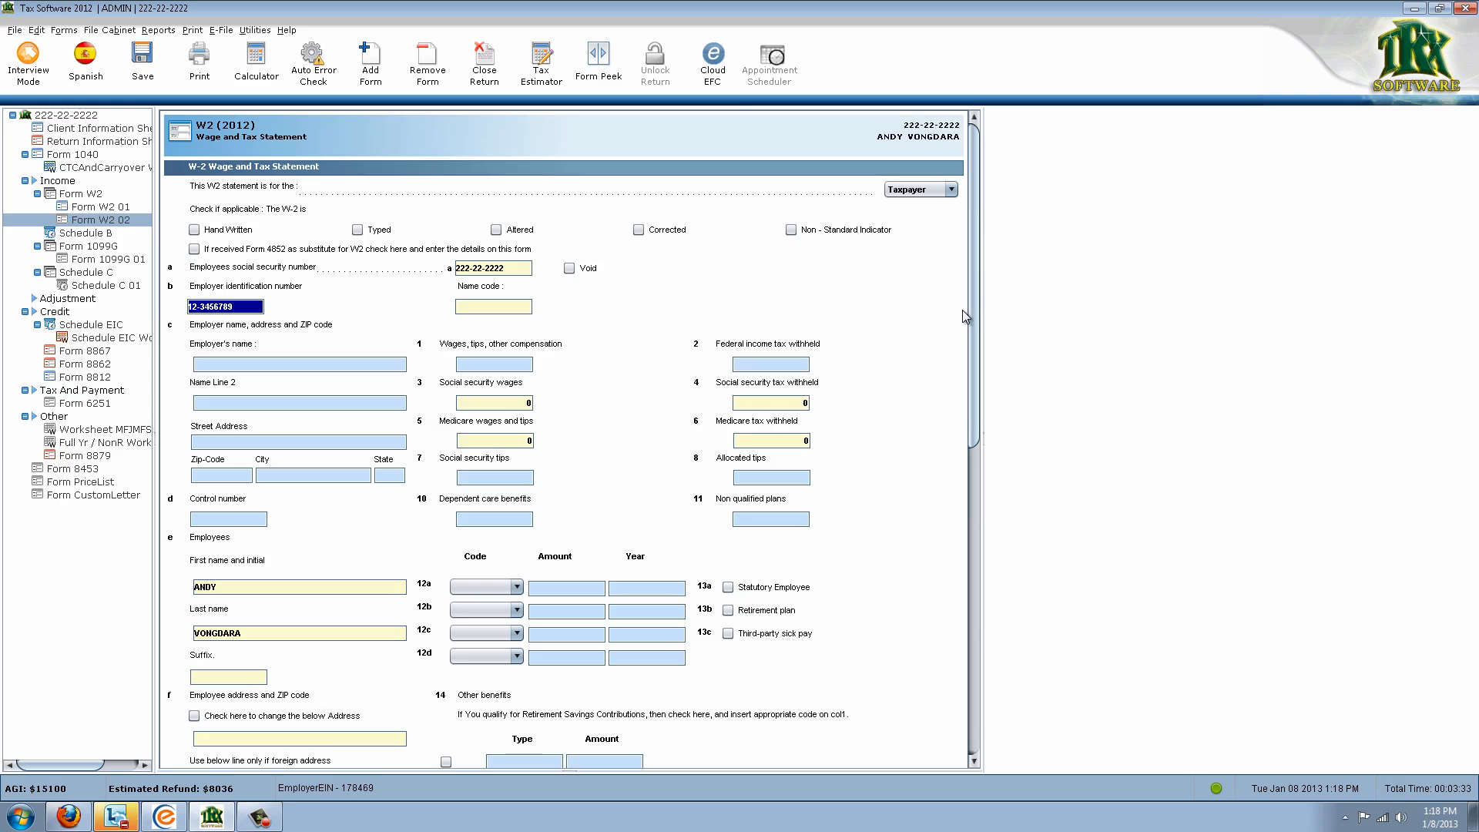
{"action": "left_click", "coordinate": [313, 363]}
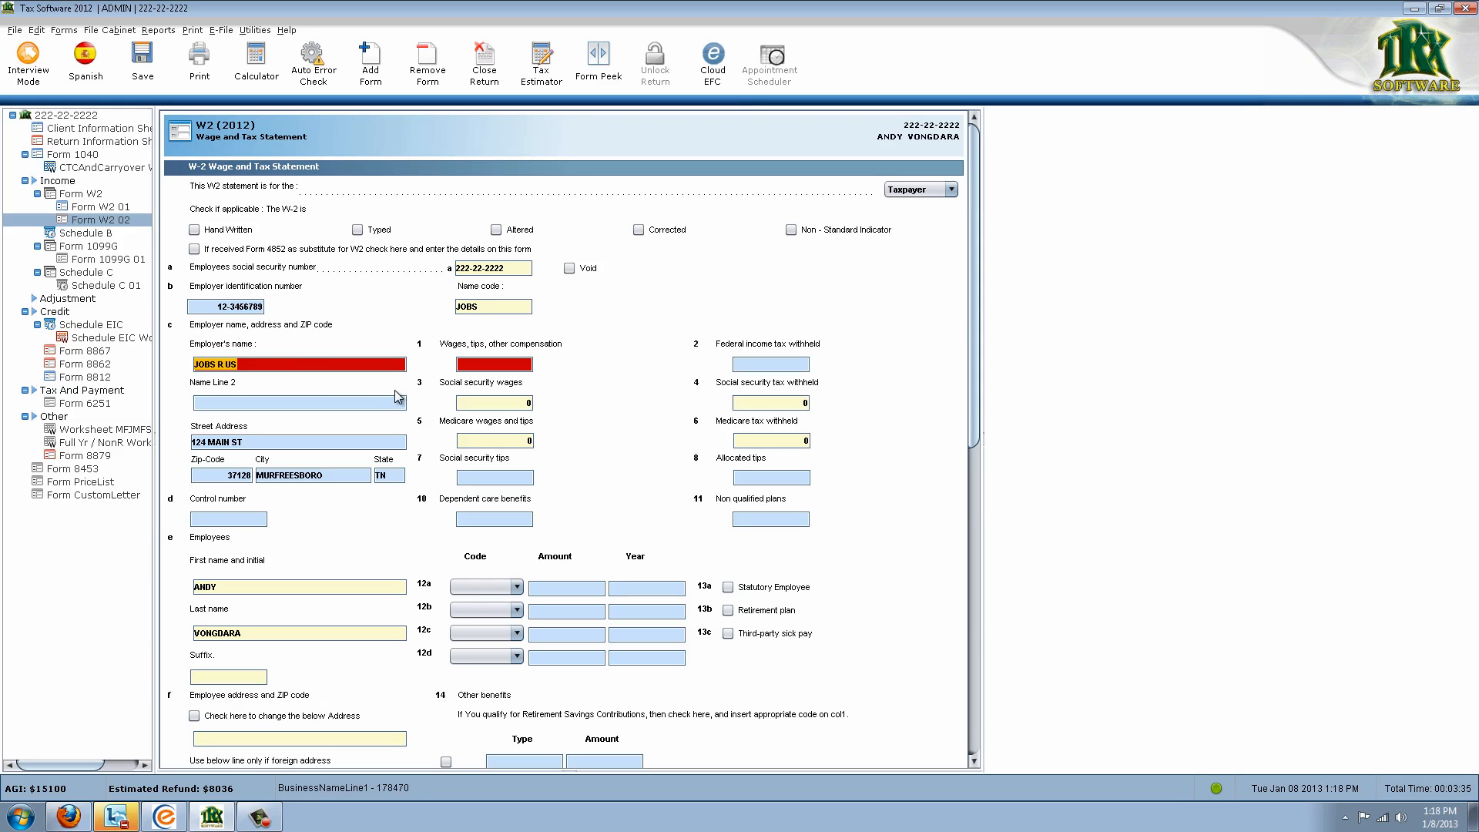
{"action": "left_click", "coordinate": [391, 399]}
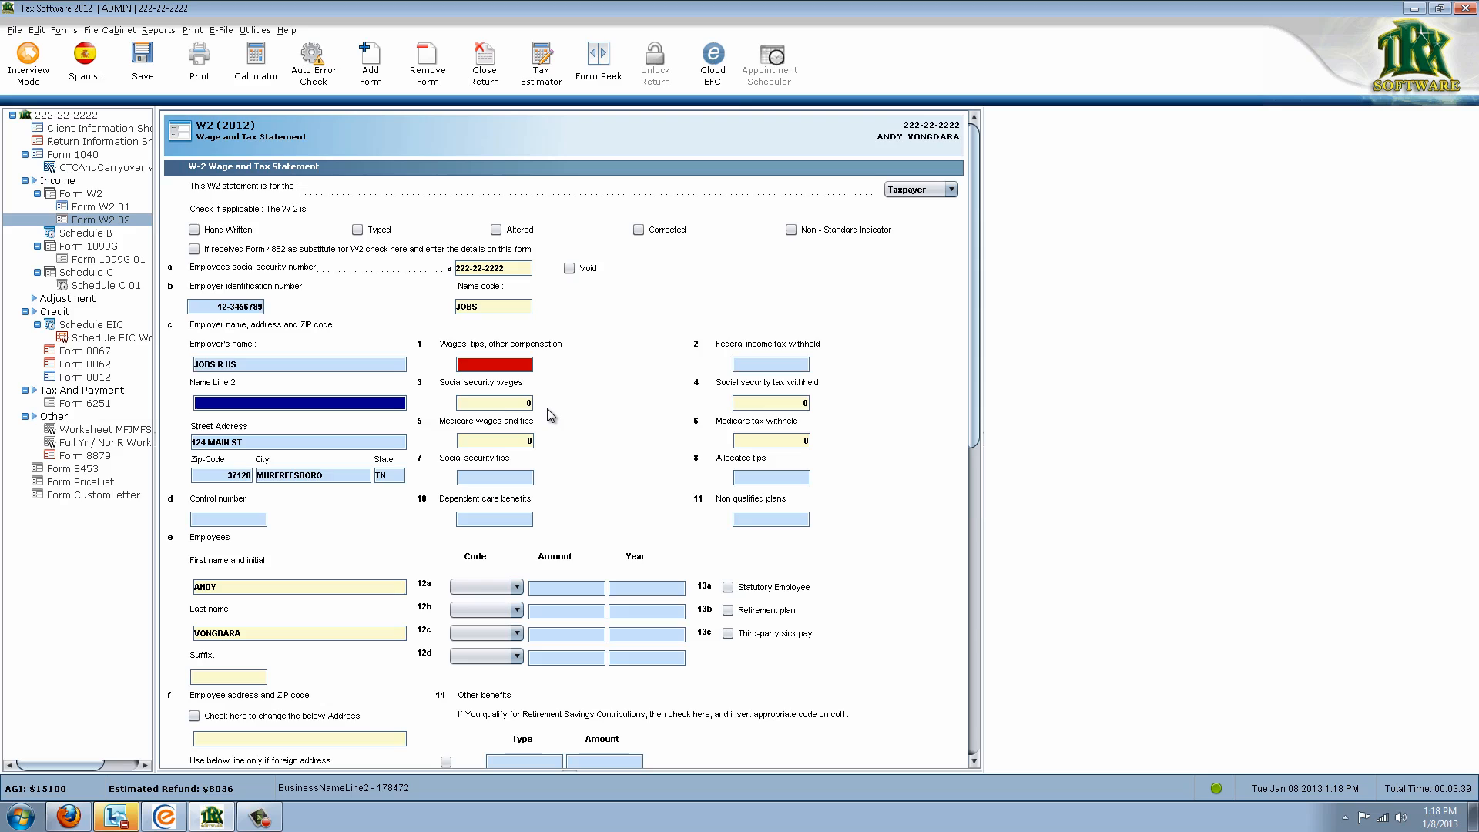
{"action": "left_click", "coordinate": [522, 363]}
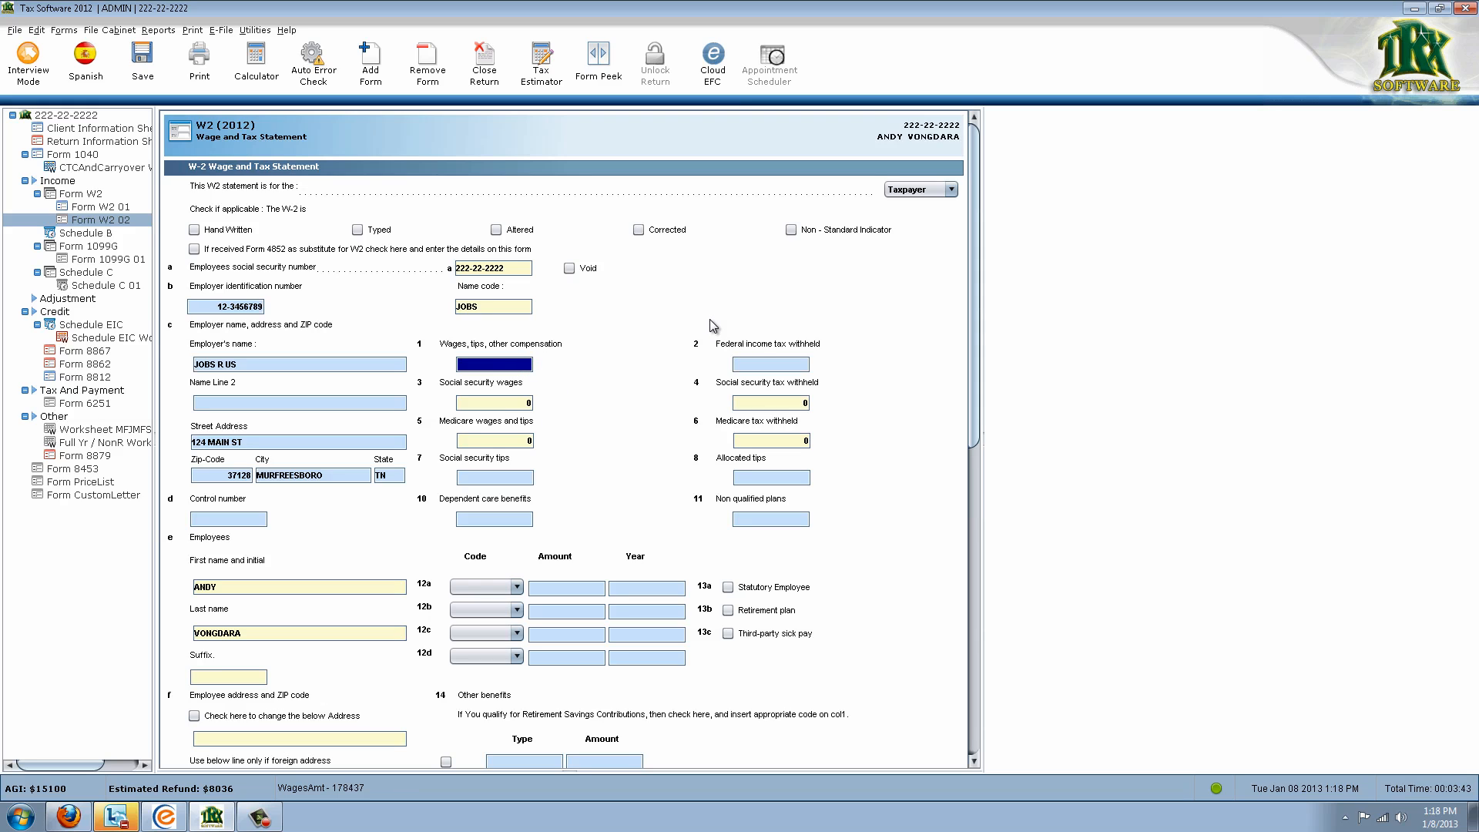
{"action": "type", "text": "10000"}
{"action": "key", "text": "Tab"}
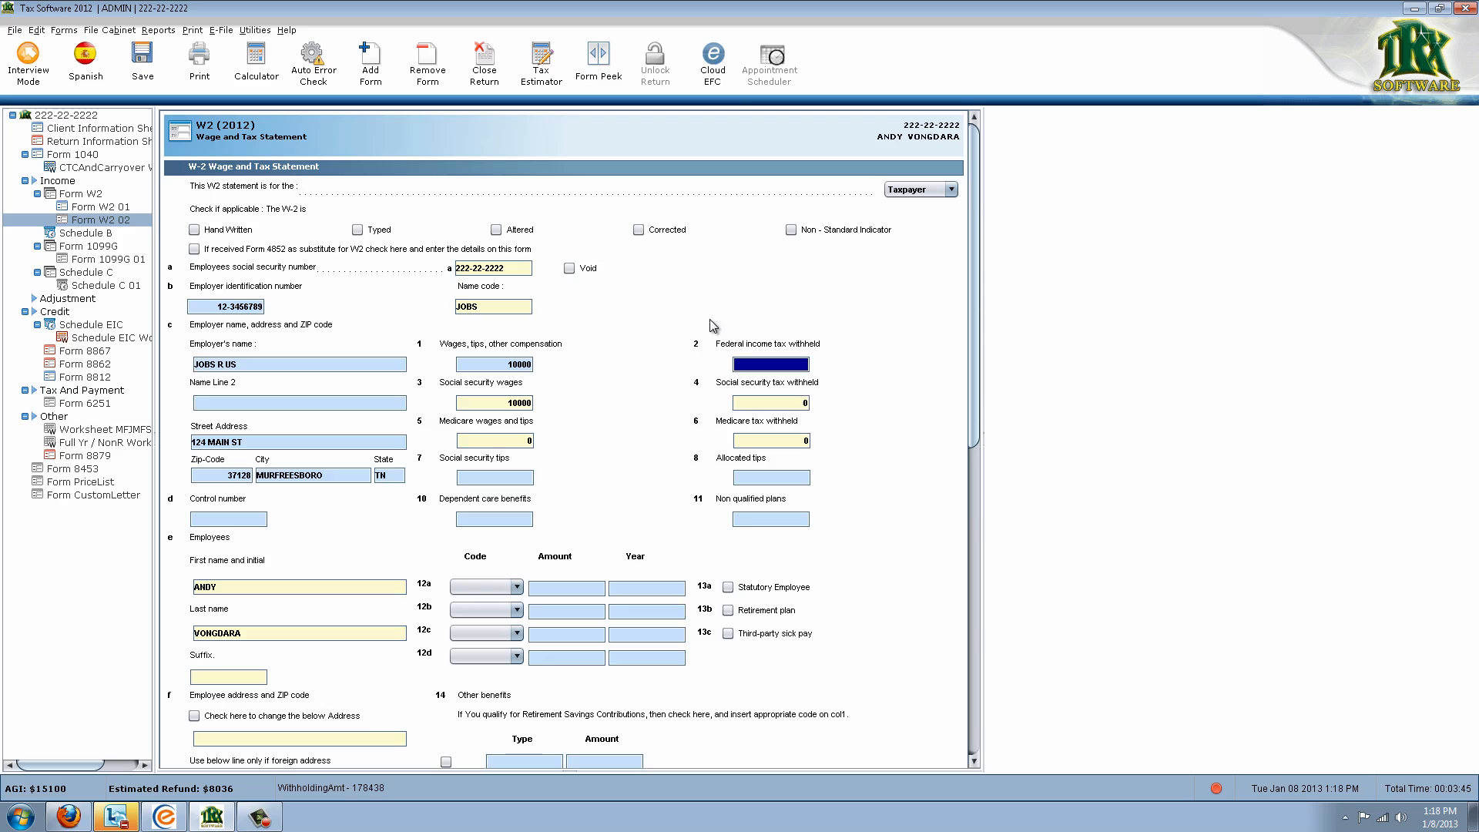
Assign this W-2 to the spouse with 800 federal tax withheld, then return to Form 1040
{"action": "left_click", "coordinate": [950, 190]}
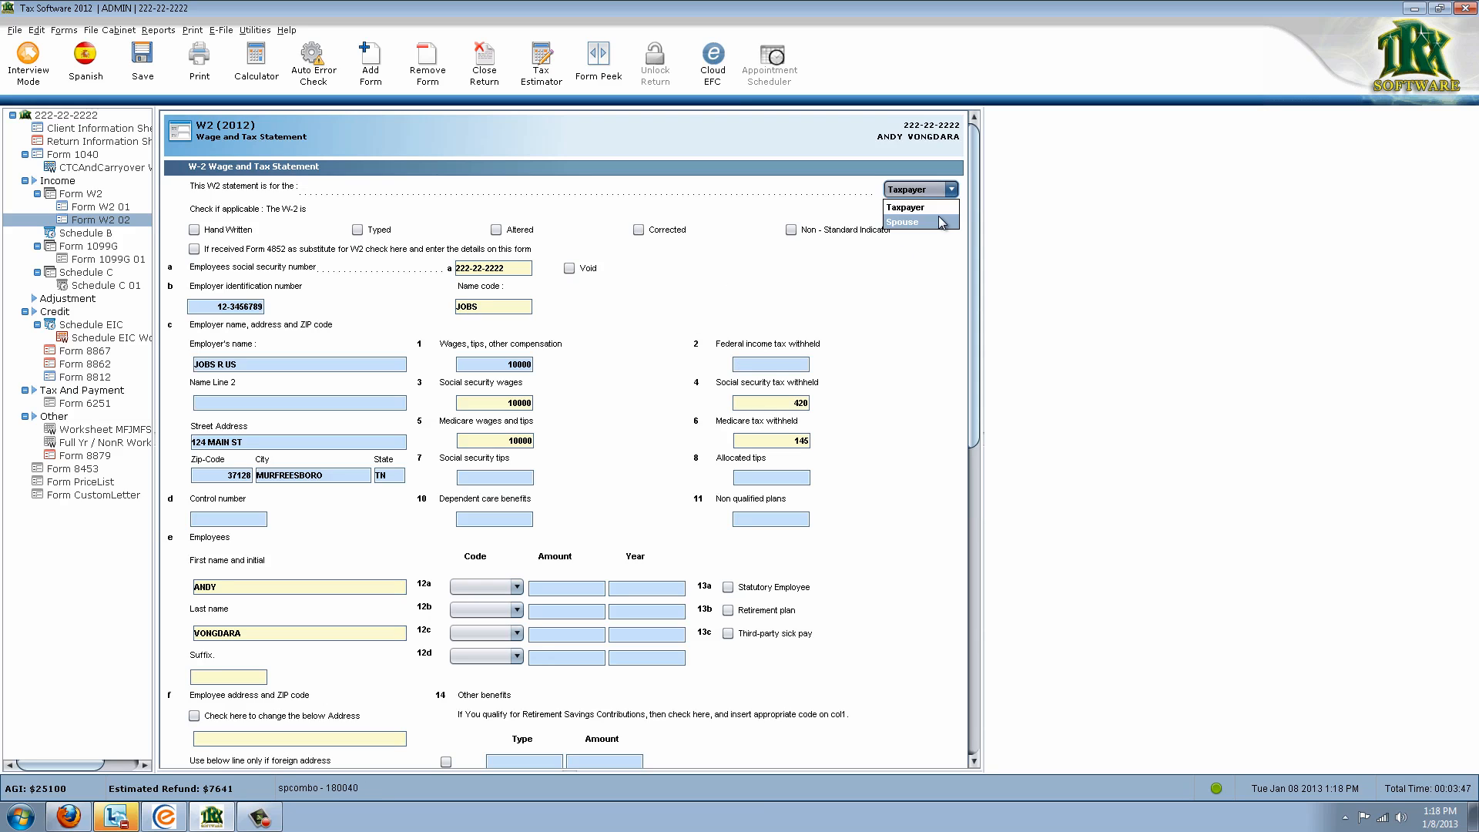
{"action": "left_click", "coordinate": [903, 222]}
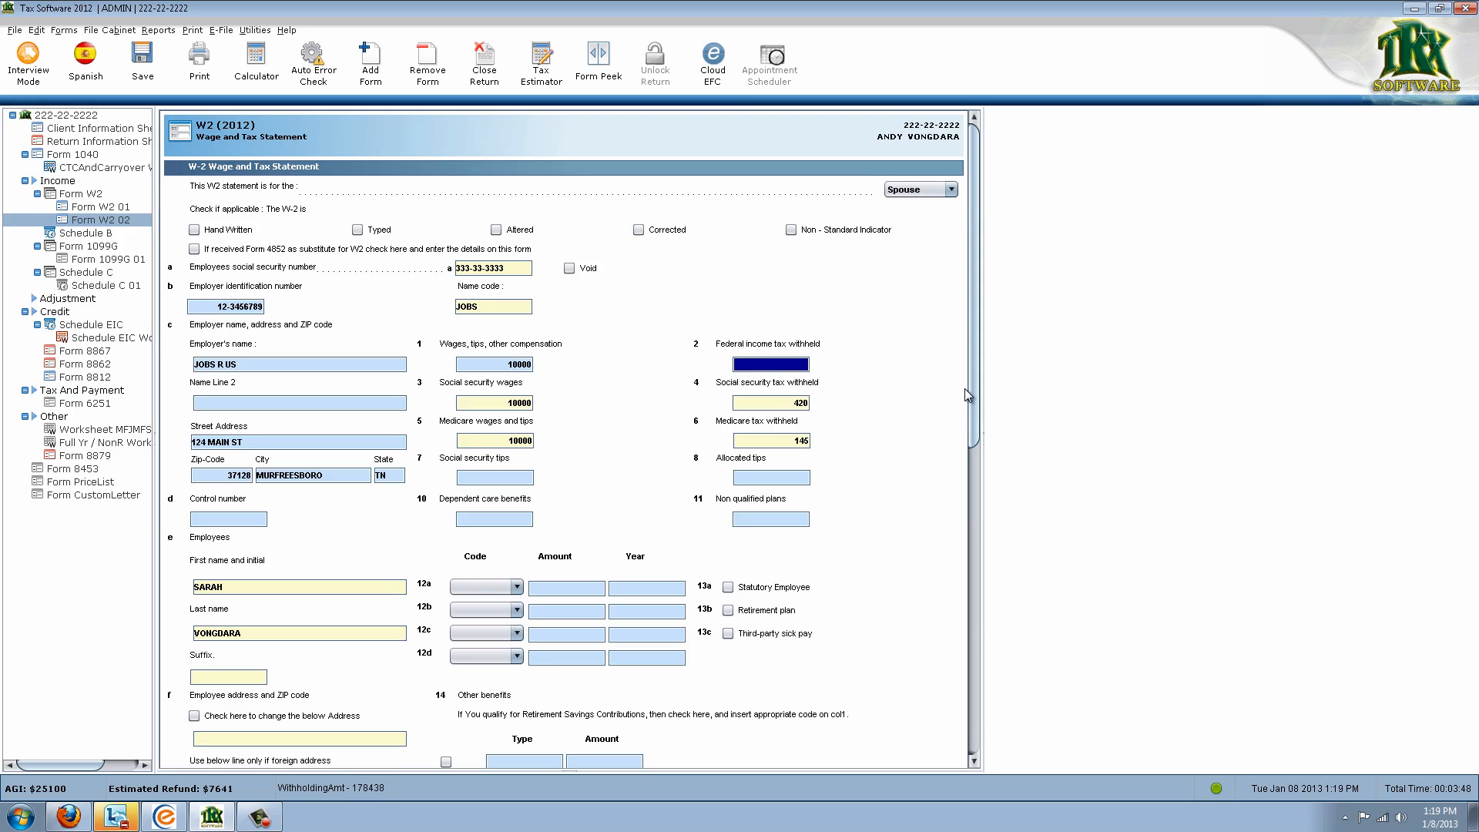
{"action": "type", "text": "800"}
{"action": "key", "text": "Tab"}
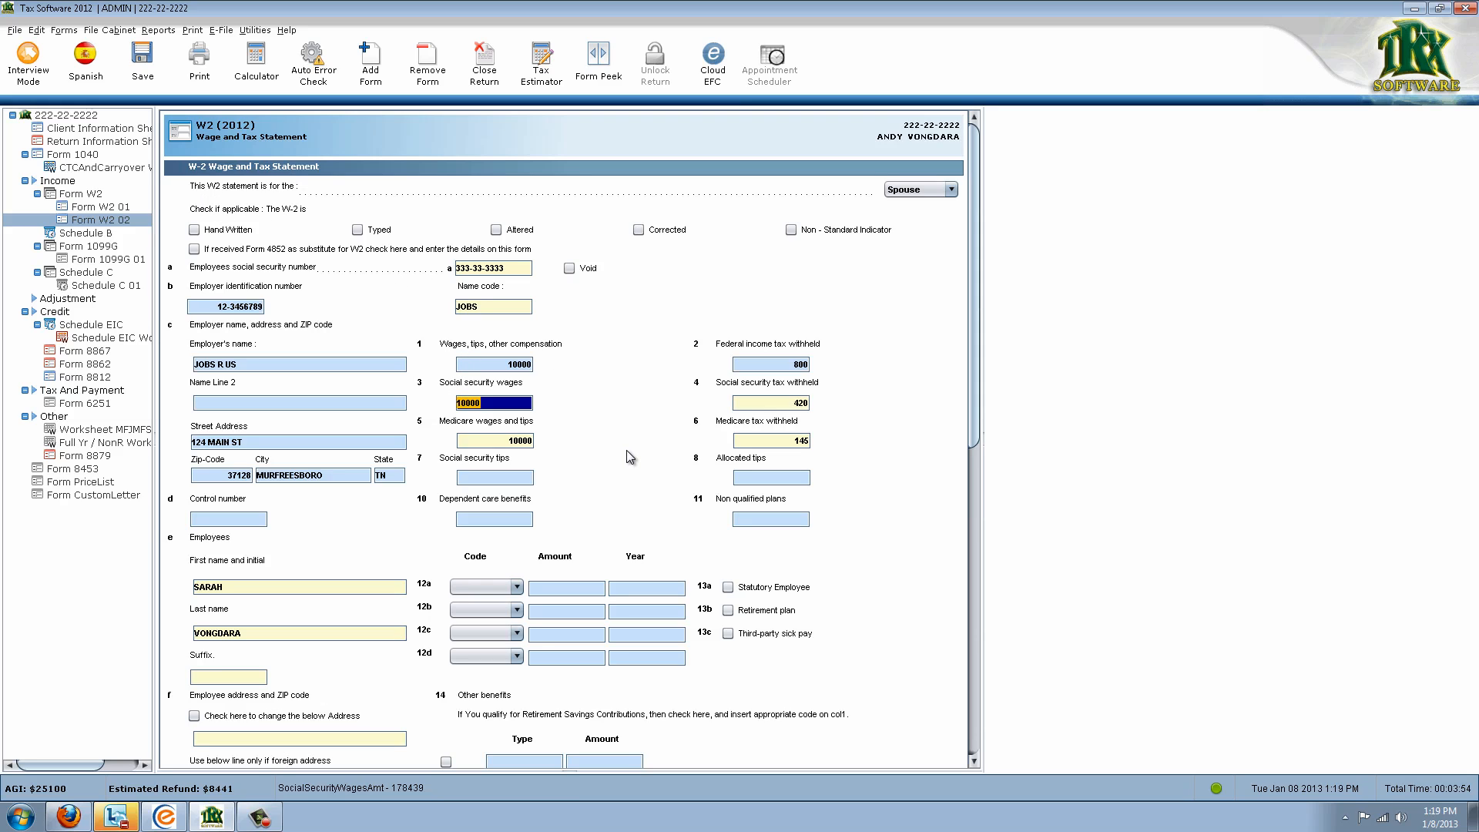
{"action": "left_click", "coordinate": [87, 162]}
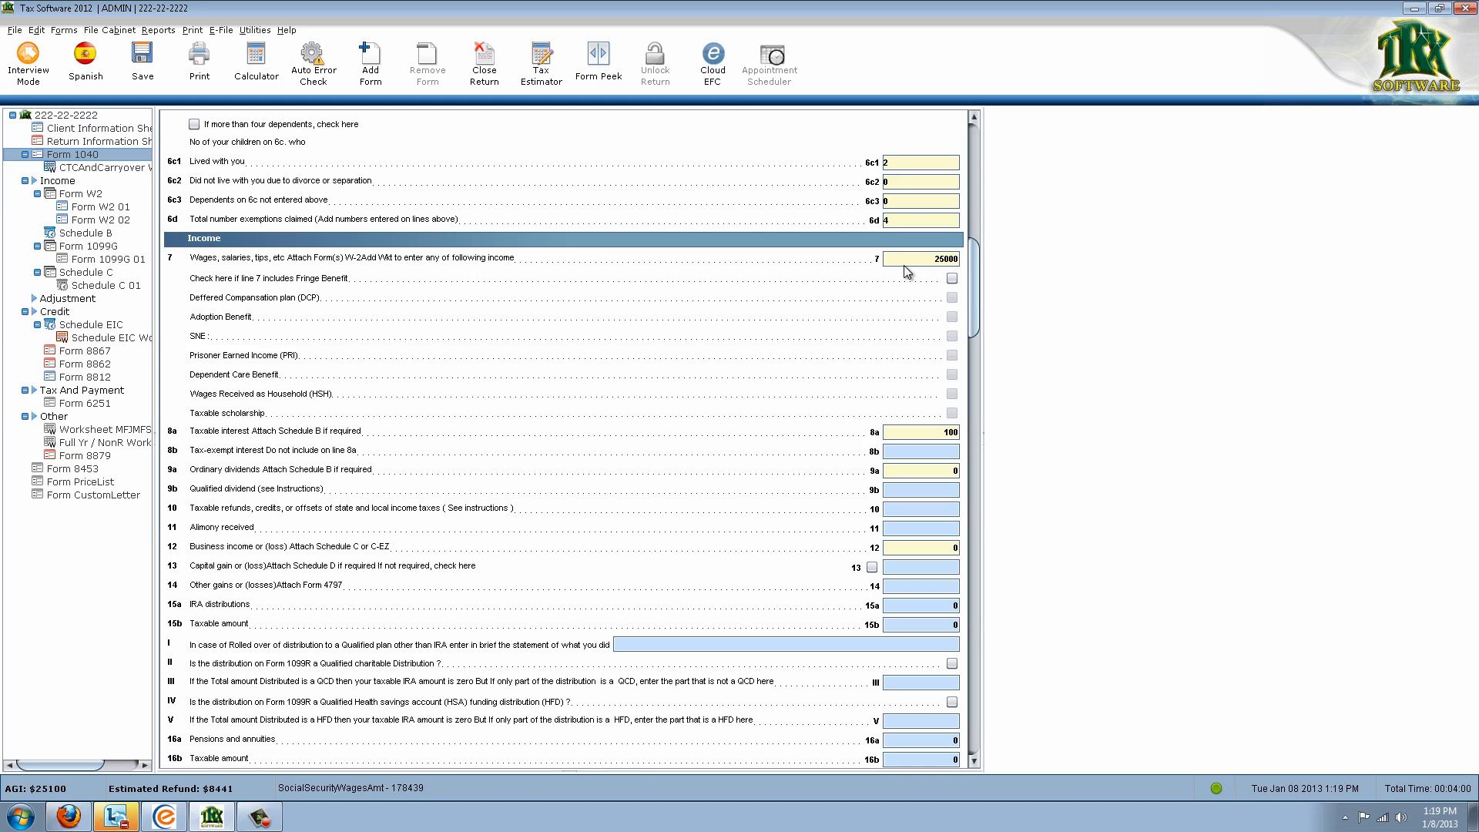
Compare the first W-2 with Form 1040 and view which forms feed line 7 wages
{"action": "left_click", "coordinate": [114, 208]}
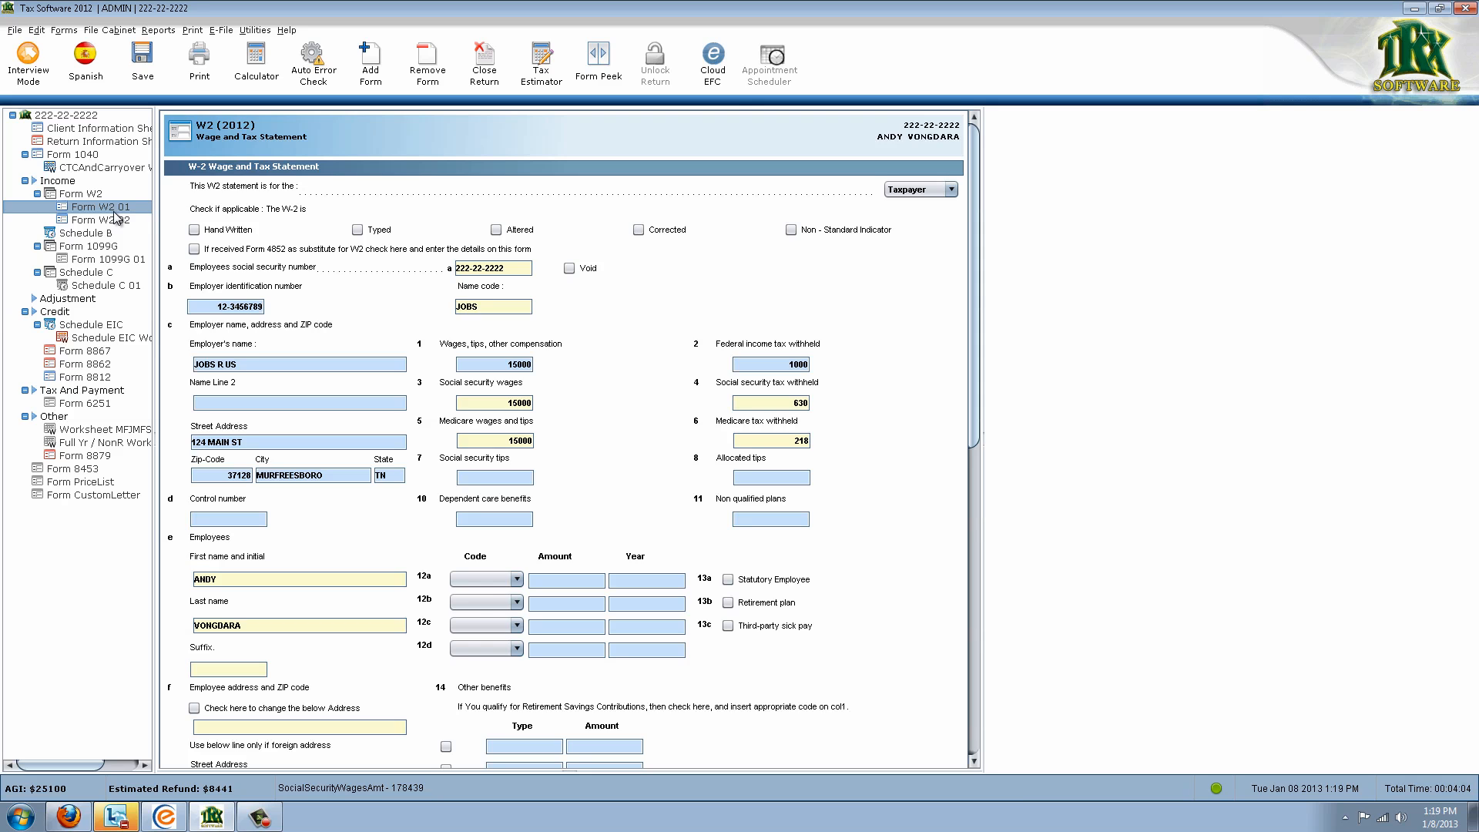
{"action": "left_click", "coordinate": [91, 155]}
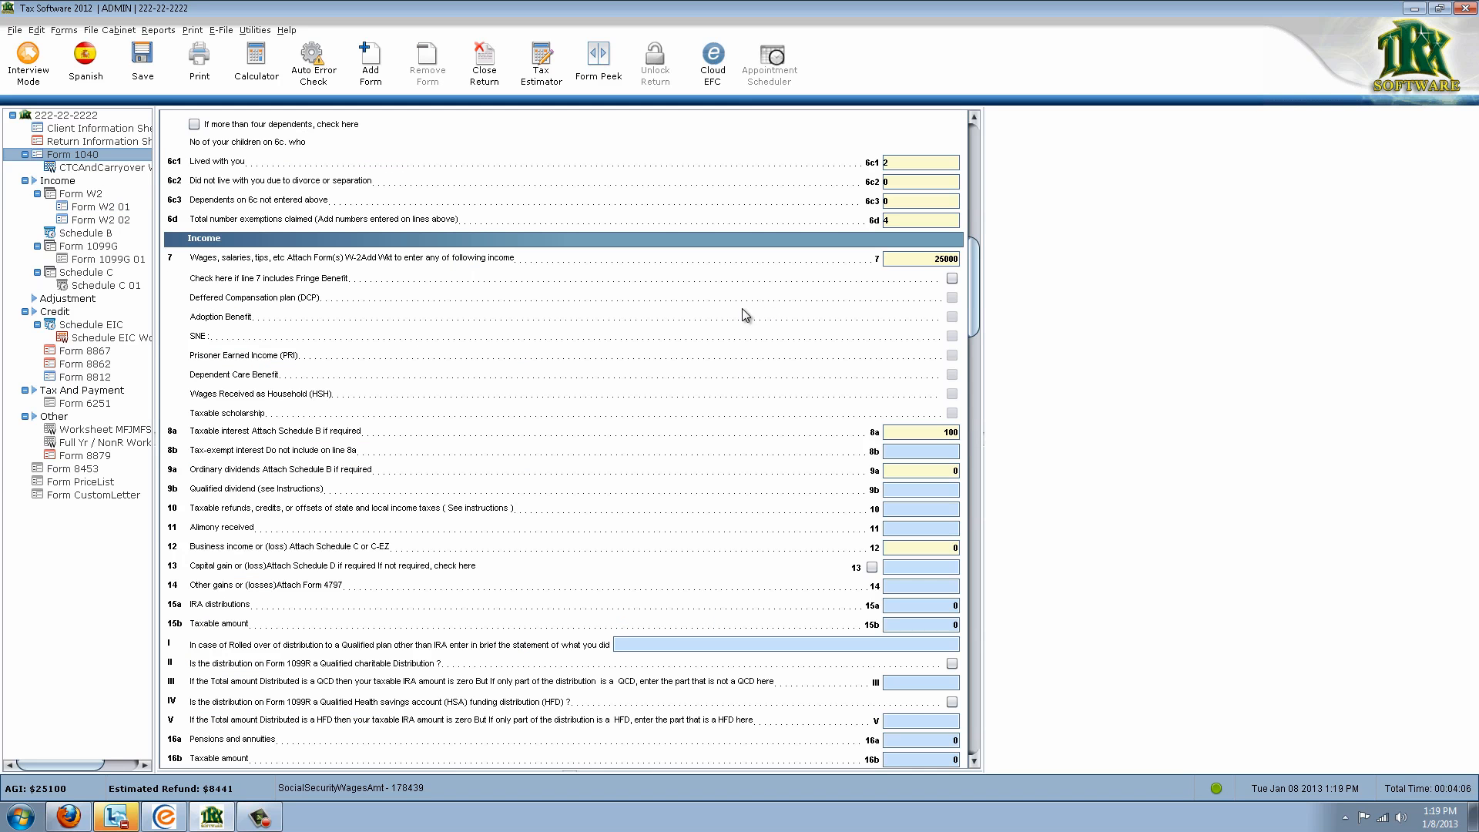
{"action": "double_click", "coordinate": [917, 260]}
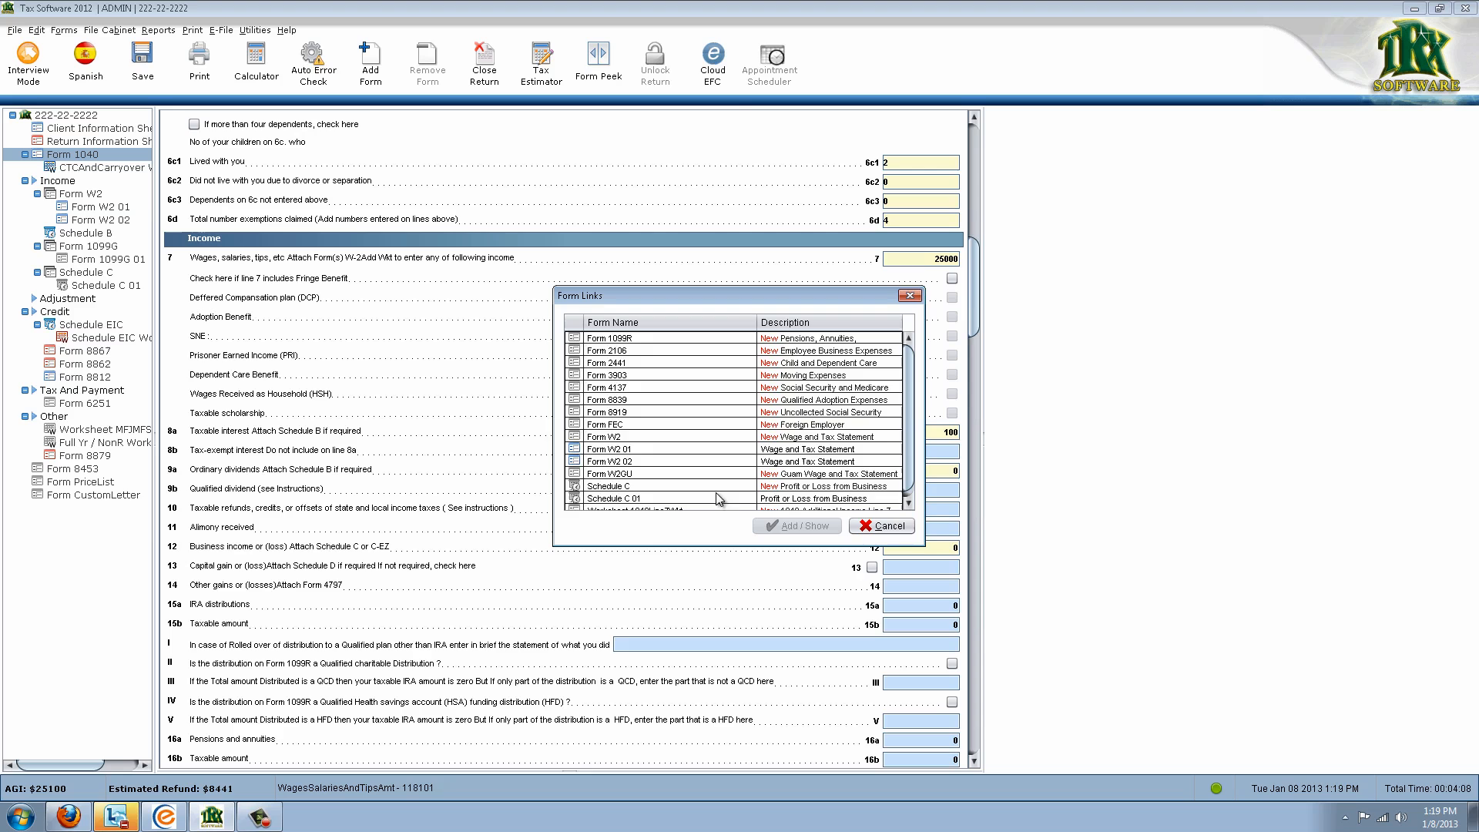
{"action": "left_click", "coordinate": [877, 527]}
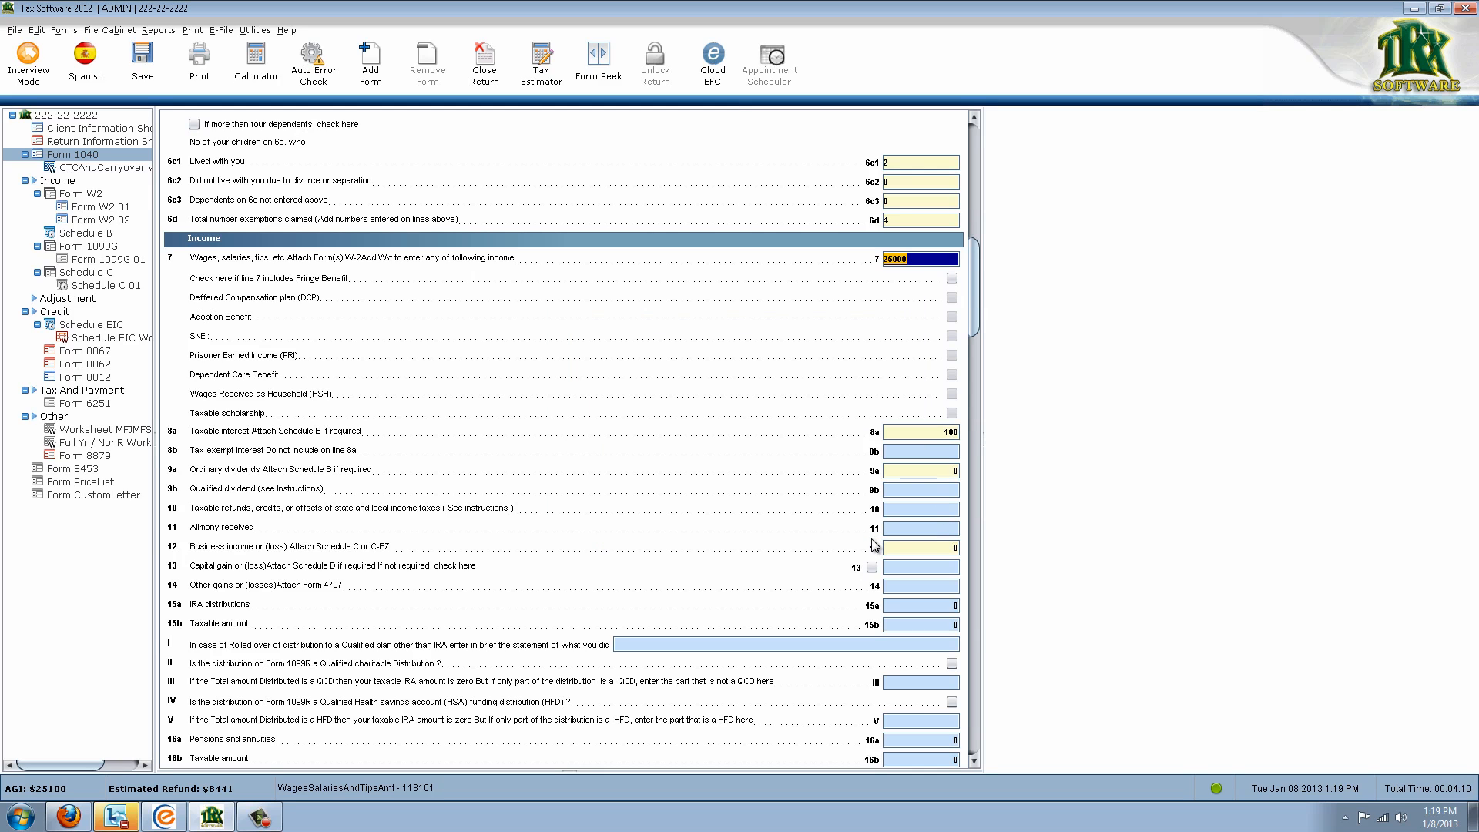
Check the spouse's W-2, then confirm line 7 wages of 25000 and line 62 withholding of 1800
{"action": "left_click", "coordinate": [115, 221]}
{"action": "left_click", "coordinate": [85, 155]}
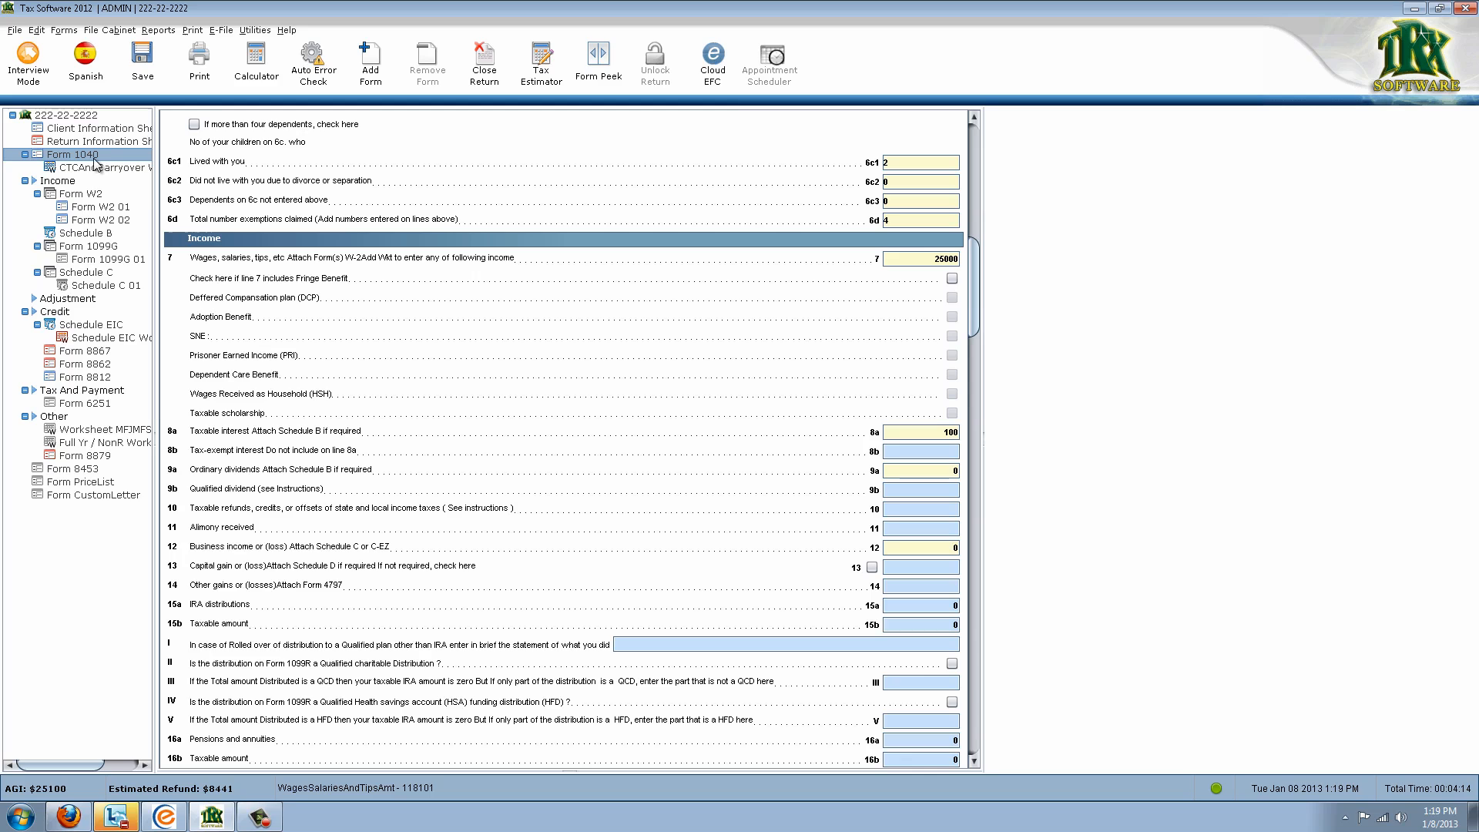
{"action": "left_click", "coordinate": [933, 264]}
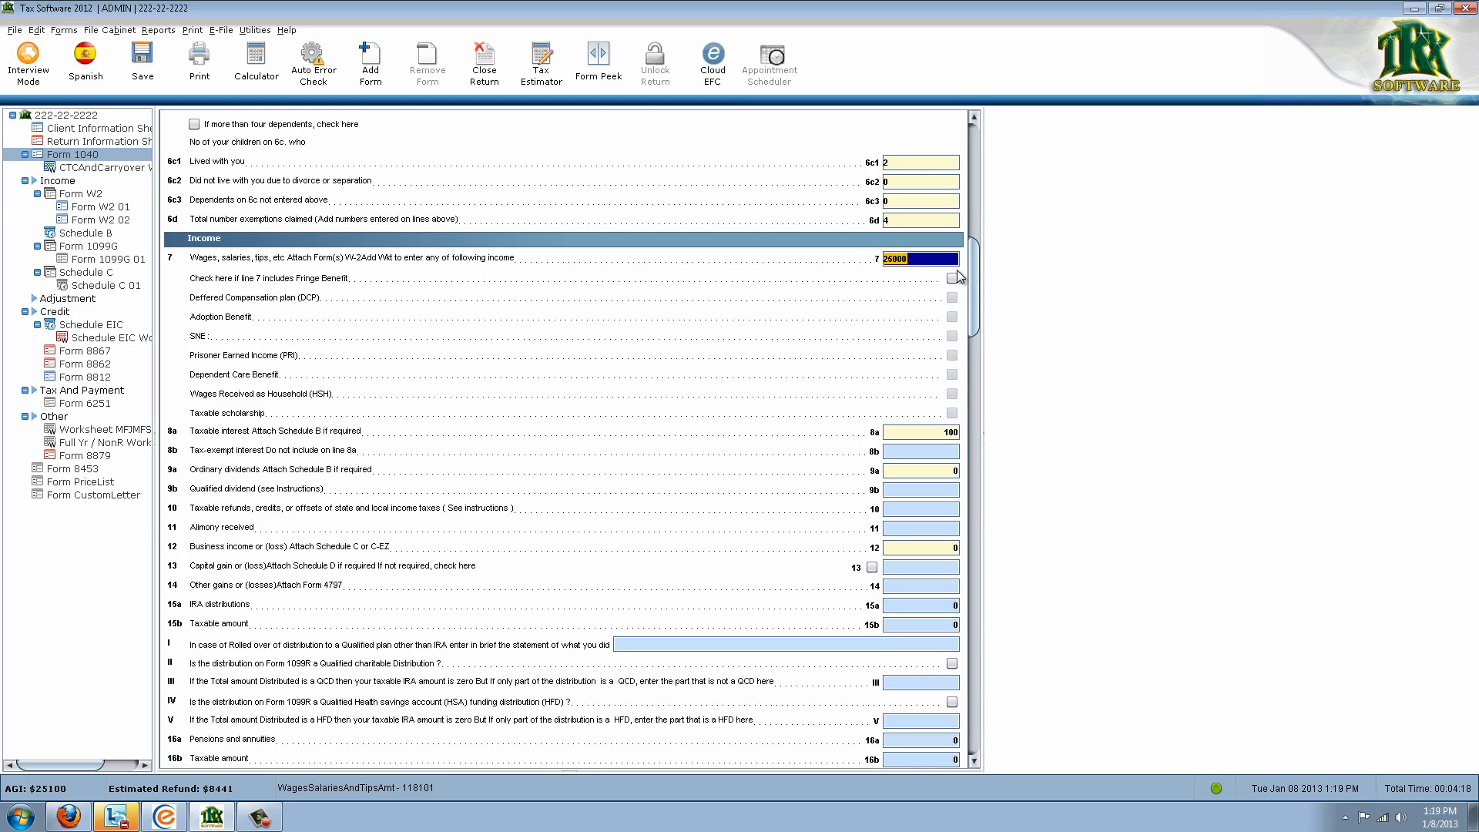
{"action": "left_click_drag", "start_coordinate": [974, 274], "coordinate": [964, 586]}
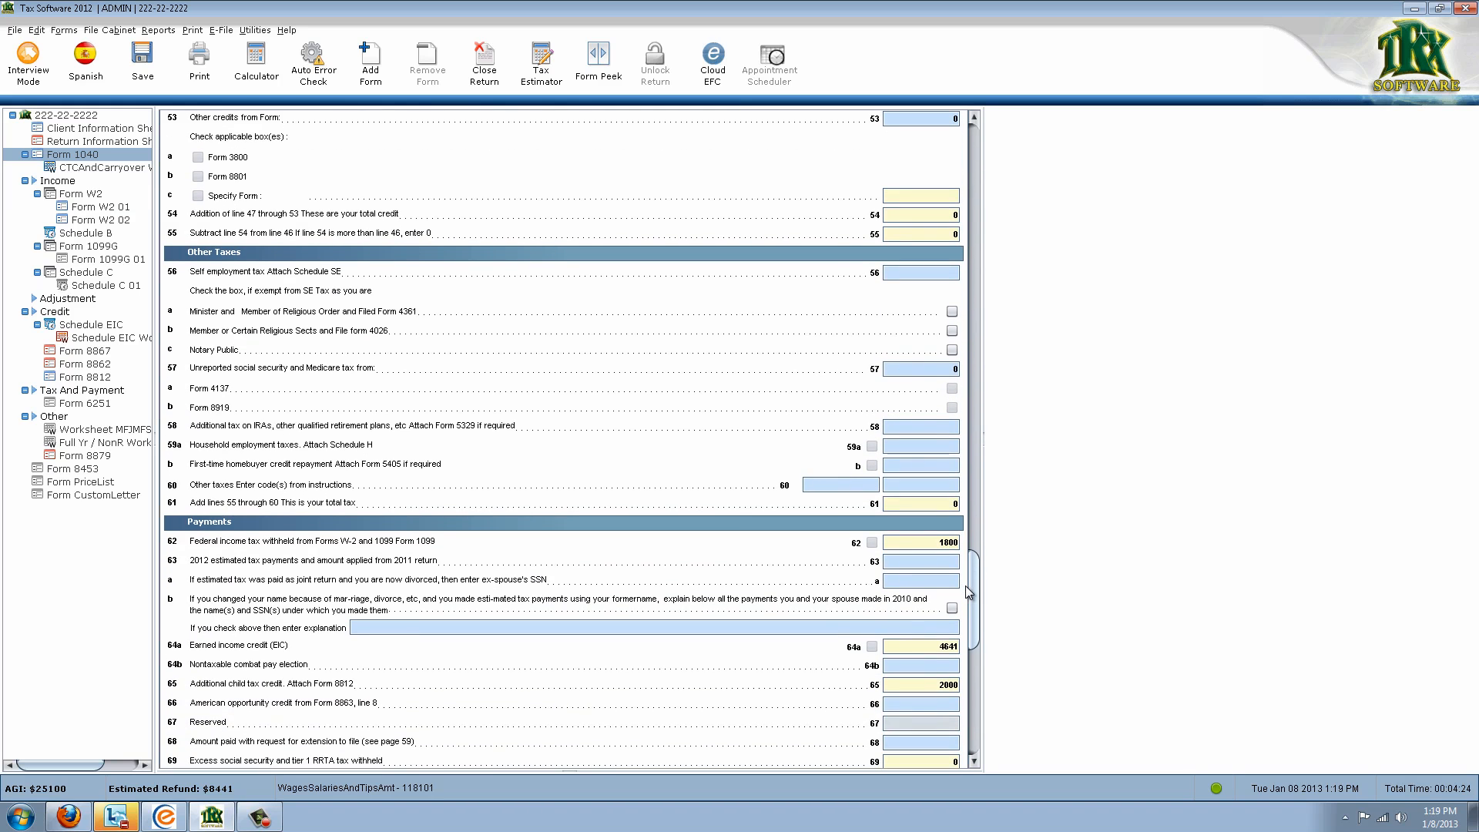
{"action": "left_click", "coordinate": [903, 543]}
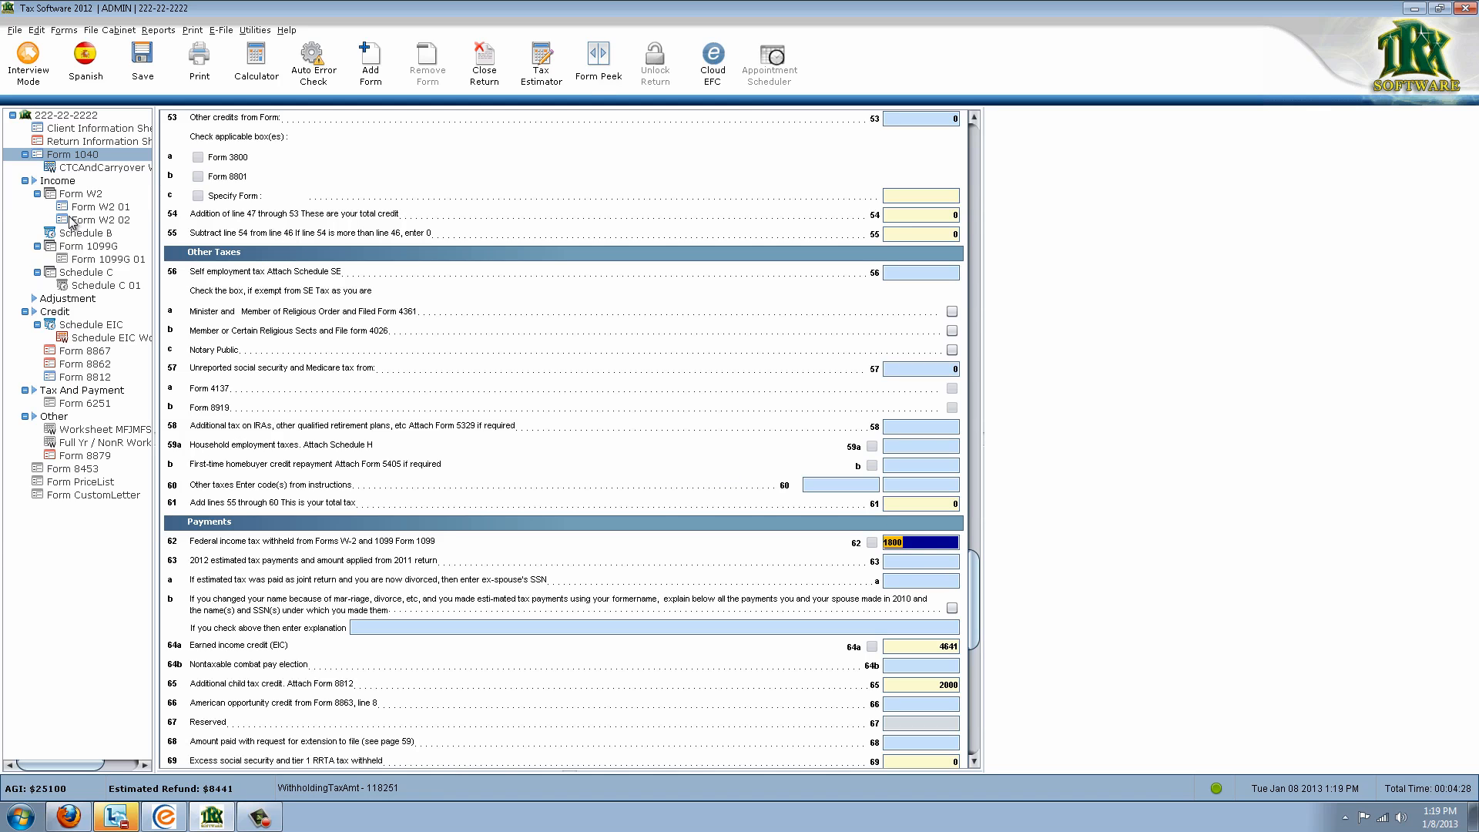
Recheck withholding on both W-2s and bring up Schedule B with its bank interest of 100
{"action": "left_click", "coordinate": [108, 208]}
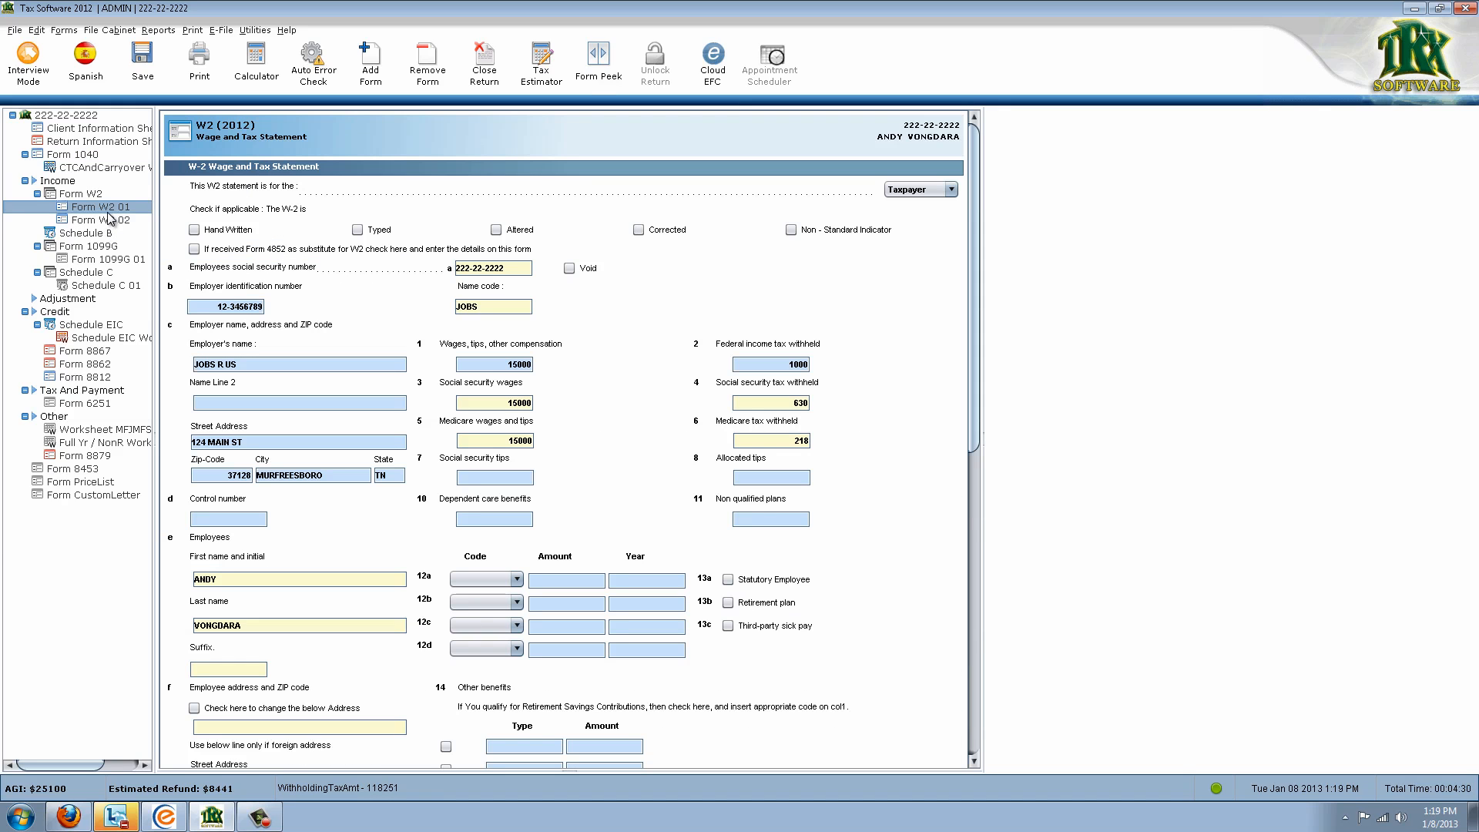
{"action": "left_click", "coordinate": [119, 221]}
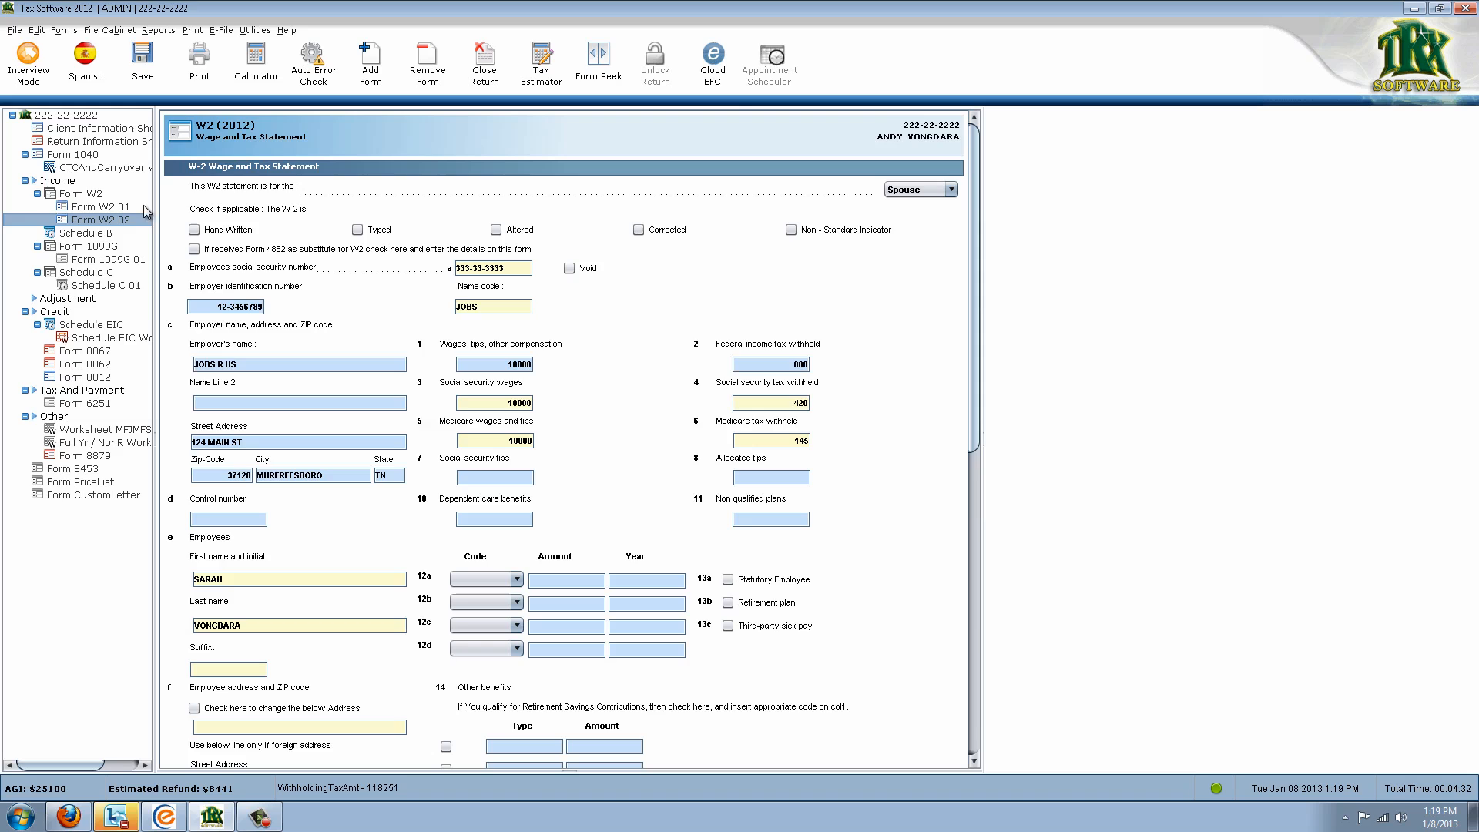
{"action": "left_click", "coordinate": [105, 234]}
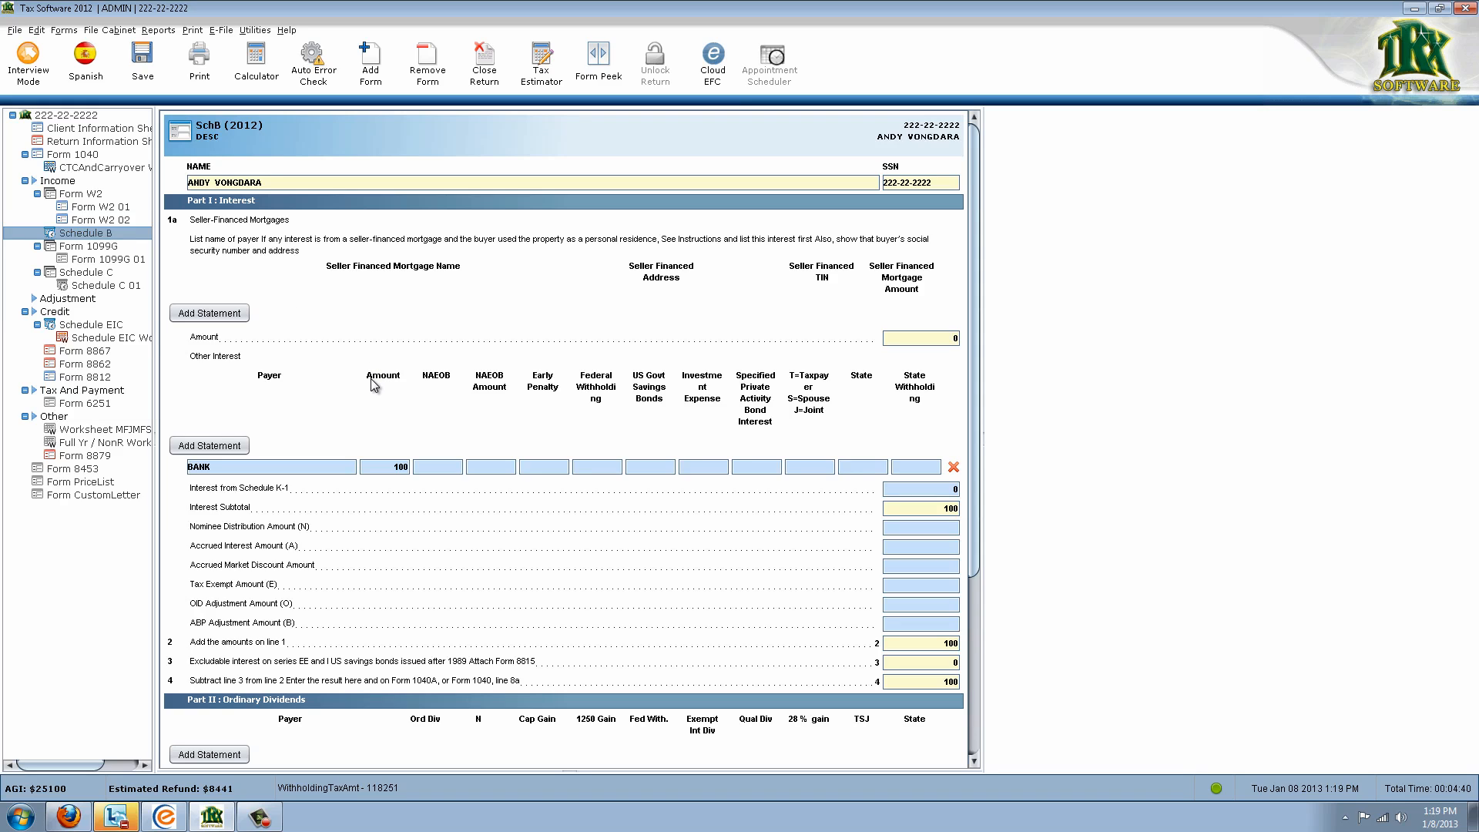
{"action": "left_click", "coordinate": [319, 468]}
{"action": "scroll", "coordinate": [356, 445], "scroll_direction": "down", "scroll_amount": 2}
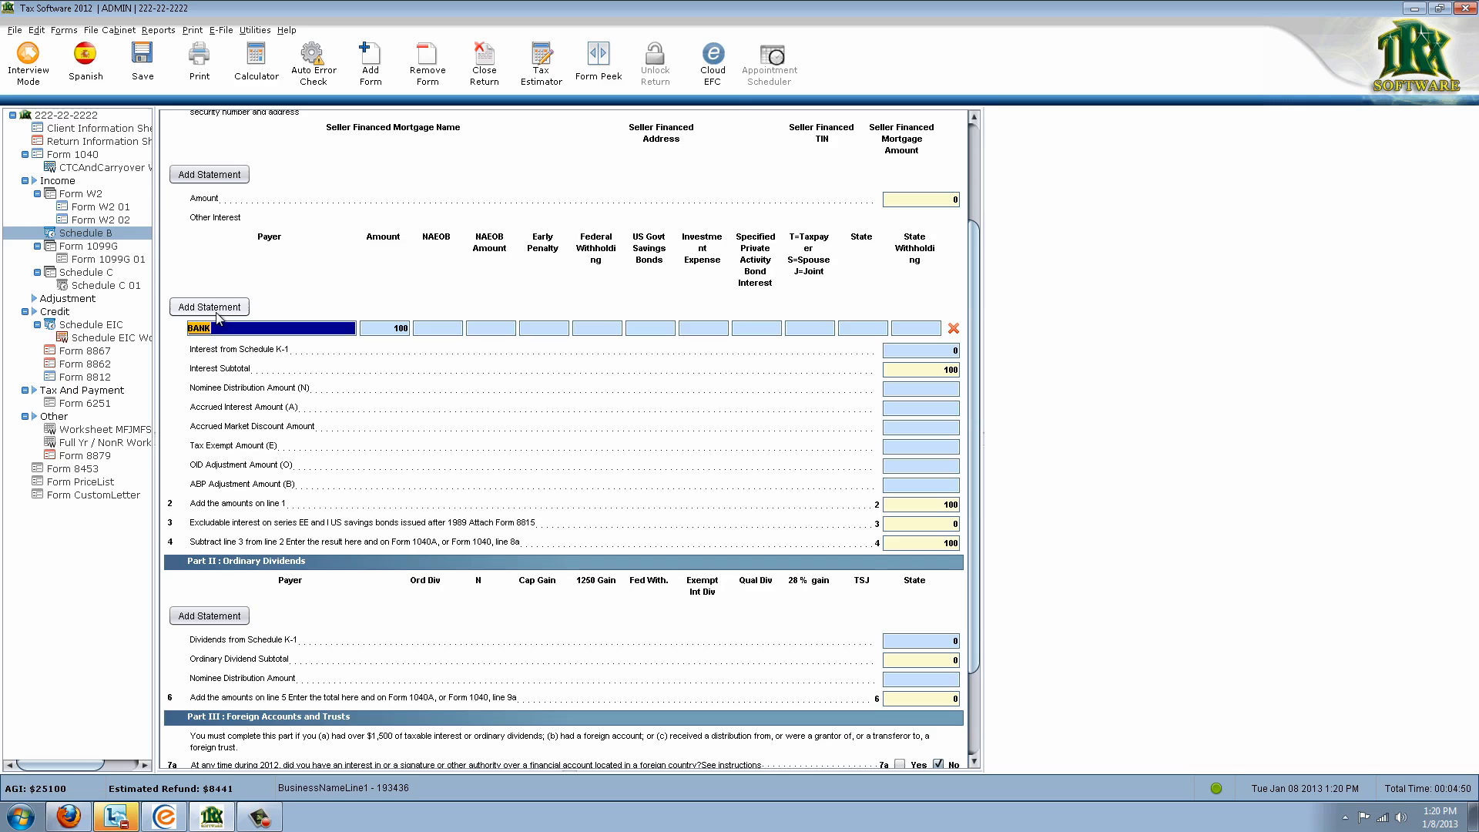
{"action": "left_click", "coordinate": [216, 310]}
{"action": "left_click", "coordinate": [215, 310]}
{"action": "left_click", "coordinate": [216, 310]}
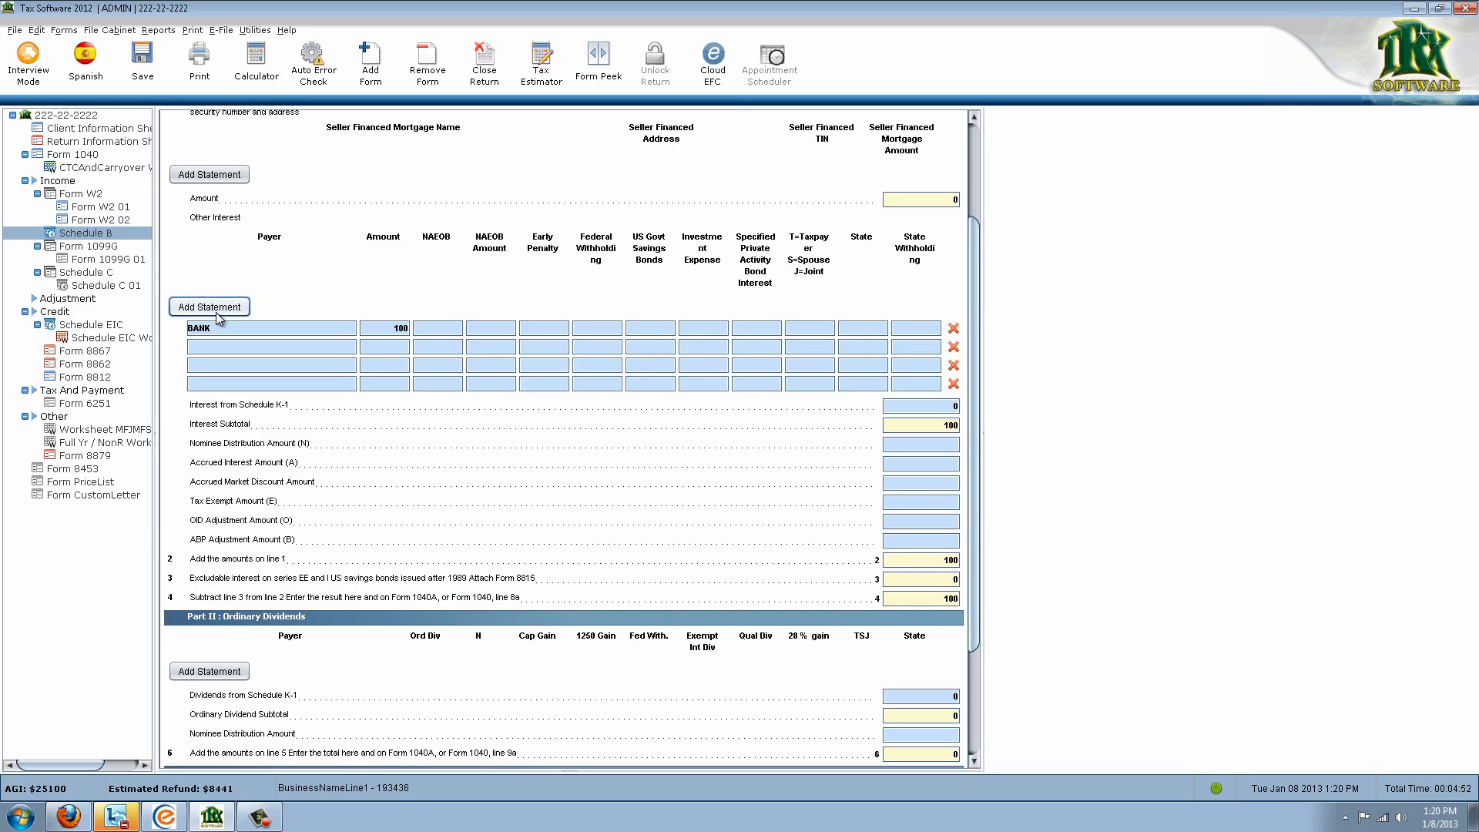
{"action": "left_click", "coordinate": [215, 309]}
{"action": "left_click", "coordinate": [260, 348]}
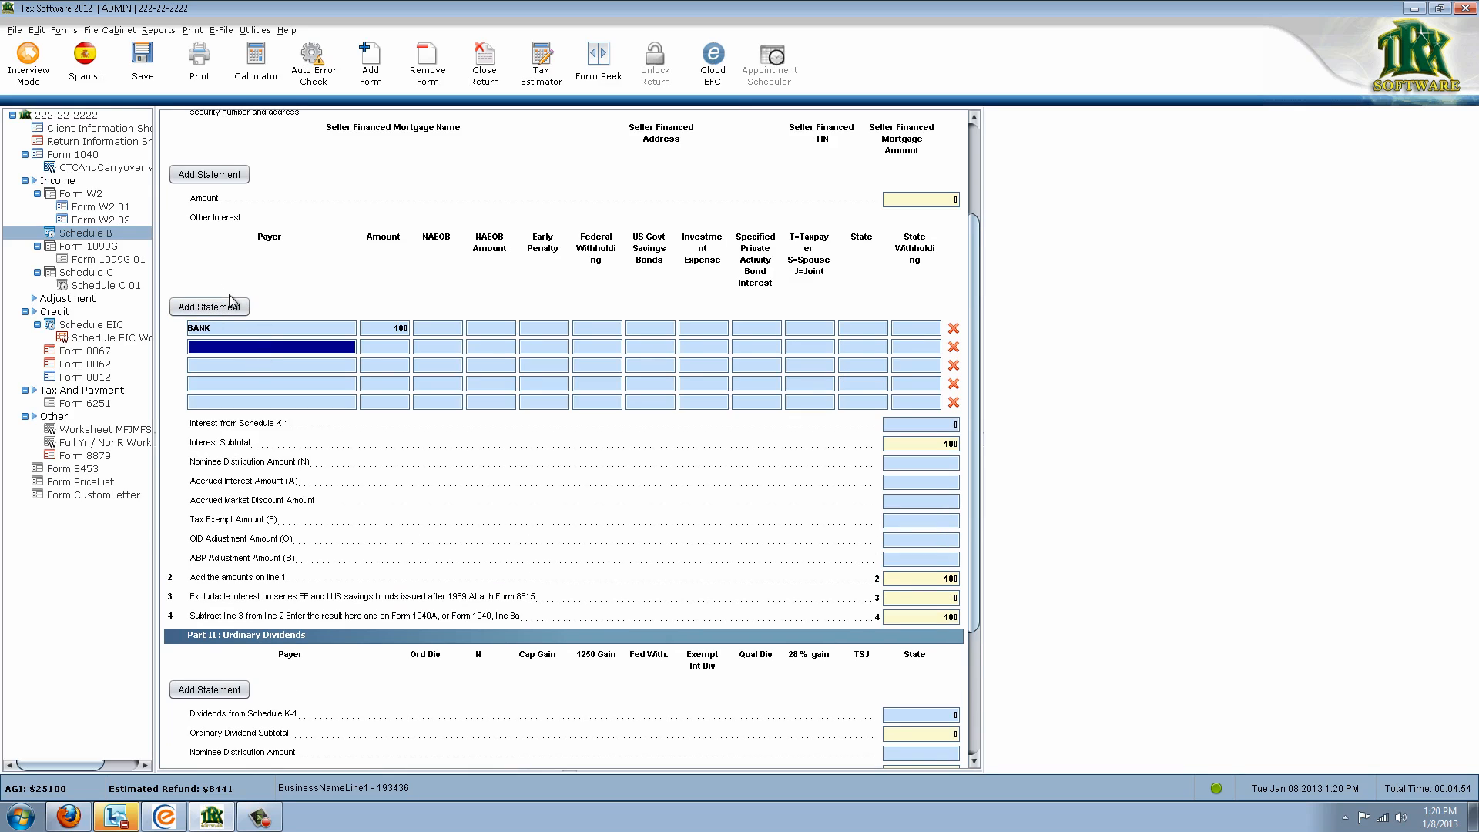
{"action": "left_click", "coordinate": [954, 363]}
{"action": "left_click", "coordinate": [955, 362]}
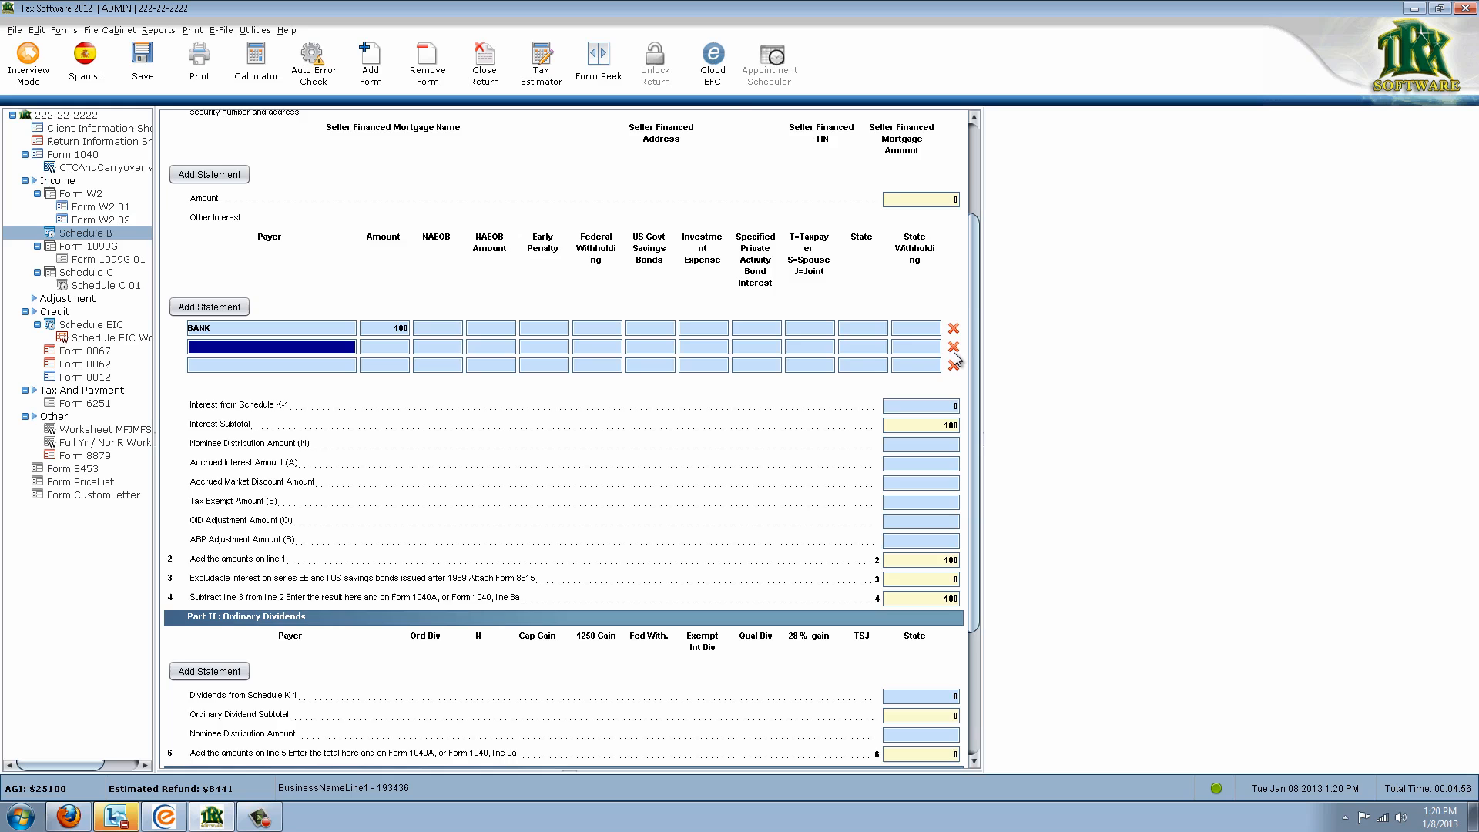
{"action": "left_click", "coordinate": [953, 351]}
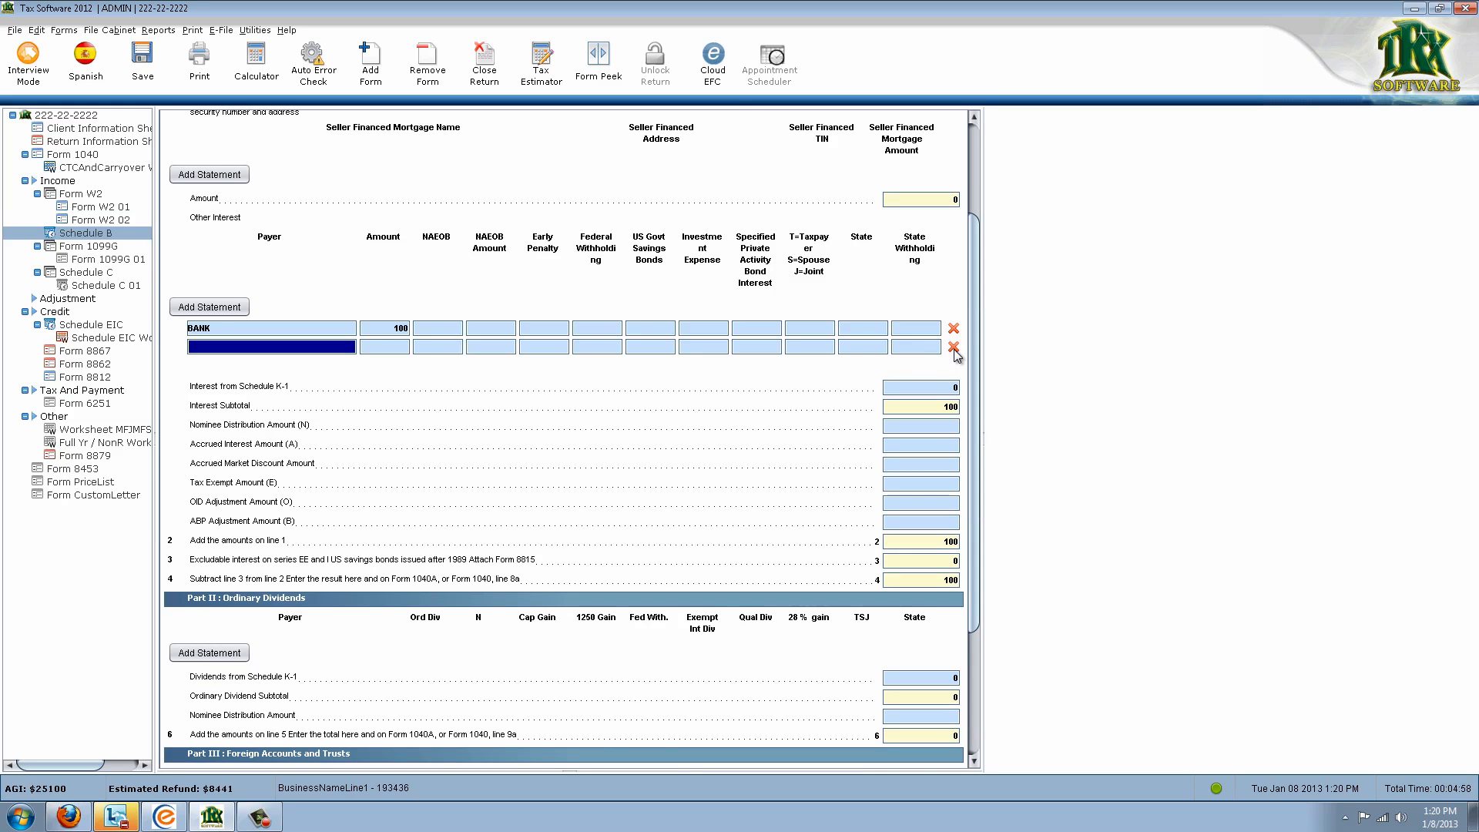
{"action": "left_click", "coordinate": [953, 348]}
{"action": "scroll", "coordinate": [370, 513], "scroll_direction": "down", "scroll_amount": 3}
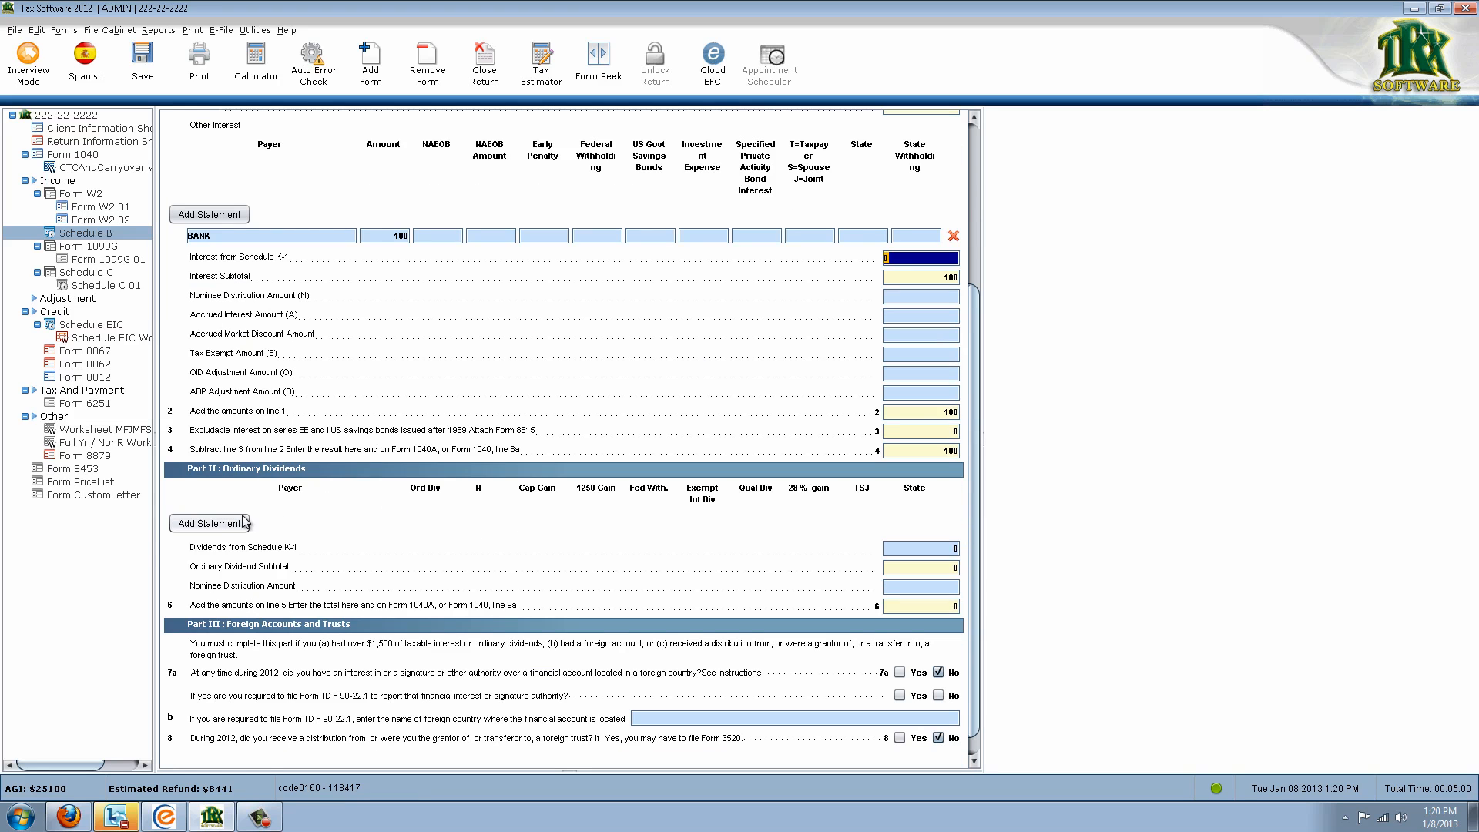
{"action": "left_click", "coordinate": [209, 523]}
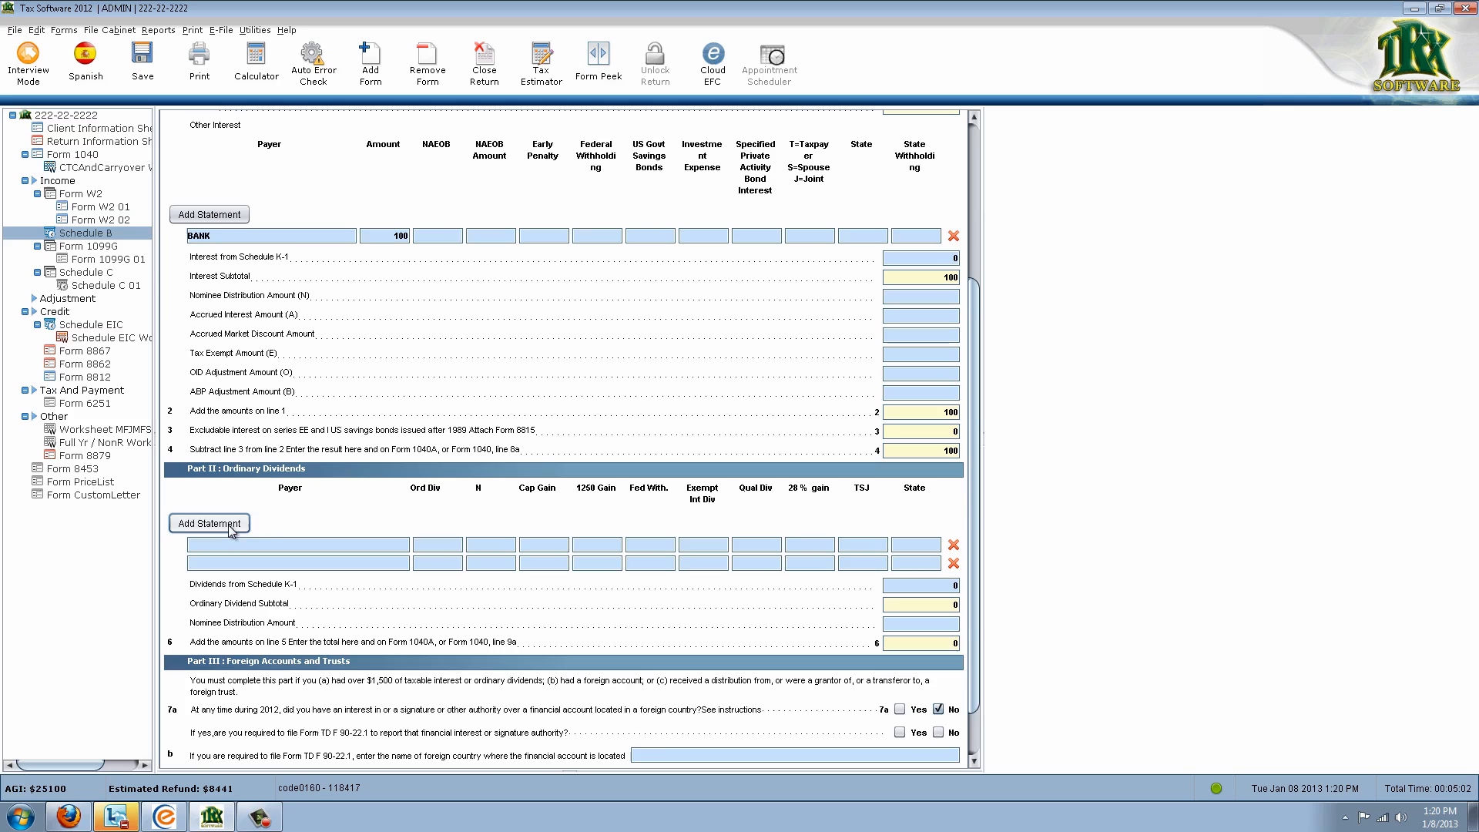
{"action": "left_click", "coordinate": [954, 545]}
{"action": "left_click", "coordinate": [954, 545]}
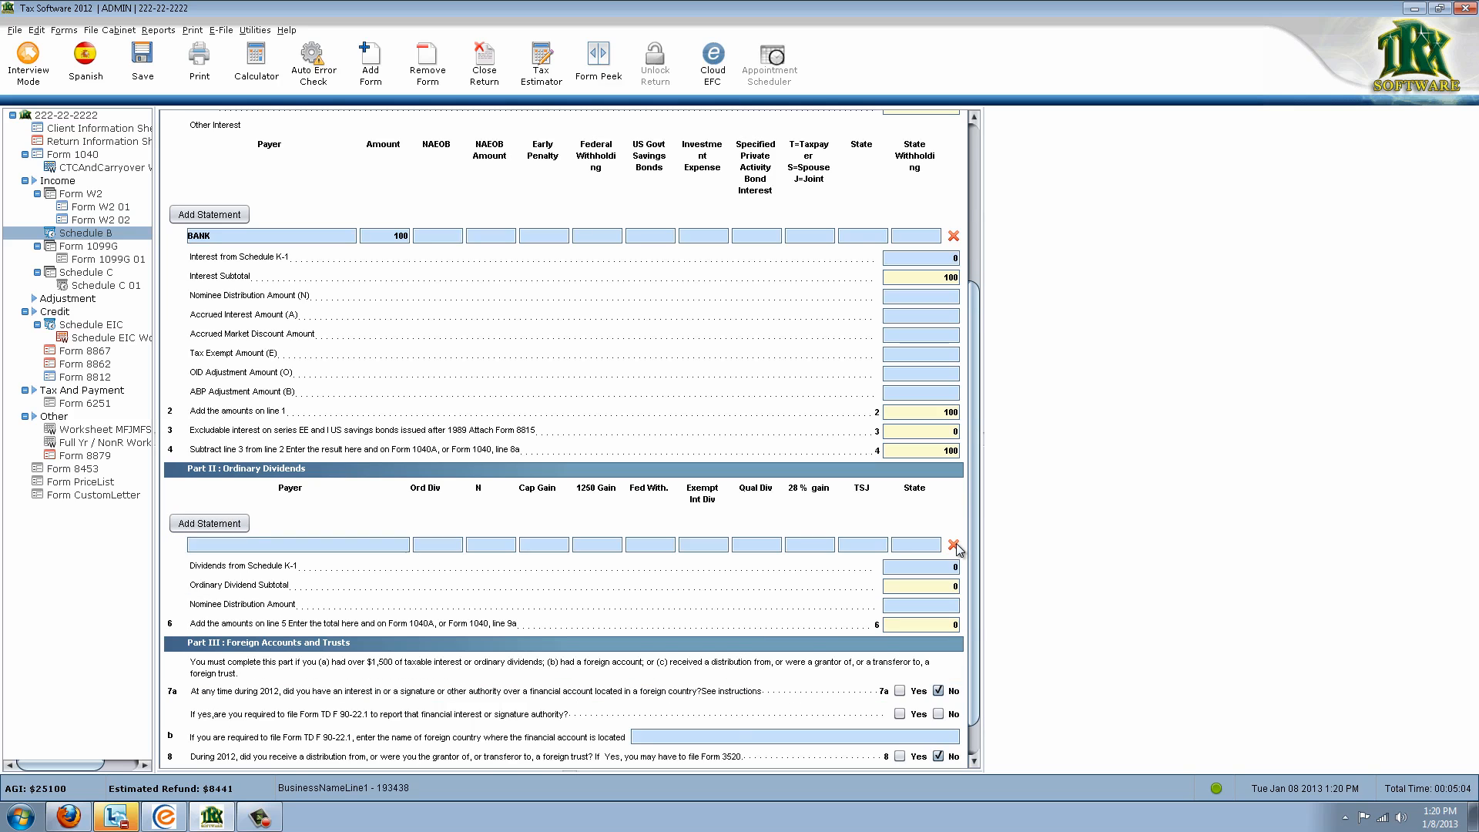
{"action": "left_click", "coordinate": [954, 544]}
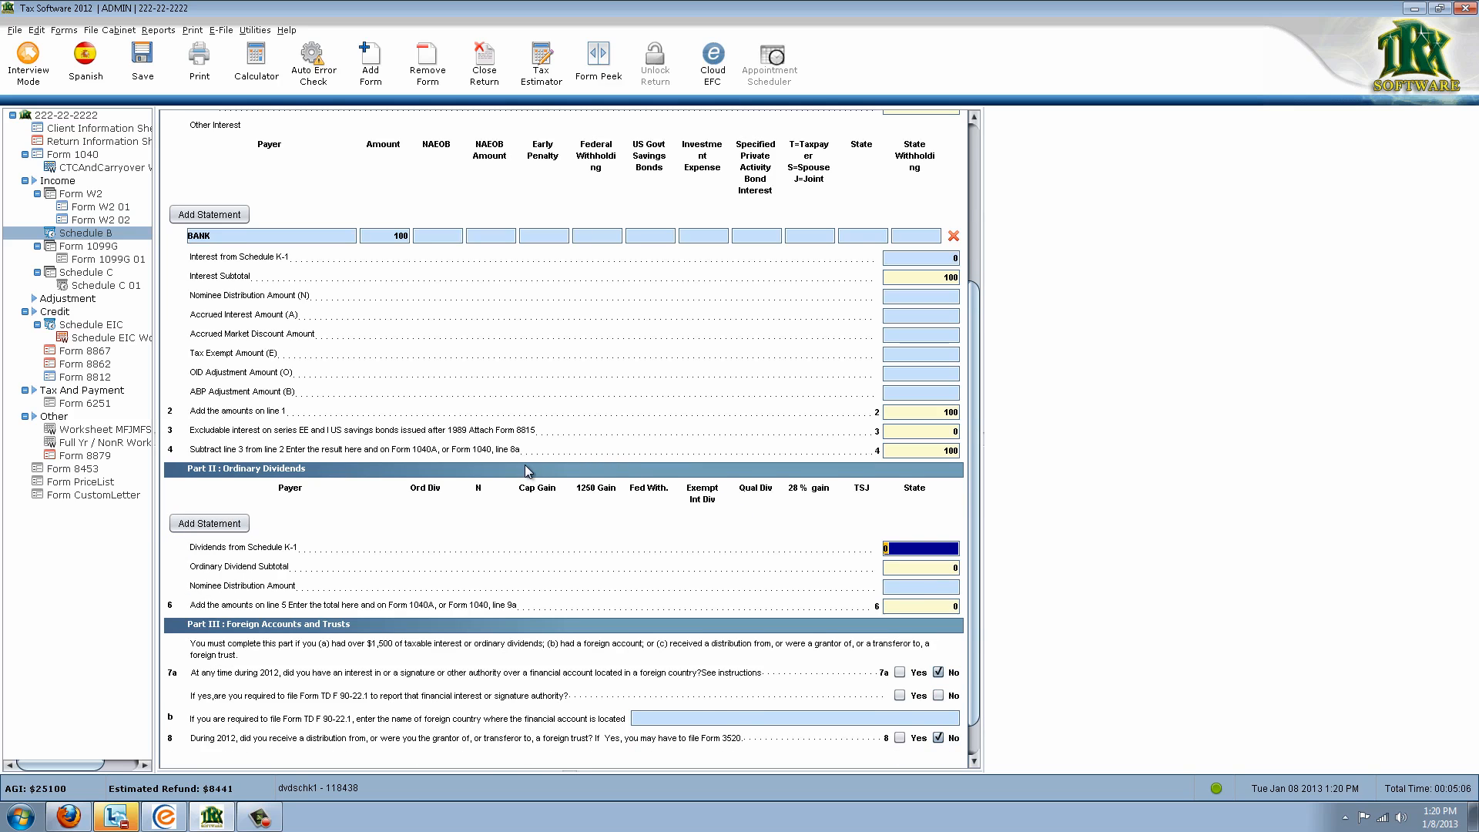
{"action": "scroll", "coordinate": [532, 473], "scroll_direction": "down", "scroll_amount": 1}
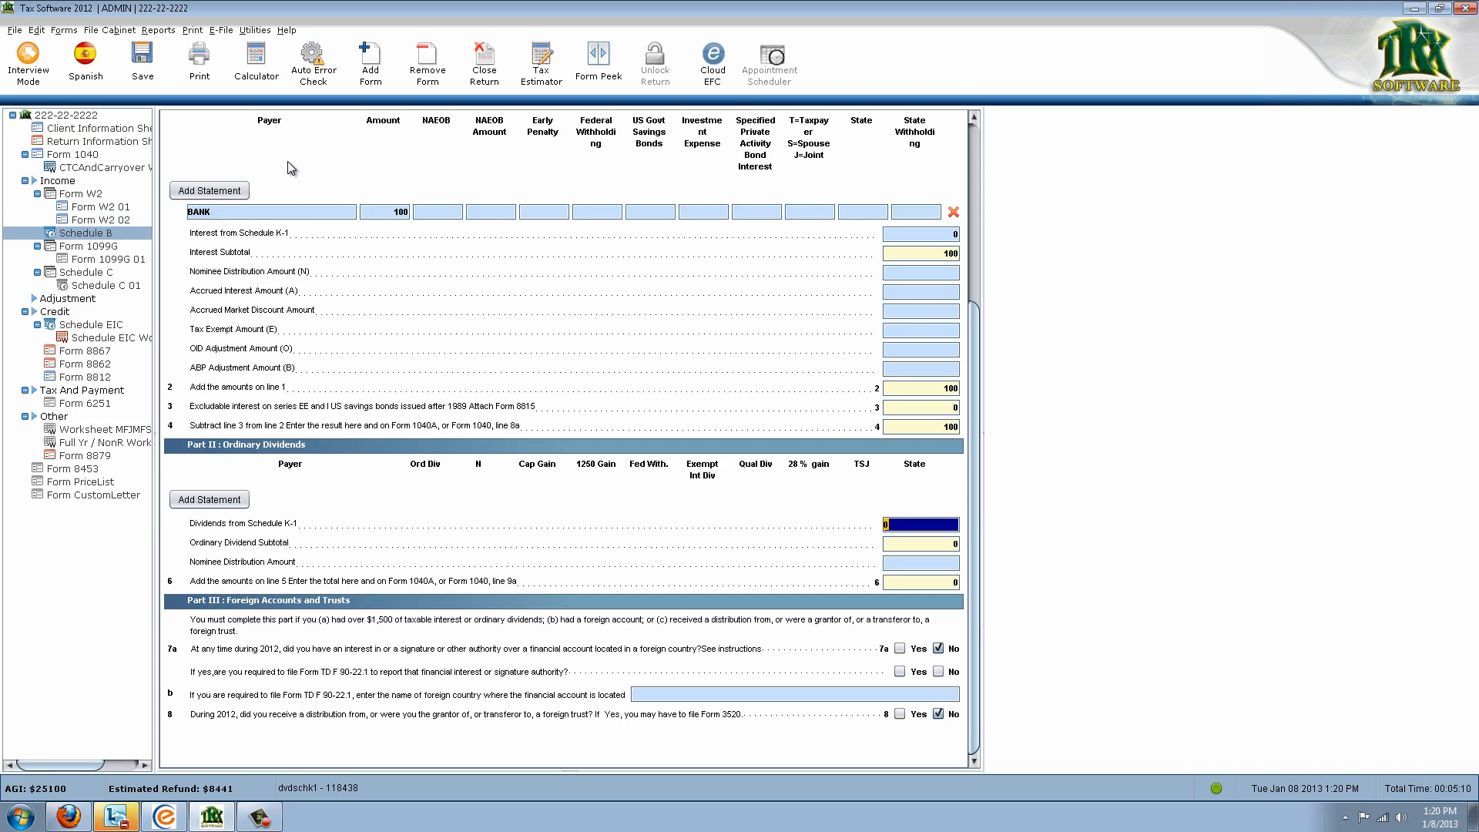
On Form 1040, view the Form Links feeding line 12 business income and cancel unchanged
{"action": "left_click", "coordinate": [89, 156]}
{"action": "scroll", "coordinate": [862, 418], "scroll_direction": "up", "scroll_amount": 10}
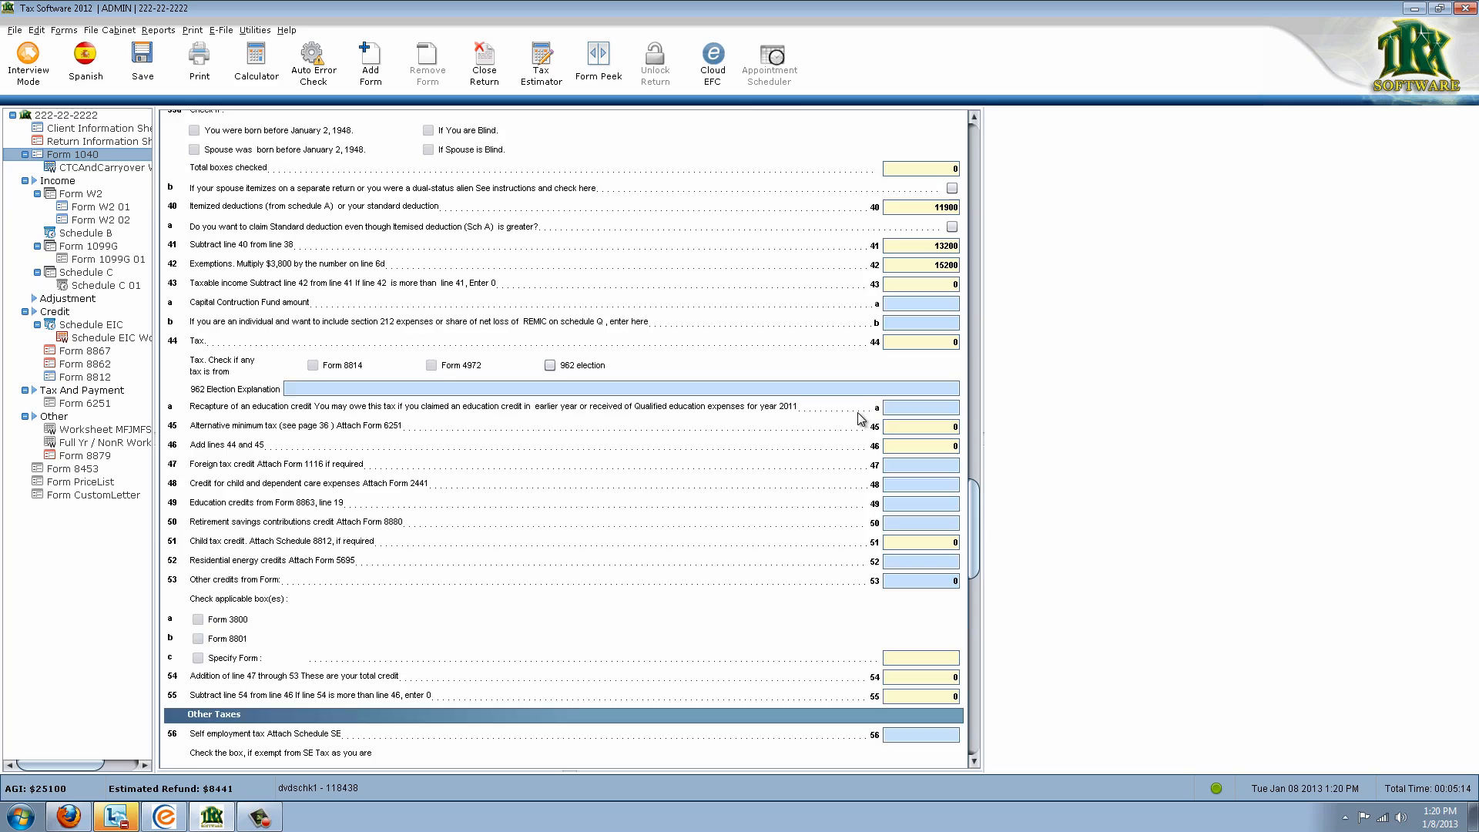
{"action": "scroll", "coordinate": [861, 418], "scroll_direction": "up", "scroll_amount": 10}
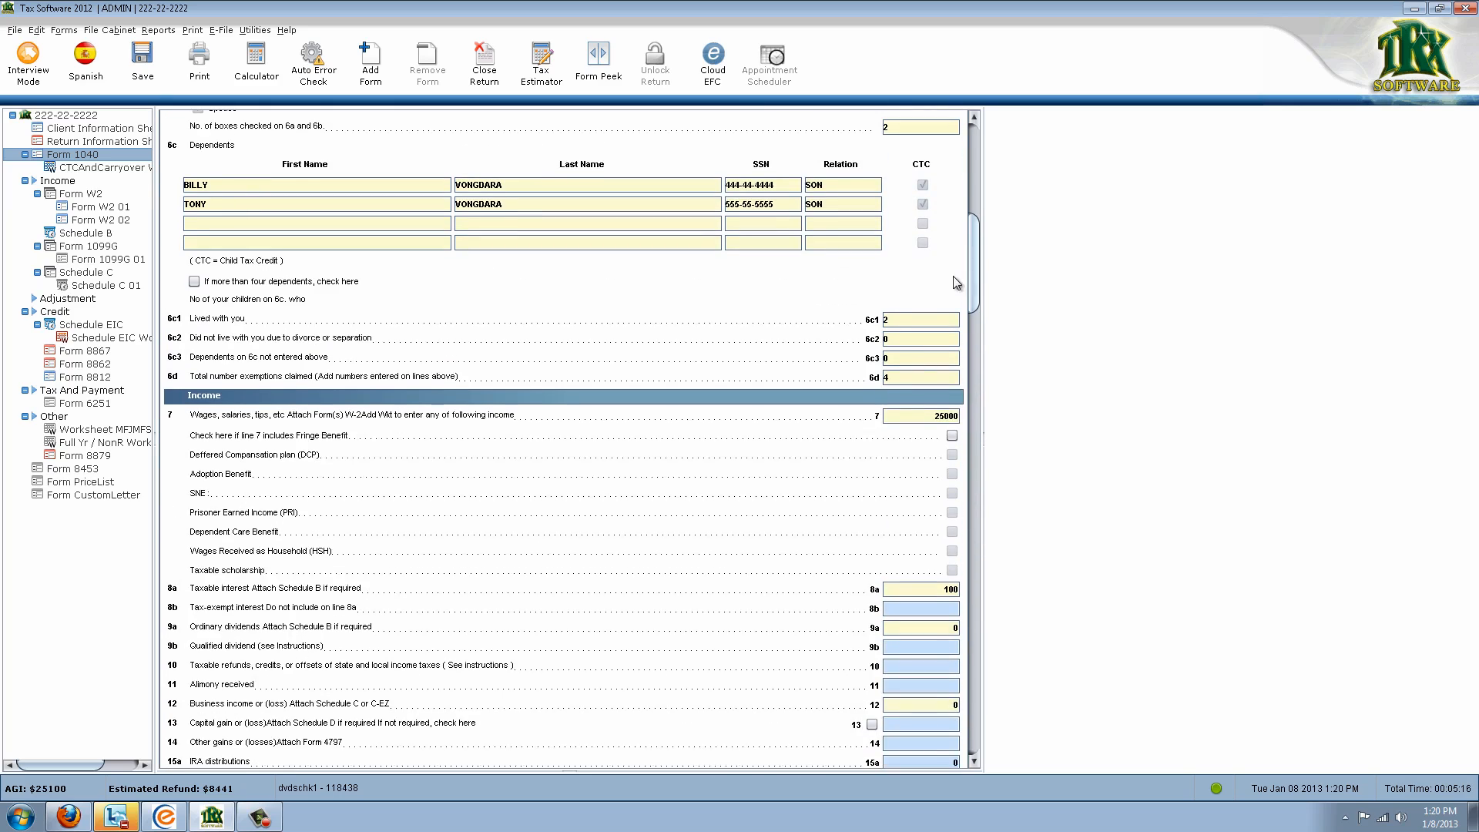
{"action": "scroll", "coordinate": [936, 393], "scroll_direction": "down", "scroll_amount": 3}
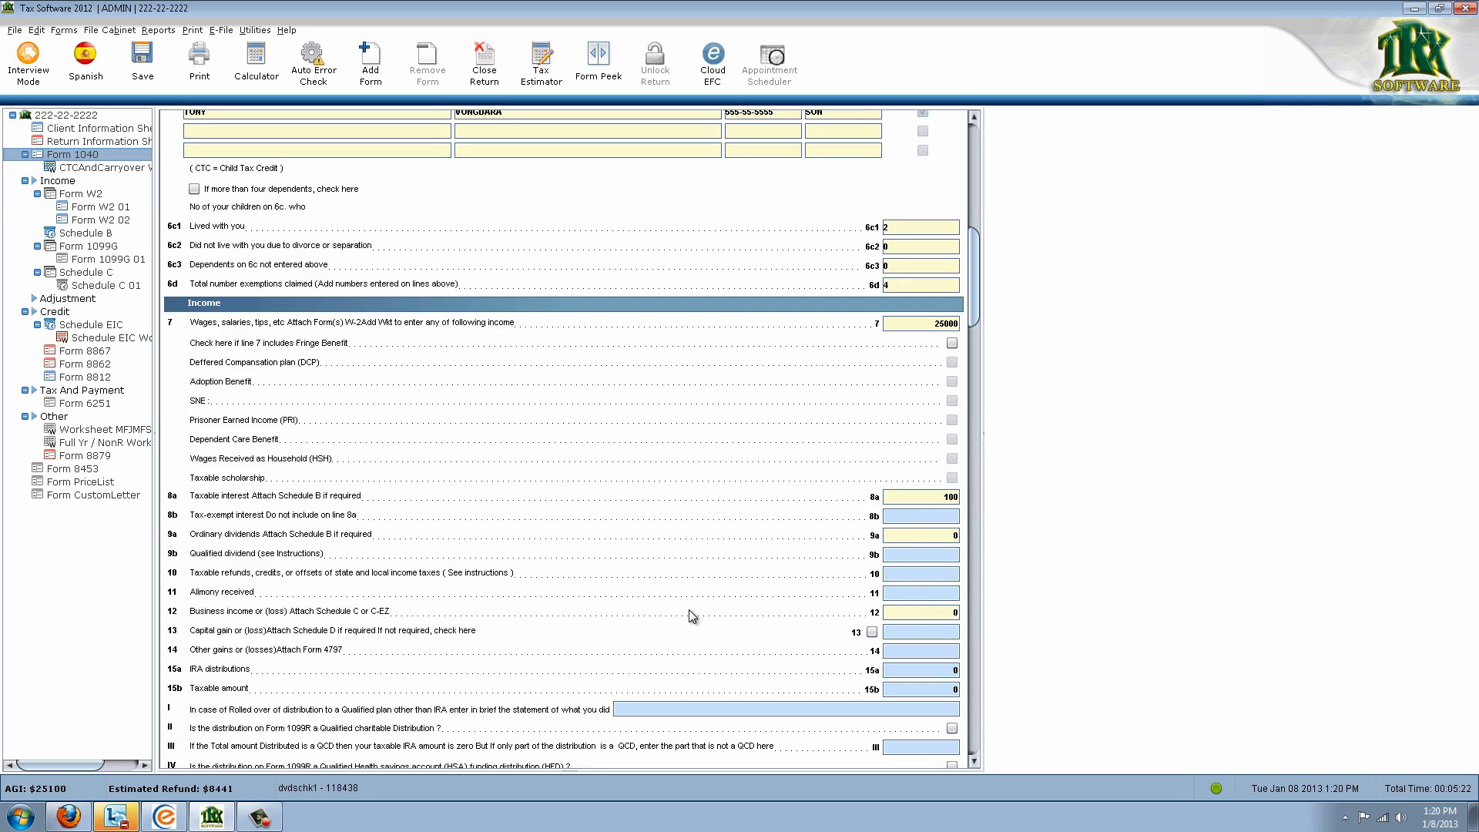
{"action": "double_click", "coordinate": [912, 610]}
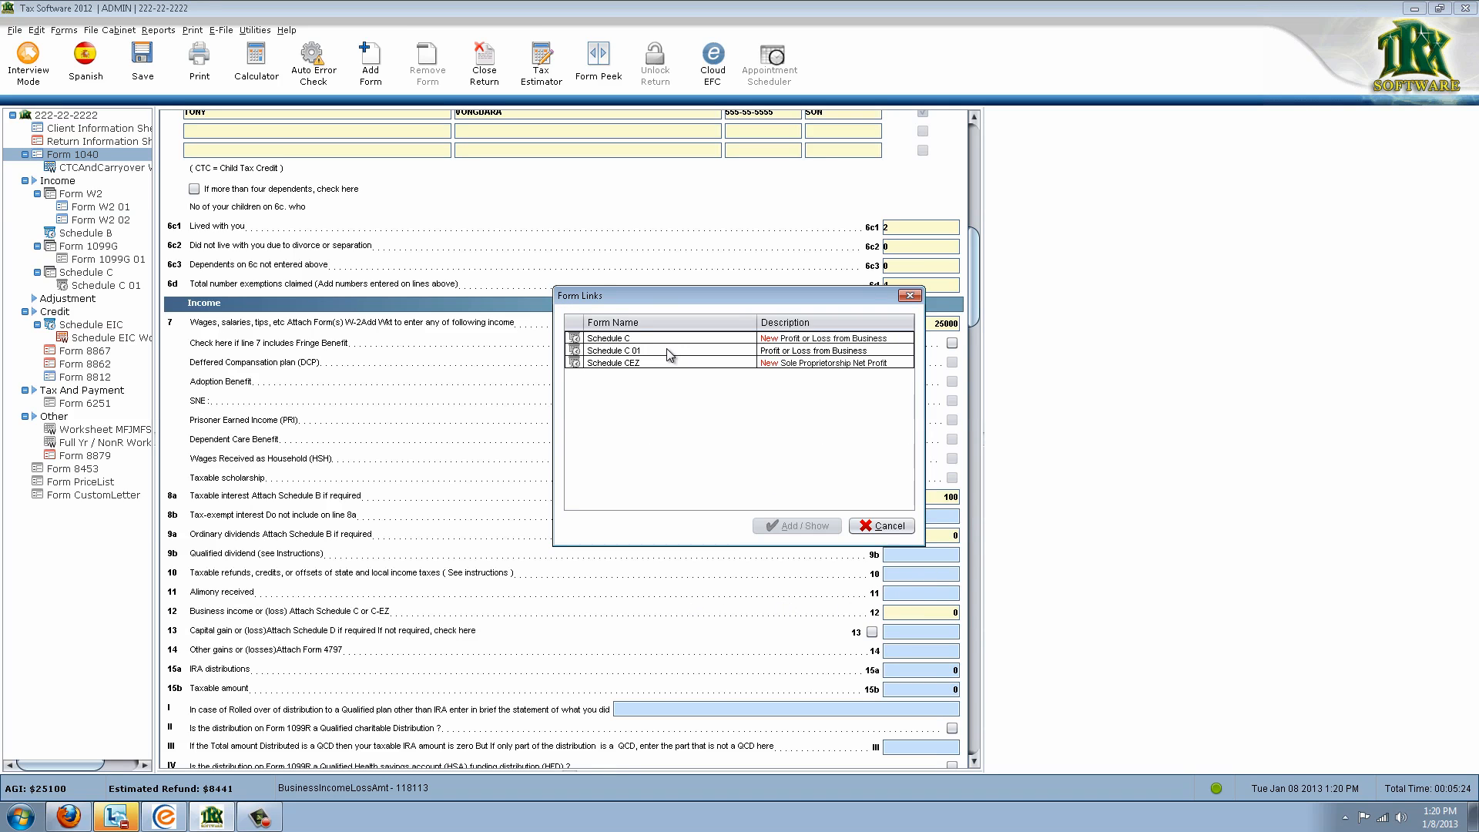
{"action": "left_click", "coordinate": [883, 527]}
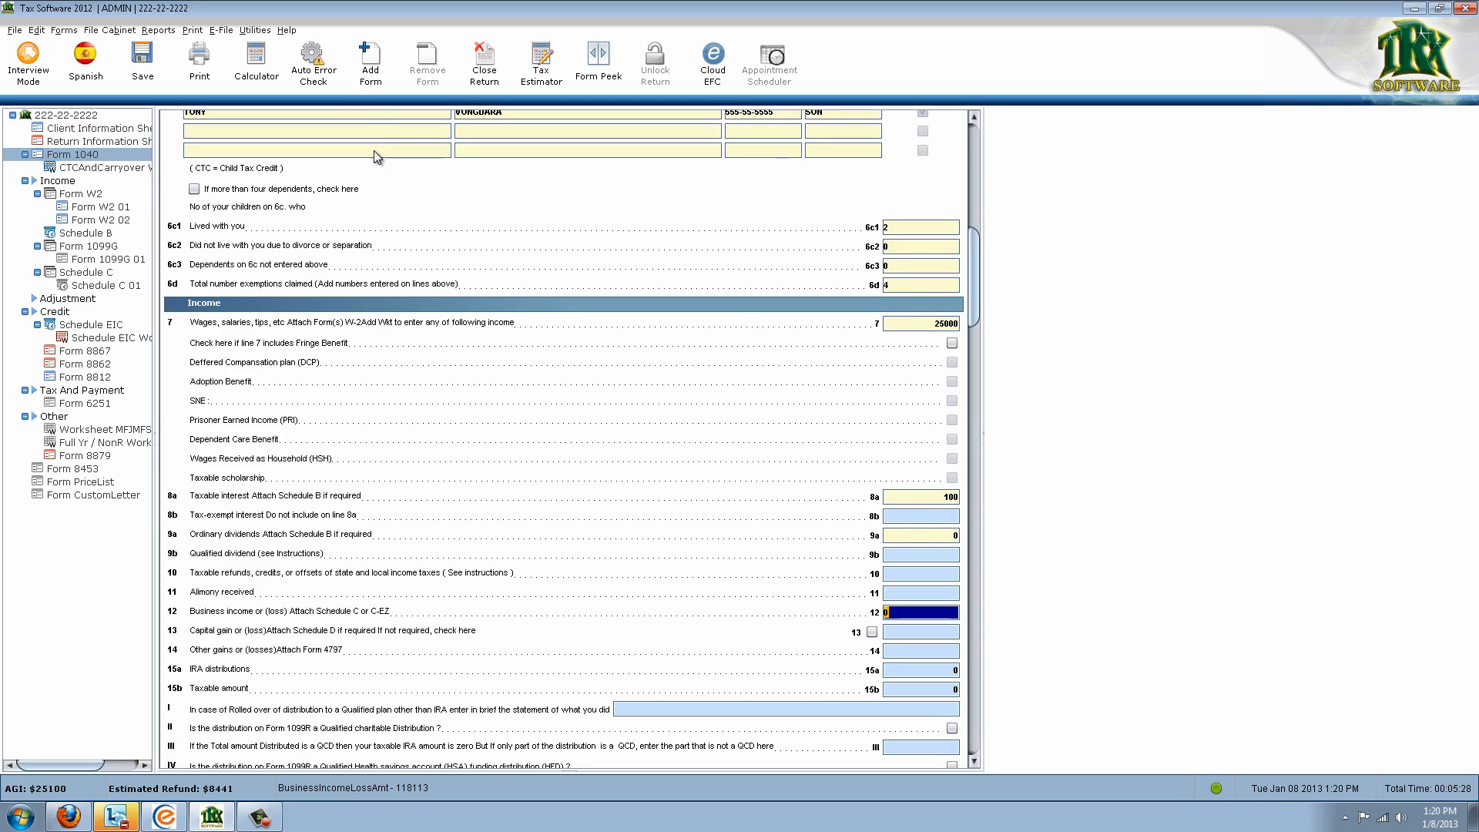
In Add Form, clear the '21' search, dismiss Select State, and filter to the State category
{"action": "left_click", "coordinate": [370, 75]}
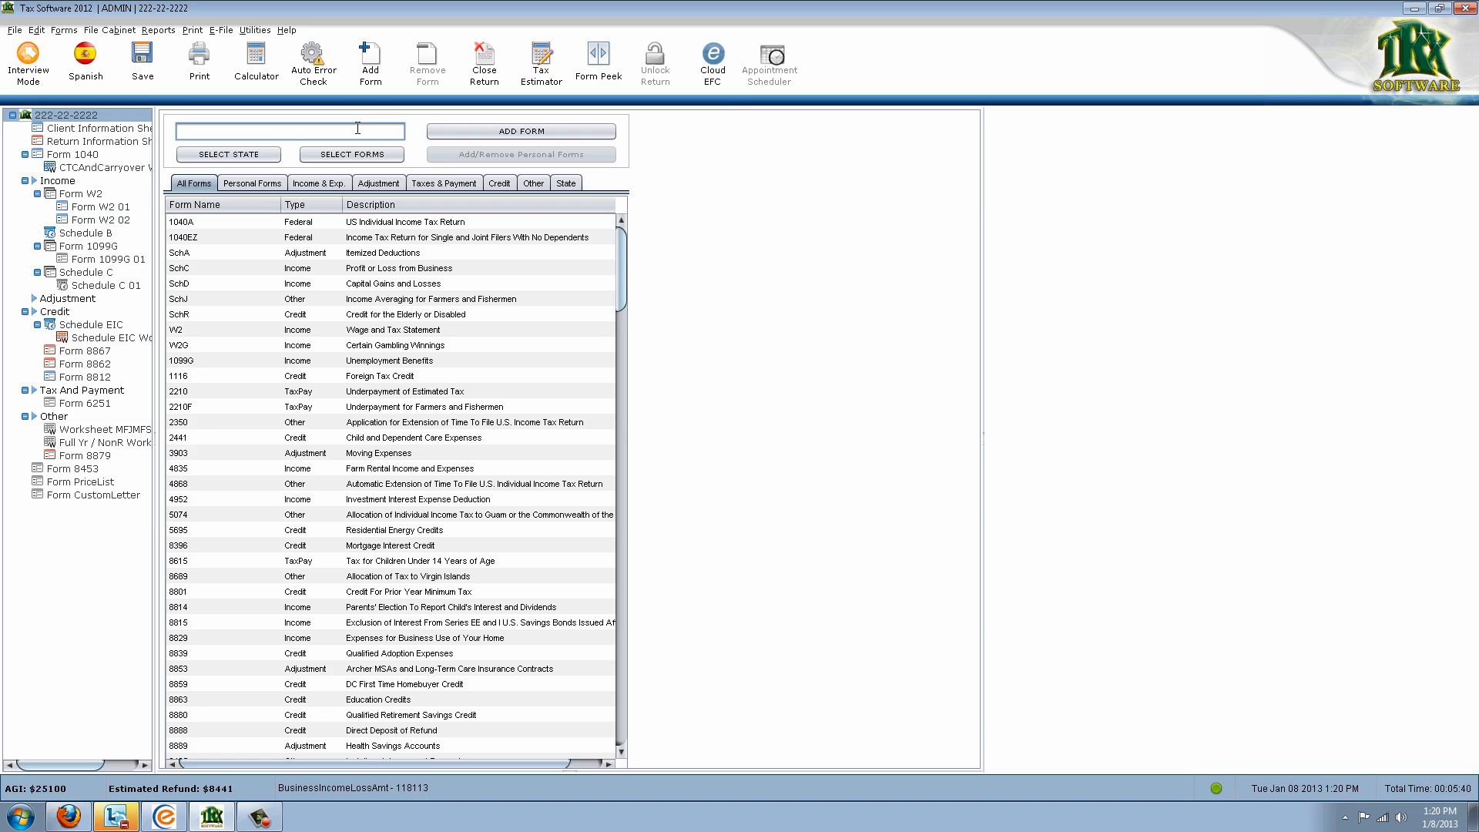
{"action": "type", "text": "21"}
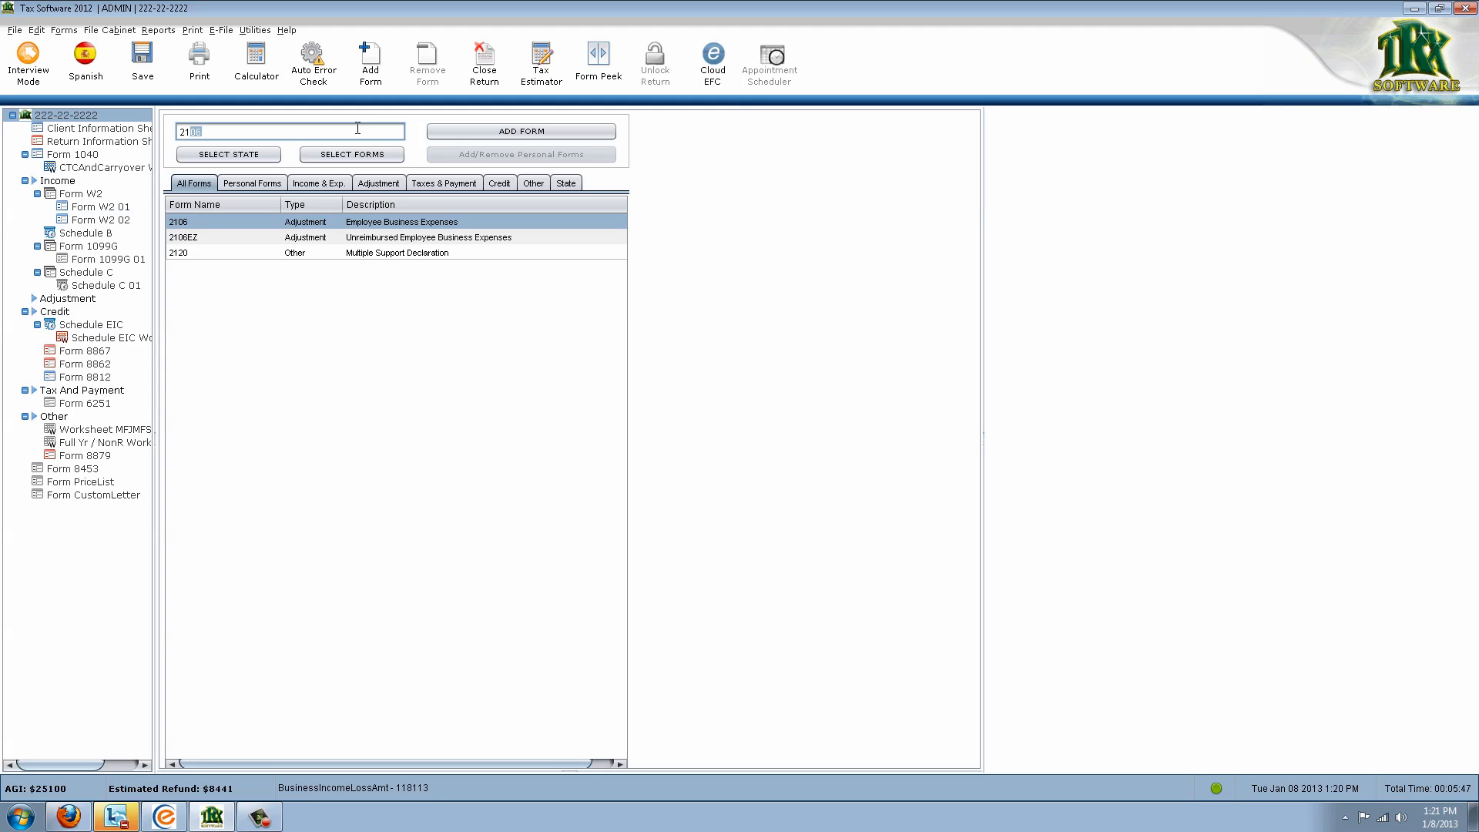
{"action": "key", "text": "BackSpace"}
{"action": "key", "text": "BackSpace"}
{"action": "key", "text": "BackSpace"}
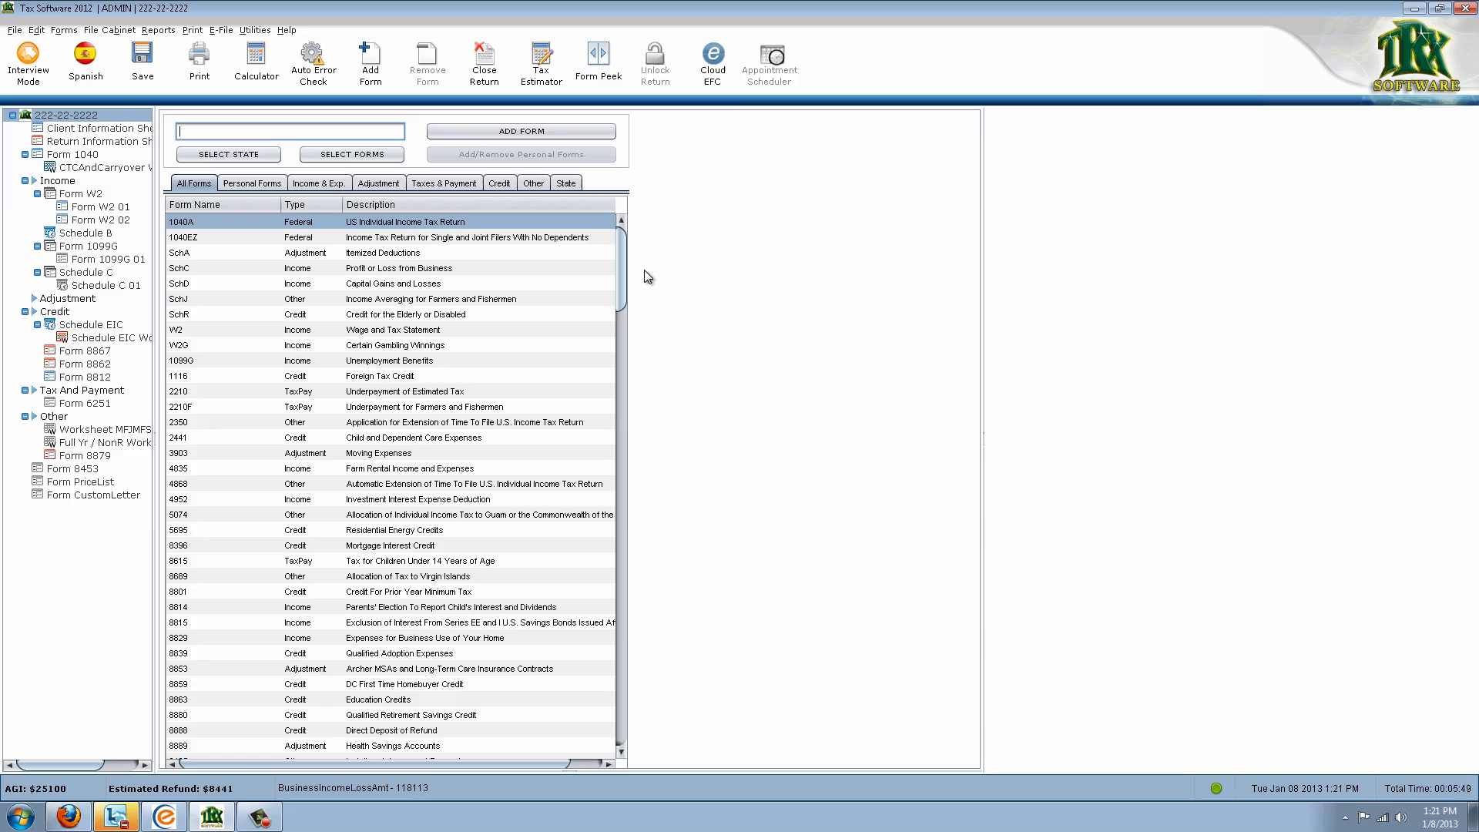
{"action": "mouse_move", "coordinate": [627, 265]}
{"action": "left_mouse_down"}
{"action": "mouse_move", "coordinate": [594, 524]}
{"action": "mouse_move", "coordinate": [621, 408]}
{"action": "mouse_move", "coordinate": [622, 245]}
{"action": "left_mouse_up"}
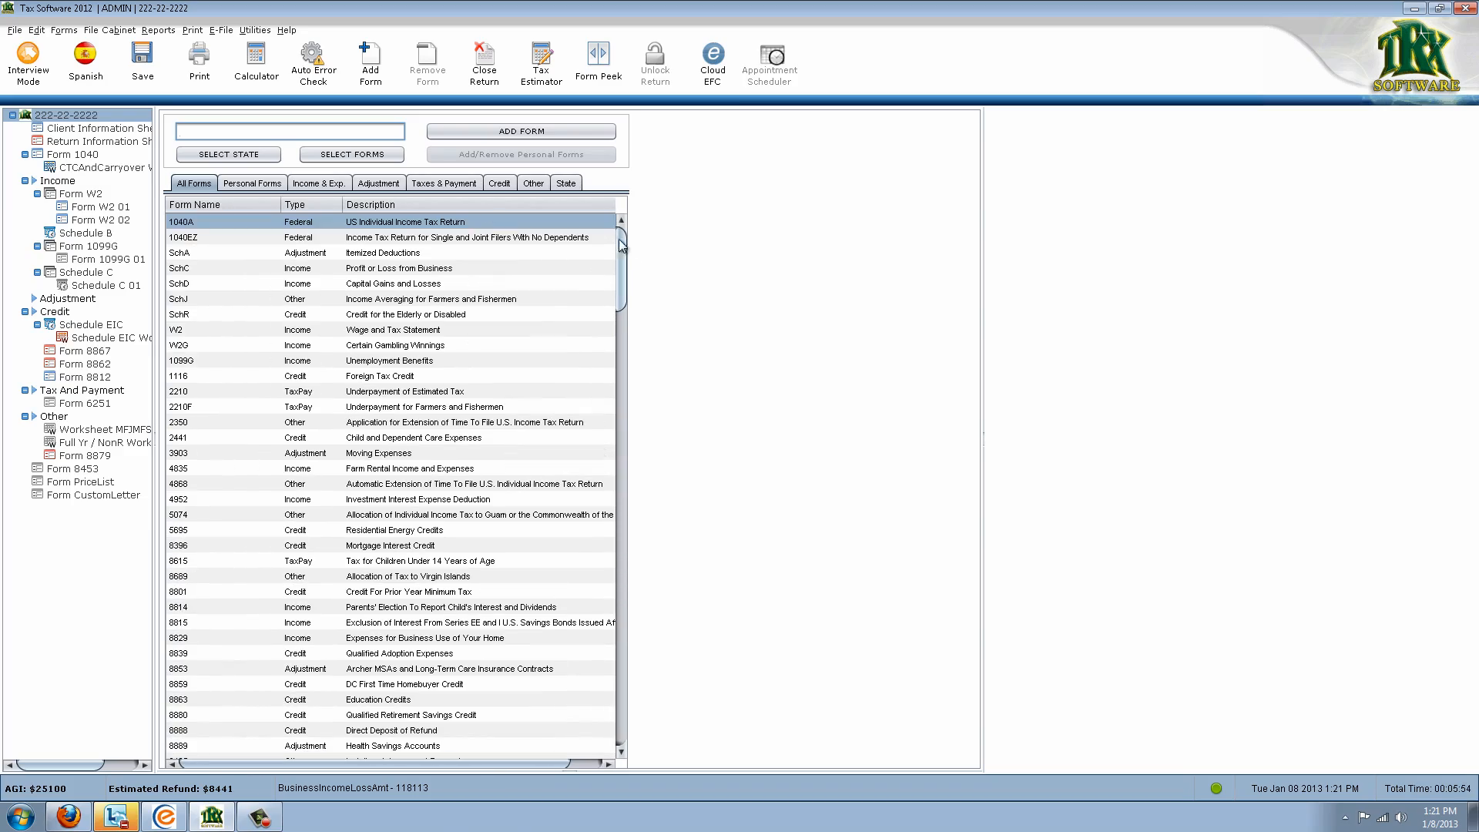
{"action": "left_click", "coordinate": [265, 160]}
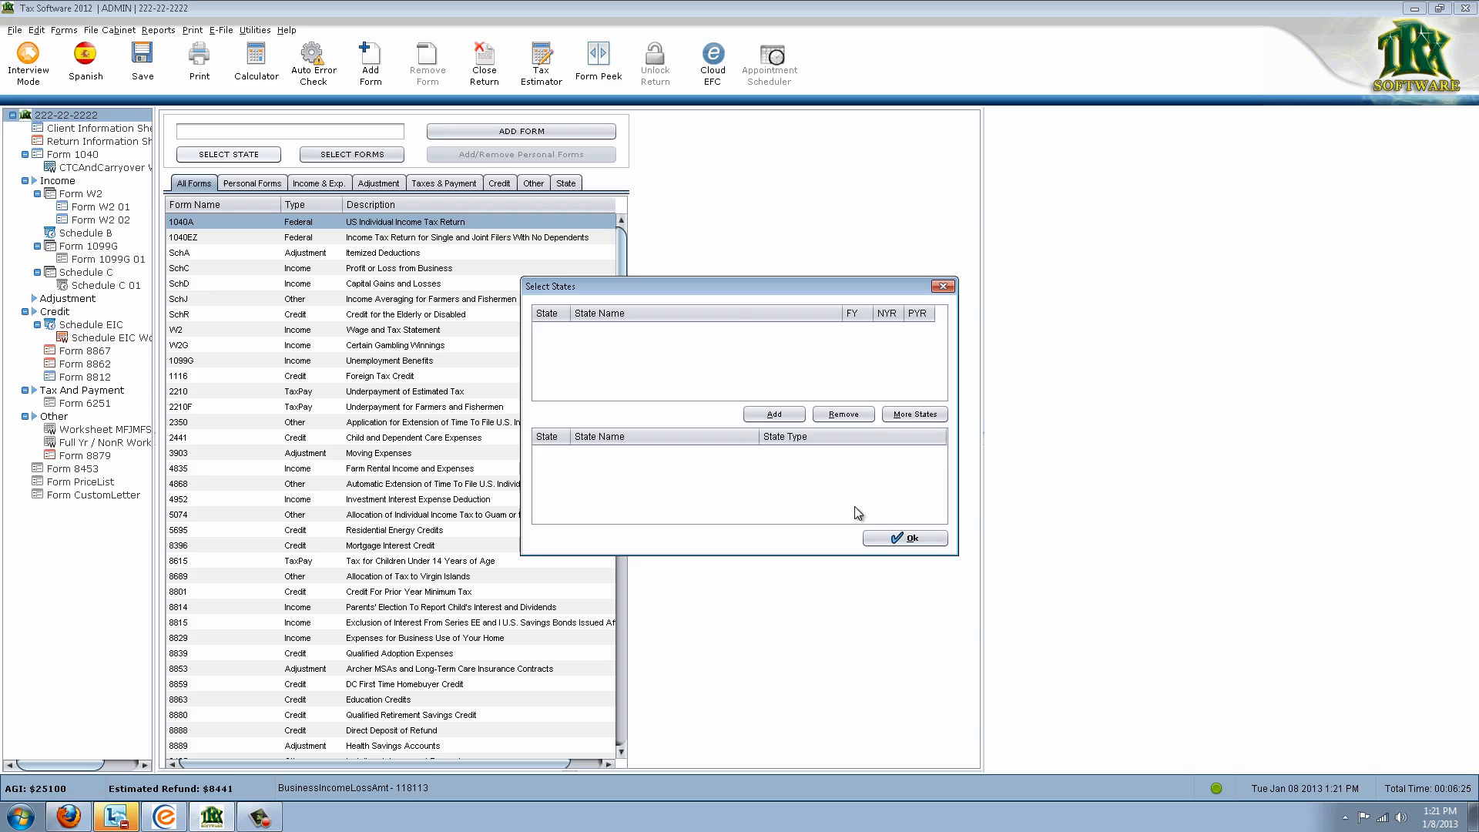
{"action": "left_click", "coordinate": [889, 540]}
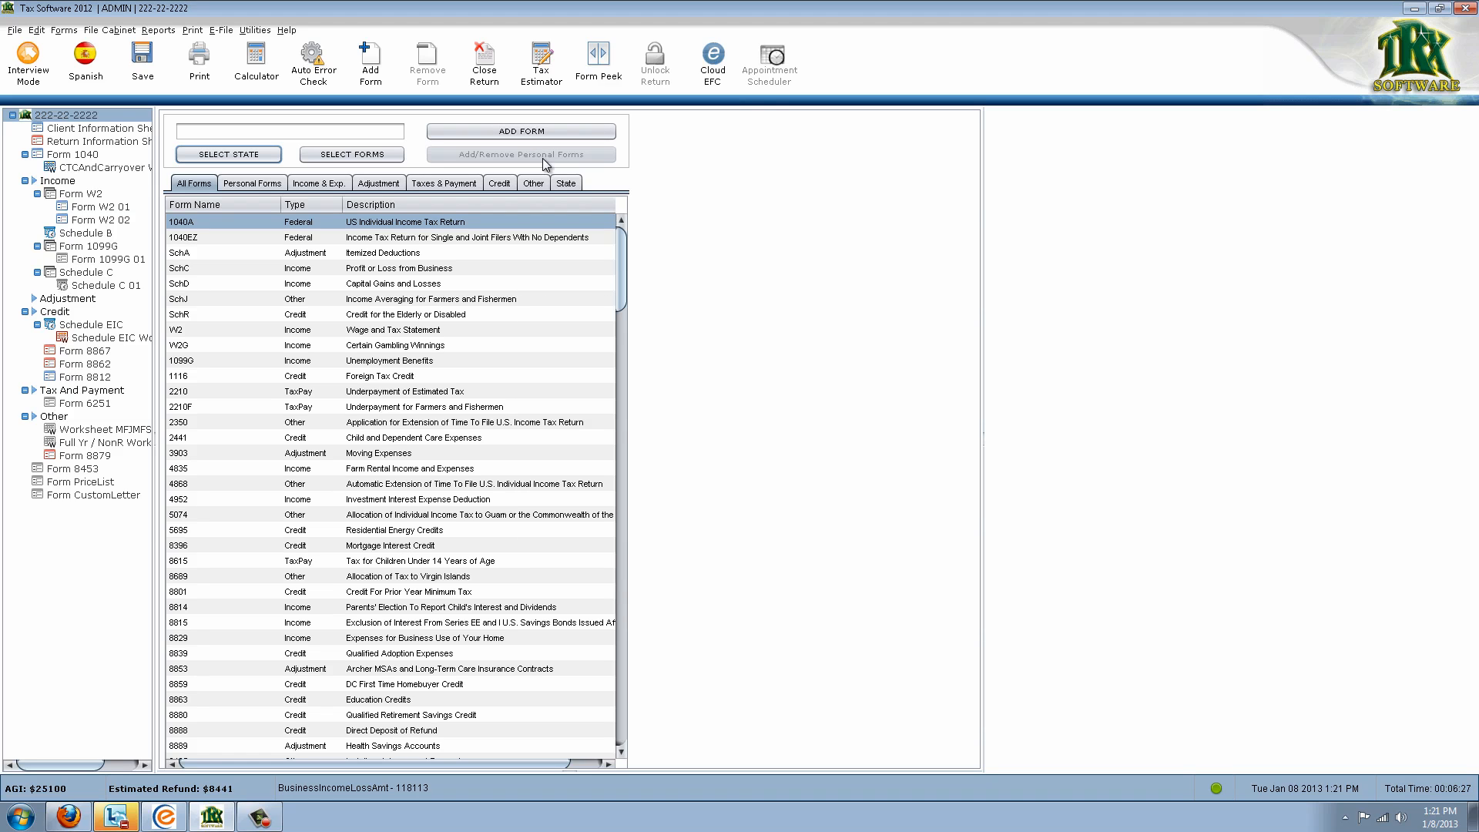
{"action": "left_click", "coordinate": [561, 187]}
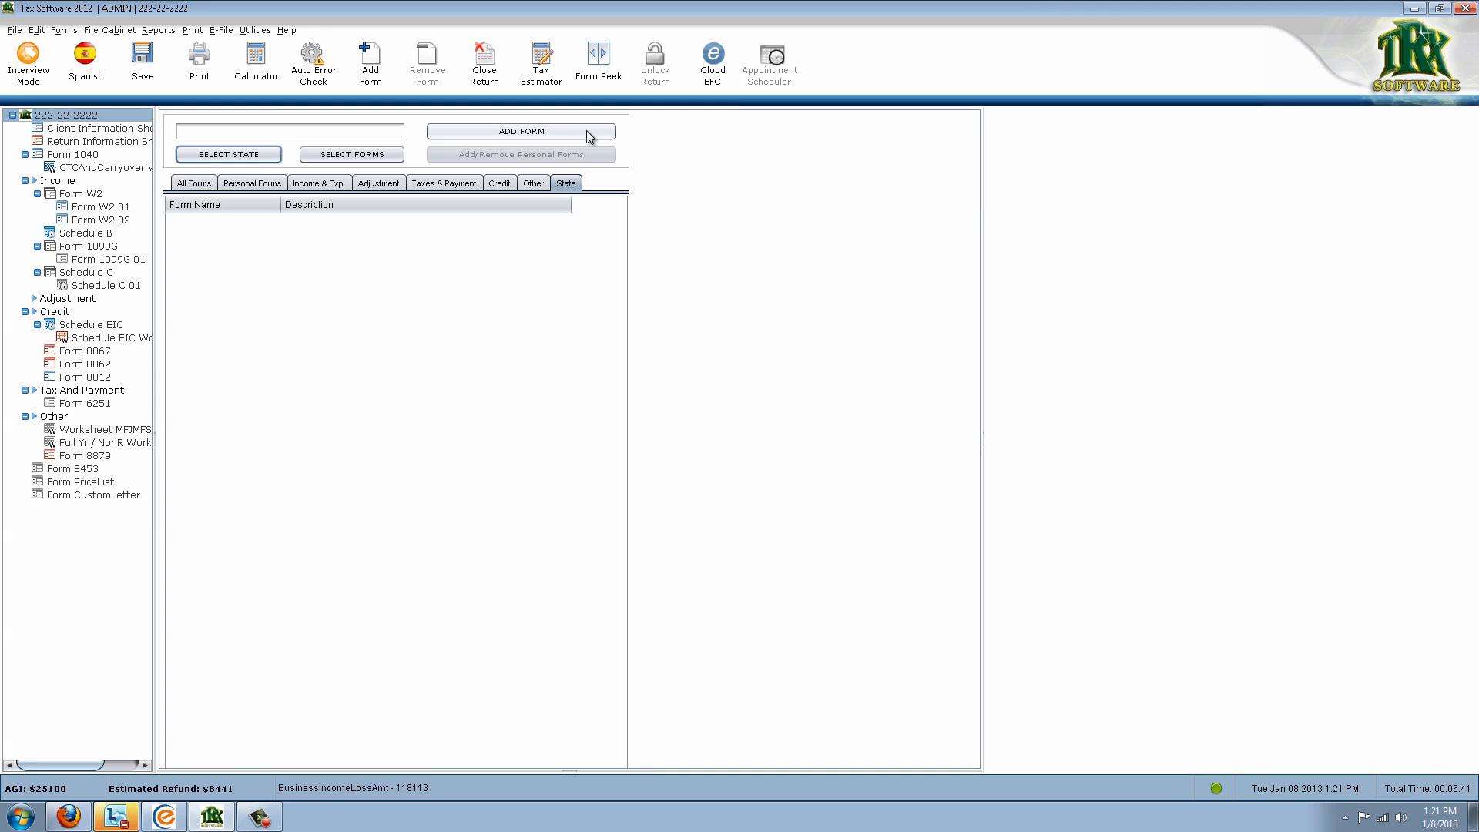
Open Form 1099G and try its right-click removal, declining the confirmation
{"action": "left_click", "coordinate": [69, 250]}
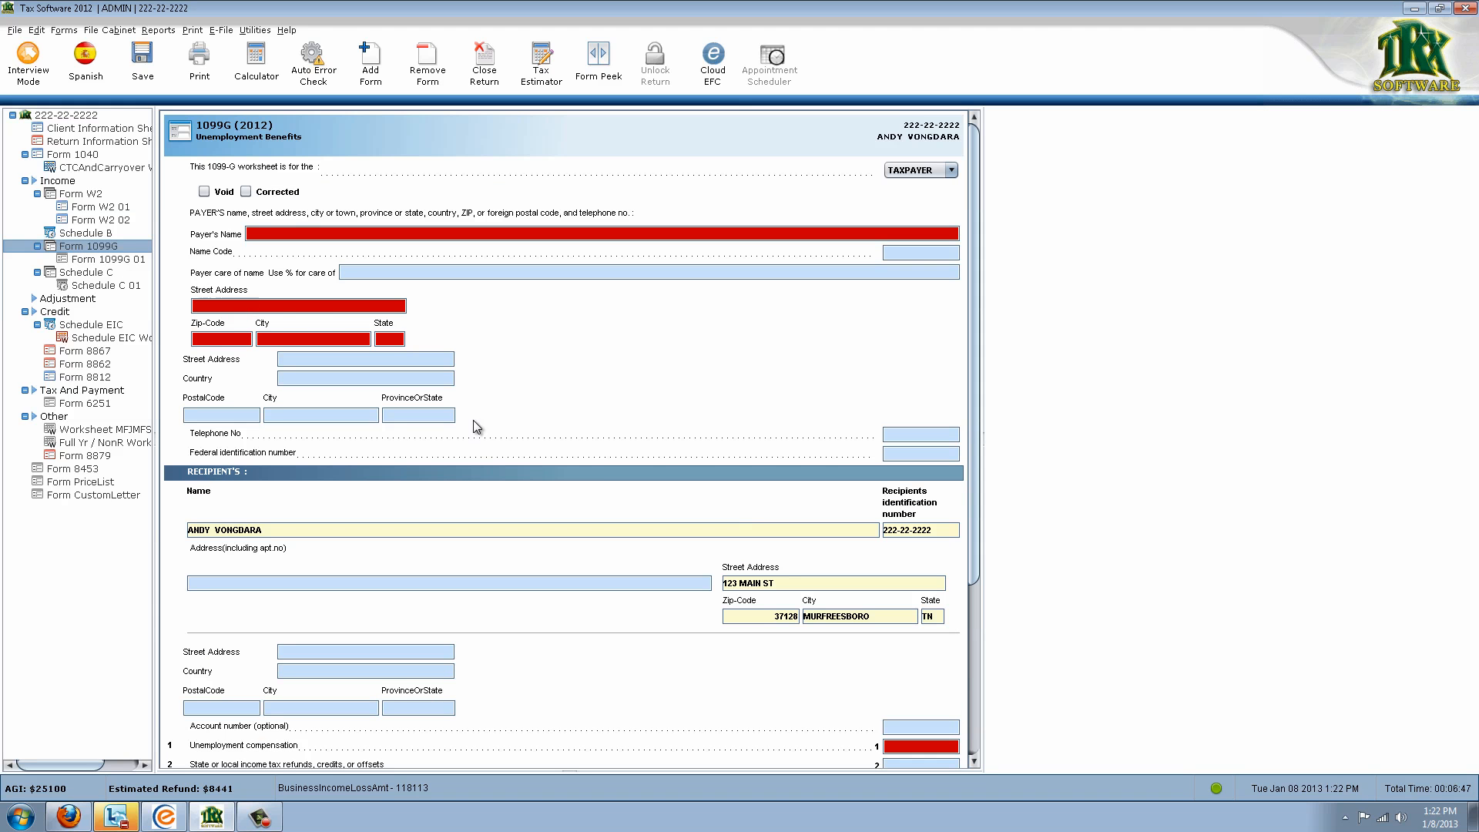
{"action": "scroll", "coordinate": [493, 447], "scroll_direction": "down", "scroll_amount": 3}
{"action": "scroll", "coordinate": [533, 470], "scroll_direction": "up", "scroll_amount": 3}
{"action": "right_click", "coordinate": [94, 247]}
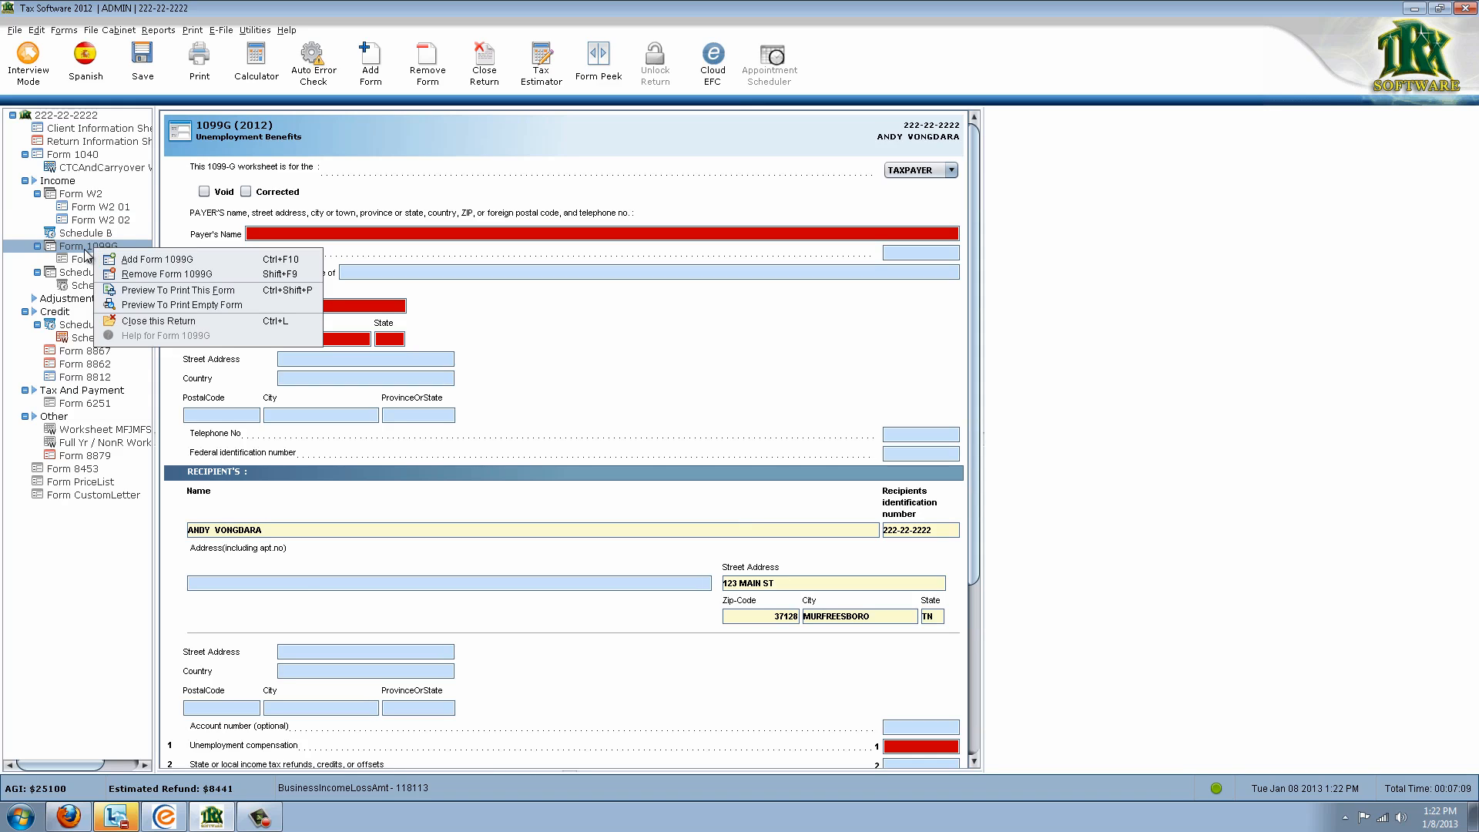
{"action": "left_click", "coordinate": [135, 274]}
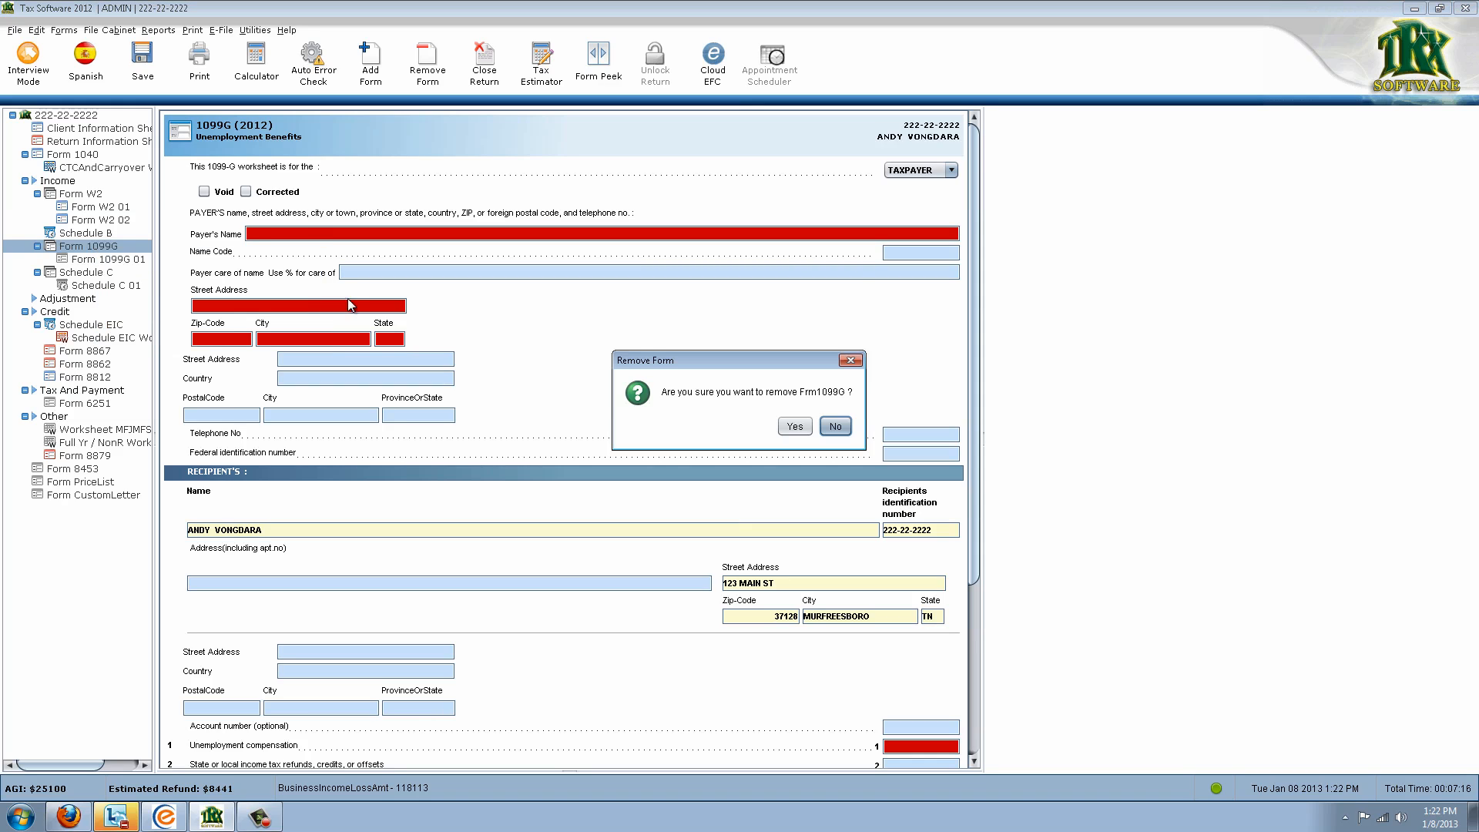
{"action": "left_click", "coordinate": [834, 429]}
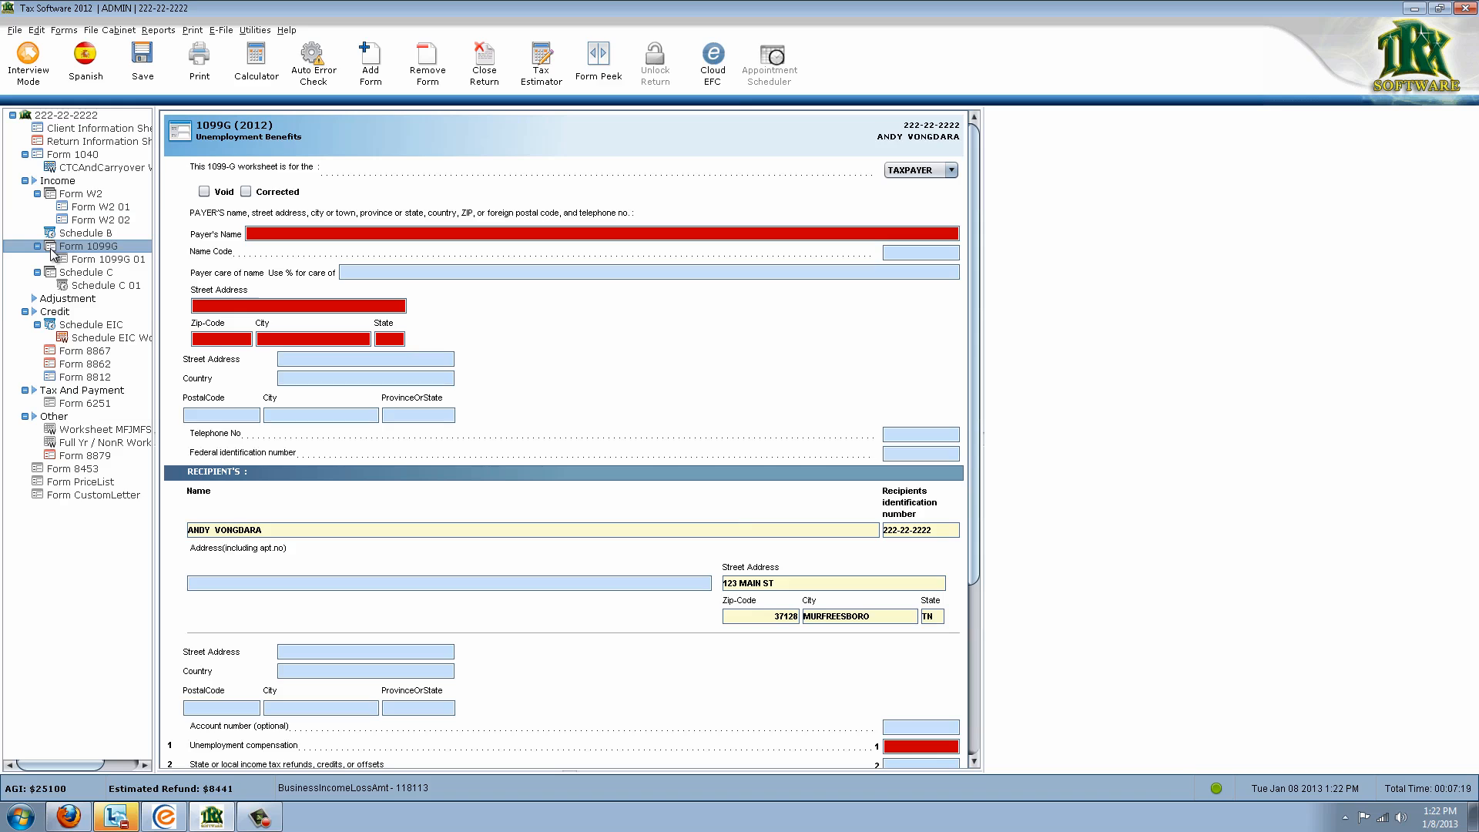
Remove Form 1099G with the toolbar Remove Form, answering Yes to confirm
{"action": "left_click", "coordinate": [426, 64]}
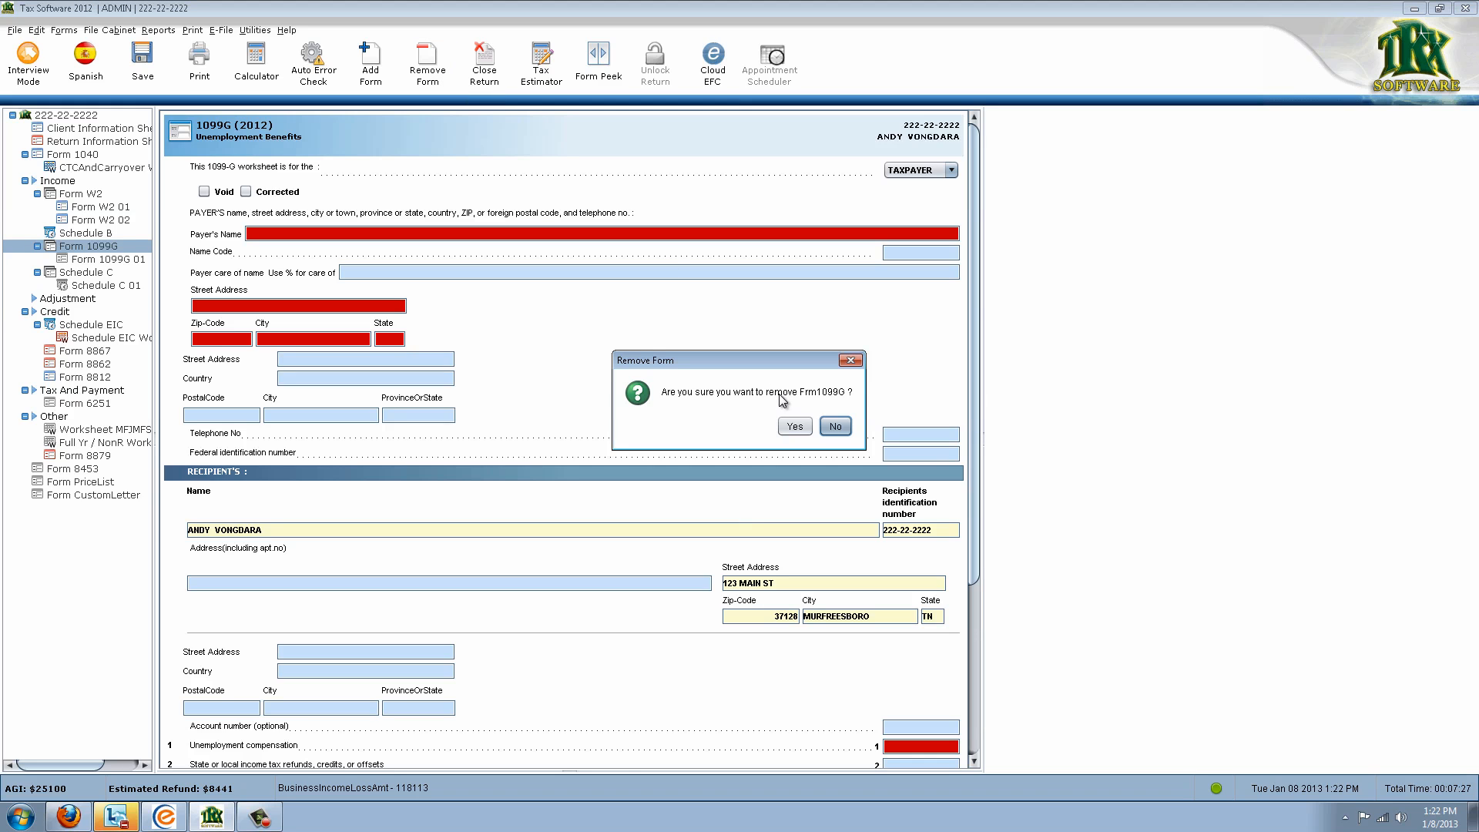
{"action": "left_click", "coordinate": [796, 428]}
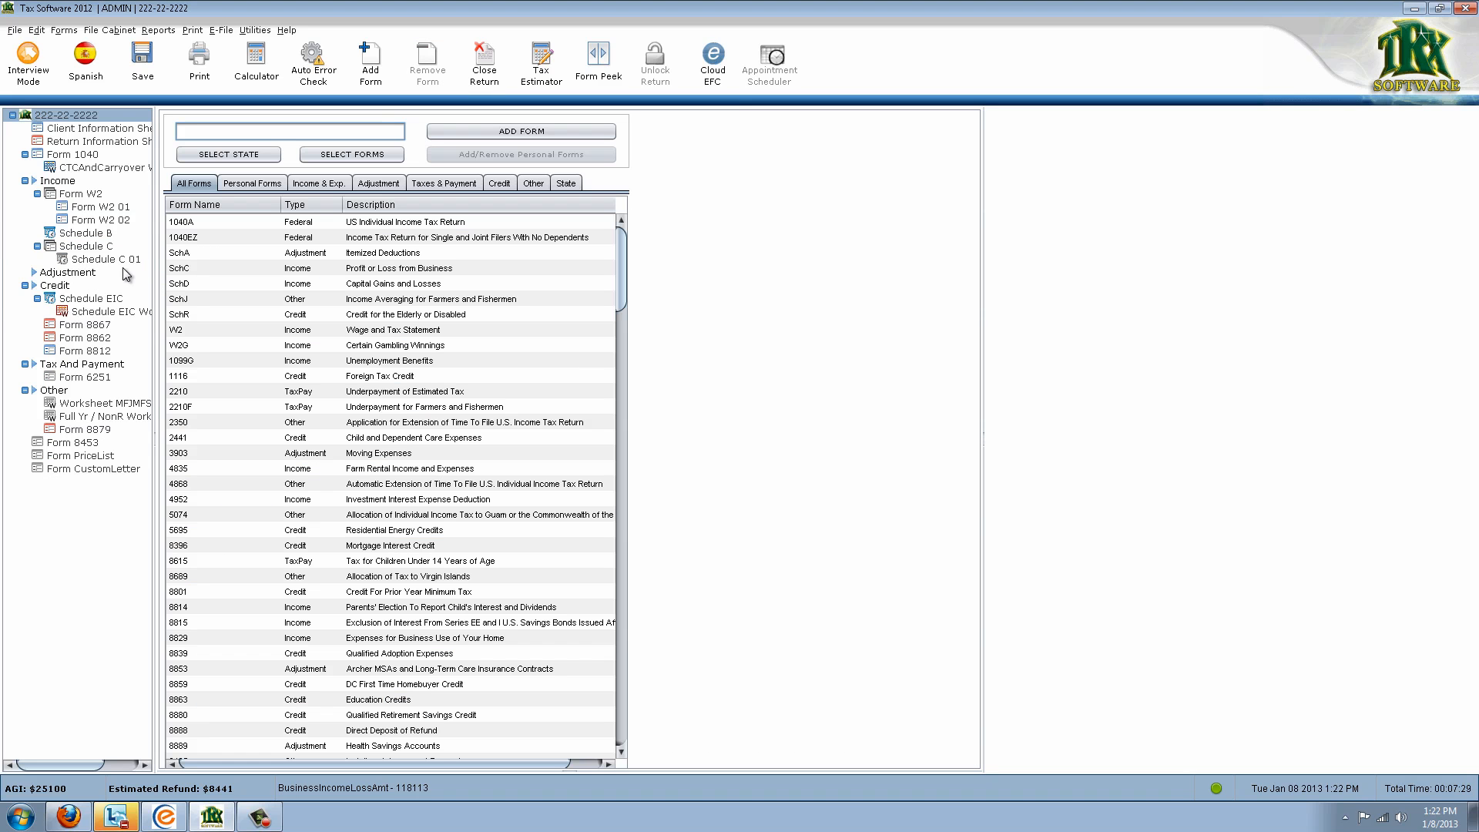
{"action": "left_click", "coordinate": [101, 246]}
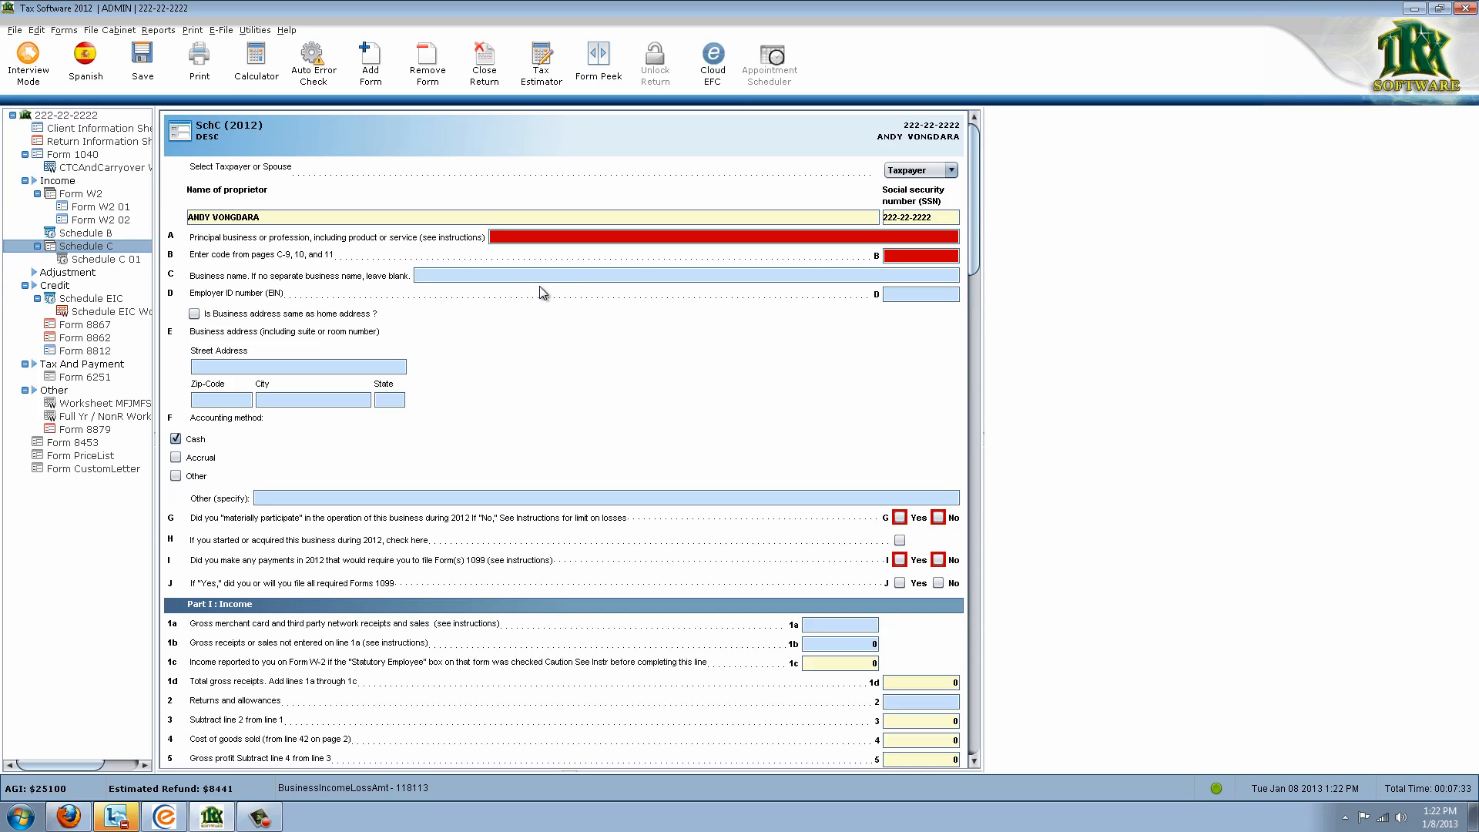
Make the spouse the proprietor and set business activity code 721100 under Accommodation
{"action": "left_click", "coordinate": [947, 171]}
{"action": "left_click", "coordinate": [923, 218]}
{"action": "left_click", "coordinate": [838, 233]}
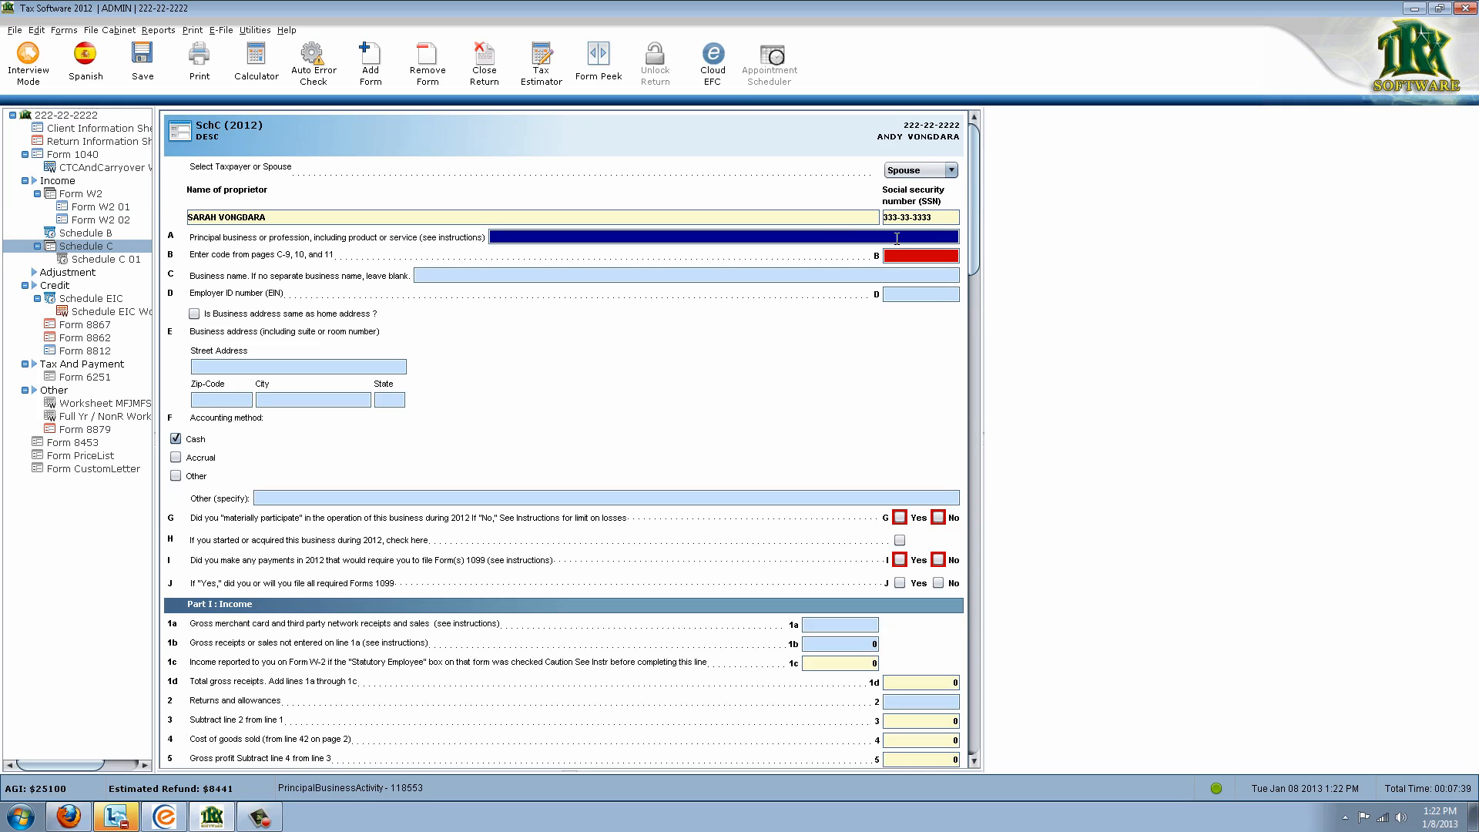
{"action": "left_click", "coordinate": [925, 255]}
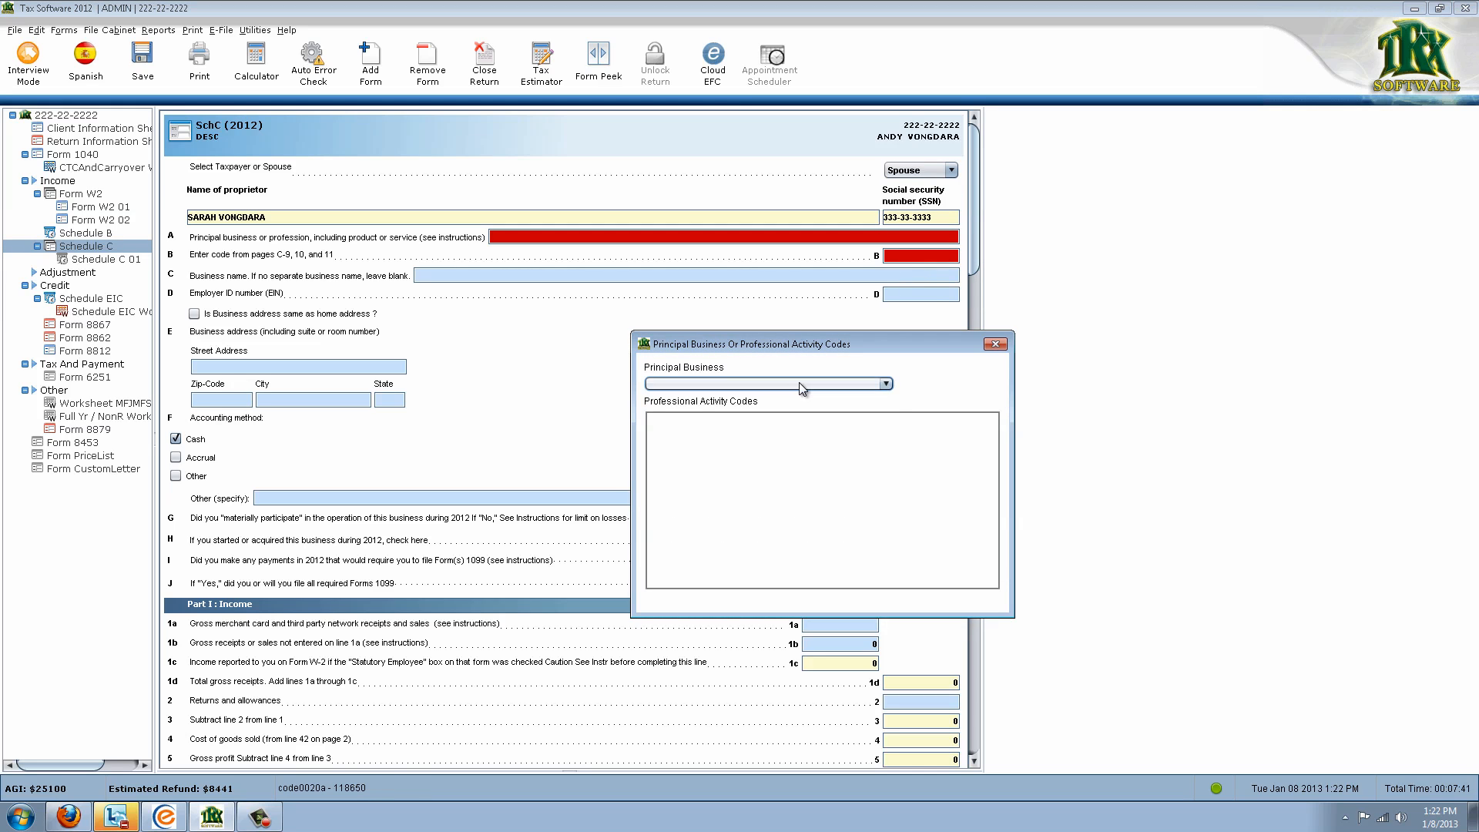
{"action": "left_click", "coordinate": [800, 382]}
{"action": "left_click", "coordinate": [796, 413]}
{"action": "double_click", "coordinate": [792, 418]}
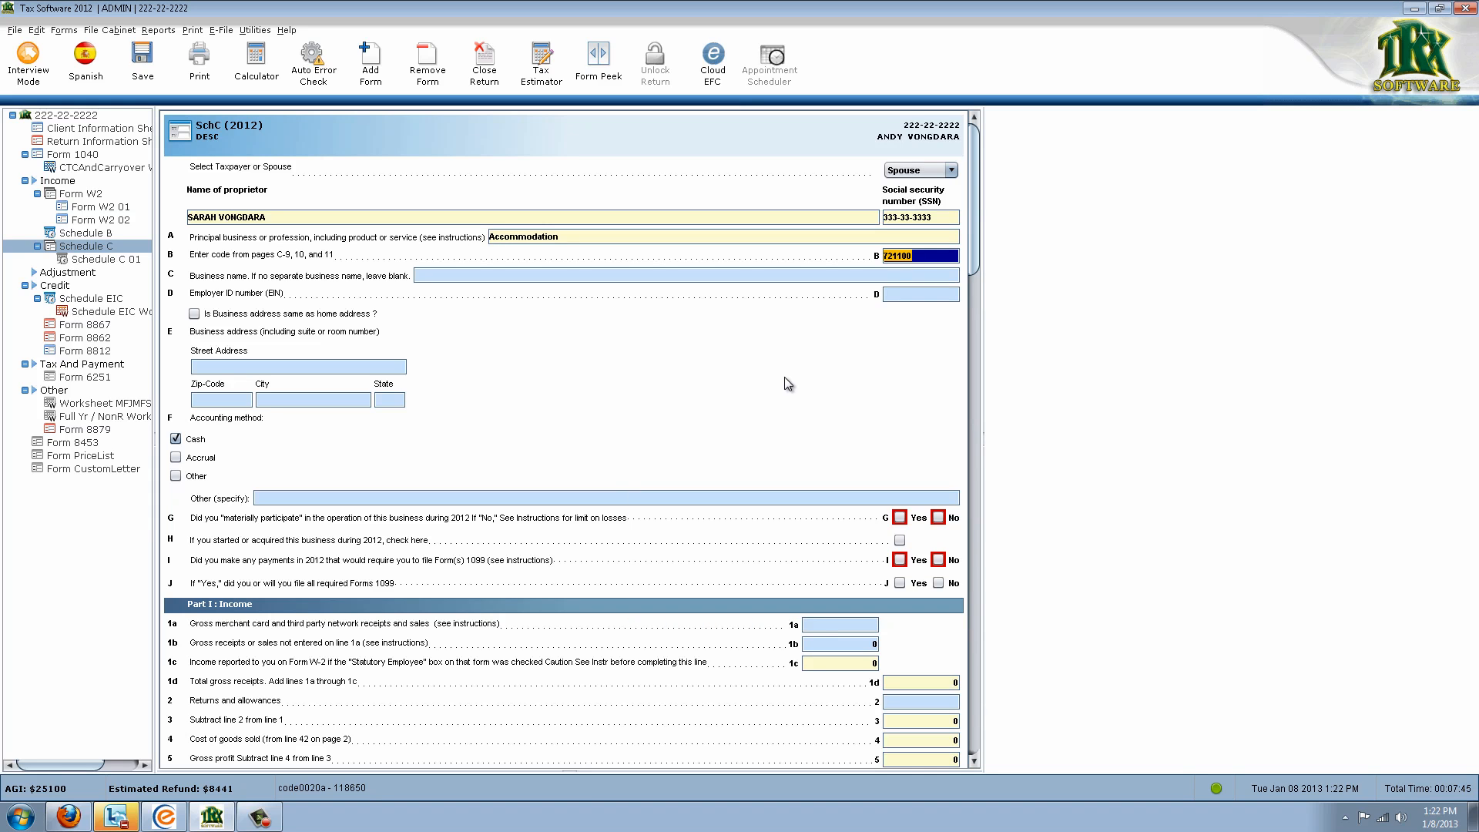
Answer Yes to material participation on line G and No to the Form 1099 questions
{"action": "scroll", "coordinate": [775, 381], "scroll_direction": "down", "scroll_amount": 1}
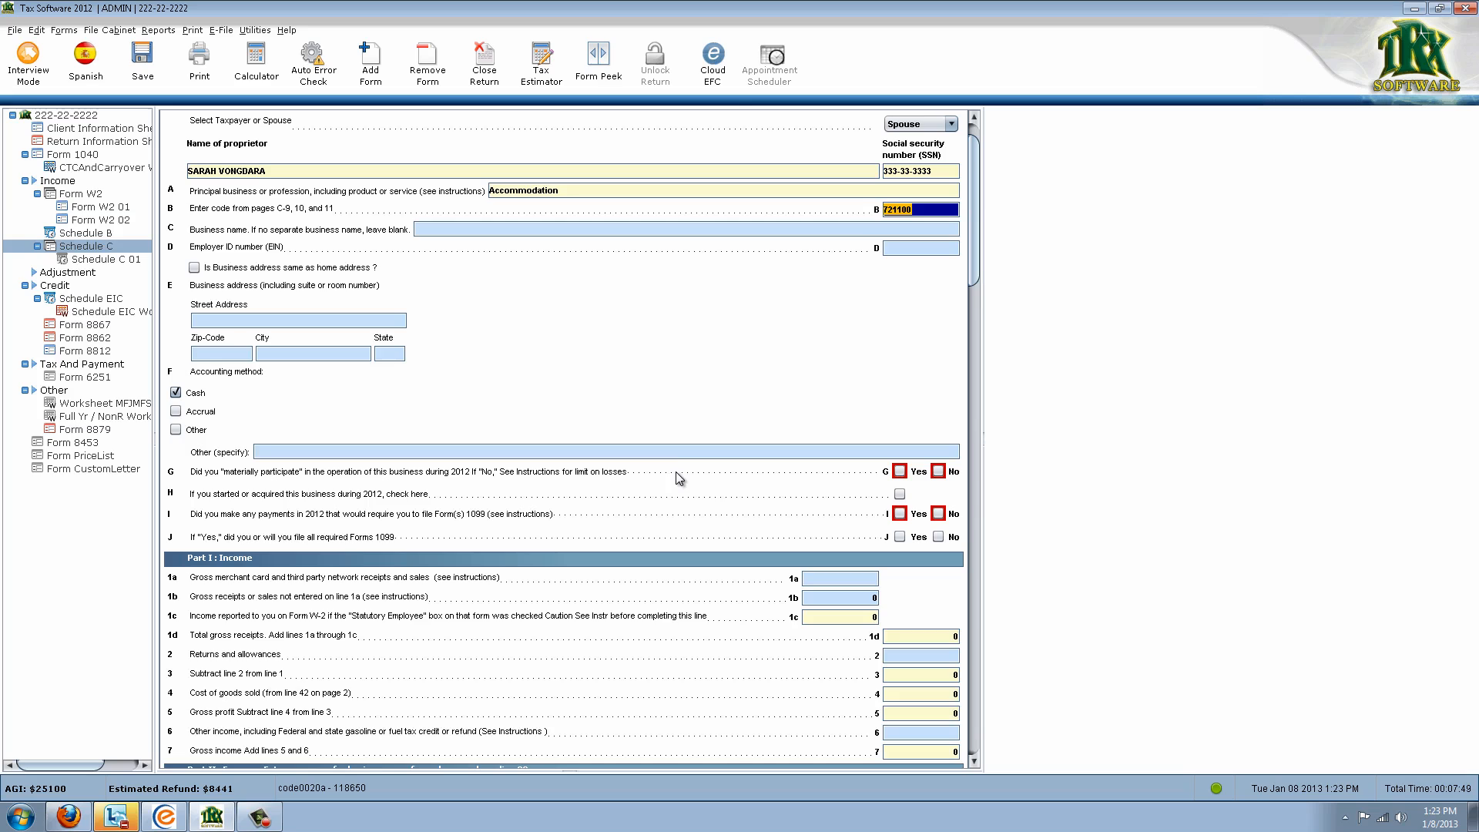
{"action": "left_click", "coordinate": [900, 471]}
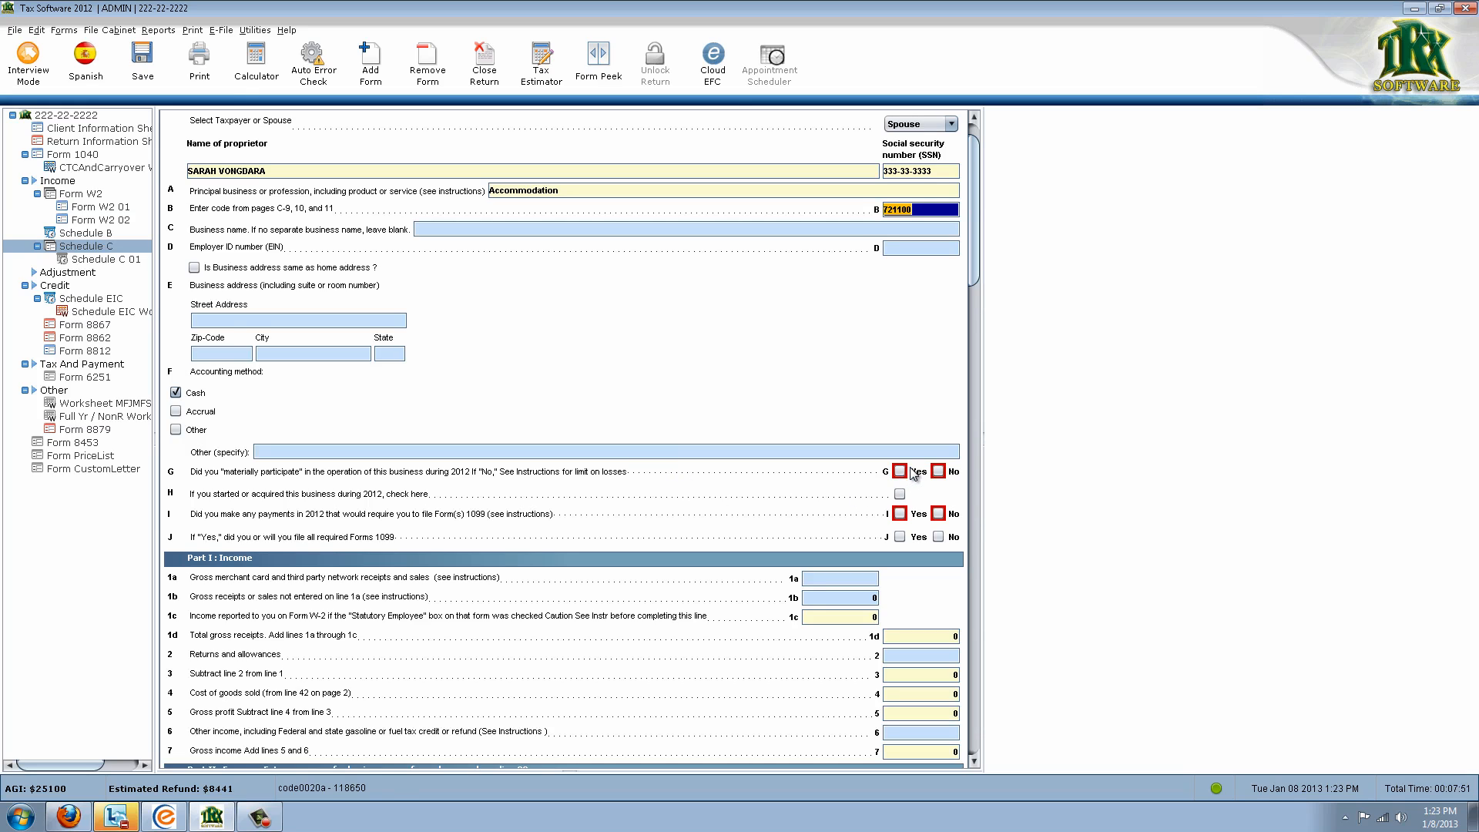
{"action": "left_click", "coordinate": [939, 514]}
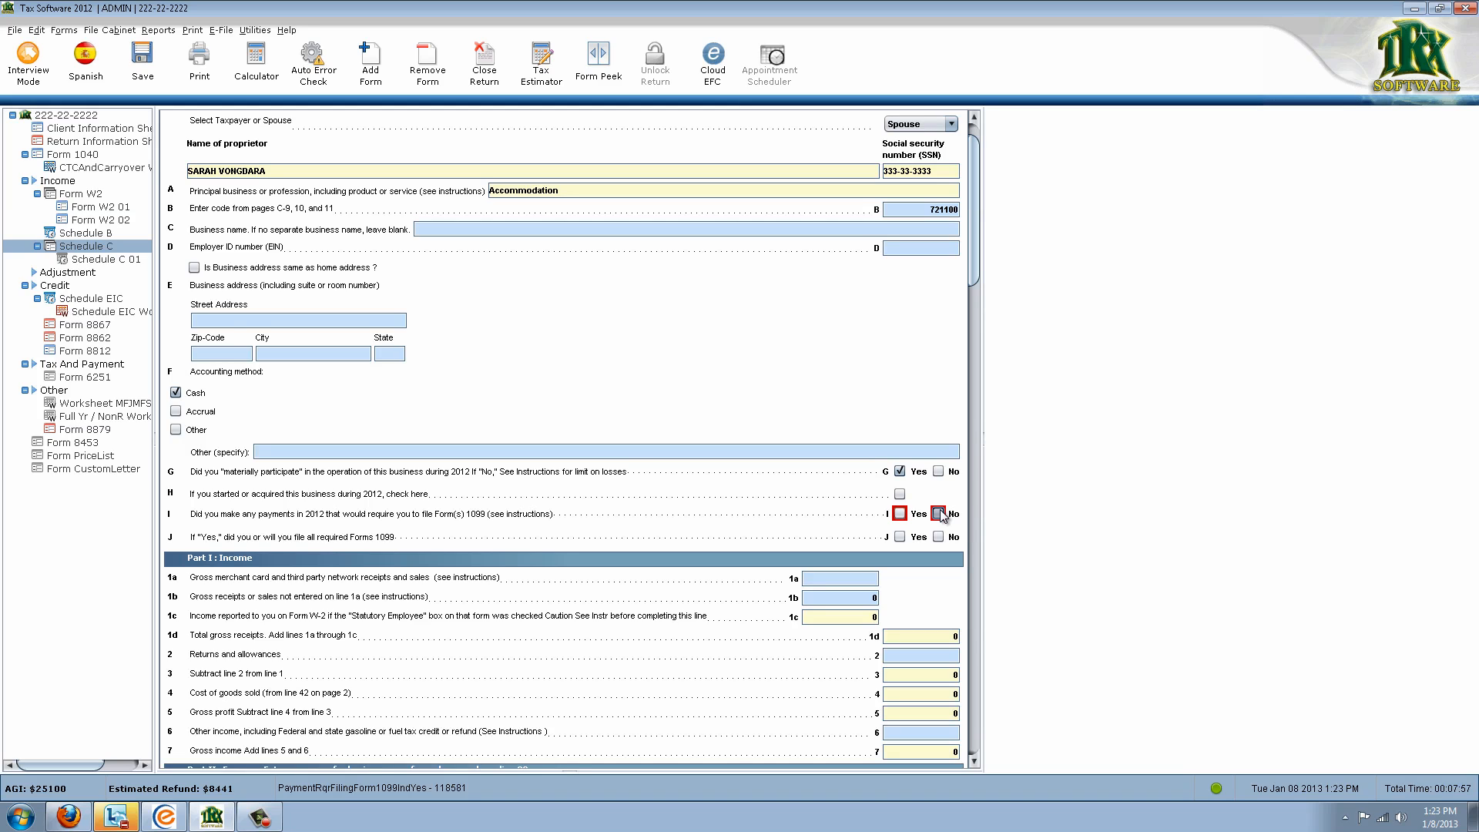
{"action": "left_click", "coordinate": [939, 514]}
Enter 15000 gross receipts on line 1a and review the Part I income lines
{"action": "scroll", "coordinate": [944, 518], "scroll_direction": "down", "scroll_amount": 2}
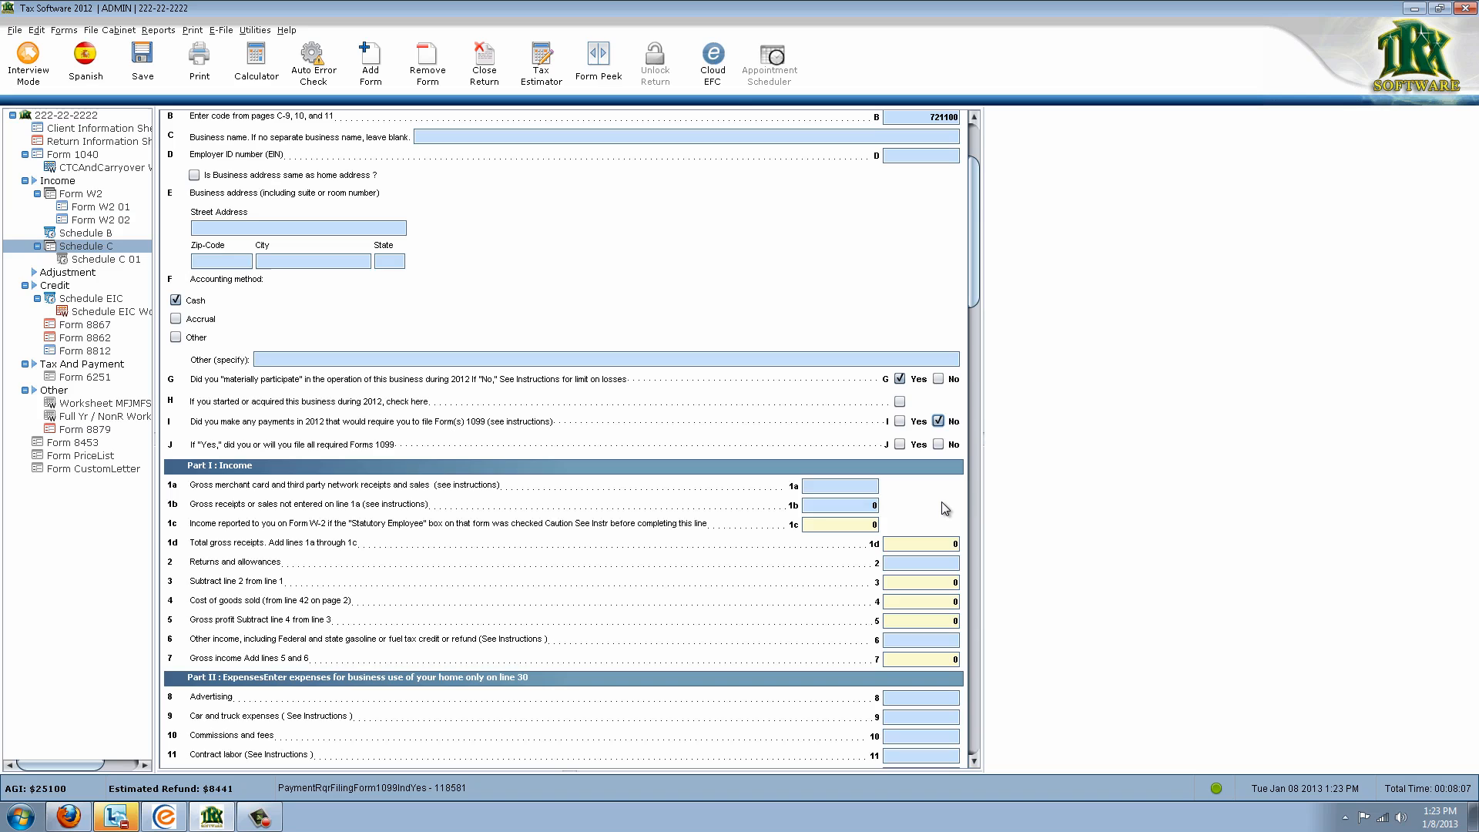
{"action": "left_click", "coordinate": [810, 493]}
{"action": "type", "text": "15000"}
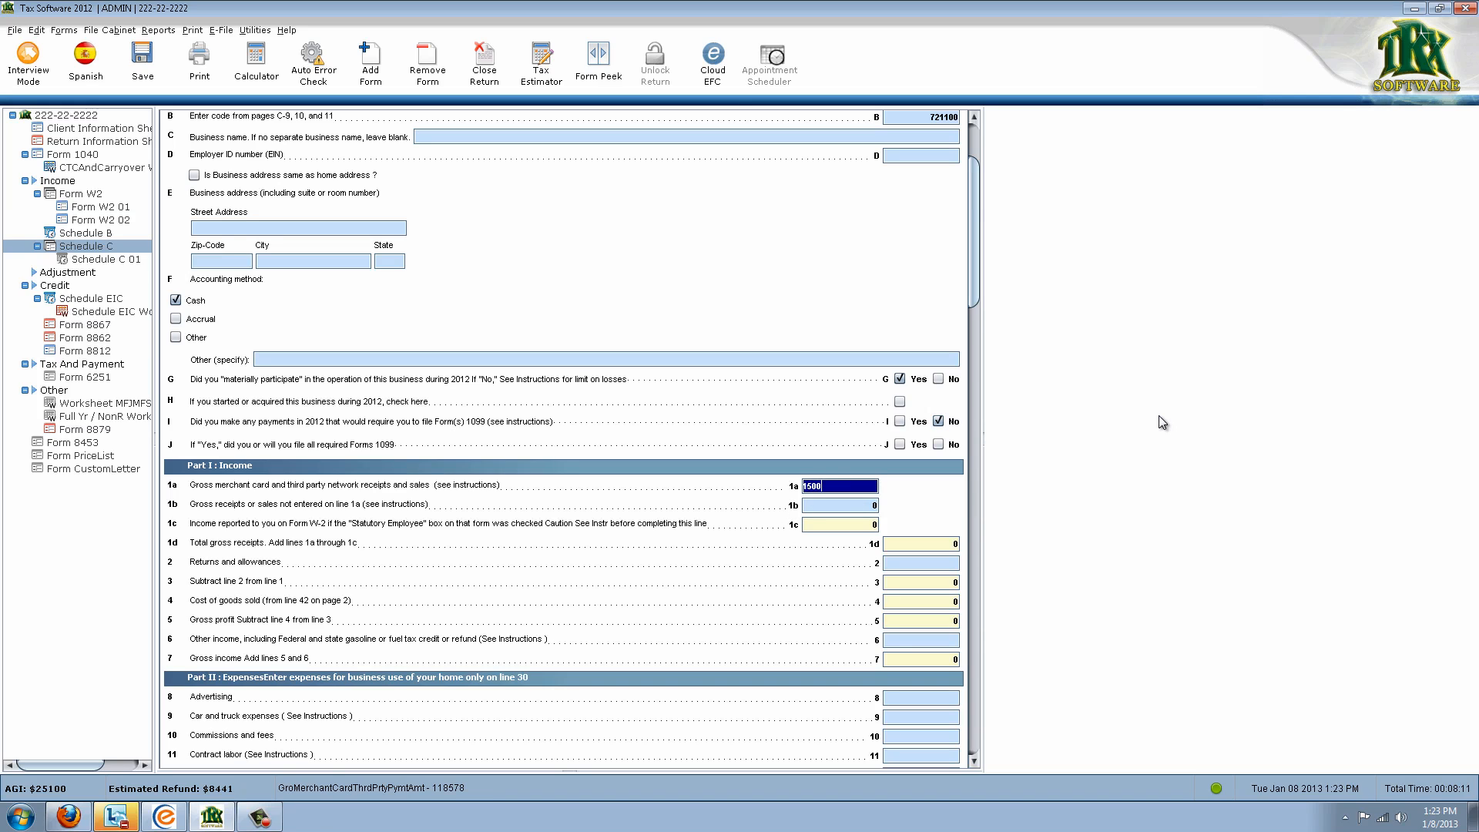
{"action": "key", "text": "Tab"}
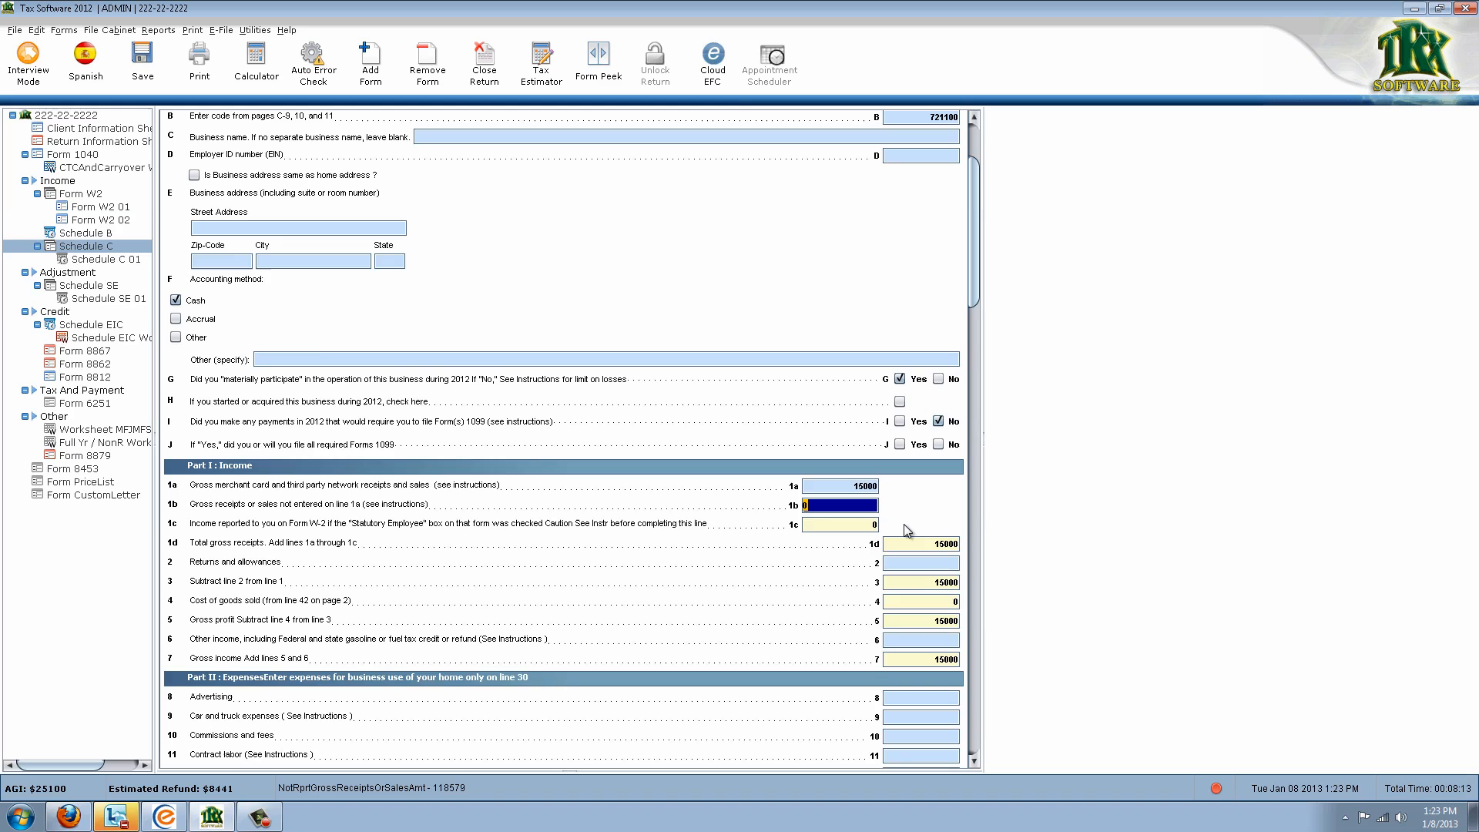
{"action": "scroll", "coordinate": [924, 508], "scroll_direction": "down", "scroll_amount": 3}
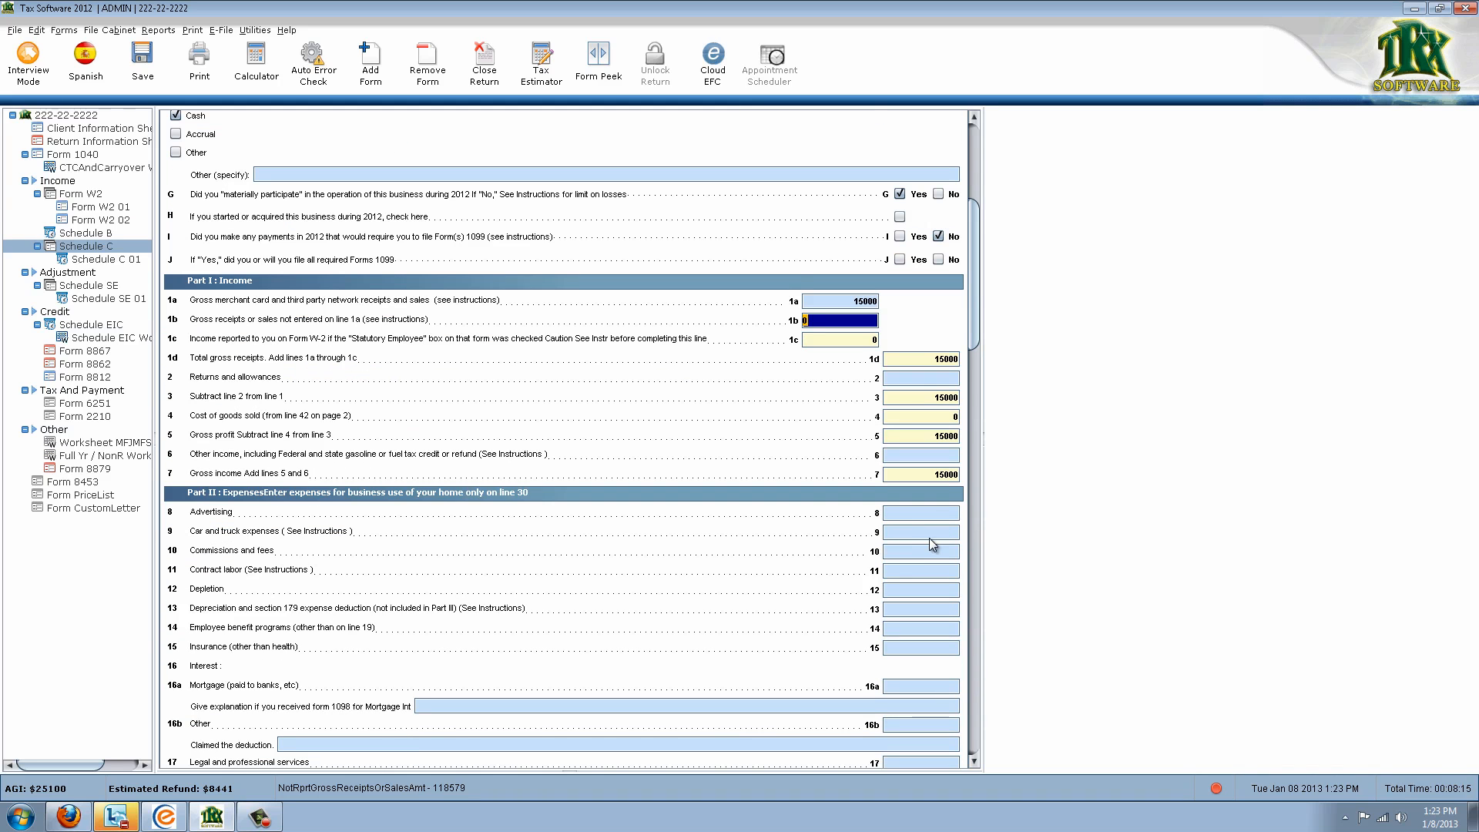
{"action": "scroll", "coordinate": [924, 551], "scroll_direction": "down", "scroll_amount": 1}
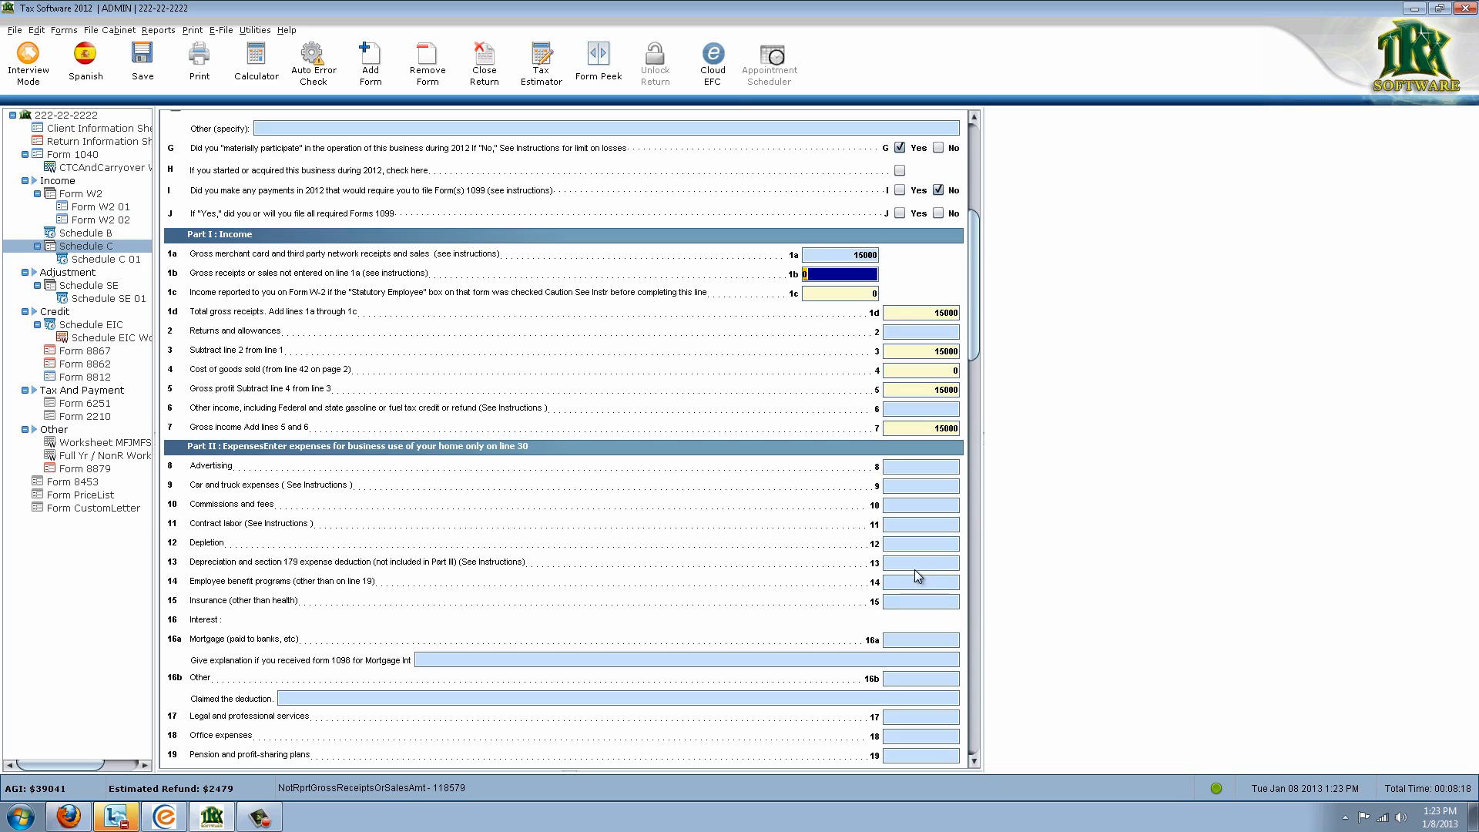
Add Form 4562 from Schedule C line 13's Form Links, picking a parent form and pressing Add/Show
{"action": "double_click", "coordinate": [918, 563]}
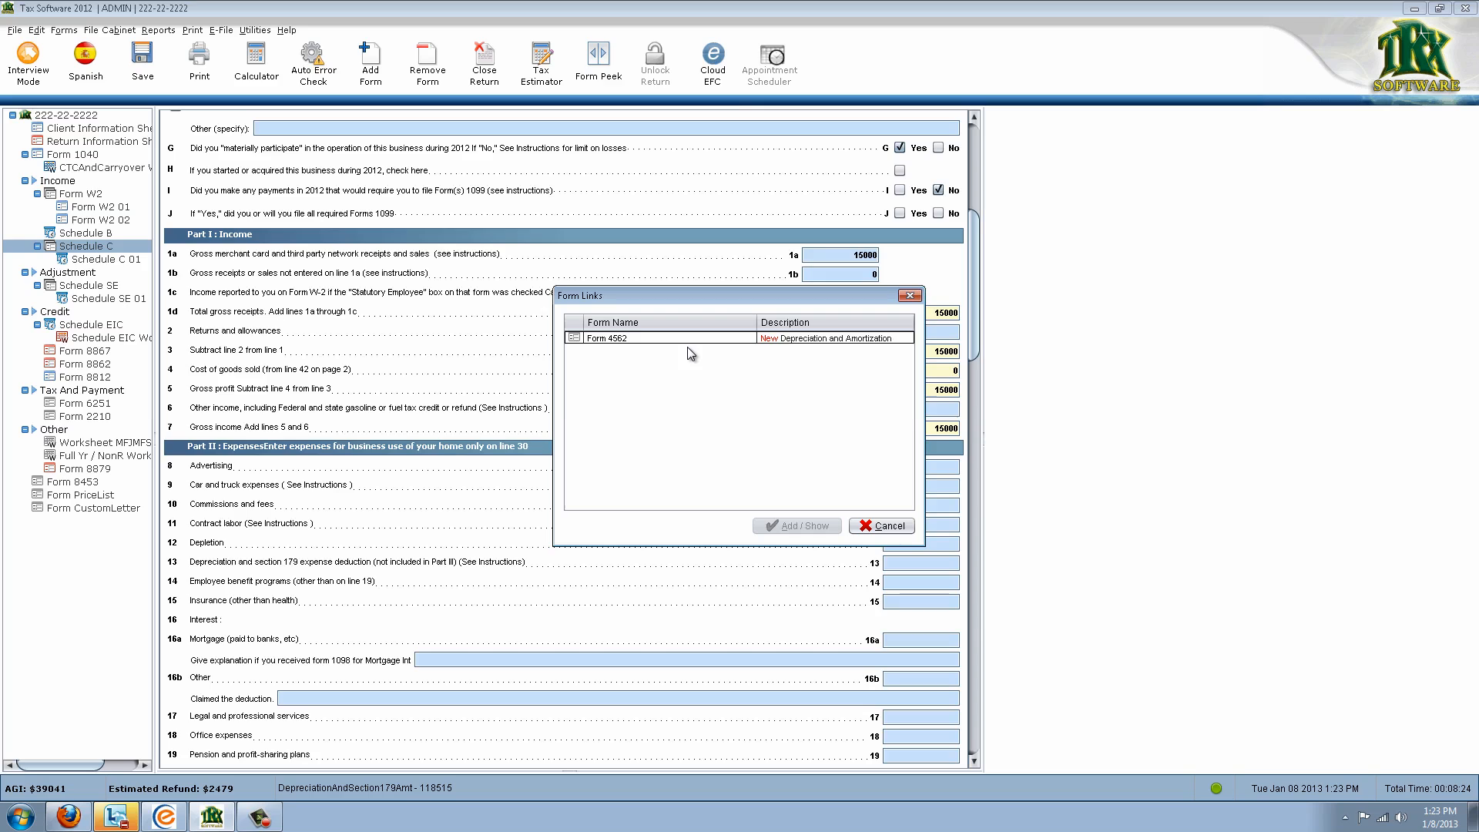
{"action": "double_click", "coordinate": [849, 339]}
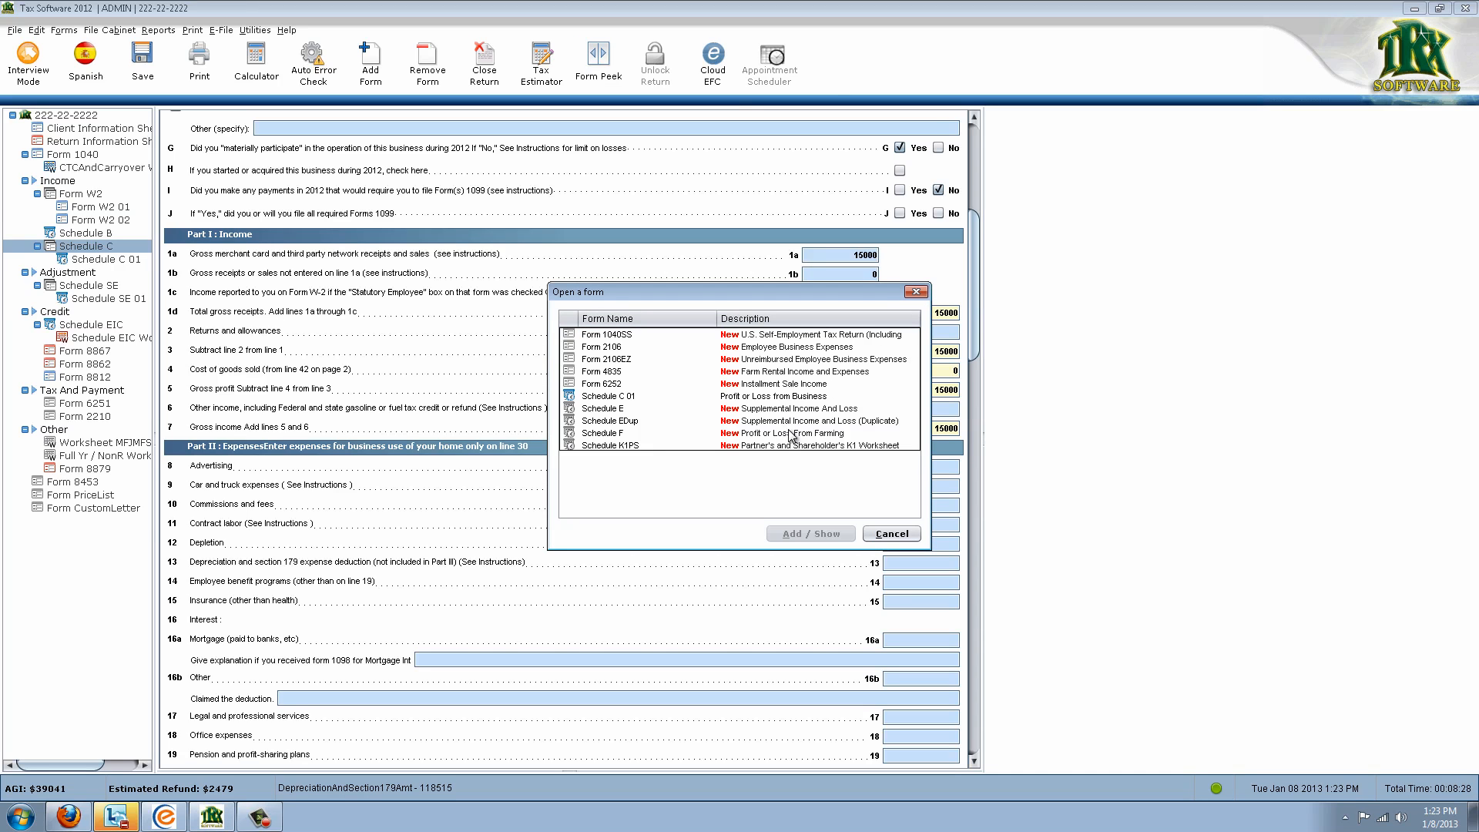
{"action": "left_click", "coordinate": [639, 399]}
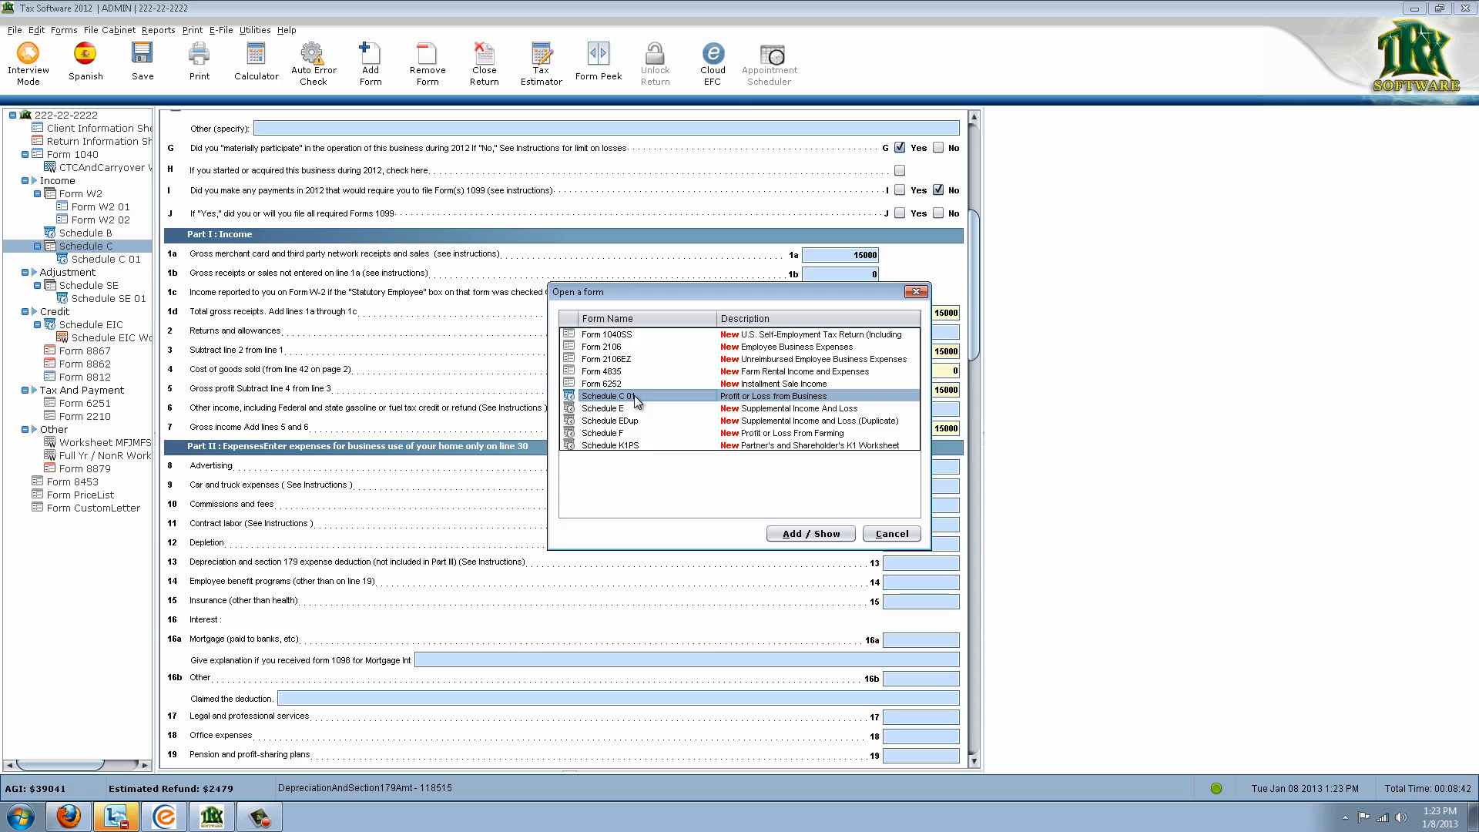
{"action": "double_click", "coordinate": [641, 402]}
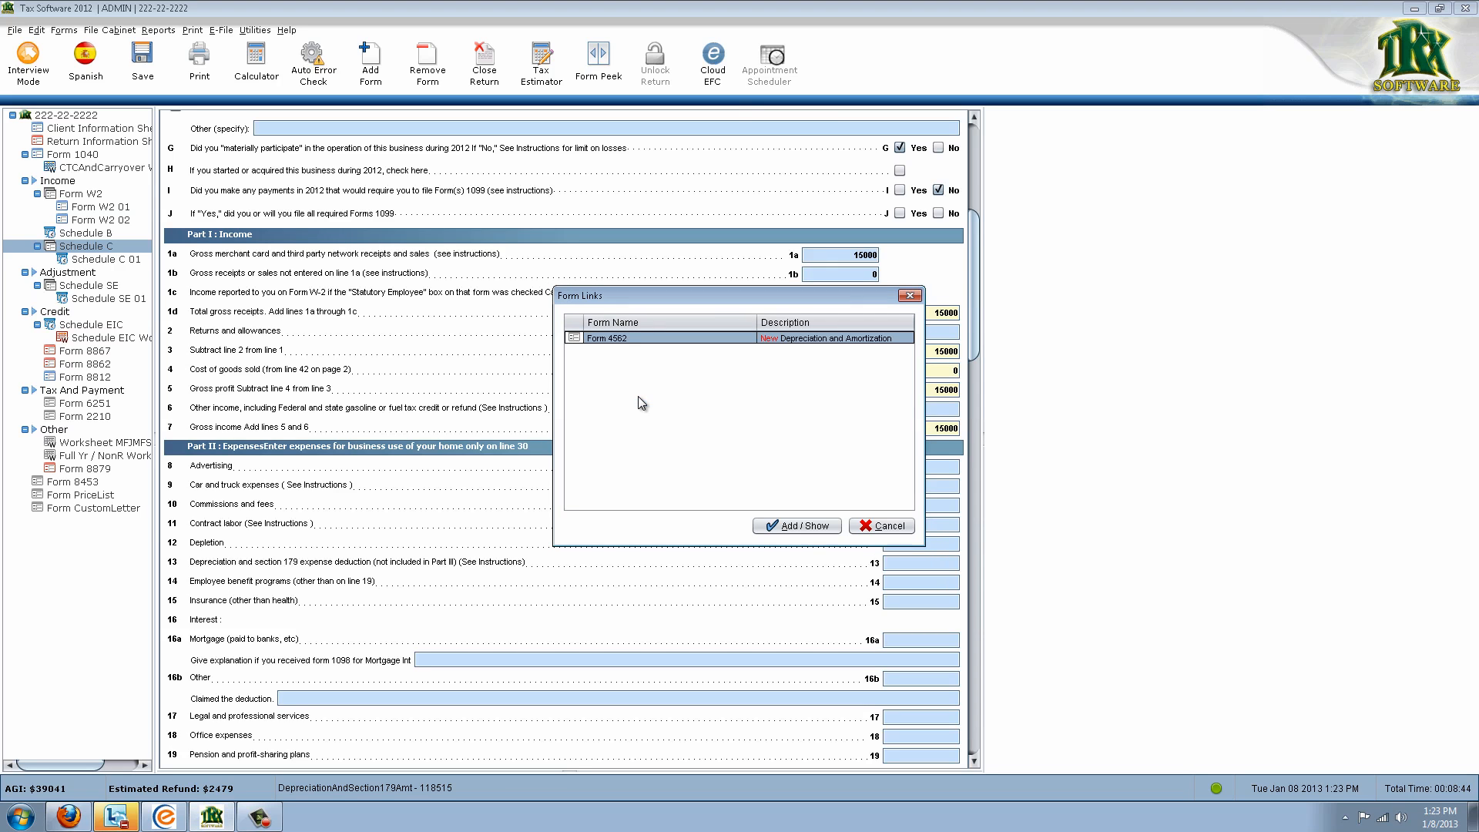
{"action": "left_click", "coordinate": [896, 527]}
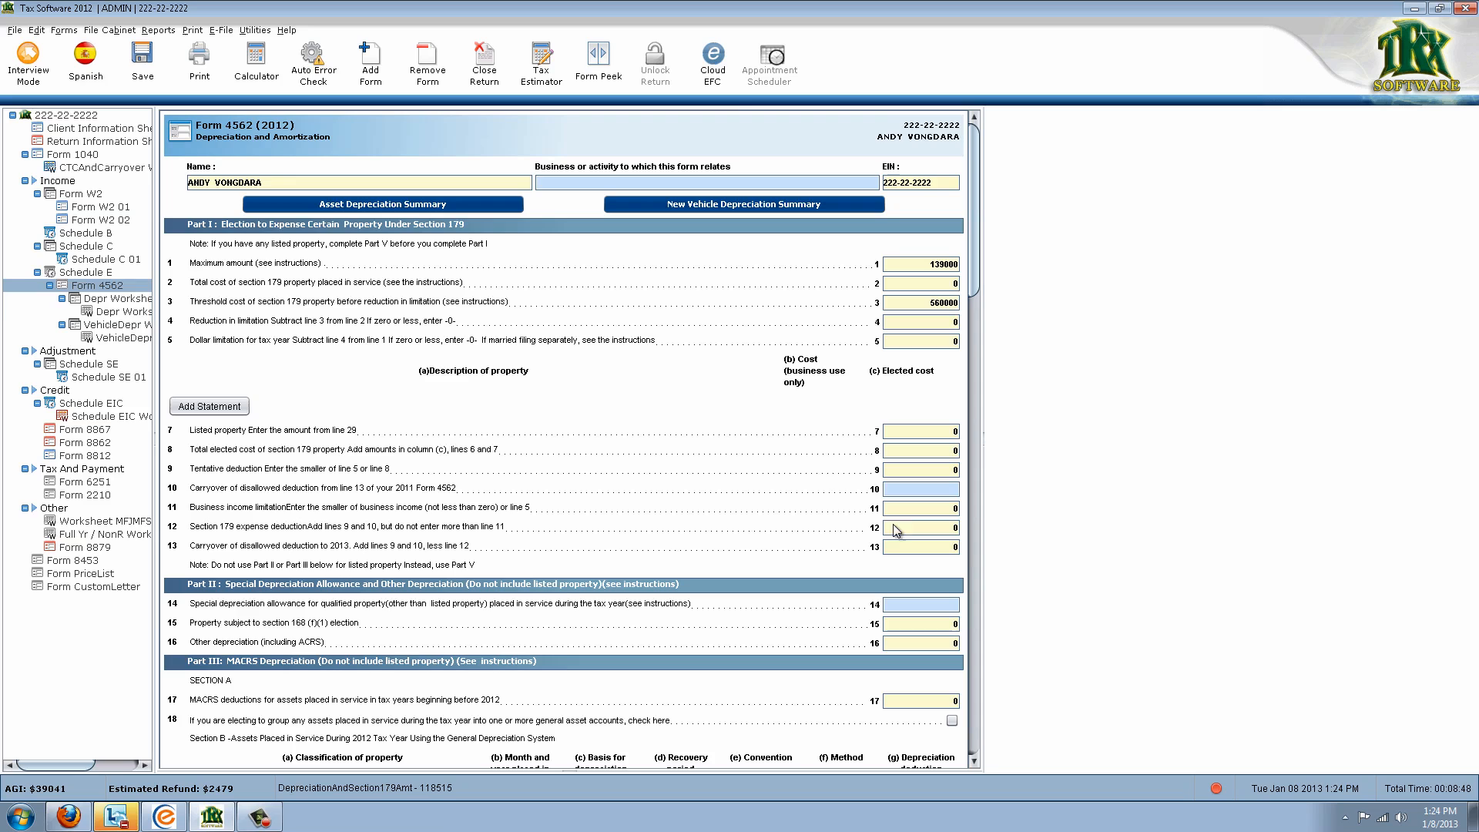
Delete the wrongly created Schedule E from the return, confirming the removal
{"action": "left_click", "coordinate": [103, 274]}
{"action": "right_click", "coordinate": [105, 277]}
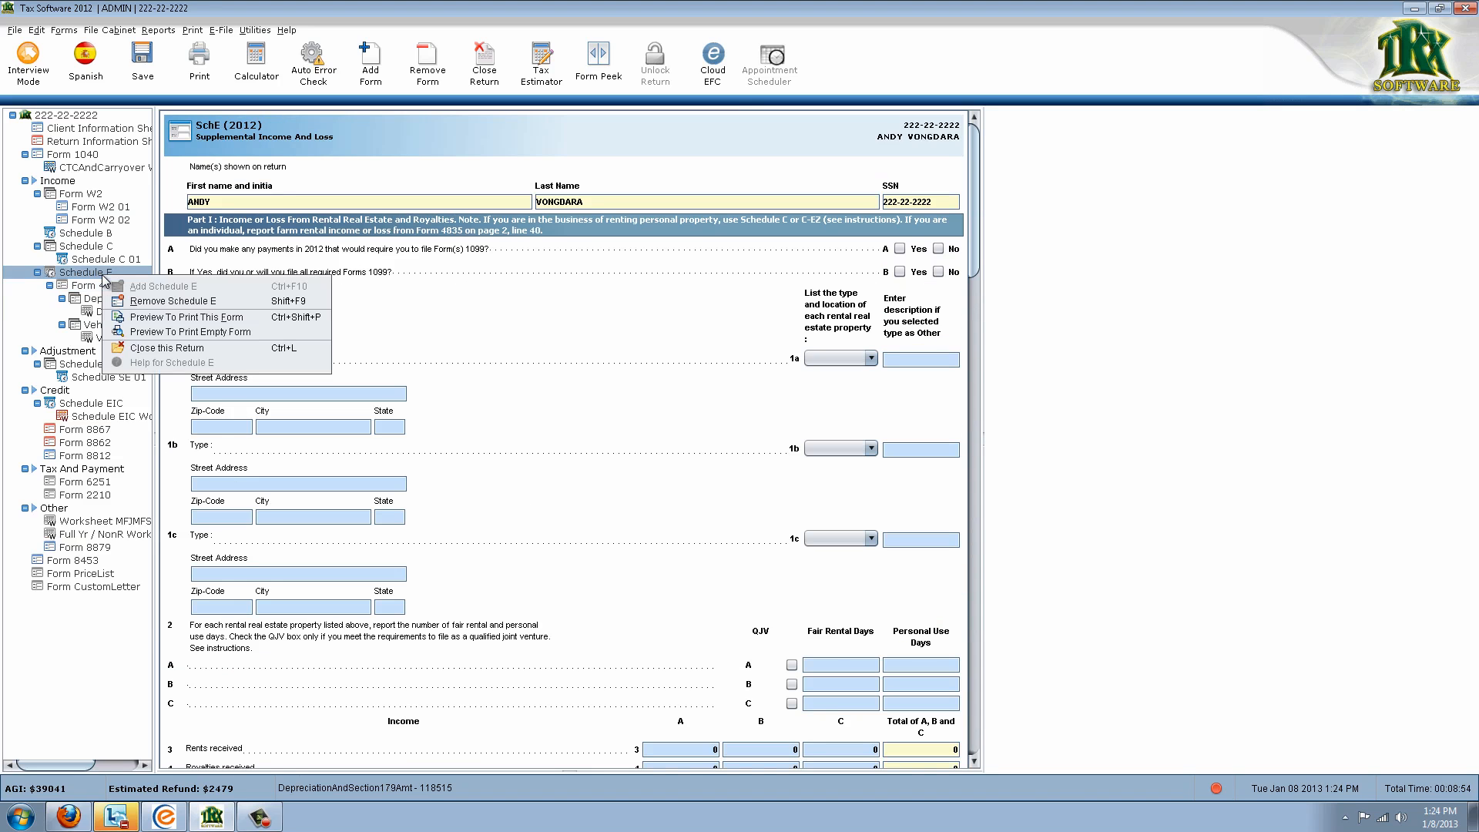
{"action": "left_click", "coordinate": [137, 302]}
{"action": "left_click", "coordinate": [776, 422]}
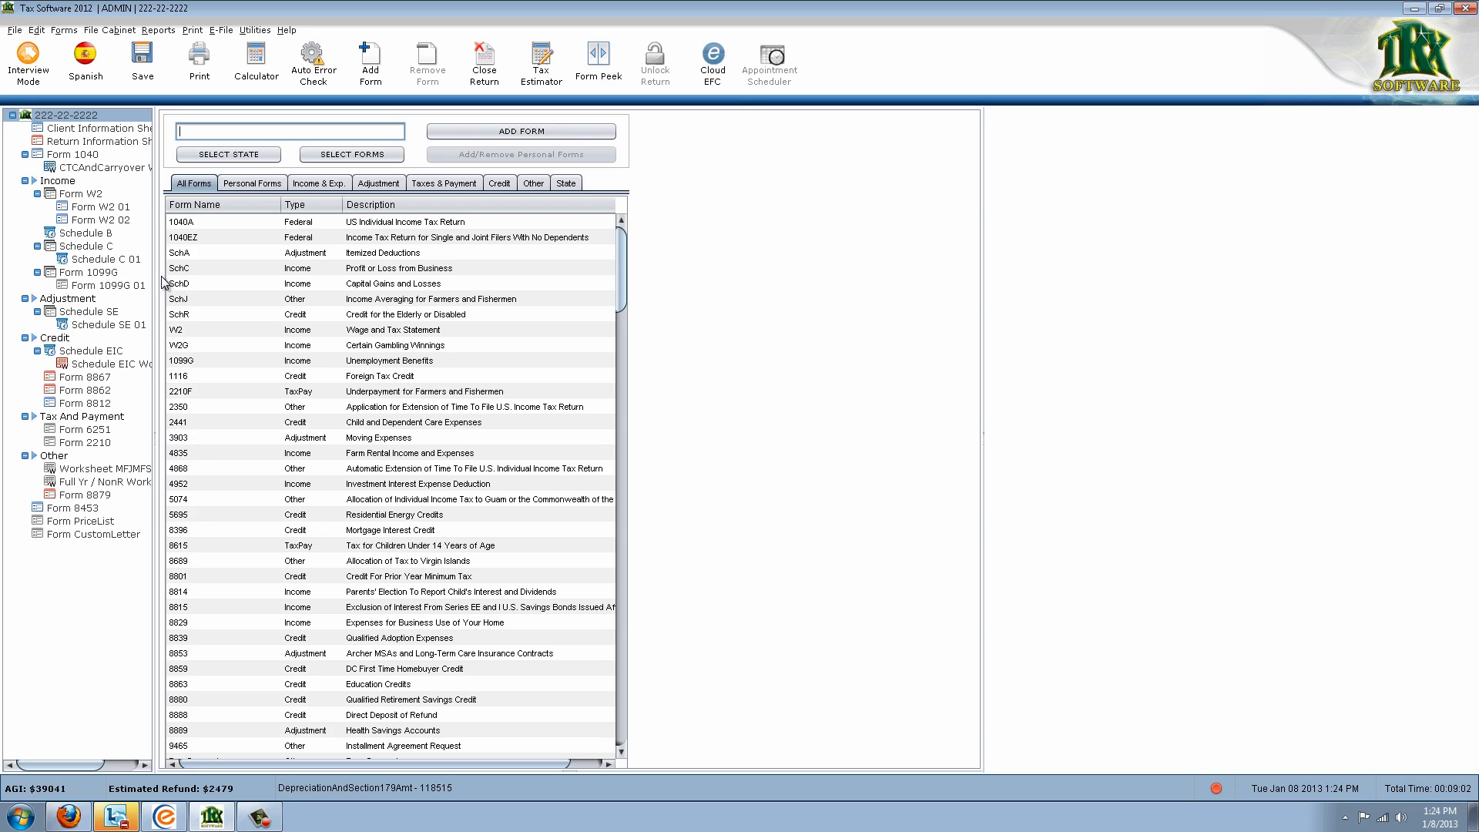
Re-add Form 4562 from Schedule C 01 line 13, attaching it to Schedule C 01
{"action": "left_click", "coordinate": [131, 259]}
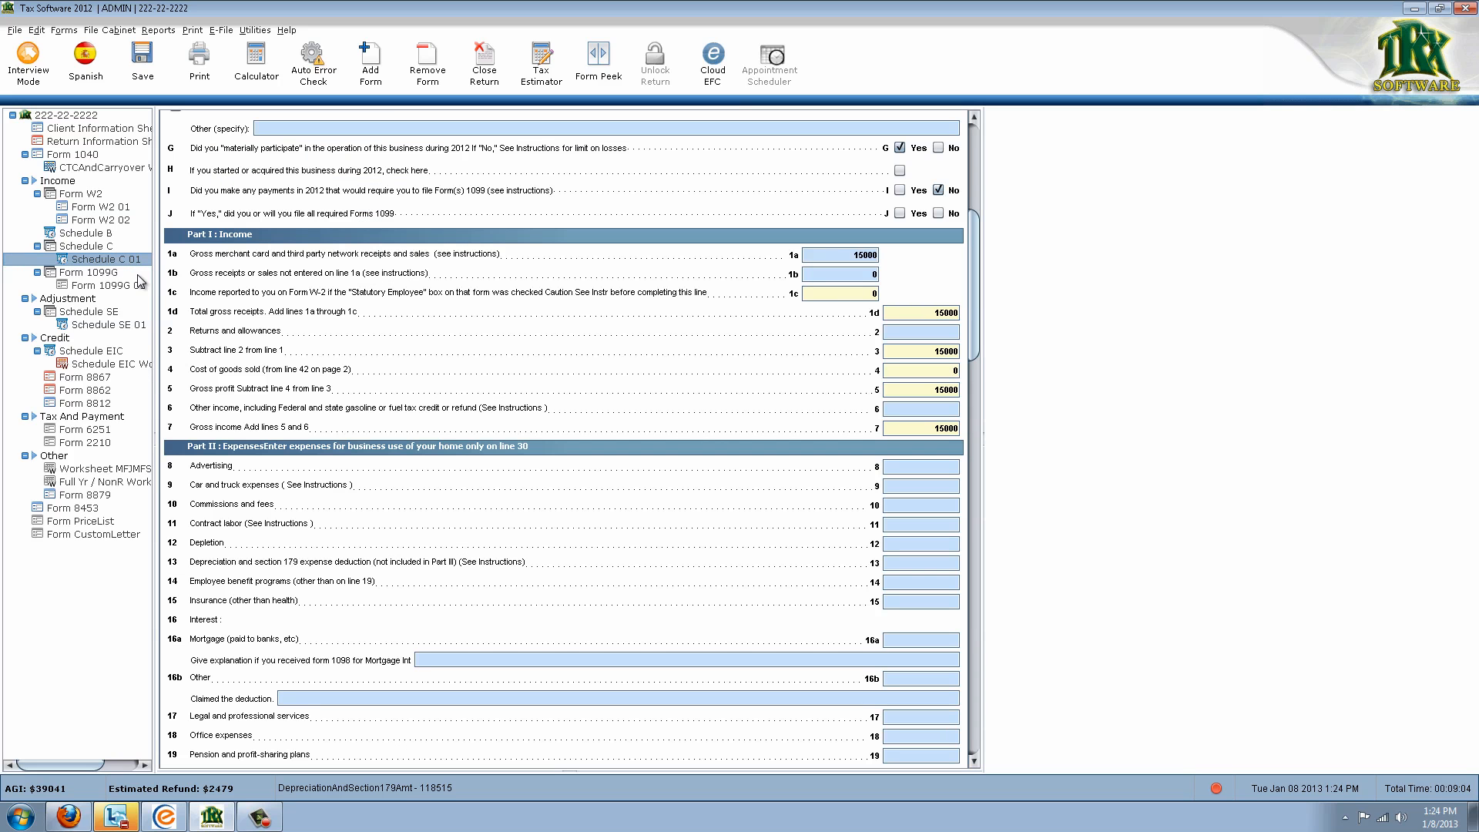
{"action": "double_click", "coordinate": [894, 563]}
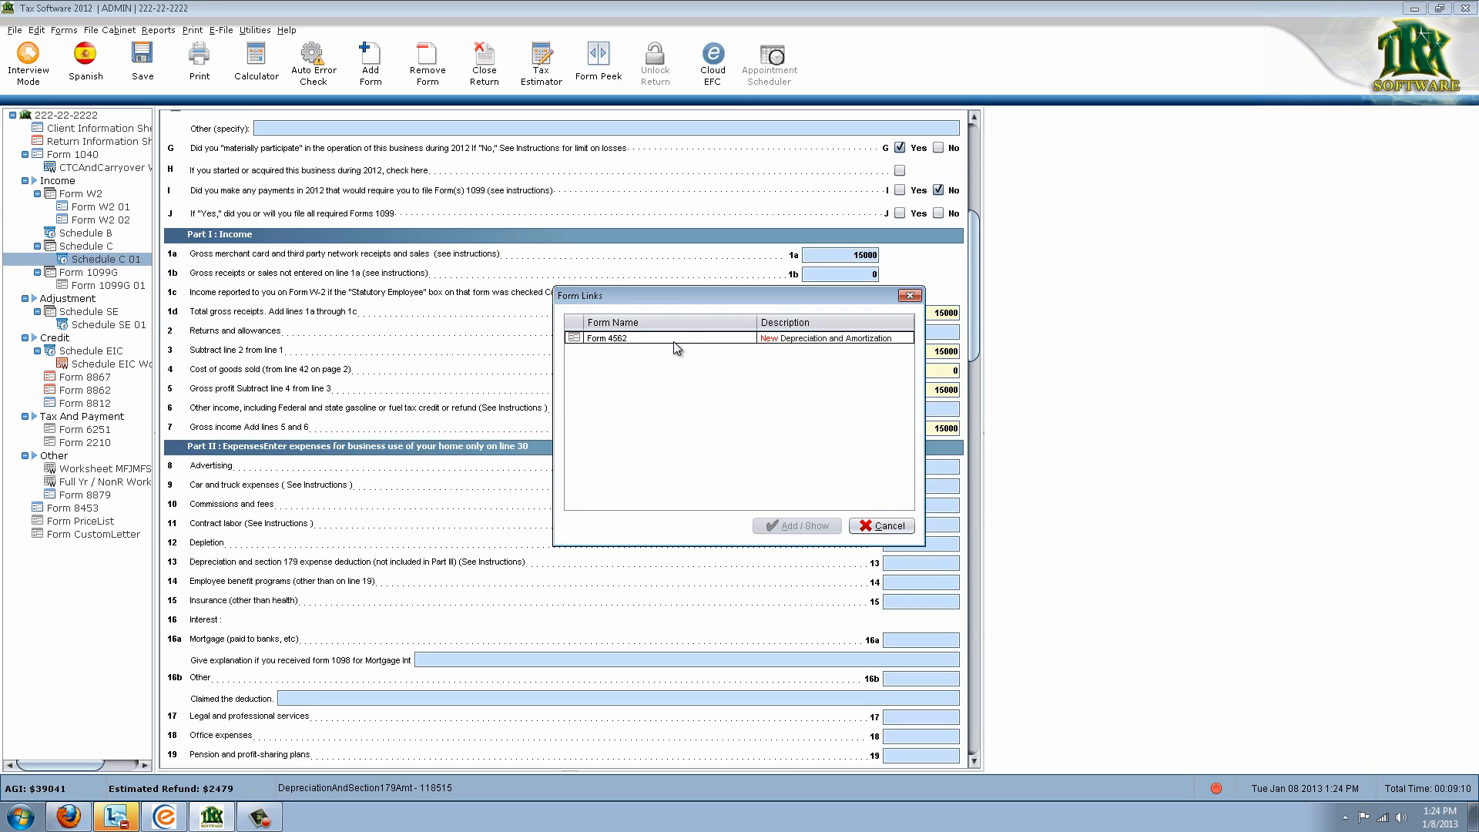
{"action": "double_click", "coordinate": [674, 338]}
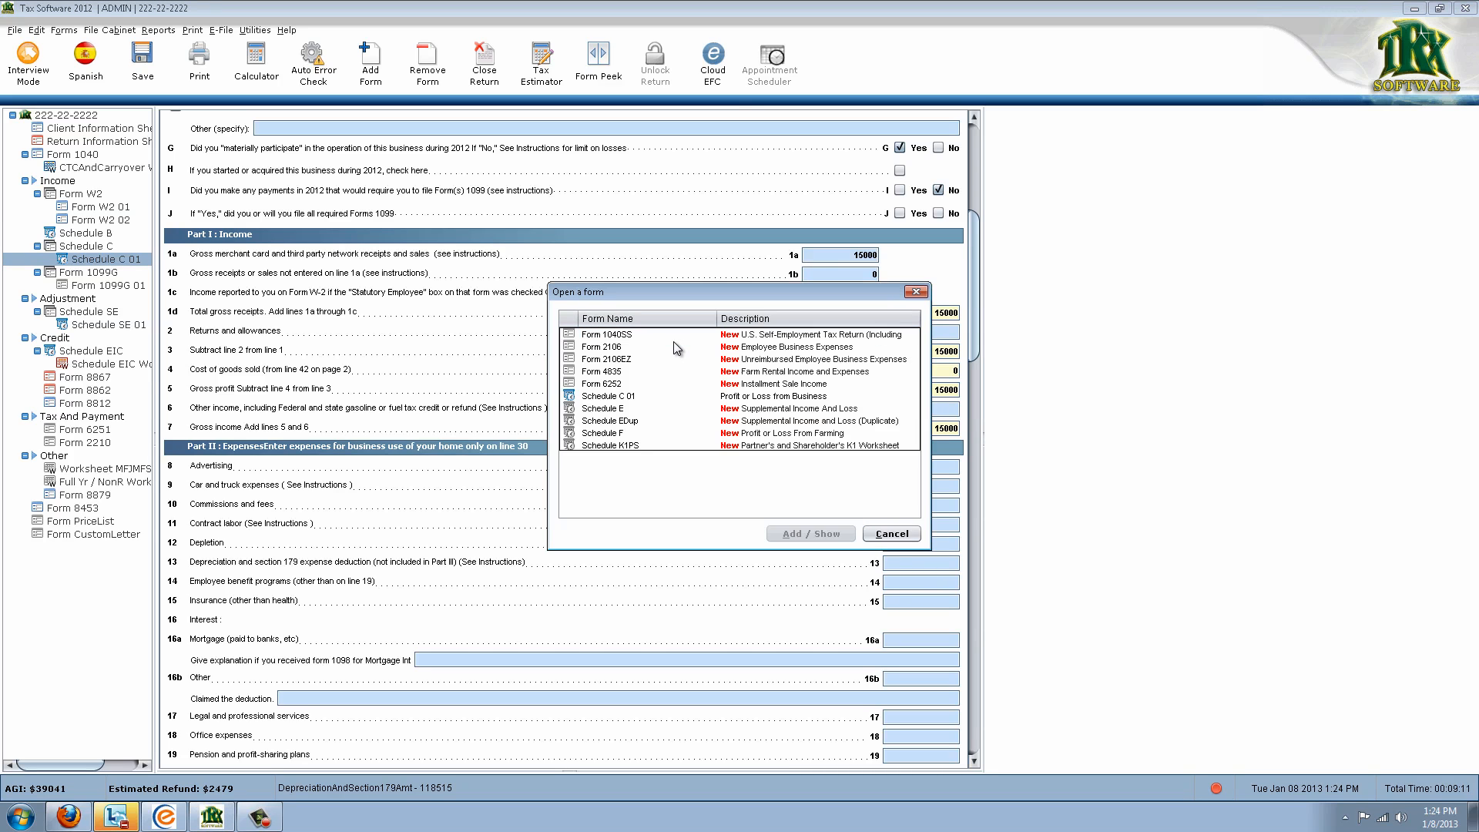
{"action": "double_click", "coordinate": [624, 396]}
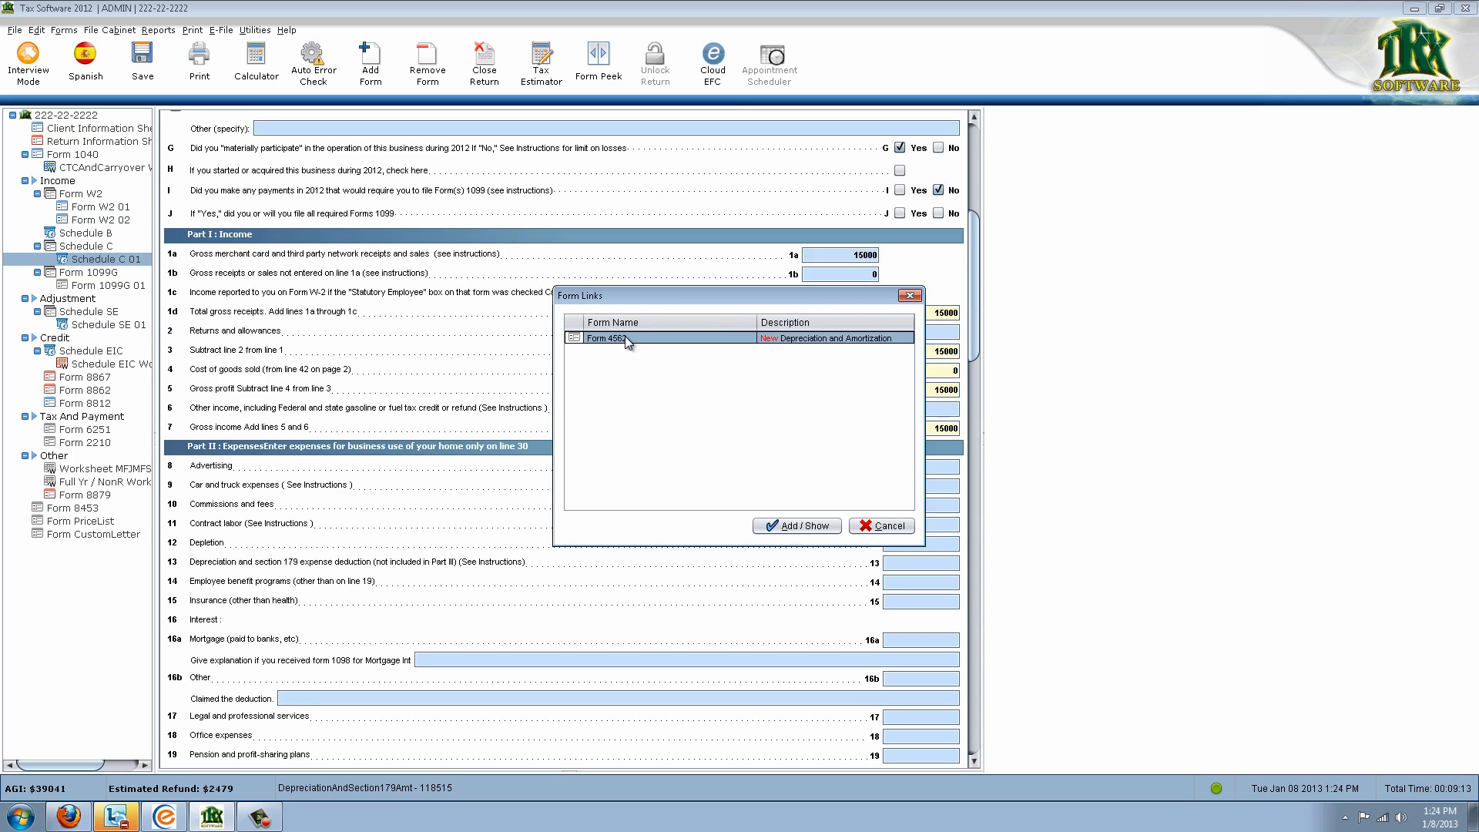
{"action": "double_click", "coordinate": [622, 337]}
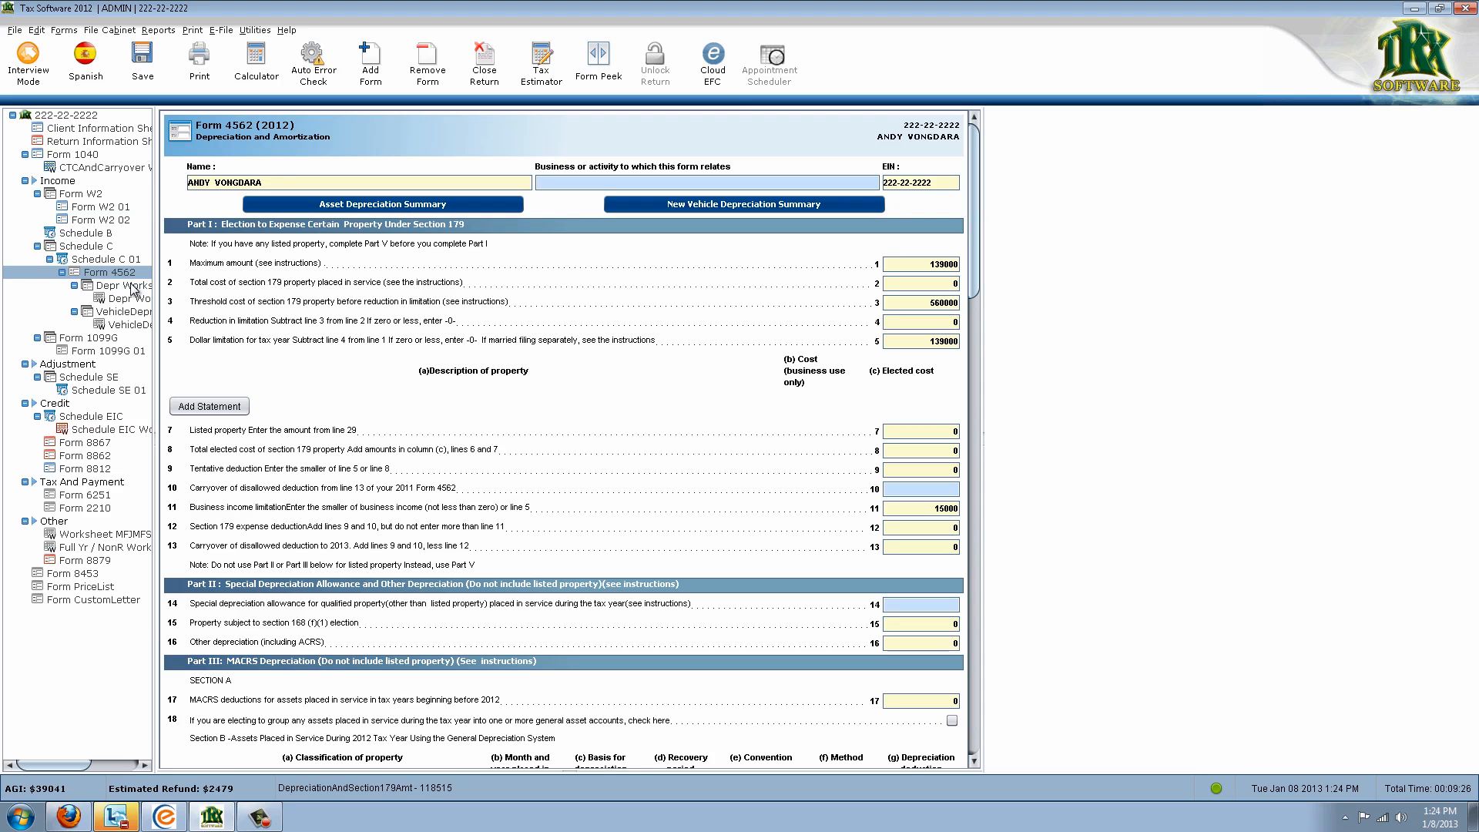
Enter the first asset as 'computers', placed in service 01/01/2012, costing 1000
{"action": "left_click", "coordinate": [405, 211]}
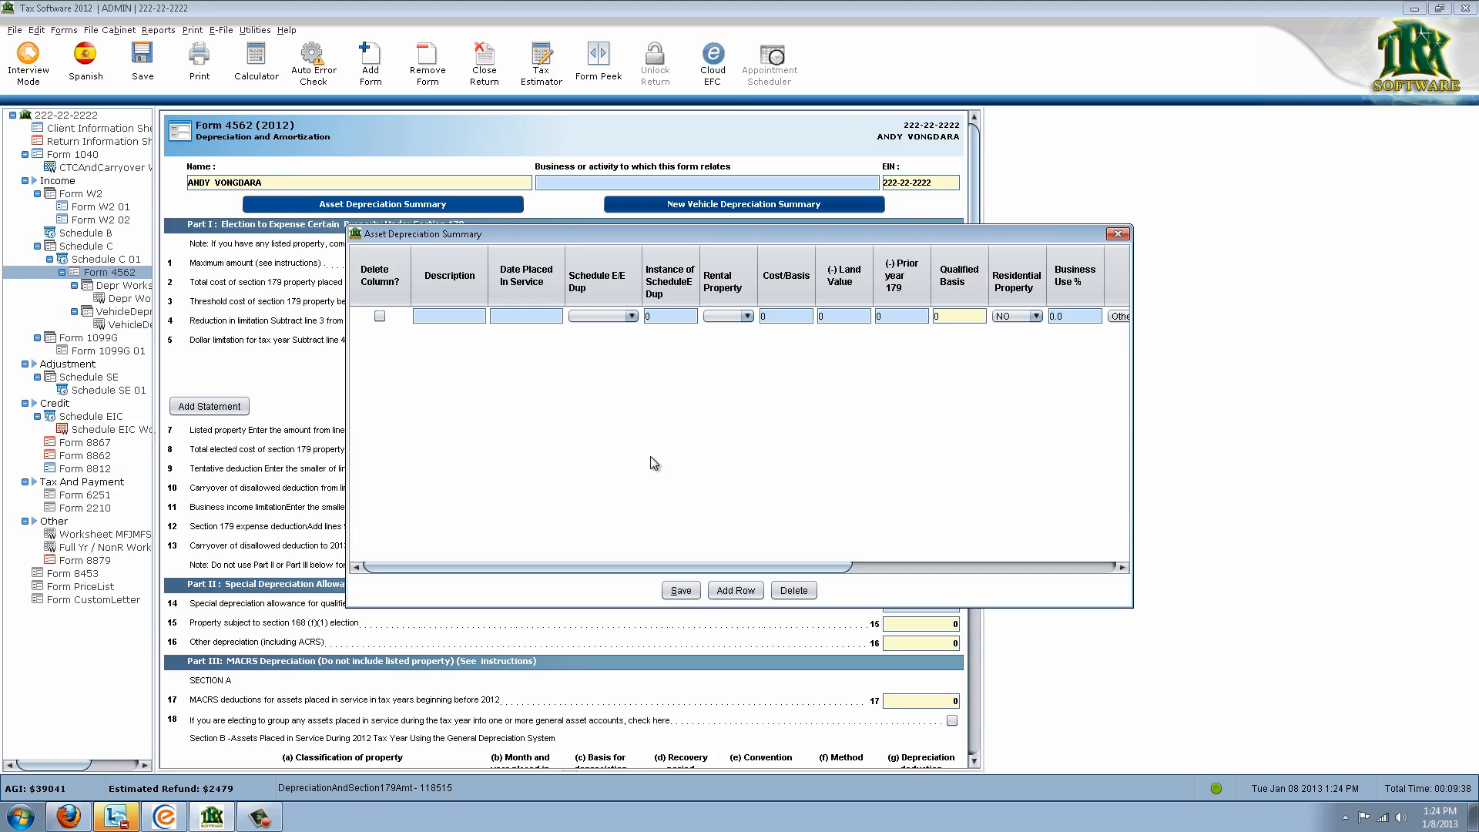
{"action": "left_click", "coordinate": [479, 318]}
{"action": "type", "text": "compiters"}
{"action": "key", "text": "BackSpace"}
{"action": "key", "text": "BackSpace"}
{"action": "key", "text": "BackSpace"}
{"action": "key", "text": "BackSpace"}
{"action": "key", "text": "BackSpace"}
{"action": "type", "text": "uters"}
{"action": "key", "text": "Tab"}
{"action": "type", "text": "01/01/2012"}
{"action": "key", "text": "Tab"}
{"action": "key", "text": "Tab"}
{"action": "key", "text": "Tab"}
{"action": "key", "text": "Tab"}
{"action": "type", "text": "1000"}
{"action": "key", "text": "Tab"}
{"action": "left_click_drag", "start_coordinate": [835, 570], "coordinate": [996, 576]}
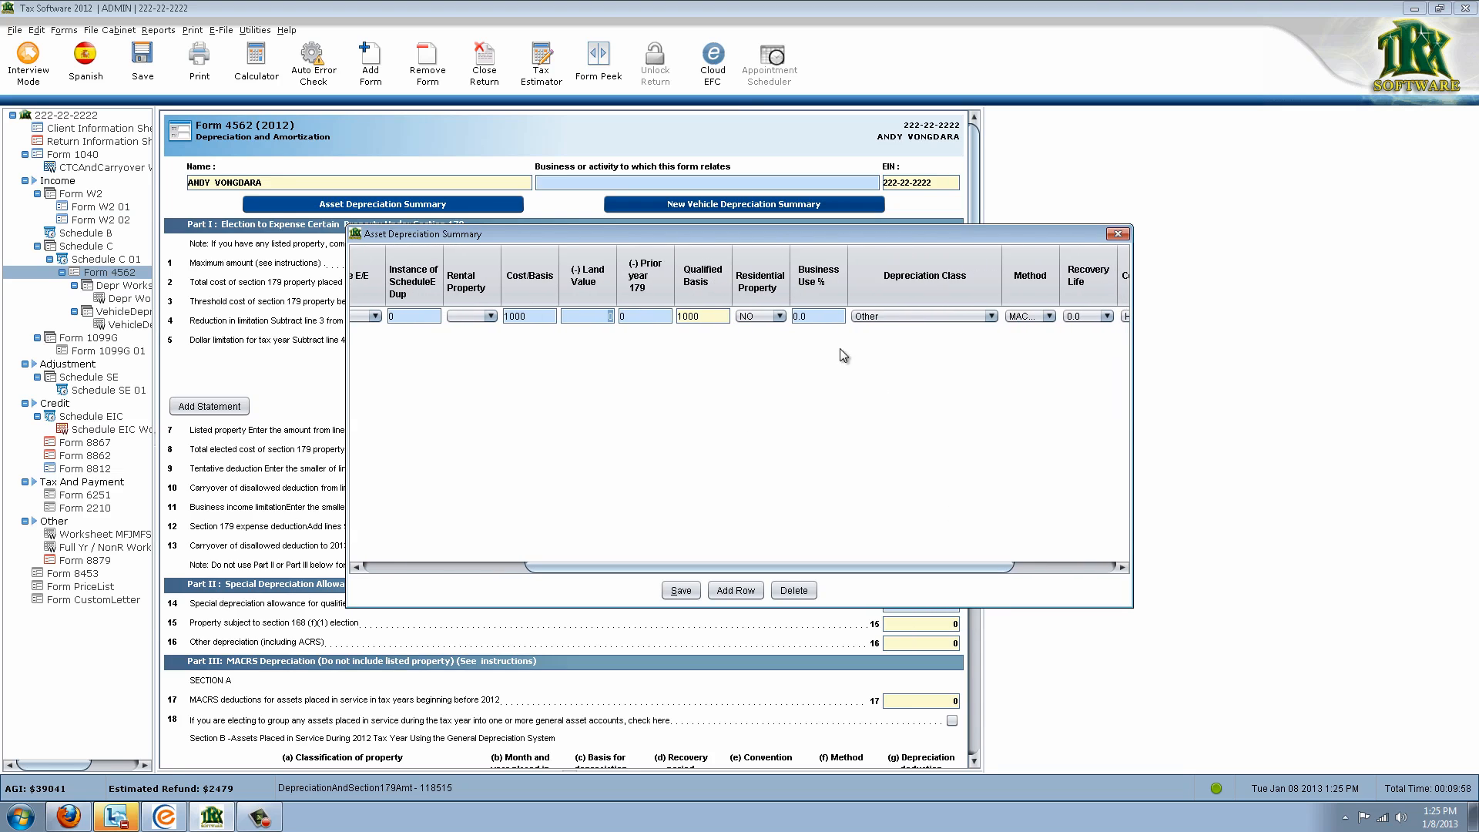
Set 100% business use and class 5 - Computer and Peripheral, giving a 5-year life
{"action": "left_click", "coordinate": [815, 317]}
{"action": "type", "text": "10"}
{"action": "left_click", "coordinate": [992, 316]}
{"action": "left_click", "coordinate": [991, 316]}
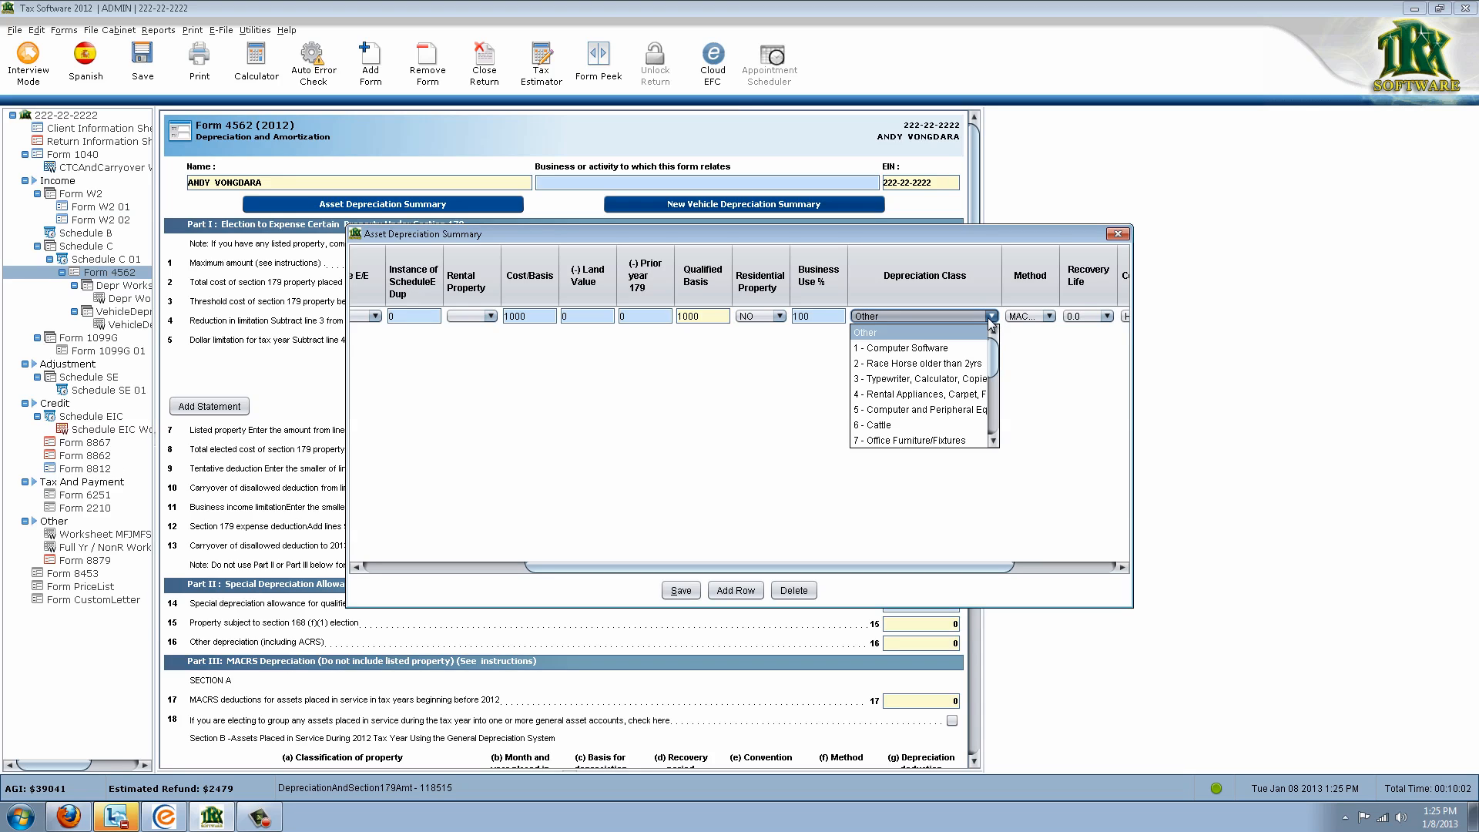
{"action": "left_click", "coordinate": [976, 409]}
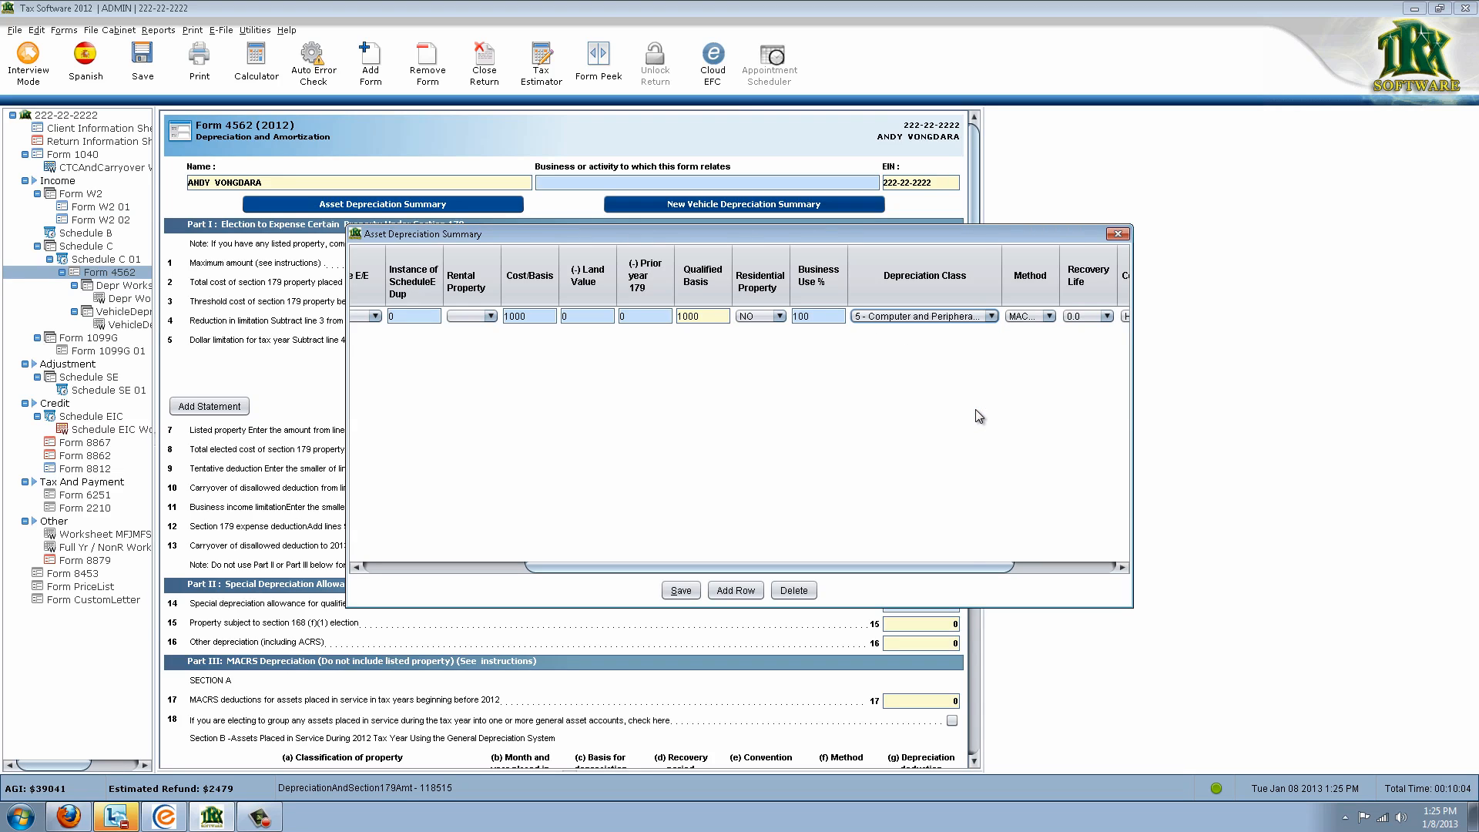
{"action": "left_click_drag", "start_coordinate": [981, 567], "coordinate": [1036, 570]}
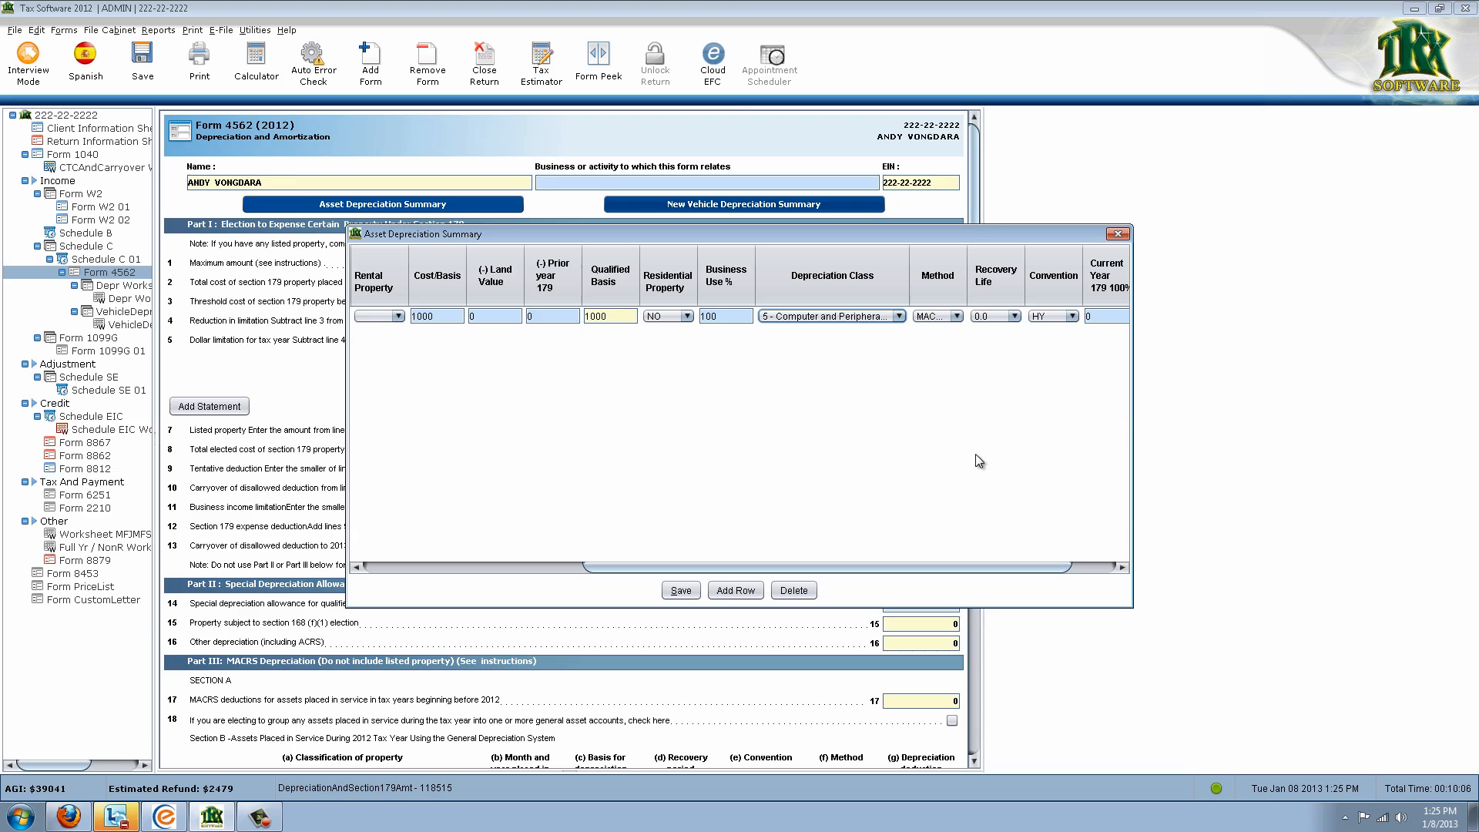
{"action": "key", "text": "Tab"}
{"action": "left_click_drag", "start_coordinate": [960, 568], "coordinate": [1056, 563]}
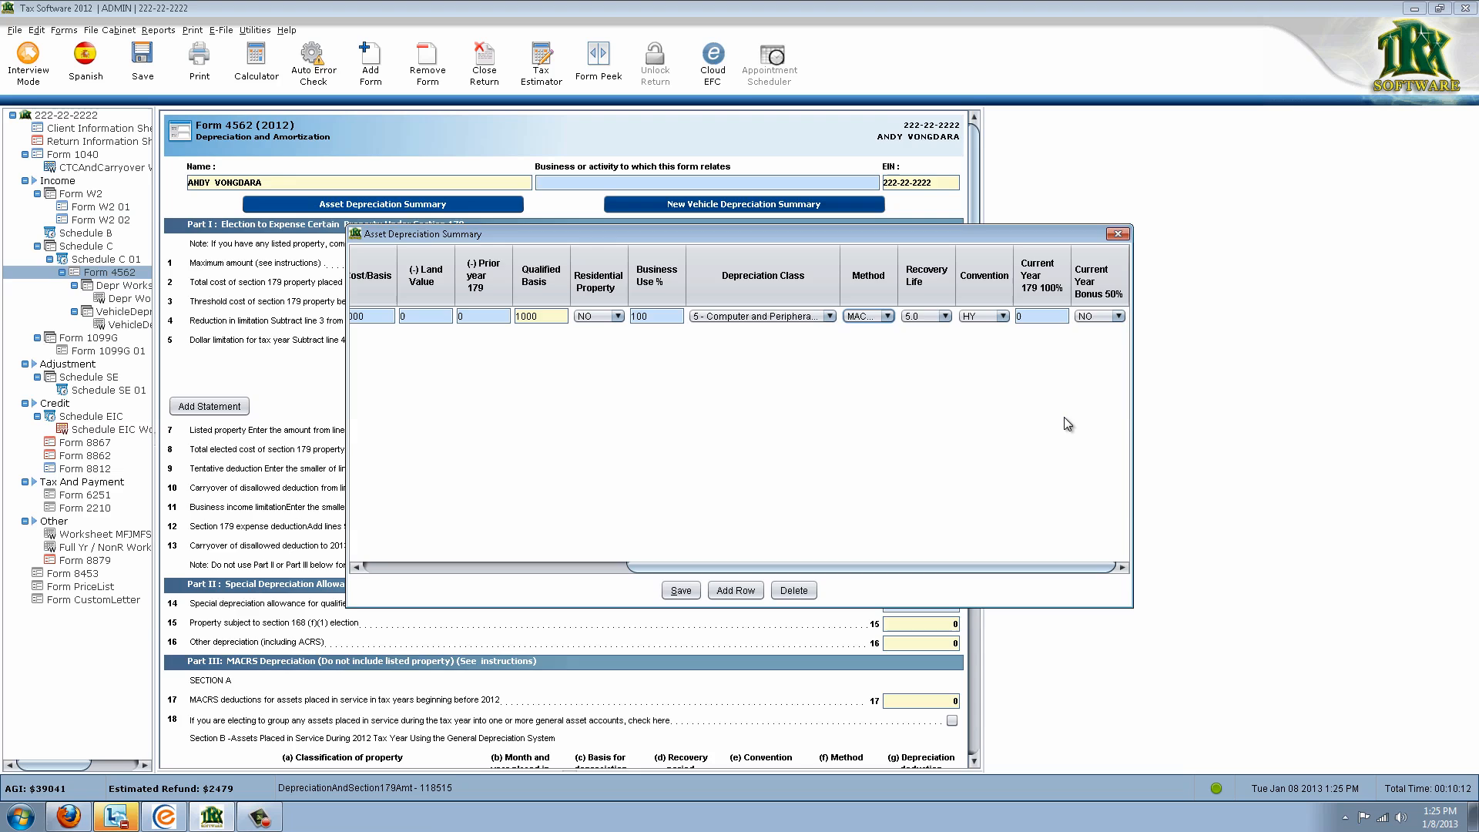
{"action": "left_click_drag", "start_coordinate": [965, 567], "coordinate": [702, 574]}
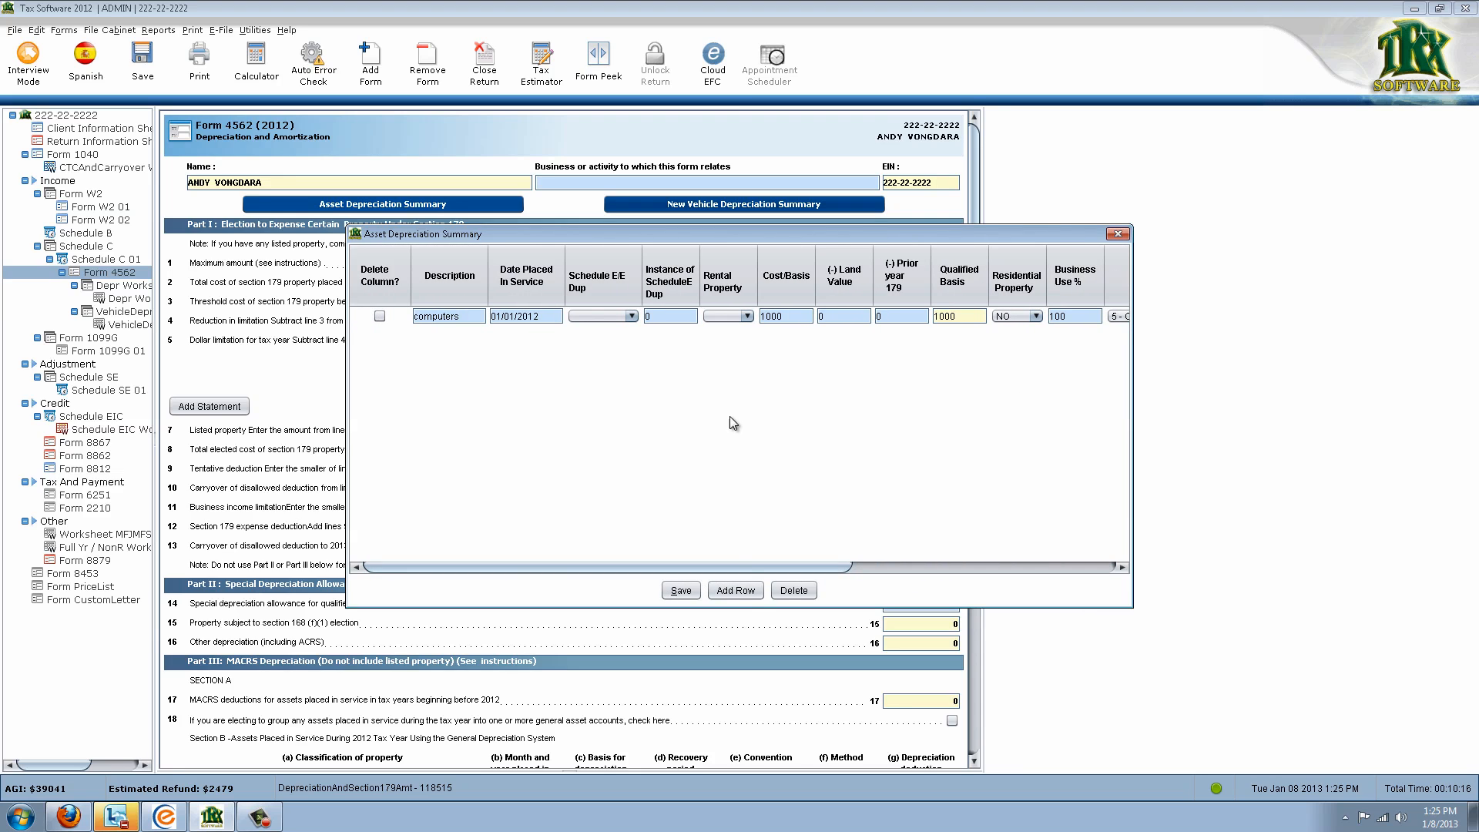
Add three asset rows, then delete rows 3 and 4 and confirm with OK
{"action": "left_click", "coordinate": [736, 591]}
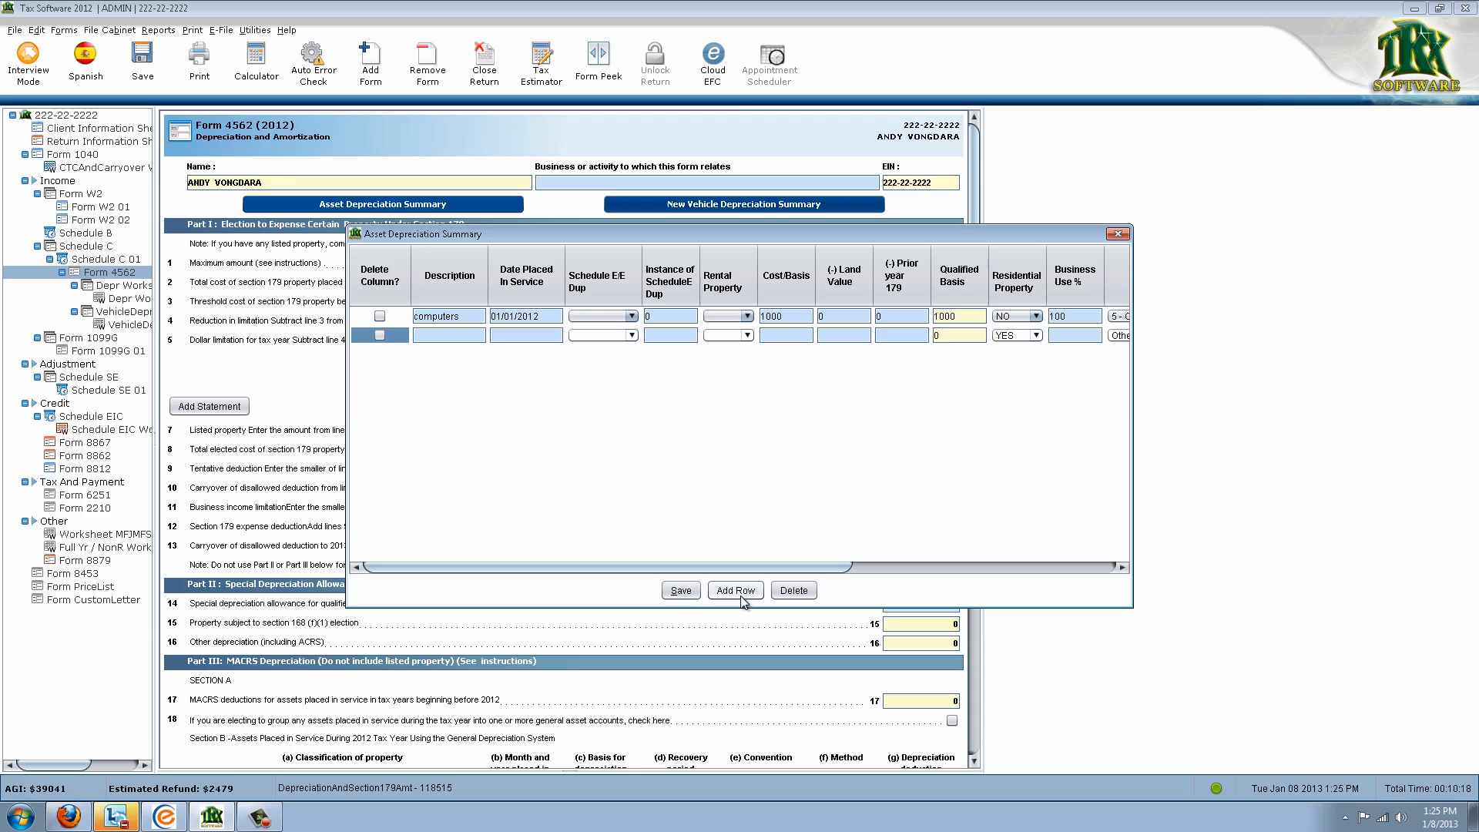
{"action": "left_click", "coordinate": [736, 591]}
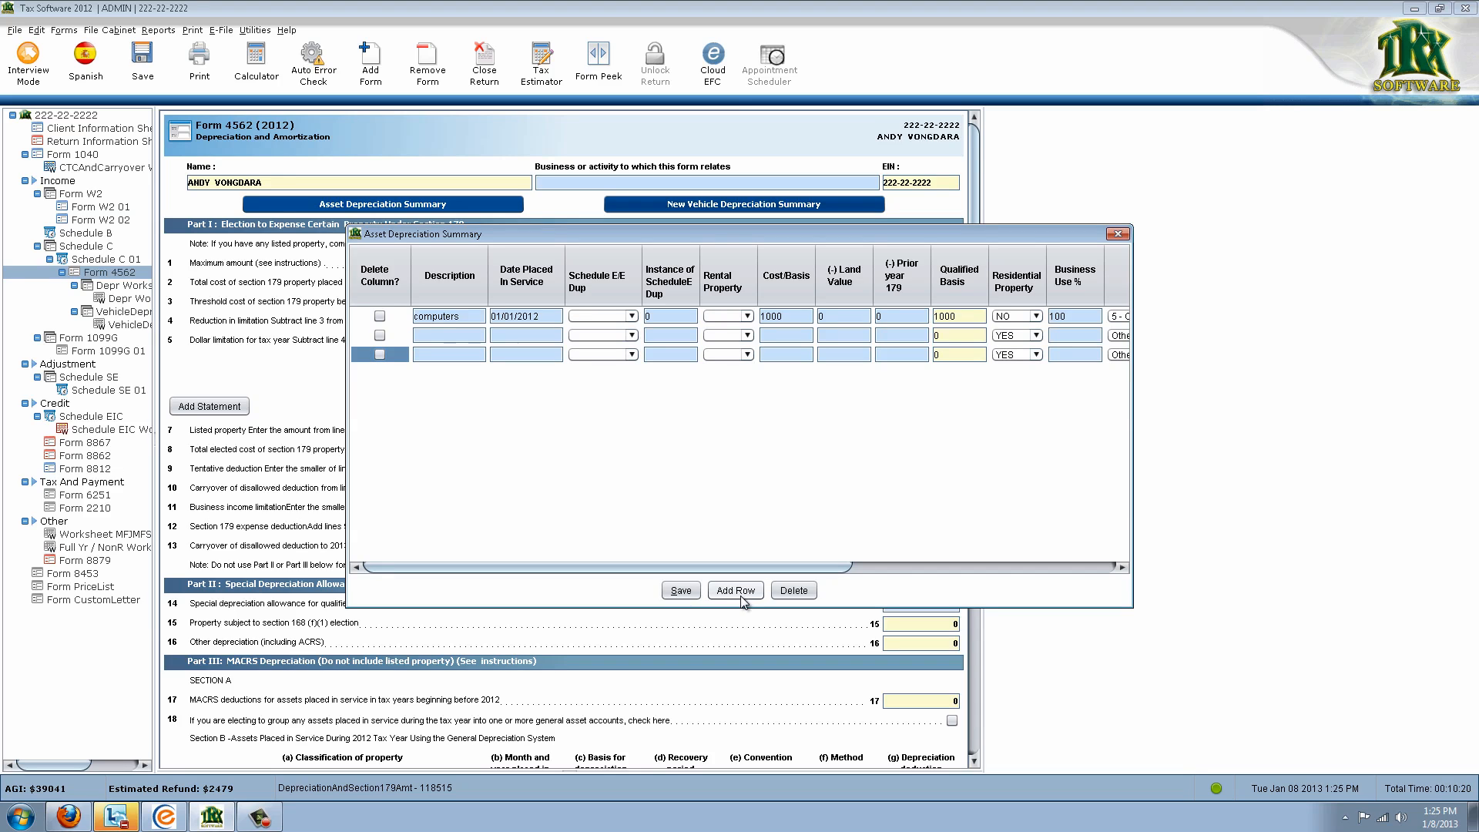
{"action": "left_click", "coordinate": [735, 591]}
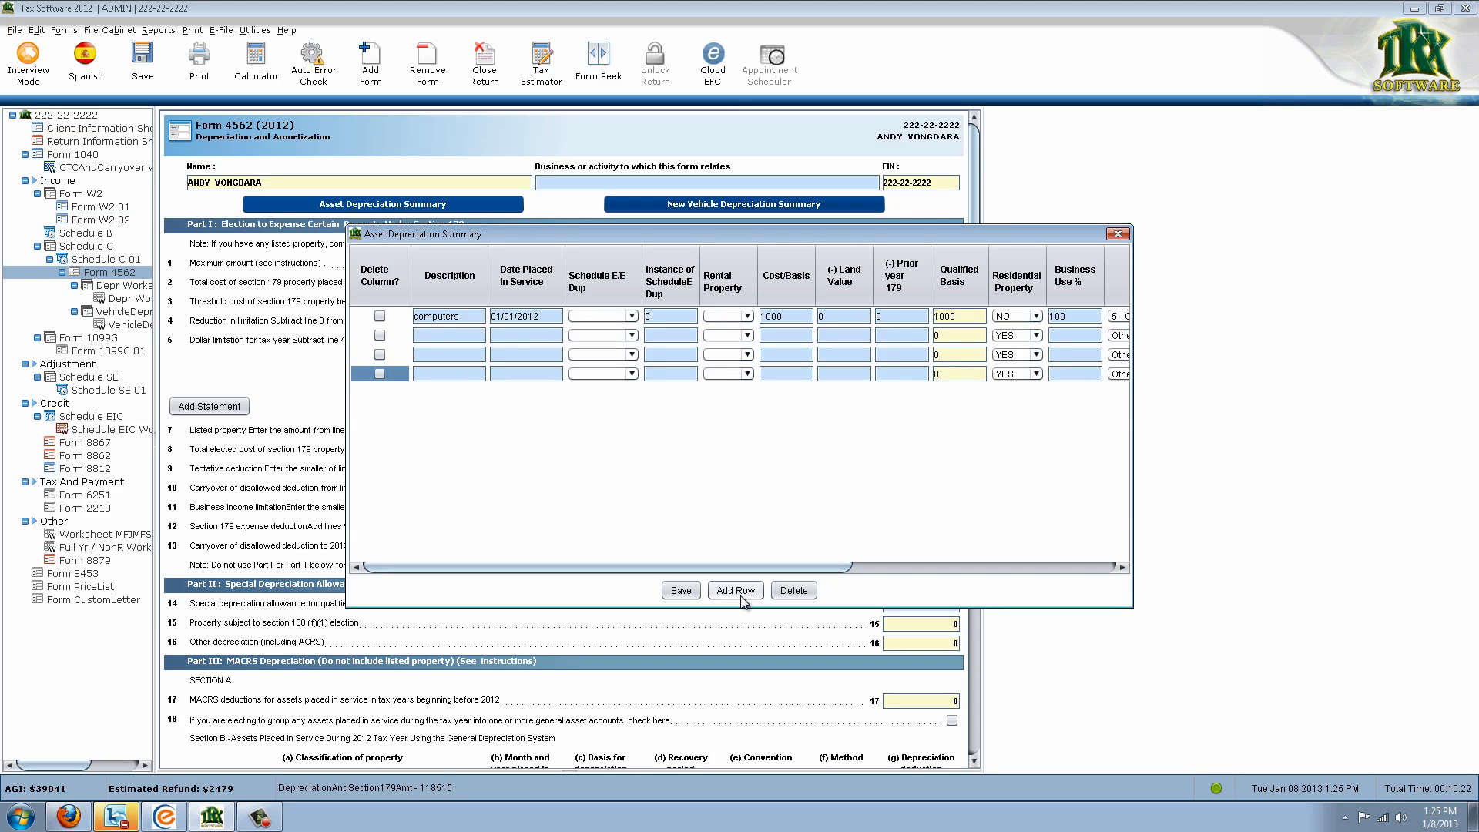
{"action": "left_click", "coordinate": [380, 373]}
{"action": "left_click", "coordinate": [379, 354]}
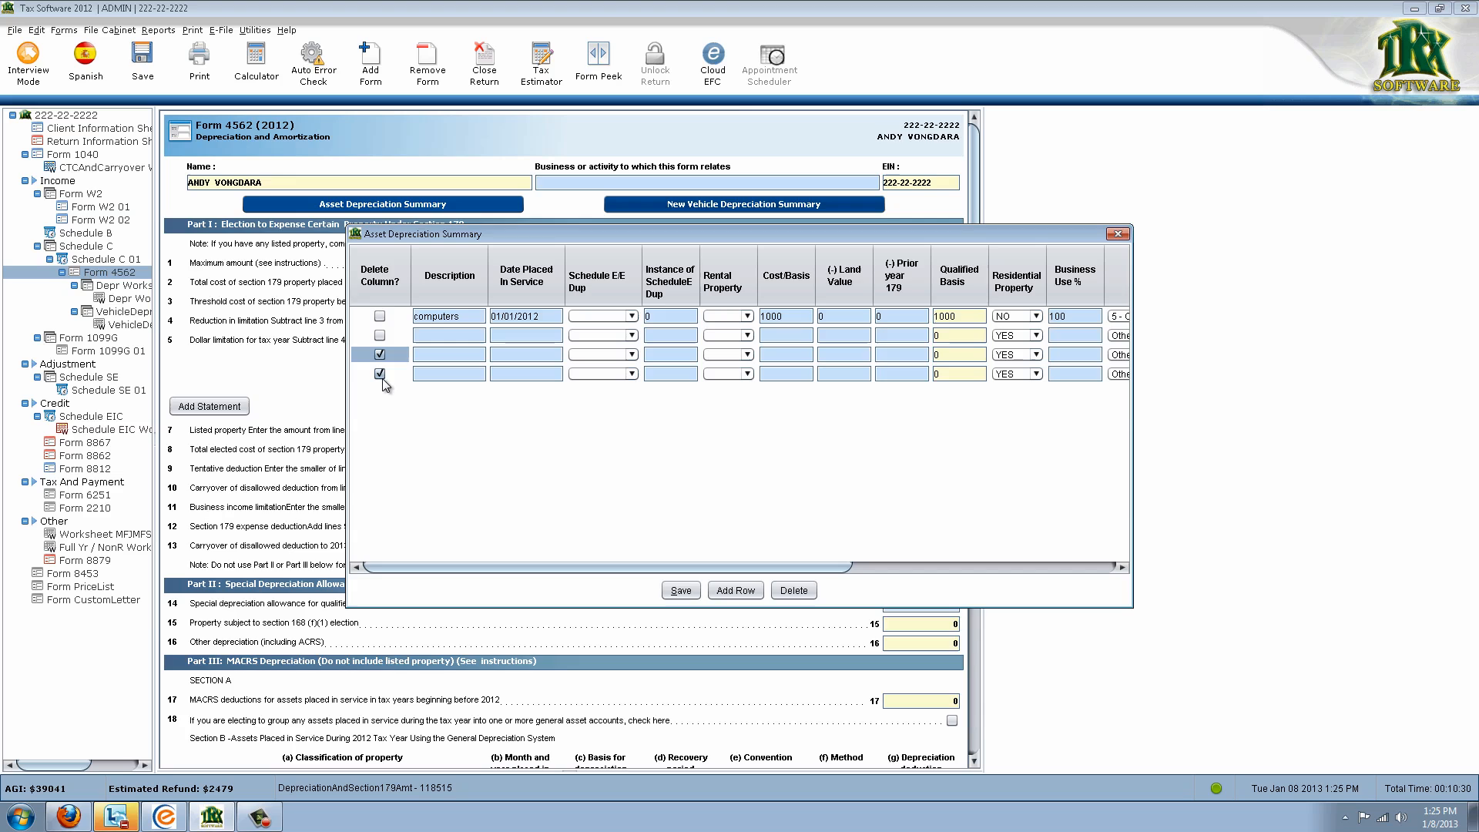
{"action": "left_click", "coordinate": [790, 593]}
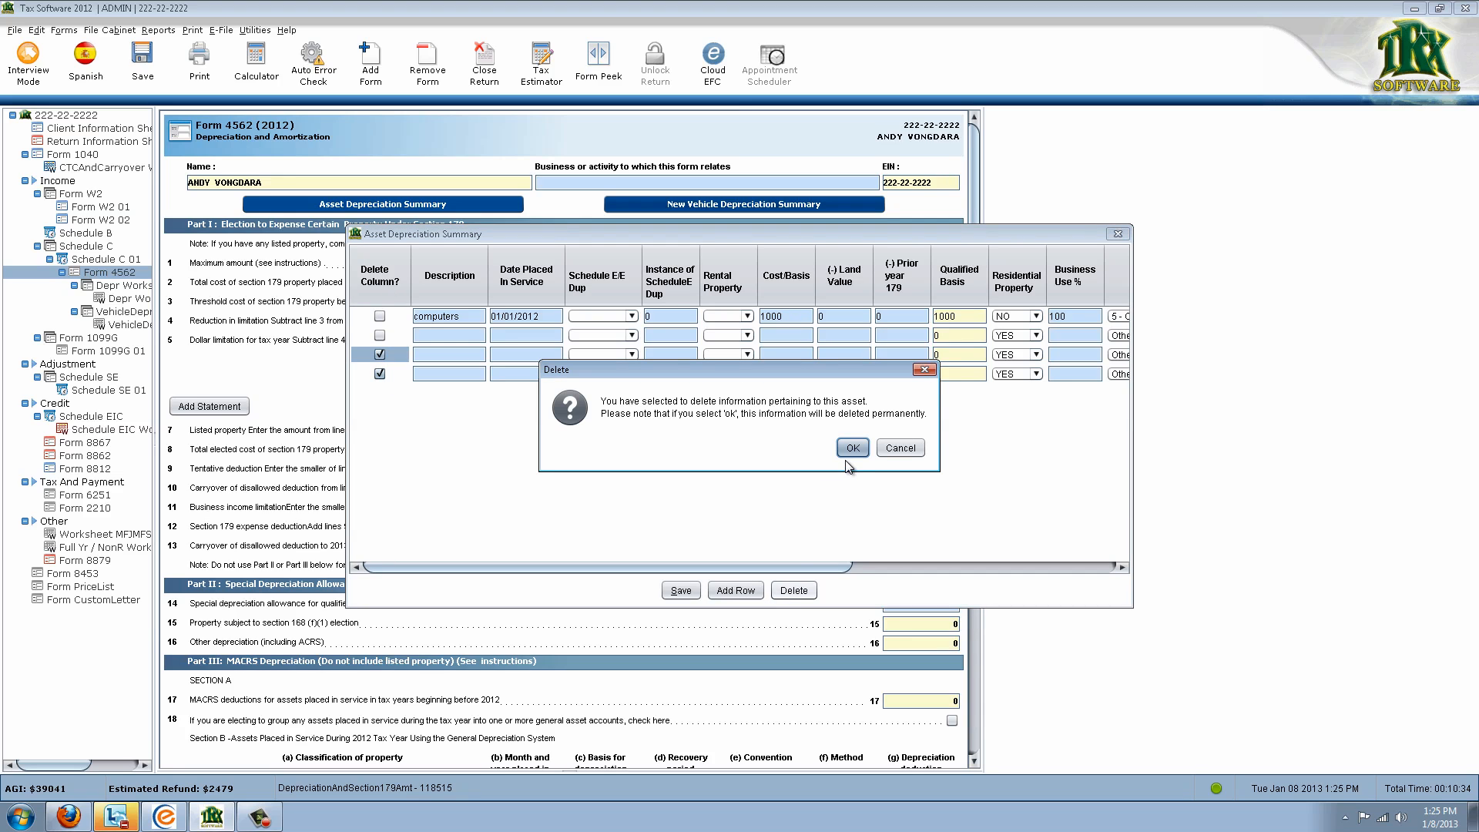
{"action": "left_click", "coordinate": [853, 448]}
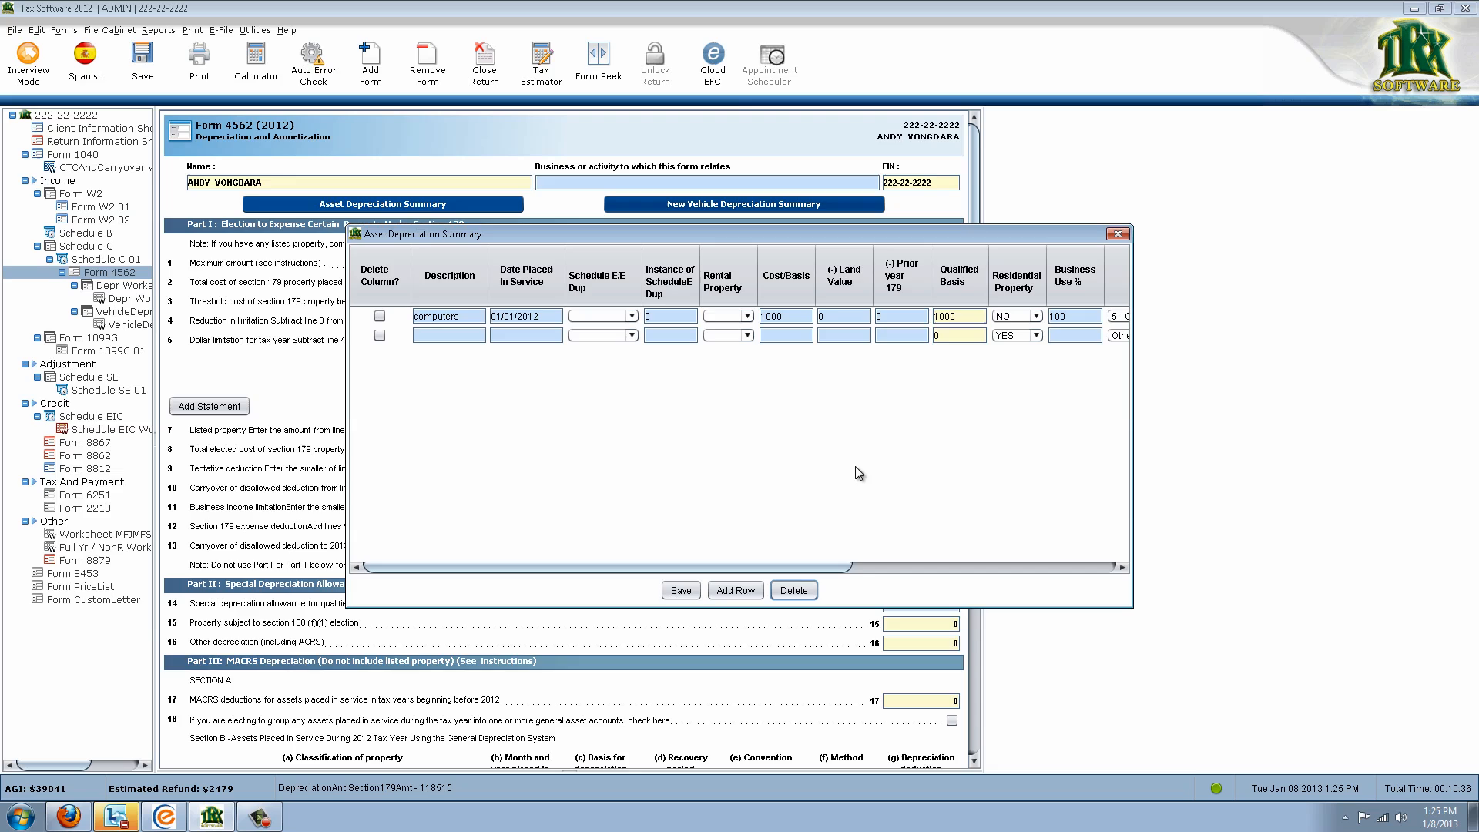
Enter the second asset 'furniture', dated 01/11/2012, costing 2000 at 100% business use
{"action": "left_click", "coordinate": [459, 335]}
{"action": "type", "text": "furni"}
{"action": "type", "text": "ture"}
{"action": "type", "text": "01/1"}
{"action": "type", "text": "1/2012"}
{"action": "key", "text": "Tab"}
{"action": "key", "text": "Tab"}
{"action": "key", "text": "Tab"}
{"action": "key", "text": "Tab"}
{"action": "type", "text": "2000"}
{"action": "key", "text": "Tab"}
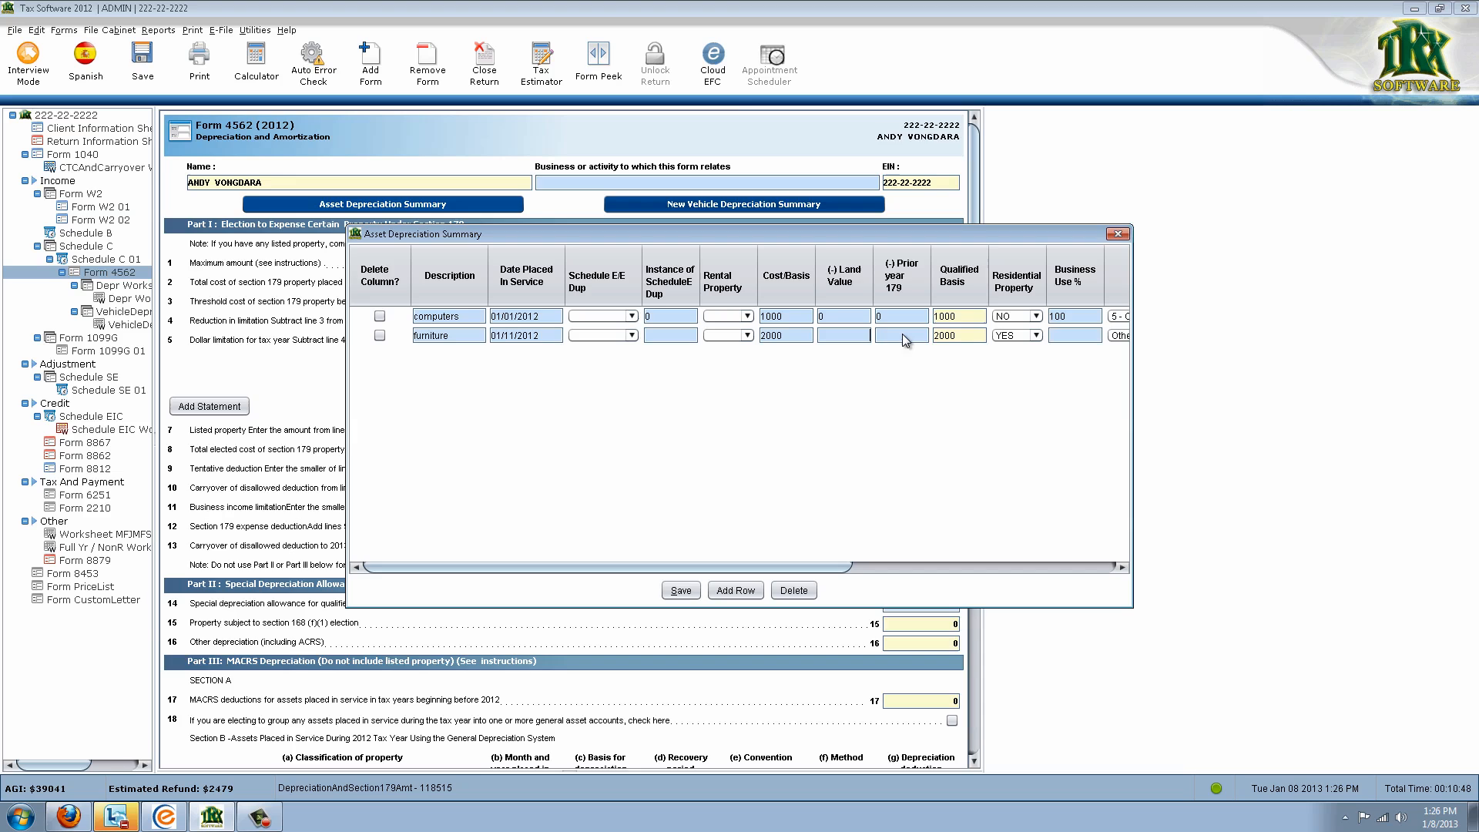
{"action": "left_click_drag", "start_coordinate": [812, 563], "coordinate": [928, 587]}
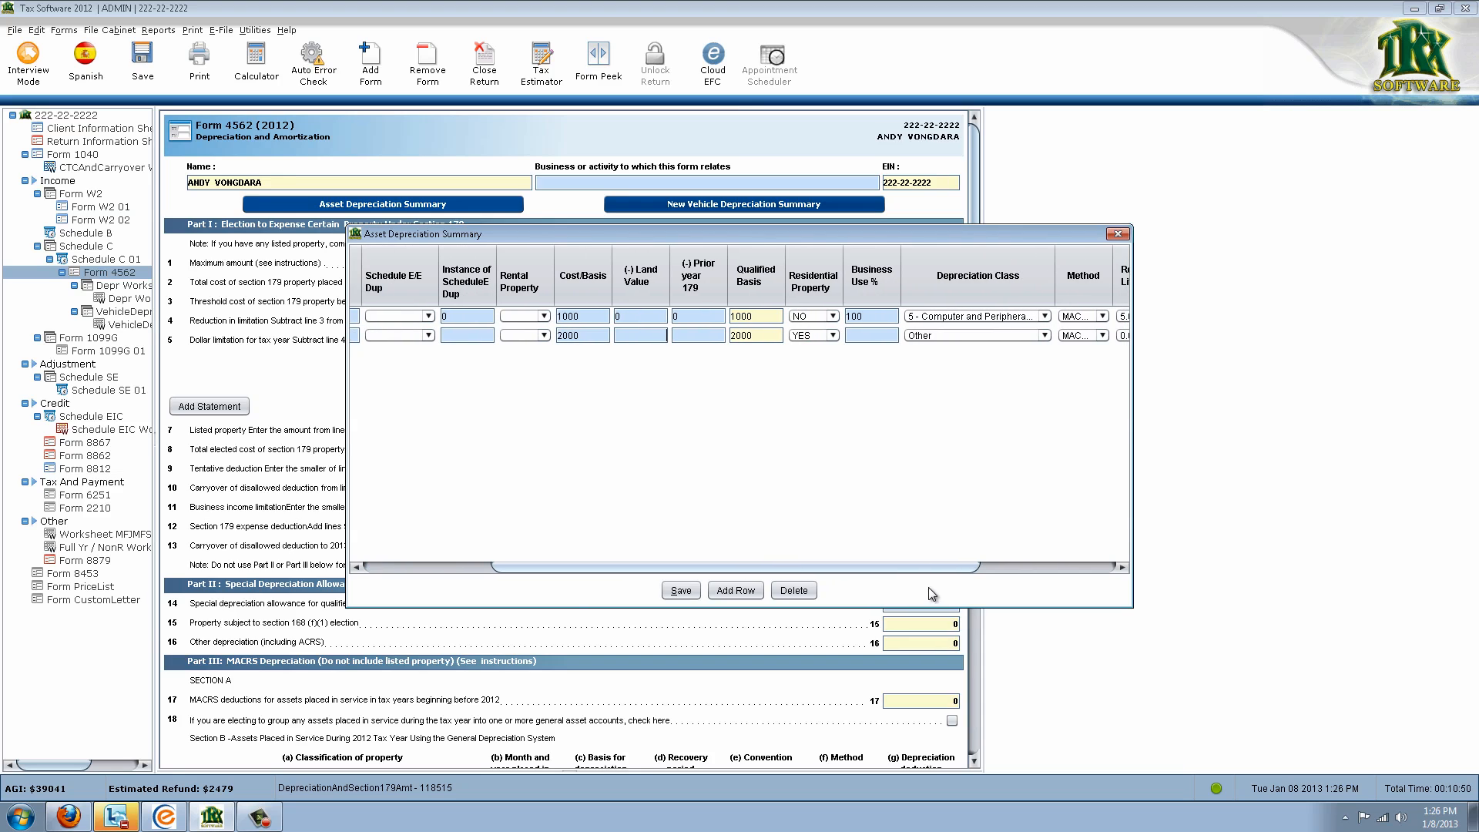
{"action": "left_click", "coordinate": [884, 334]}
{"action": "type", "text": "100"}
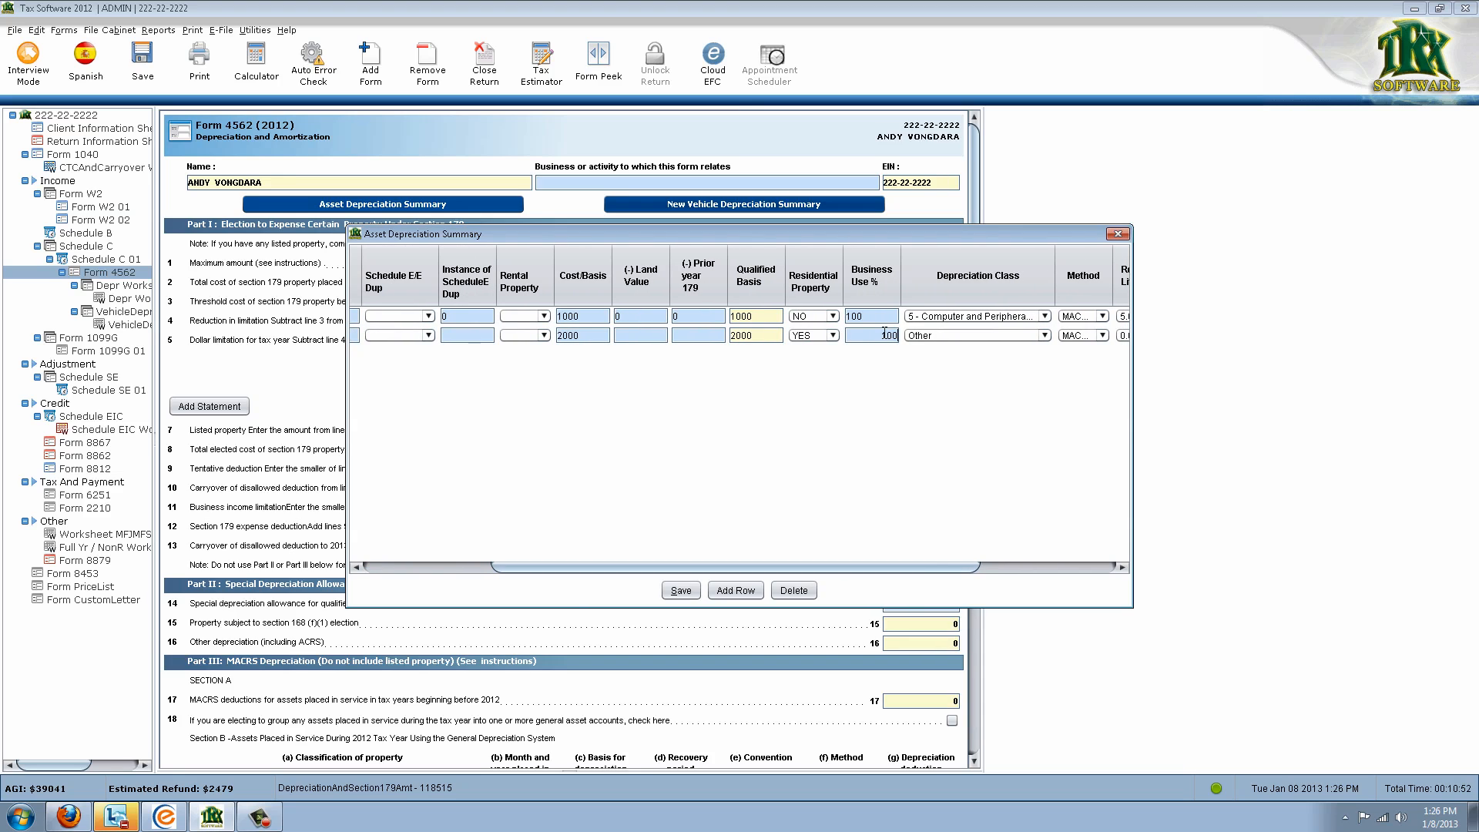
{"action": "left_click", "coordinate": [1000, 569]}
Classify it as 7 - Office Furniture/Fixtures and correct the in-service date to 01/11/2011
{"action": "left_click", "coordinate": [741, 338]}
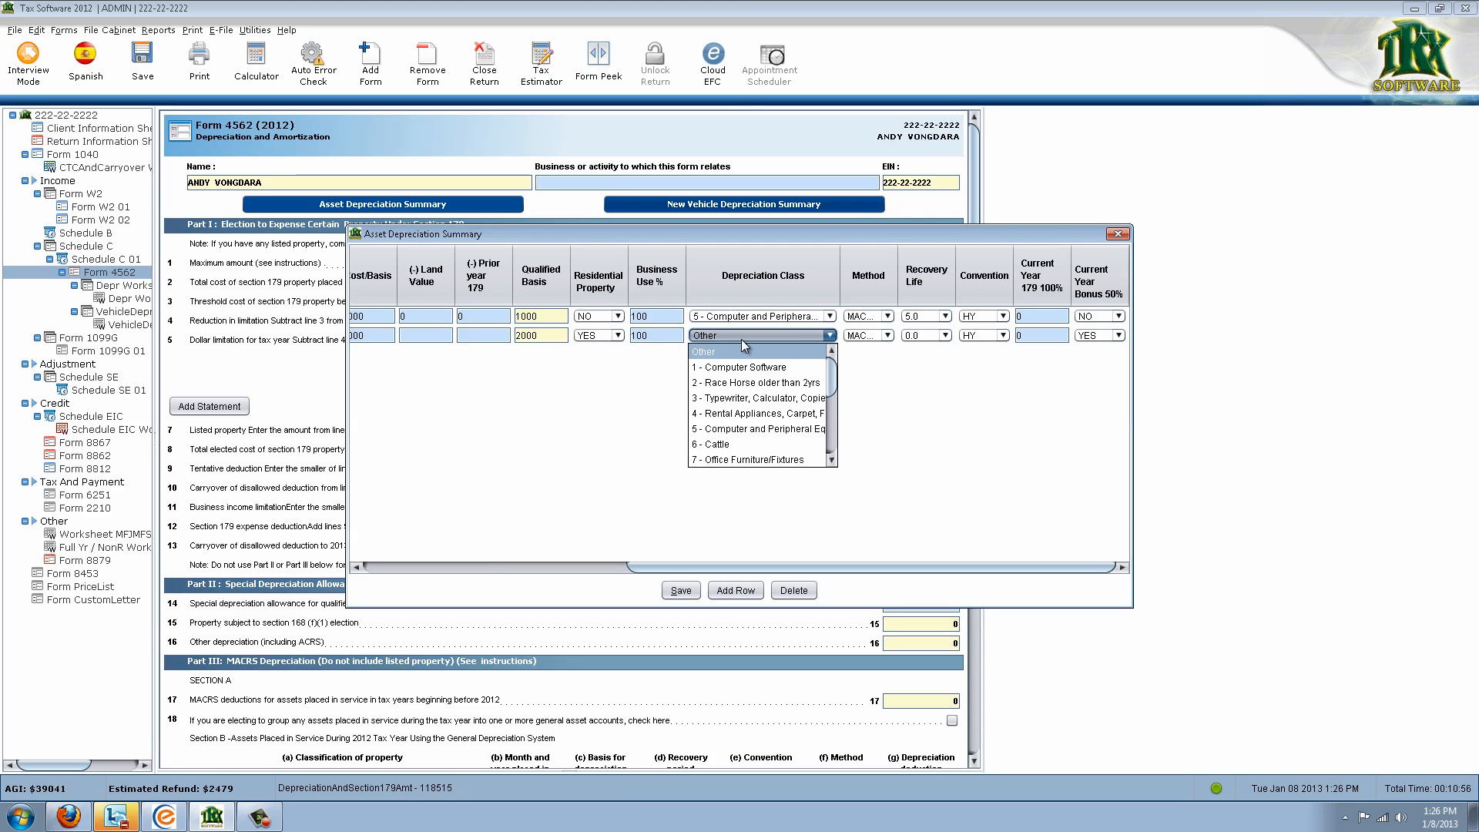
{"action": "left_click", "coordinate": [792, 460]}
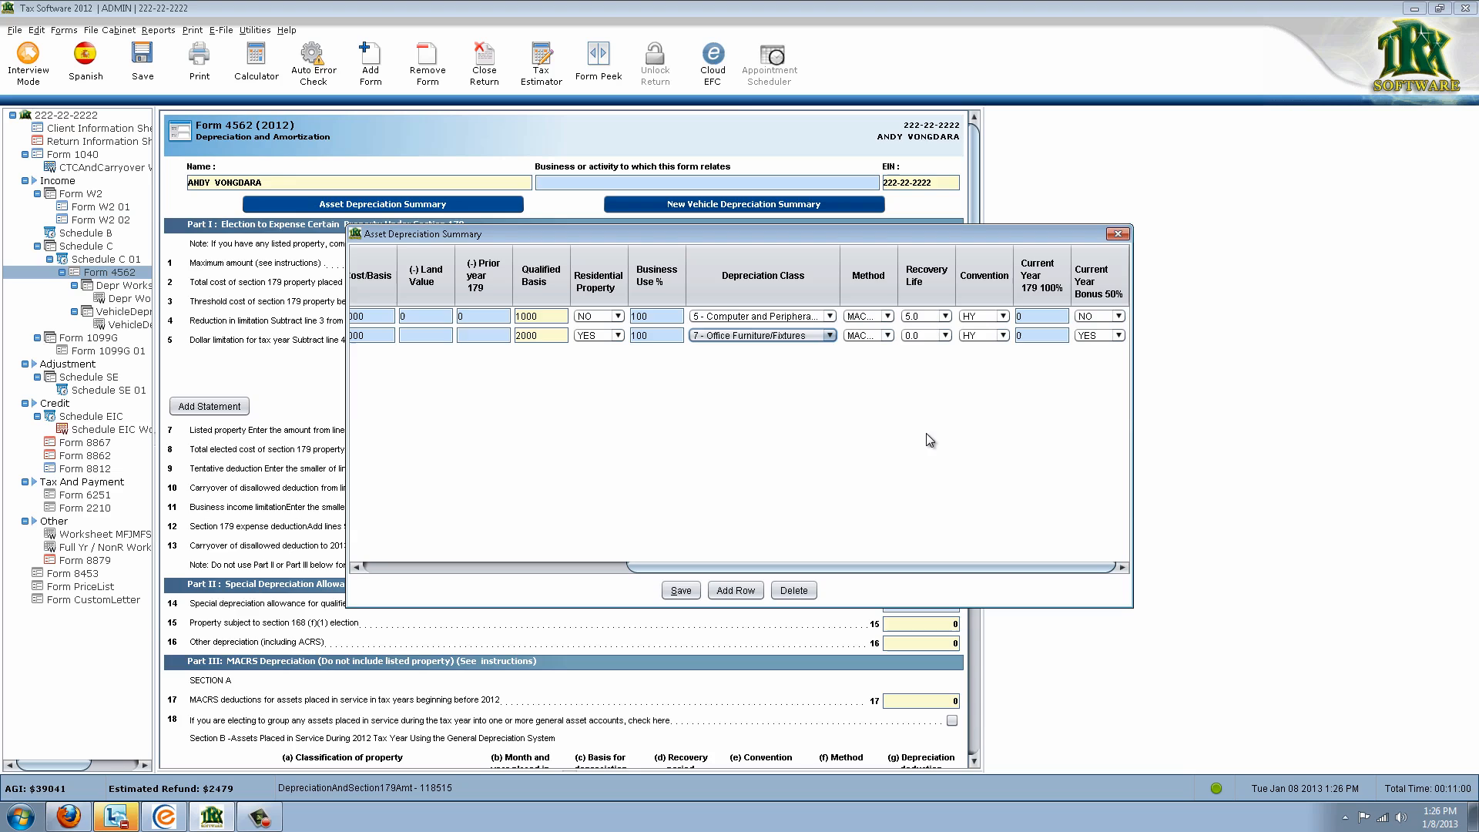
{"action": "key", "text": "Tab"}
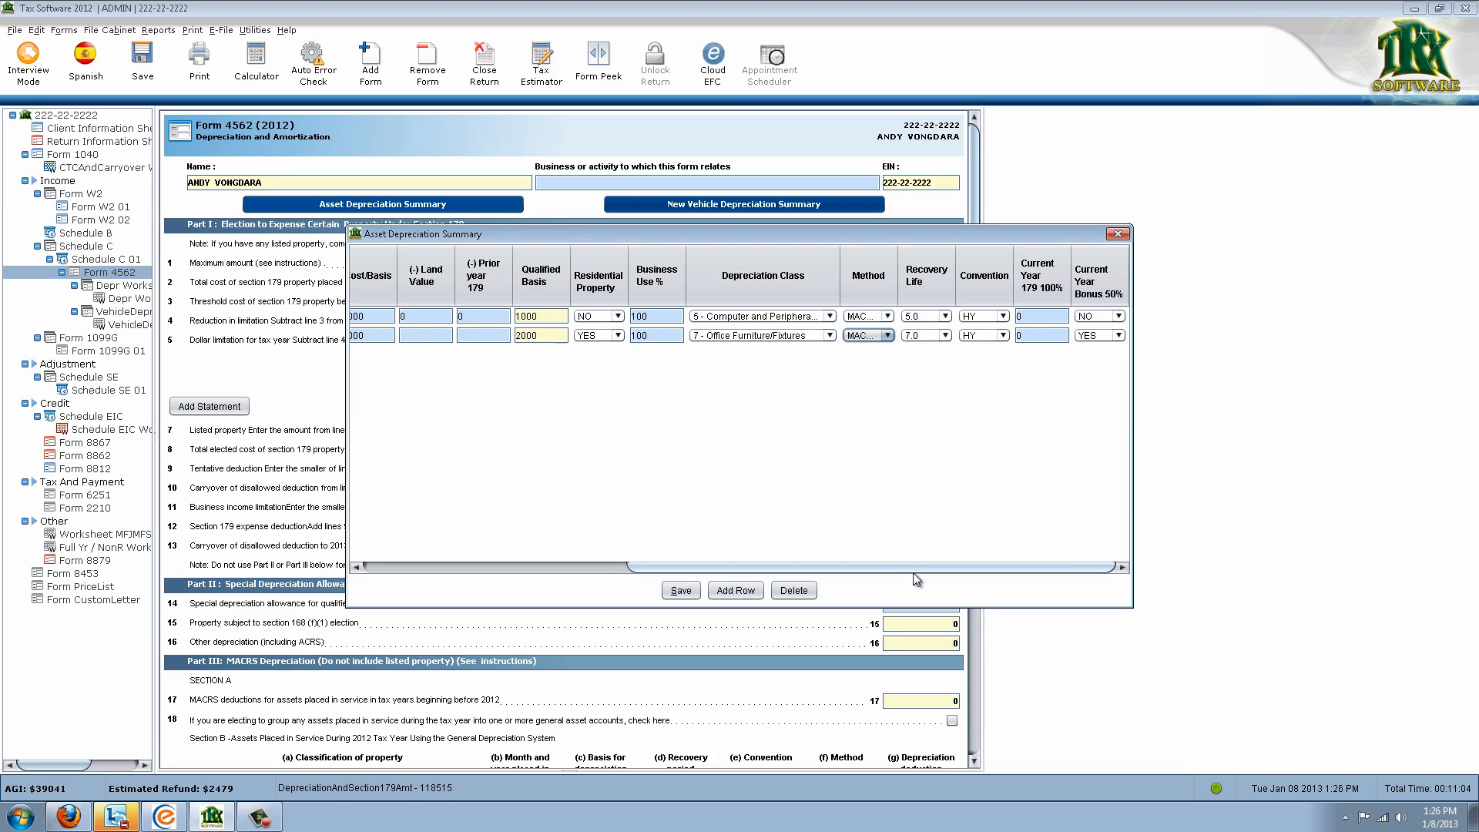
{"action": "left_click_drag", "start_coordinate": [917, 568], "coordinate": [724, 562]}
{"action": "left_click", "coordinate": [436, 335]}
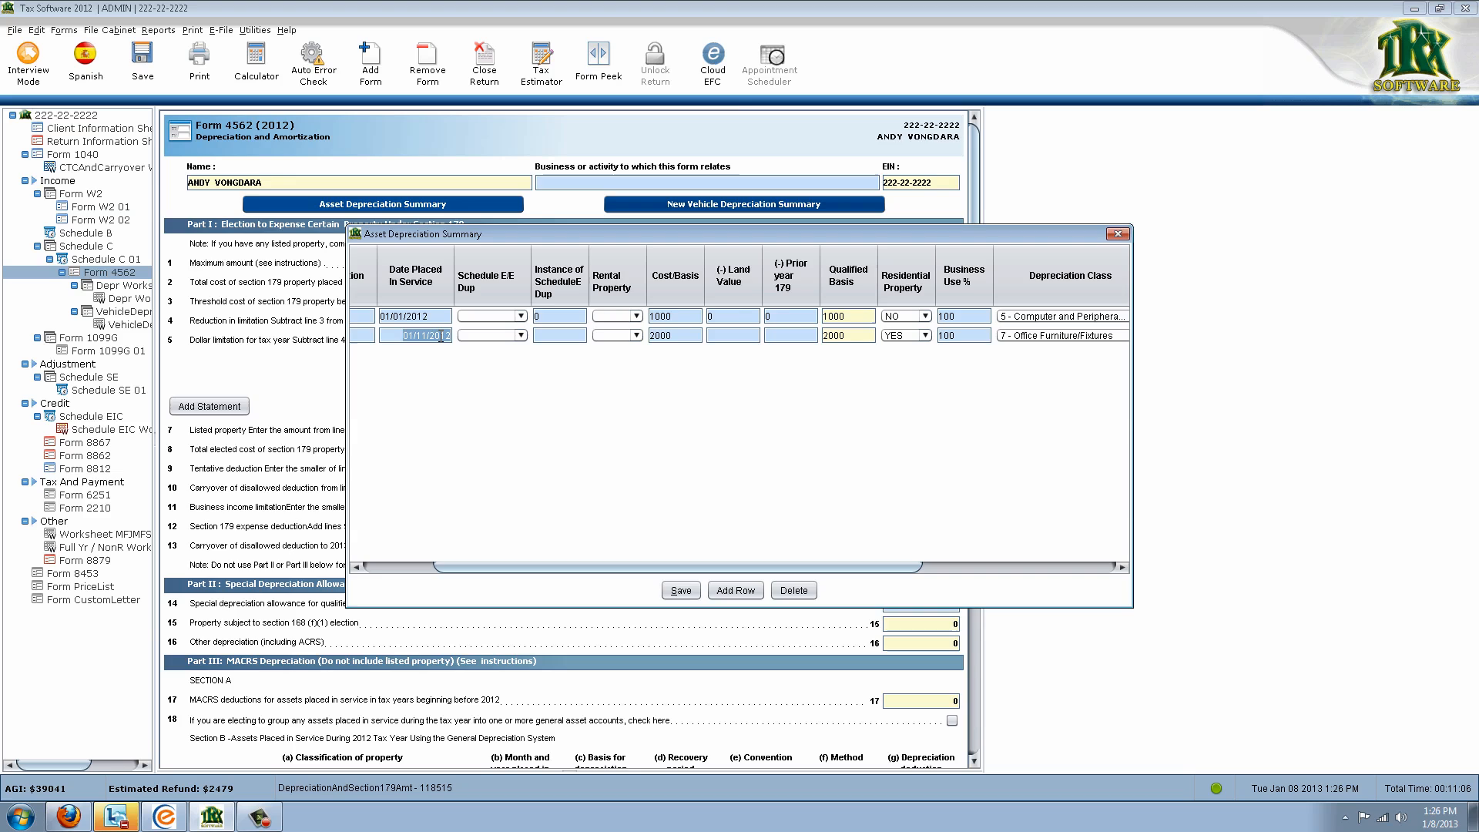
{"action": "left_click", "coordinate": [451, 336]}
{"action": "key", "text": "BackSpace"}
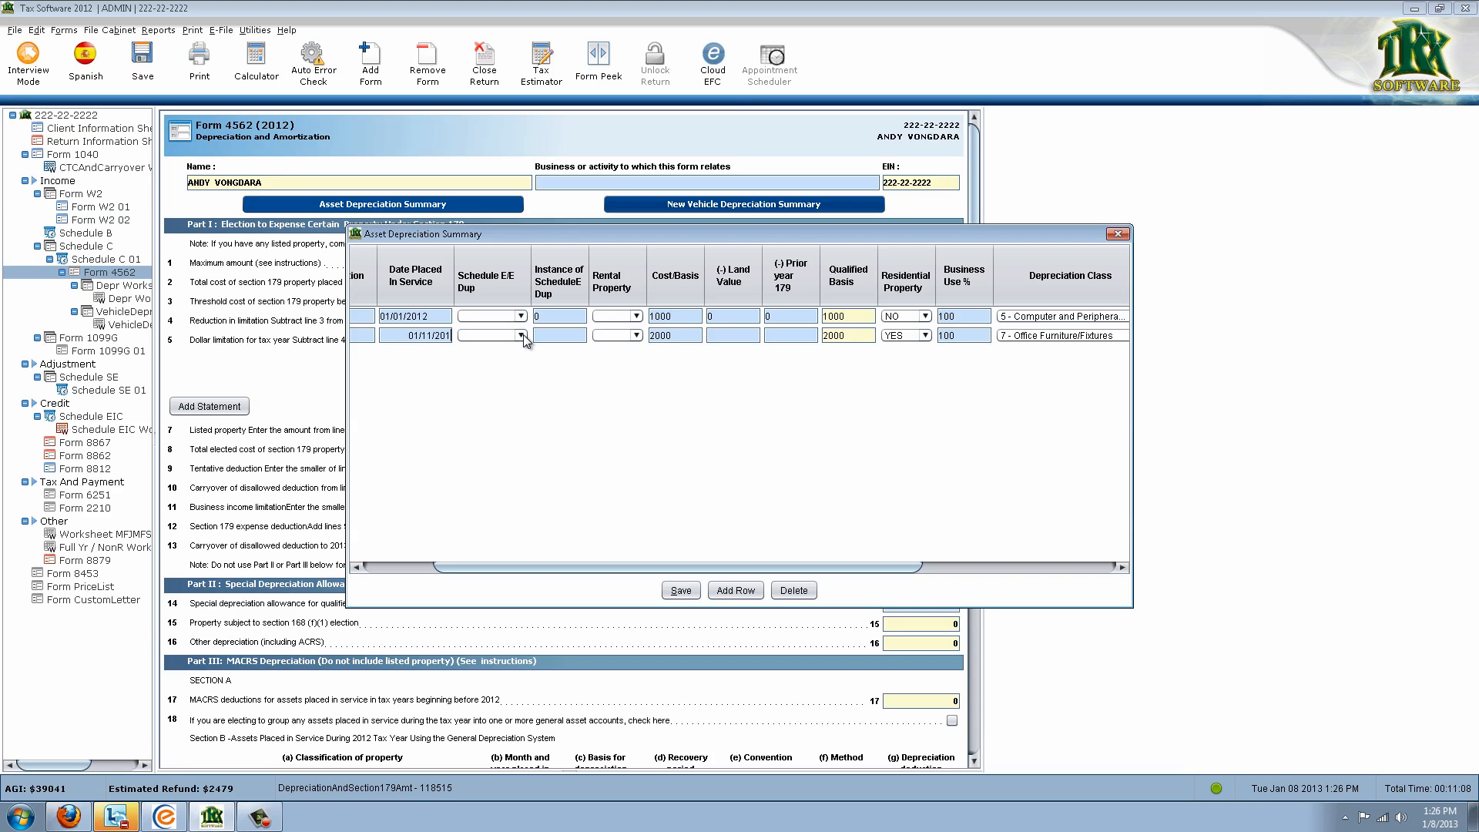
{"action": "type", "text": "1"}
{"action": "key", "text": "Tab"}
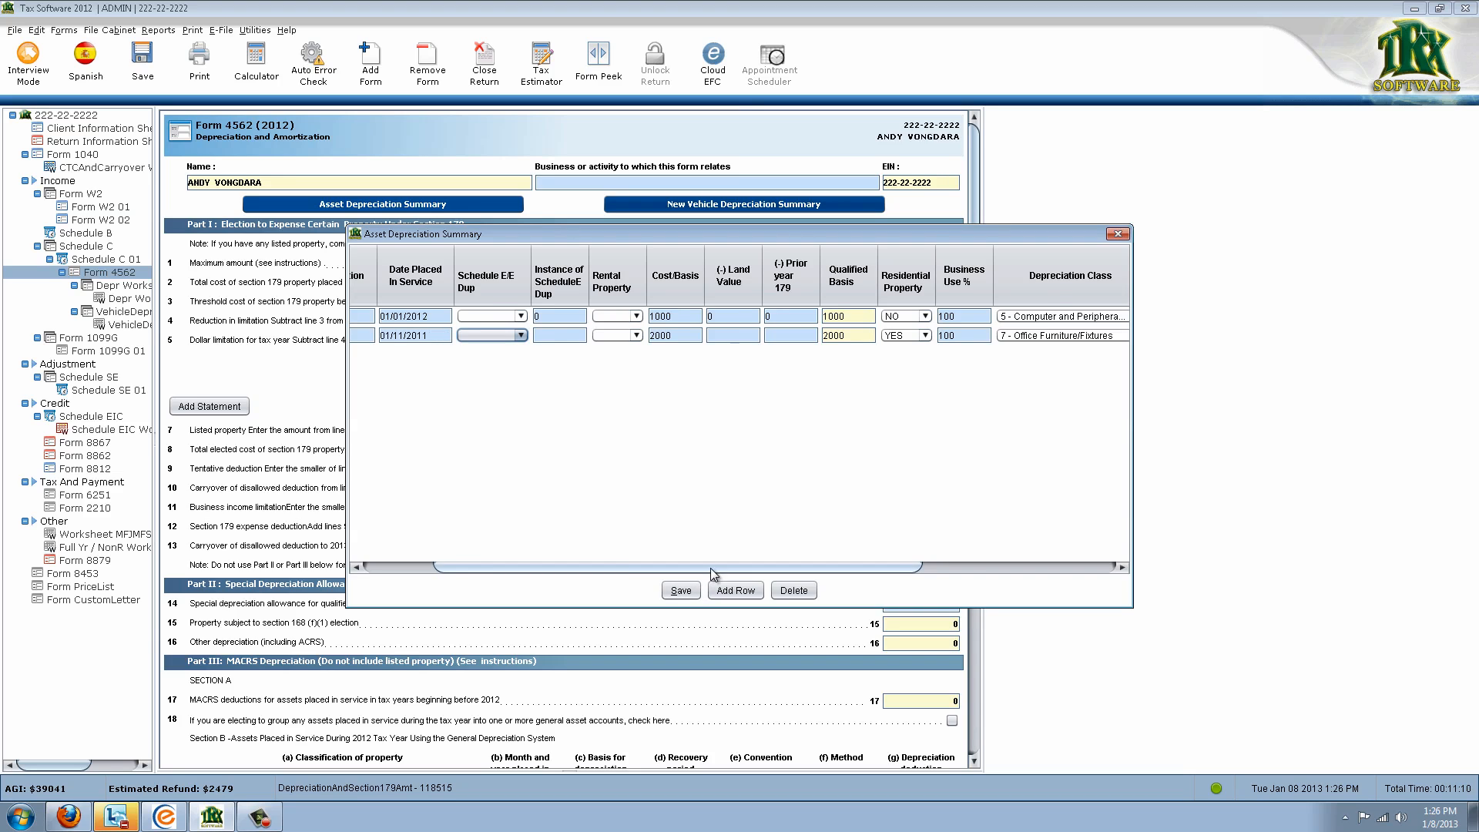
Enter 1000 as the Current Year Section 179 amount
{"action": "left_click_drag", "start_coordinate": [712, 571], "coordinate": [1038, 572]}
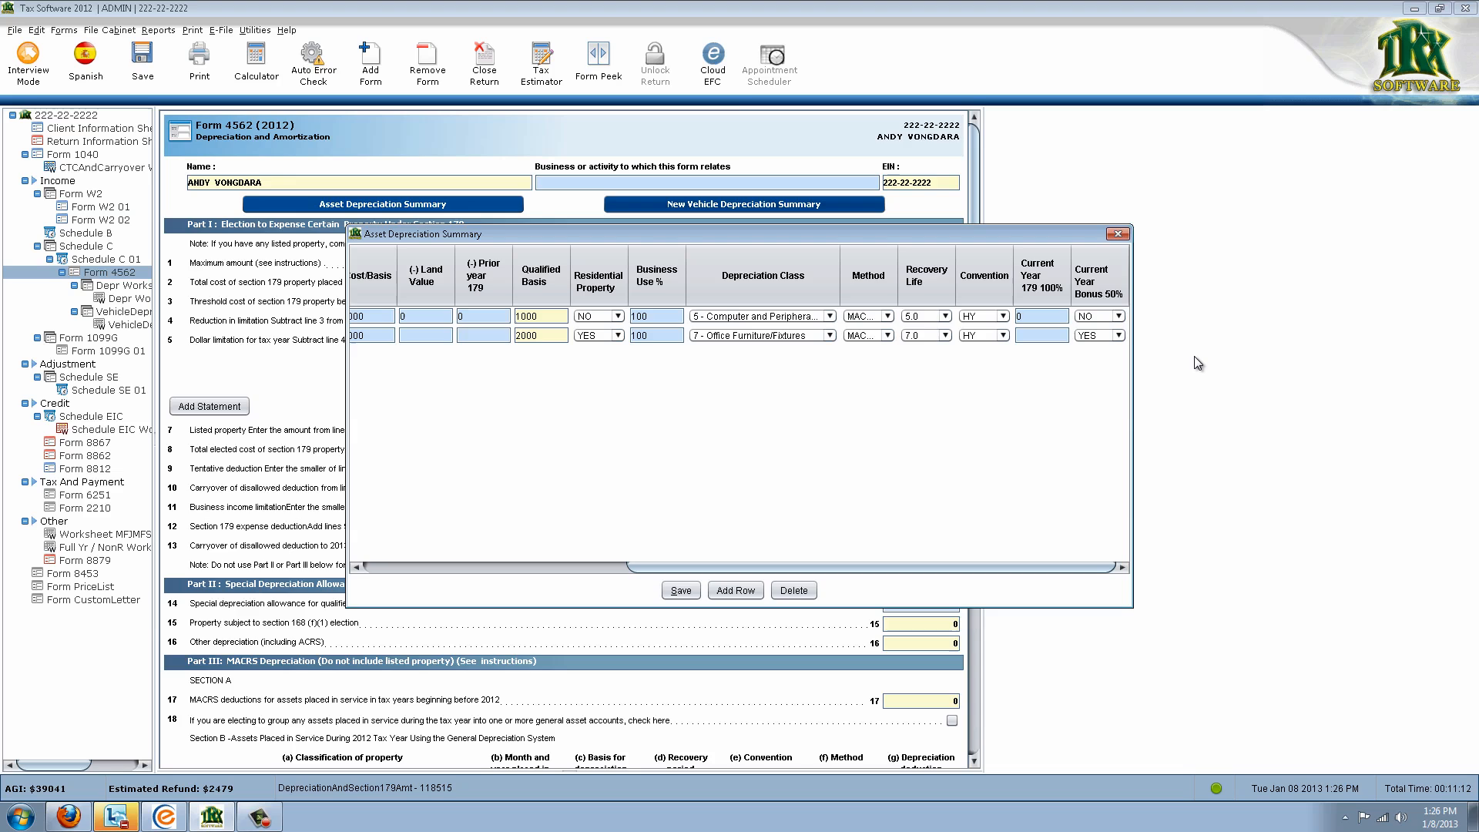
{"action": "type", "text": "1000"}
{"action": "key", "text": "Tab"}
{"action": "left_click_drag", "start_coordinate": [926, 570], "coordinate": [645, 562]}
Save the asset depreciation summary and bring up the computers' Depr Worksheet 01
{"action": "left_click", "coordinate": [682, 591]}
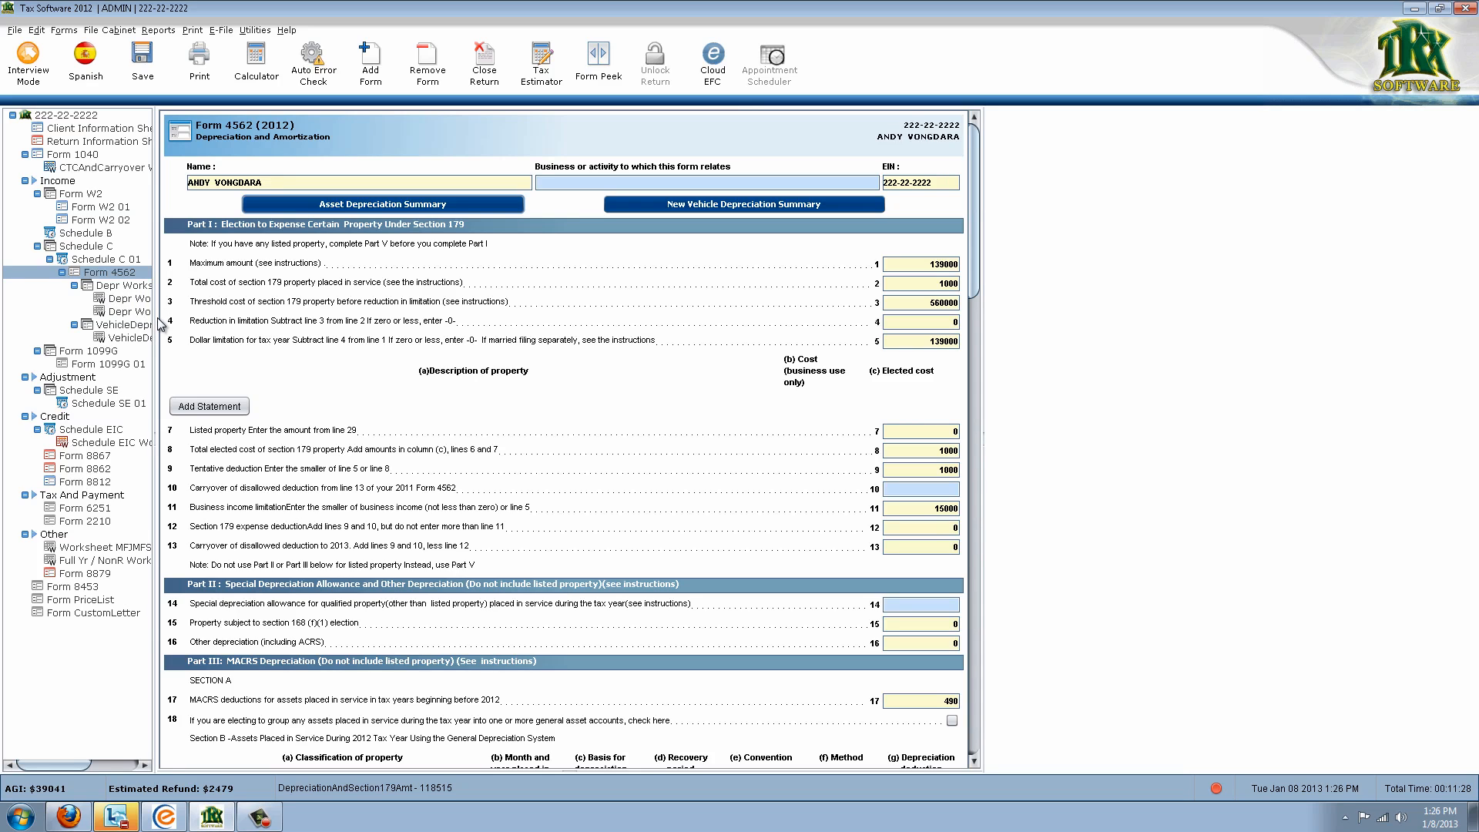
{"action": "left_click_drag", "start_coordinate": [156, 318], "coordinate": [228, 316]}
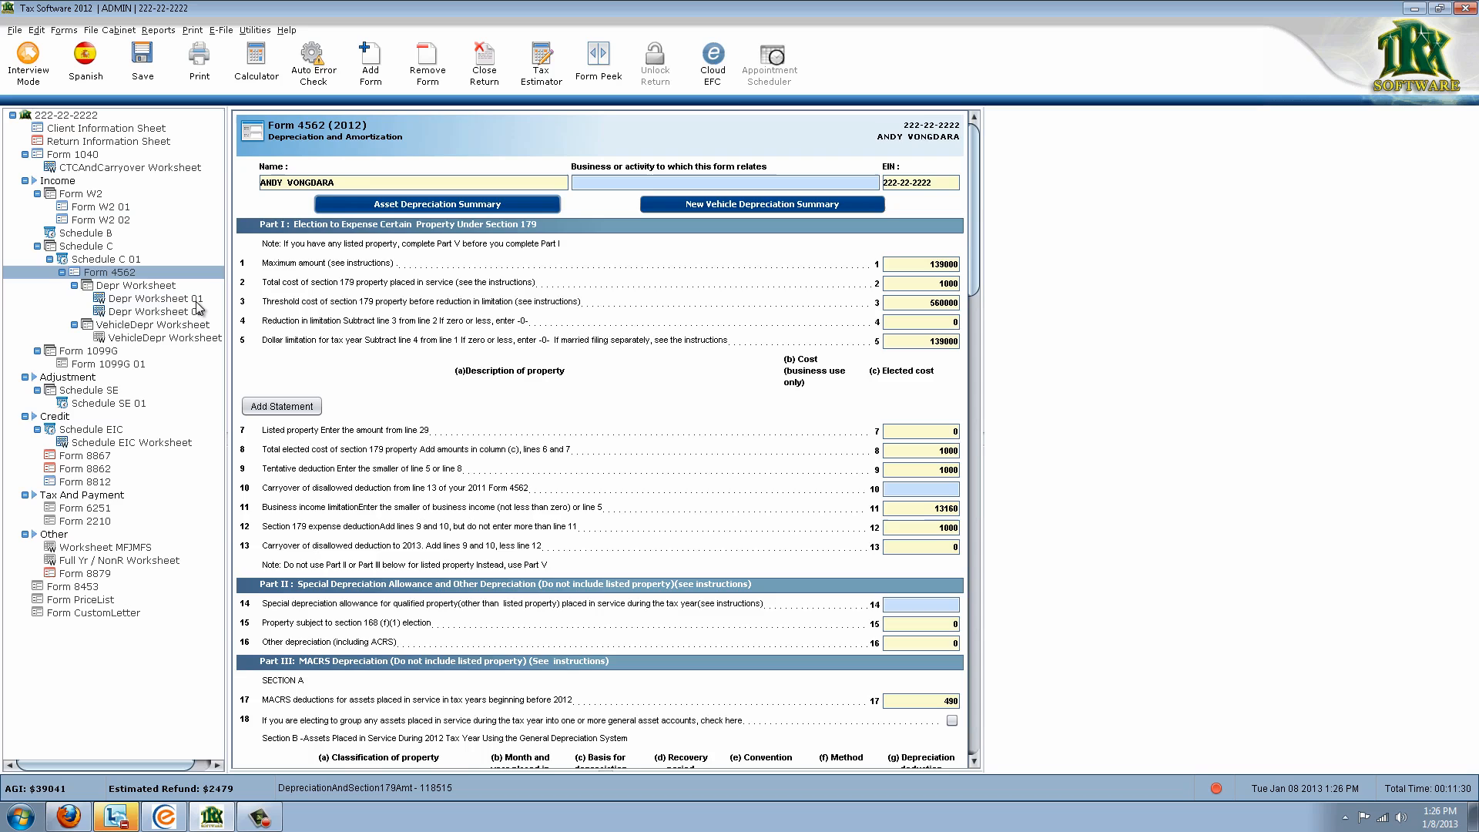
{"action": "left_click", "coordinate": [198, 300]}
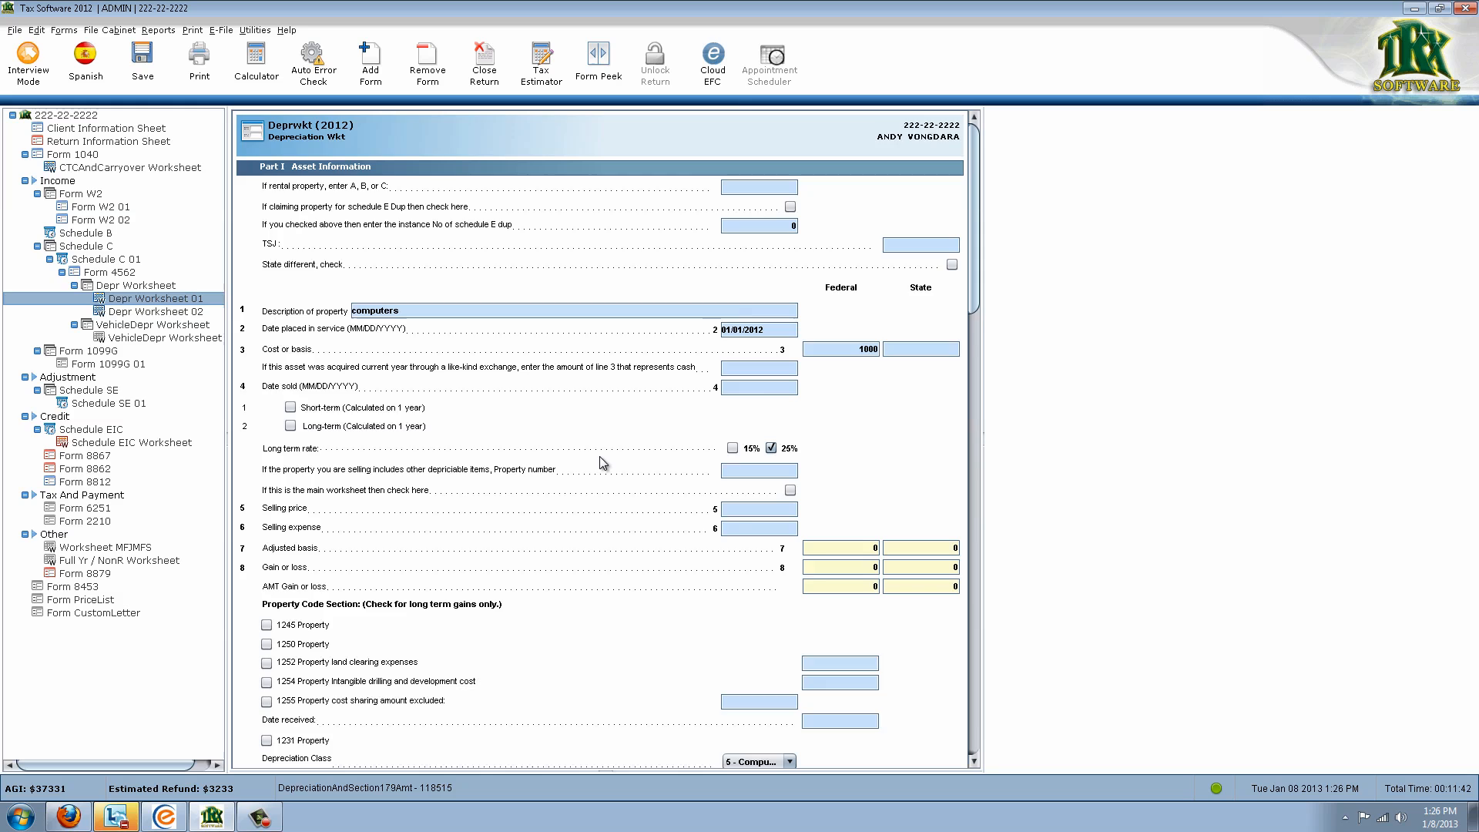
{"action": "scroll", "coordinate": [594, 460], "scroll_direction": "down", "scroll_amount": 2}
{"action": "scroll", "coordinate": [580, 449], "scroll_direction": "down", "scroll_amount": 3}
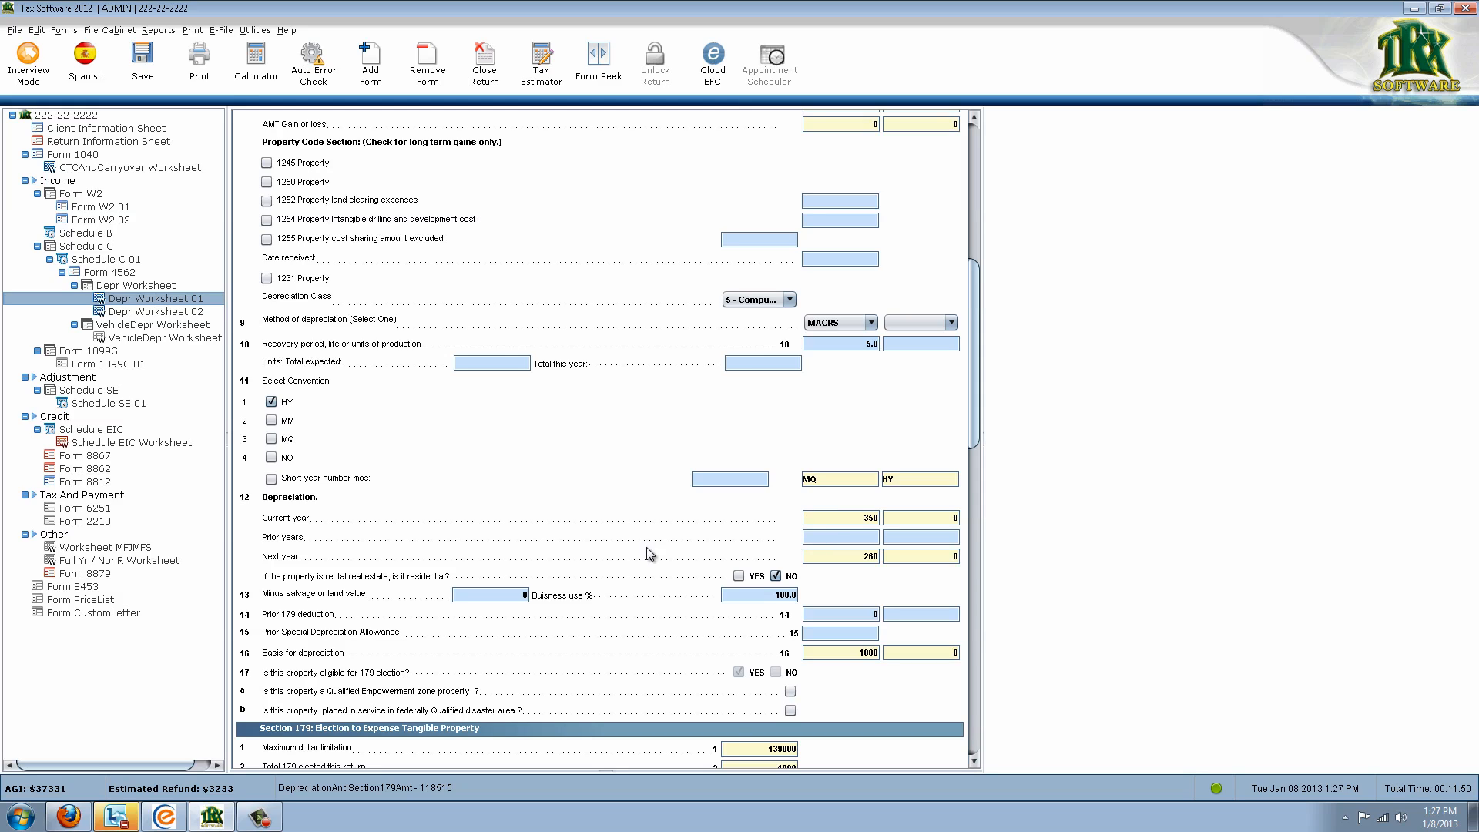
Check the computers' next-year depreciation of 260, then move to the furniture's Depr Worksheet 02
{"action": "left_click", "coordinate": [824, 556]}
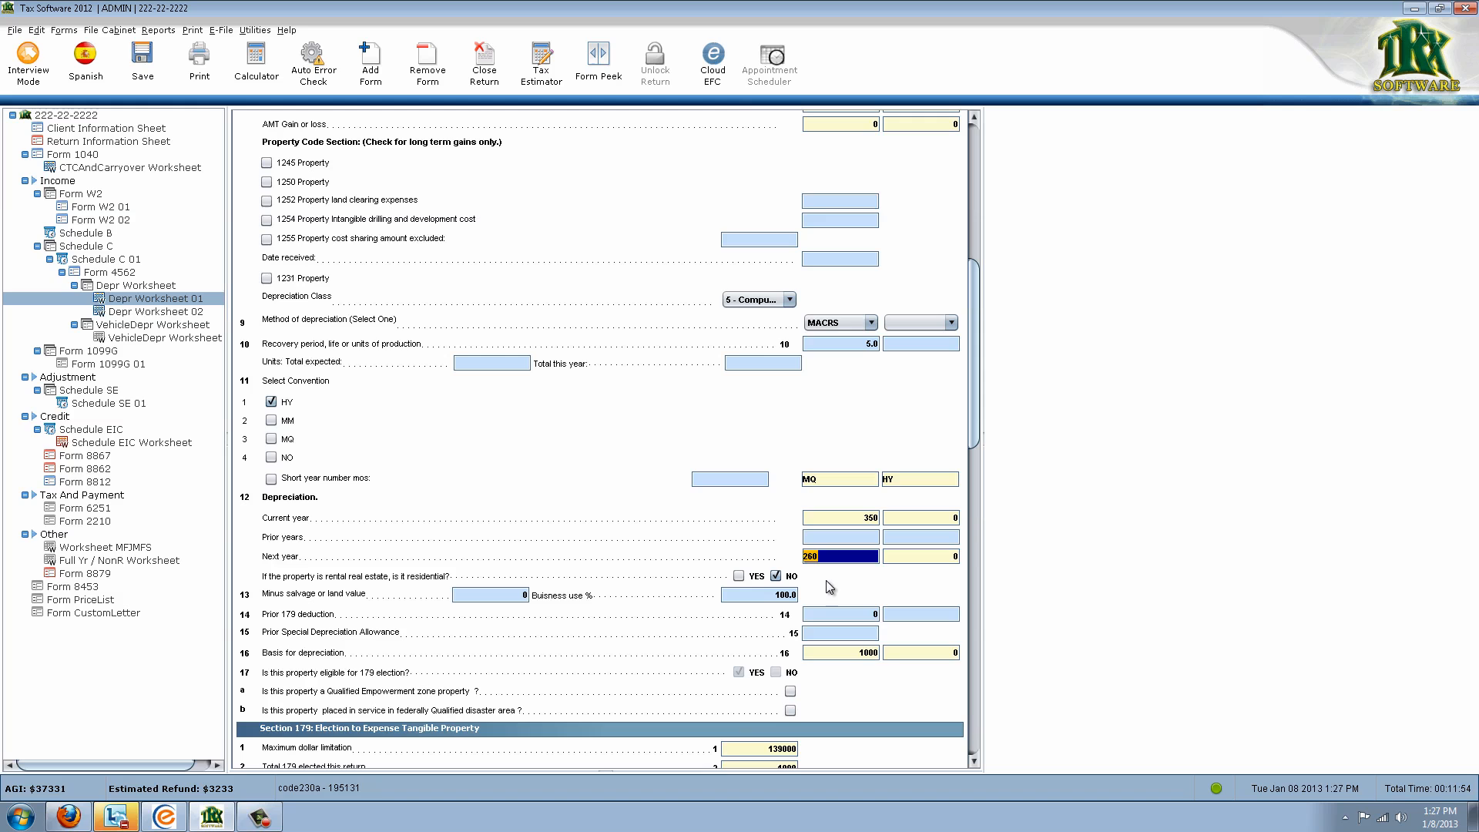
{"action": "scroll", "coordinate": [813, 605], "scroll_direction": "down", "scroll_amount": 4}
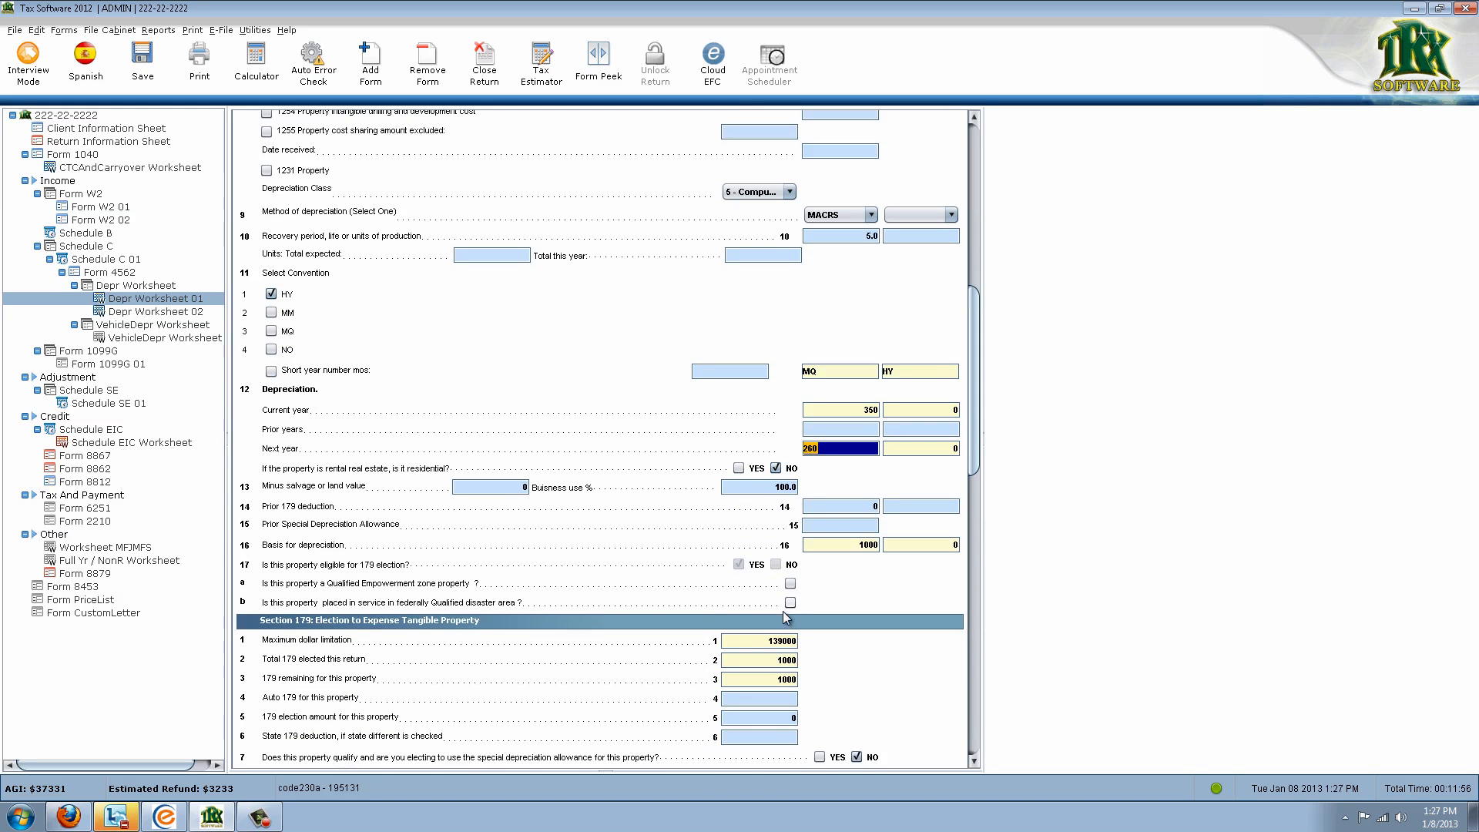
{"action": "scroll", "coordinate": [785, 619], "scroll_direction": "down", "scroll_amount": 2}
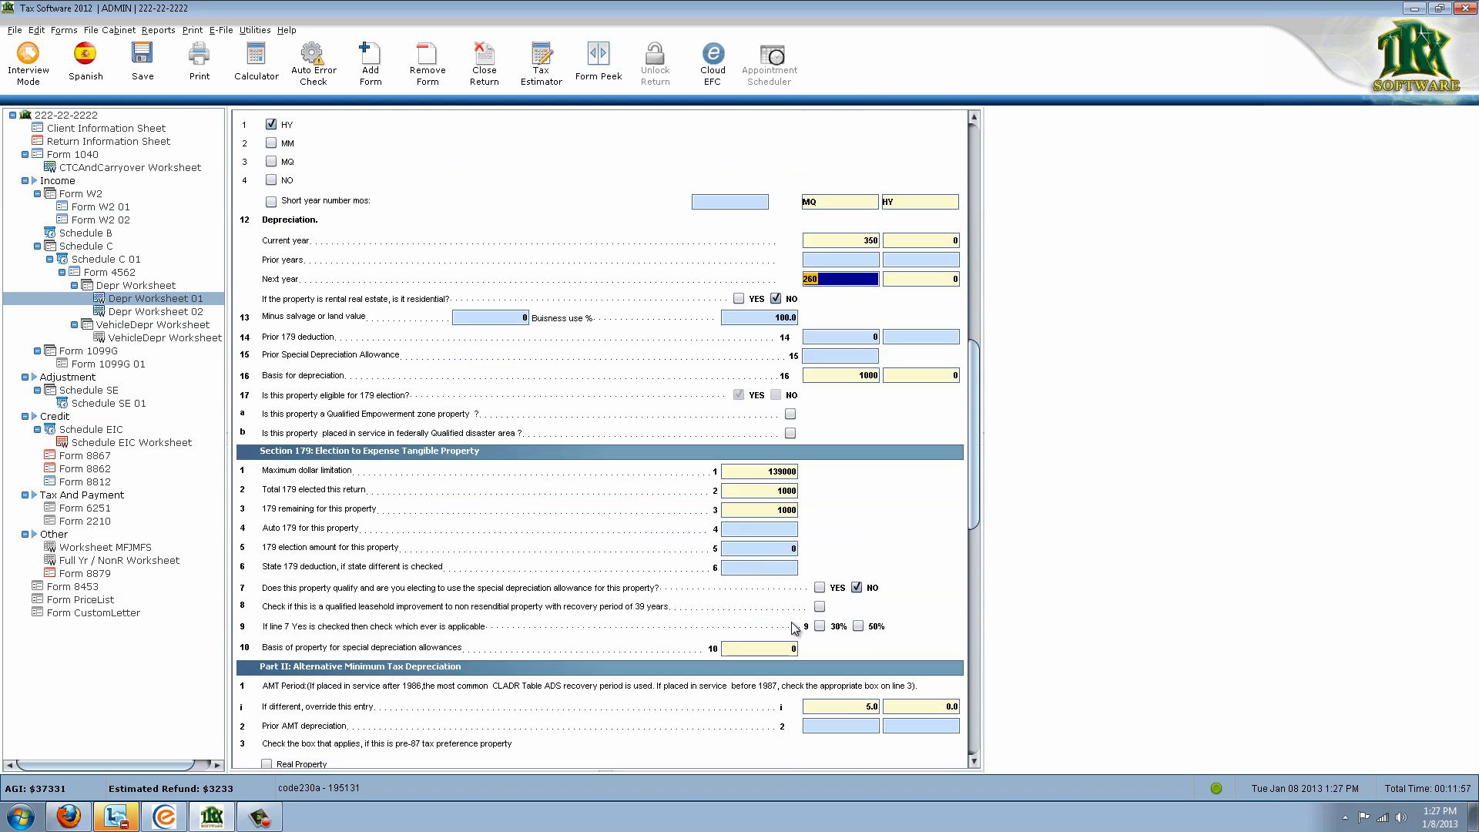
{"action": "left_click", "coordinate": [166, 312]}
Review the furniture worksheet's description and its 1000 Section 179 election amount
{"action": "scroll", "coordinate": [553, 445], "scroll_direction": "up", "scroll_amount": 11}
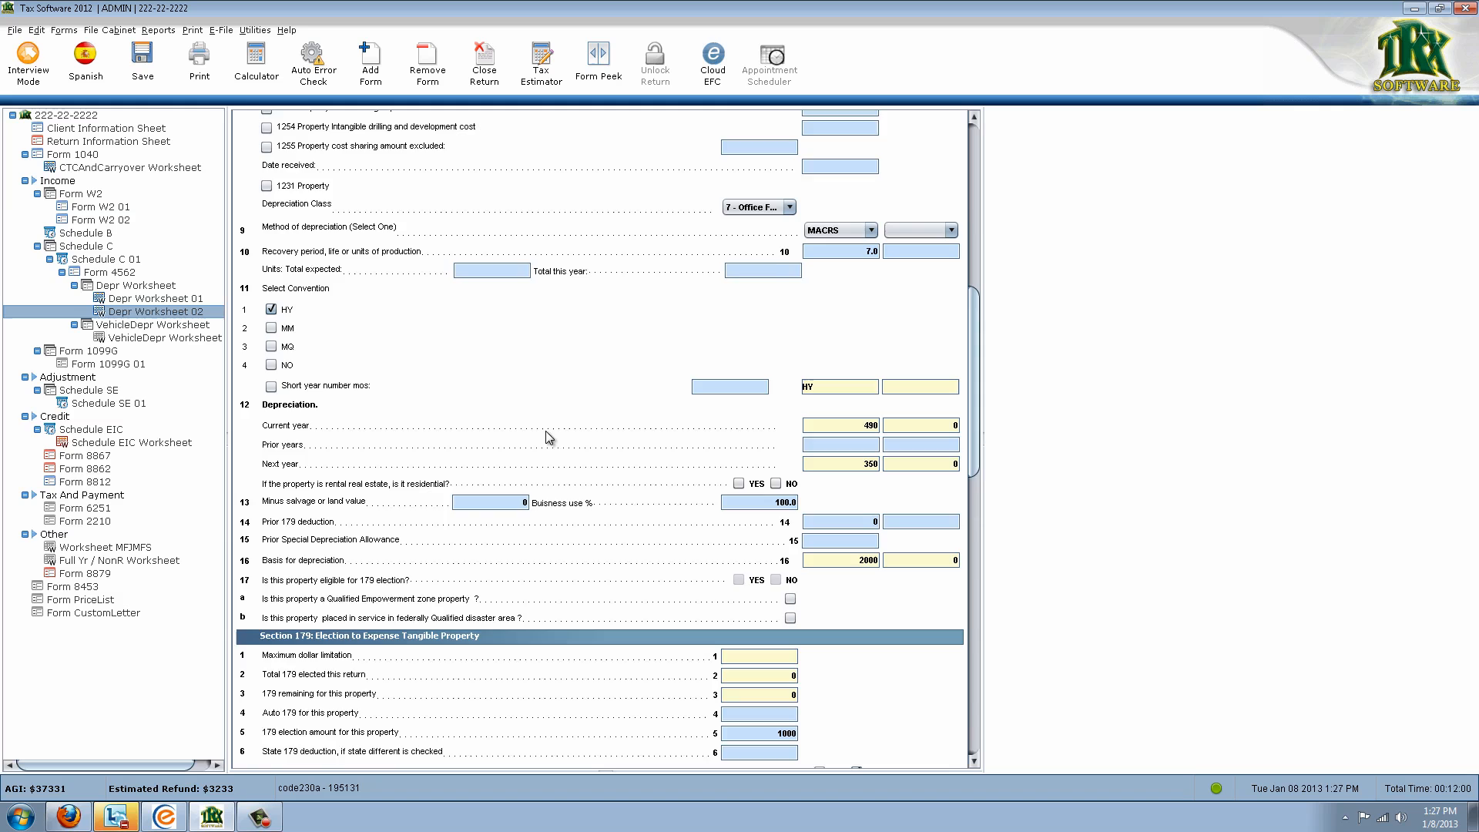
{"action": "scroll", "coordinate": [552, 442], "scroll_direction": "up", "scroll_amount": 5}
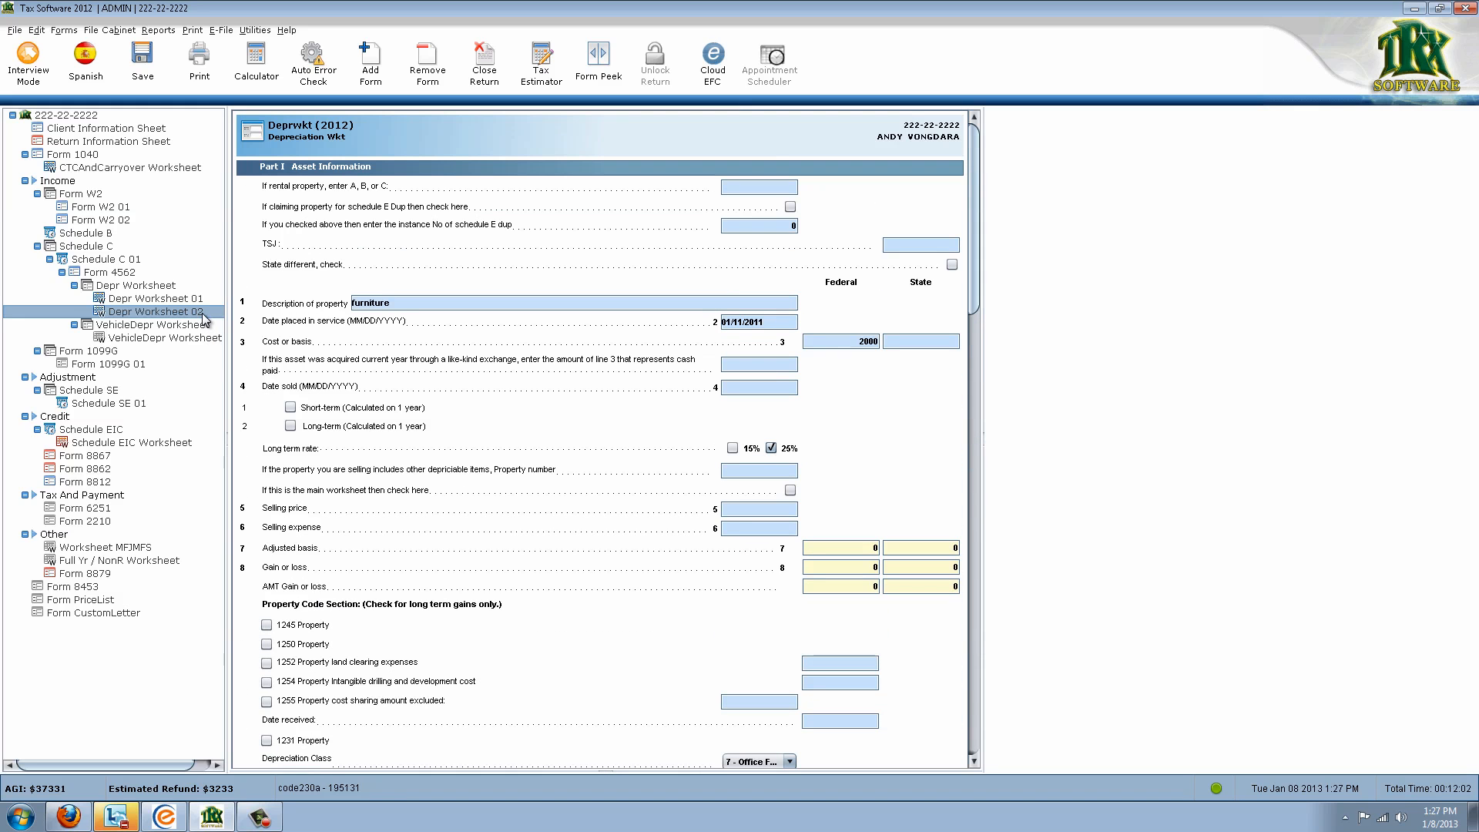
{"action": "left_click", "coordinate": [364, 304]}
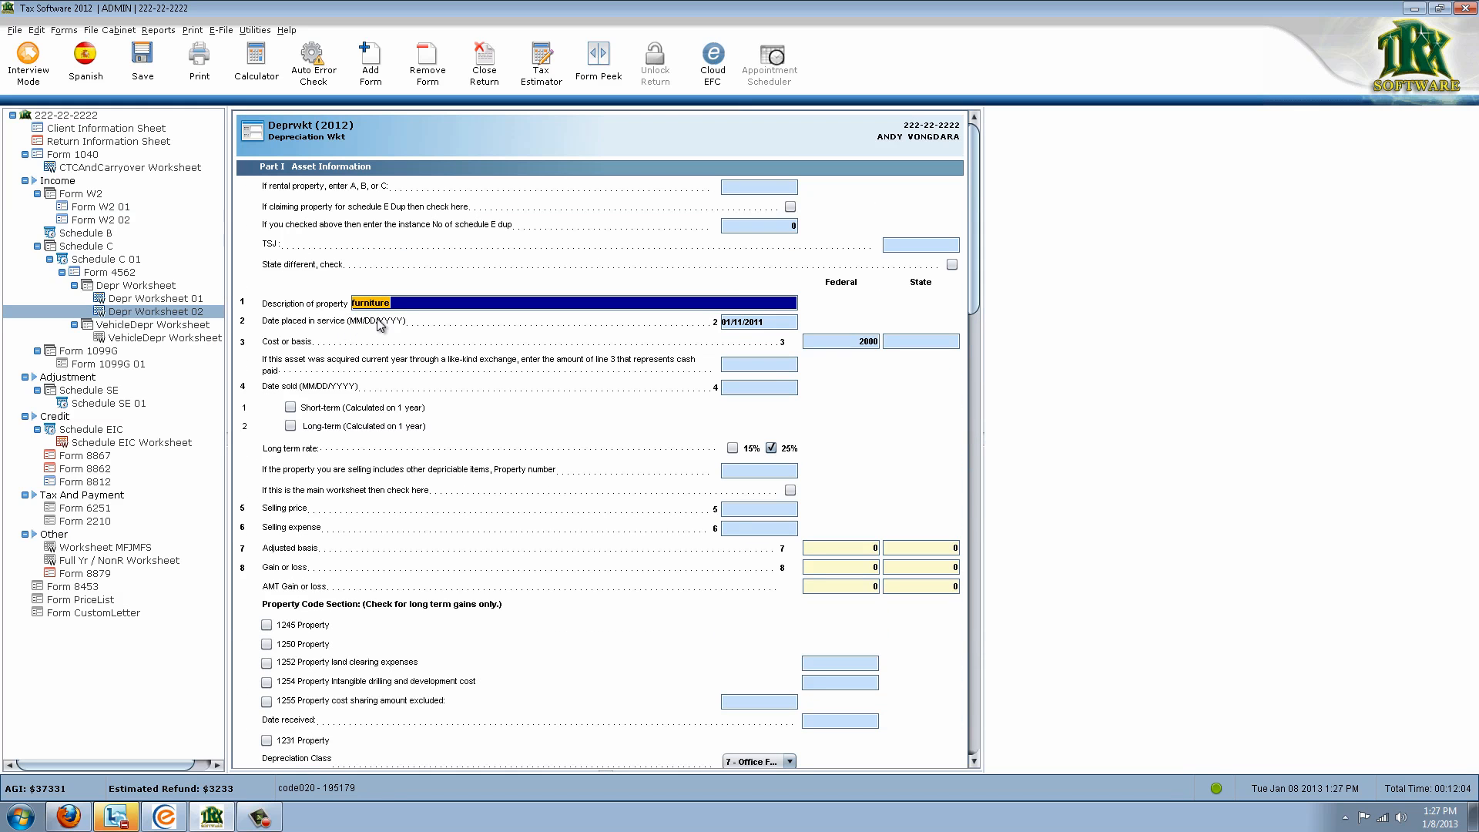
{"action": "scroll", "coordinate": [740, 404], "scroll_direction": "down", "scroll_amount": 9}
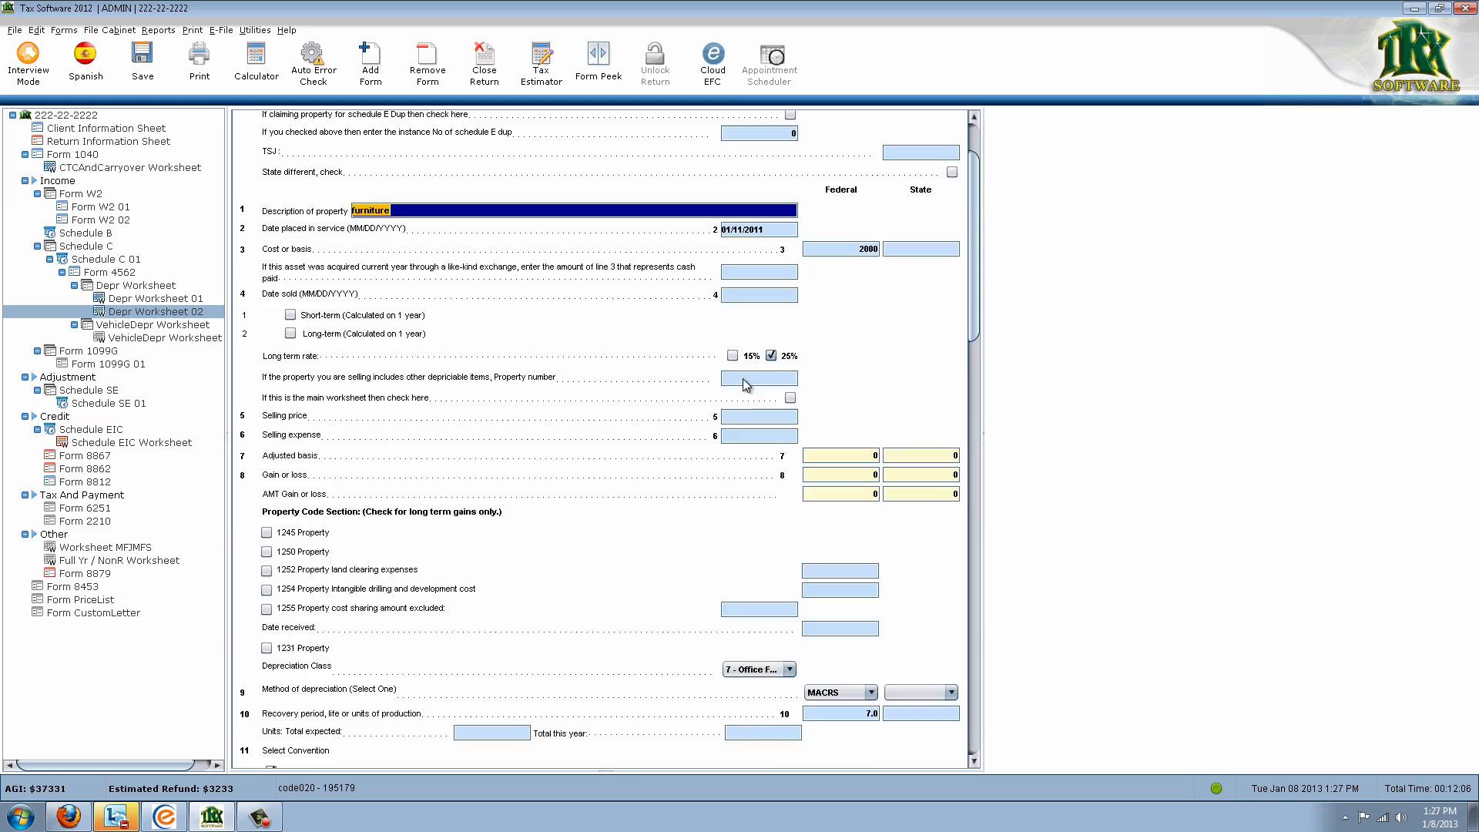
{"action": "scroll", "coordinate": [792, 531], "scroll_direction": "down", "scroll_amount": 7}
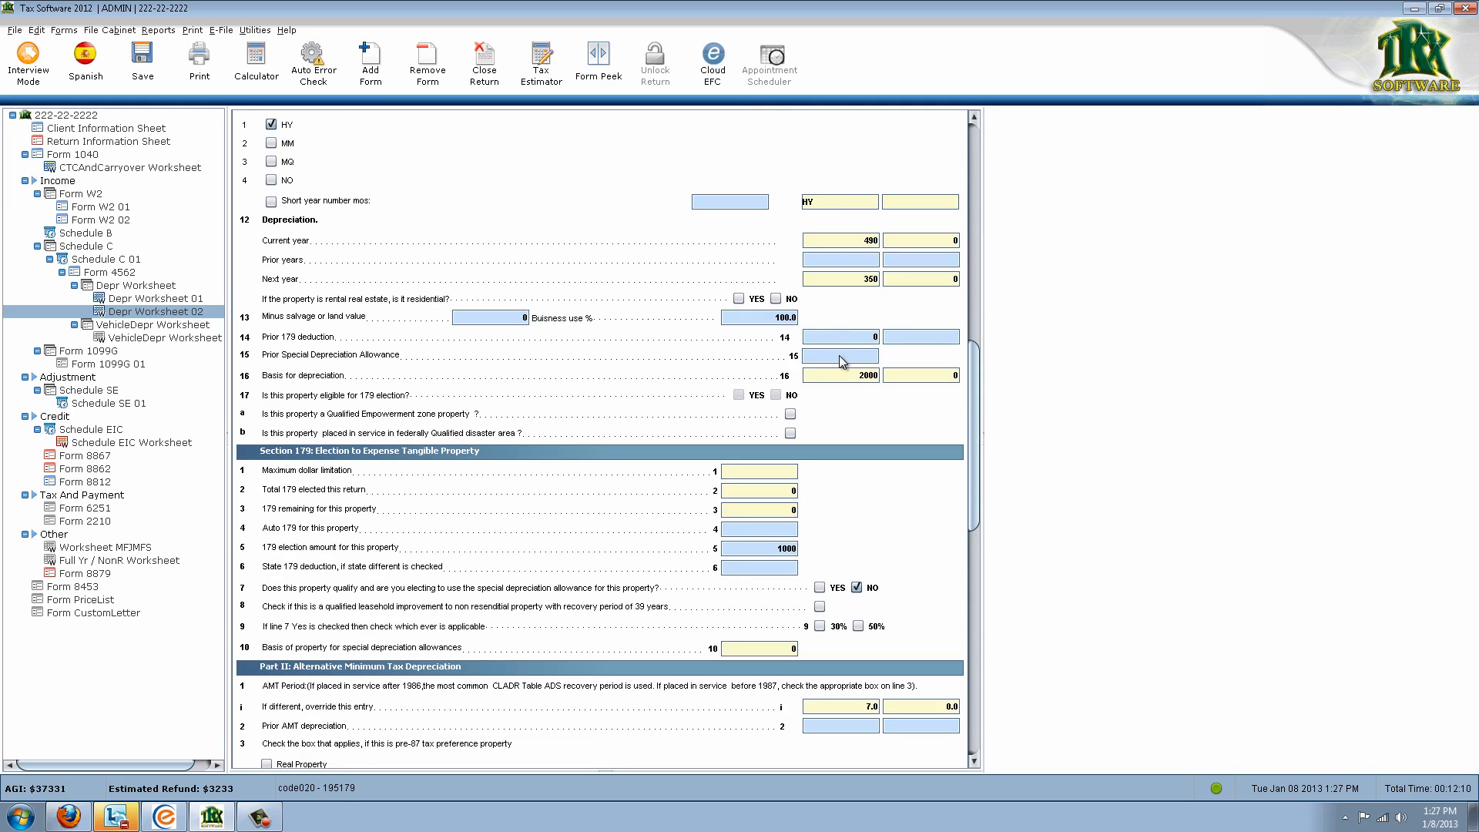
{"action": "left_click", "coordinate": [755, 547]}
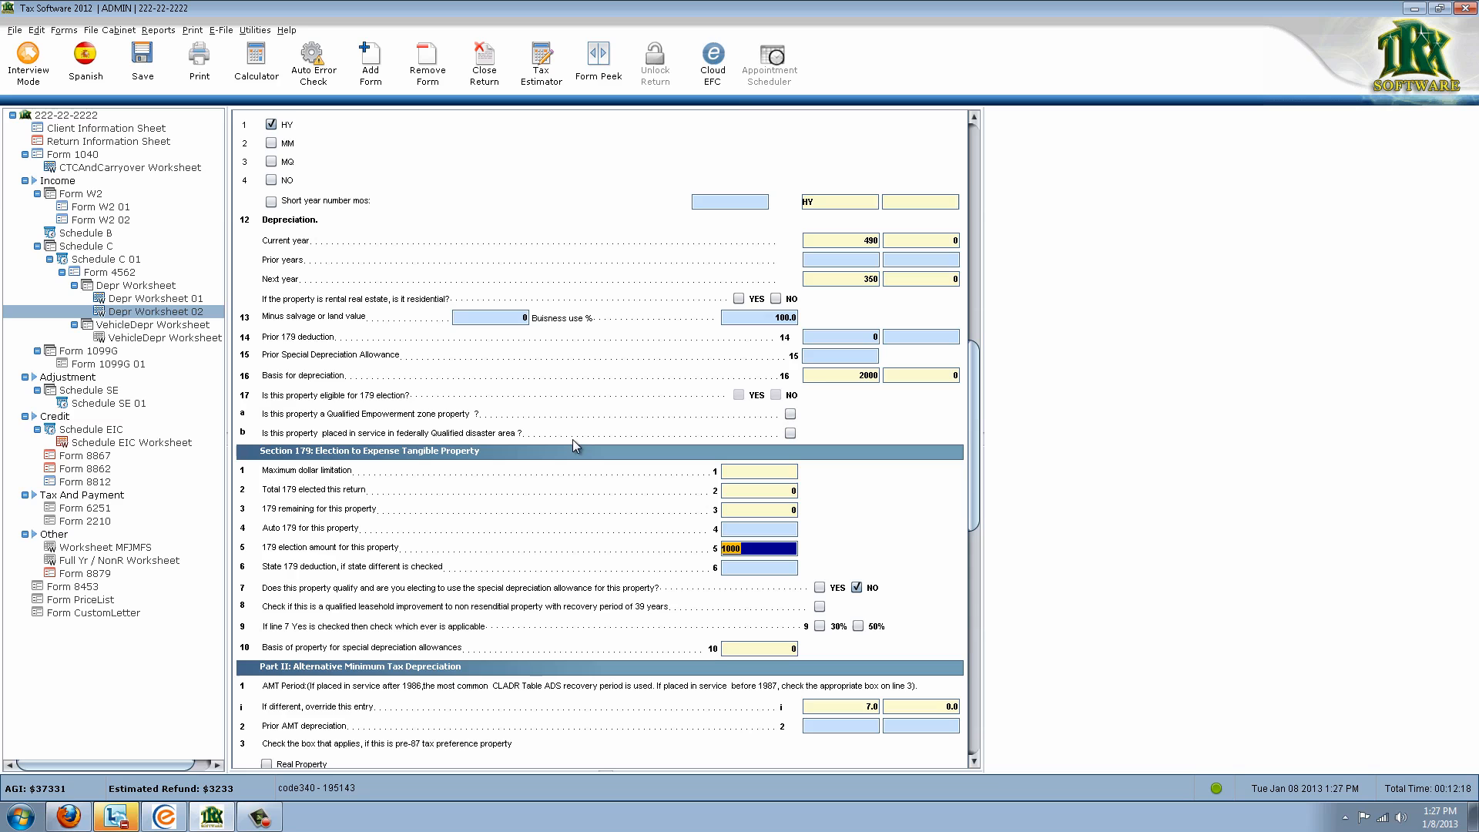
{"action": "scroll", "coordinate": [751, 359], "scroll_direction": "up", "scroll_amount": 10}
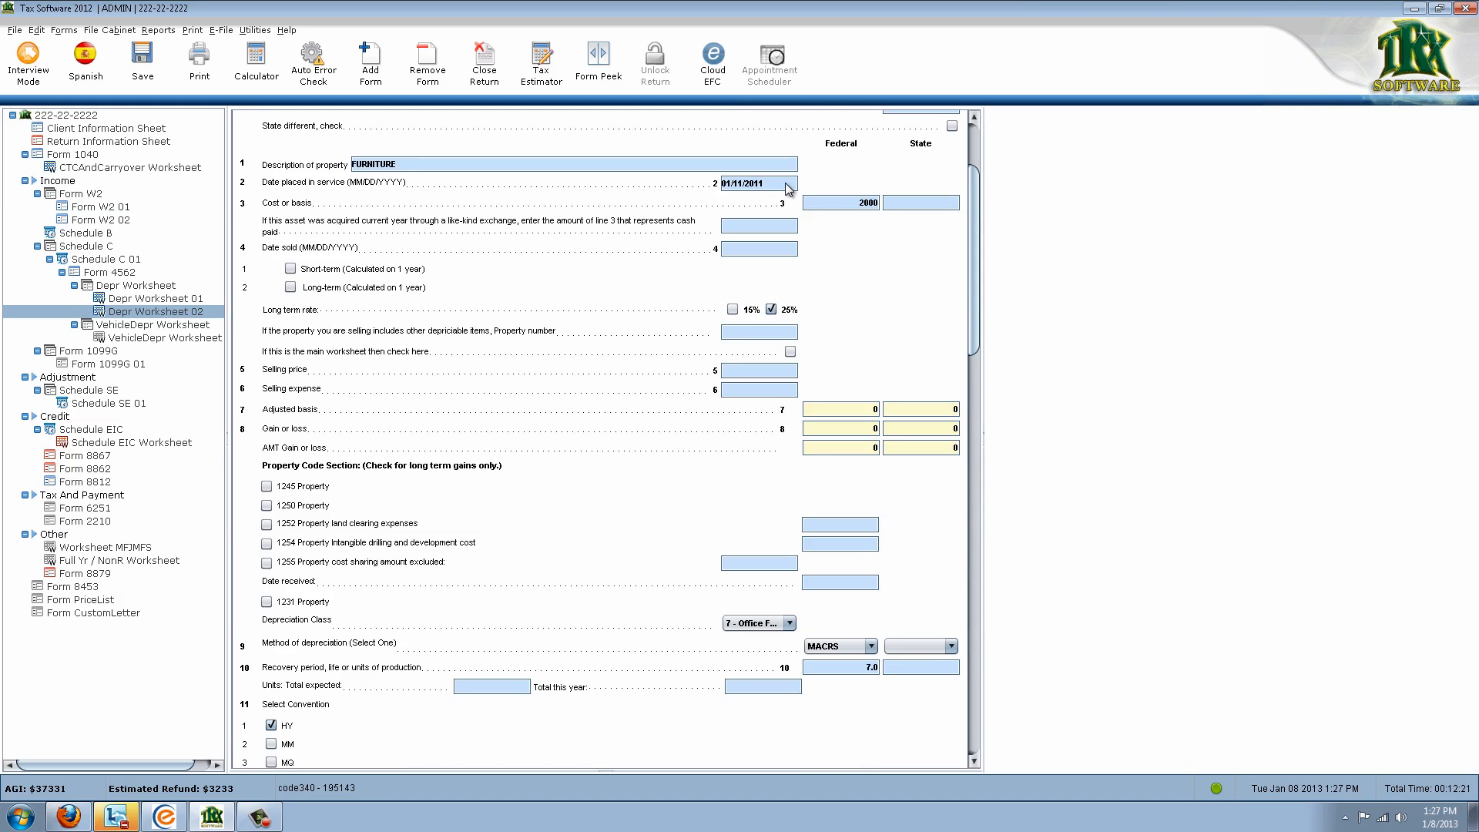
Correct the furniture's date placed in service to 01/11/2012
{"action": "left_click", "coordinate": [787, 187]}
{"action": "key", "text": "Tab"}
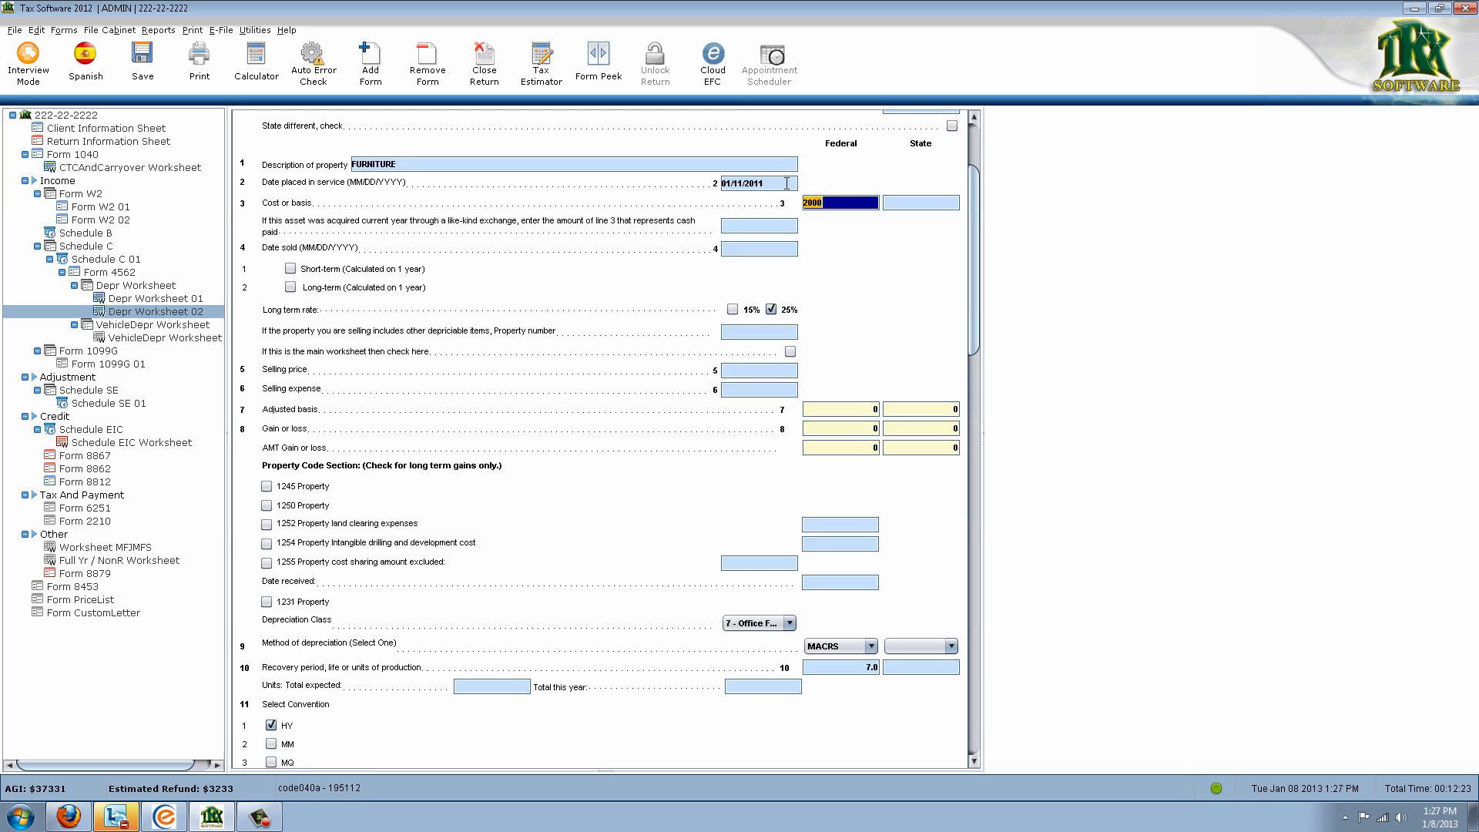
{"action": "left_click", "coordinate": [787, 184]}
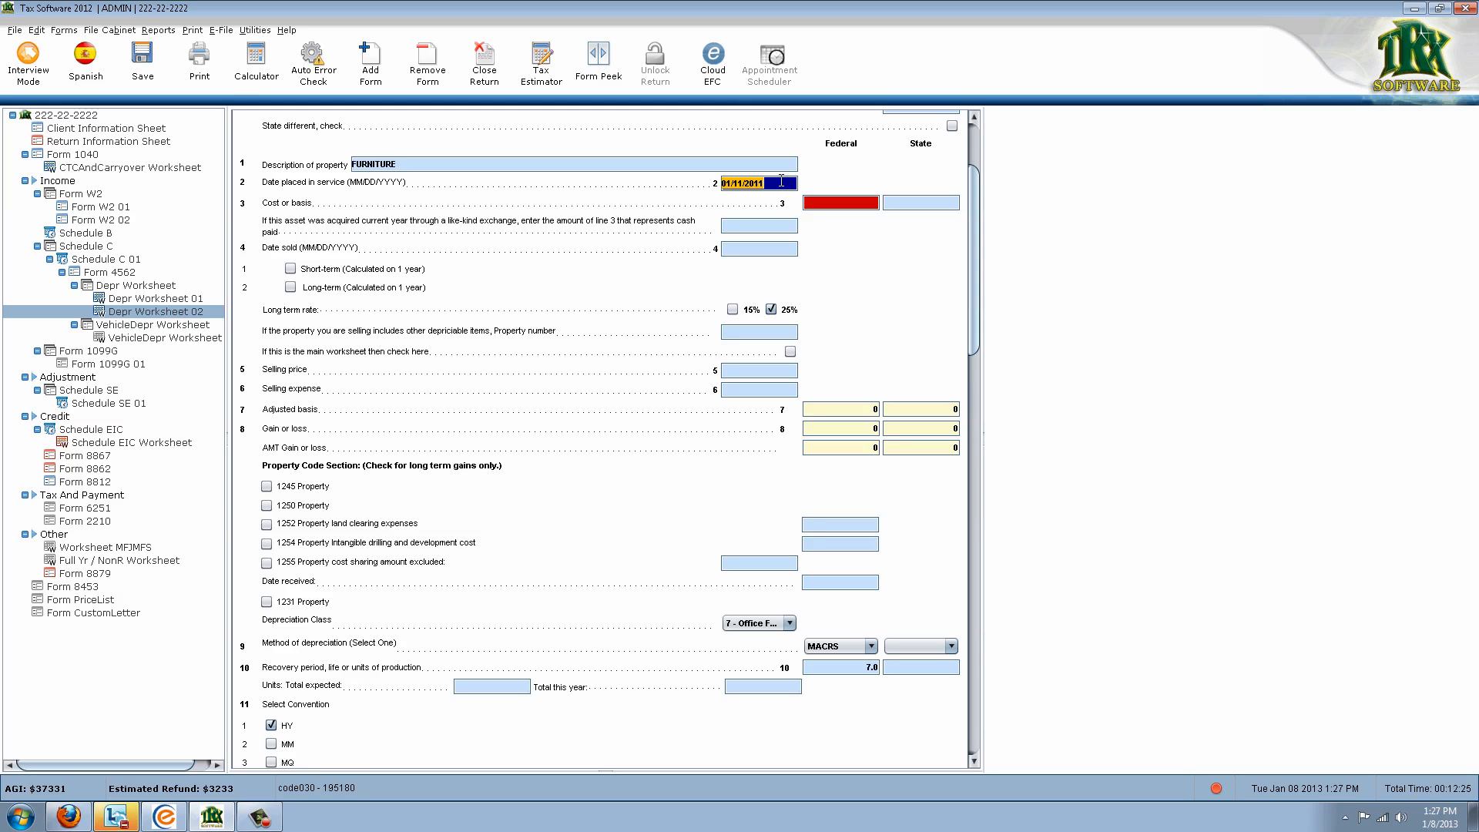
{"action": "key", "text": "BackSpace"}
{"action": "key", "text": "Tab"}
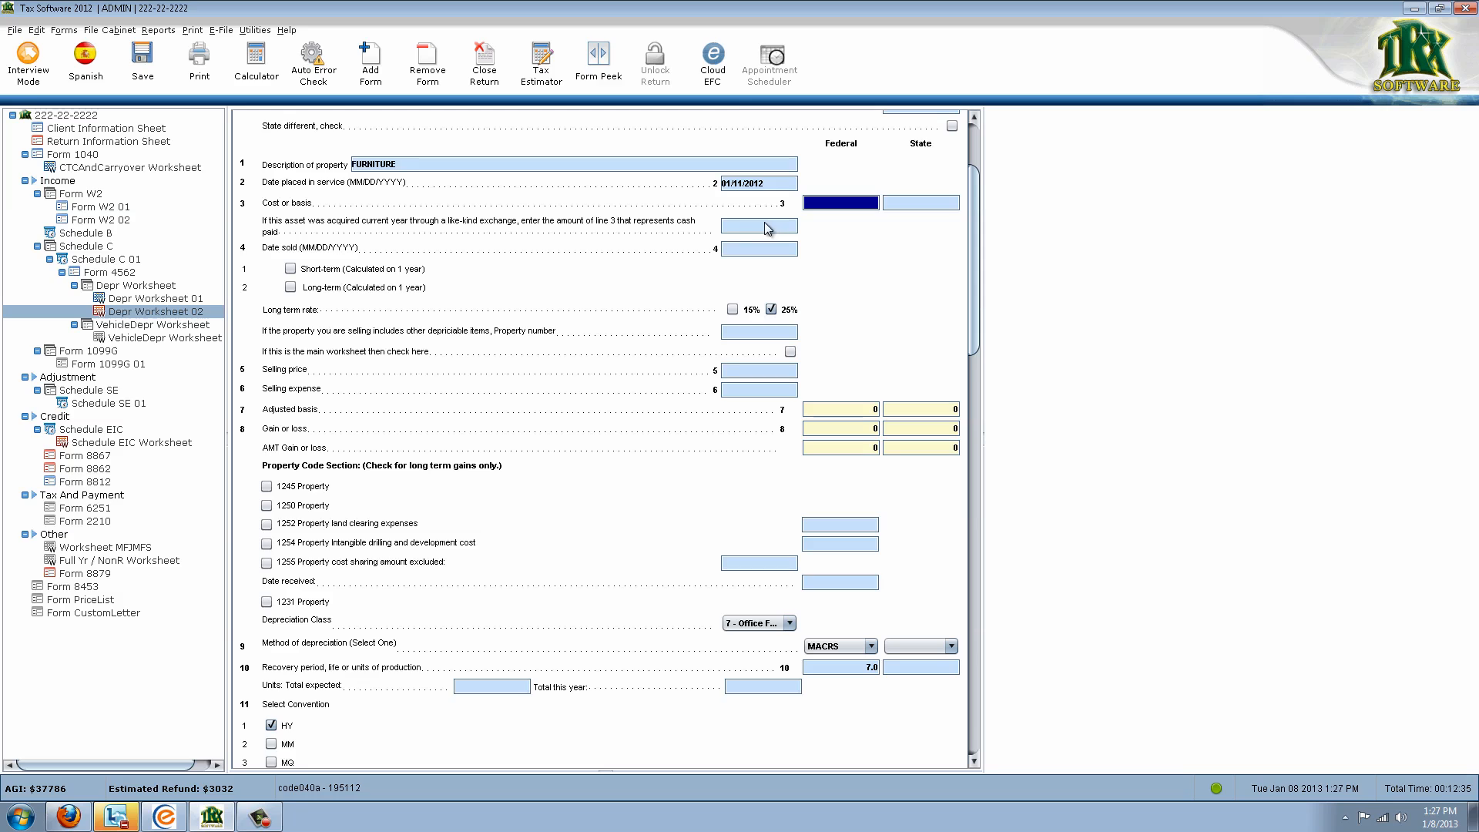
{"action": "left_click", "coordinate": [115, 813]}
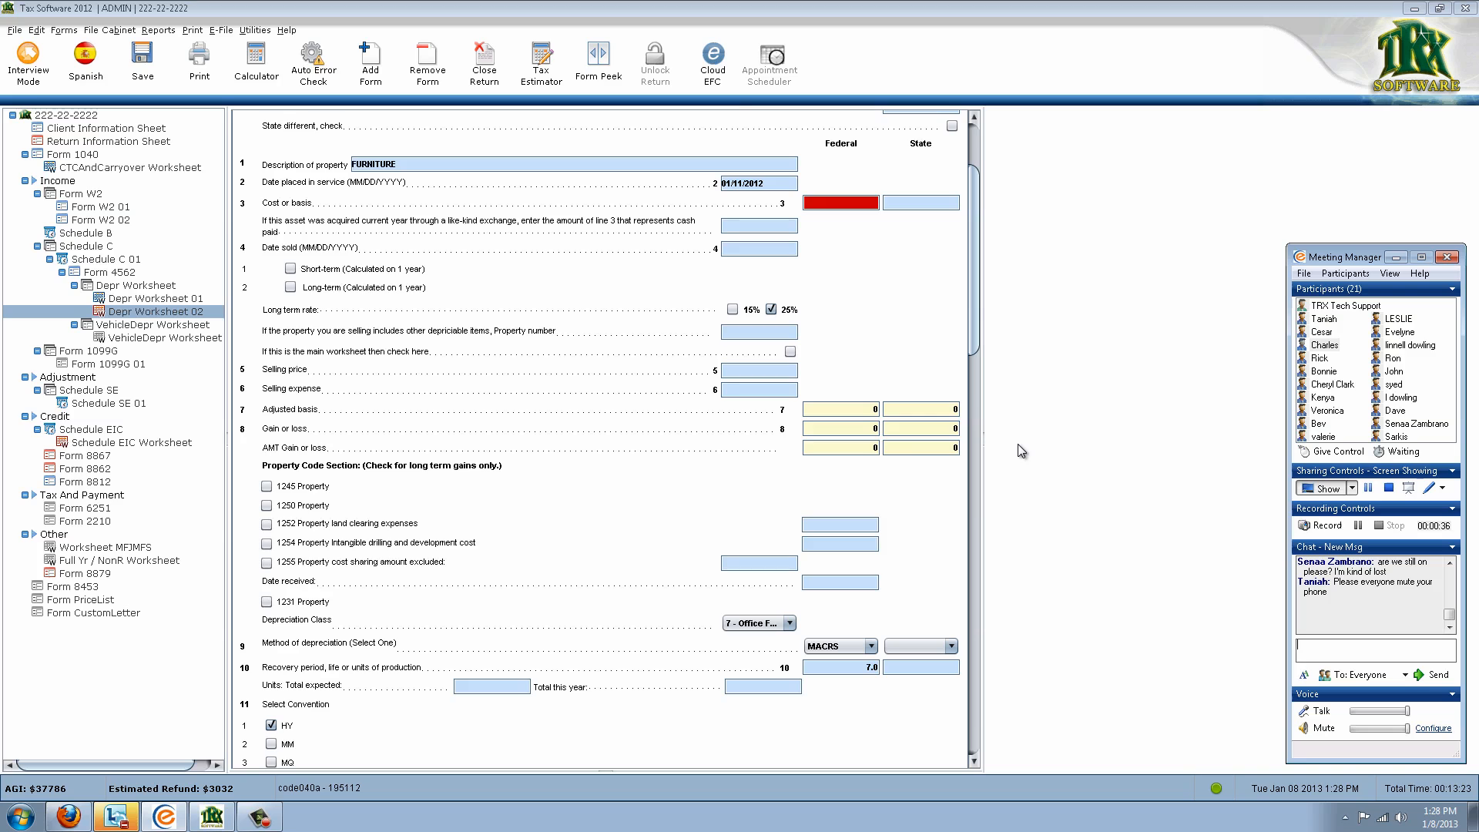
Enter 2000 as the furniture's federal cost or basis on Depr Worksheet 02
{"action": "left_click", "coordinate": [843, 202]}
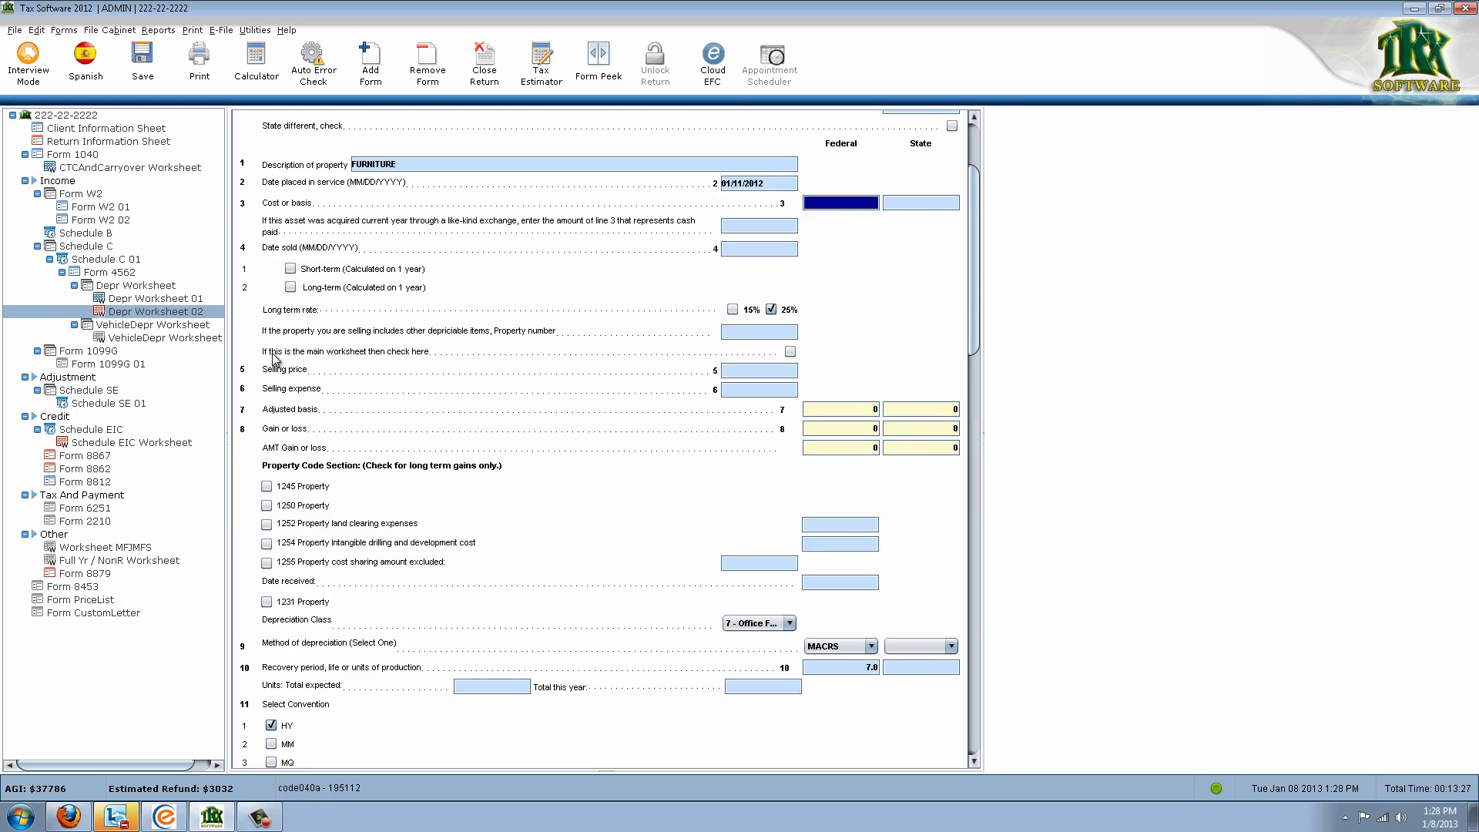
{"action": "scroll", "coordinate": [273, 359], "scroll_direction": "up", "scroll_amount": 3}
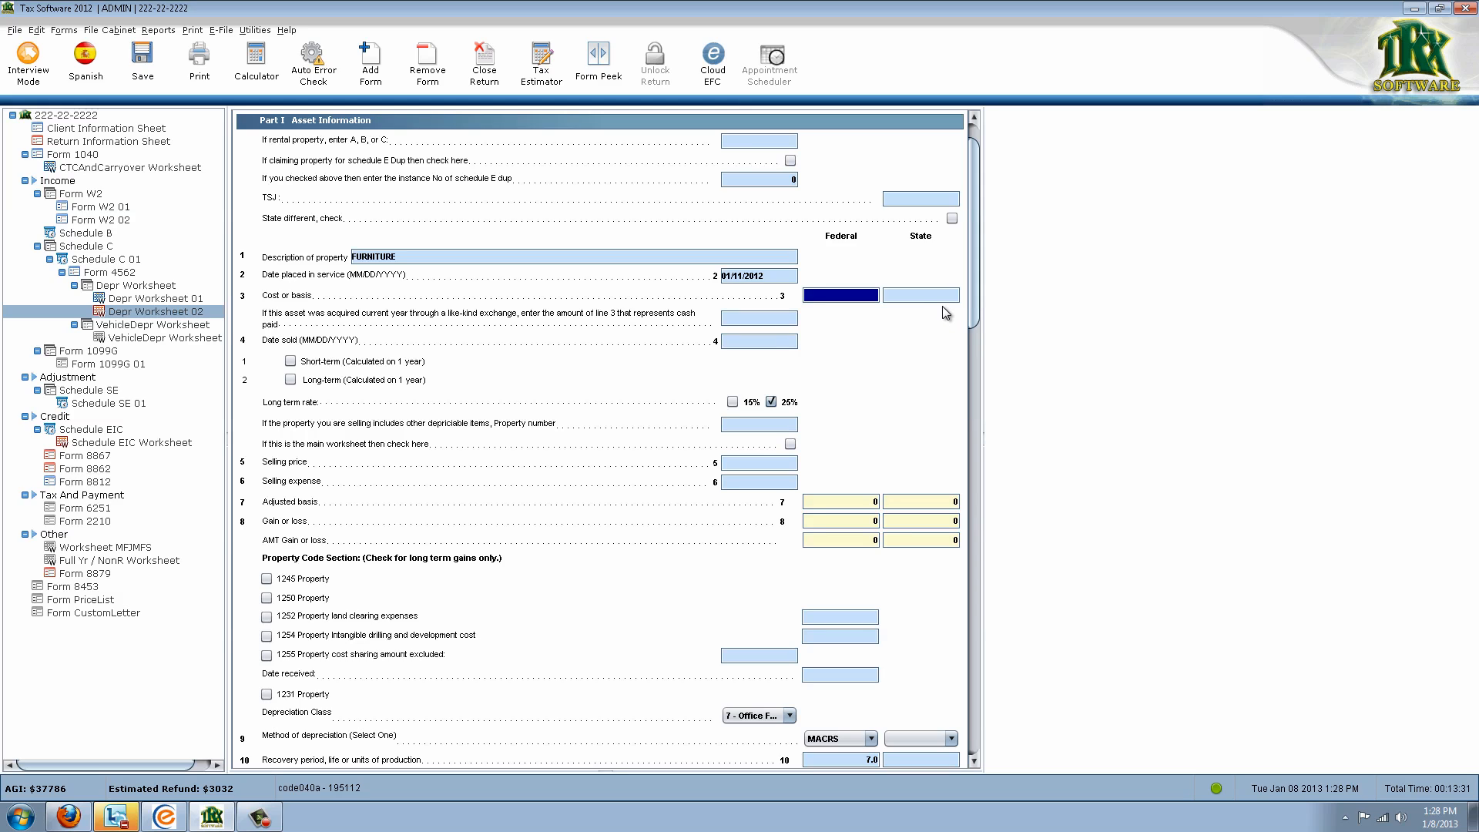
{"action": "type", "text": "2000"}
{"action": "key", "text": "Tab"}
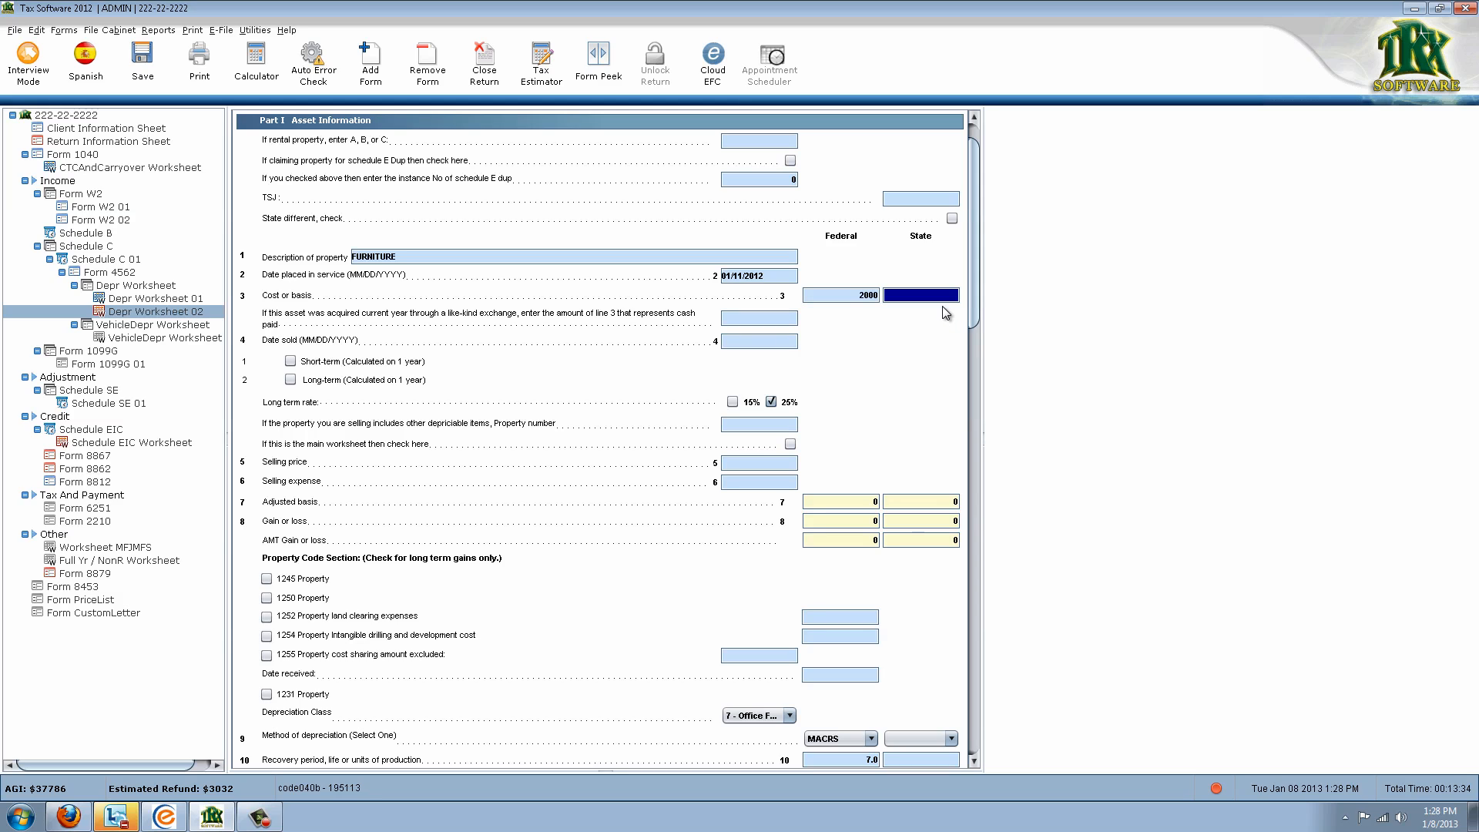
{"action": "left_click", "coordinate": [874, 537]}
{"action": "scroll", "coordinate": [873, 531], "scroll_direction": "down", "scroll_amount": 5}
{"action": "scroll", "coordinate": [875, 509], "scroll_direction": "down", "scroll_amount": 7}
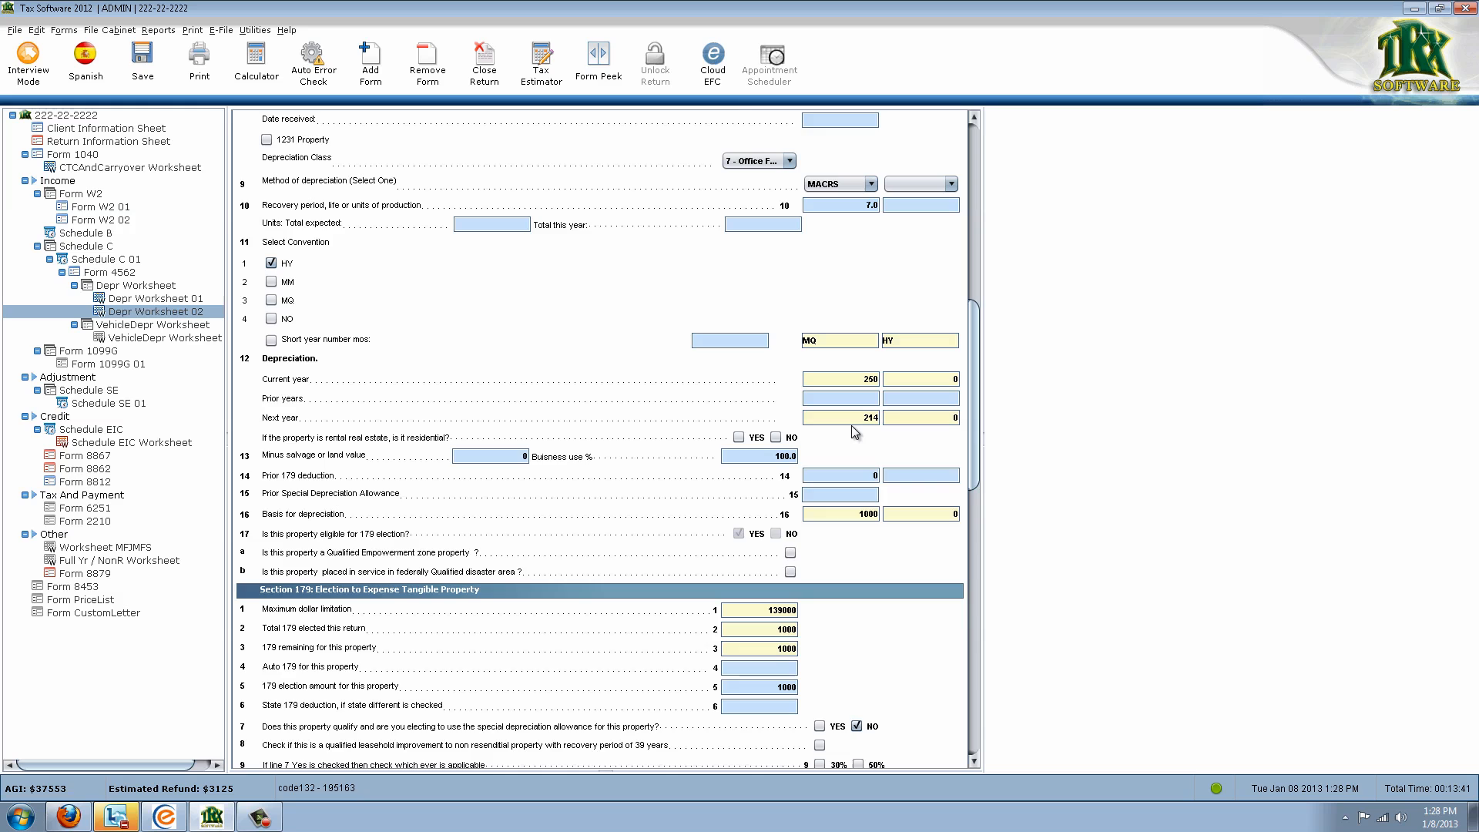
{"action": "scroll", "coordinate": [852, 426], "scroll_direction": "down", "scroll_amount": 1}
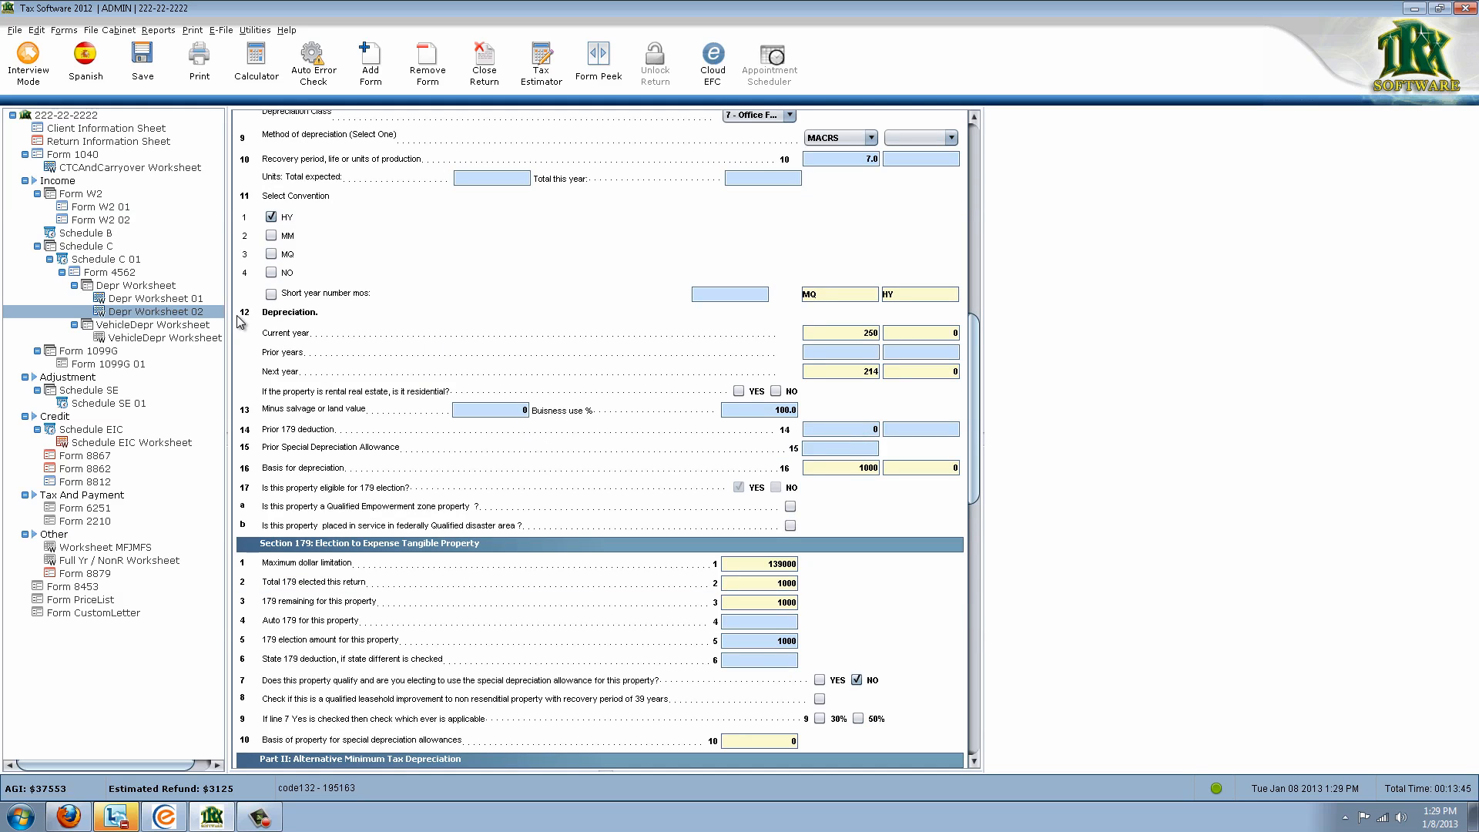
Open Form 4562 and check the line 12 Section 179 deduction
{"action": "left_click", "coordinate": [128, 272]}
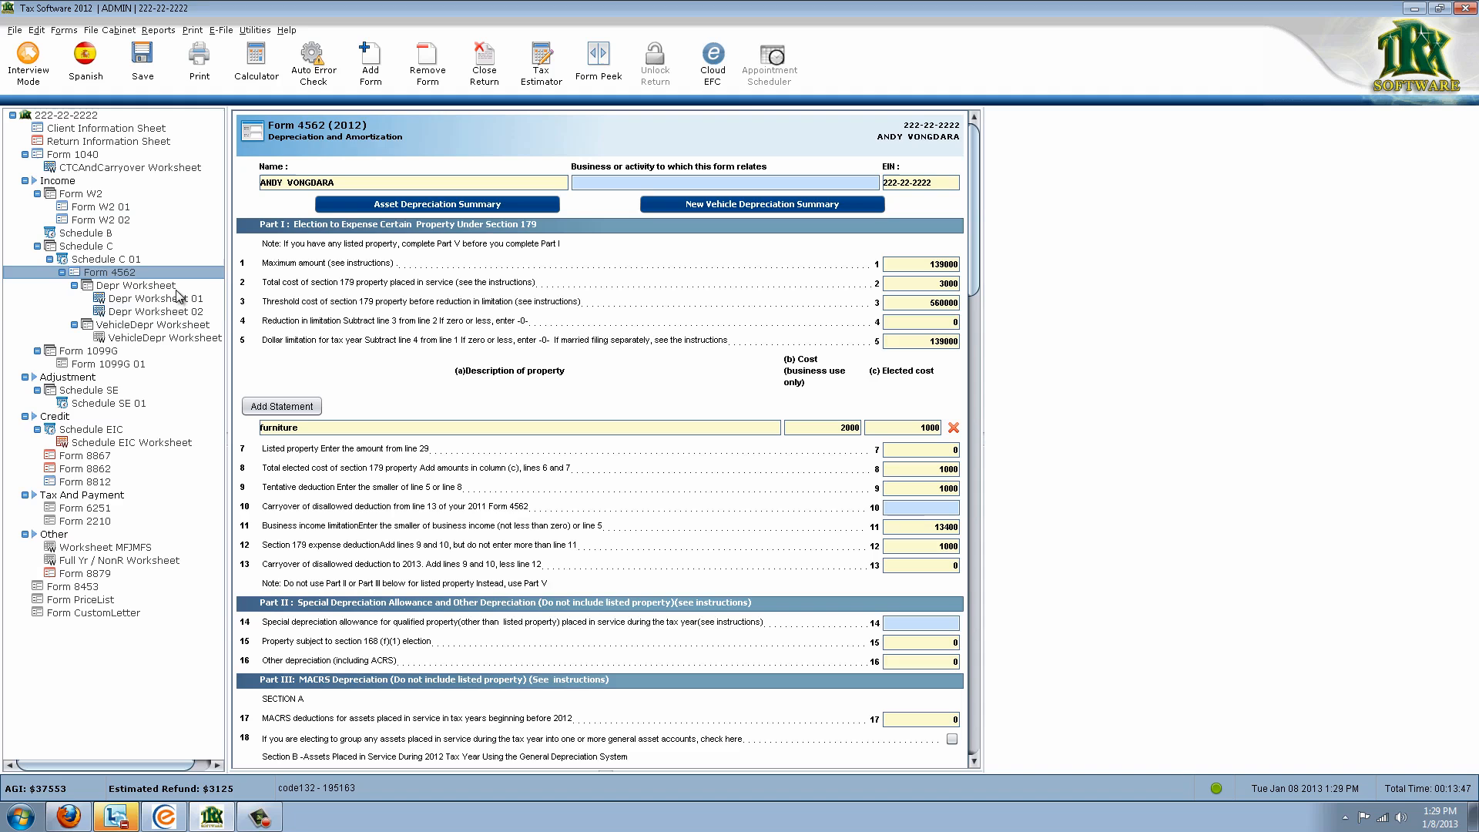
{"action": "scroll", "coordinate": [501, 416], "scroll_direction": "down", "scroll_amount": 4}
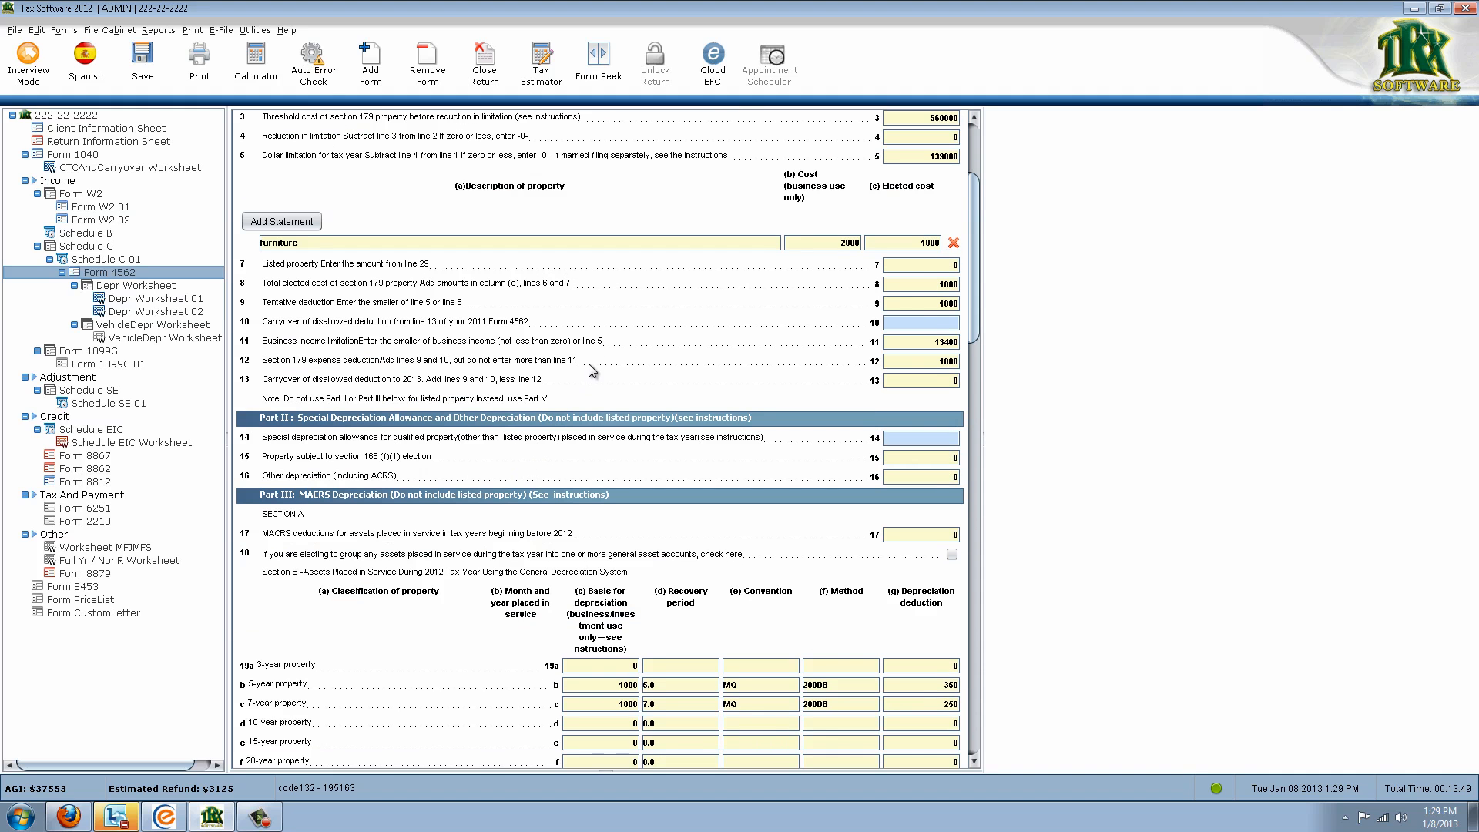
{"action": "scroll", "coordinate": [638, 517], "scroll_direction": "down", "scroll_amount": 2}
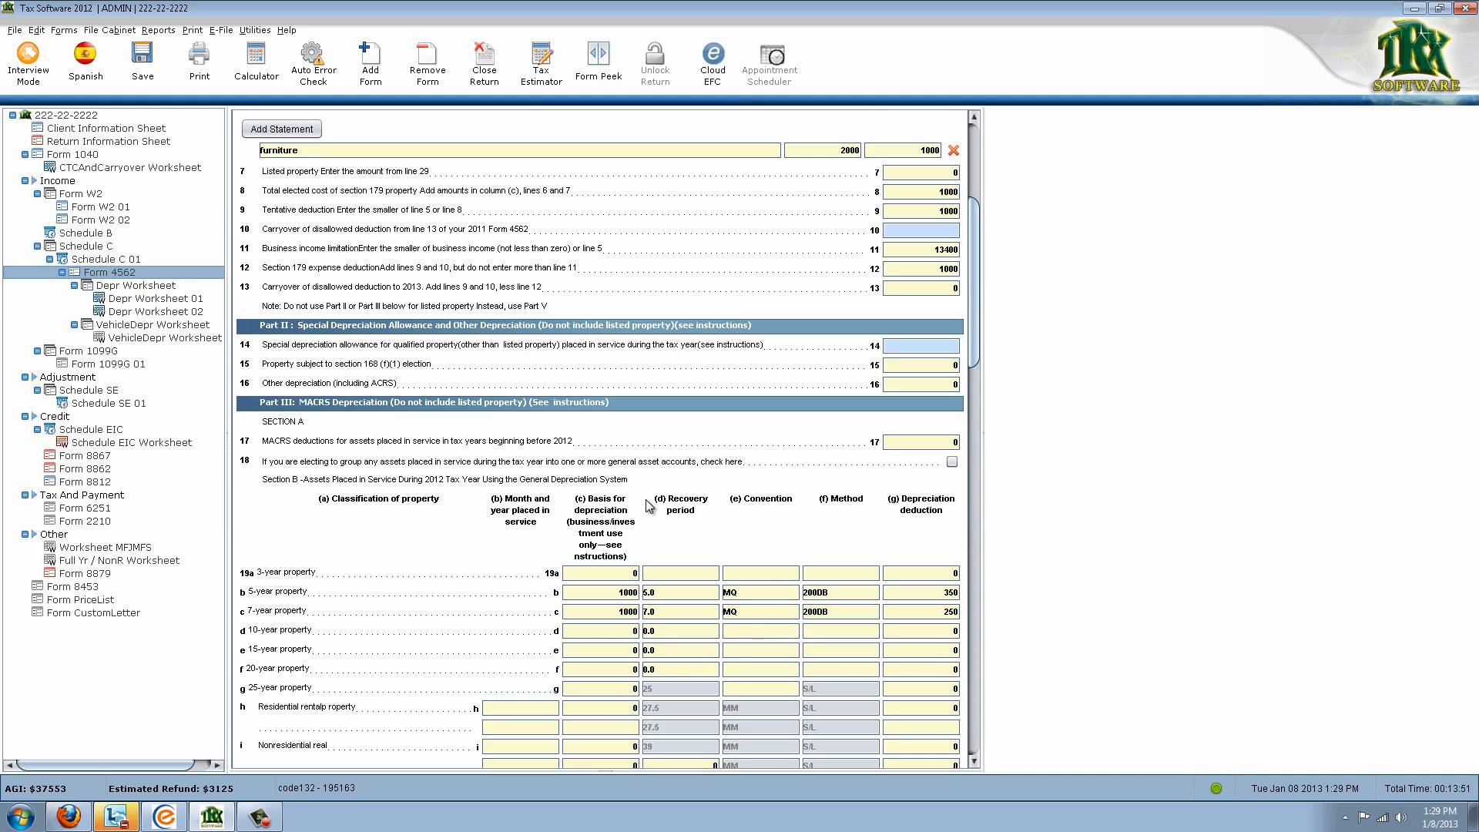
{"action": "scroll", "coordinate": [548, 427], "scroll_direction": "down", "scroll_amount": 1}
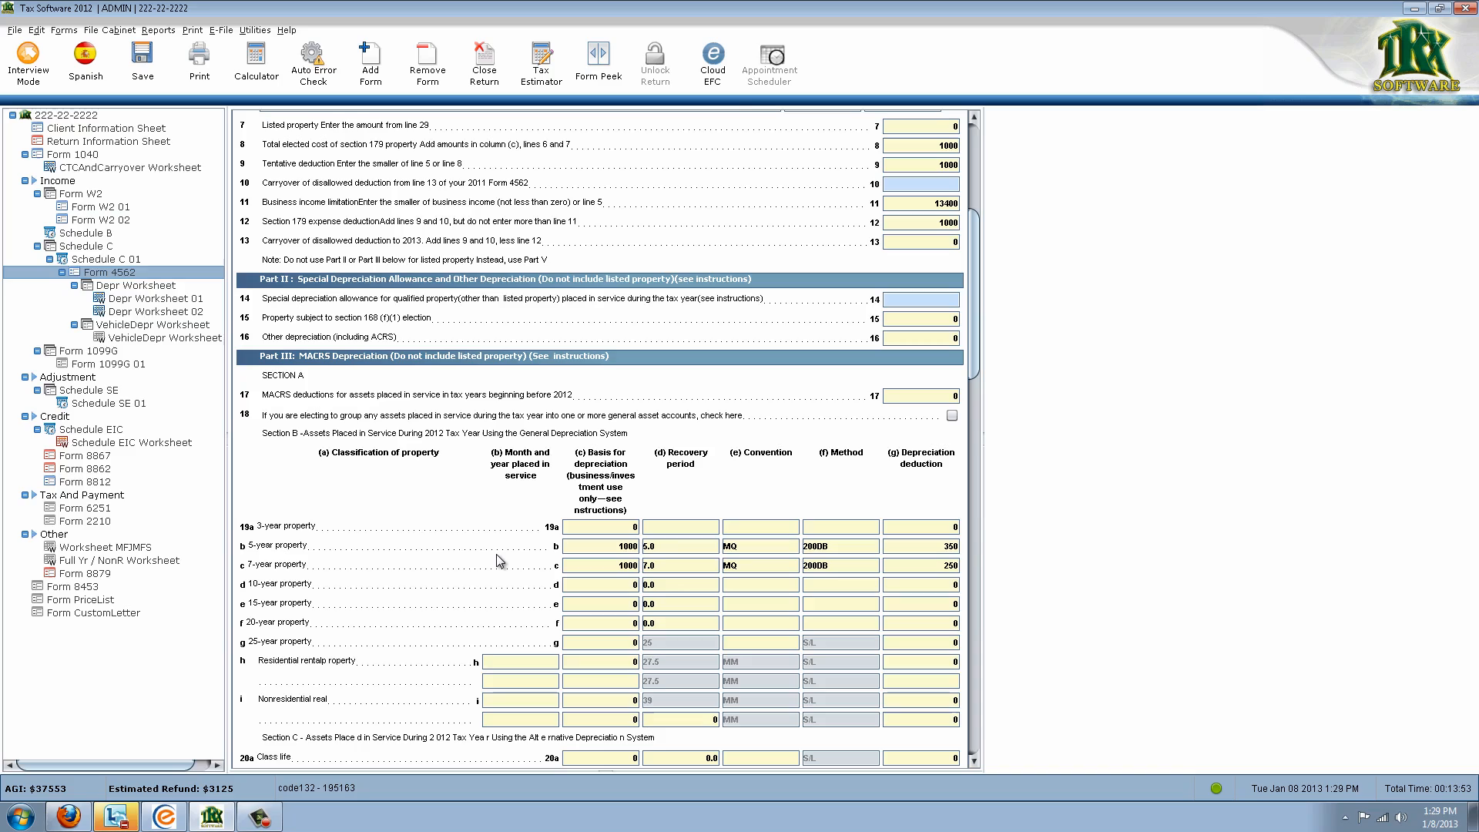
{"action": "scroll", "coordinate": [445, 546], "scroll_direction": "down", "scroll_amount": 5}
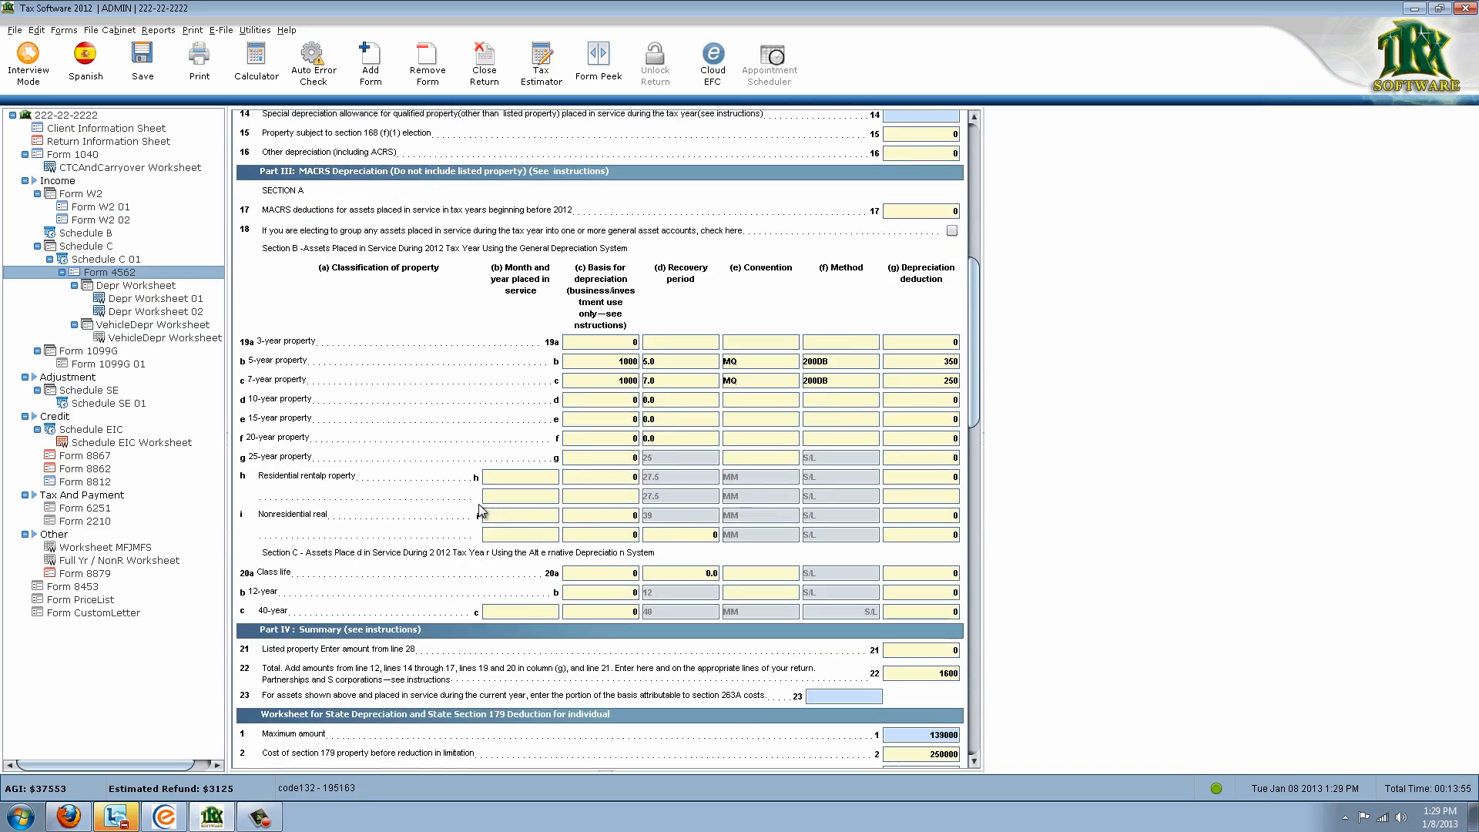
{"action": "scroll", "coordinate": [473, 456], "scroll_direction": "down", "scroll_amount": 10}
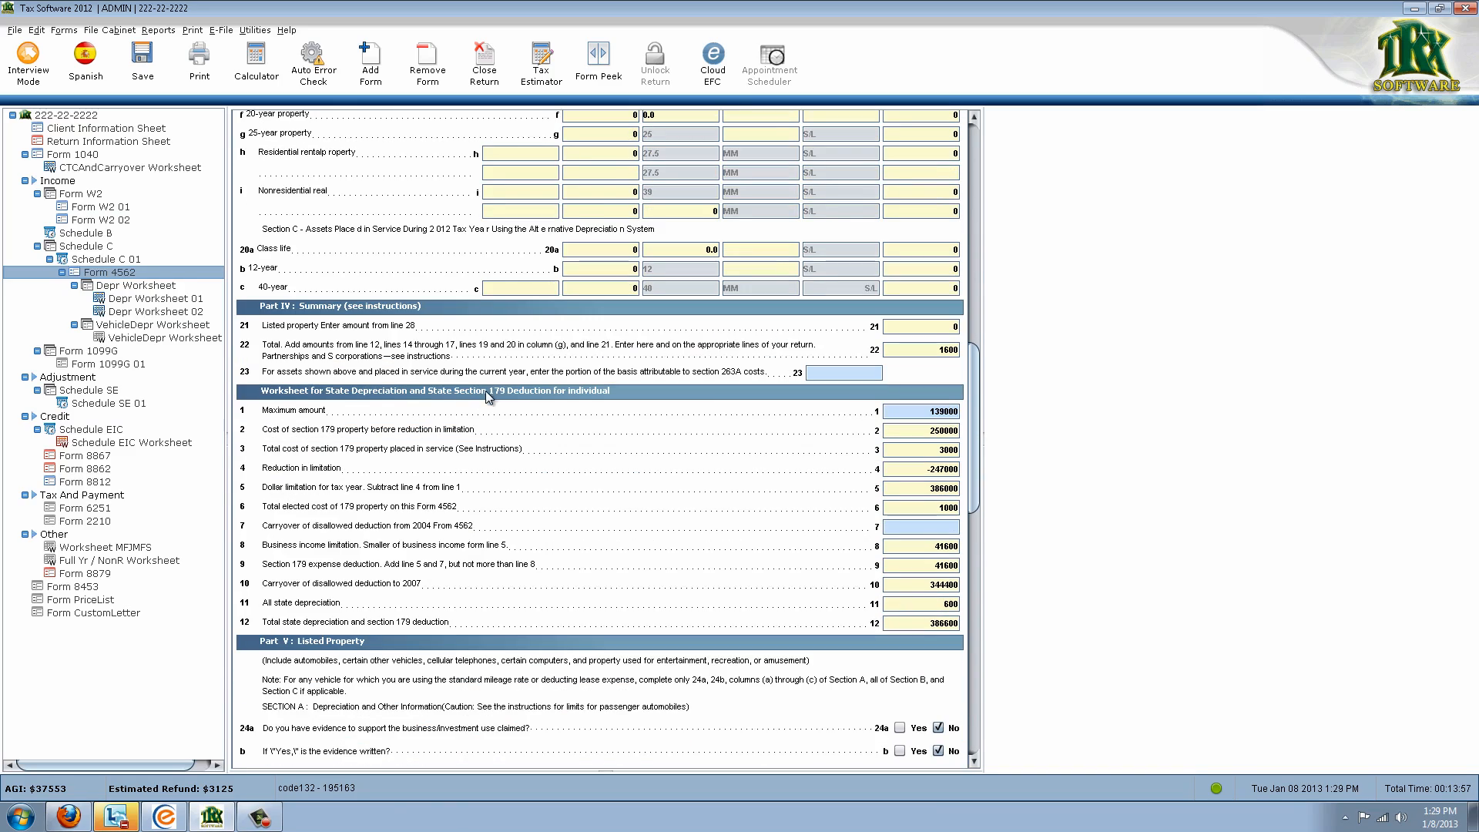
{"action": "scroll", "coordinate": [485, 418], "scroll_direction": "down", "scroll_amount": 11}
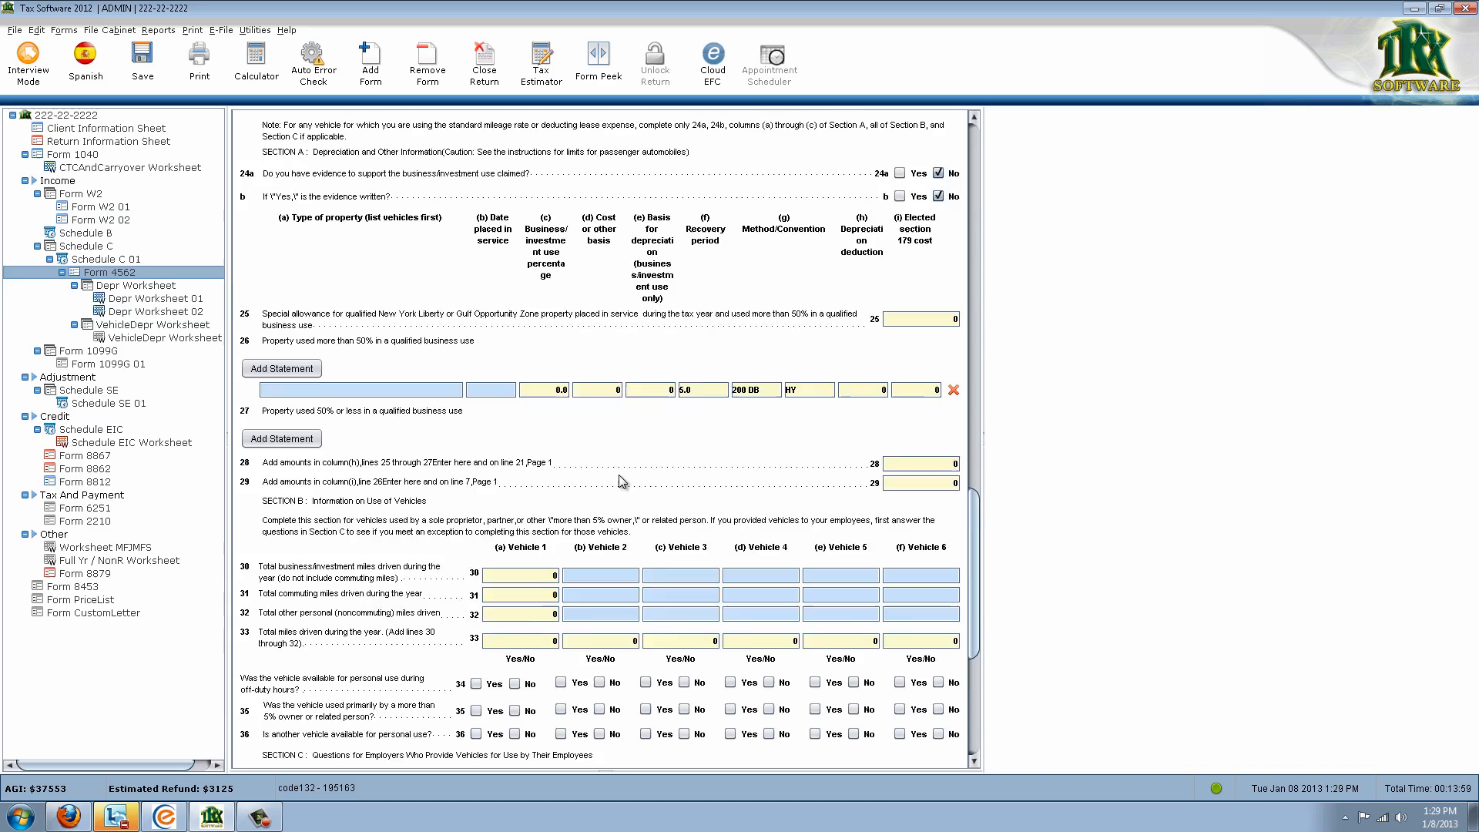
{"action": "left_click_drag", "start_coordinate": [977, 574], "coordinate": [994, 200]}
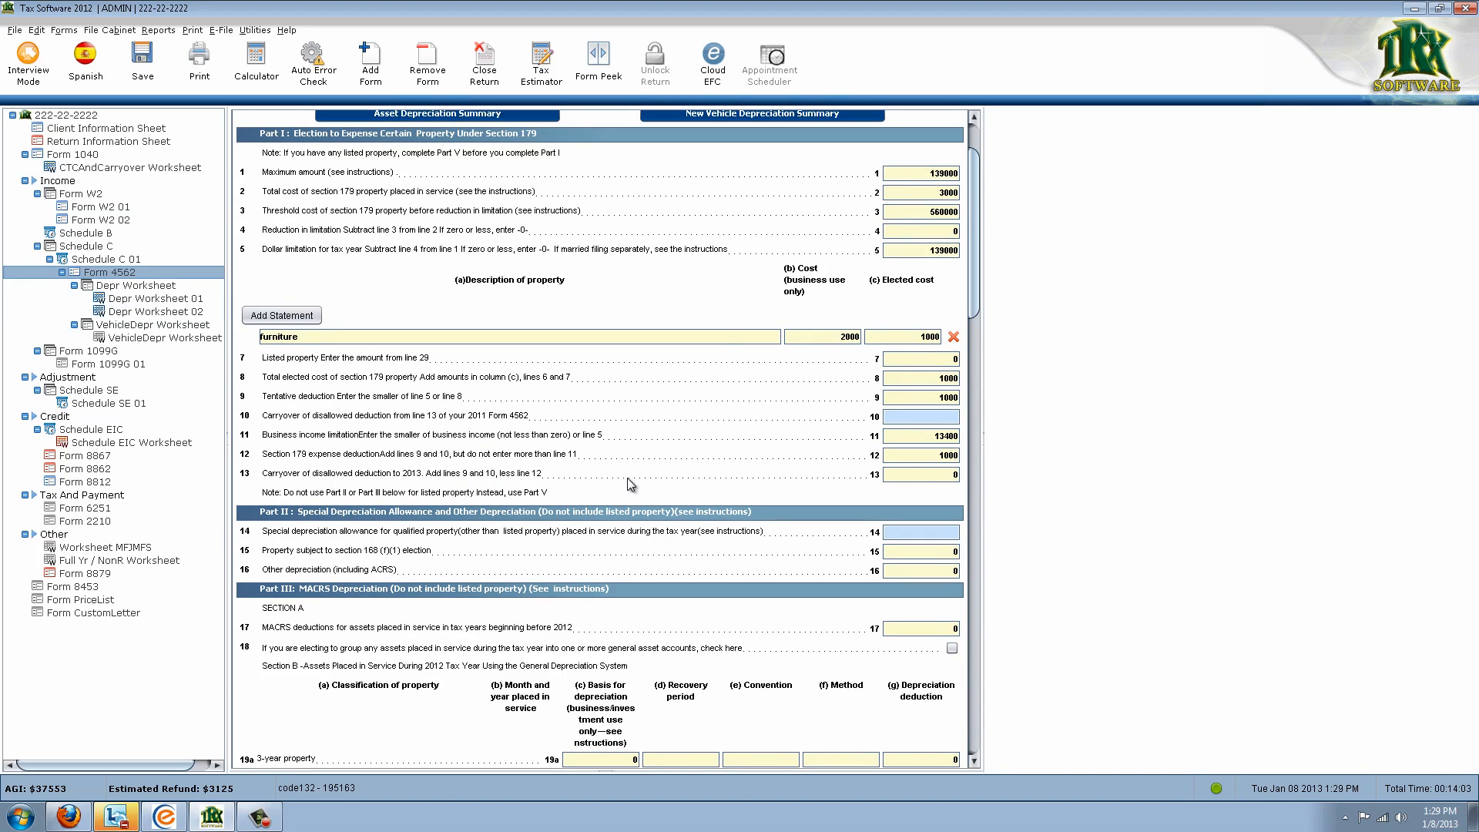
{"action": "left_click", "coordinate": [920, 456]}
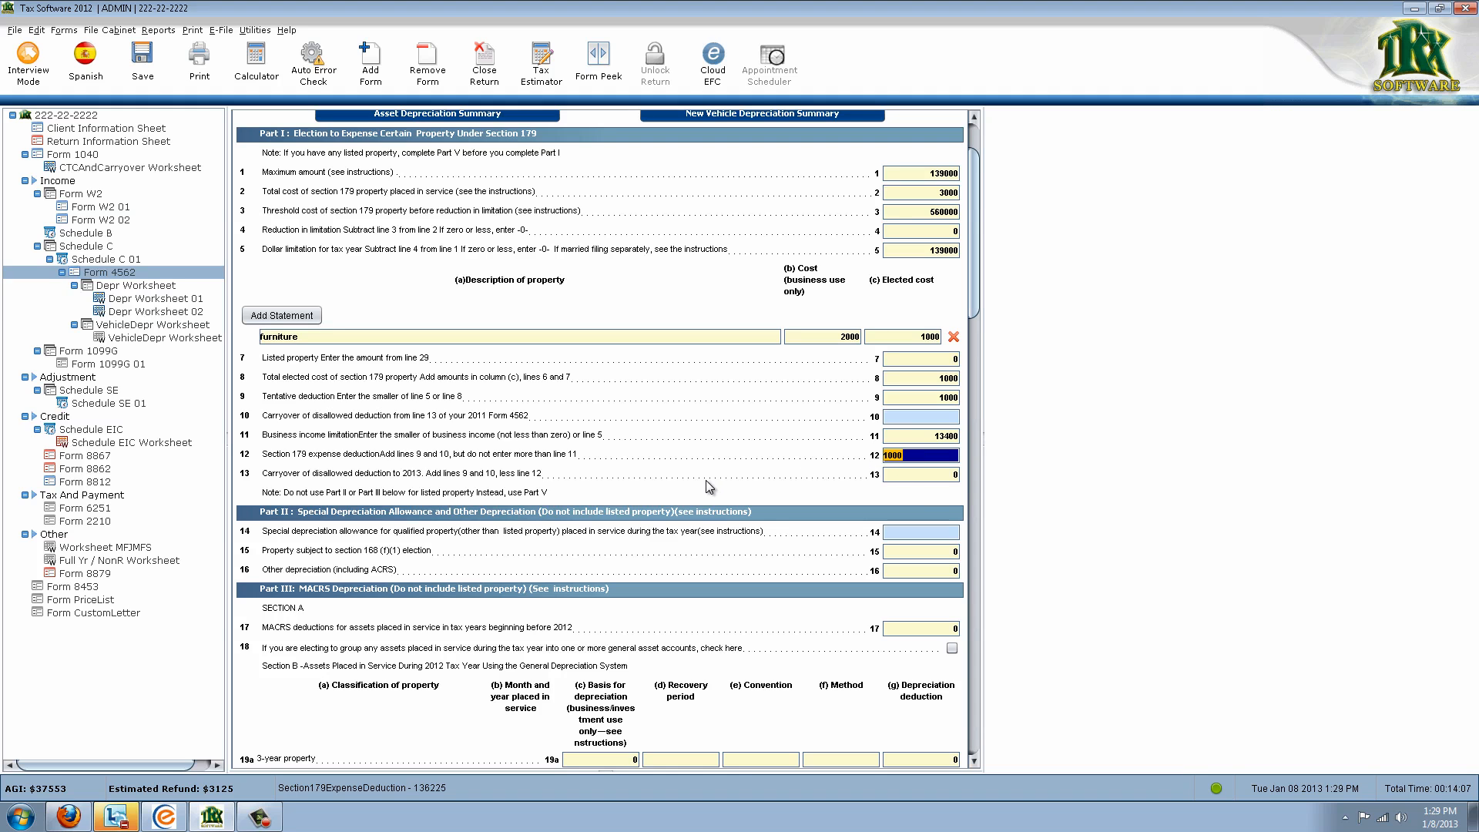
Confirm Form 4562 line 22 totals 1600 depreciation and bring up Schedule C 01
{"action": "scroll", "coordinate": [714, 534], "scroll_direction": "down", "scroll_amount": 1}
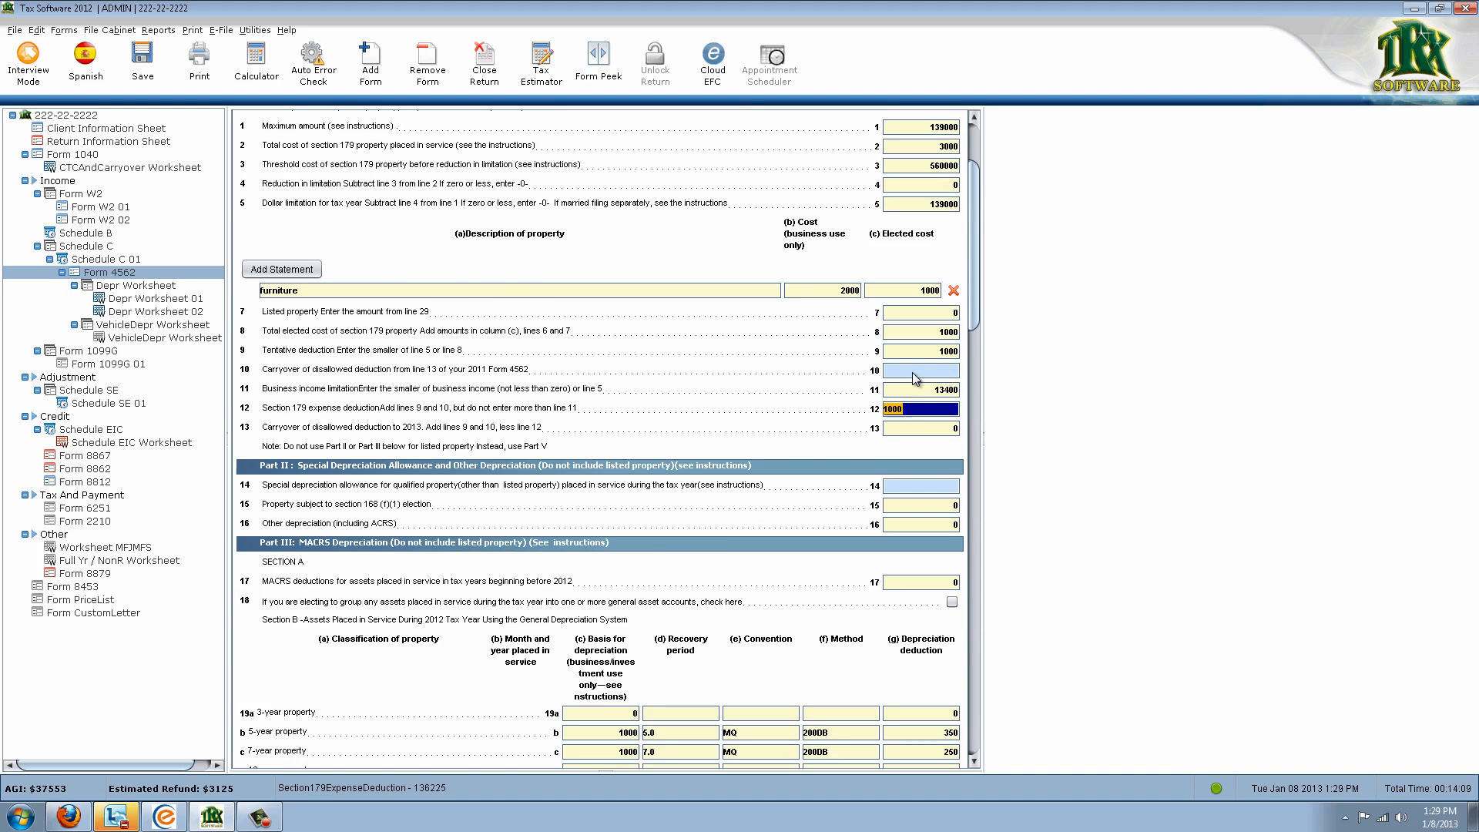
{"action": "scroll", "coordinate": [908, 410], "scroll_direction": "down", "scroll_amount": 1}
{"action": "scroll", "coordinate": [877, 413], "scroll_direction": "down", "scroll_amount": 4}
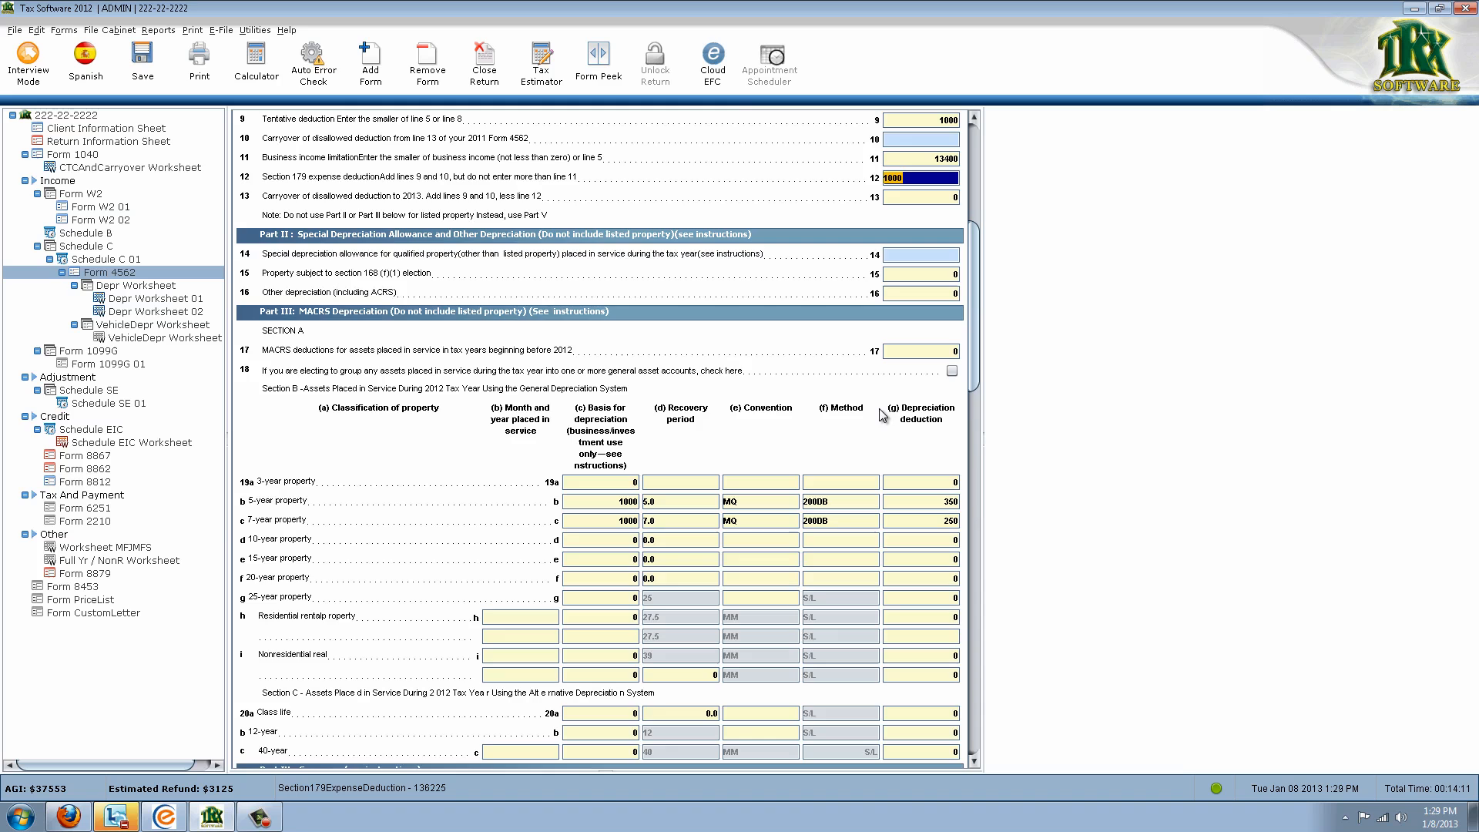
{"action": "scroll", "coordinate": [897, 473], "scroll_direction": "down", "scroll_amount": 4}
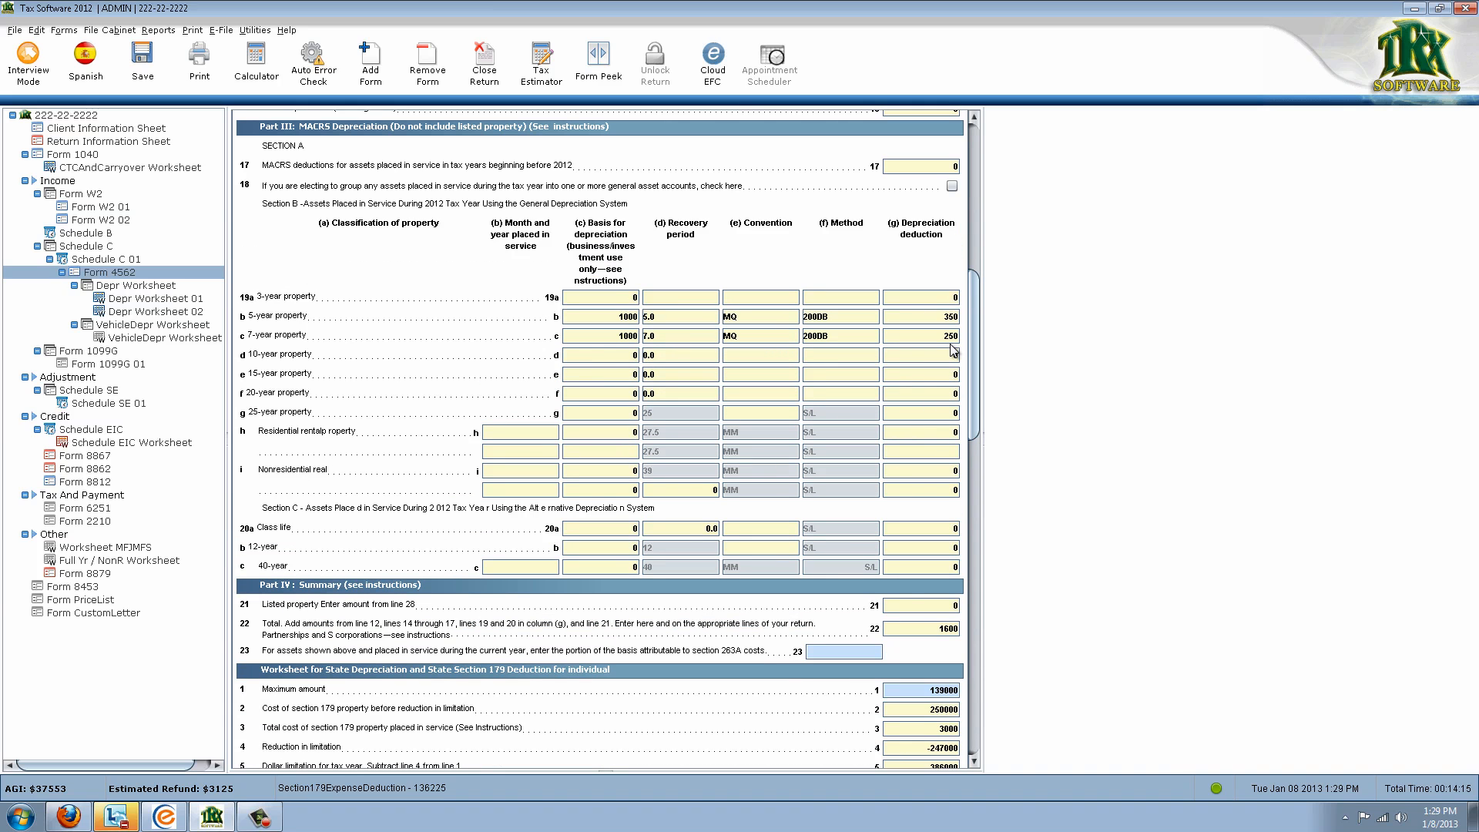
{"action": "left_click", "coordinate": [900, 633]}
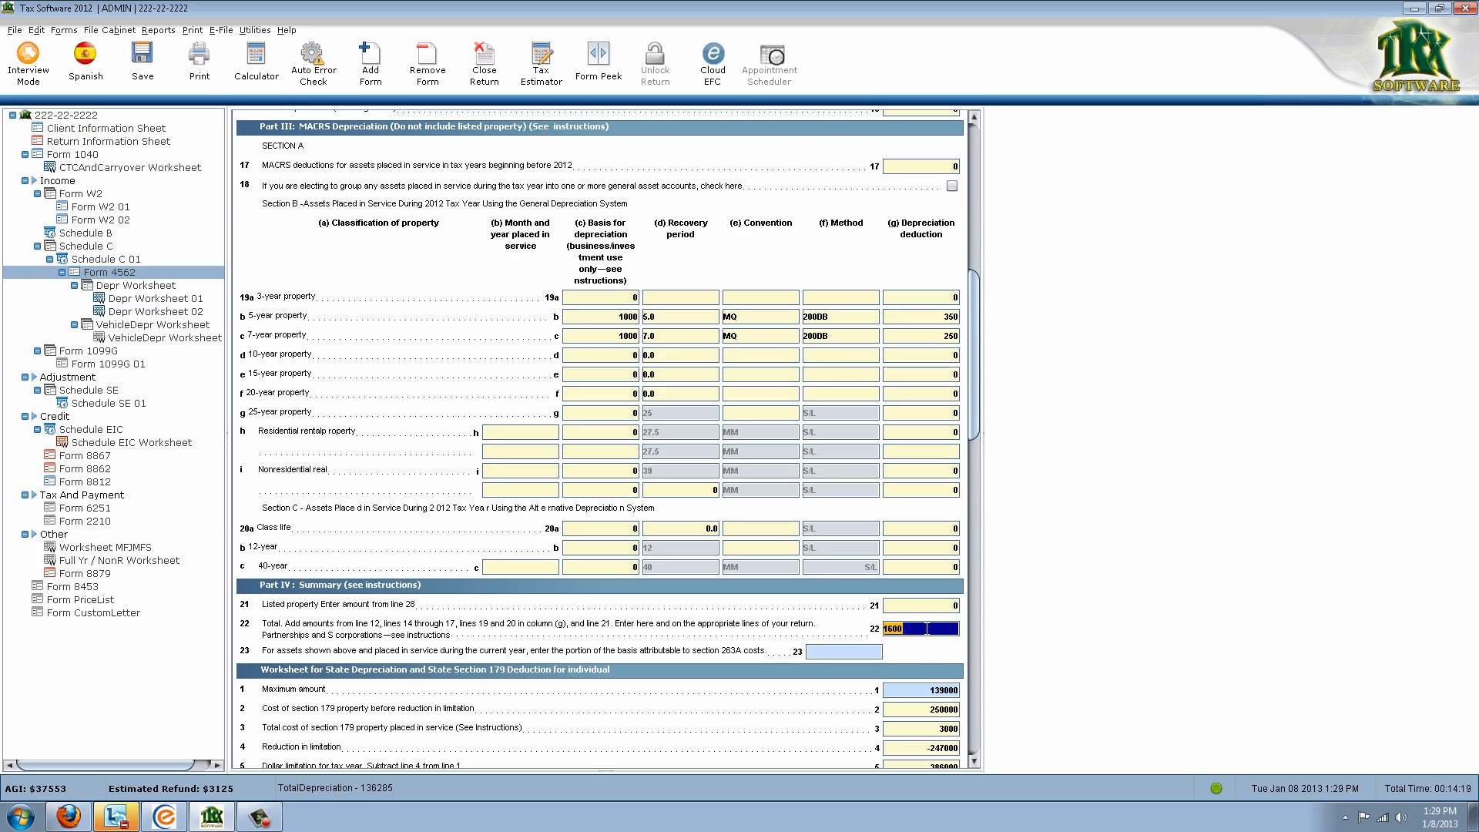
{"action": "left_click", "coordinate": [127, 259]}
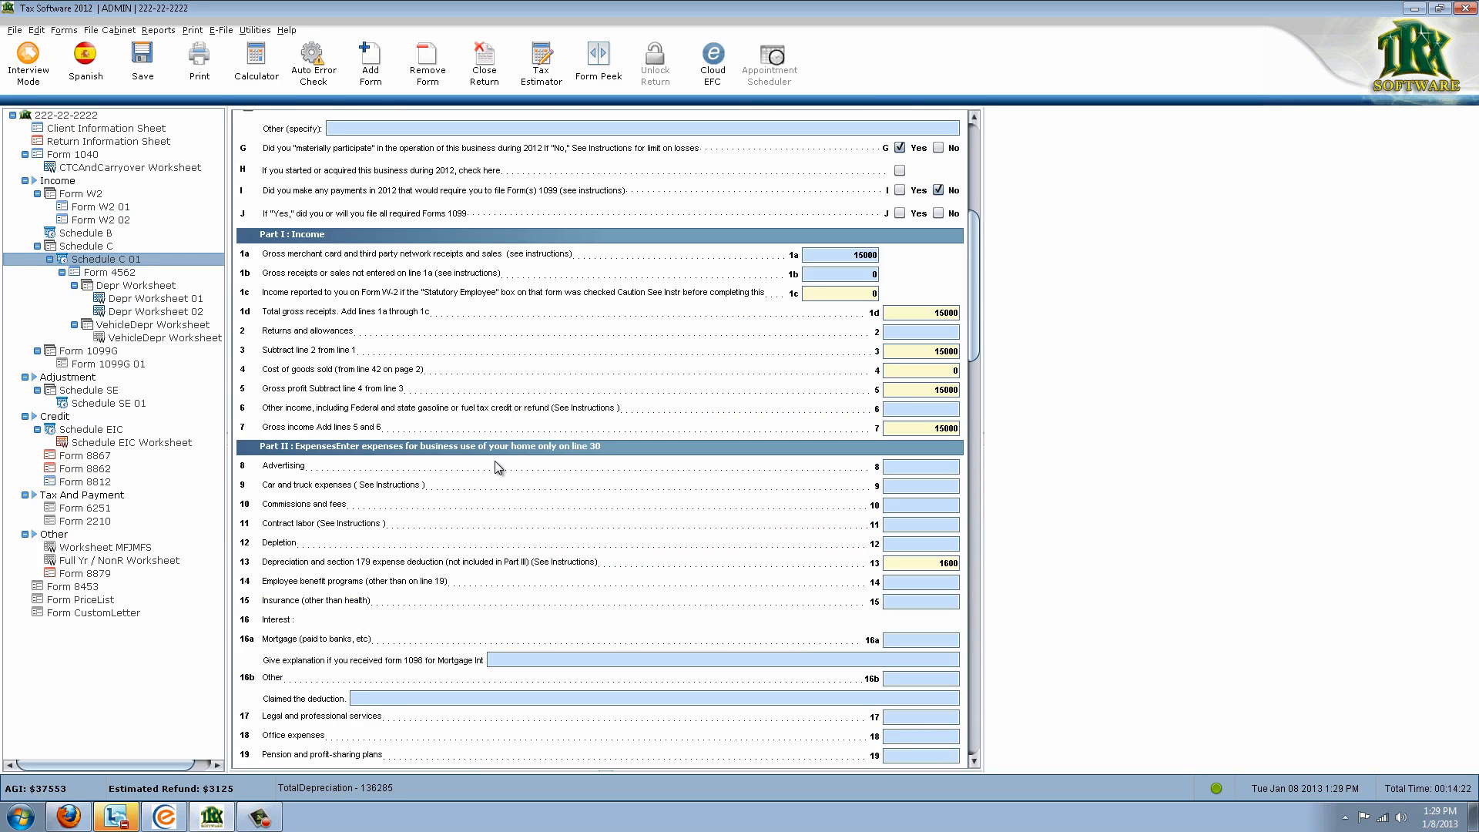
Confirm Schedule C 01 line 13 shows 1600 of depreciation
{"action": "left_click", "coordinate": [898, 563]}
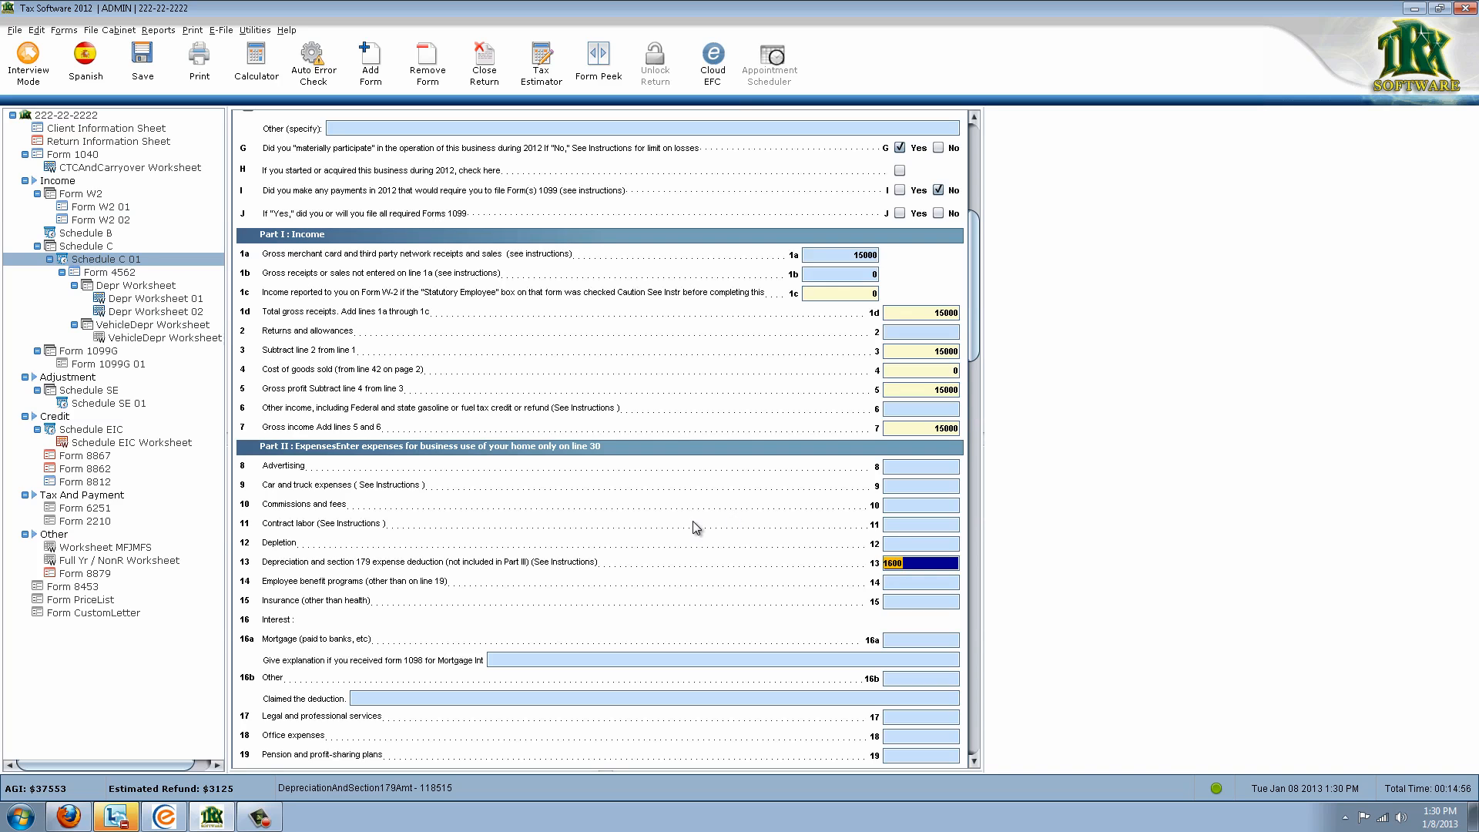
Delete the blank Form 1099G from the return and view the Schedule EIC Worksheet
{"action": "left_click", "coordinate": [65, 352]}
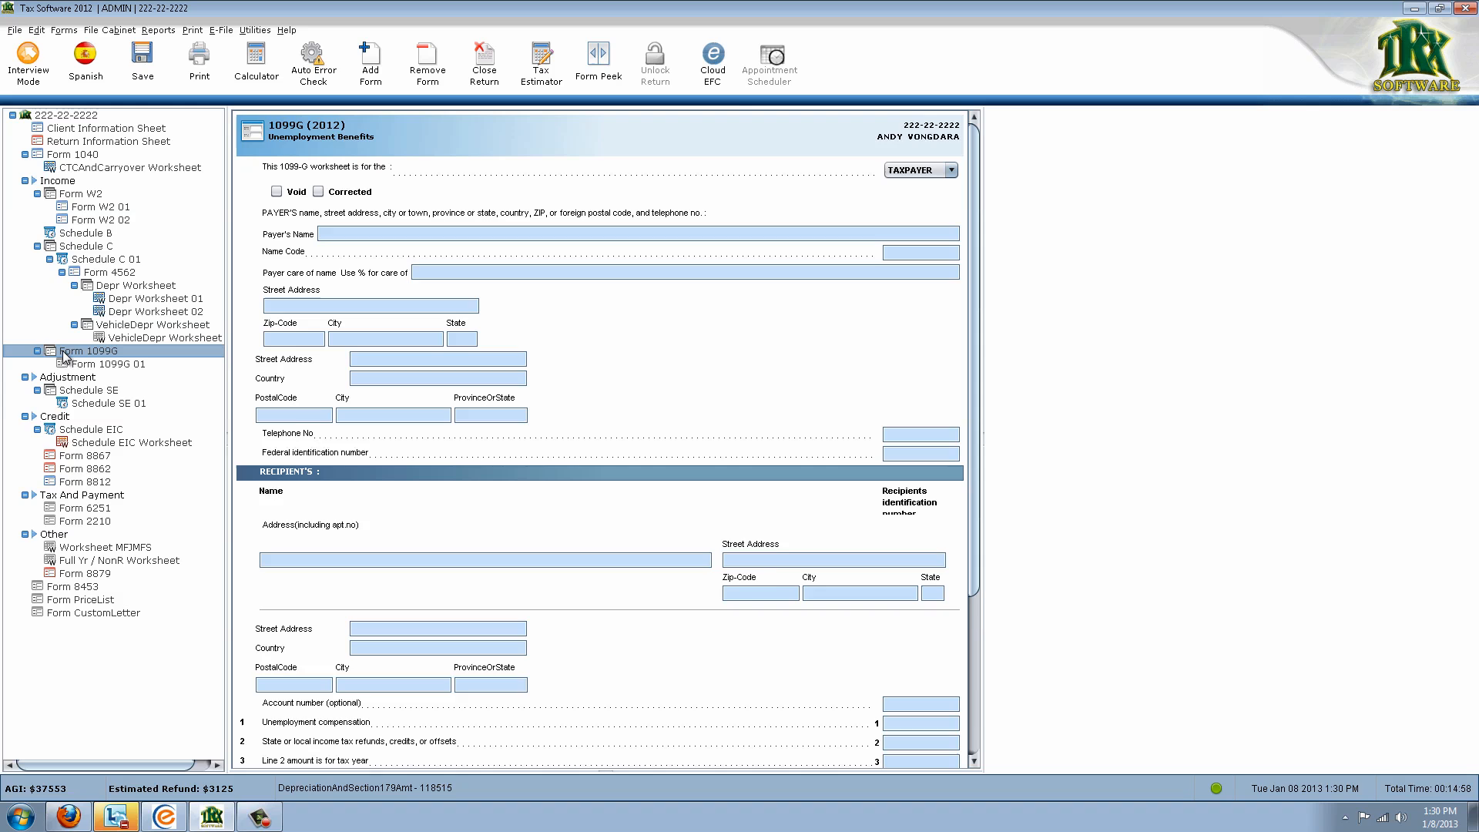
{"action": "right_click", "coordinate": [68, 353]}
{"action": "left_click", "coordinate": [108, 382]}
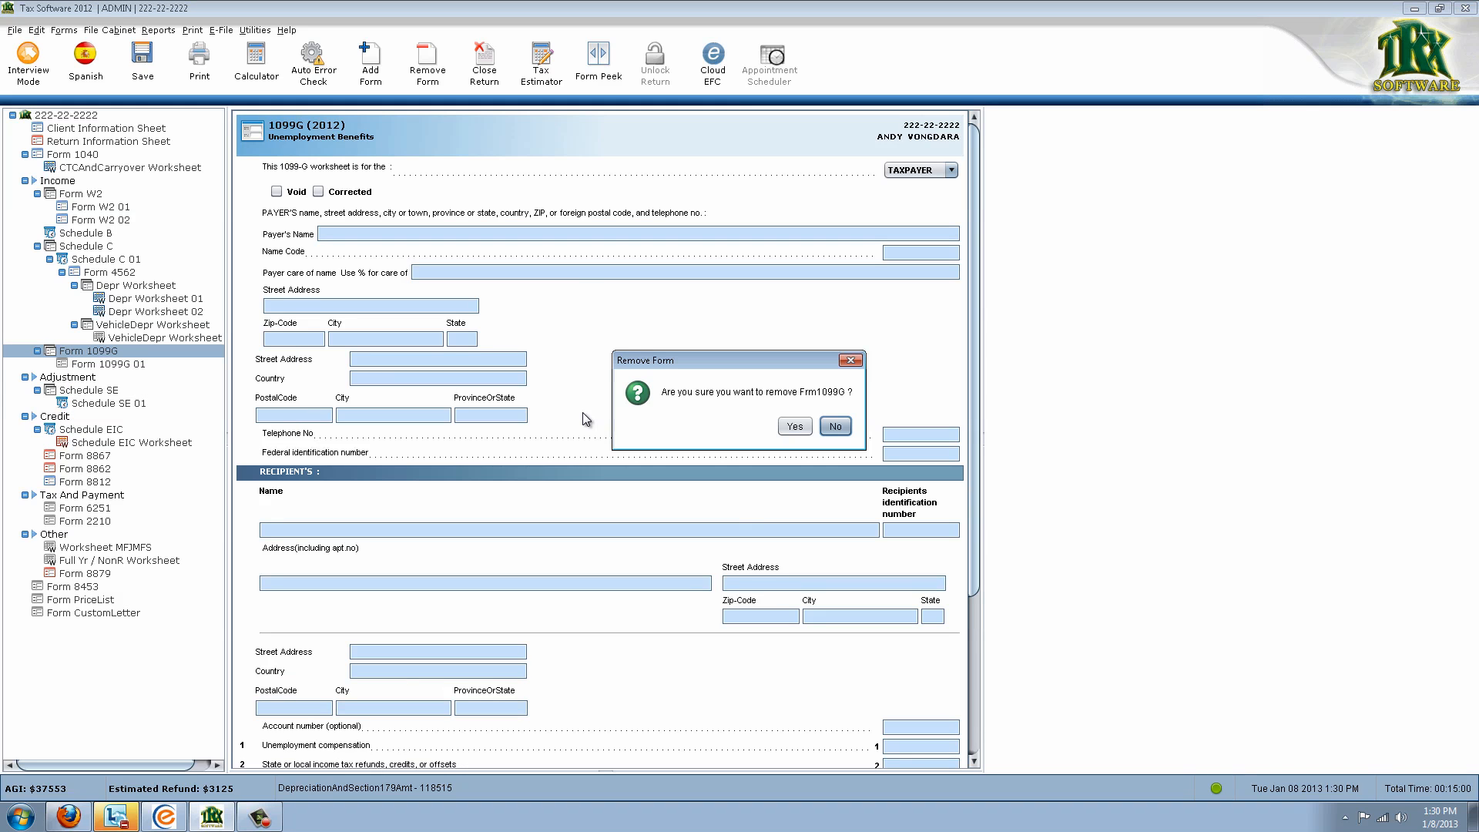
{"action": "left_click", "coordinate": [790, 429]}
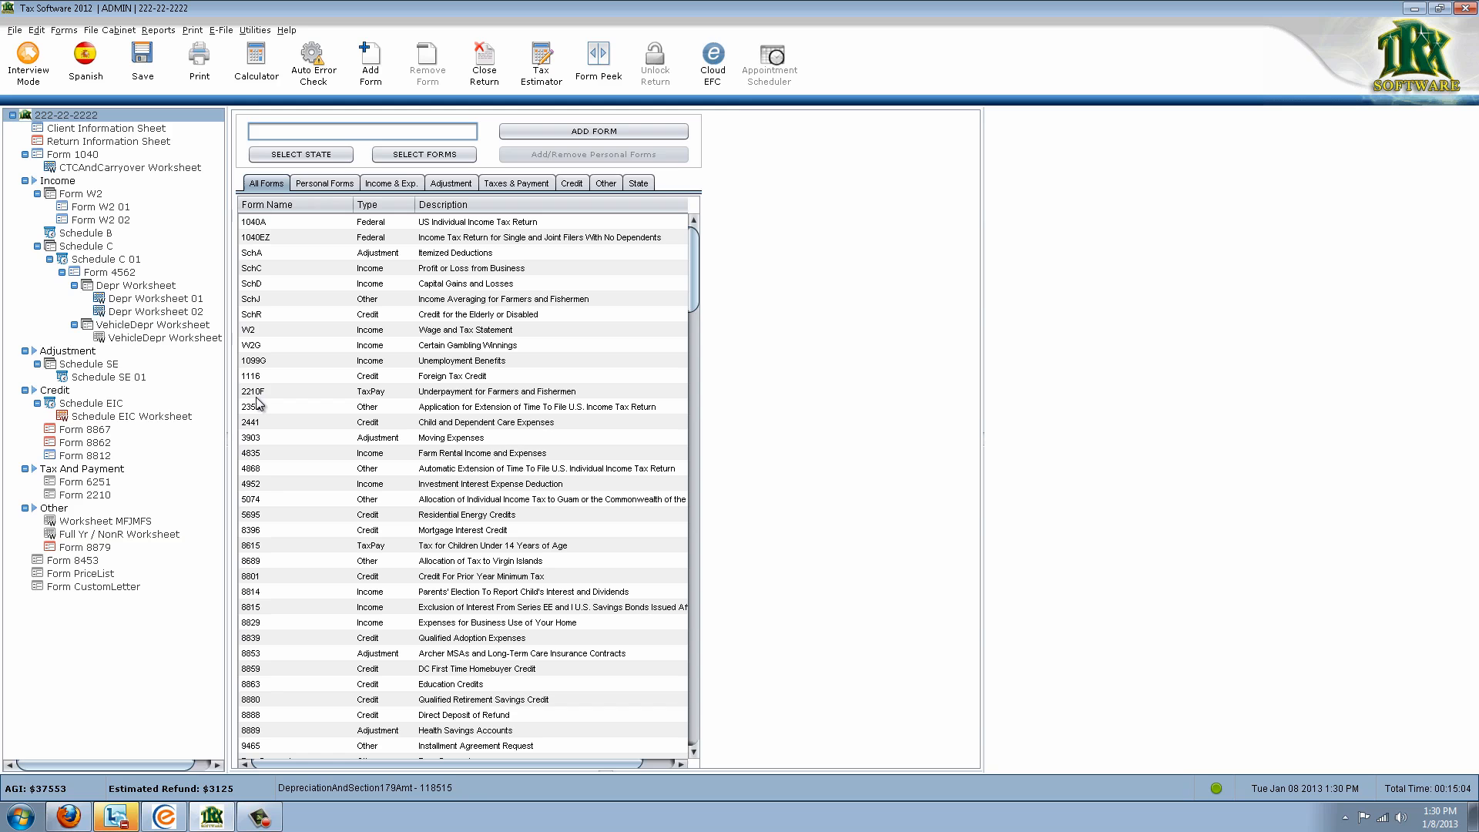
{"action": "left_click", "coordinate": [114, 417]}
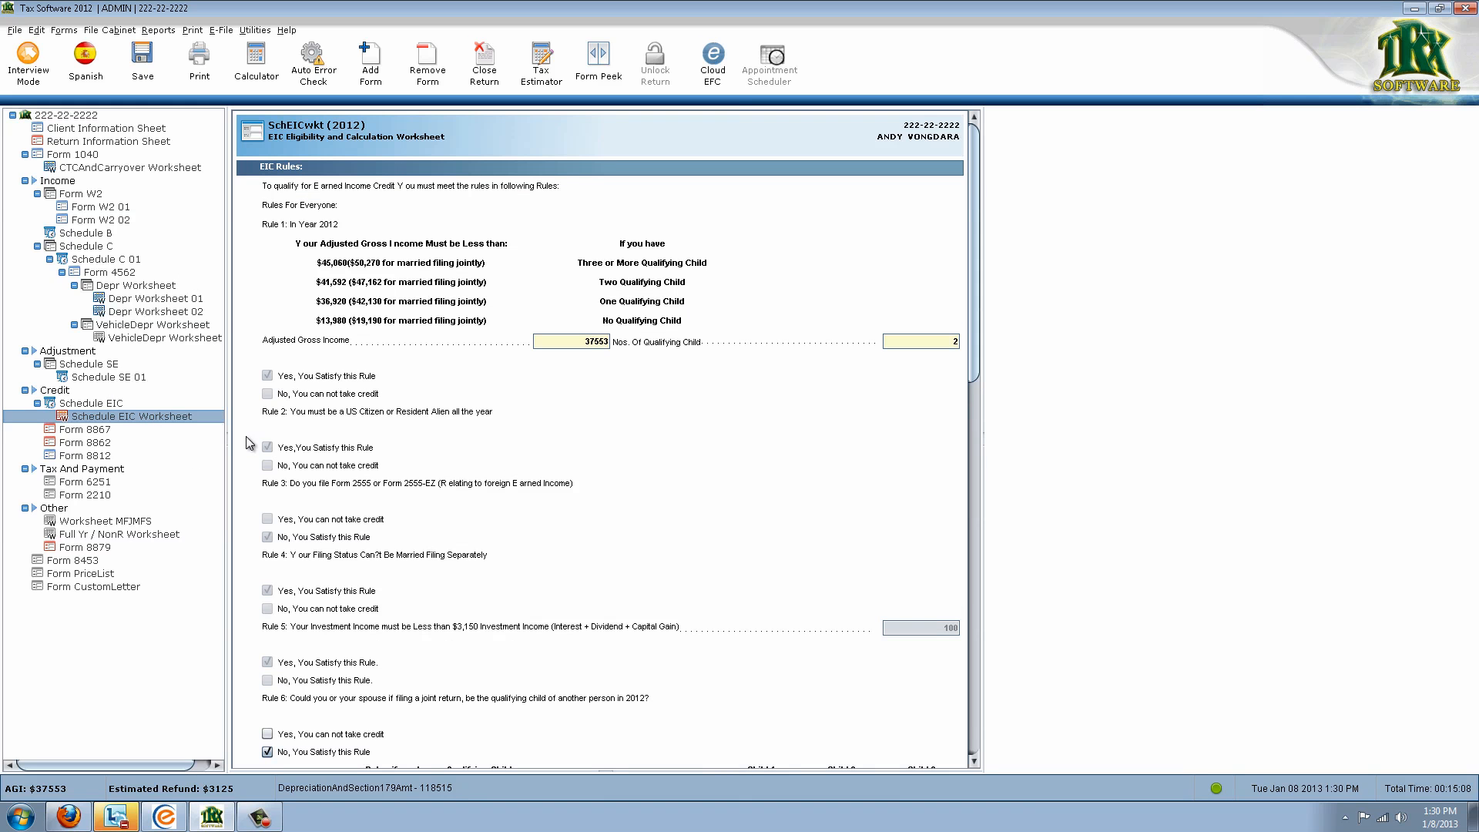
Answer Yes to the Rule 12 residency test on the Schedule EIC Worksheet
{"action": "scroll", "coordinate": [562, 482], "scroll_direction": "down", "scroll_amount": 6}
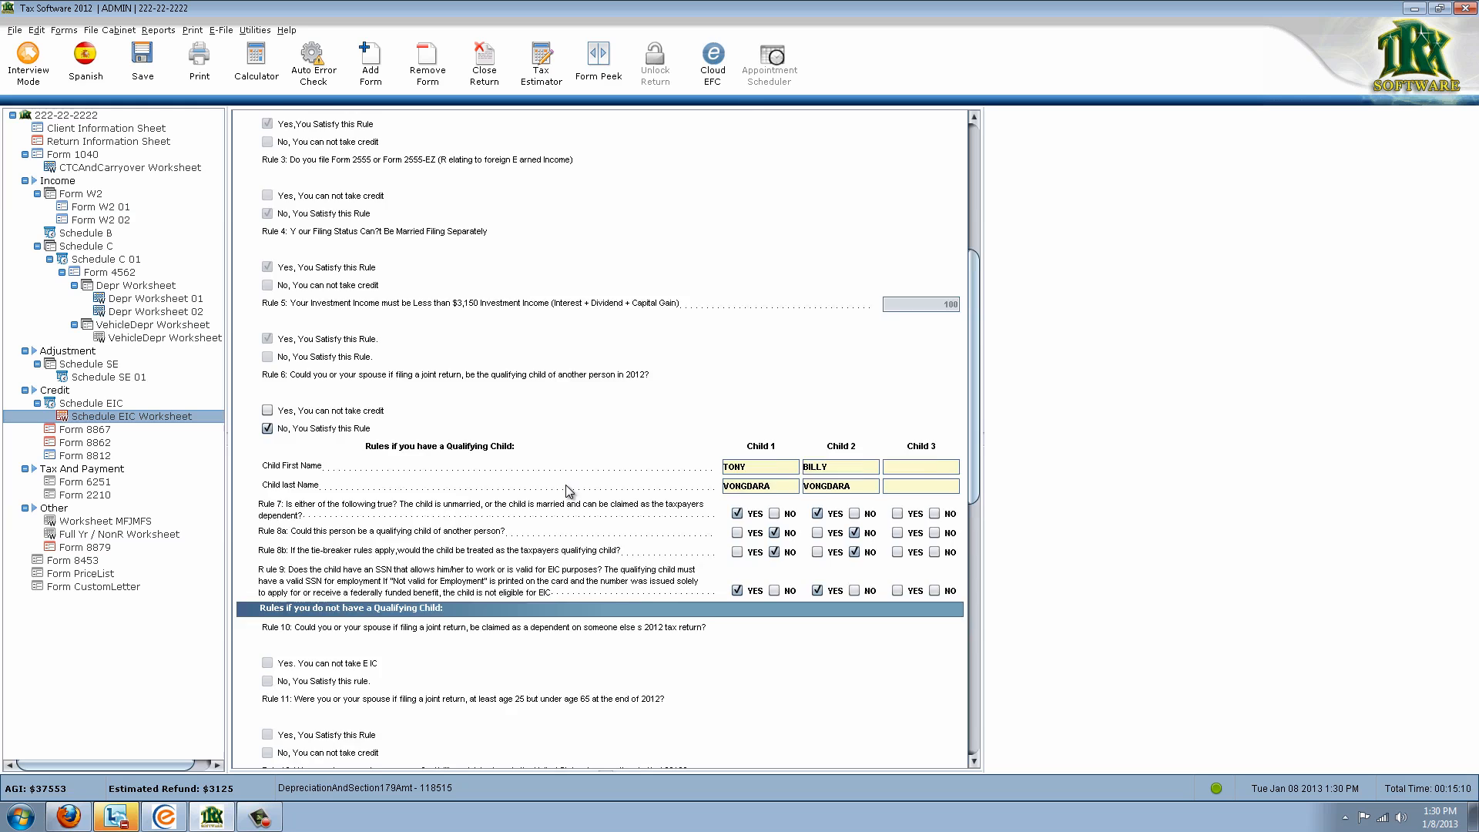
{"action": "scroll", "coordinate": [515, 483], "scroll_direction": "down", "scroll_amount": 2}
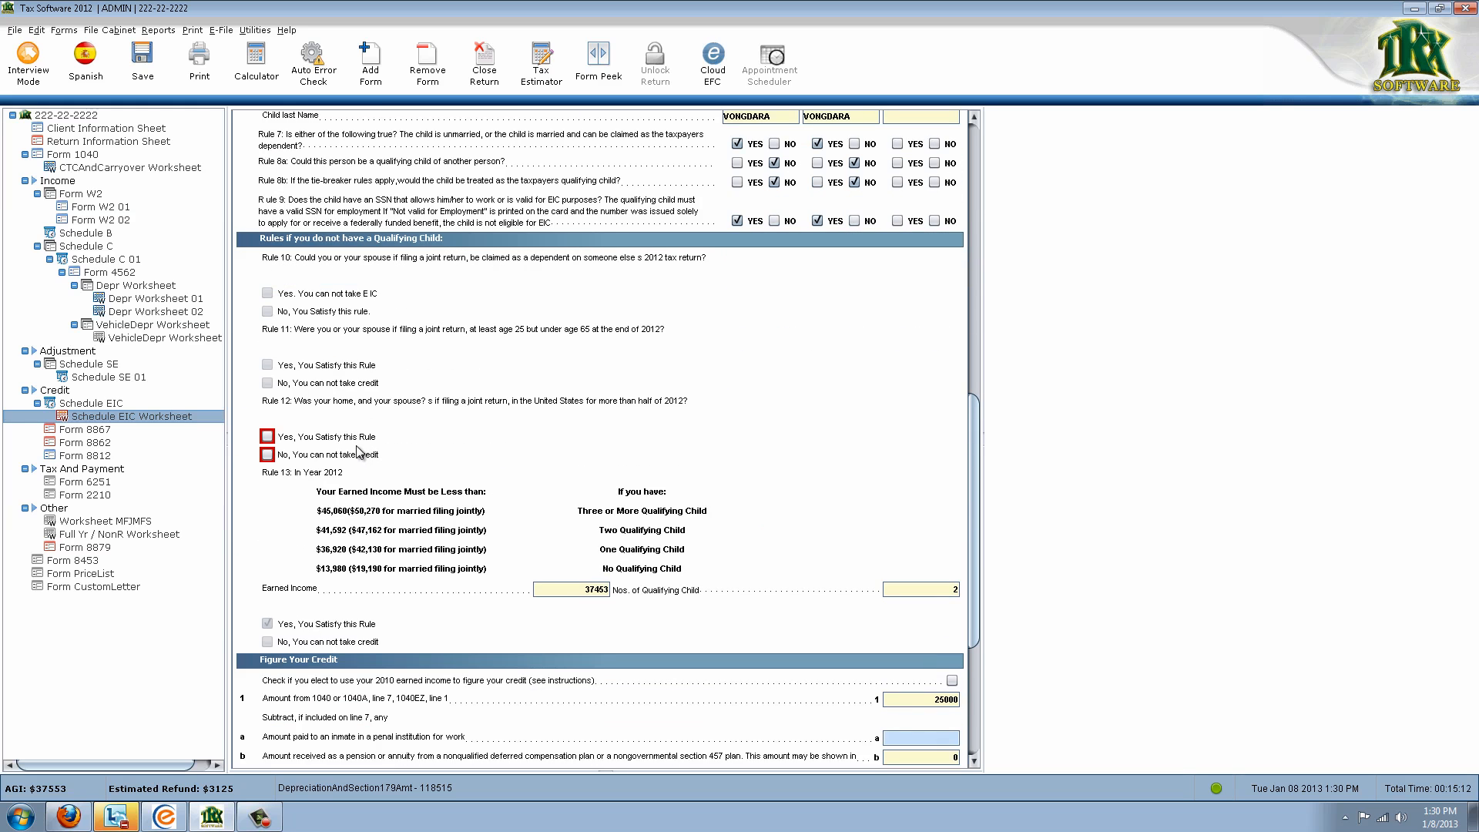
{"action": "left_click", "coordinate": [266, 436]}
{"action": "scroll", "coordinate": [539, 477], "scroll_direction": "down", "scroll_amount": 4}
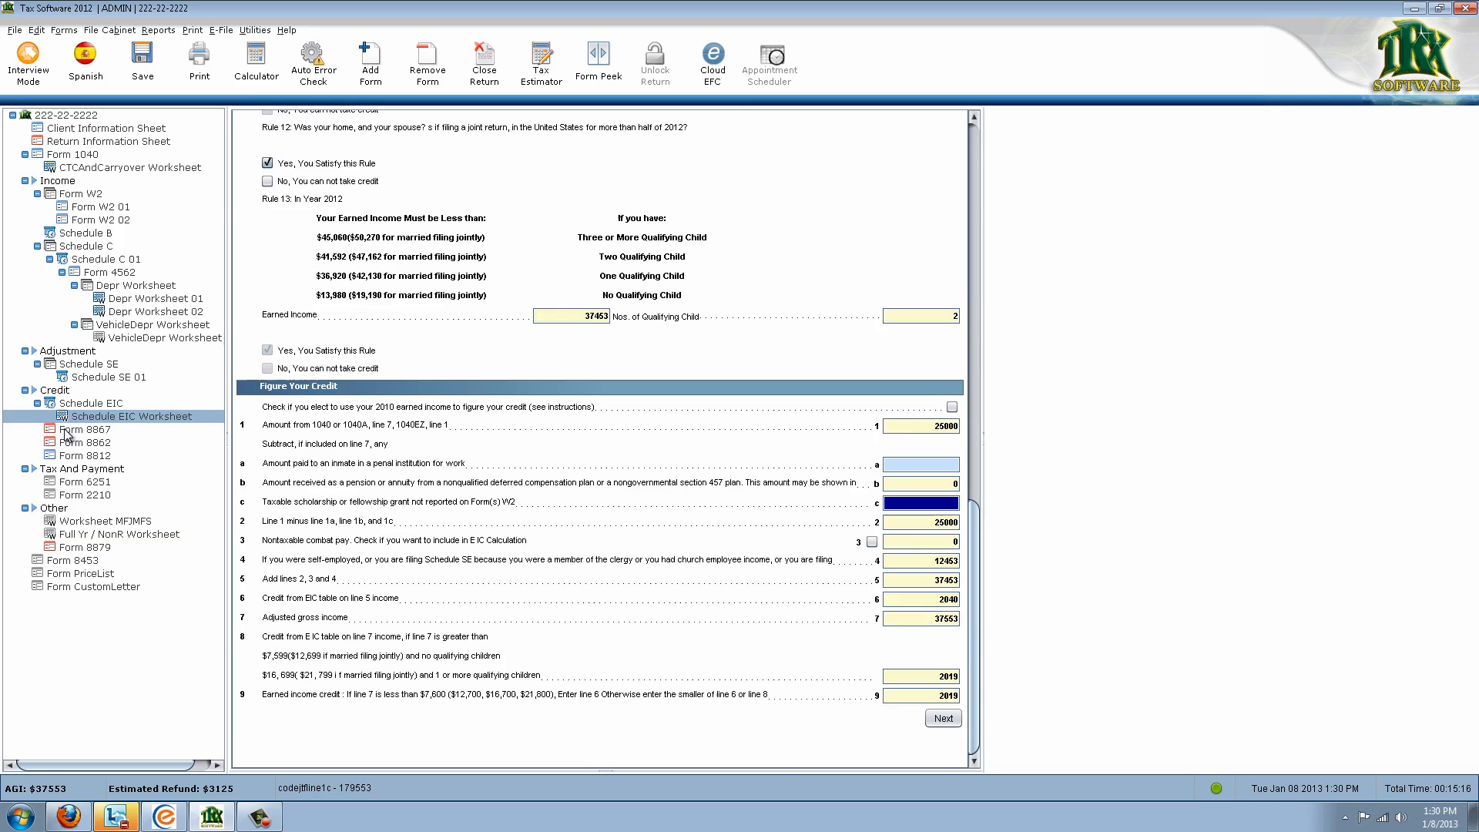
Review the Form 8867 EIC checklist, then start adding a new form to the return
{"action": "left_click", "coordinate": [108, 434]}
{"action": "scroll", "coordinate": [601, 446], "scroll_direction": "down", "scroll_amount": 2}
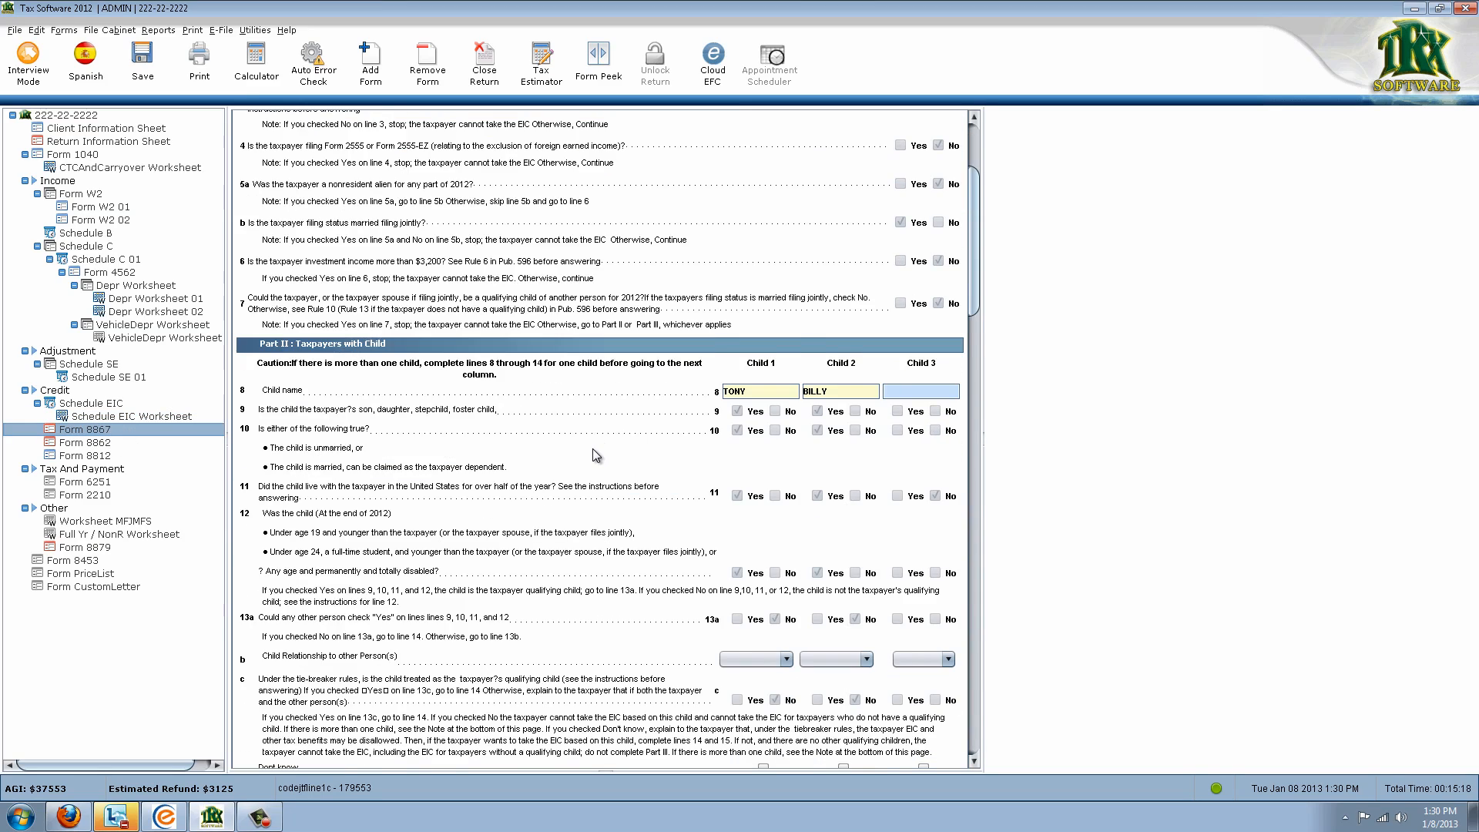
{"action": "scroll", "coordinate": [603, 454], "scroll_direction": "down", "scroll_amount": 2}
{"action": "scroll", "coordinate": [605, 461], "scroll_direction": "down", "scroll_amount": 3}
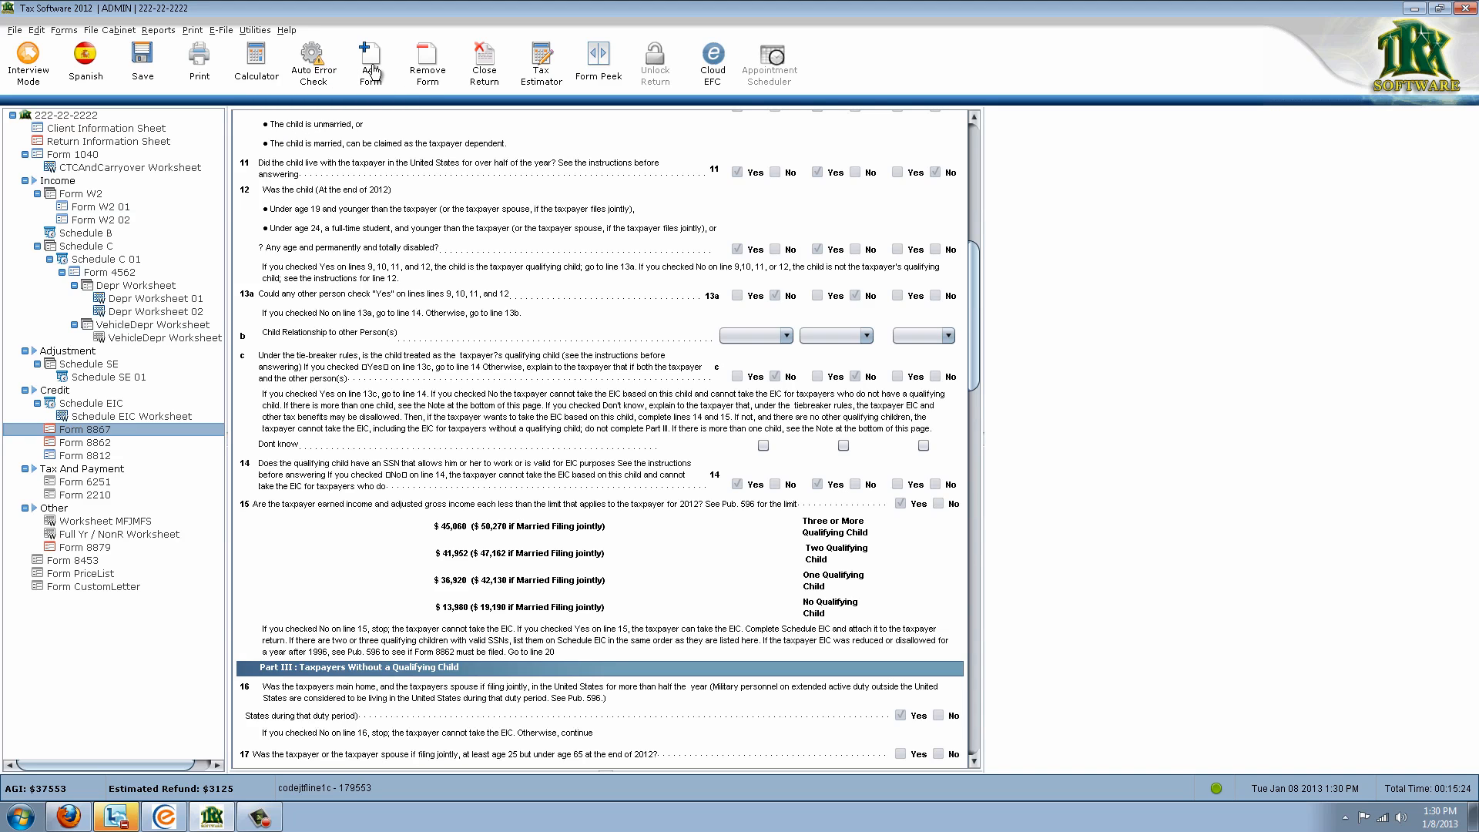
{"action": "left_click", "coordinate": [372, 73]}
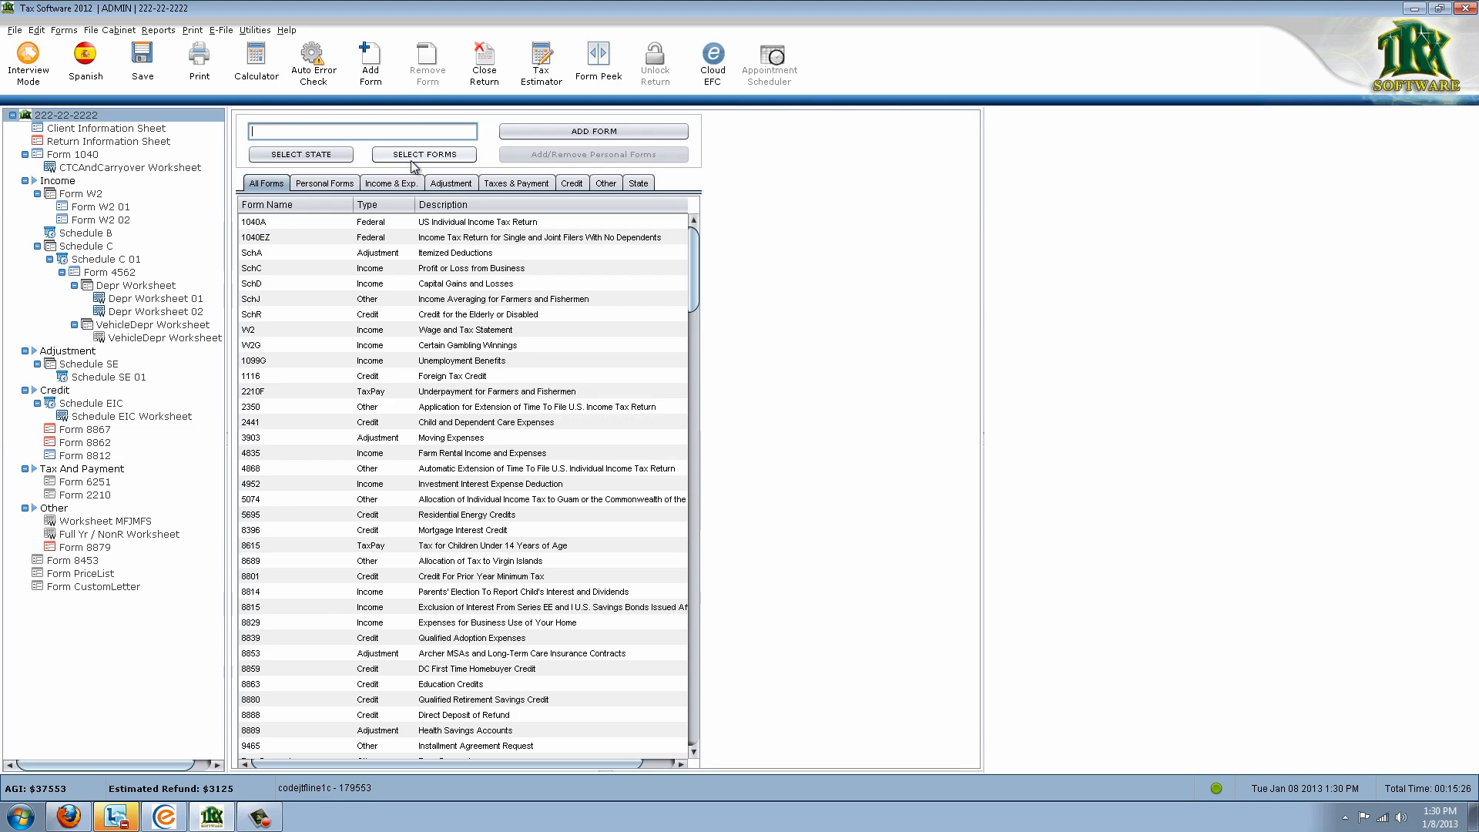
Search the form list for 1099 and choose Form 1099M to add
{"action": "type", "text": "1040A"}
{"action": "key", "text": "BackSpace"}
{"action": "key", "text": "BackSpace"}
{"action": "key", "text": "BackSpace"}
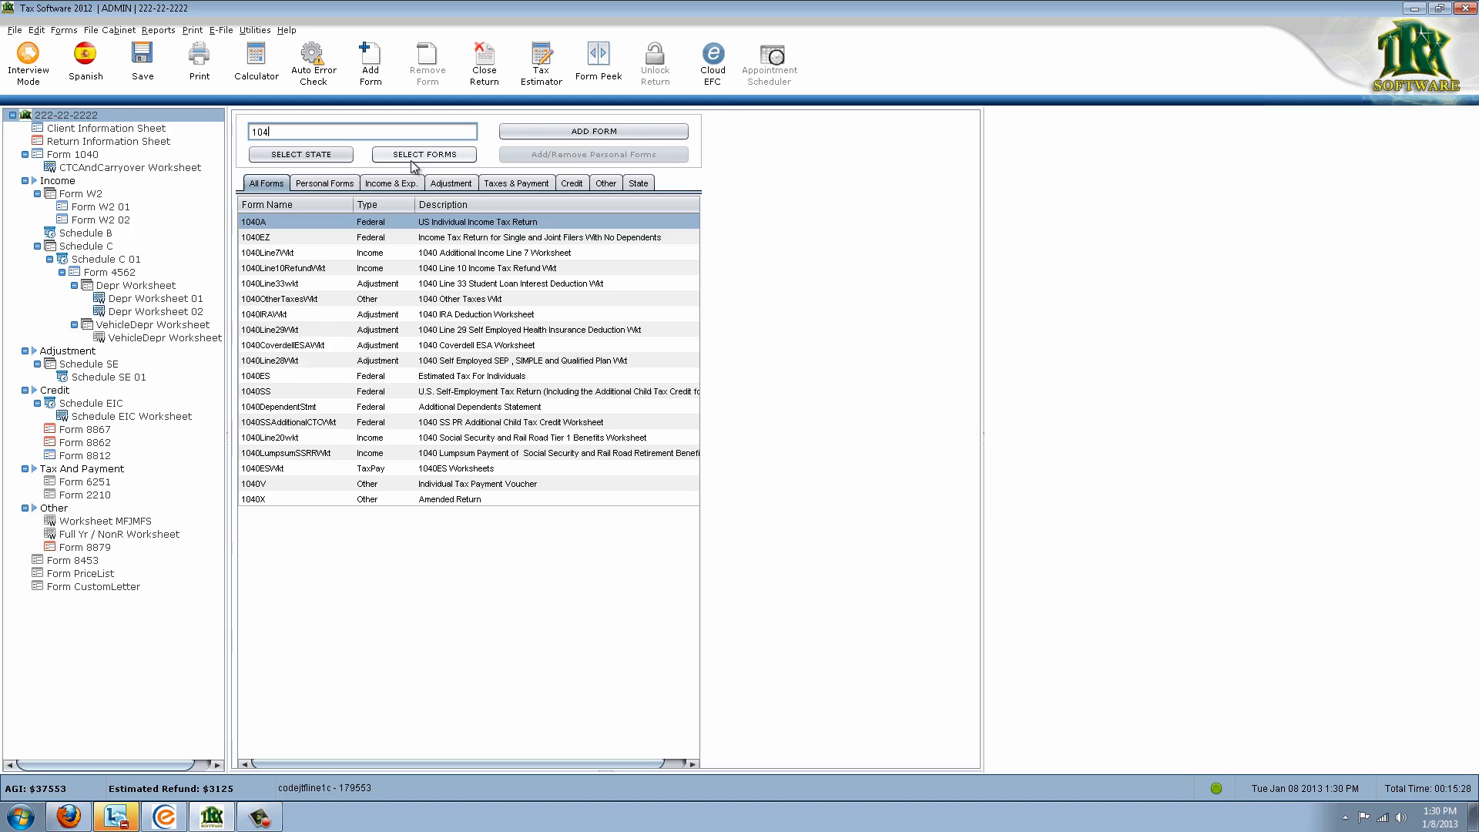
{"action": "type", "text": "99G"}
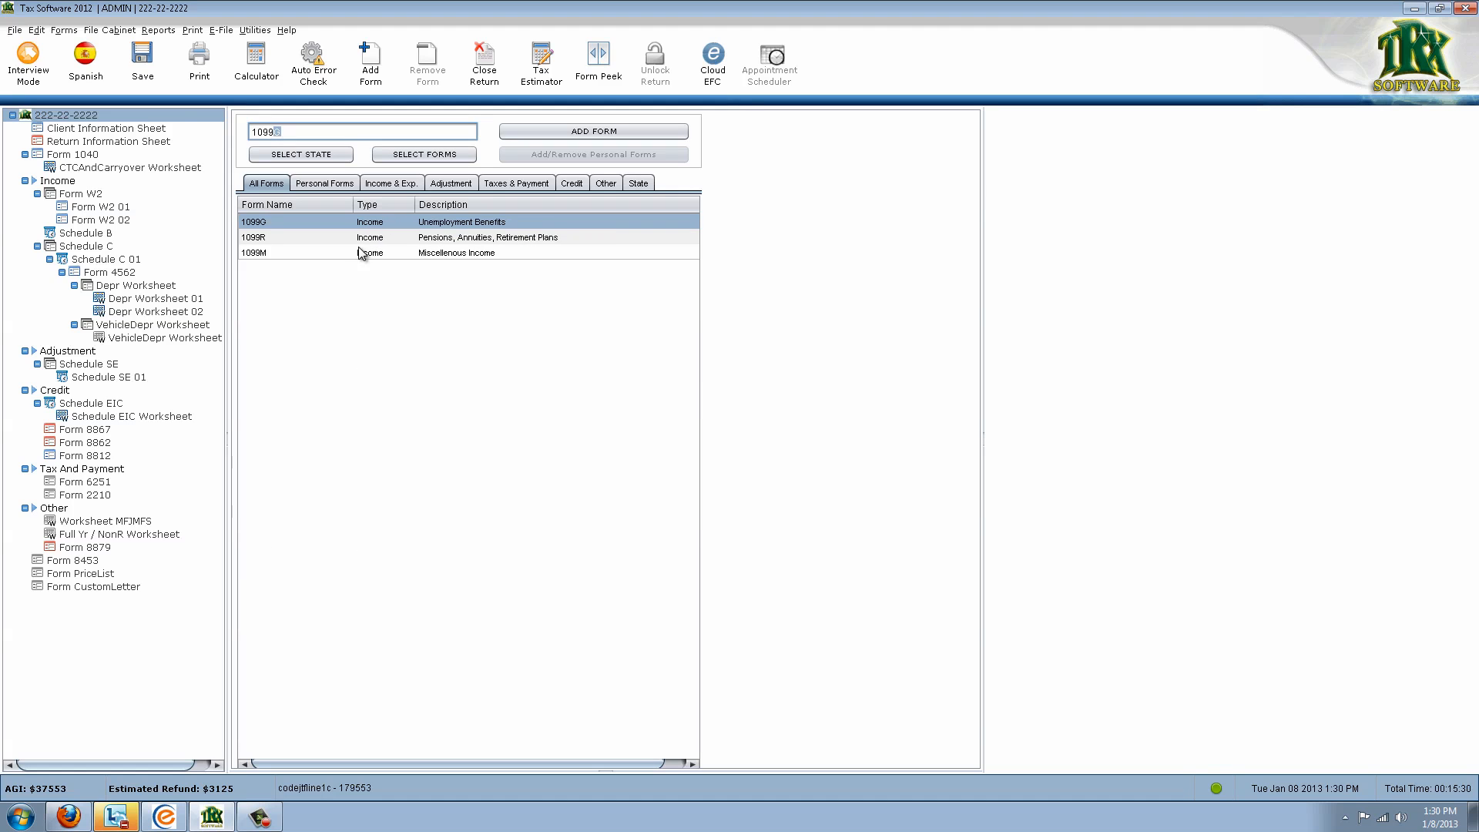
{"action": "left_click", "coordinate": [339, 254]}
{"action": "double_click", "coordinate": [339, 254]}
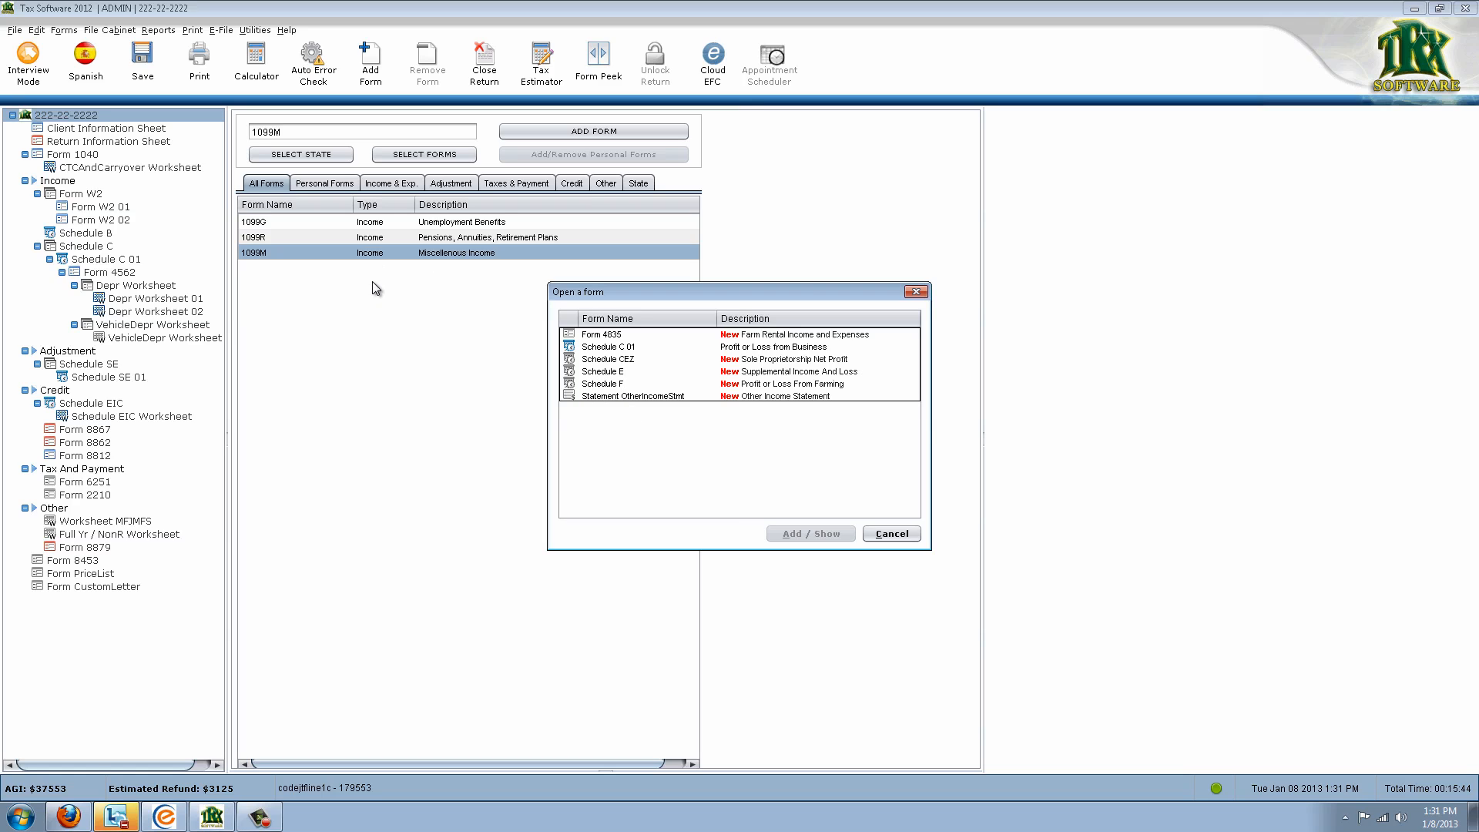
Attach a single Form 1099M under Statement OtherIncomeStmt
{"action": "left_click", "coordinate": [599, 395]}
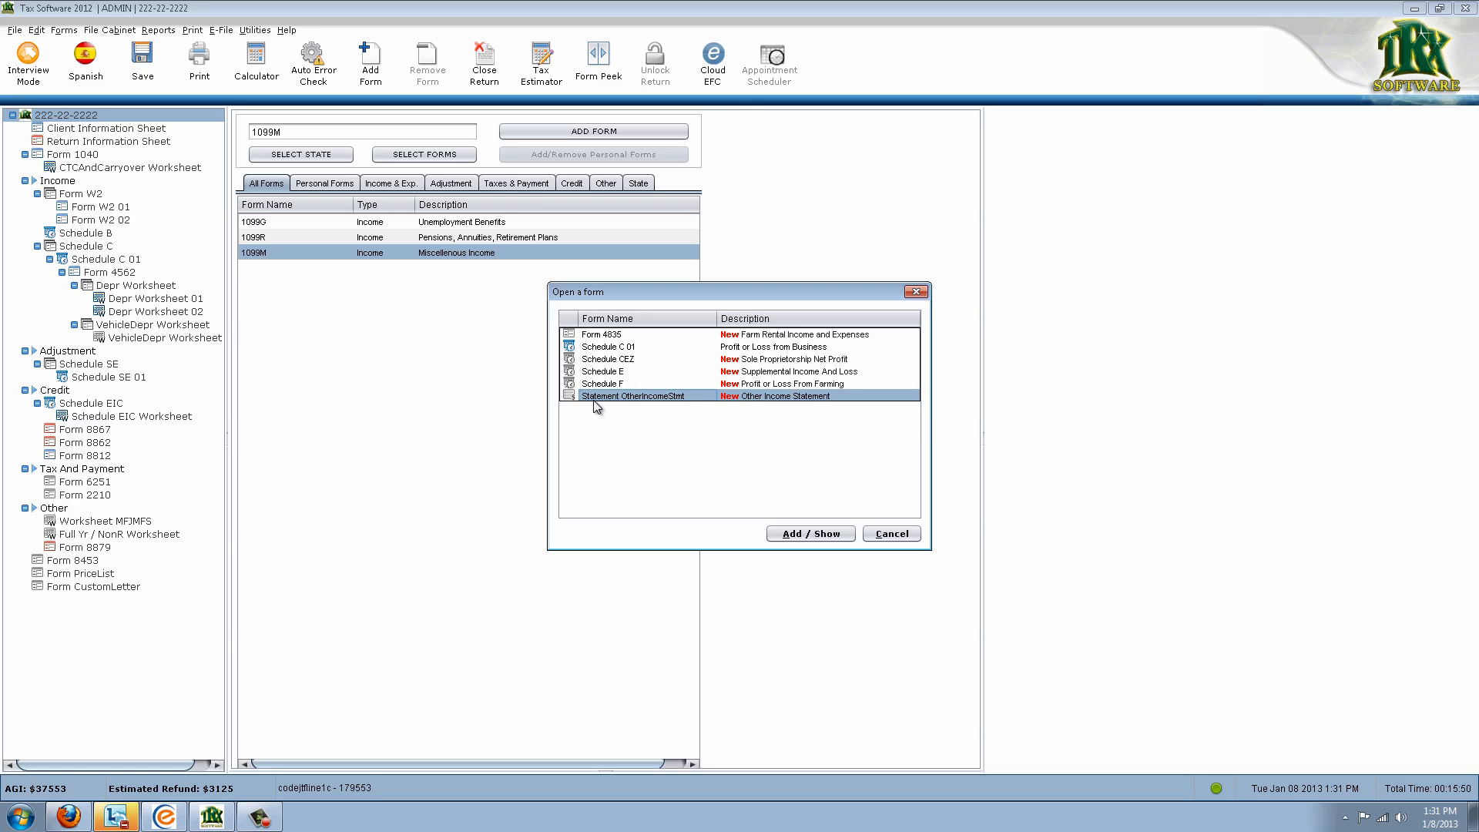
{"action": "double_click", "coordinate": [594, 400]}
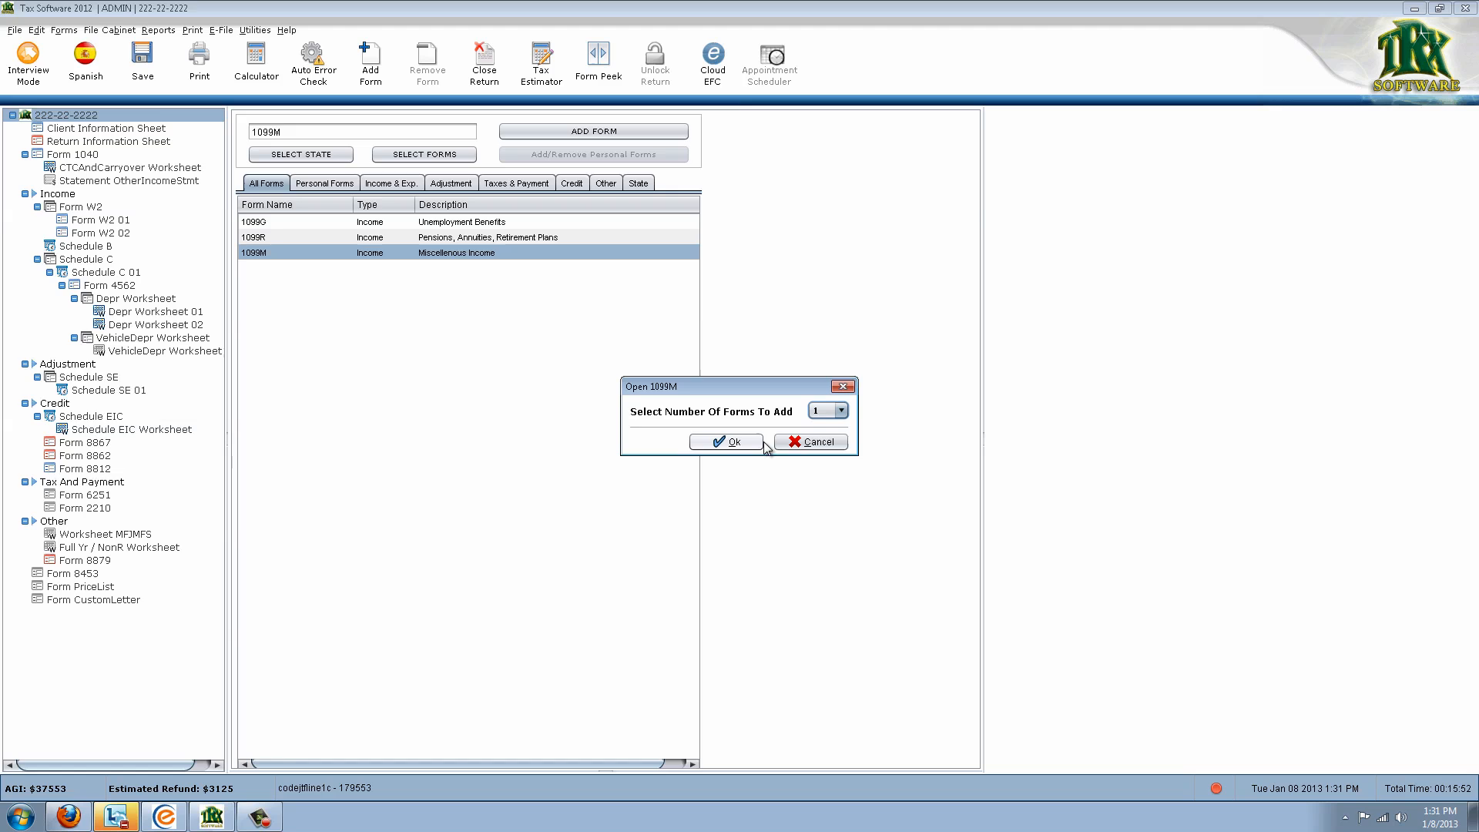
{"action": "left_click", "coordinate": [727, 448]}
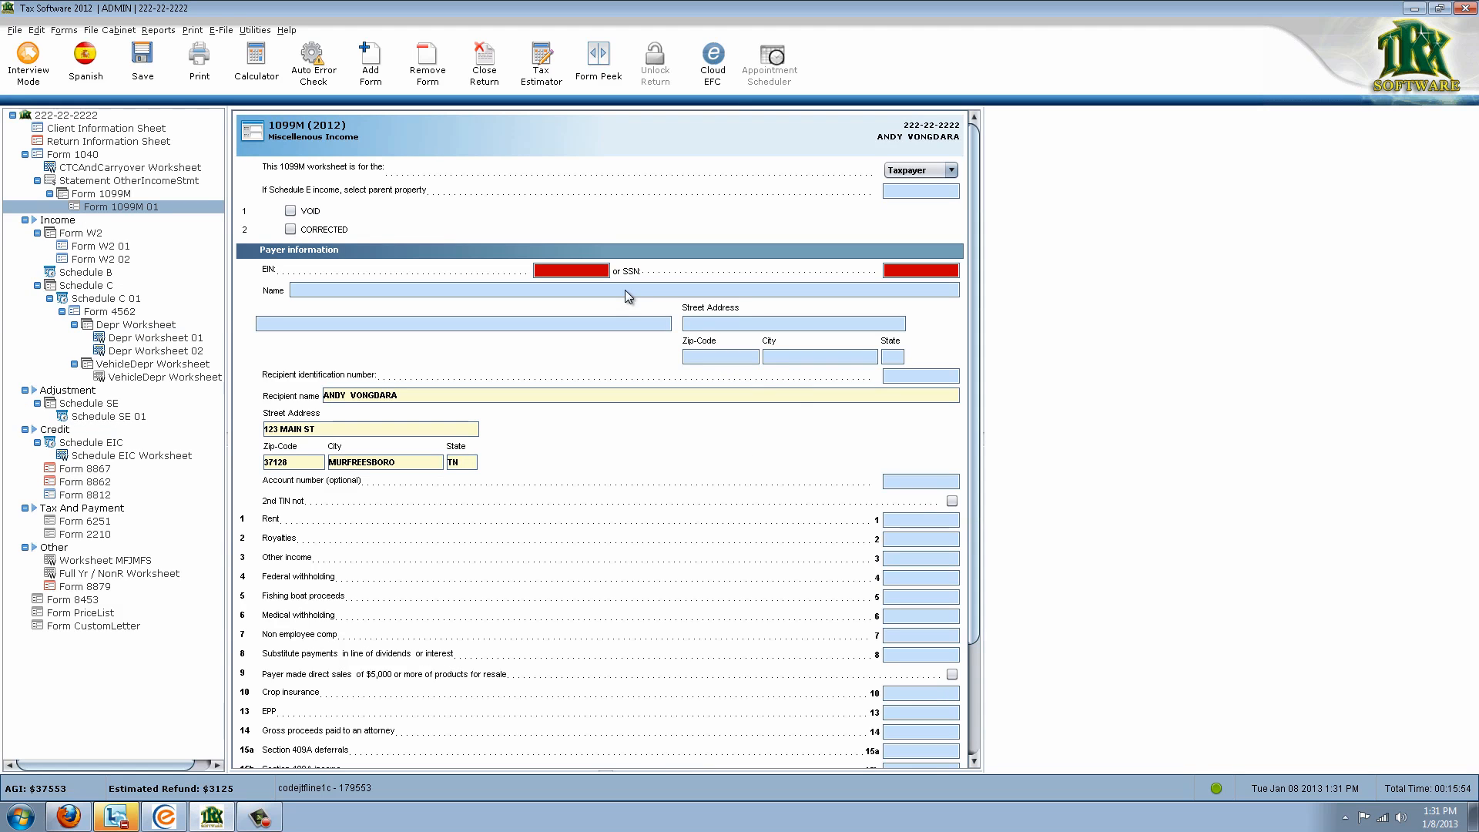
Enter 2000 on Form 1099M 01 line 3 Other income and check the Other Income Statement
{"action": "scroll", "coordinate": [893, 516], "scroll_direction": "down", "scroll_amount": 1}
{"action": "scroll", "coordinate": [894, 516], "scroll_direction": "down", "scroll_amount": 1}
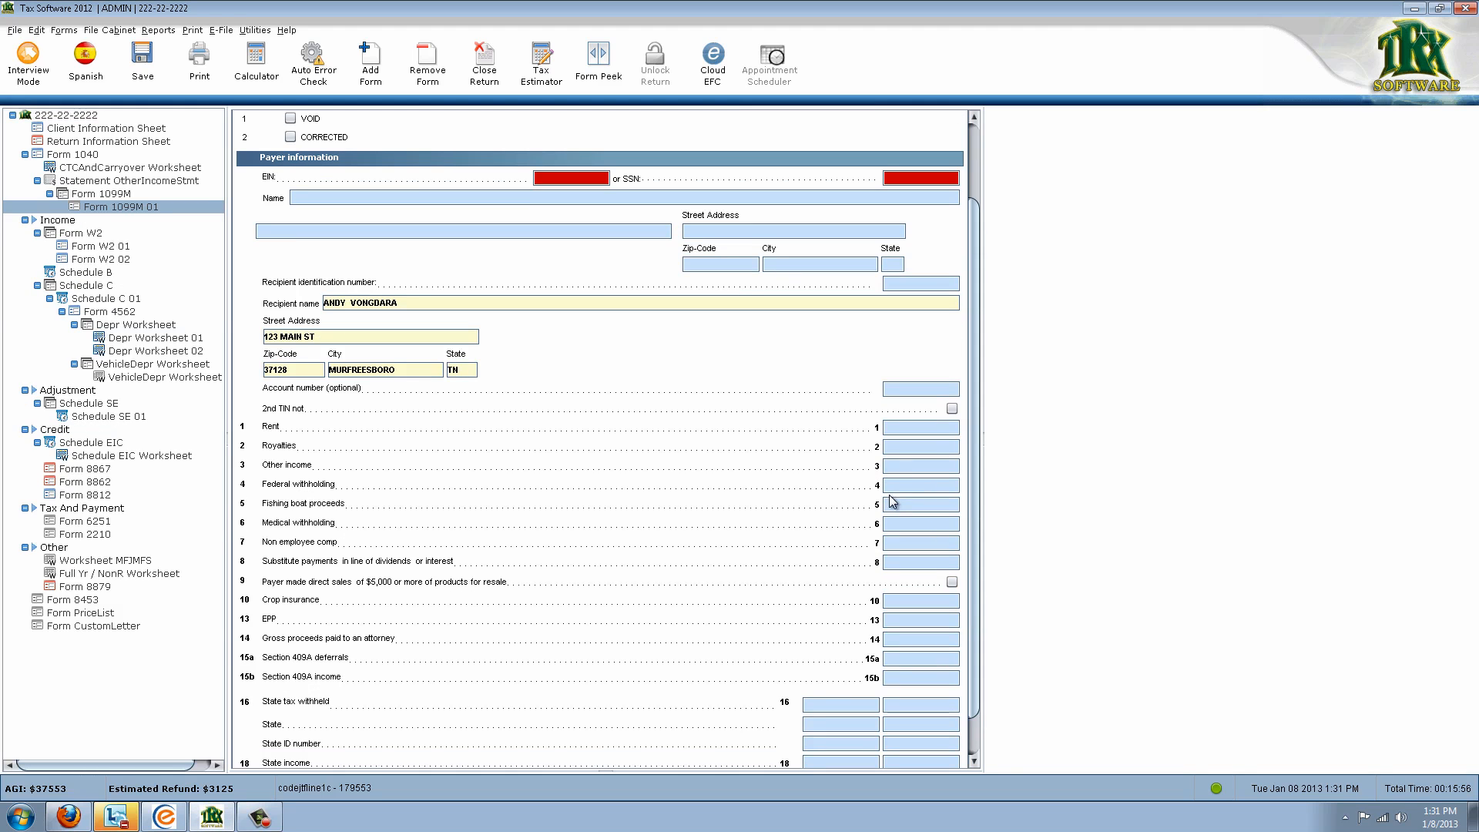
{"action": "left_click", "coordinate": [921, 466]}
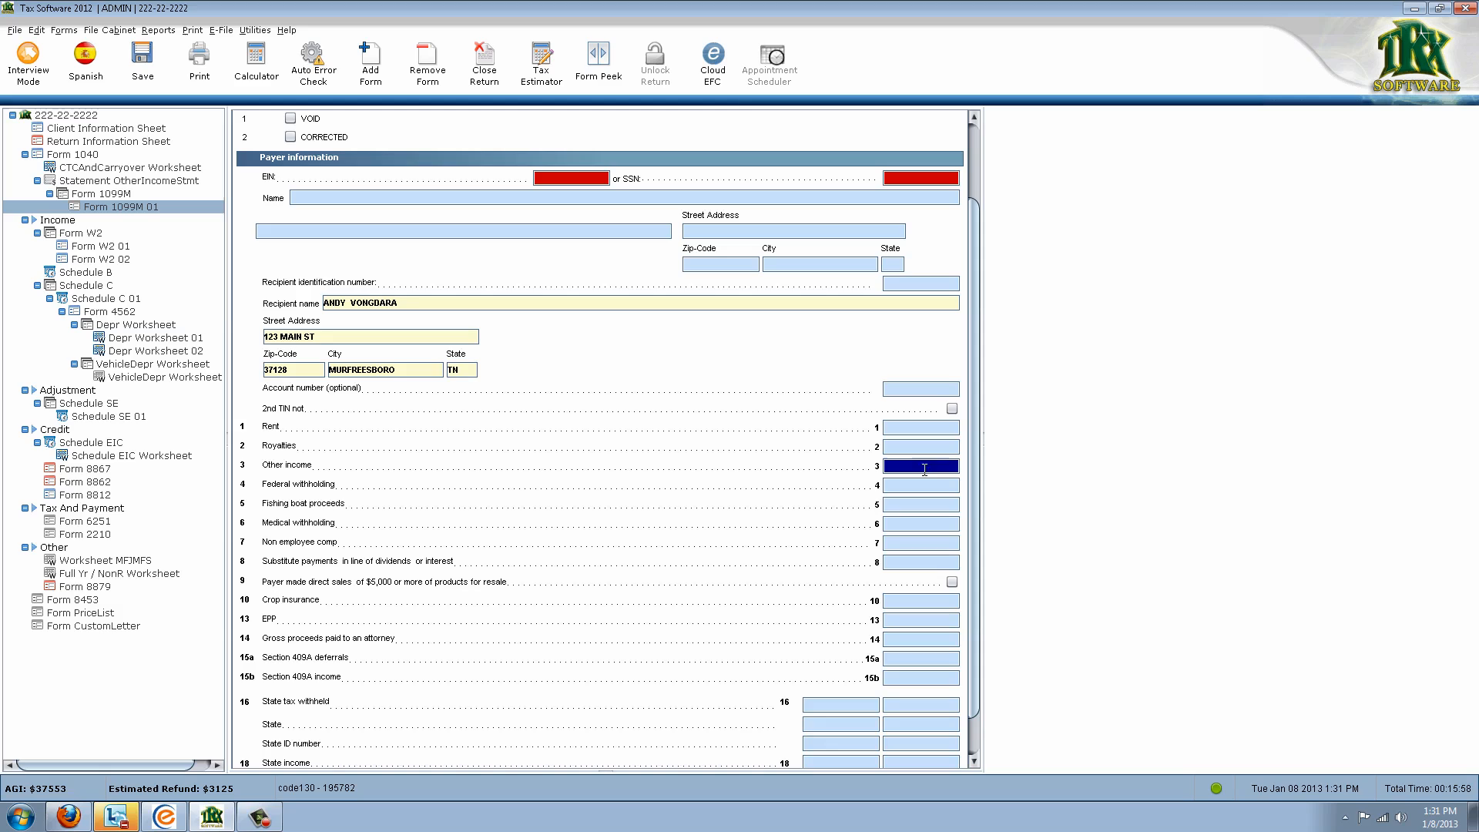
{"action": "type", "text": "2000"}
{"action": "key", "text": "Tab"}
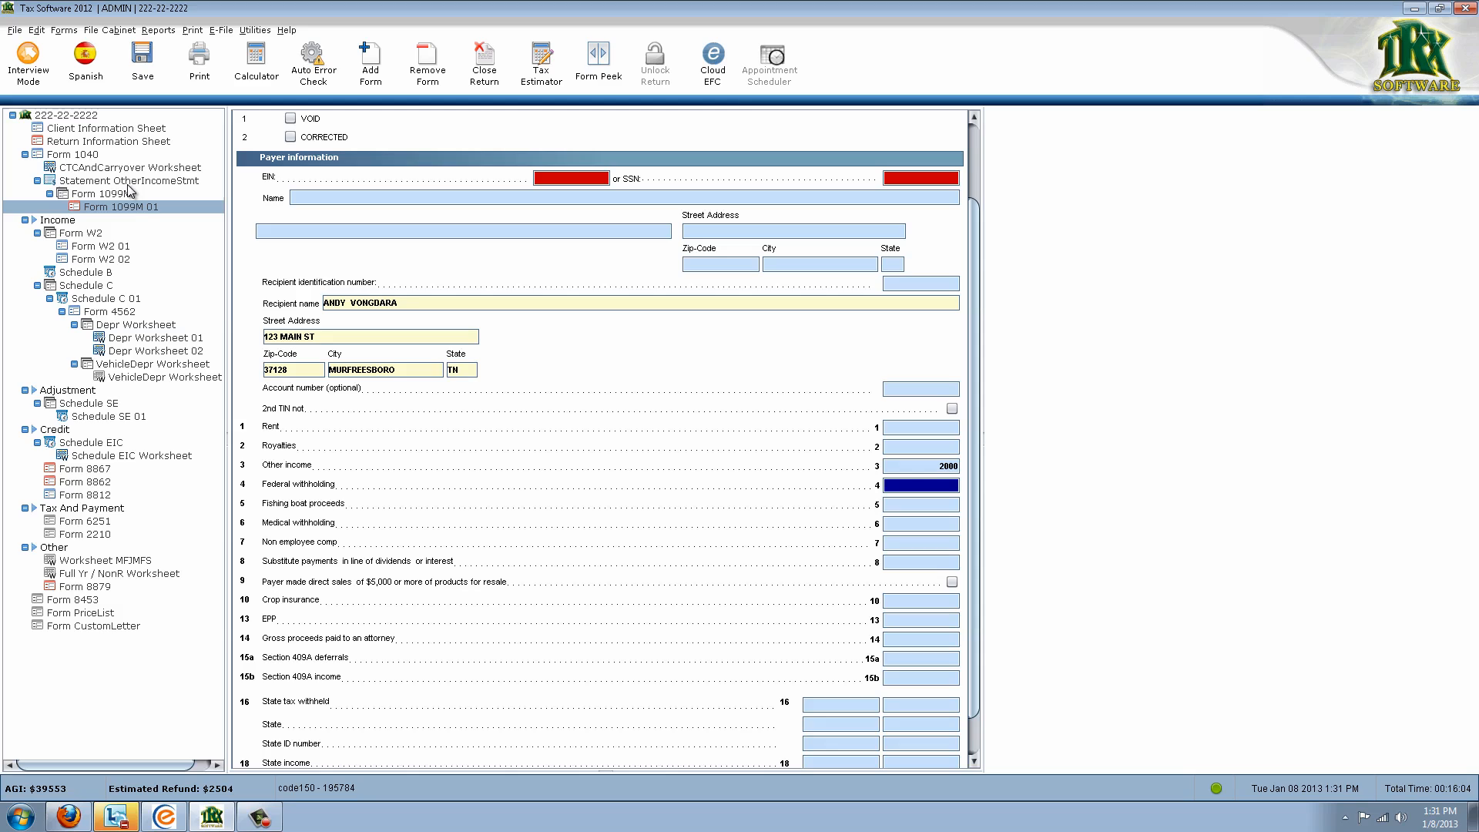
{"action": "left_click", "coordinate": [84, 182]}
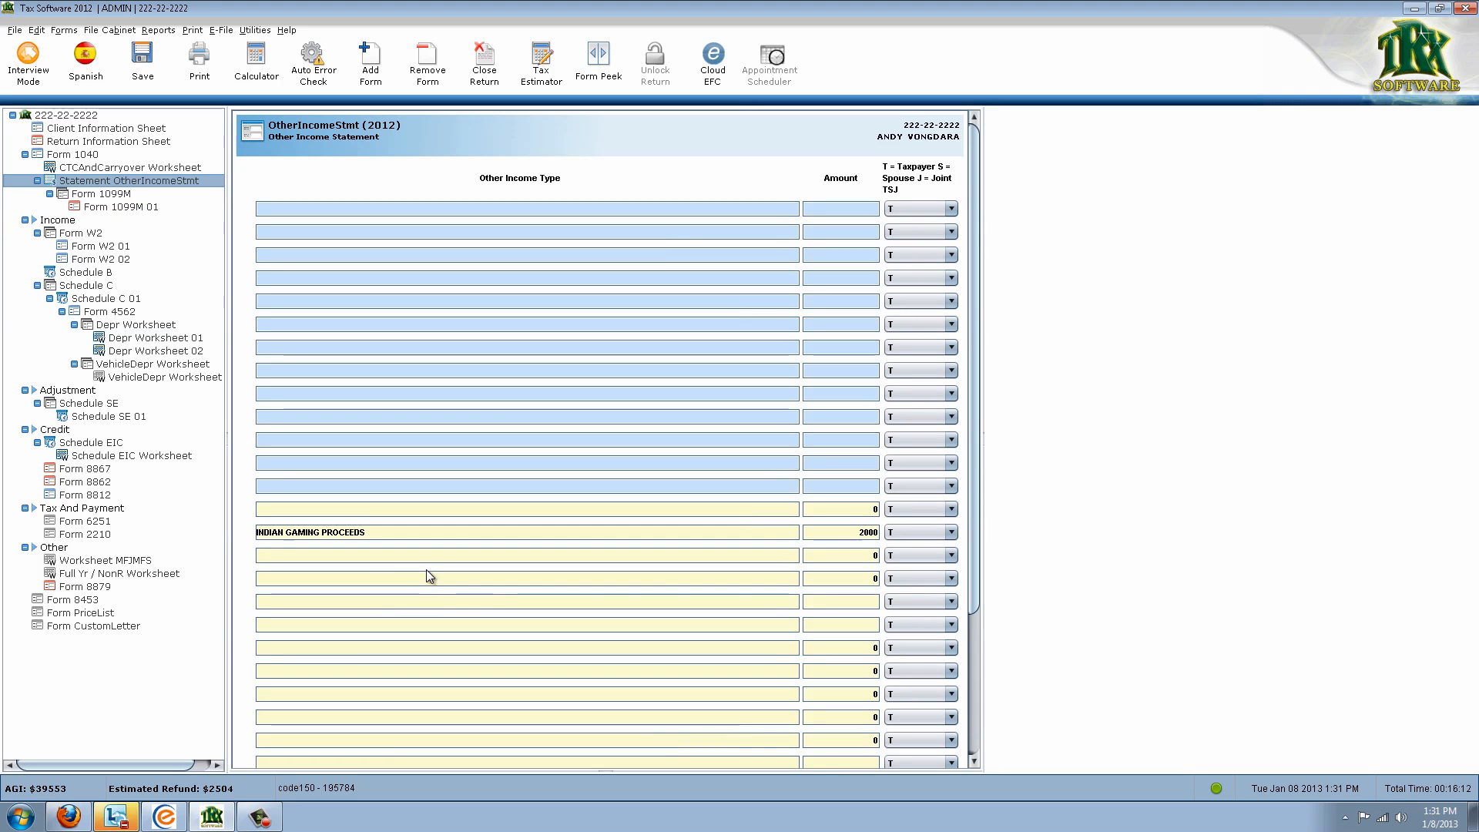
Go from Form 1099M 01 to Form 1040 and verify line 21 other income of 2000
{"action": "left_click", "coordinate": [147, 208]}
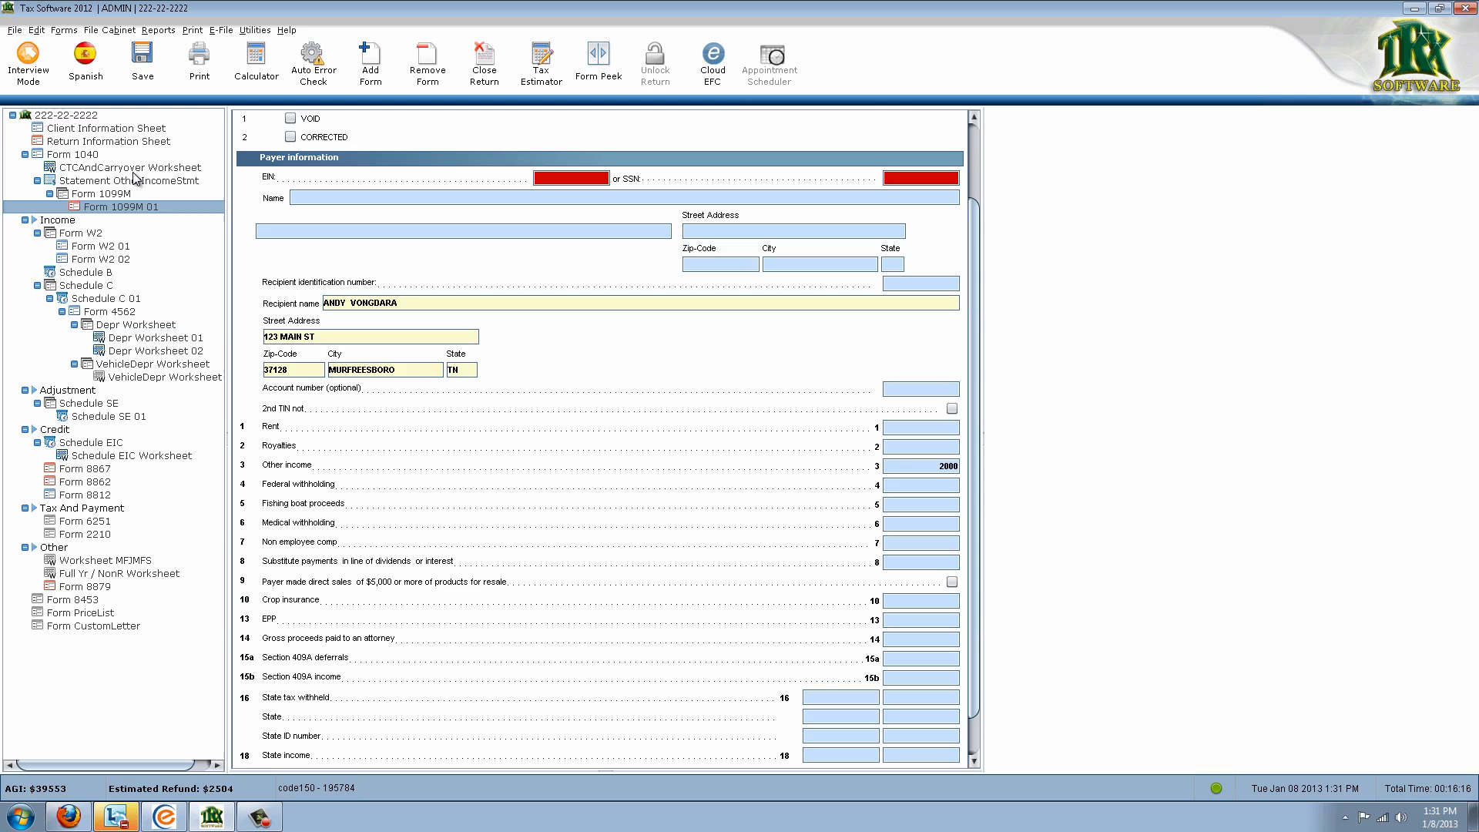
{"action": "left_click", "coordinate": [80, 156]}
{"action": "scroll", "coordinate": [574, 586], "scroll_direction": "down", "scroll_amount": 10}
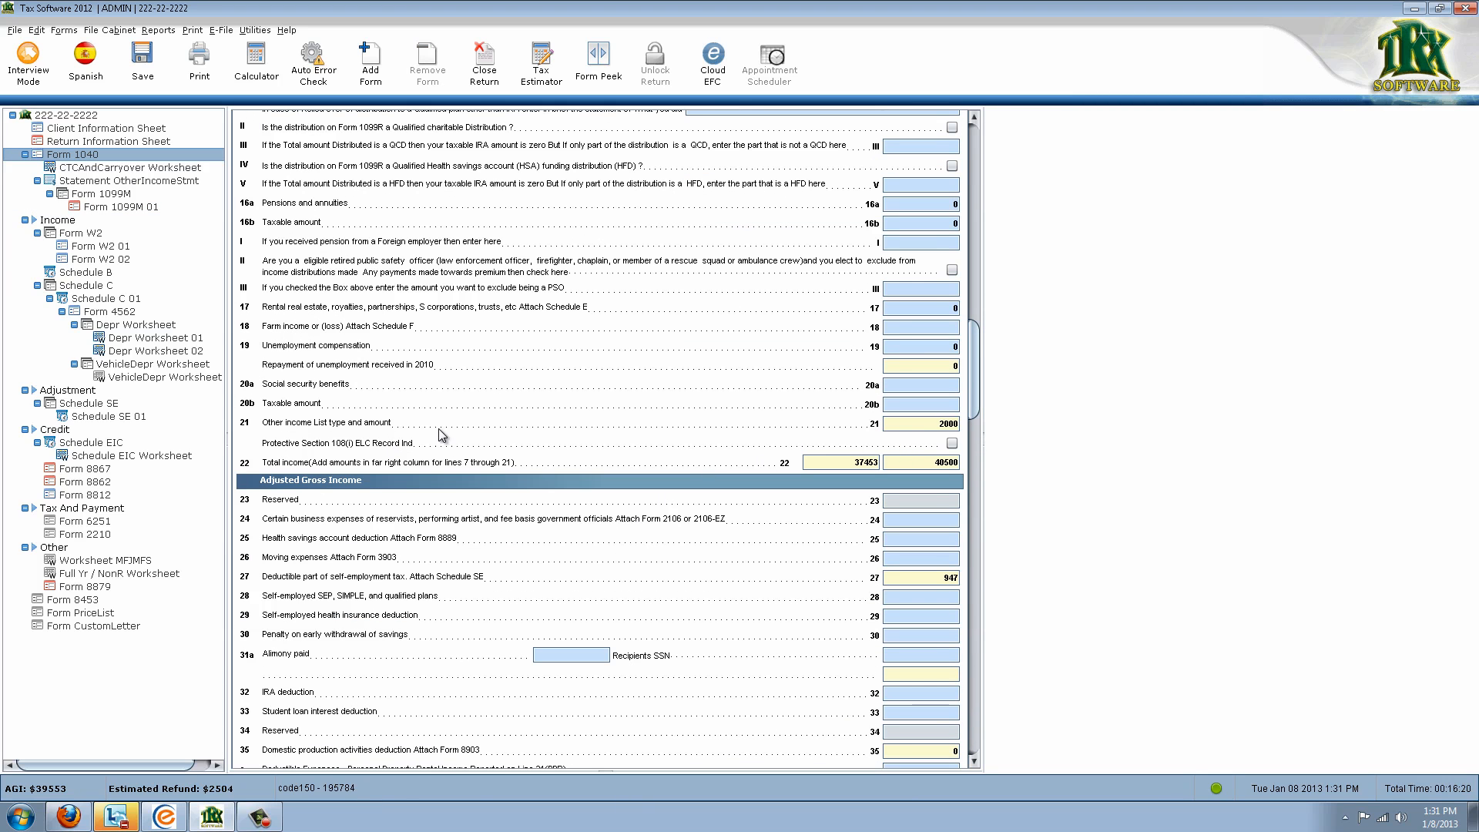
{"action": "left_click", "coordinate": [915, 424]}
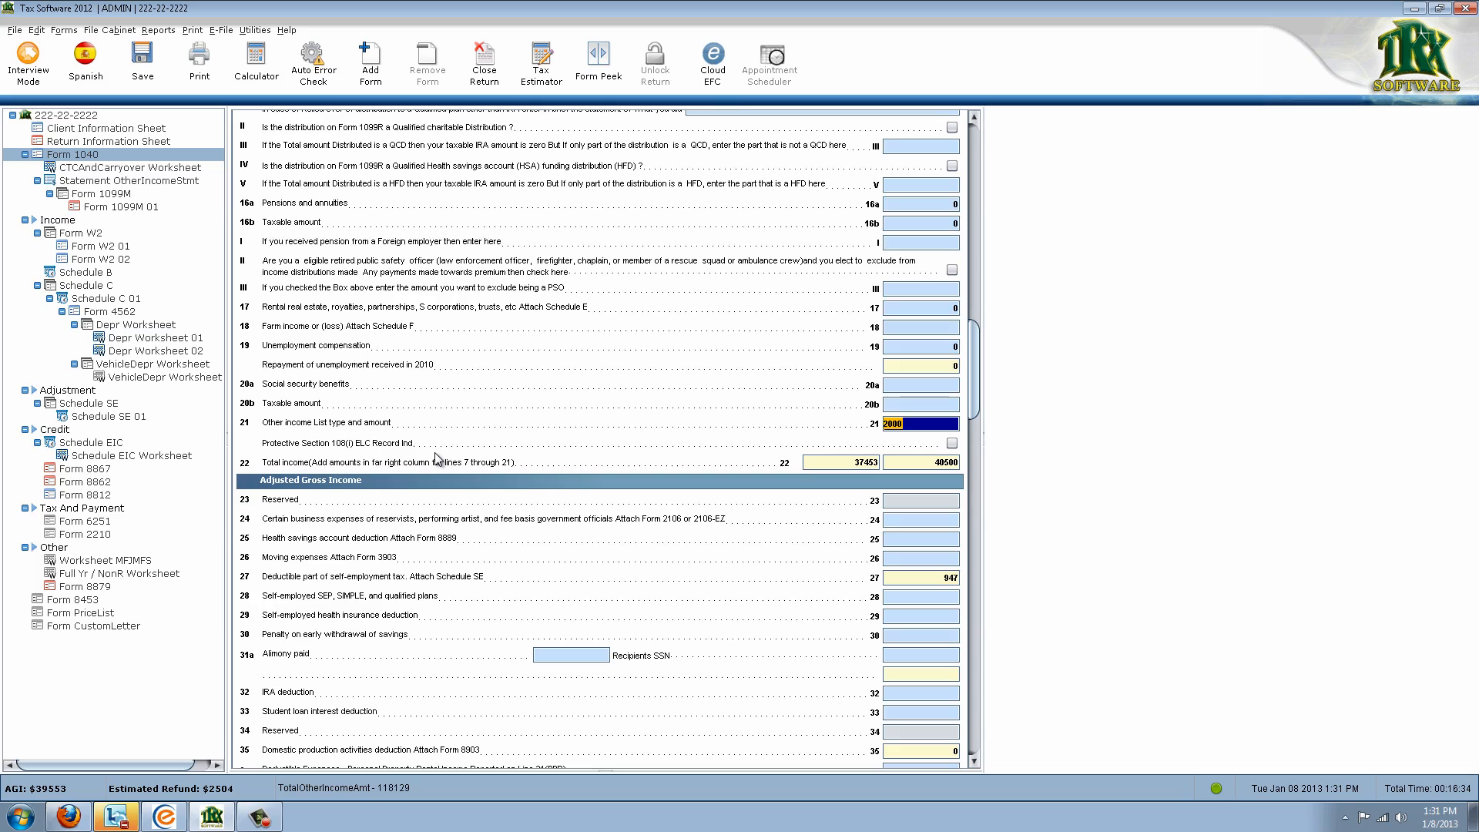
{"action": "left_click", "coordinate": [117, 457]}
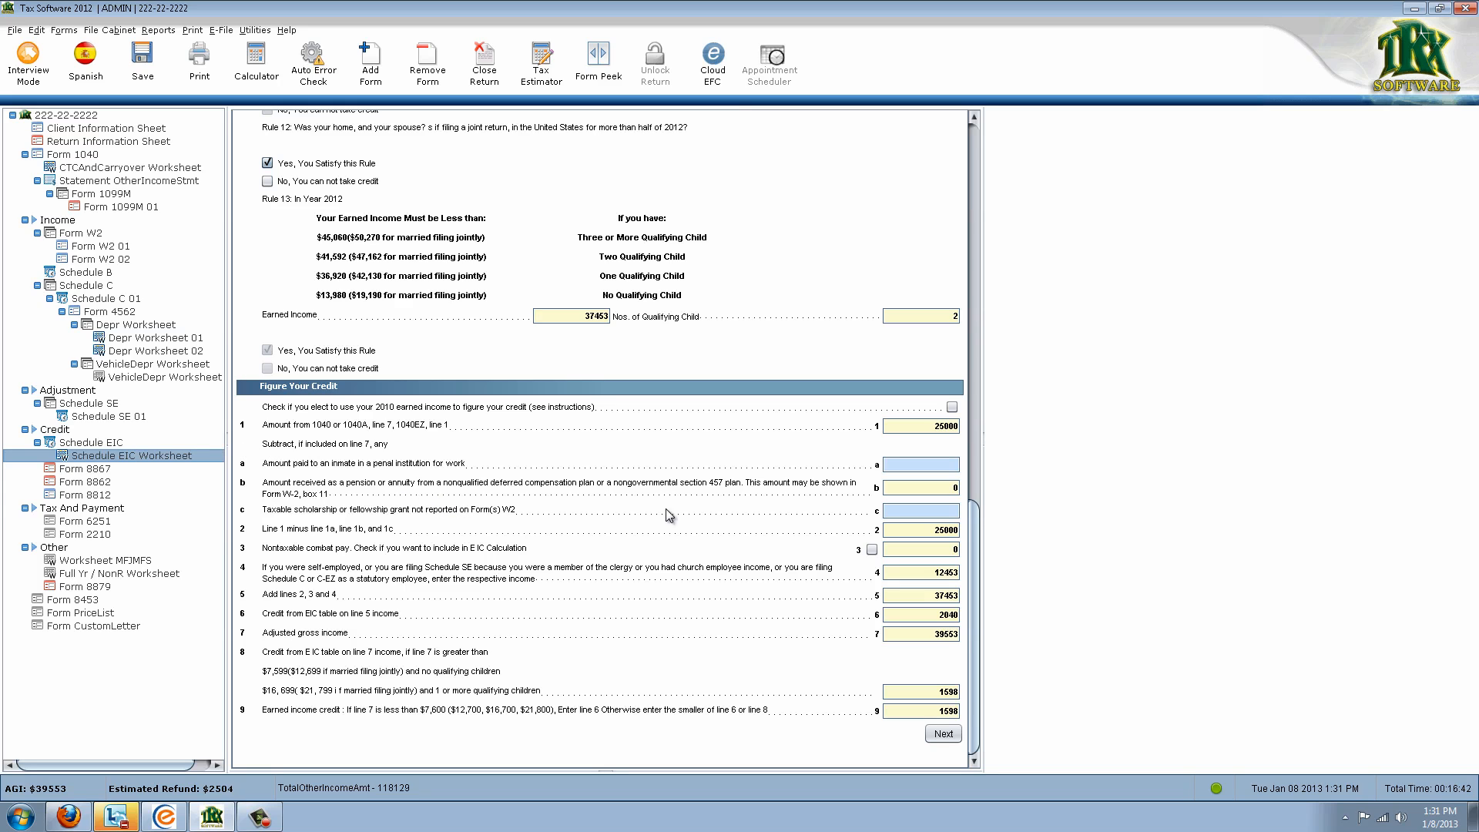
{"action": "left_click", "coordinate": [73, 154]}
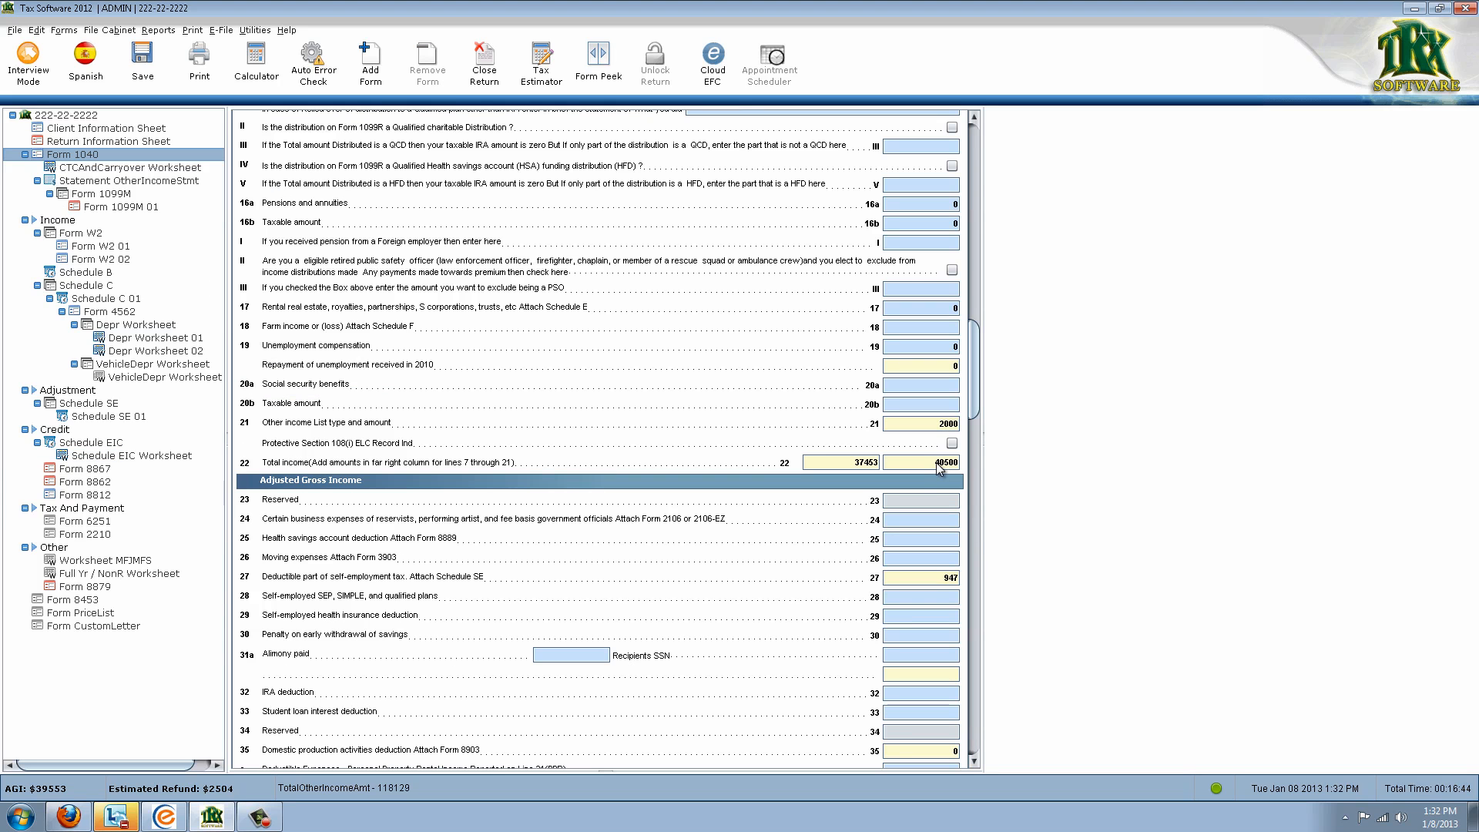
{"action": "left_click", "coordinate": [921, 467]}
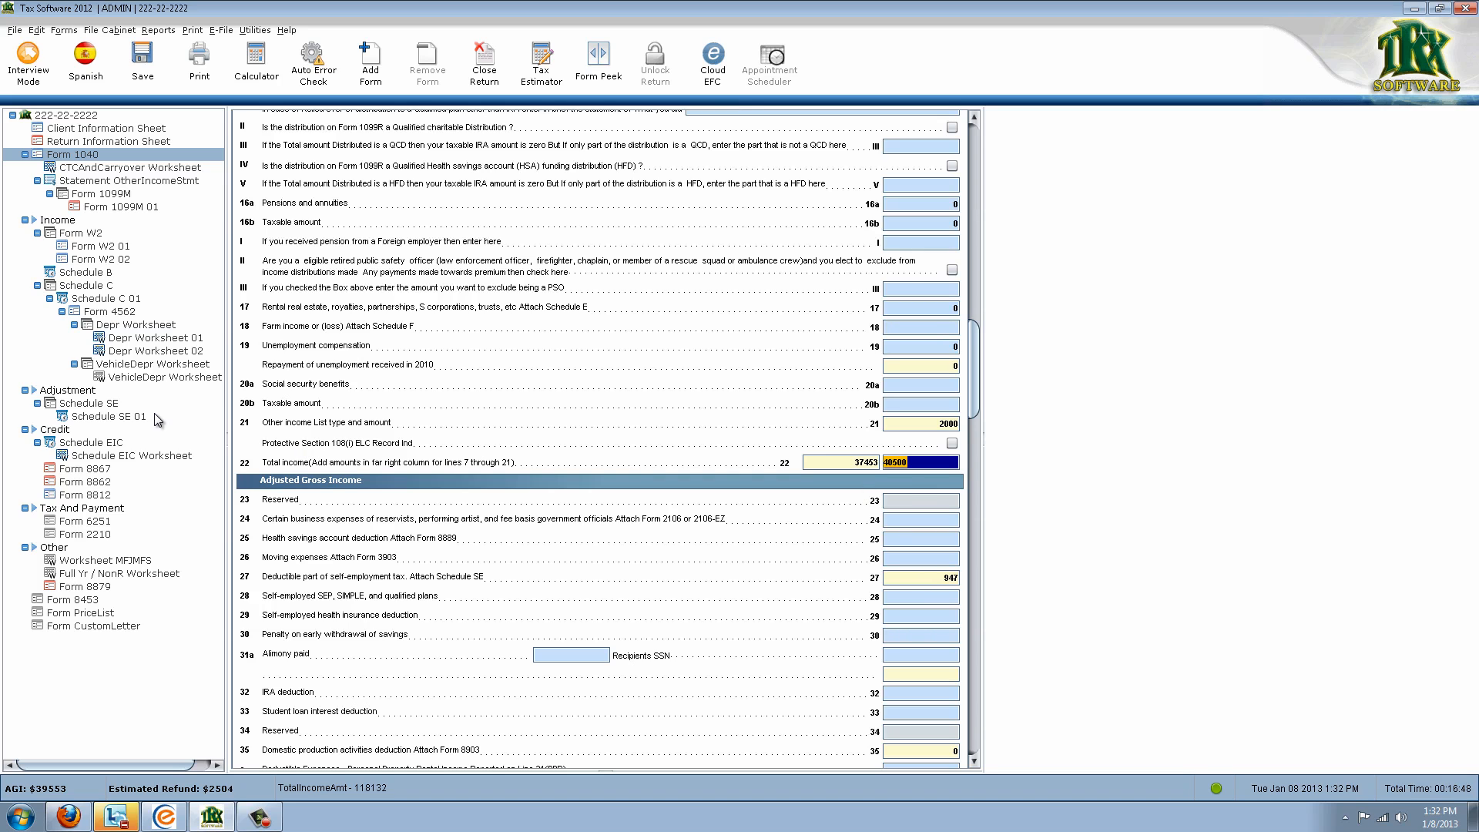
{"action": "left_click", "coordinate": [137, 447]}
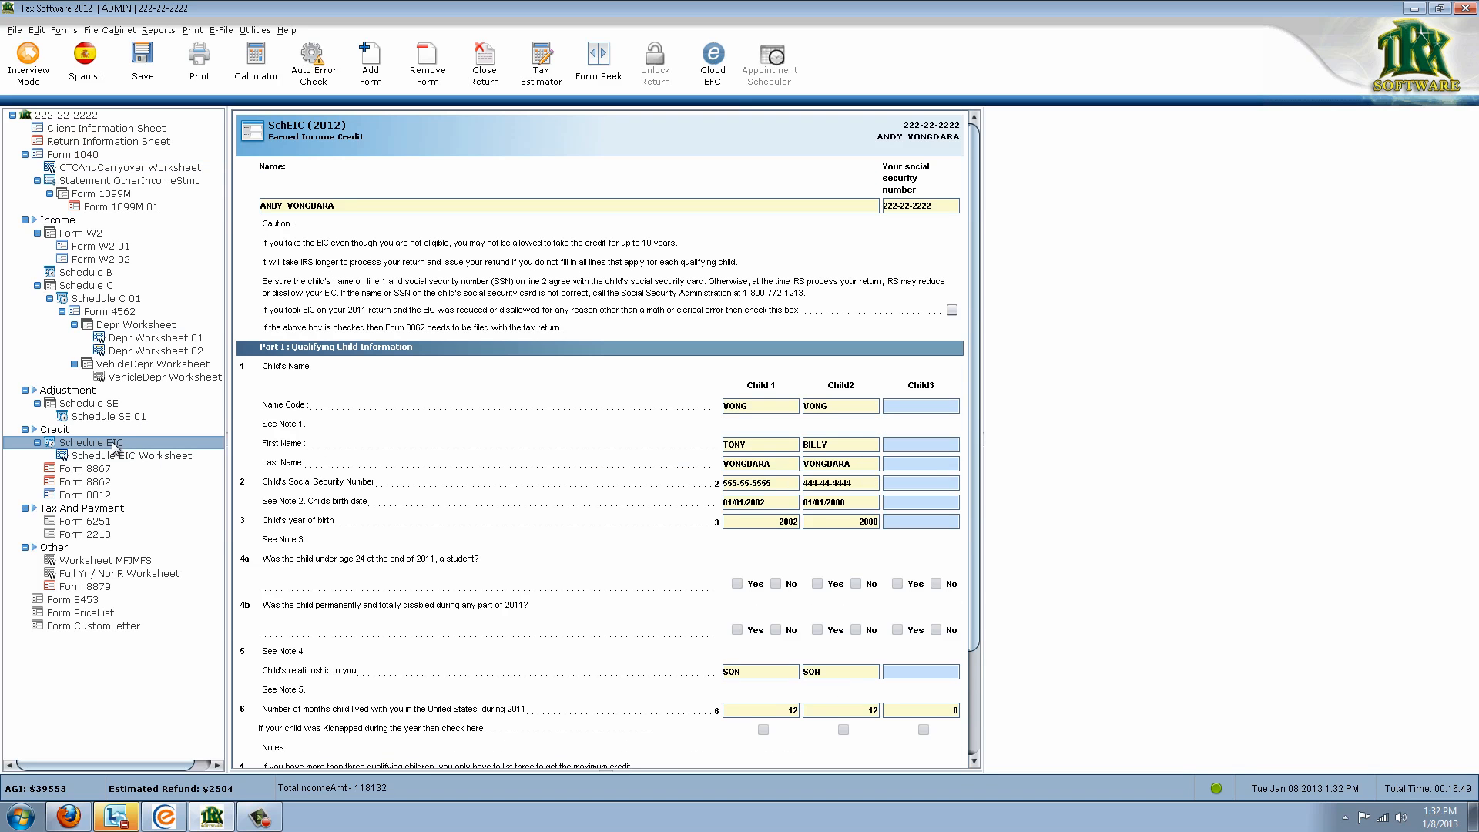
{"action": "left_click", "coordinate": [96, 457]}
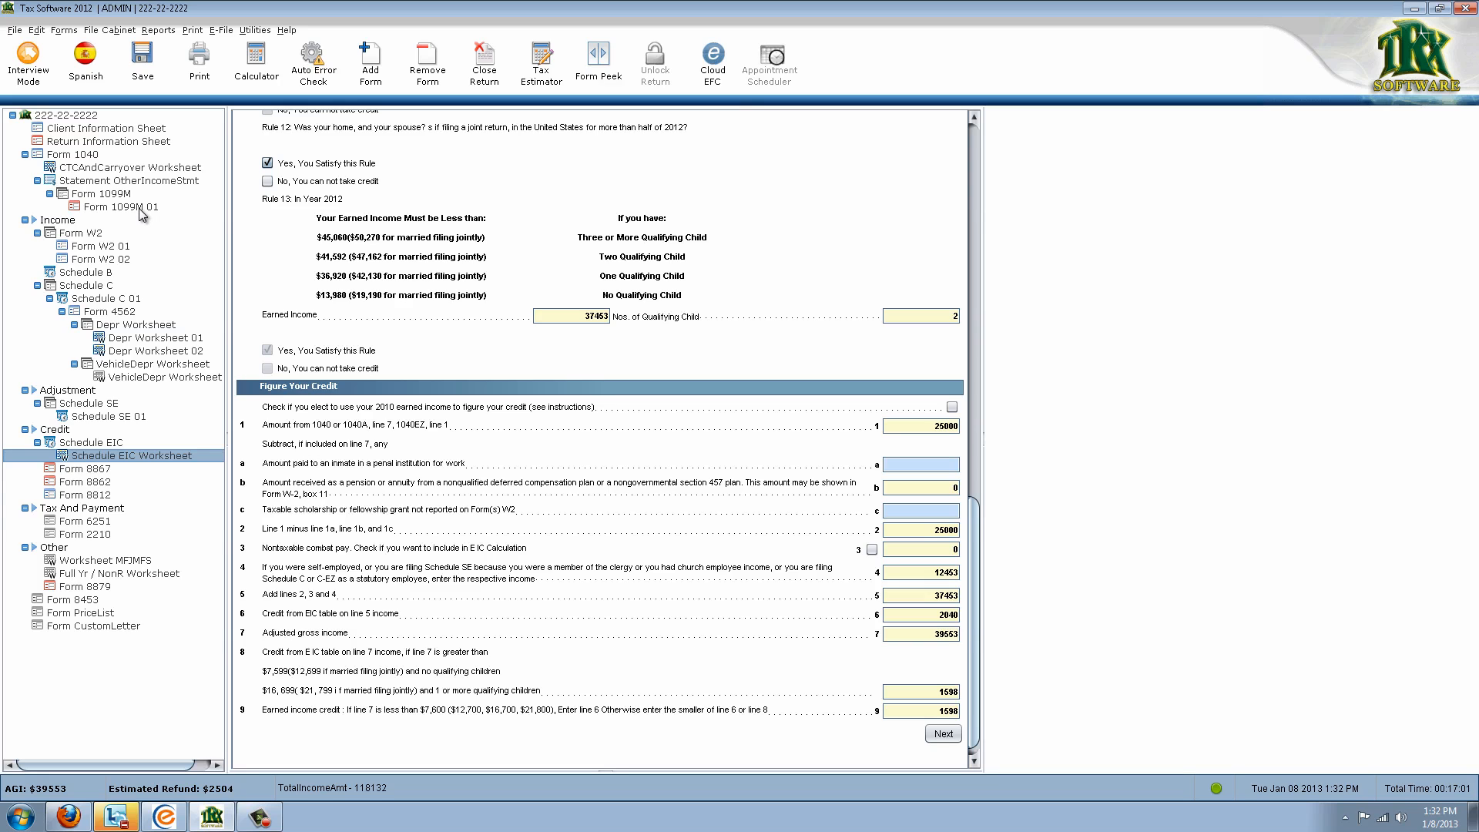
Scroll through Form 1040's income lines, then switch to the Meeting Manager window
{"action": "left_click", "coordinate": [75, 155]}
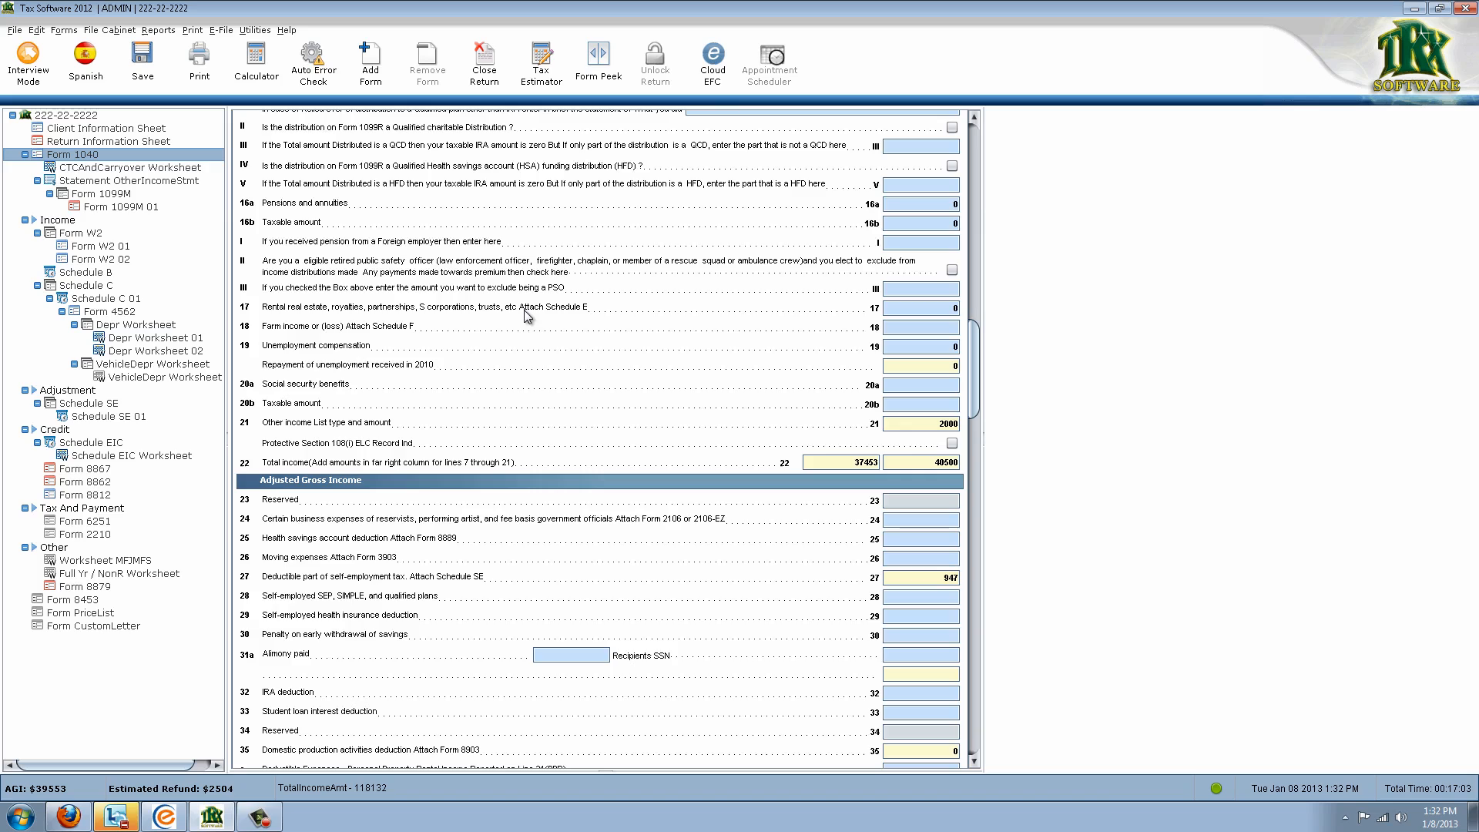
{"action": "scroll", "coordinate": [527, 316], "scroll_direction": "up", "scroll_amount": 10}
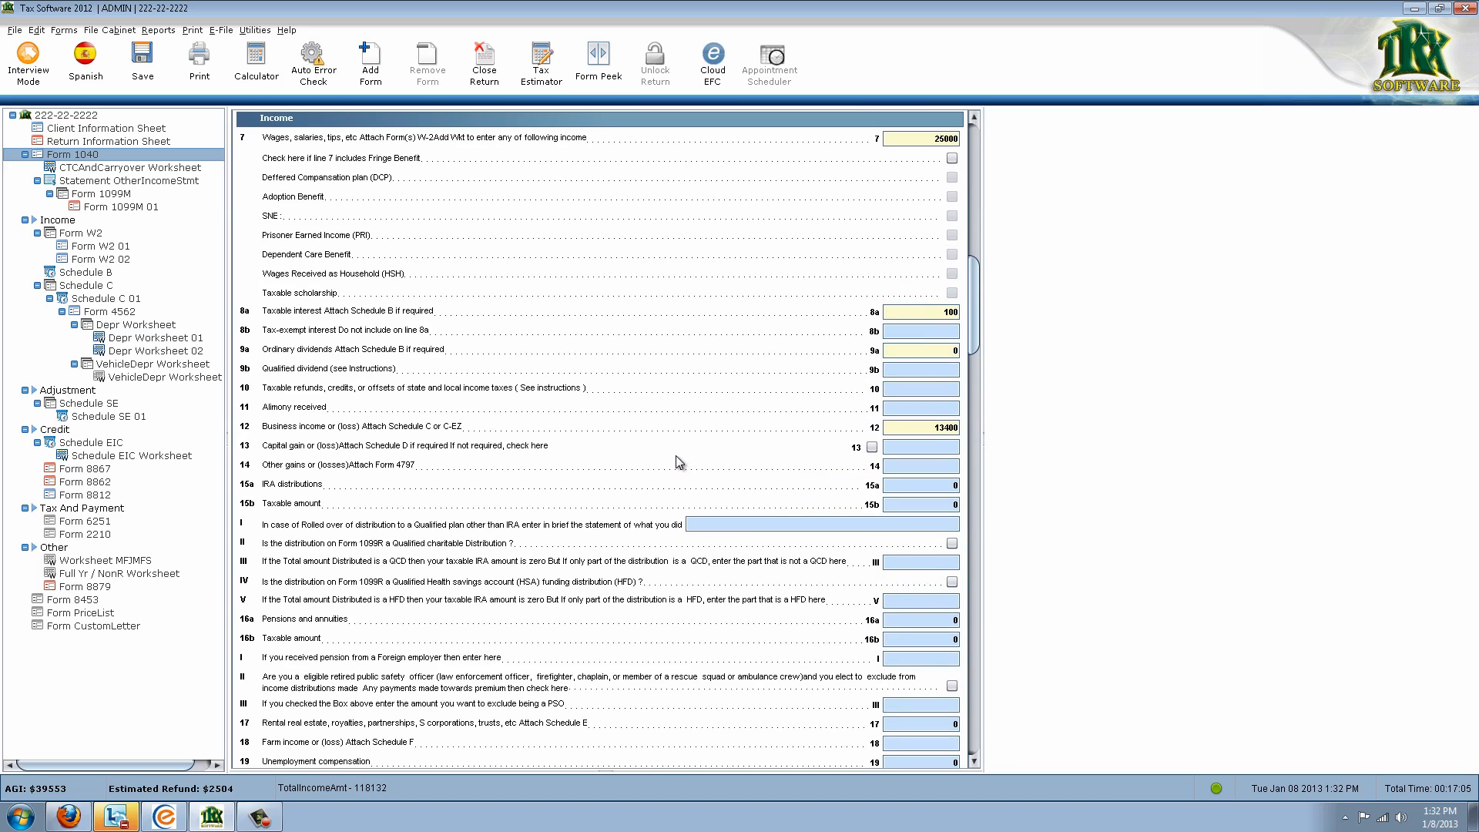
{"action": "scroll", "coordinate": [677, 478], "scroll_direction": "down", "scroll_amount": 4}
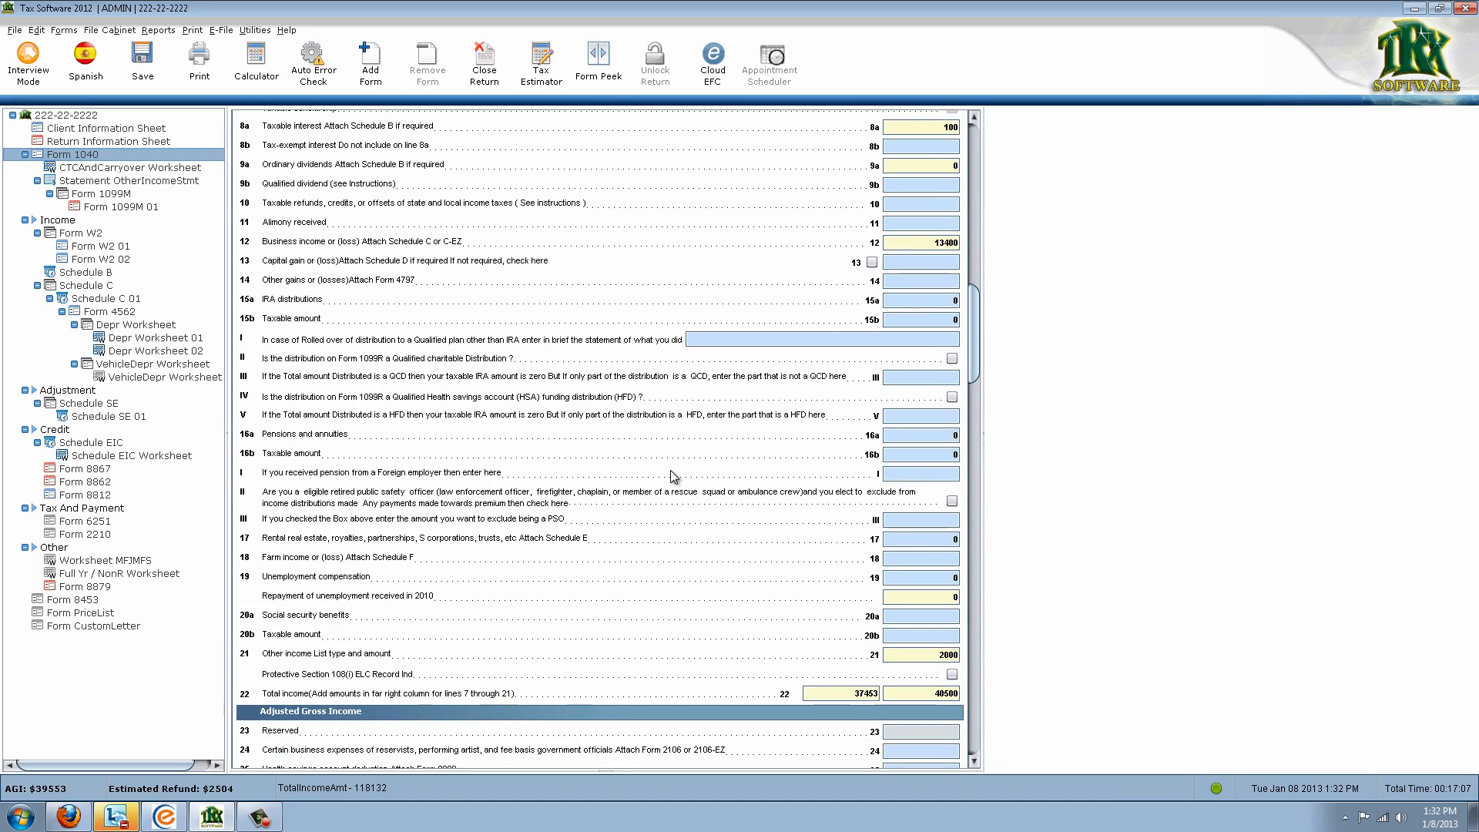
{"action": "scroll", "coordinate": [673, 476], "scroll_direction": "up", "scroll_amount": 6}
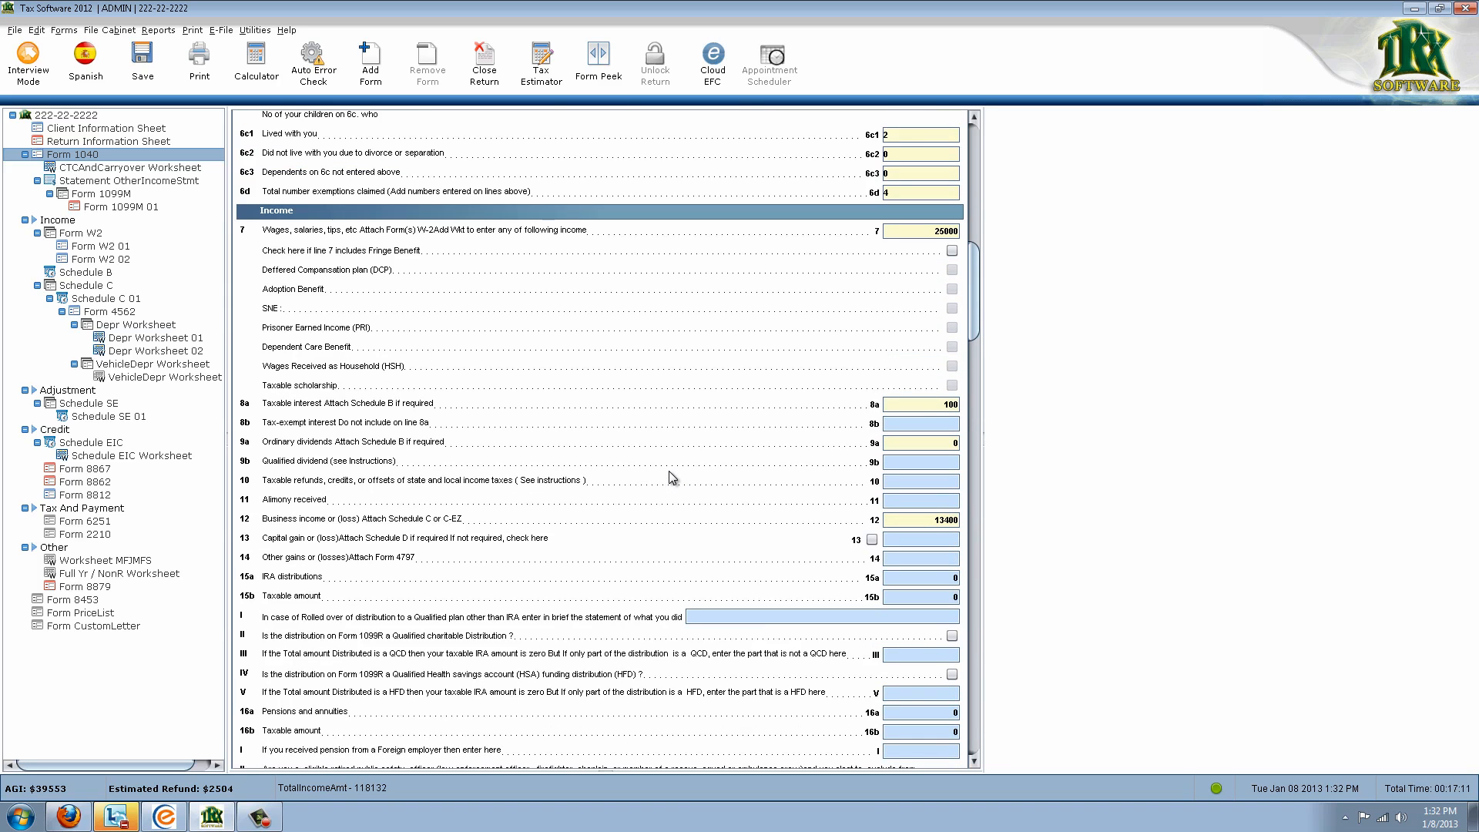
{"action": "scroll", "coordinate": [670, 478], "scroll_direction": "down", "scroll_amount": 5}
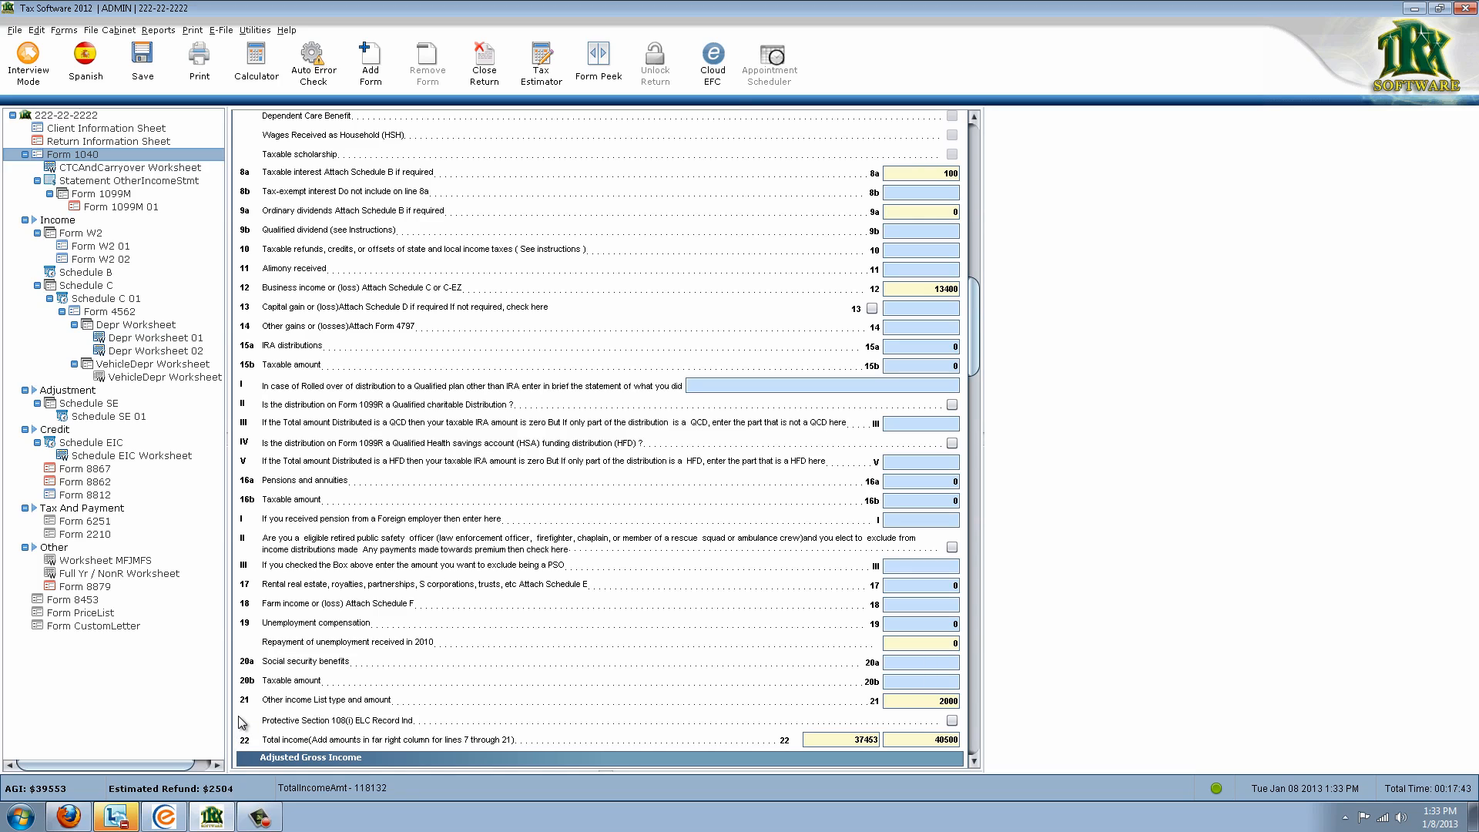
{"action": "left_click", "coordinate": [174, 818]}
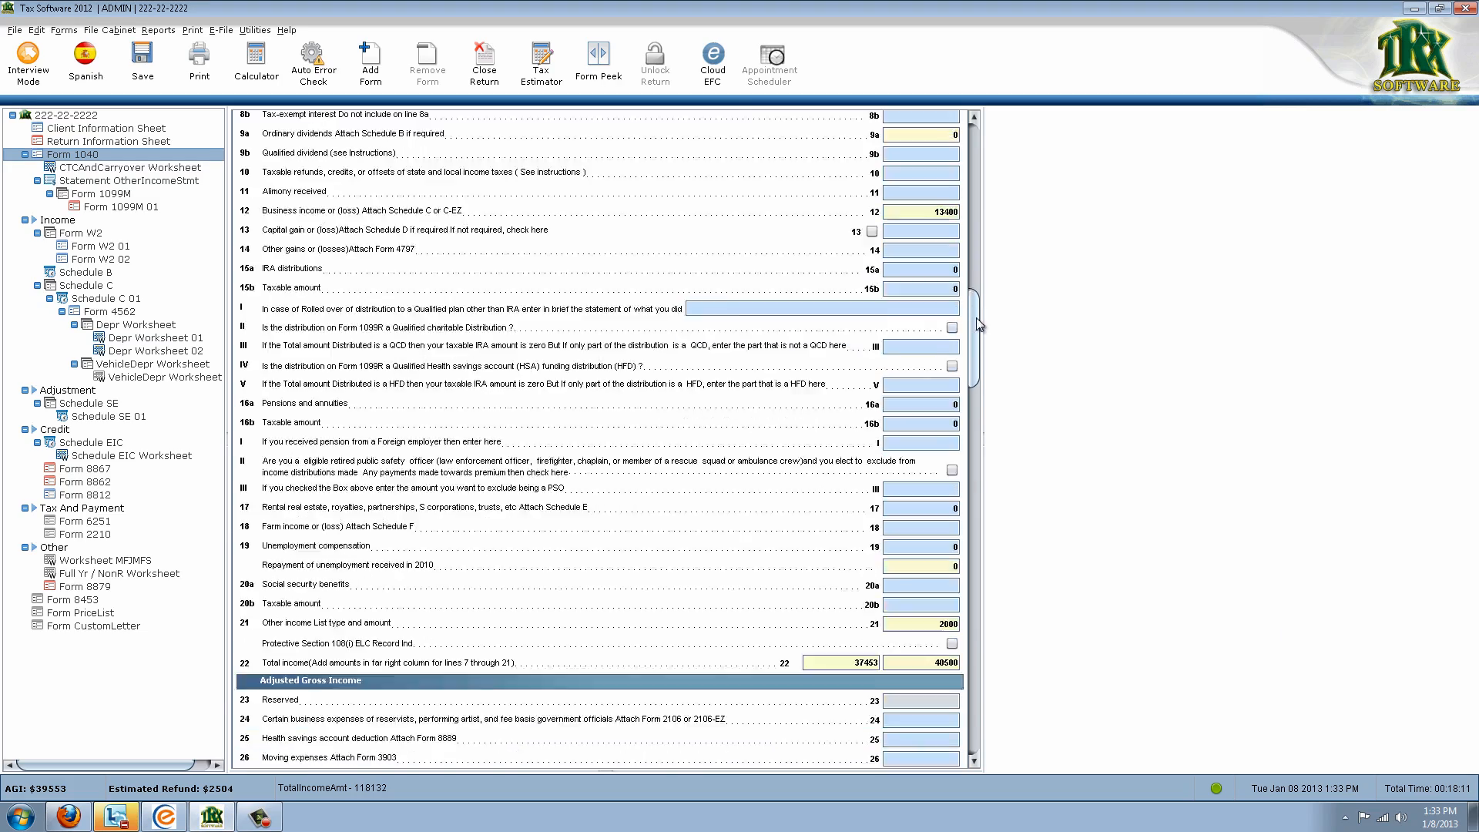
{"action": "left_click_drag", "start_coordinate": [977, 317], "coordinate": [974, 262]}
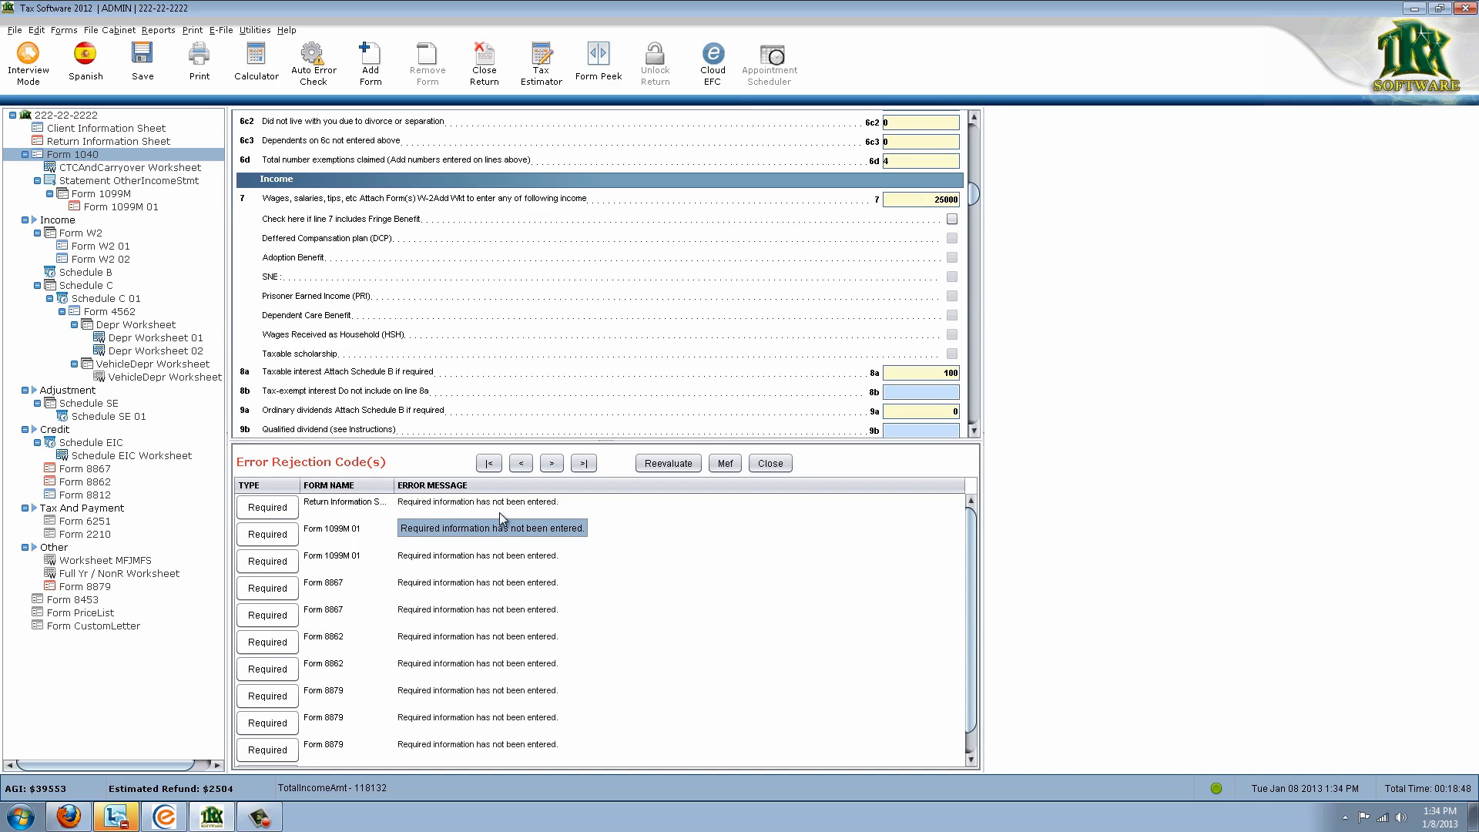
Mark the refund bank account as Checking under Bank Account Information
{"action": "left_click", "coordinate": [292, 504]}
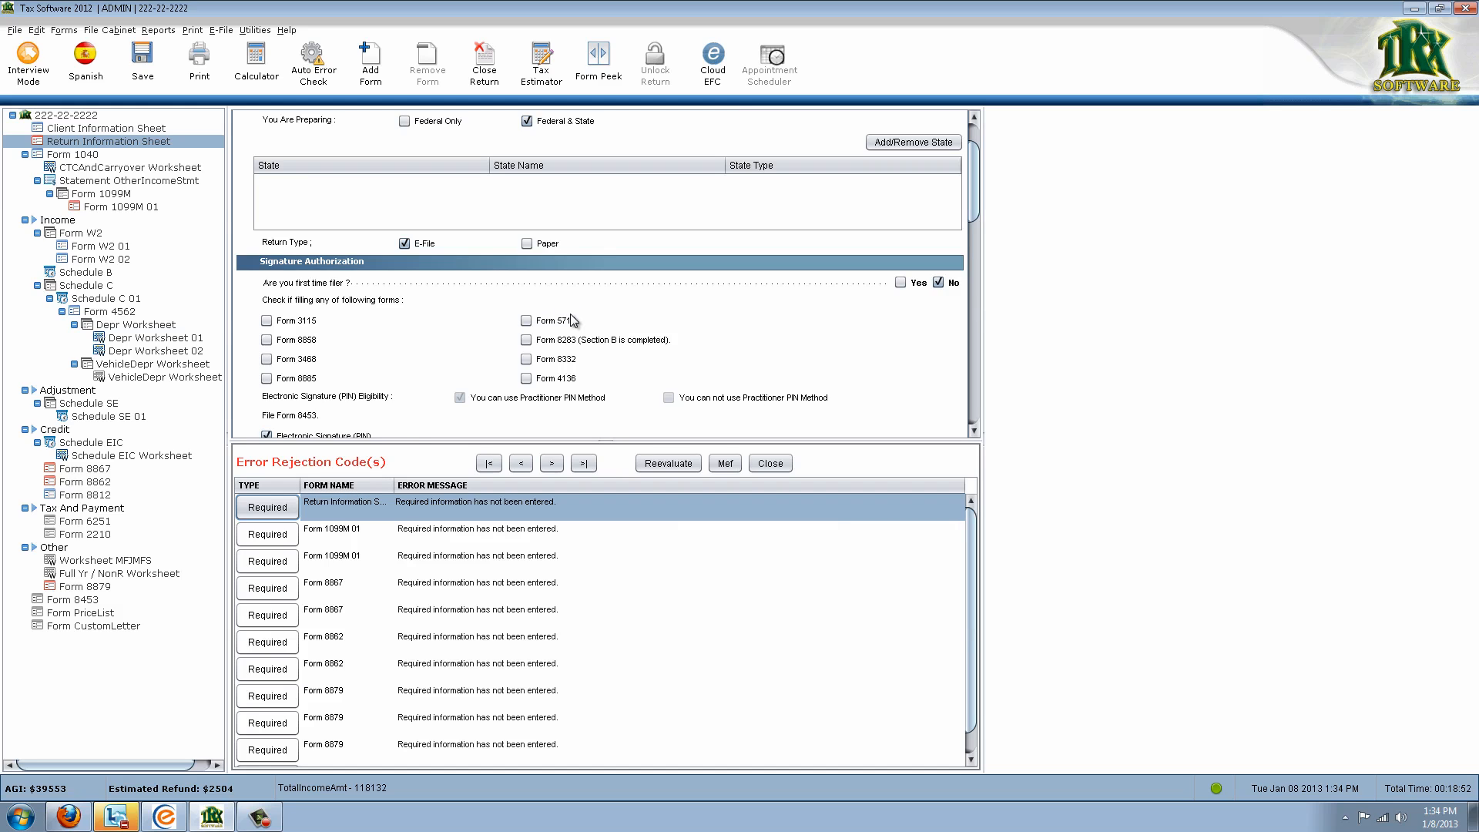
{"action": "scroll", "coordinate": [603, 316], "scroll_direction": "down", "scroll_amount": 6}
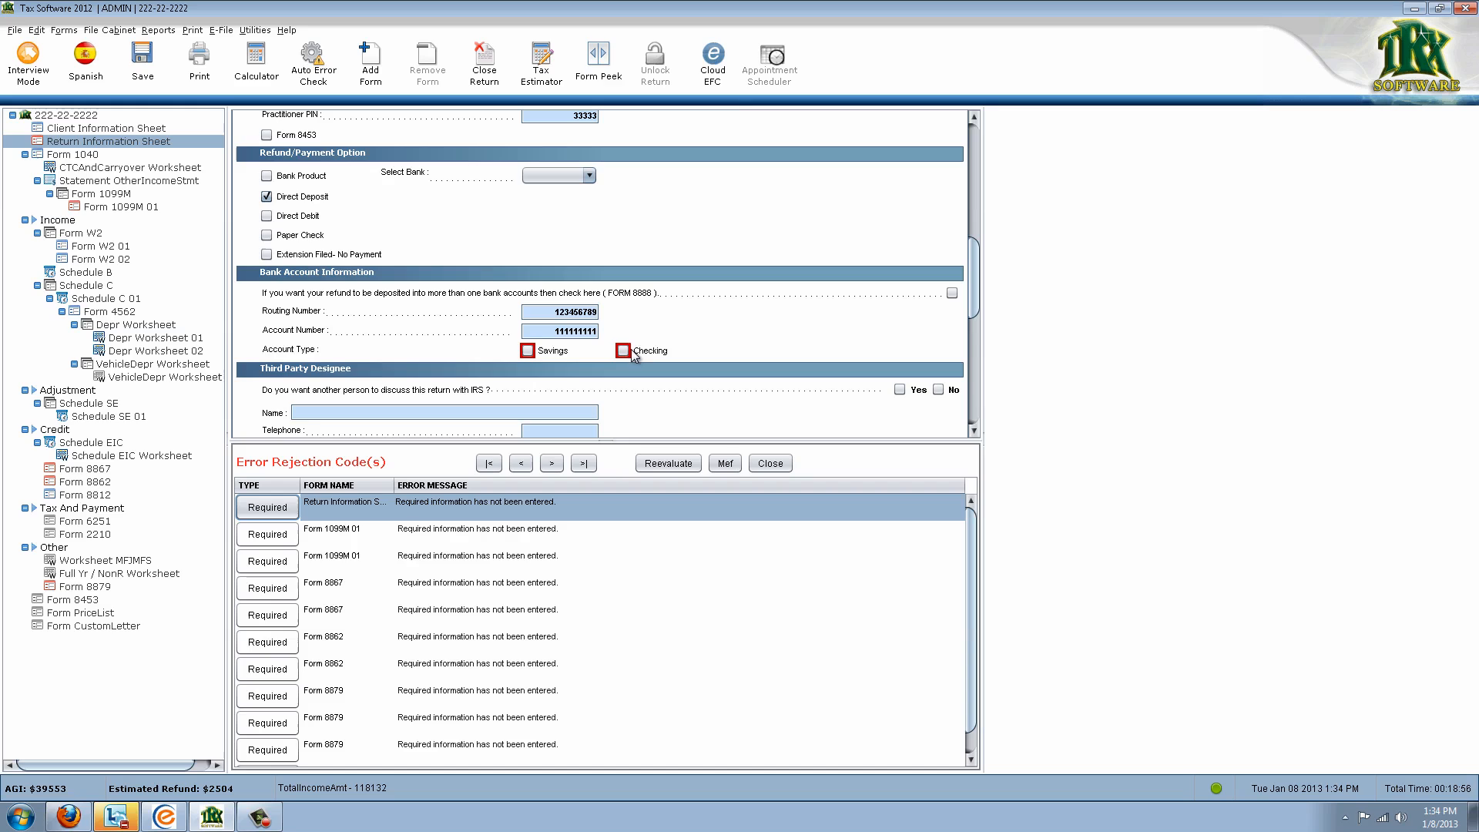
{"action": "left_click", "coordinate": [616, 351]}
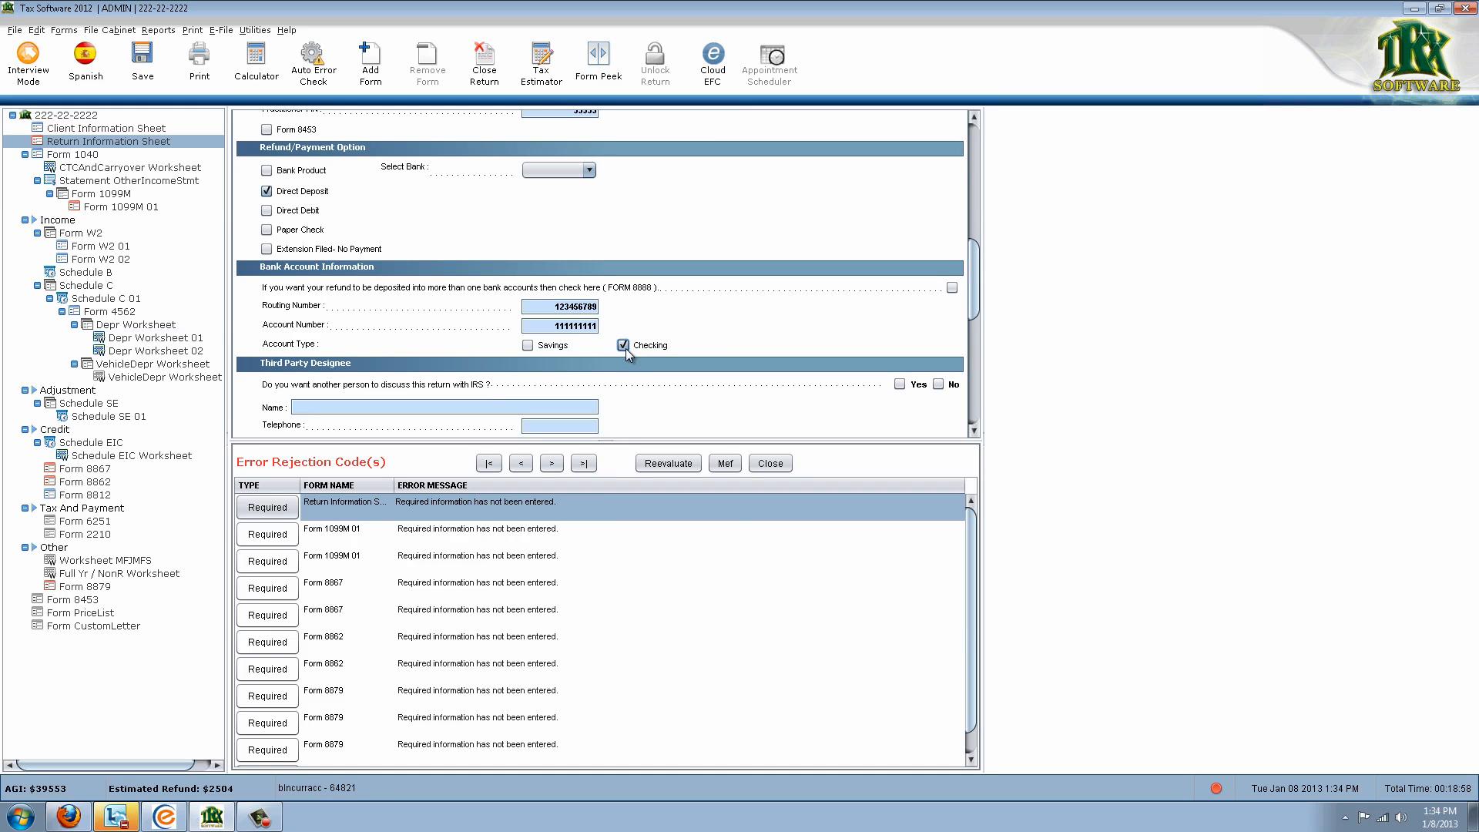
Enter the payer's EIN on Form 1099M 01 so payer details fill in, then reevaluate
{"action": "left_click", "coordinate": [515, 544]}
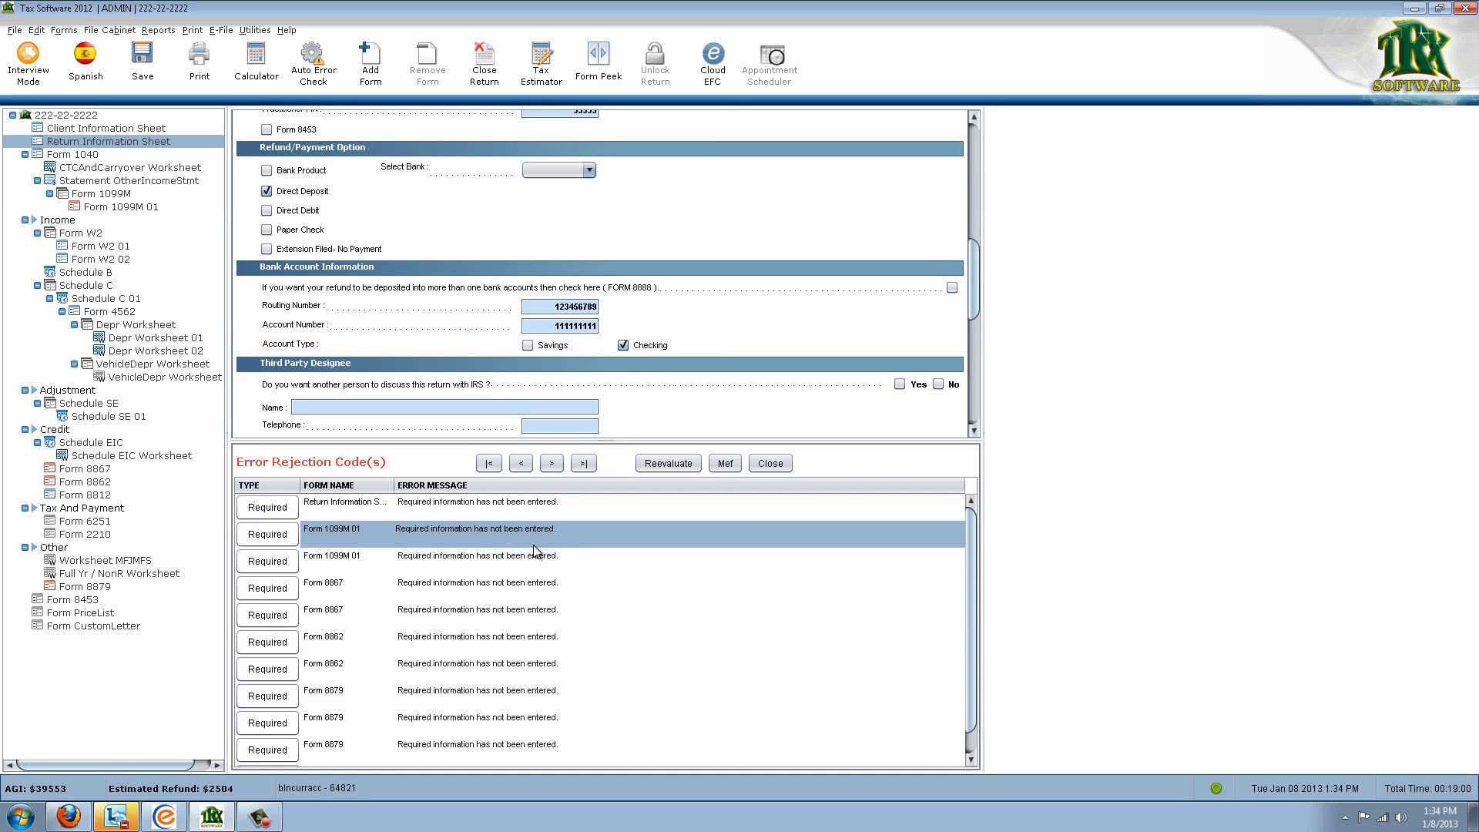
{"action": "left_click", "coordinate": [263, 540]}
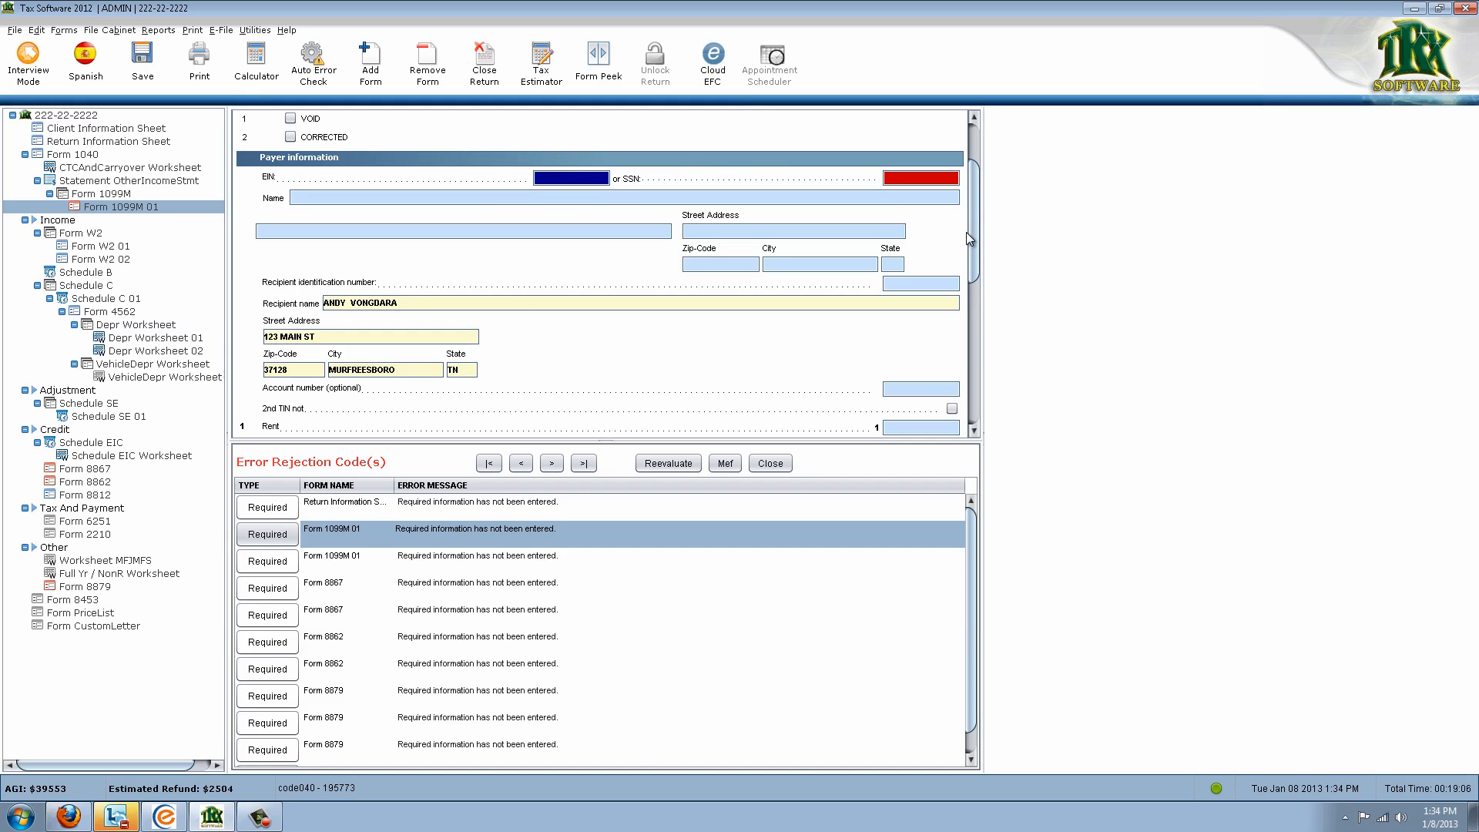
{"action": "type", "text": "12-3456789"}
{"action": "key", "text": "Caps_Lock"}
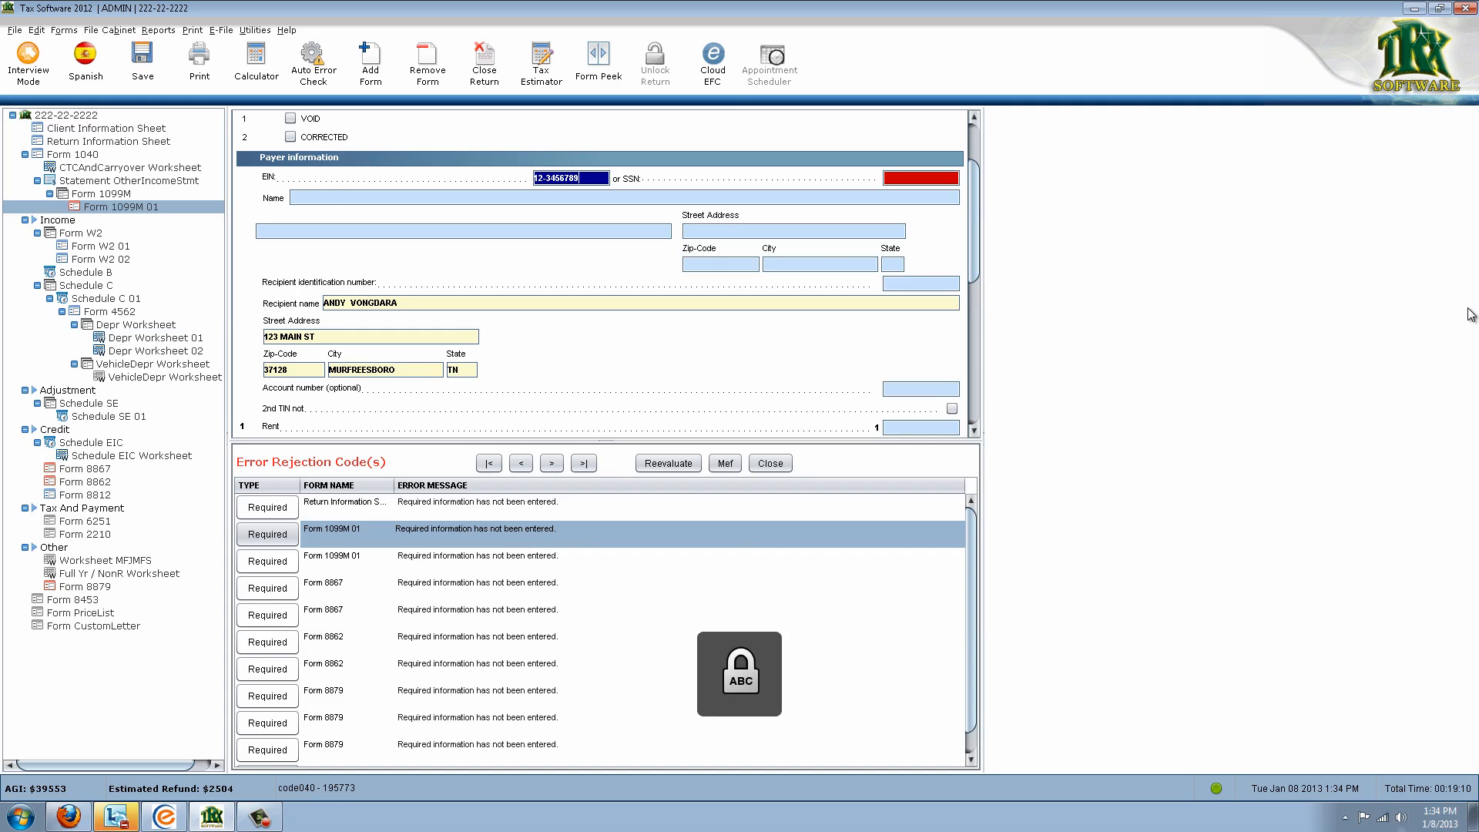
{"action": "key", "text": "Caps_Lock"}
{"action": "key", "text": "Tab"}
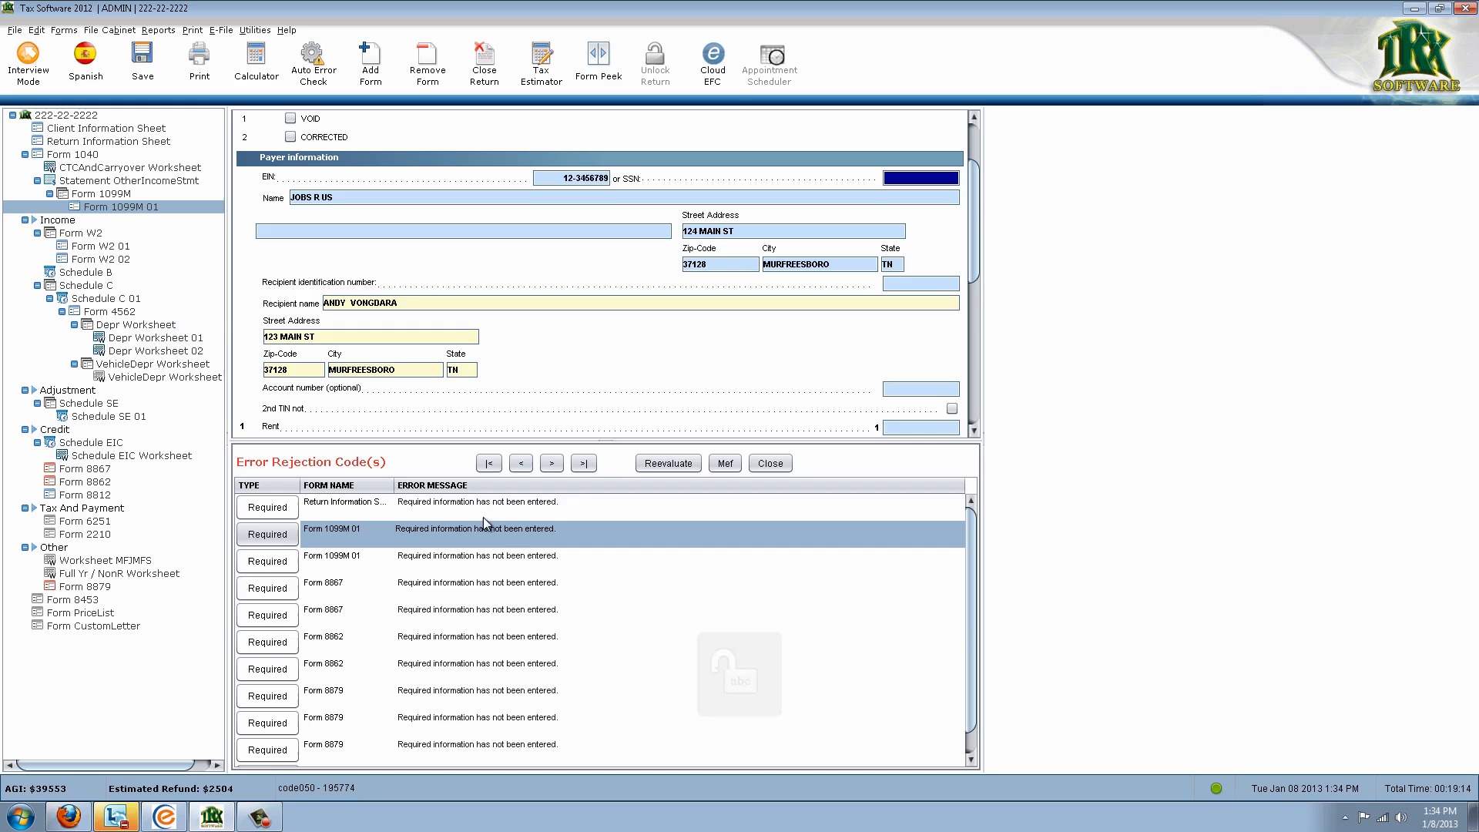
{"action": "left_click", "coordinate": [283, 567]}
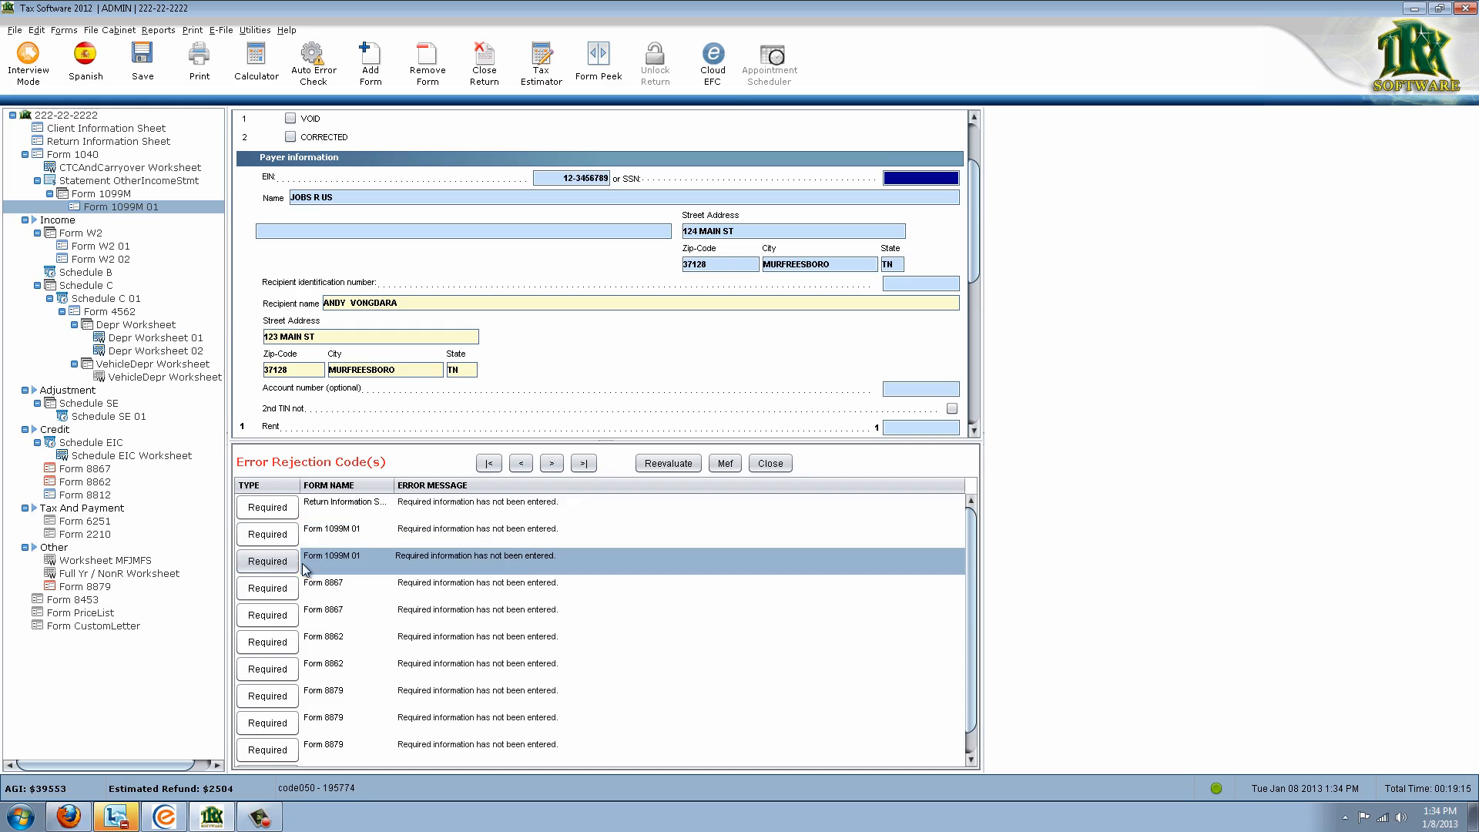
{"action": "left_click", "coordinate": [670, 464]}
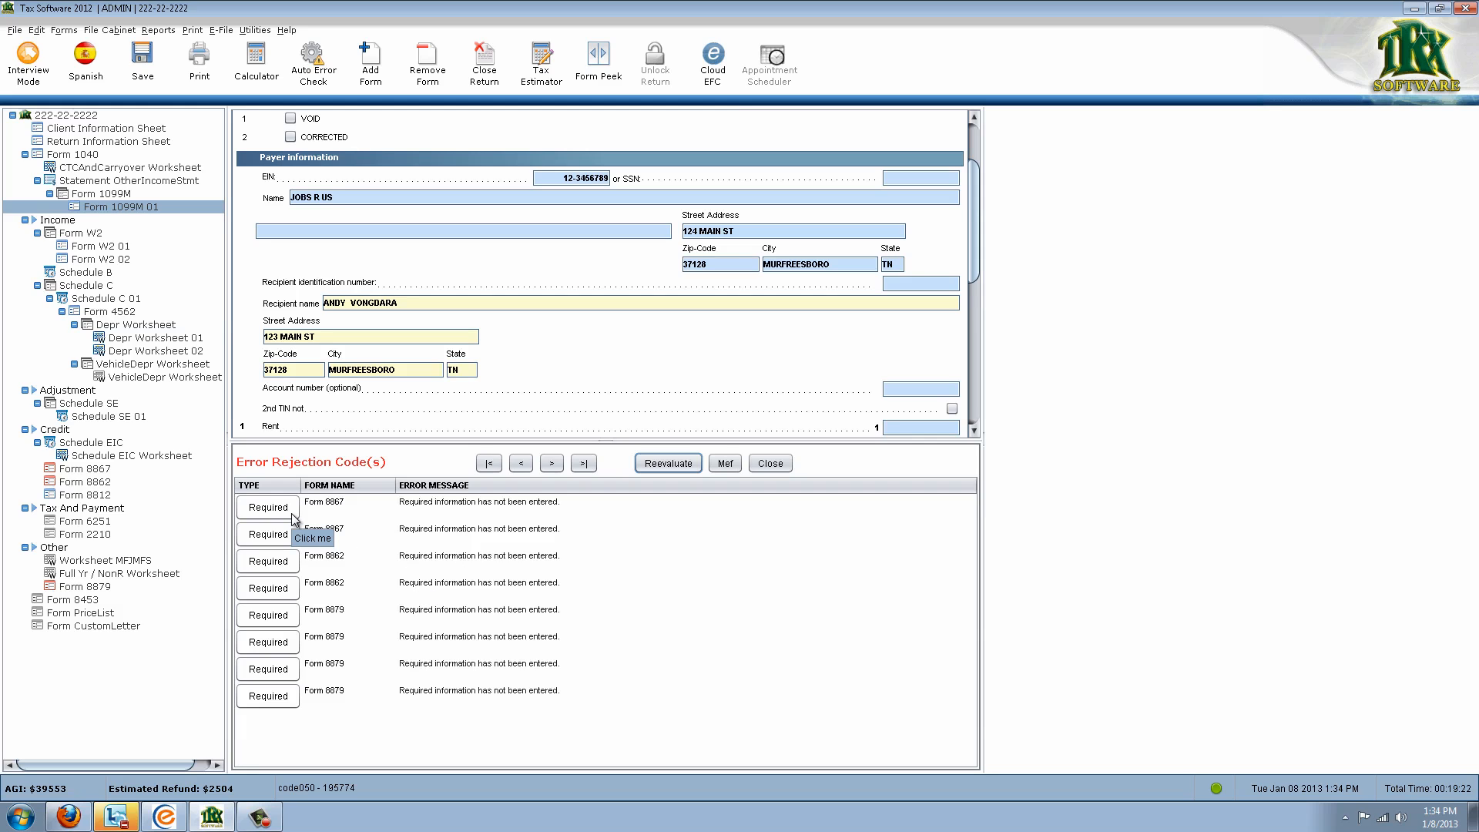
Answer Yes to Form 8867 line 20, then go to the Form 8862 error
{"action": "left_click", "coordinate": [289, 511]}
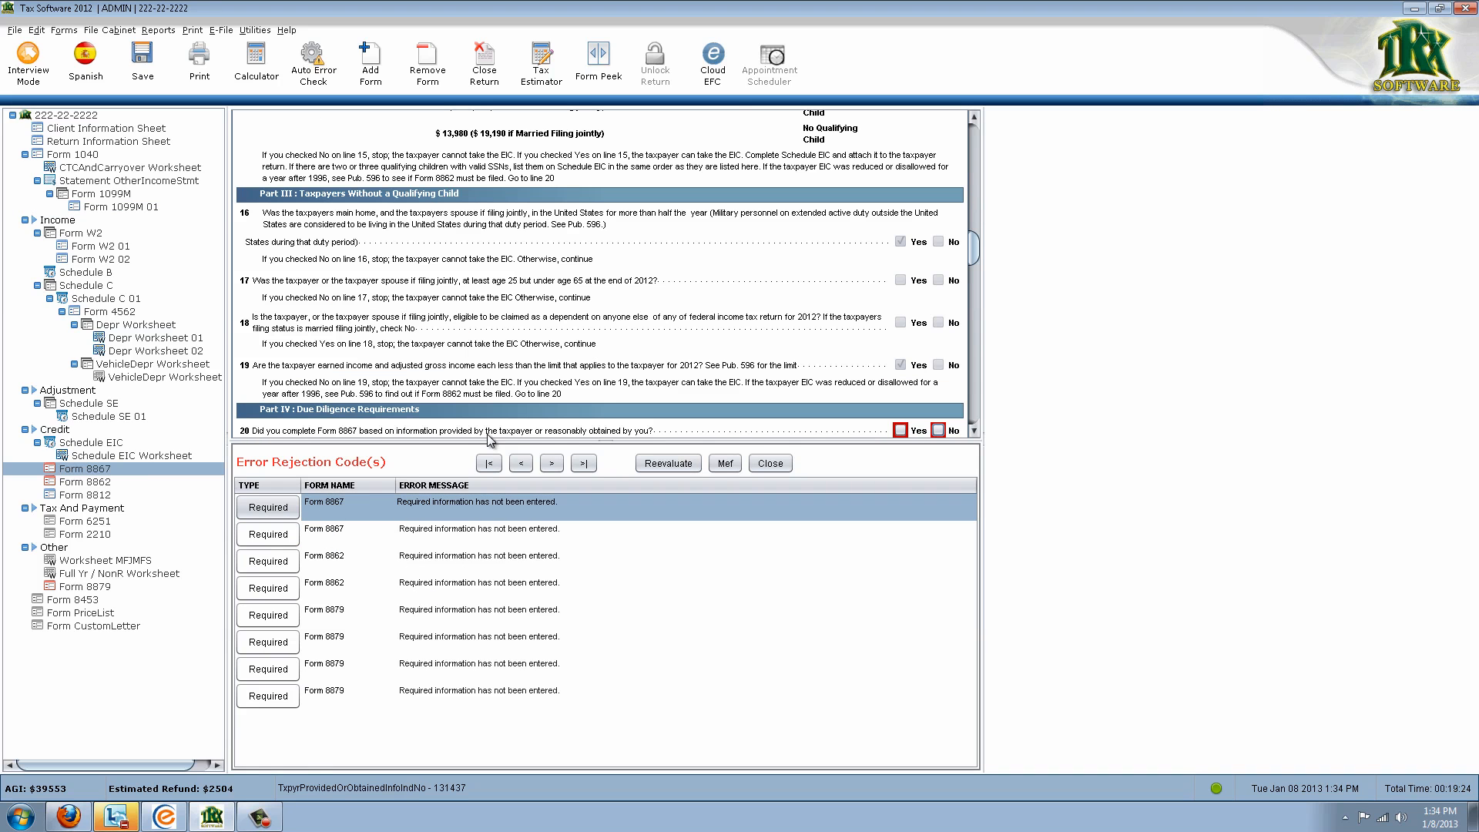
{"action": "left_click", "coordinate": [900, 430]}
{"action": "left_click", "coordinate": [249, 537]}
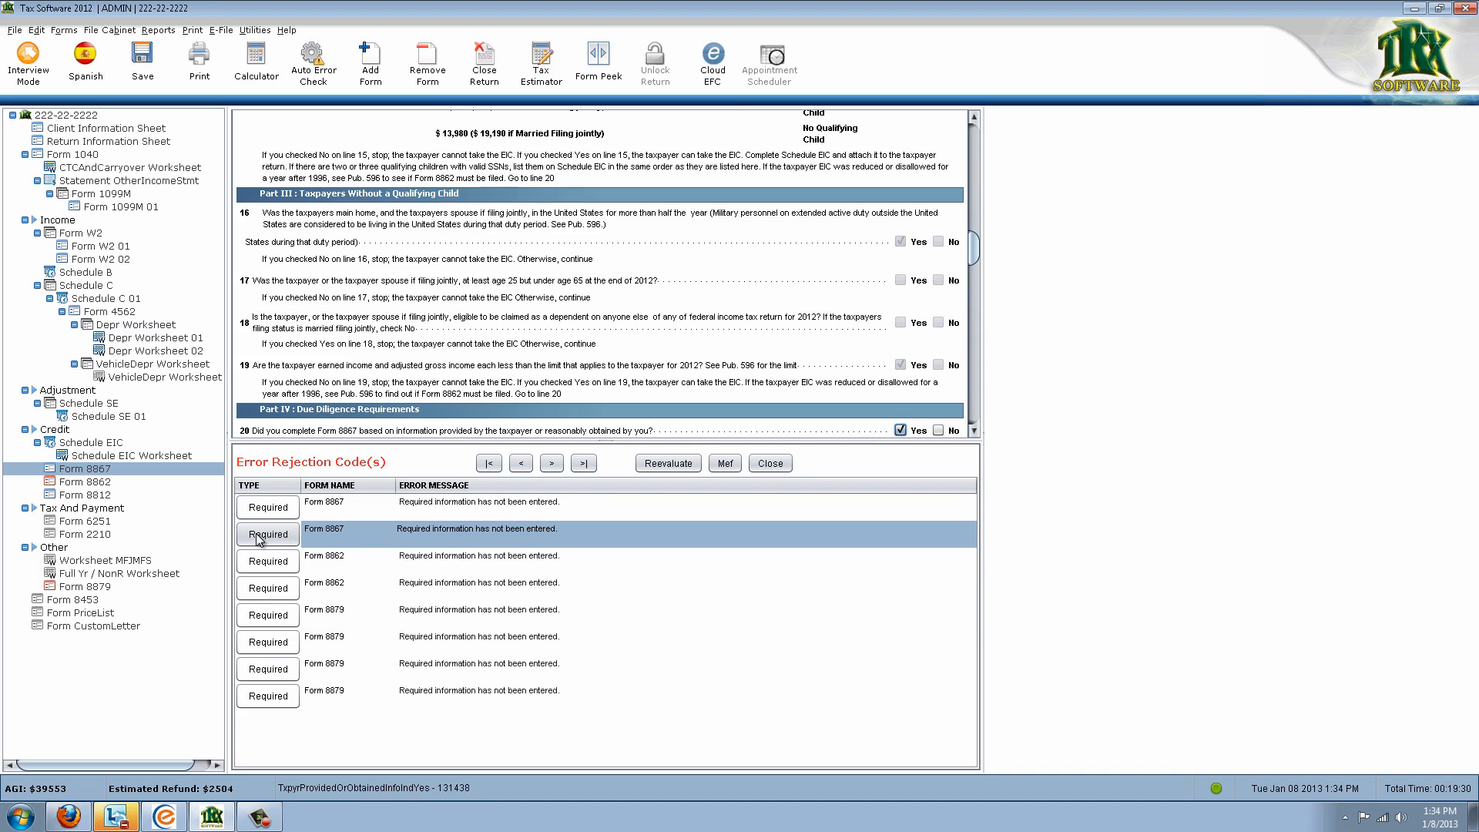
{"action": "scroll", "coordinate": [975, 433], "scroll_direction": "down", "scroll_amount": 5}
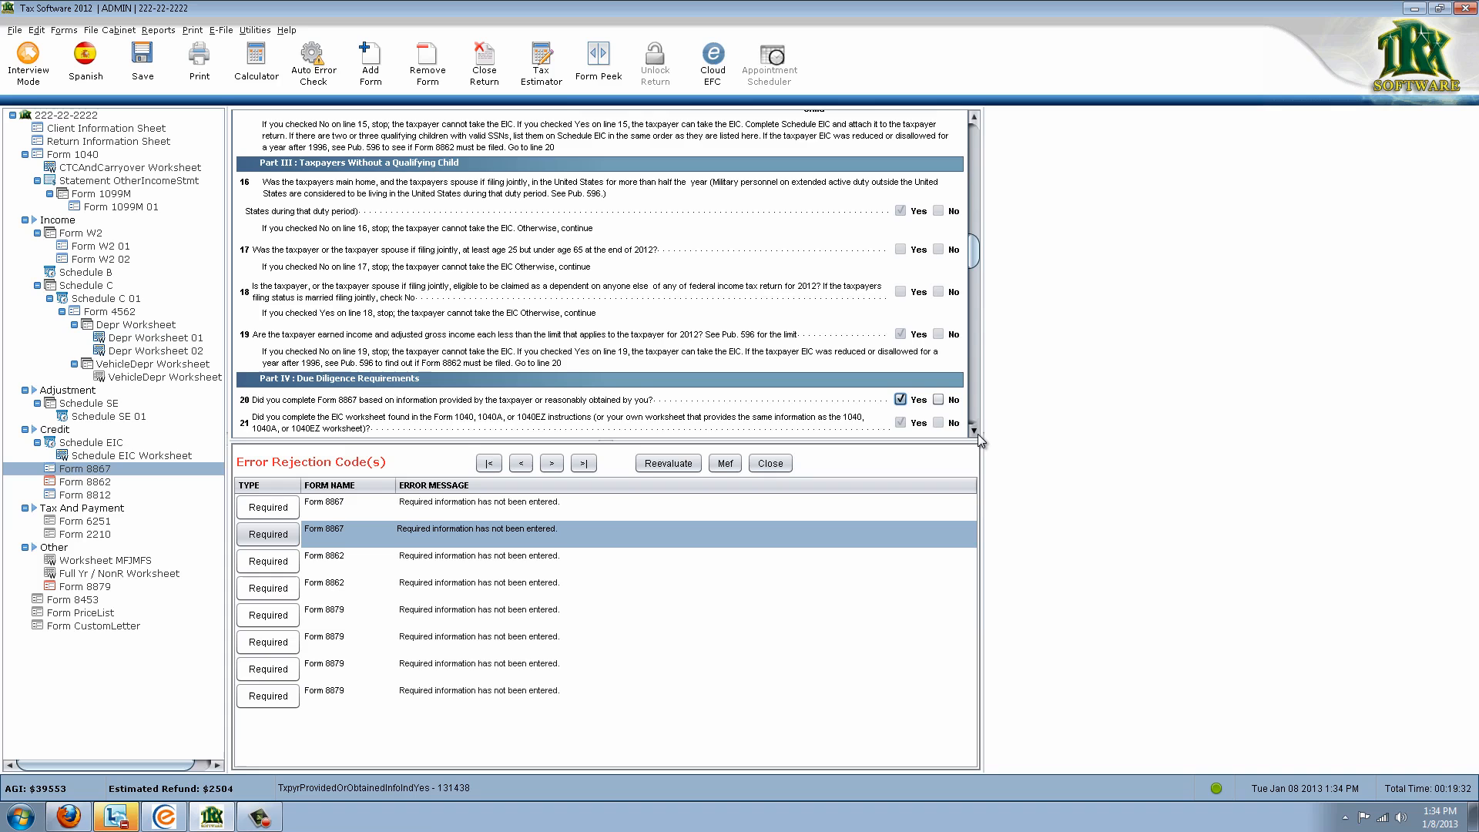
{"action": "scroll", "coordinate": [977, 433], "scroll_direction": "down", "scroll_amount": 5}
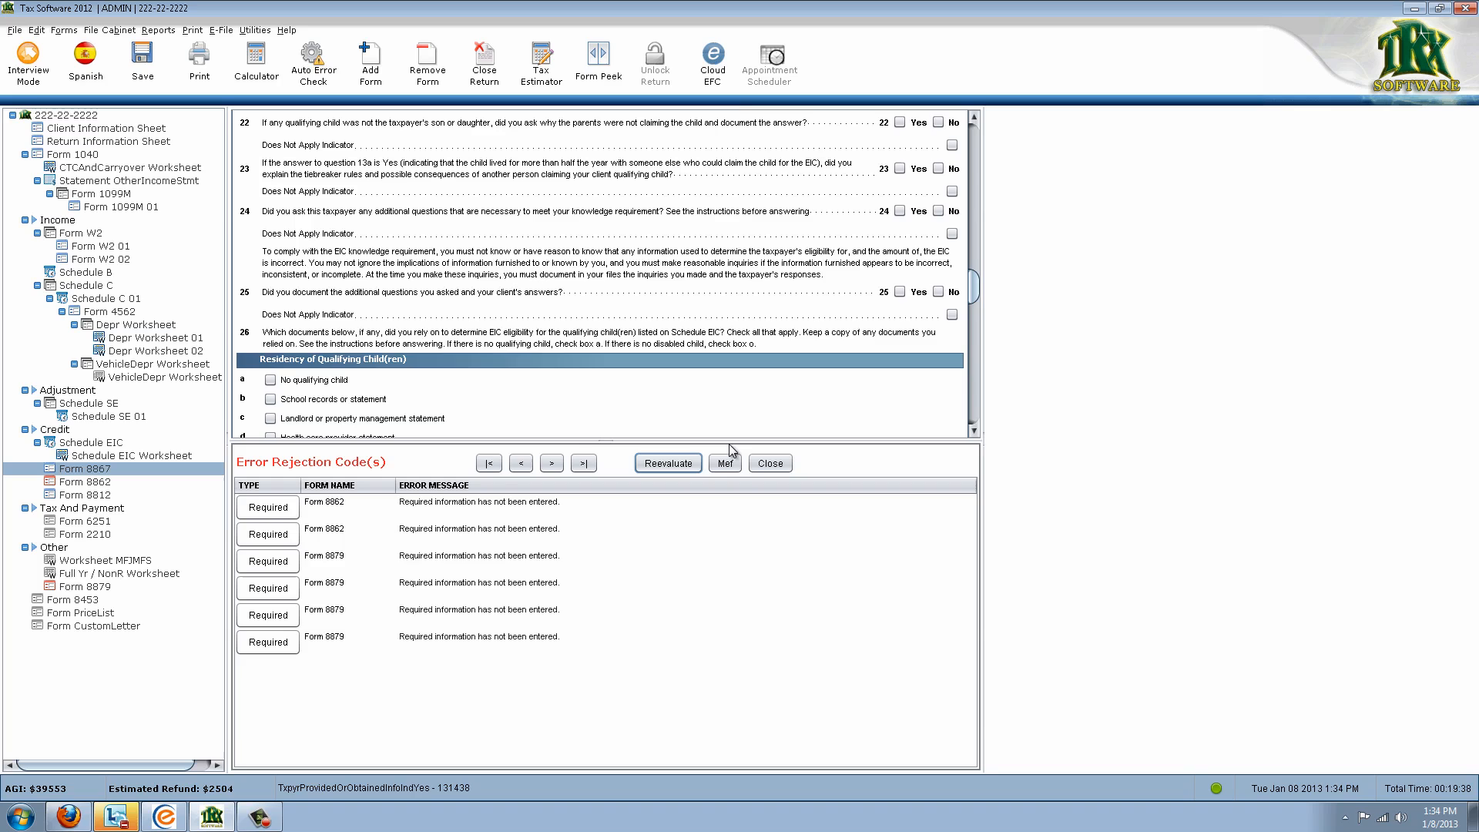
{"action": "left_click", "coordinate": [292, 512]}
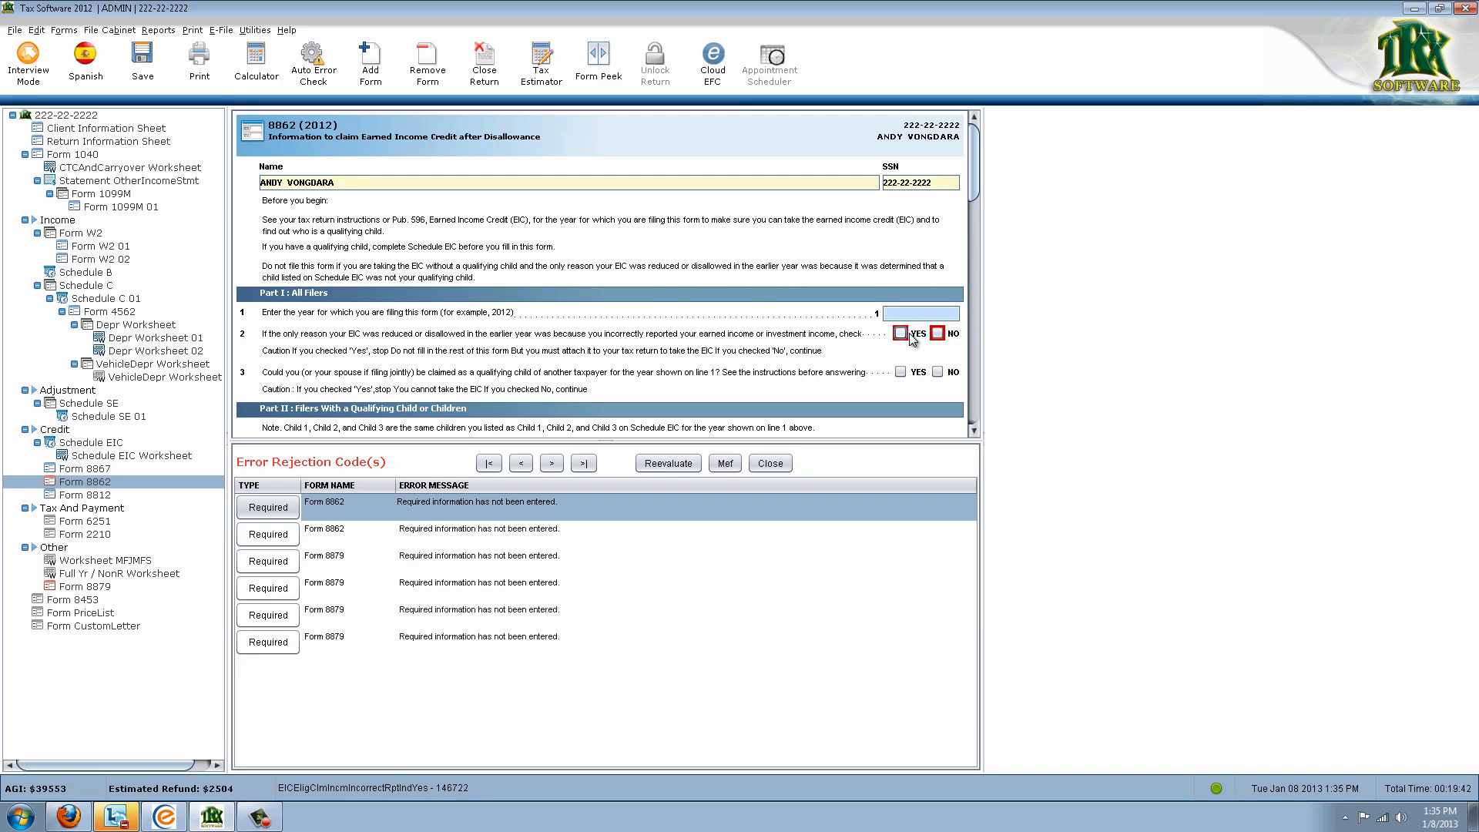
Answer No to Form 8862 line 2, reevaluate, and go to the first Form 8879 error
{"action": "left_click", "coordinate": [937, 333]}
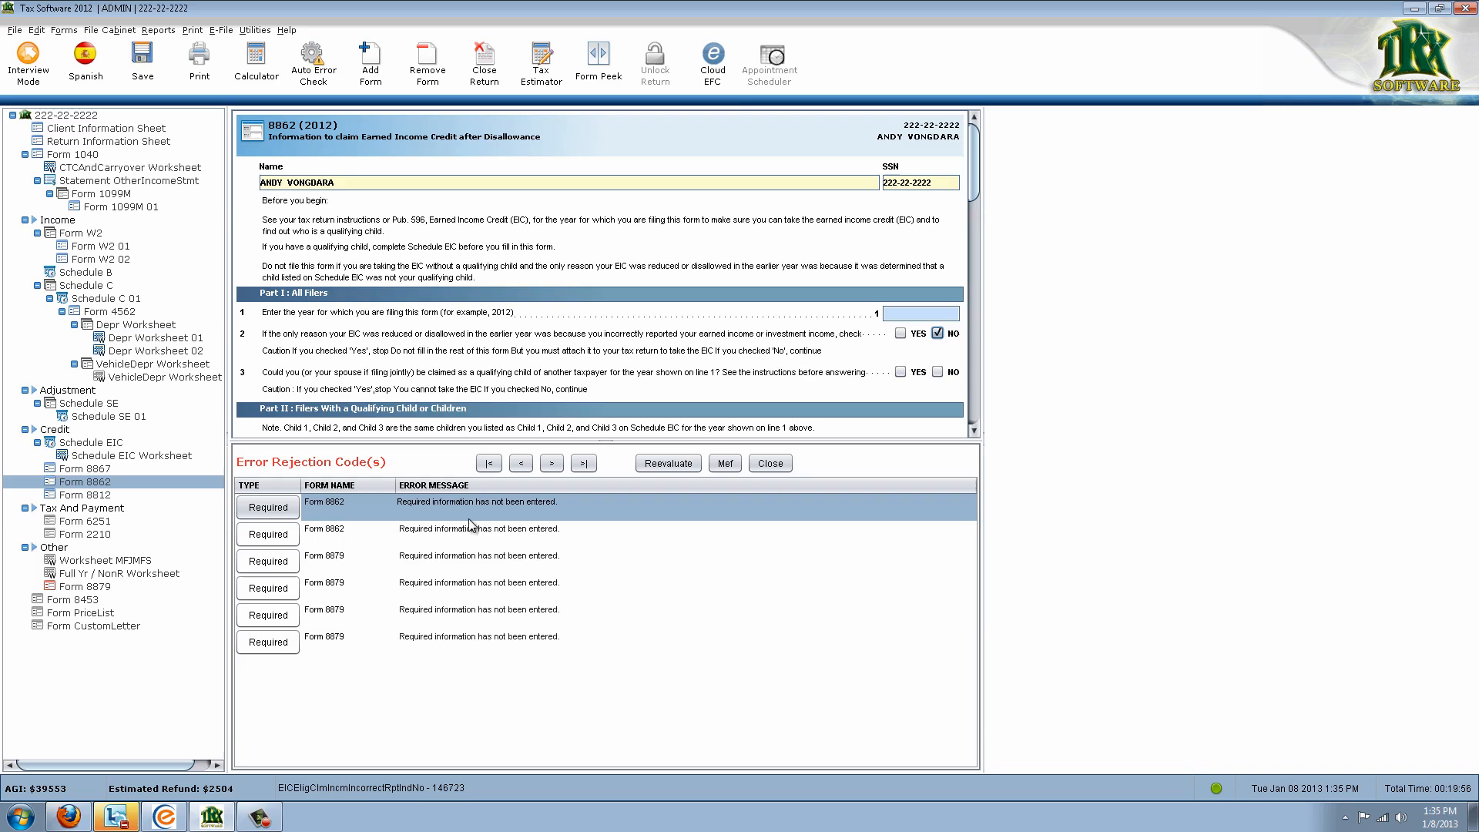
{"action": "left_click", "coordinate": [654, 463]}
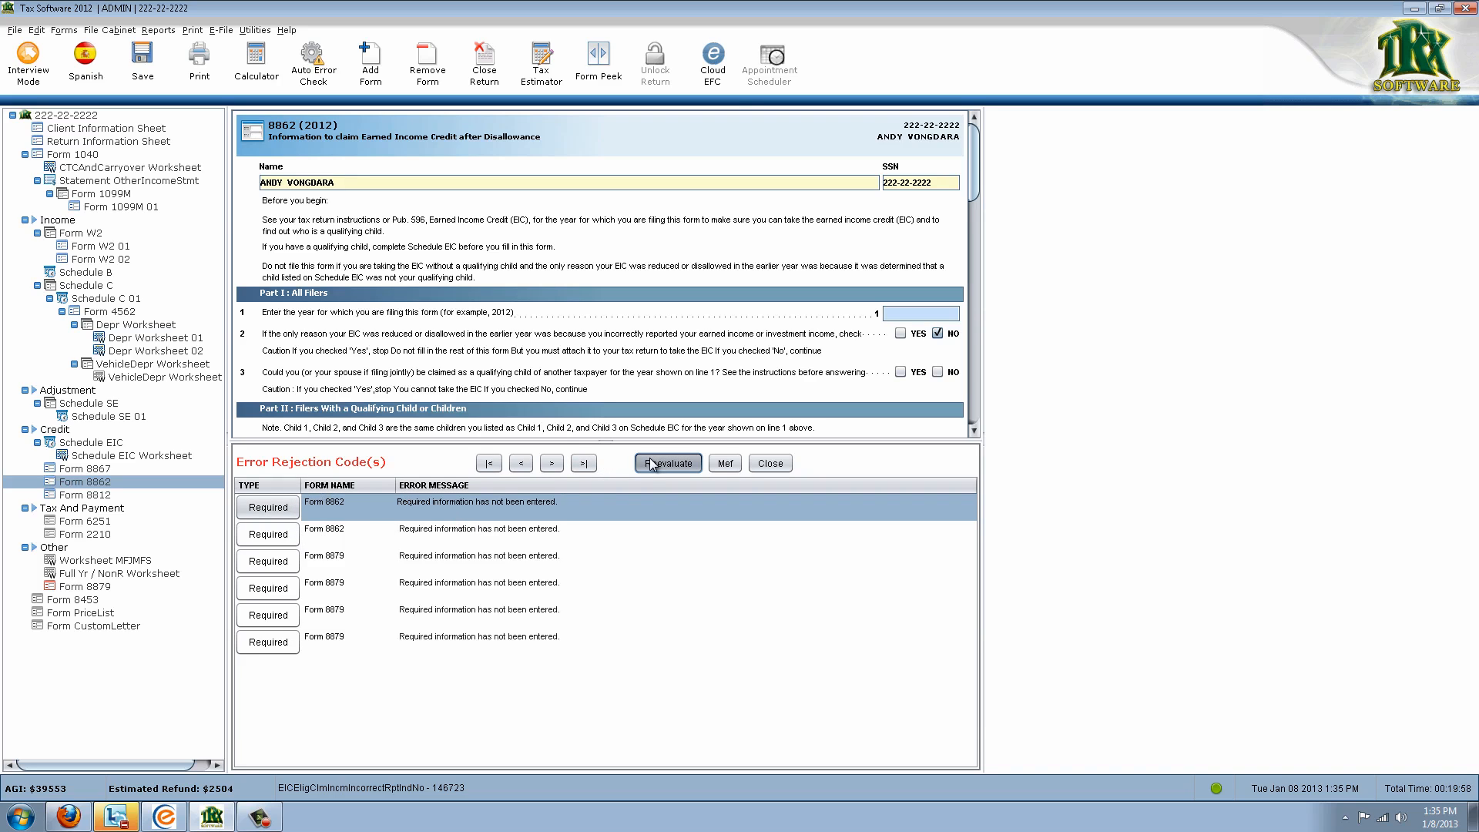
{"action": "left_click", "coordinate": [292, 516]}
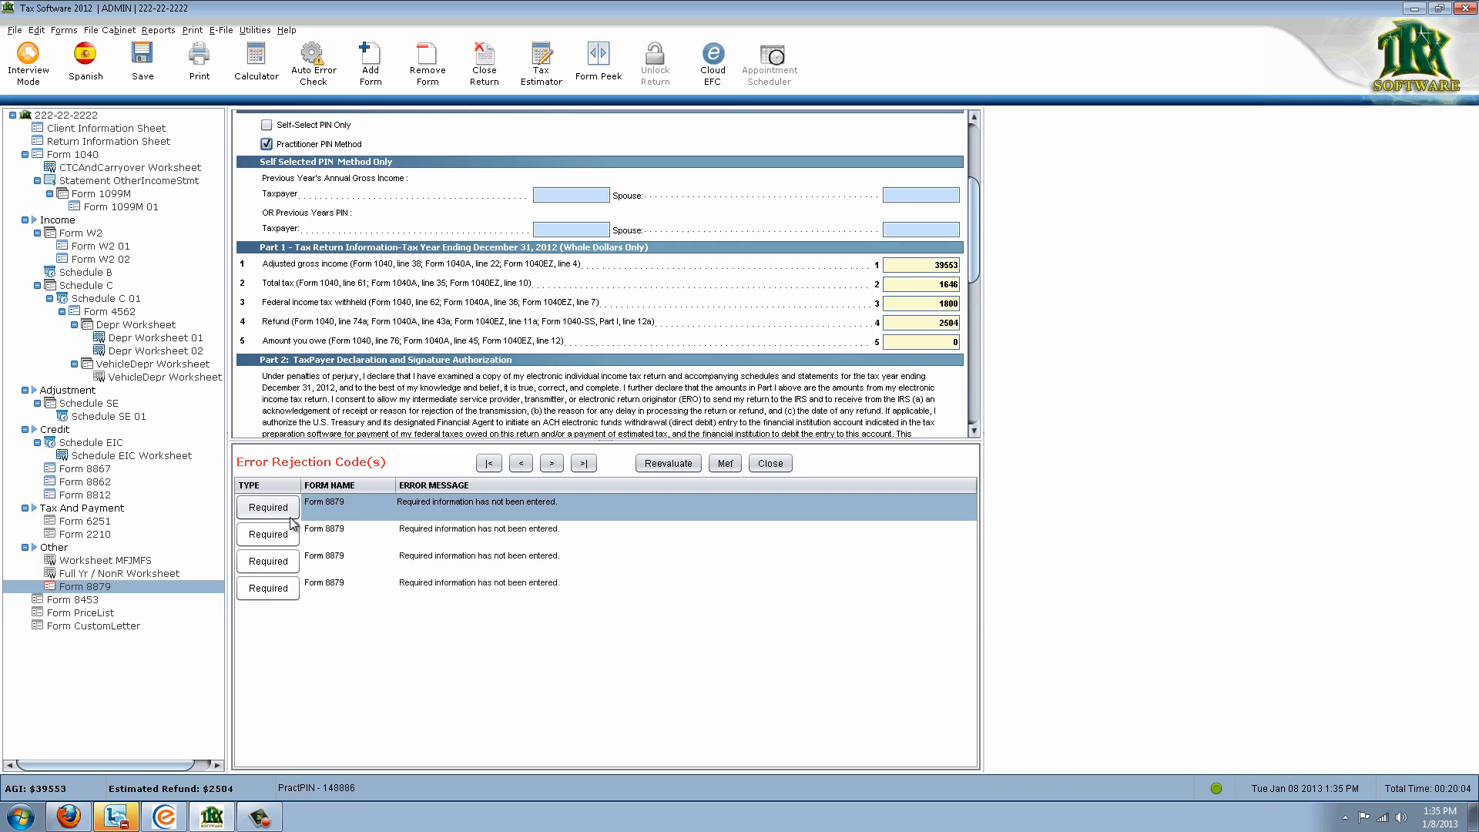
Authorize taxpayer and spouse PIN signatures on Form 8879, recheck, and create the MeF file
{"action": "left_click", "coordinate": [293, 533]}
{"action": "left_click", "coordinate": [266, 358]}
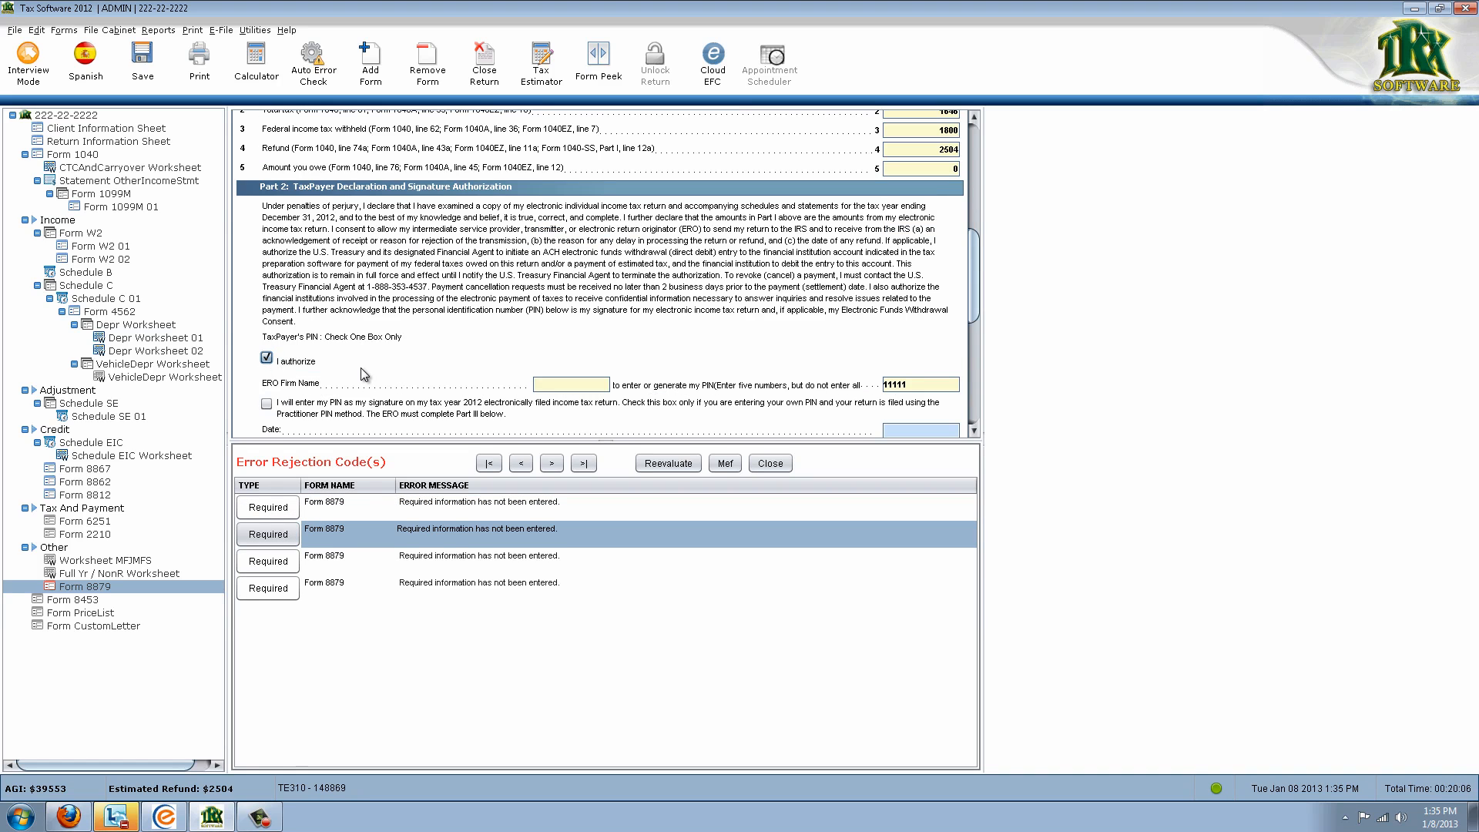
{"action": "left_click", "coordinate": [267, 376]}
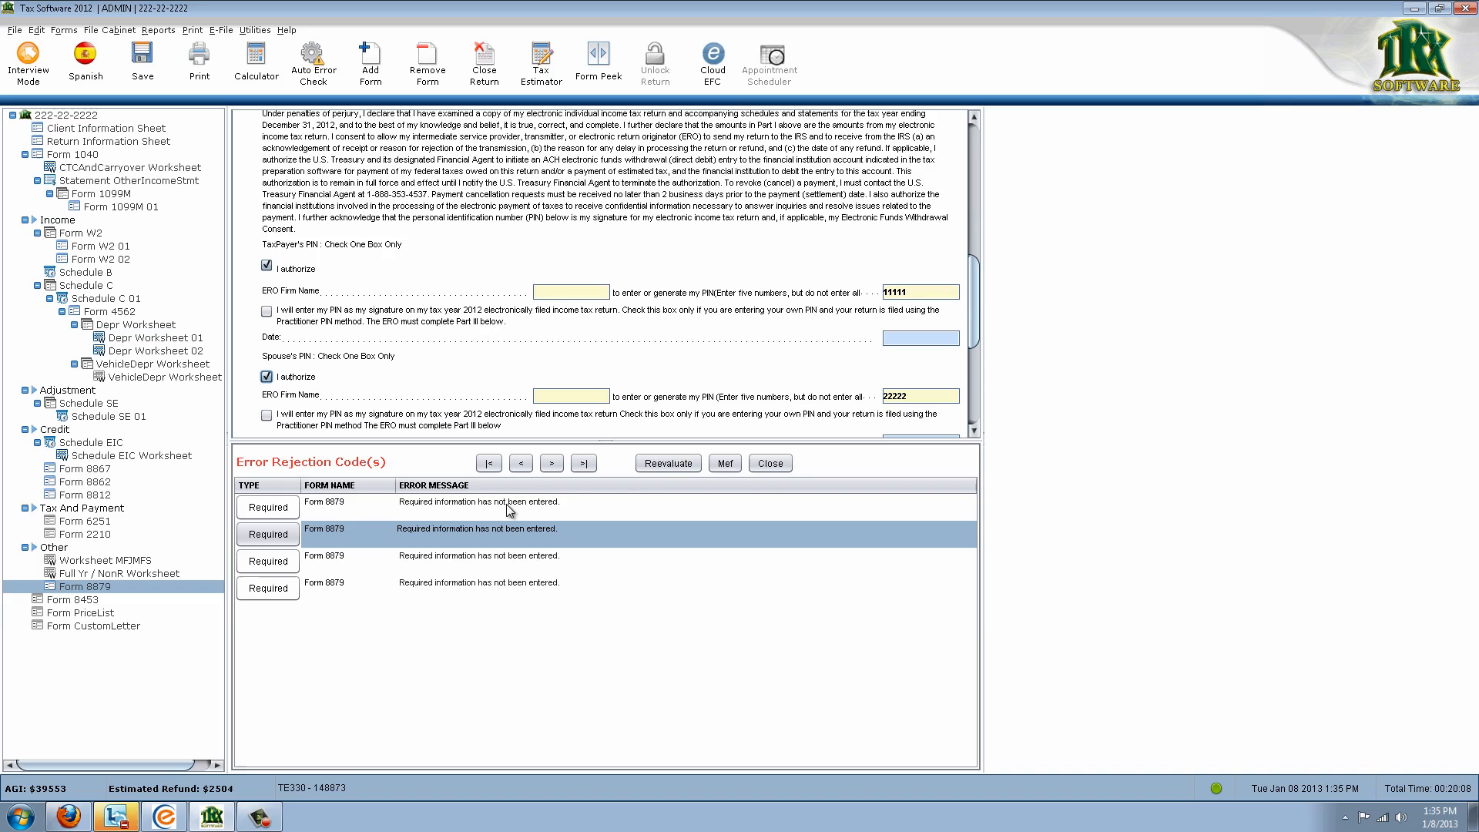
{"action": "left_click", "coordinate": [678, 467]}
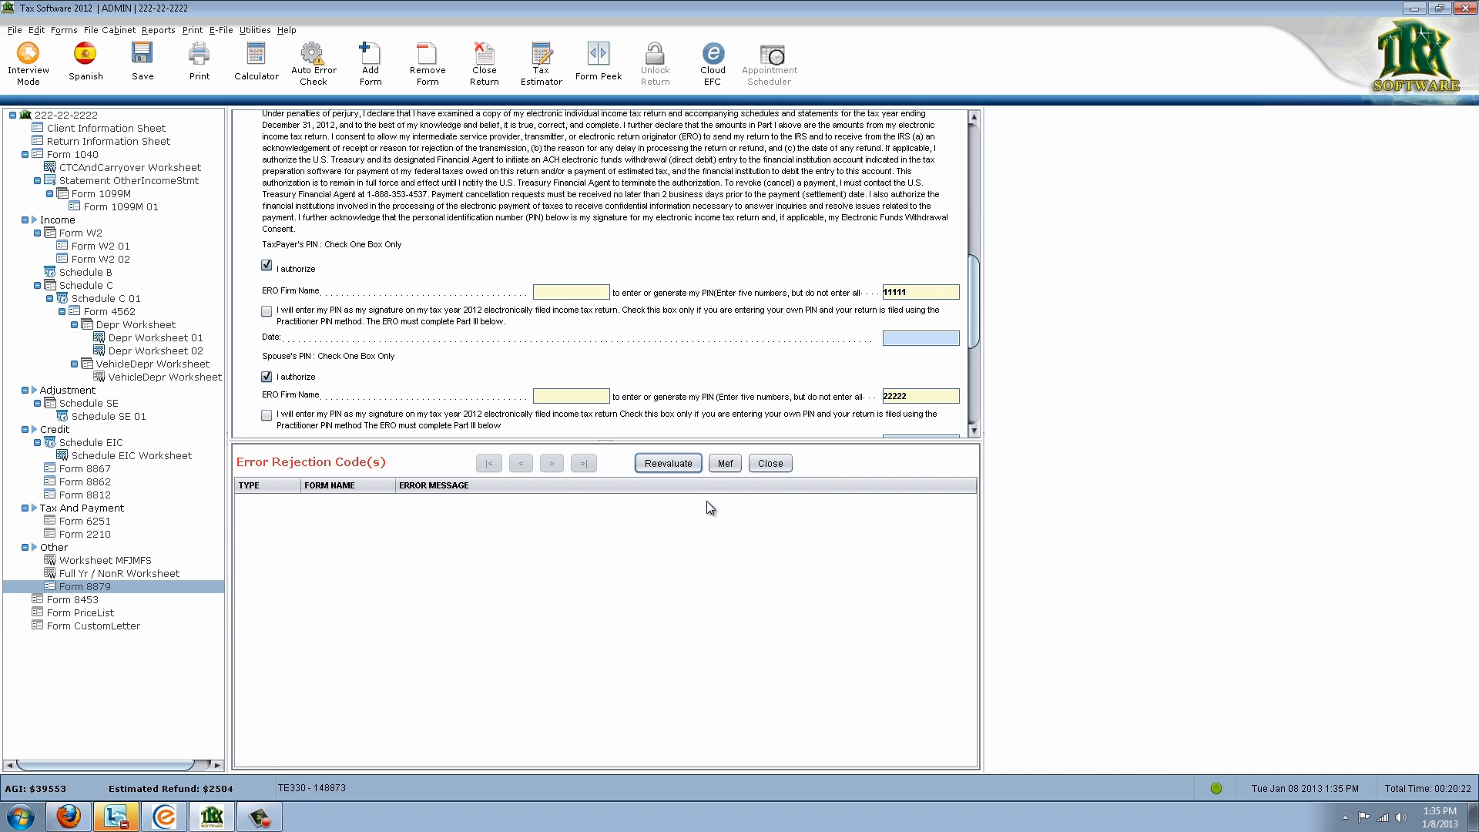
{"action": "left_click", "coordinate": [735, 467]}
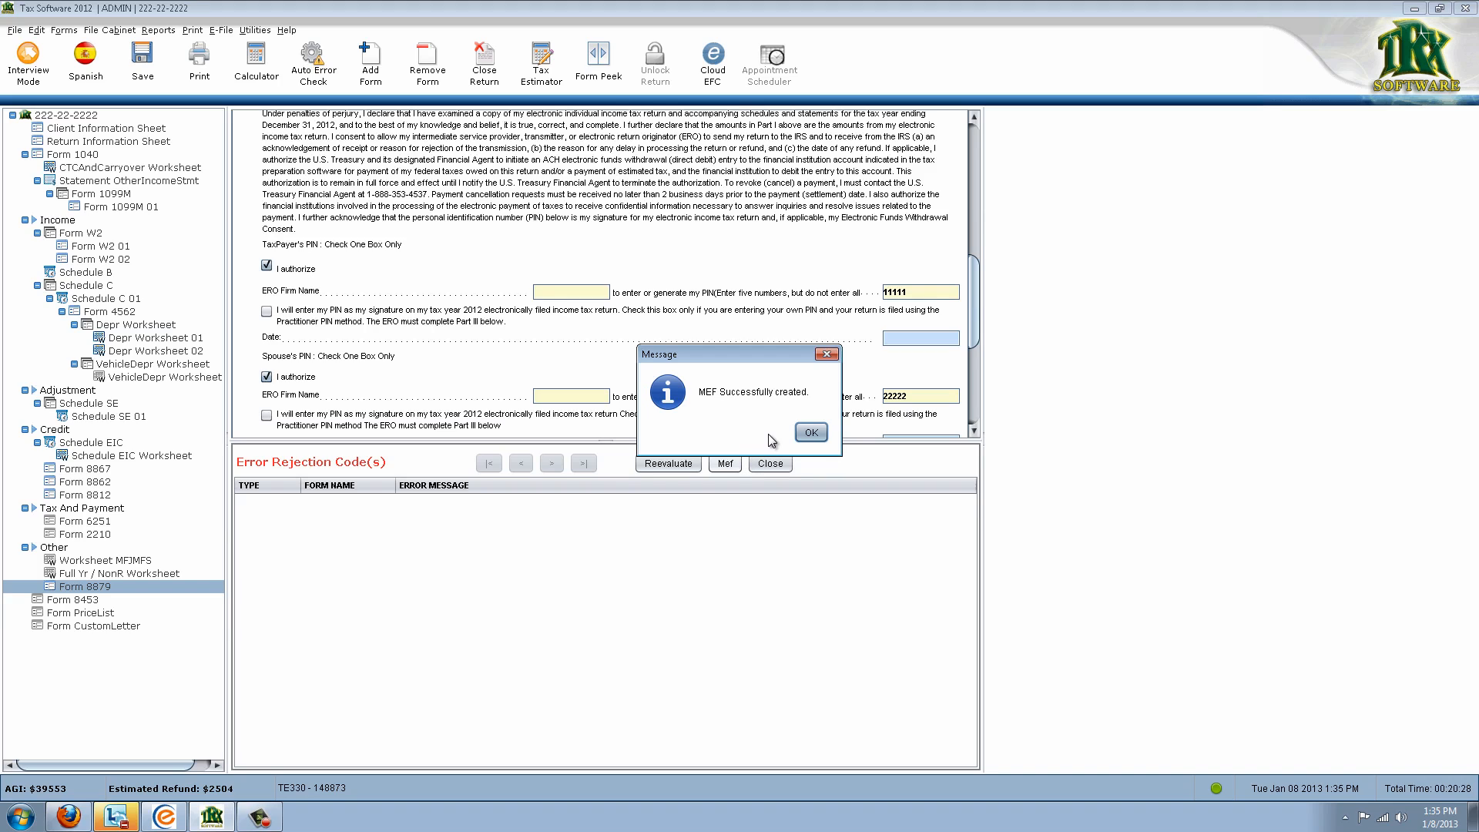
{"action": "left_click", "coordinate": [815, 432]}
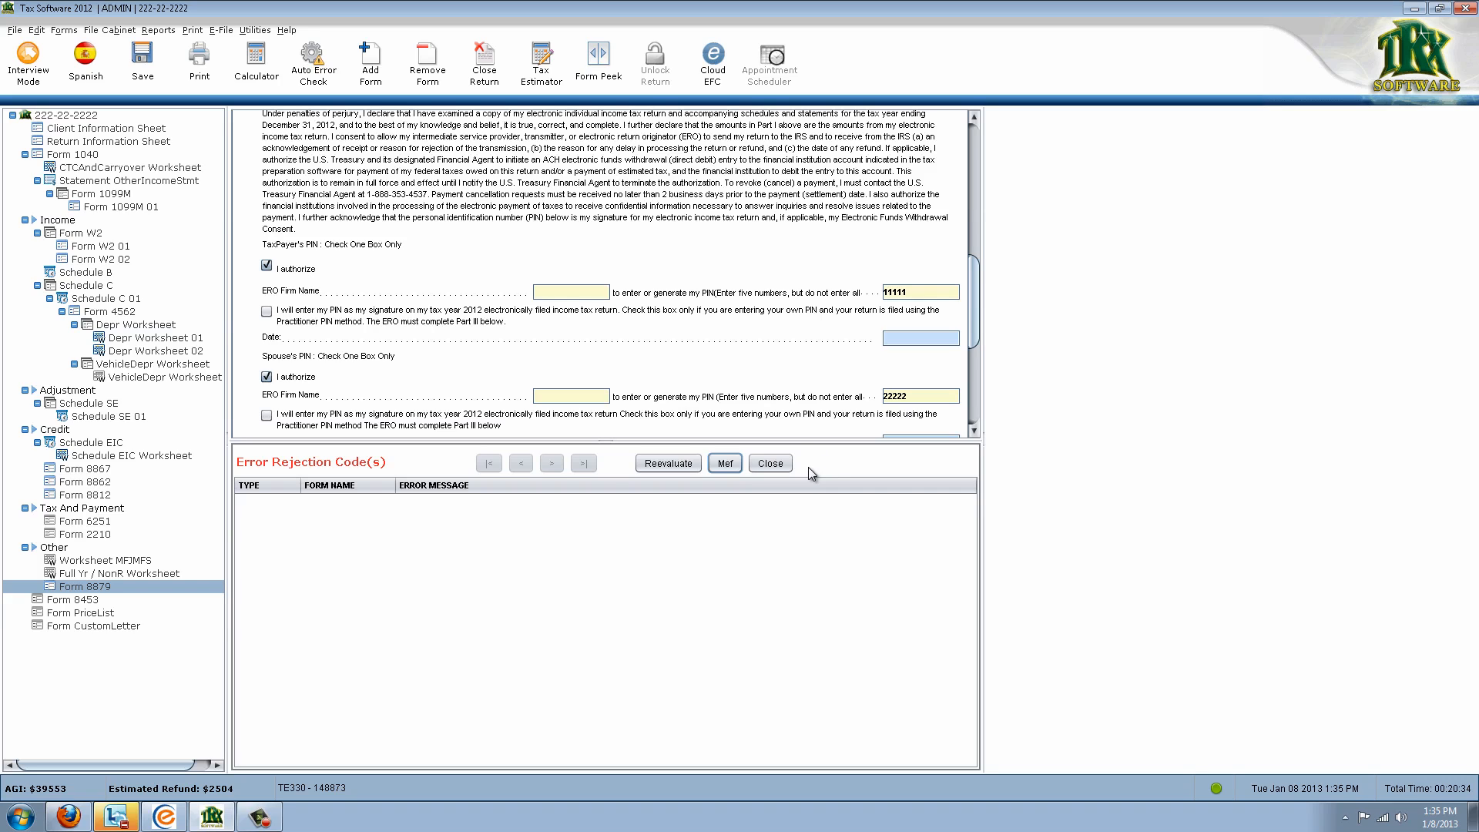
Show Form 1040 without the error list and review line 7 wages of 25000 and its linked forms
{"action": "left_click", "coordinate": [85, 156]}
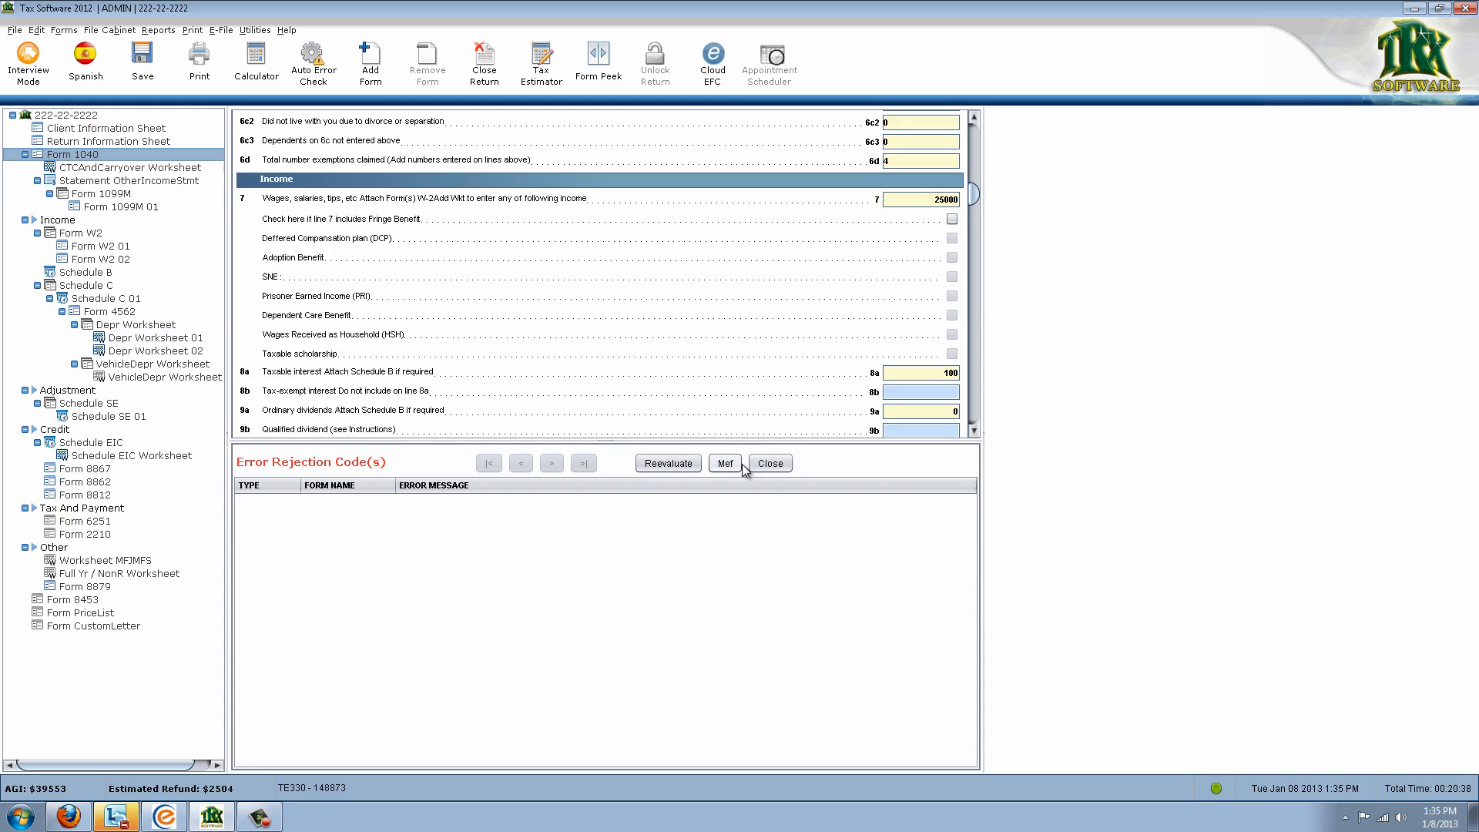
{"action": "scroll", "coordinate": [788, 372], "scroll_direction": "up", "scroll_amount": 3}
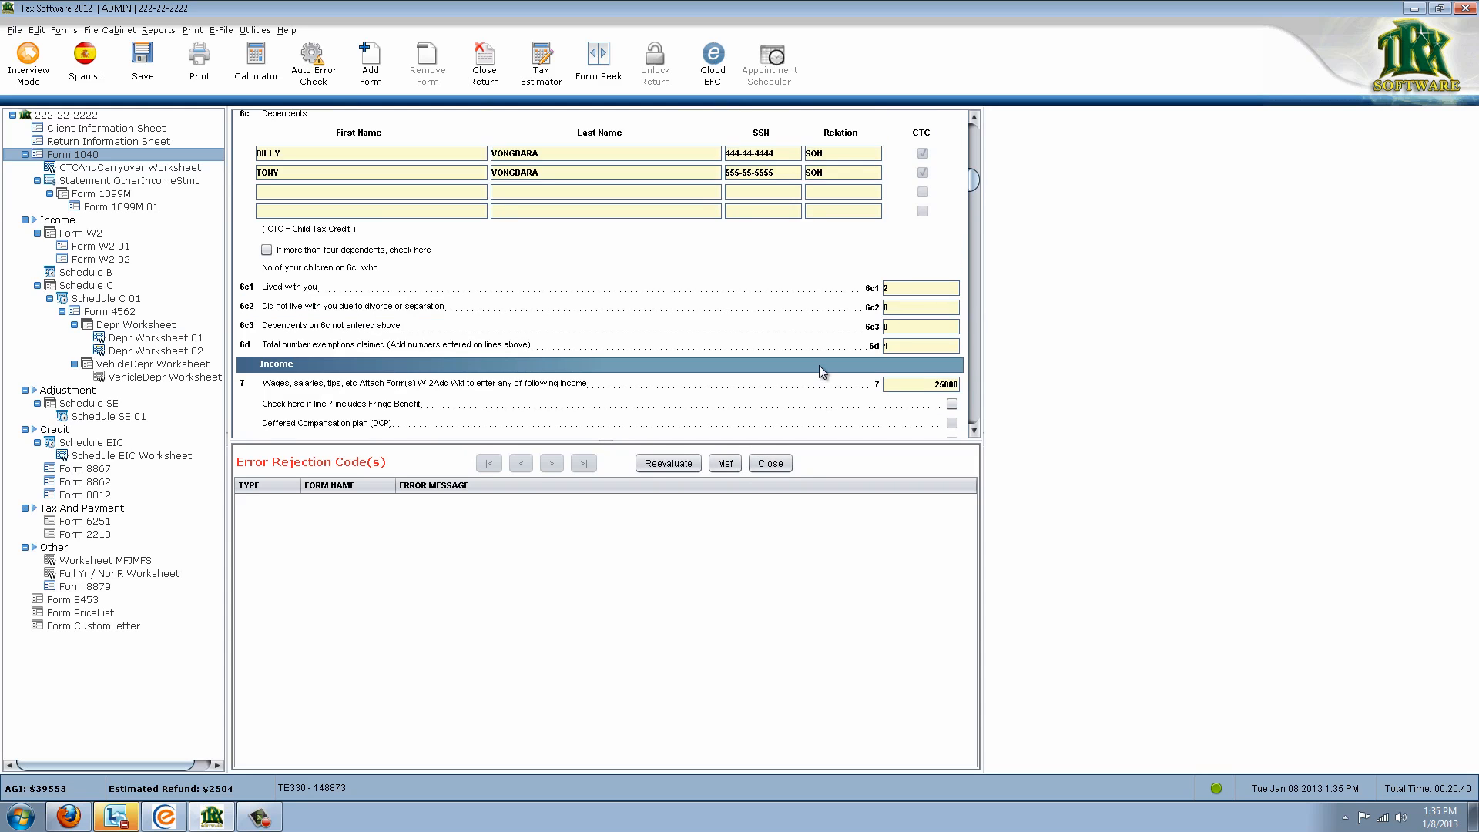
{"action": "left_click", "coordinate": [768, 464]}
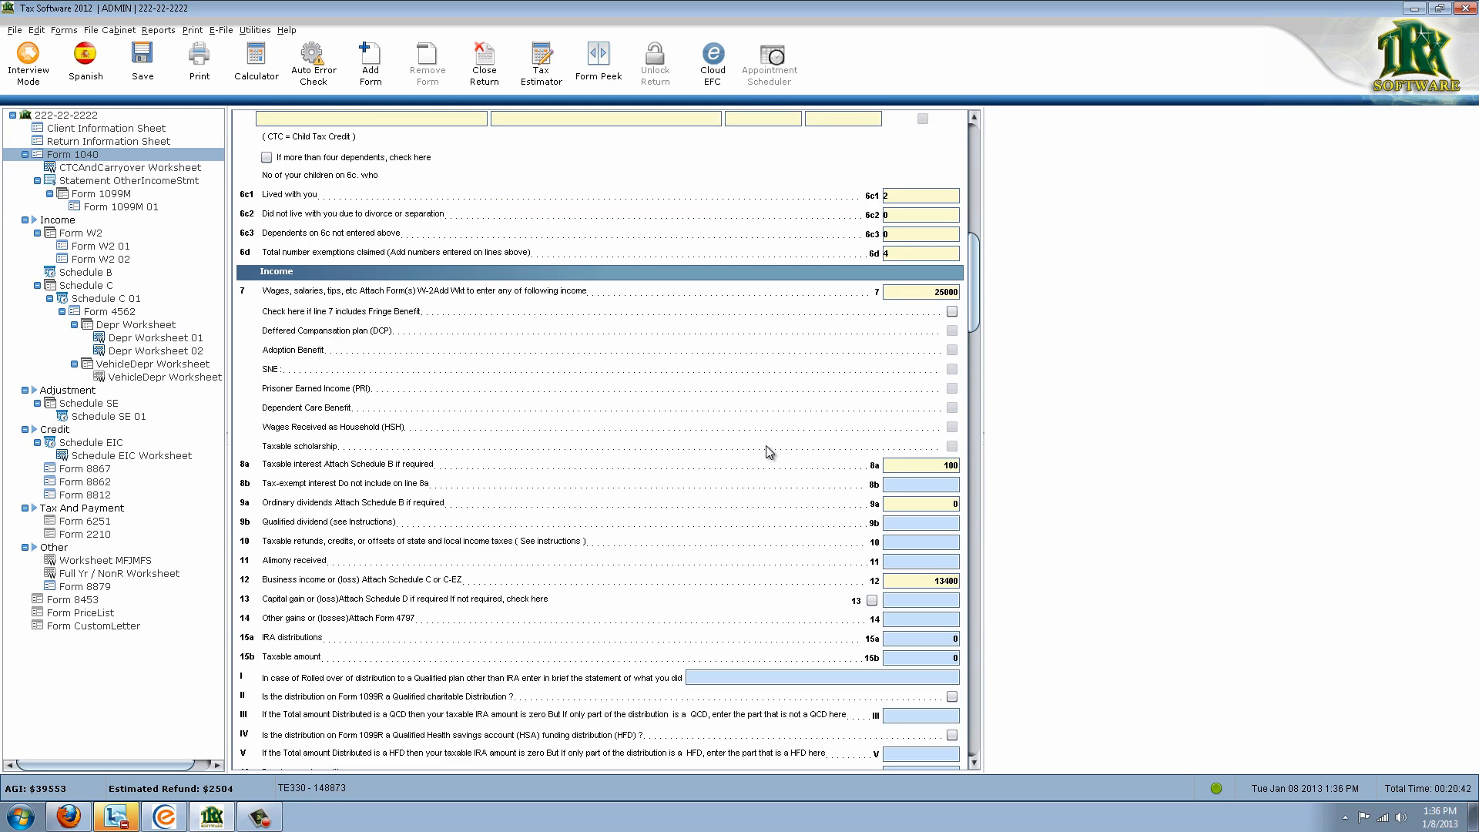
{"action": "left_click", "coordinate": [912, 464]}
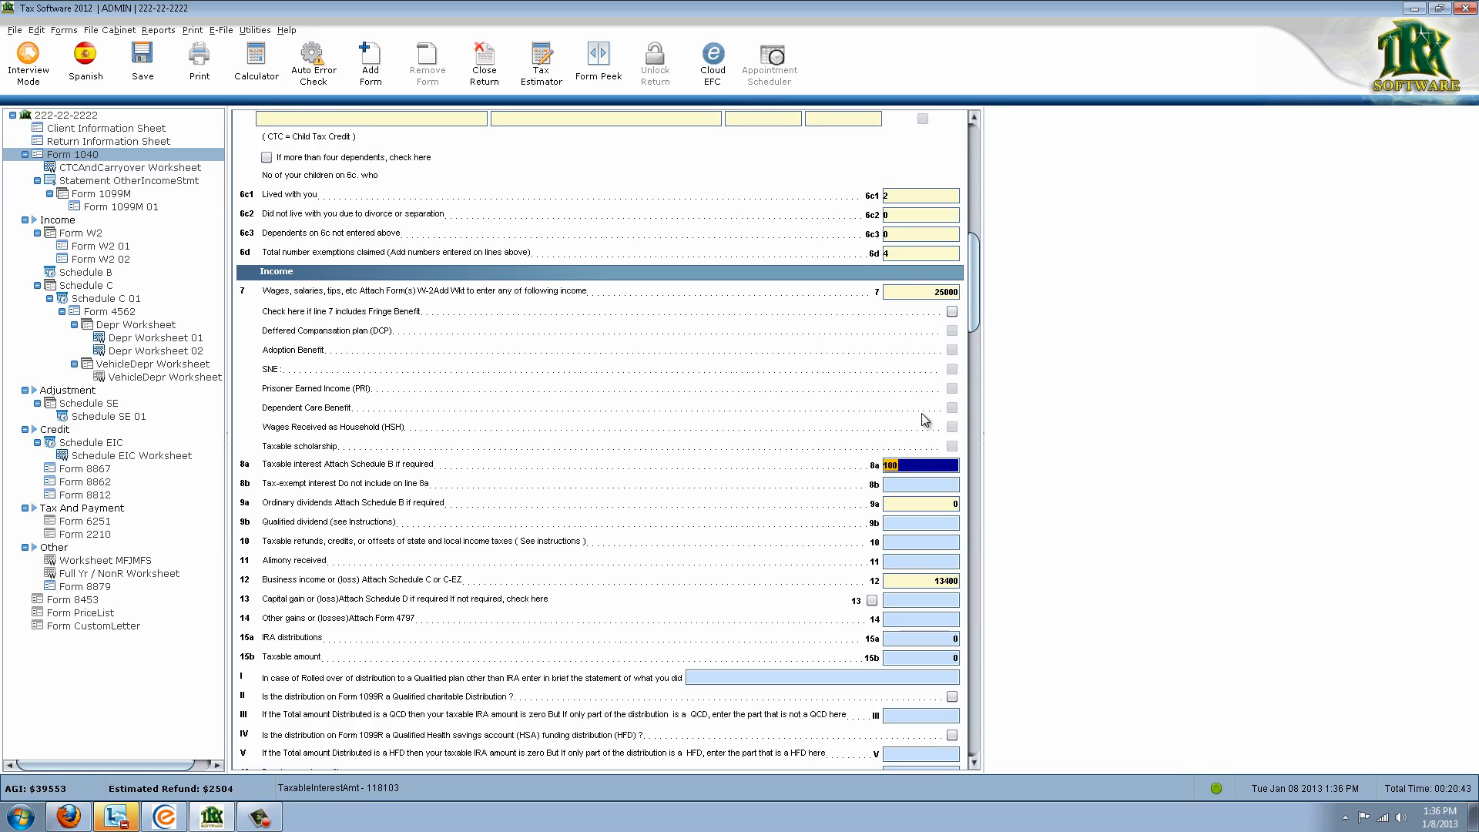
{"action": "left_click", "coordinate": [913, 293]}
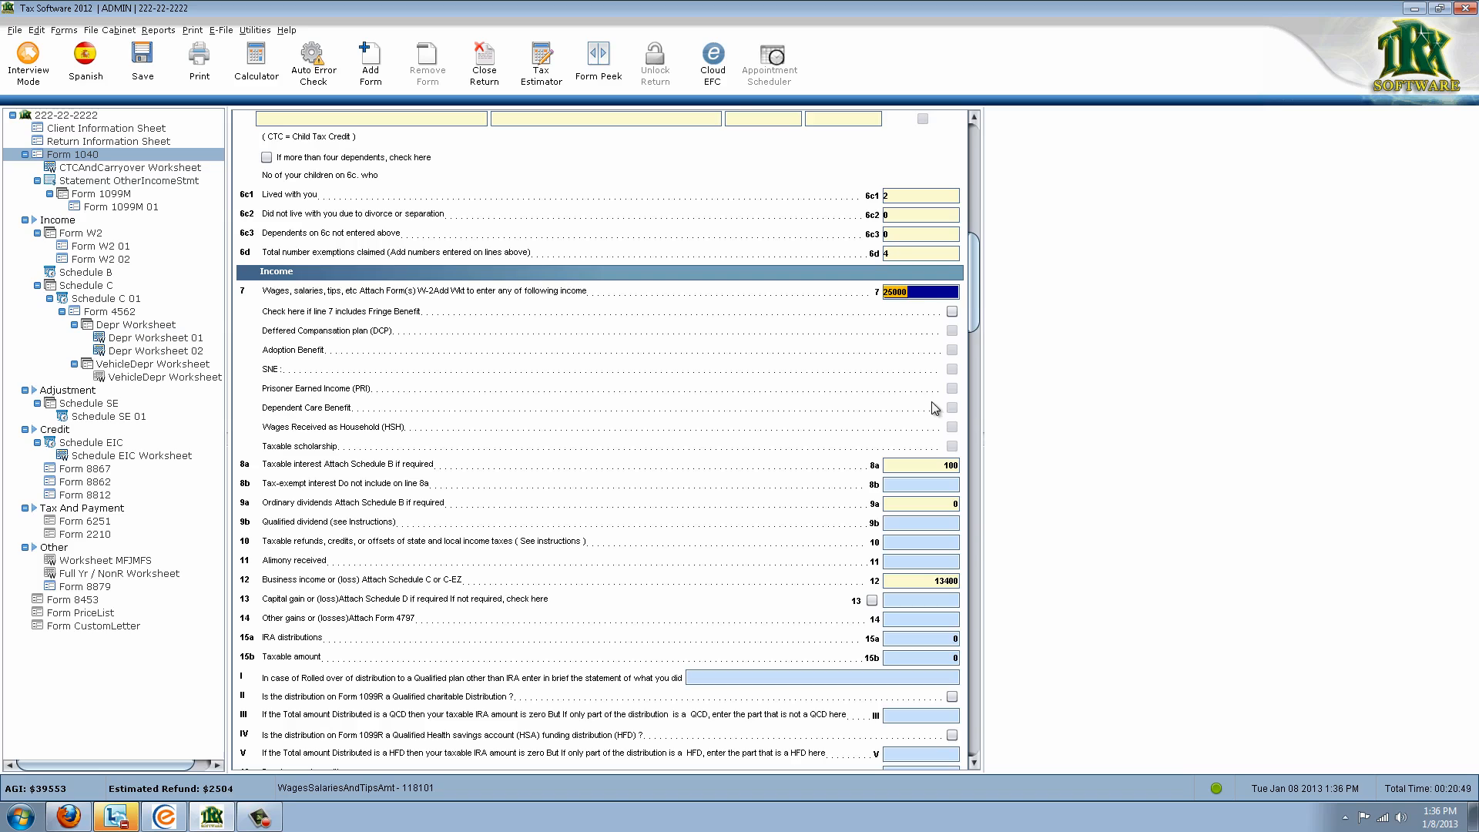
{"action": "double_click", "coordinate": [942, 297]}
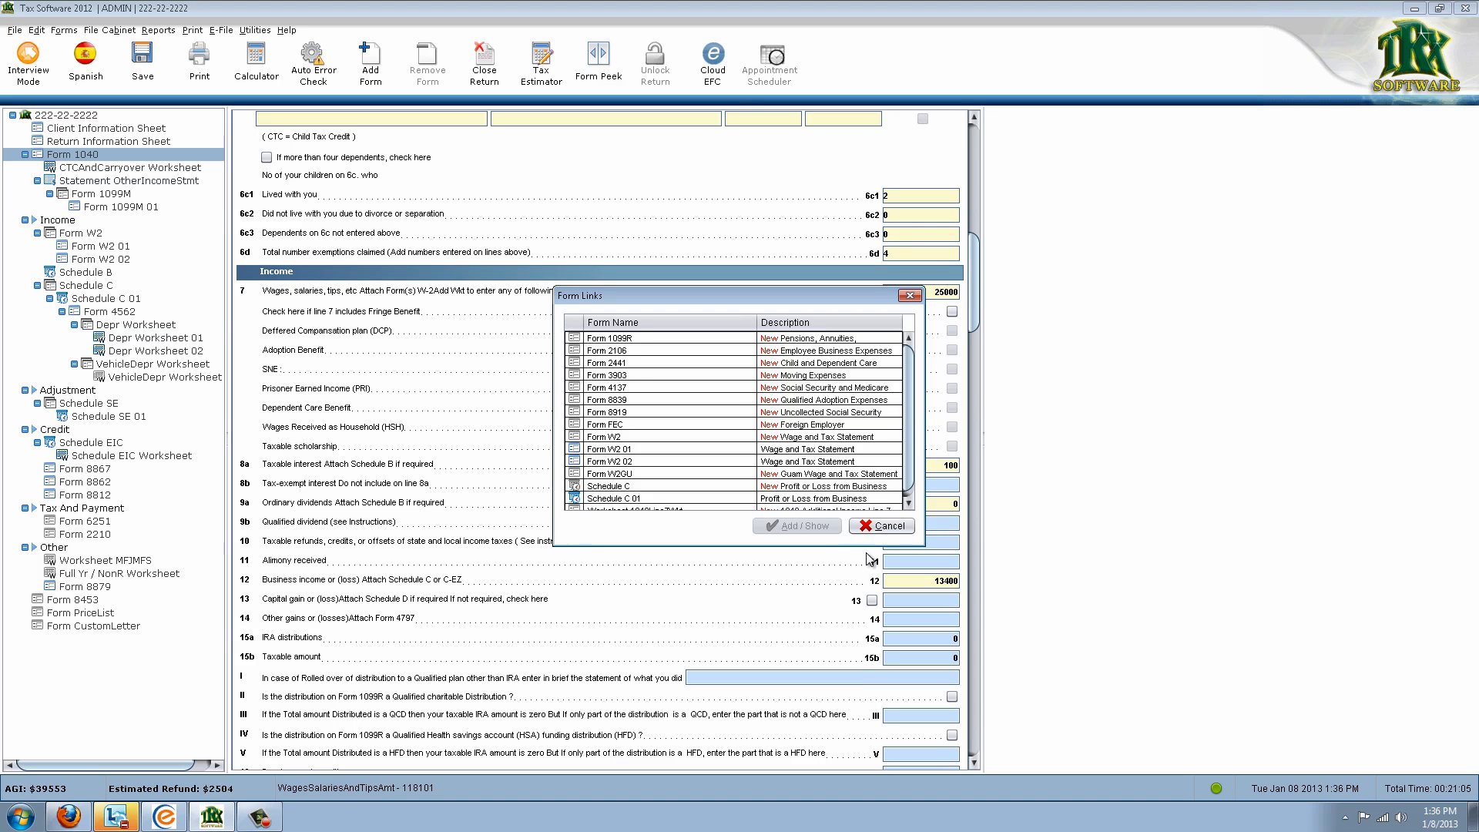
{"action": "left_click", "coordinate": [878, 524]}
{"action": "left_click", "coordinate": [914, 487]}
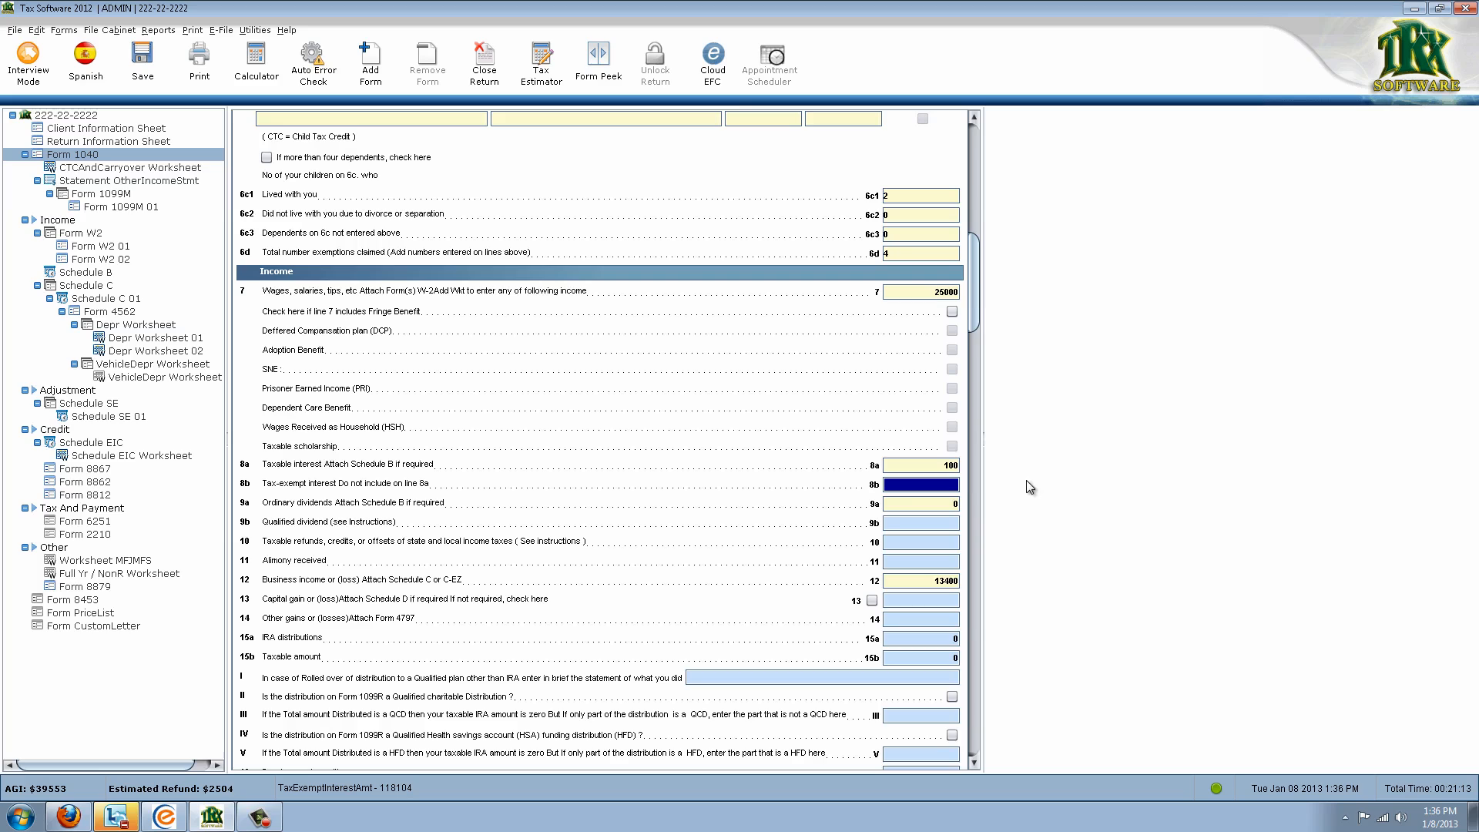
Enter 500 as Form 1040 line 10 taxable refunds, bringing AGI to $40053
{"action": "left_click", "coordinate": [945, 545]}
{"action": "type", "text": "5"}
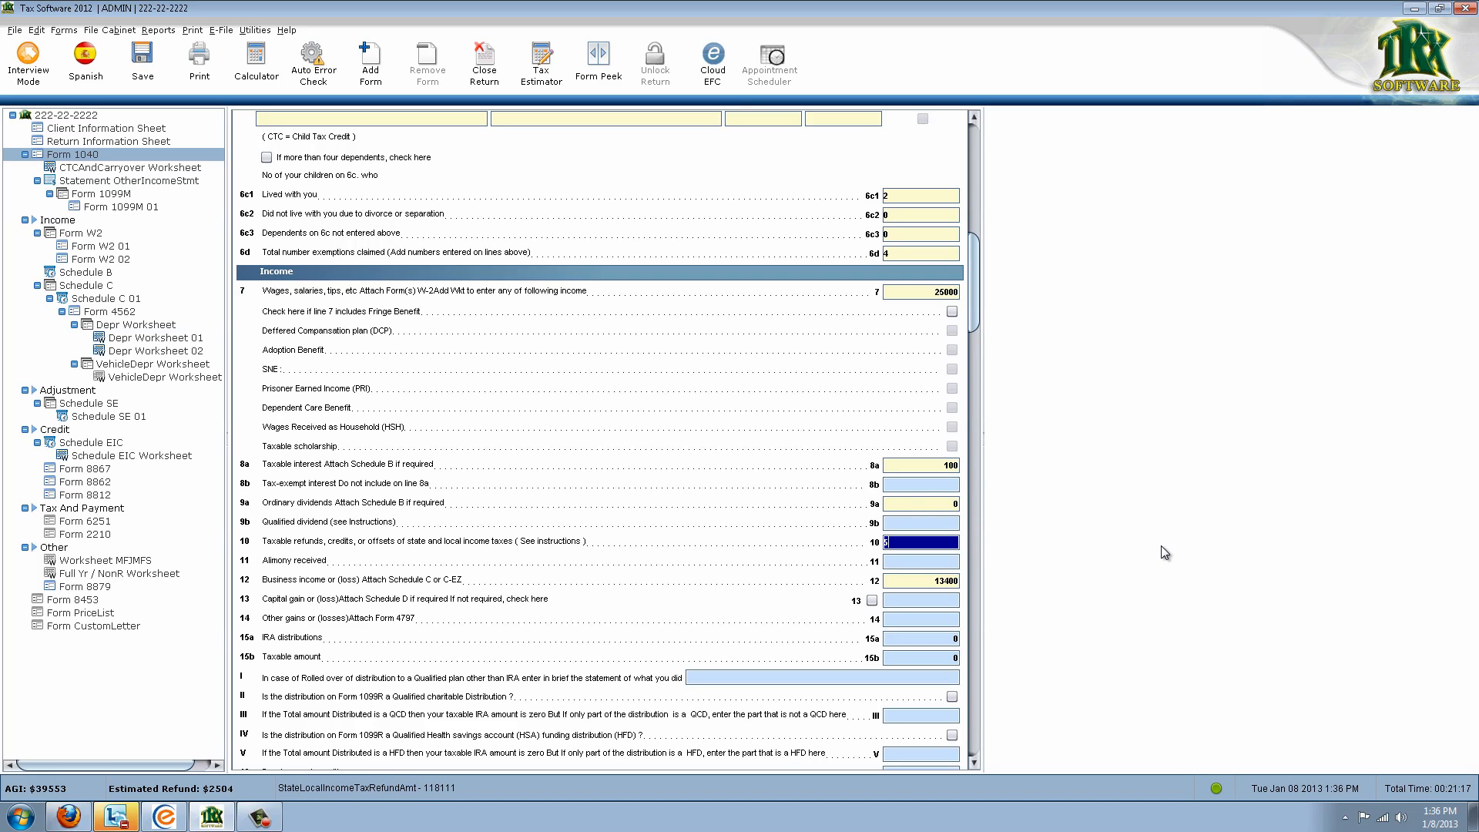
{"action": "type", "text": "00"}
{"action": "key", "text": "Tab"}
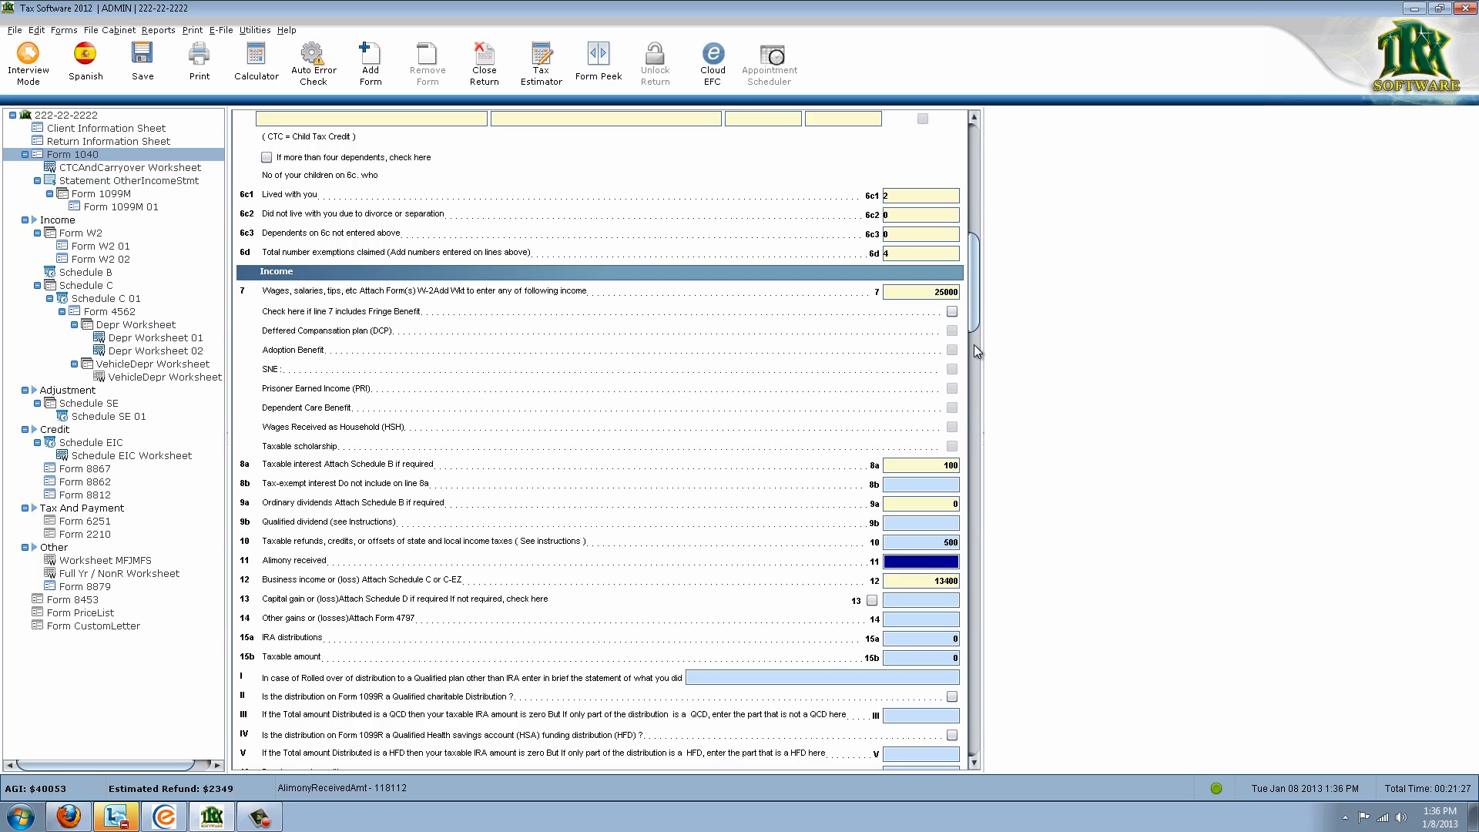
{"action": "left_click", "coordinate": [933, 292]}
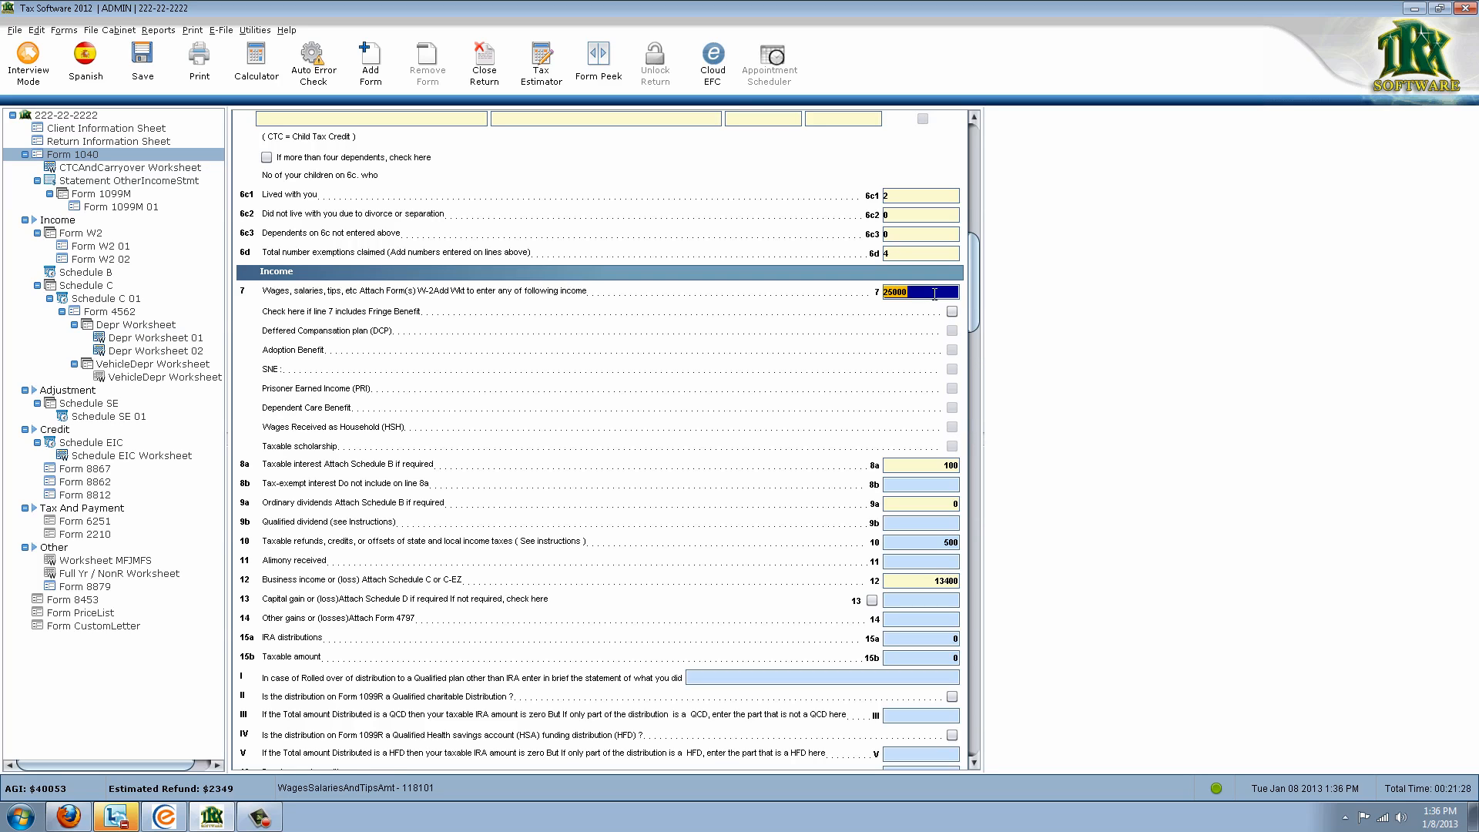
{"action": "left_click", "coordinate": [935, 468]}
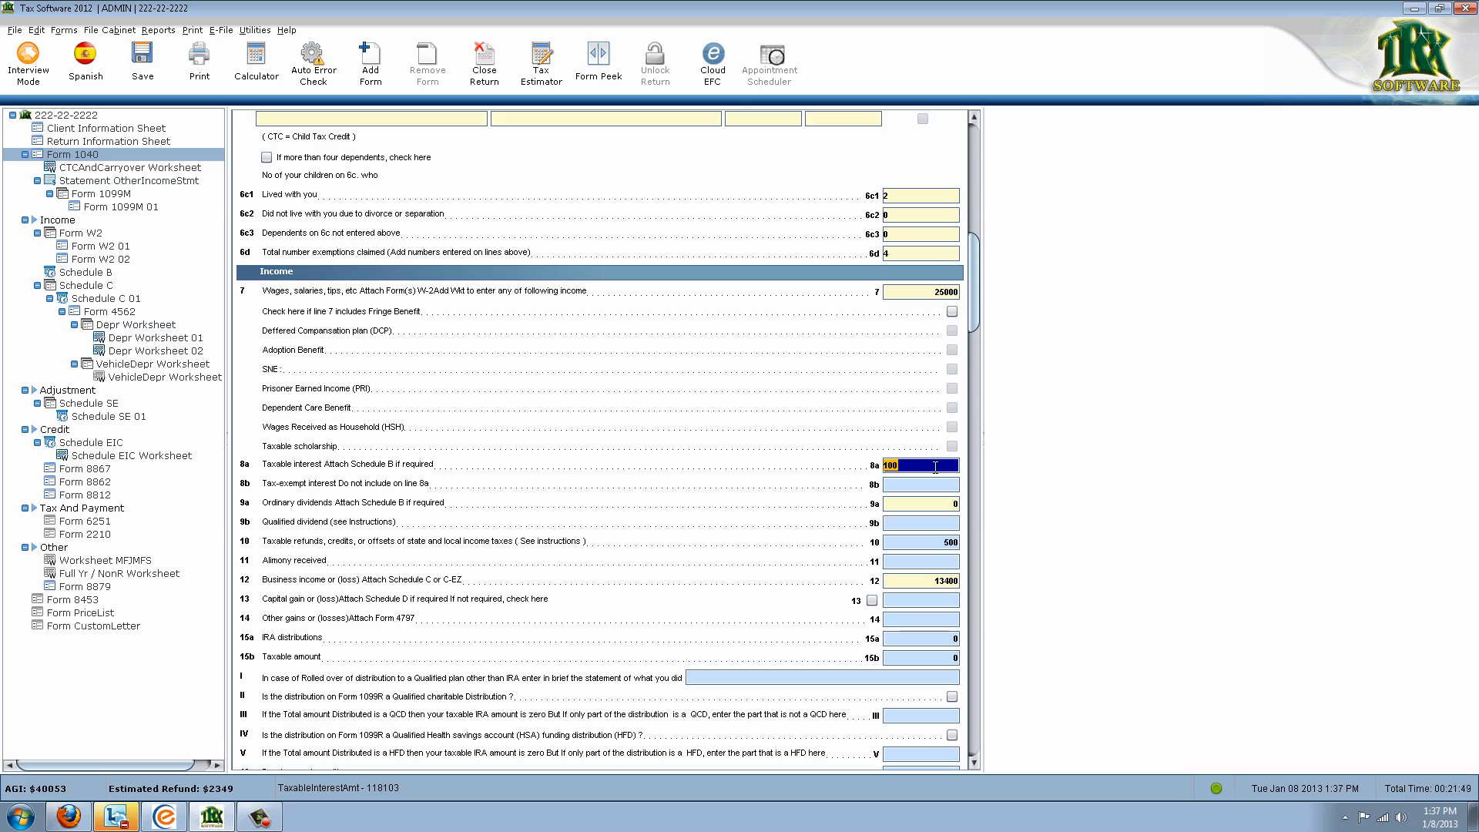
Override Form 1040 line 8a taxable interest from 100 to 101
{"action": "right_click", "coordinate": [935, 467]}
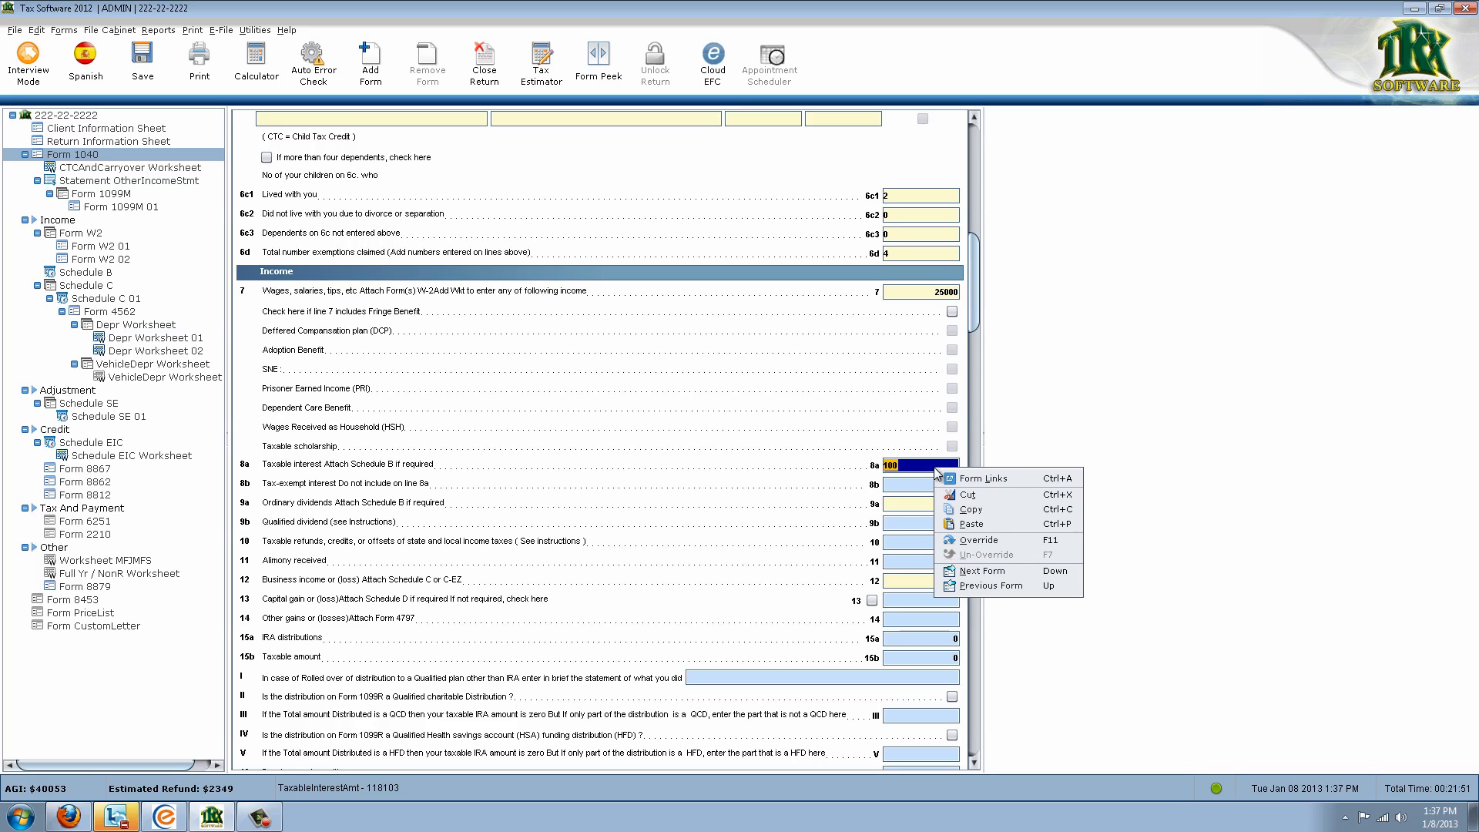
{"action": "left_click", "coordinate": [979, 541]}
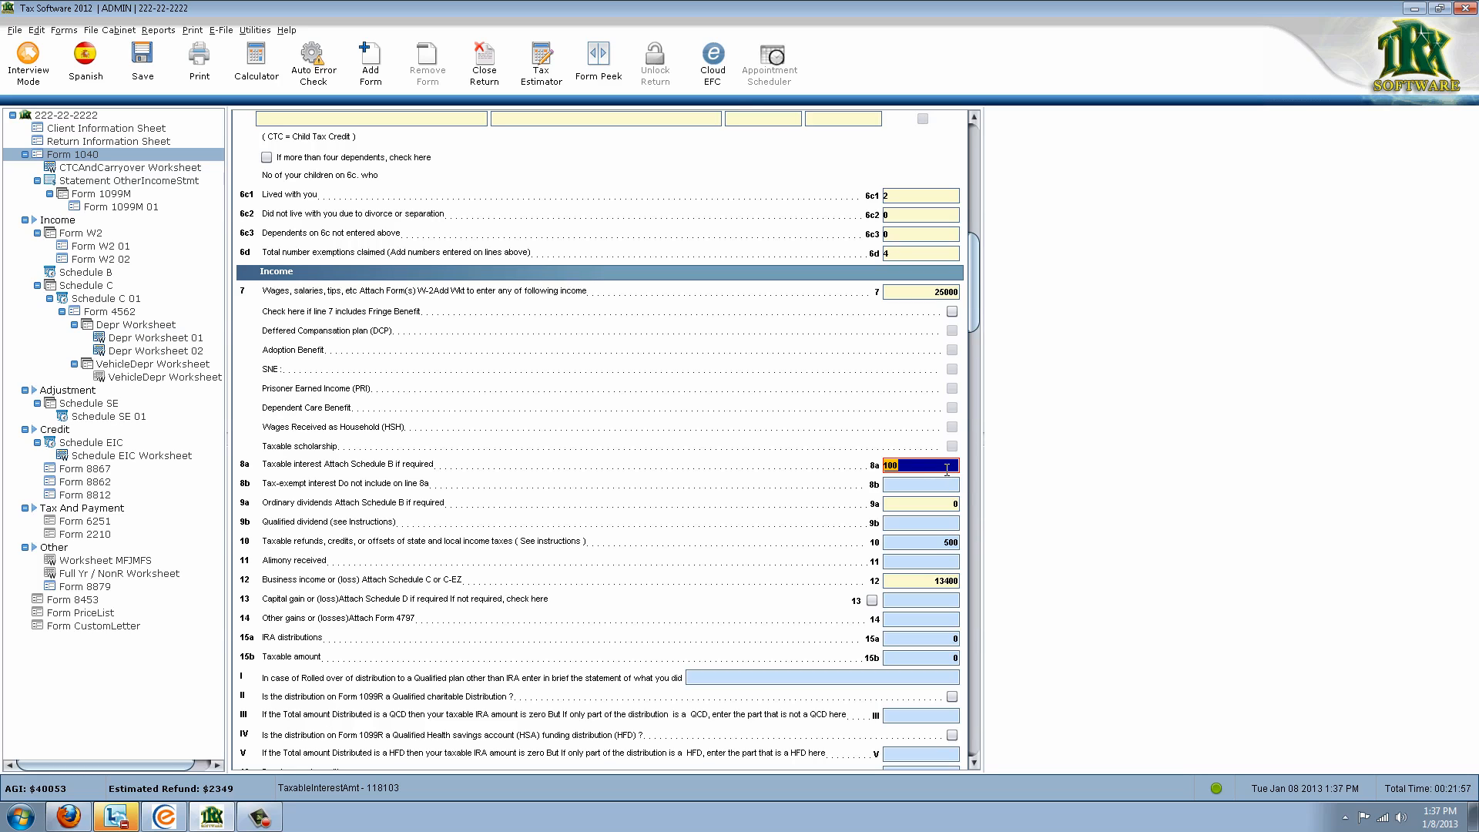
{"action": "key", "text": "BackSpace"}
{"action": "type", "text": "101"}
{"action": "key", "text": "Tab"}
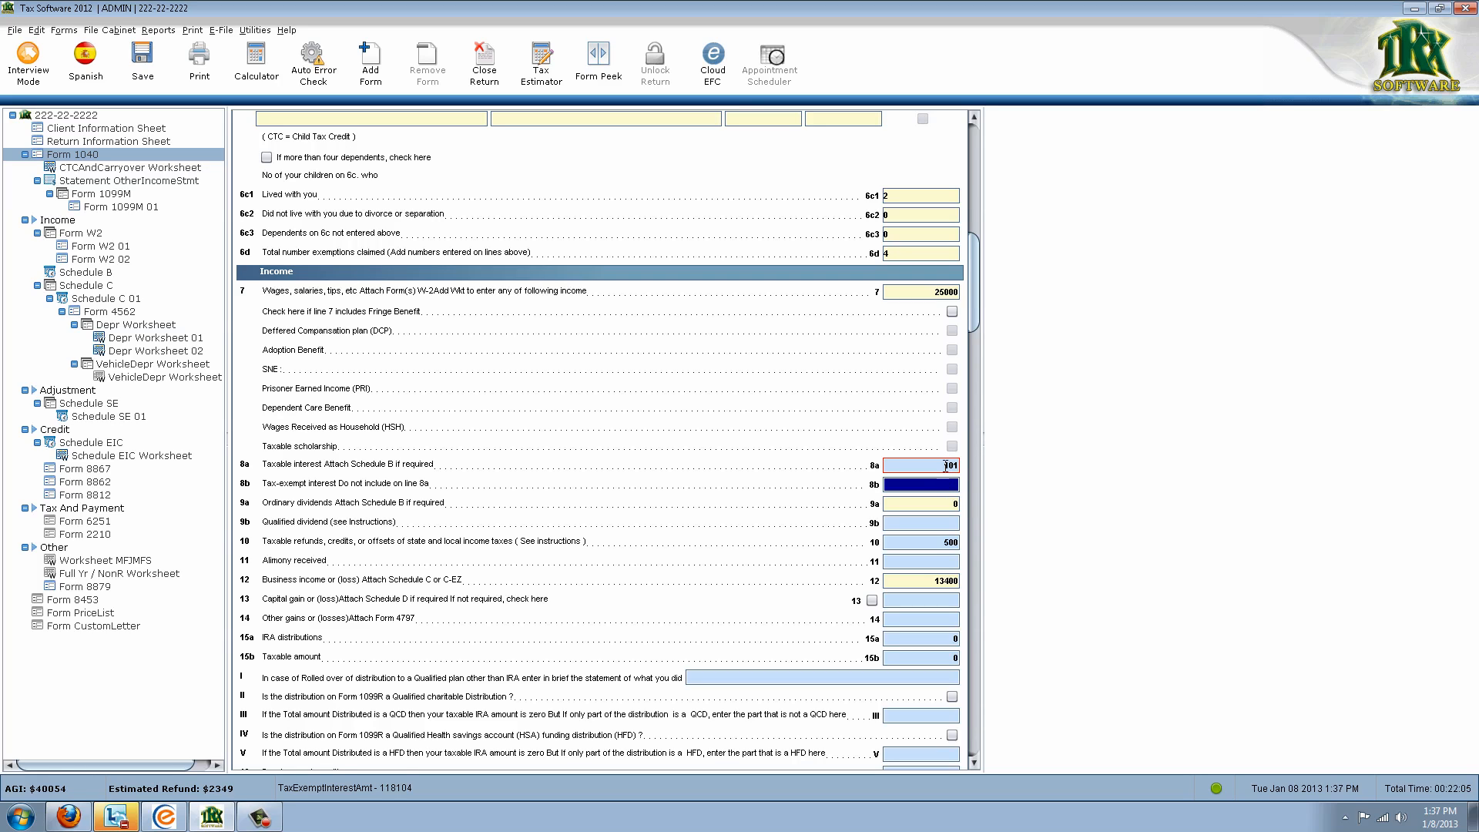
{"action": "left_click", "coordinate": [942, 464]}
{"action": "left_click", "coordinate": [919, 486]}
{"action": "left_click", "coordinate": [925, 465]}
{"action": "key", "text": "ctrl+c"}
Remove the line 8a override to restore 100, then override it again with 101
{"action": "right_click", "coordinate": [925, 463]}
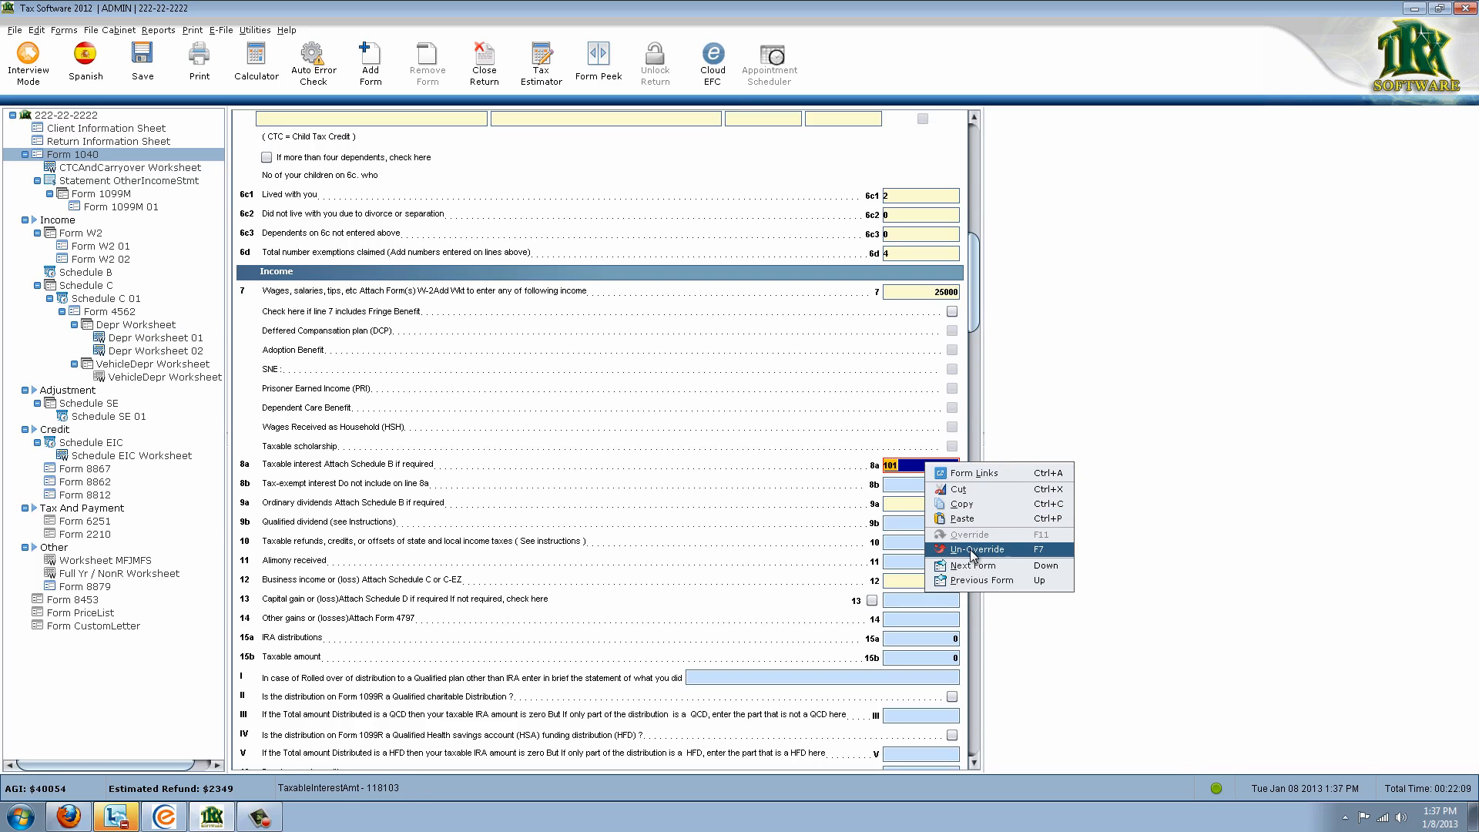
{"action": "left_click", "coordinate": [970, 550]}
{"action": "left_click", "coordinate": [926, 485]}
{"action": "left_click", "coordinate": [925, 467]}
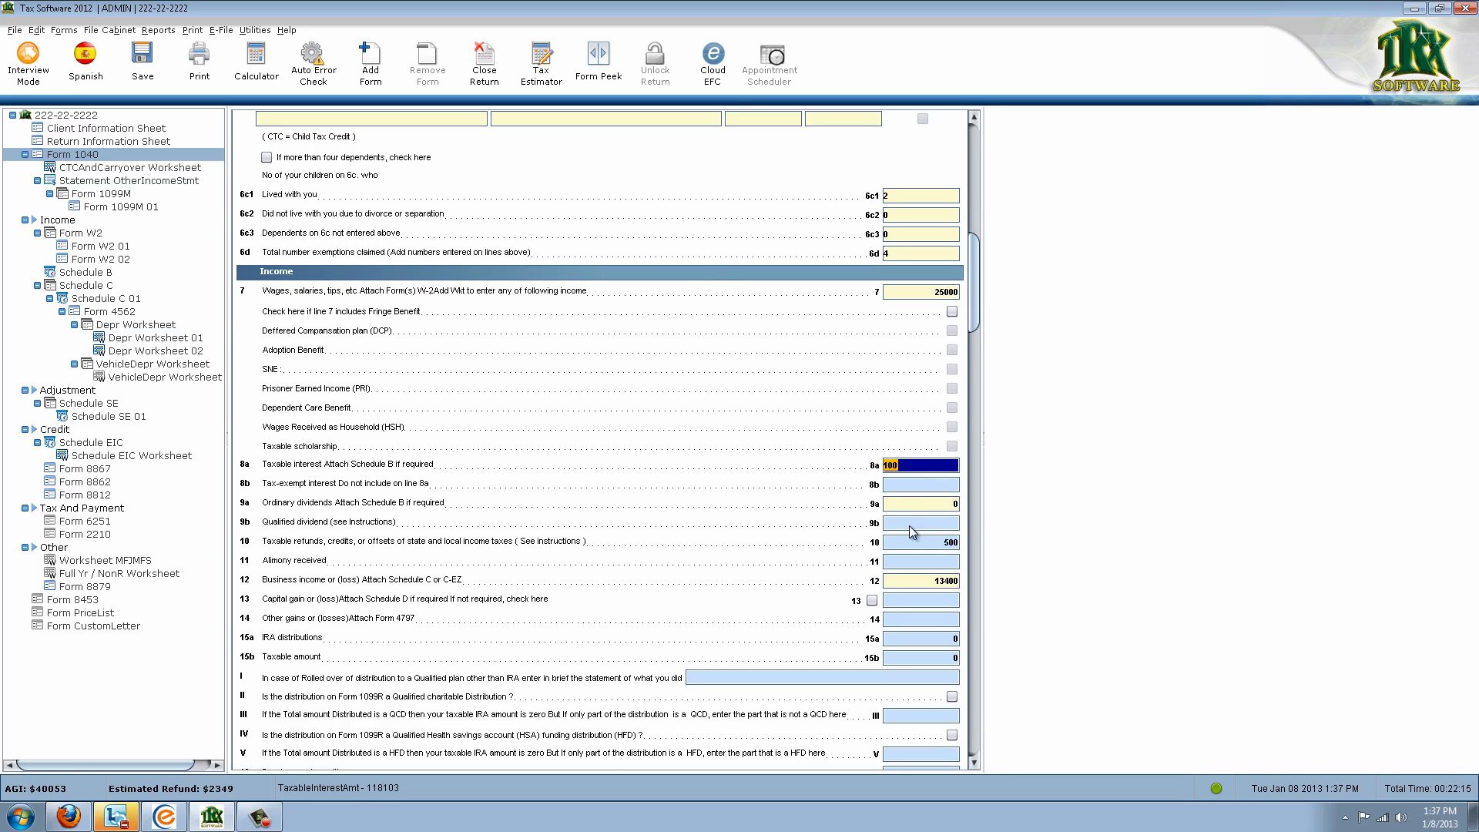
{"action": "right_click", "coordinate": [928, 466]}
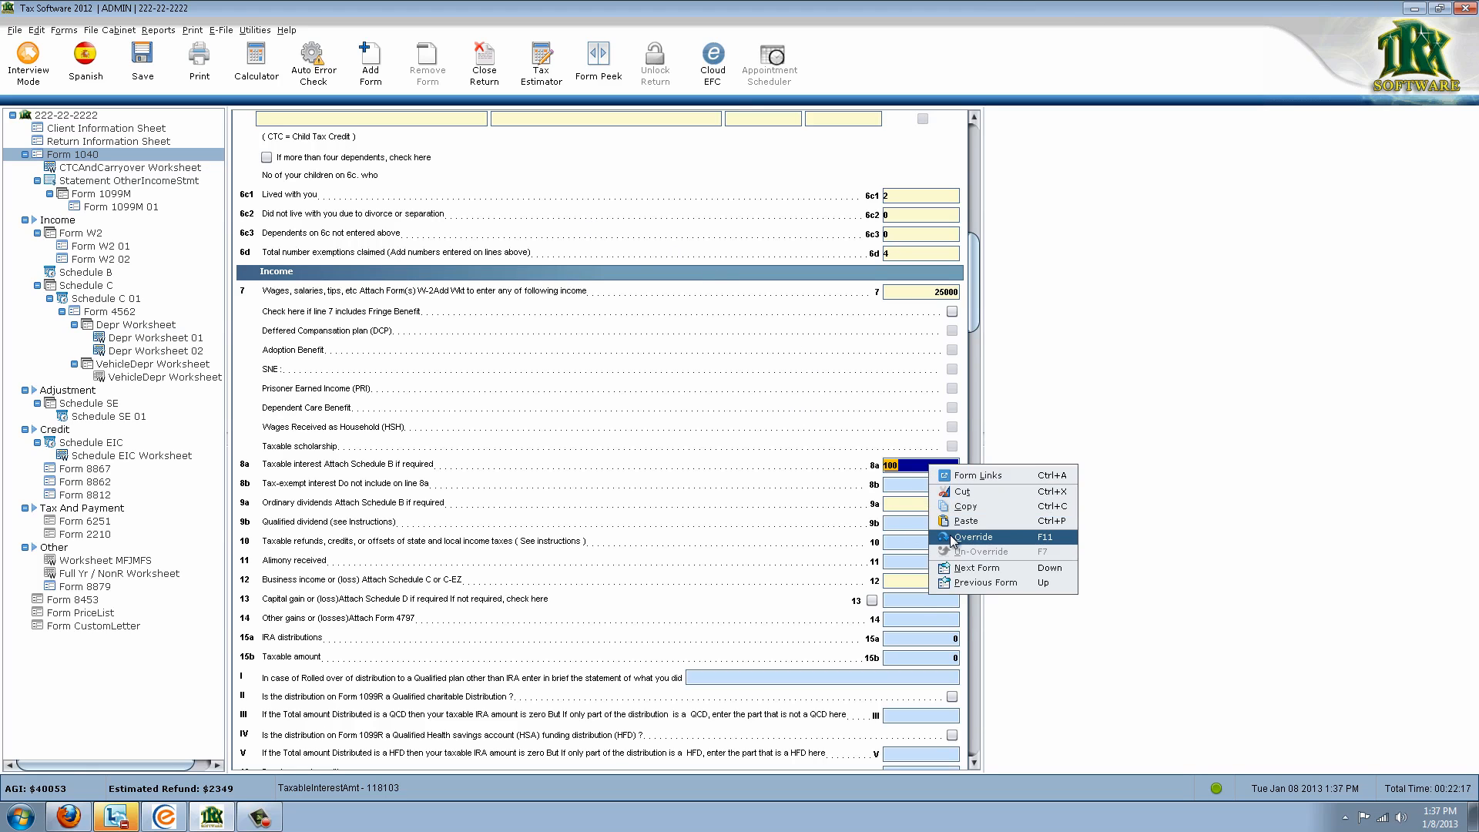
{"action": "left_click", "coordinate": [965, 521]}
{"action": "key", "text": "Tab"}
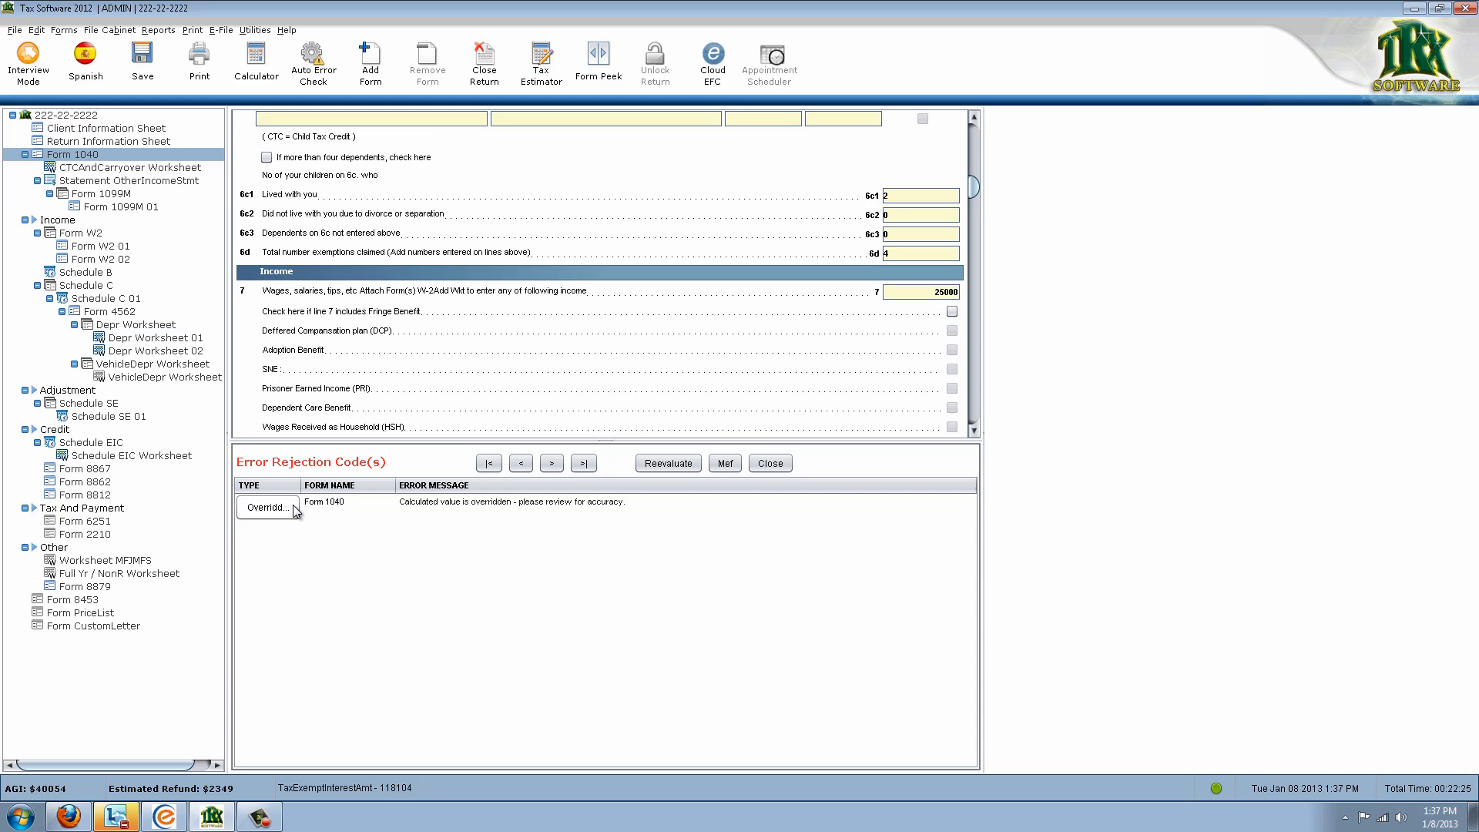
Jump from the override-review warning to Form 1040 line 8a, overridden at 101
{"action": "left_click", "coordinate": [289, 507]}
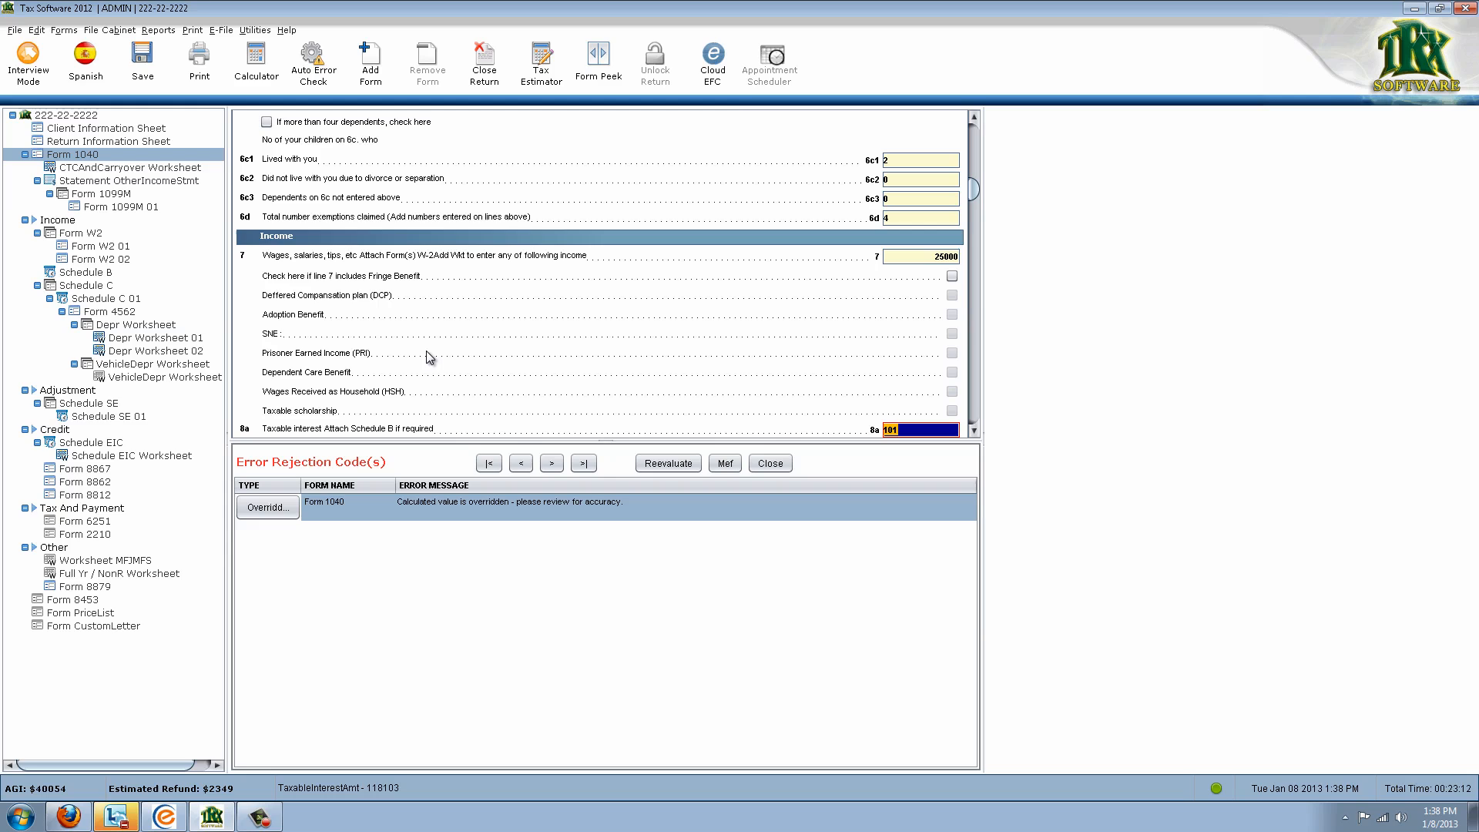
{"action": "left_click", "coordinate": [164, 816]}
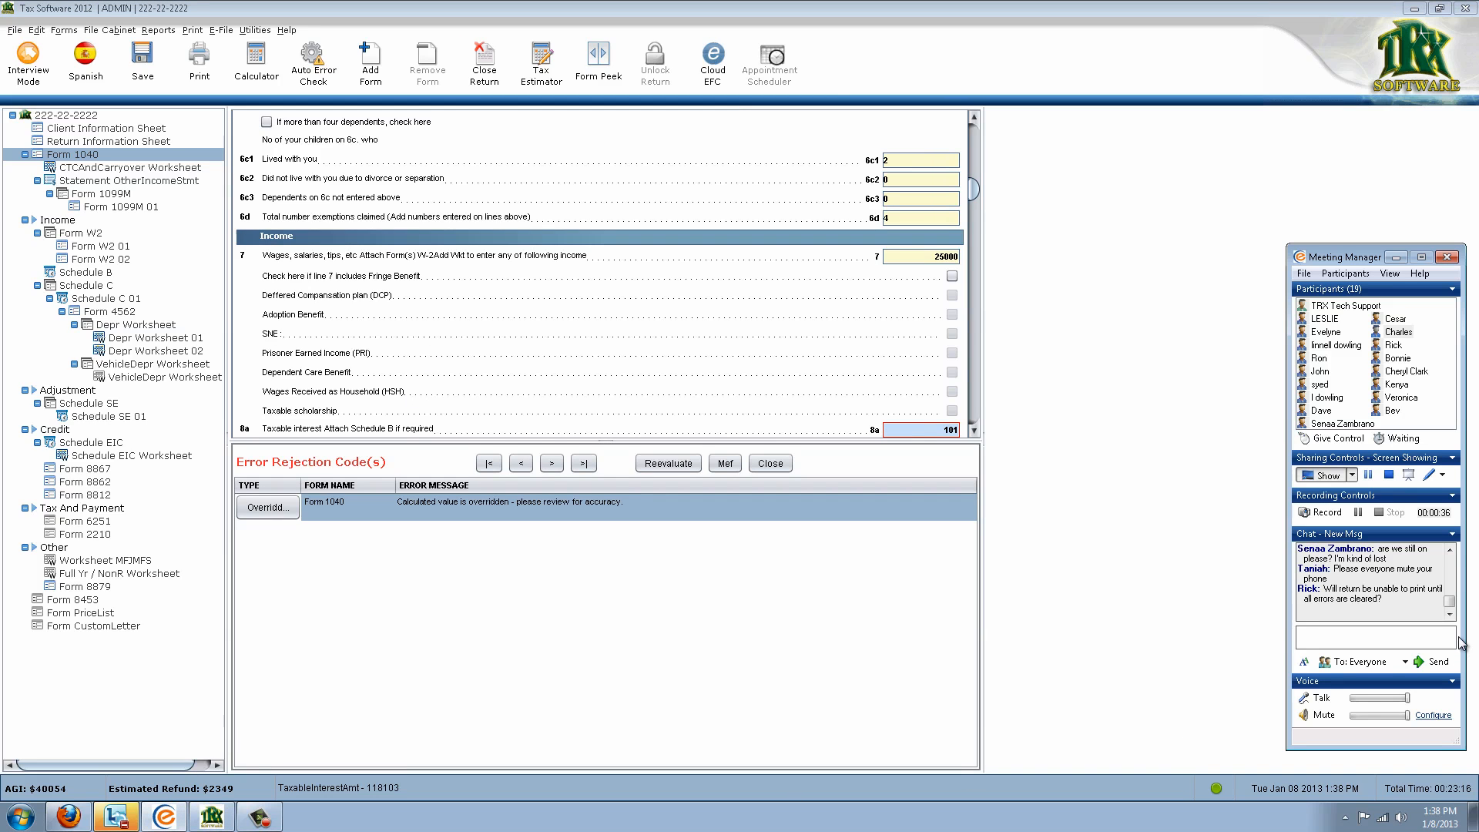